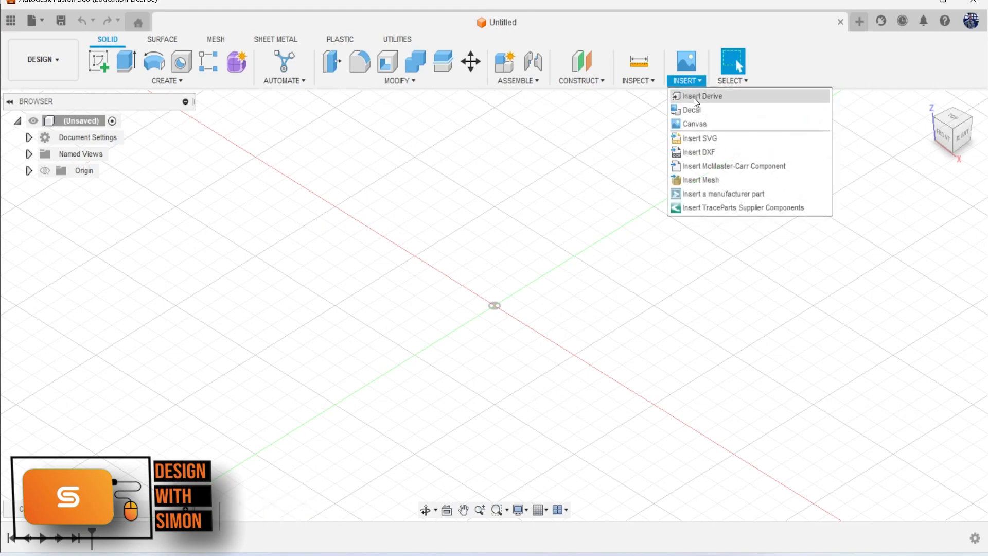
- Insert the image mandalorian-helmetreplica-front-360x360 as a canvas on the XZ plane
click(700, 122)
click(375, 418)
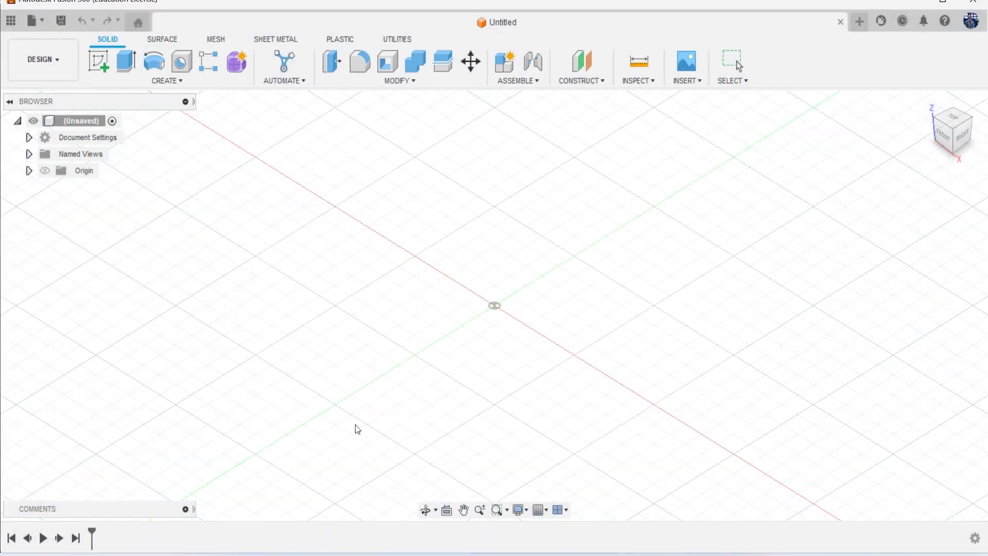
scroll(410, 280, down, 15)
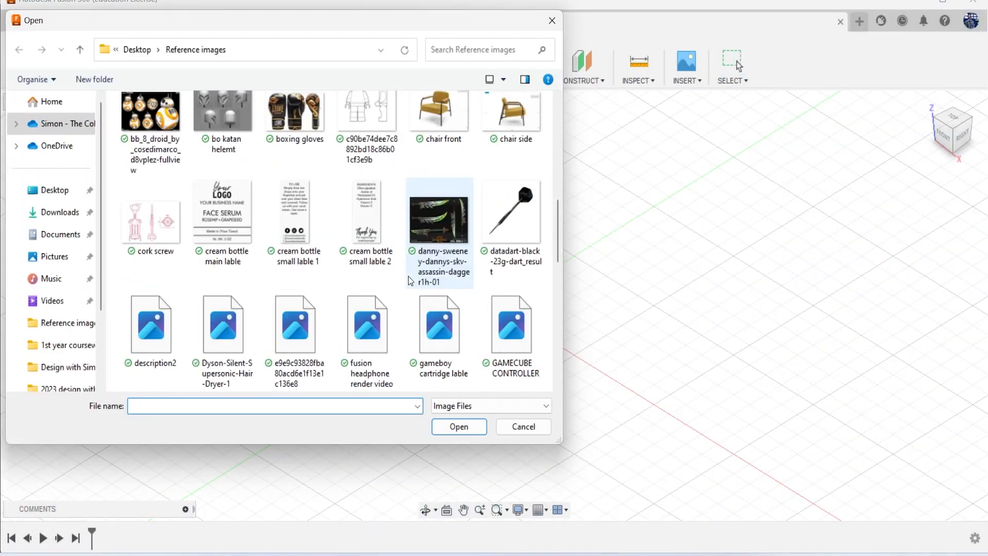
scroll(410, 281, down, 4)
scroll(368, 170, up, 2)
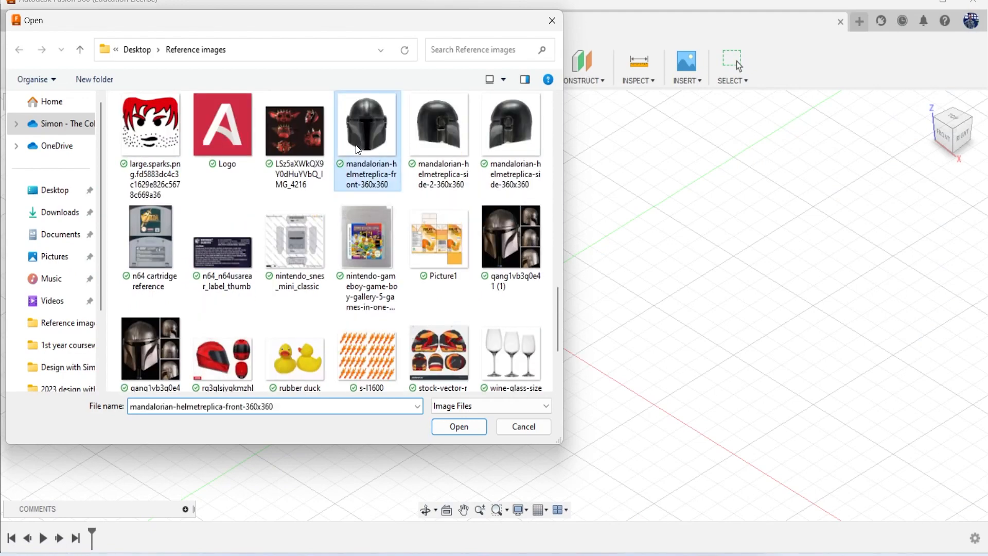
double_click(368, 165)
click(513, 286)
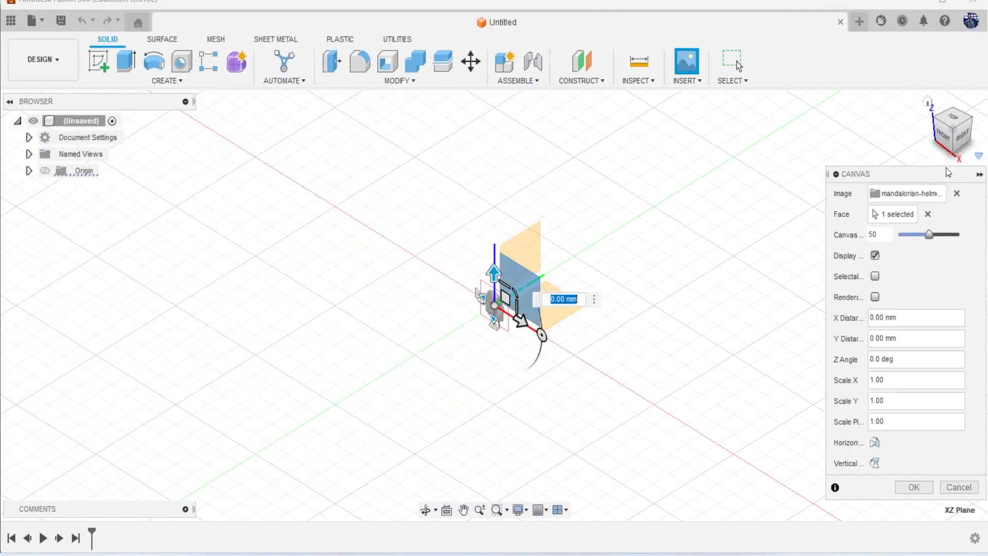
- Scale the front helmet canvas uniformly to a plane scale of 15
click(949, 147)
drag(525, 276, 690, 190)
drag(522, 273, 603, 247)
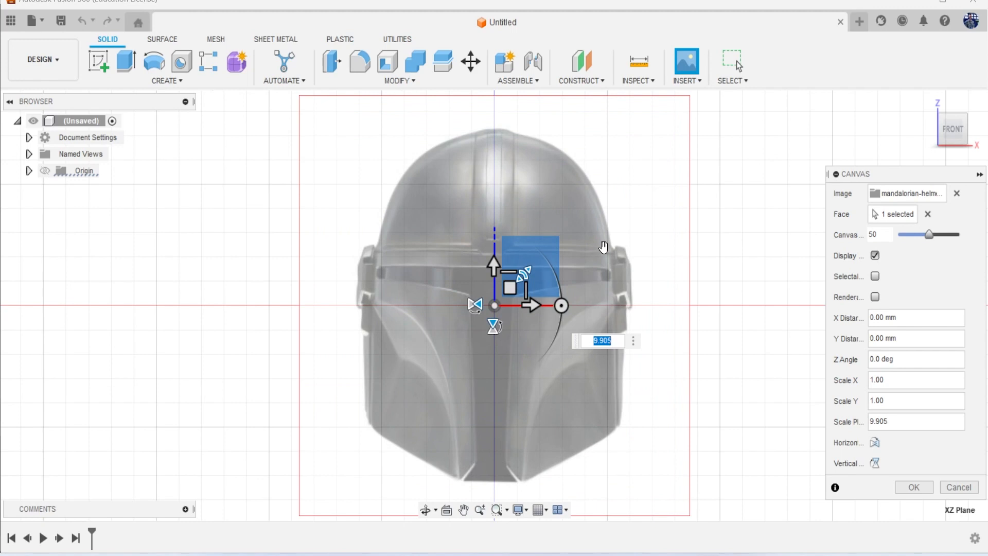
text(10)
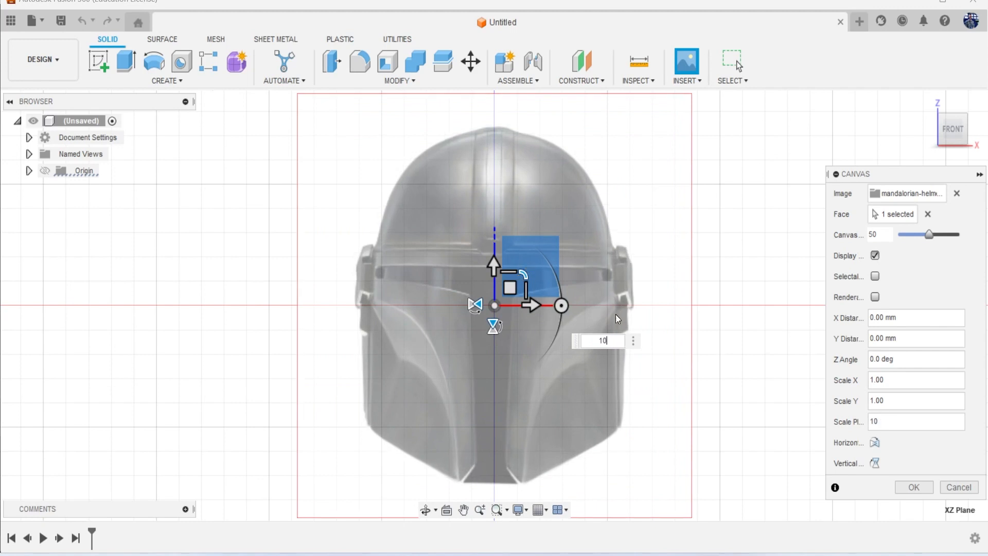
text(5)
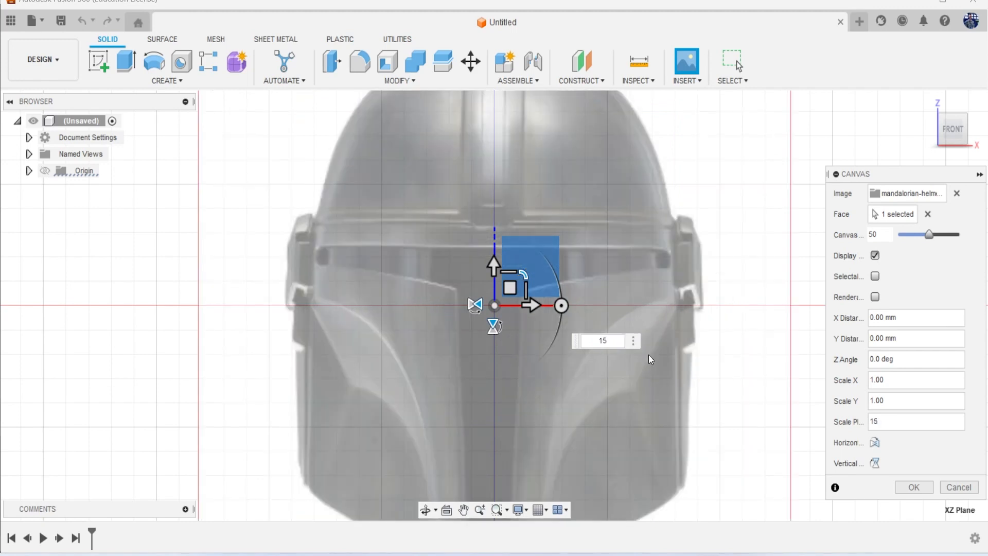
scroll(647, 360, down, 4)
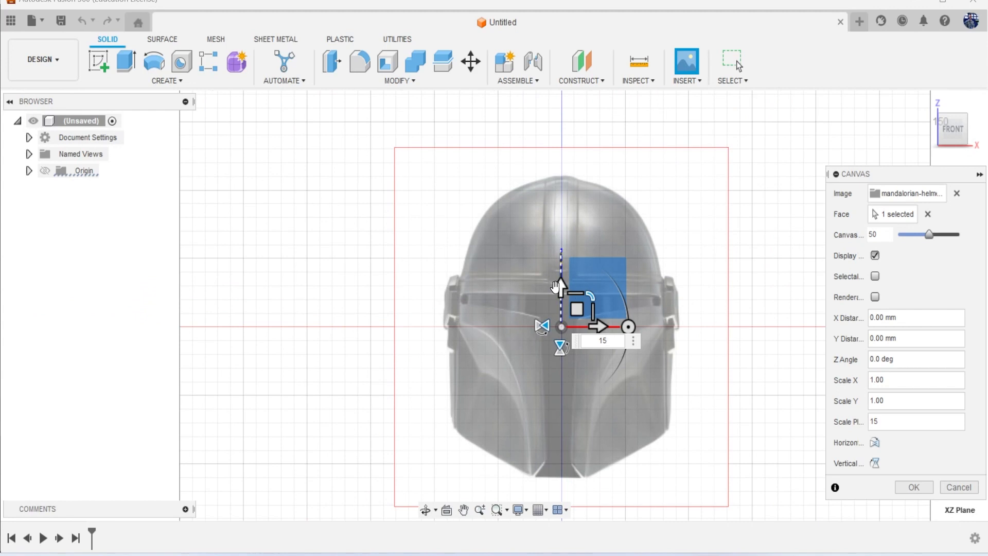
- Raise the front canvas vertically until the helmet's lower edge sits on the origin axis, and accept the placement
drag(556, 287, 566, 145)
middle_drag(589, 399, 545, 492)
click(907, 488)
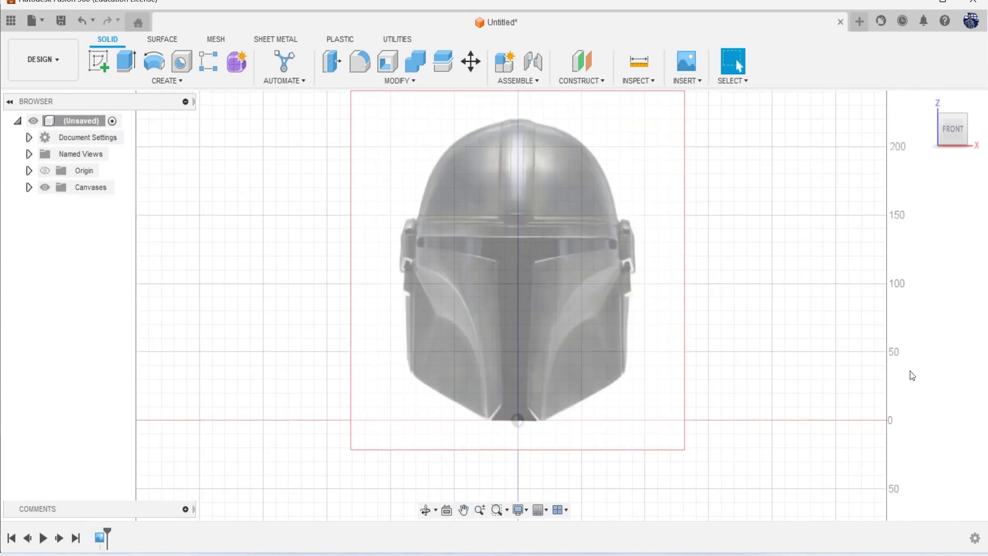
- Insert the image mandalorian-helmetreplica-side-360x360 as a second canvas on the YZ plane
drag(963, 147, 987, 127)
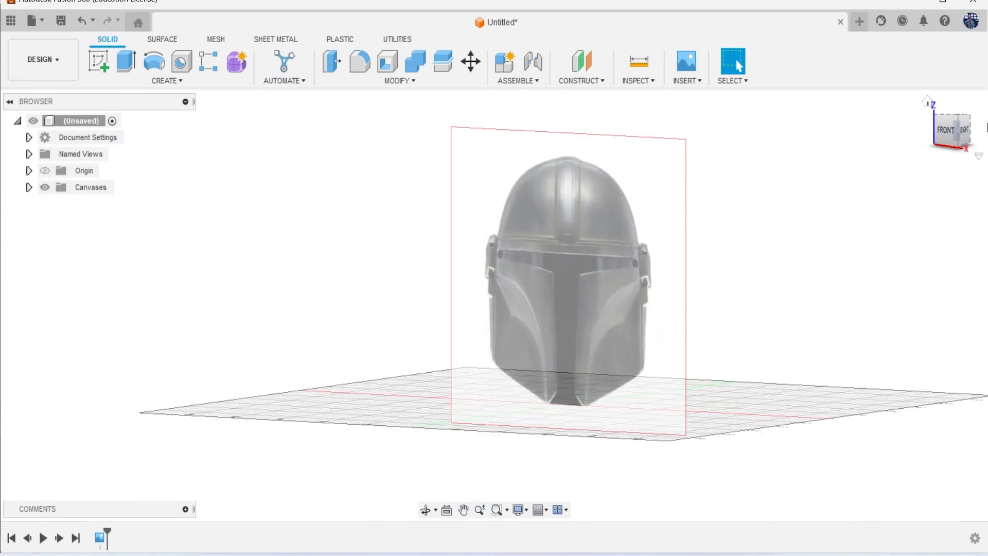
click(966, 132)
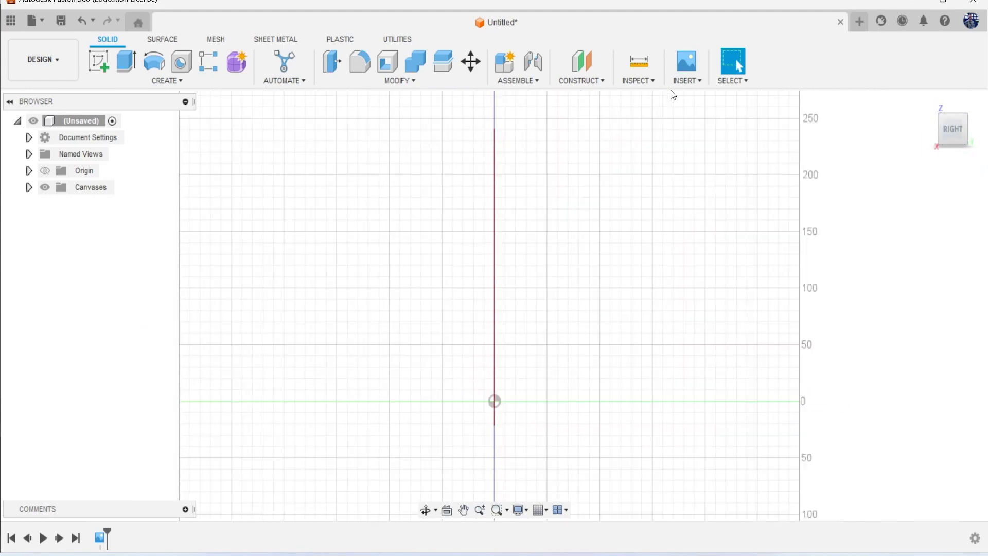
click(683, 83)
click(705, 124)
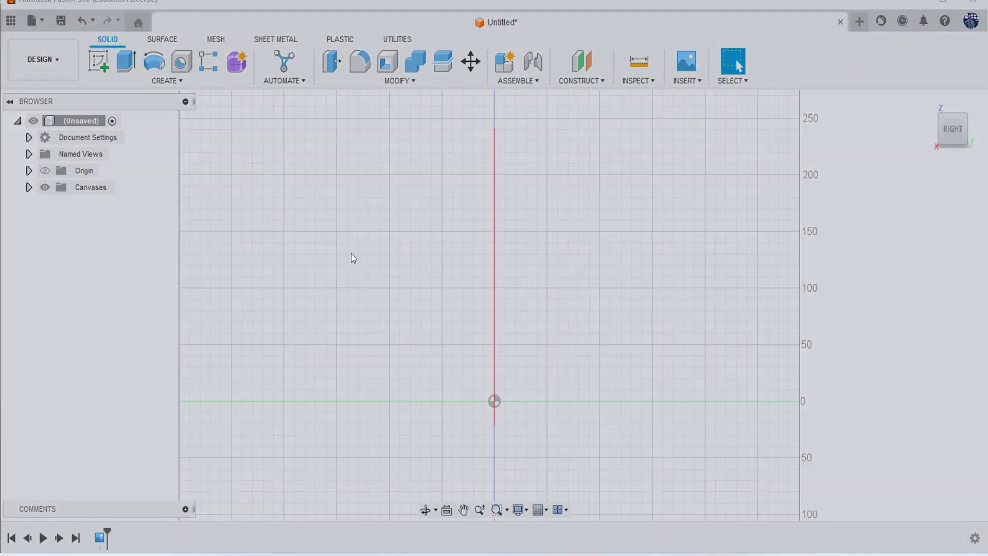
click(356, 421)
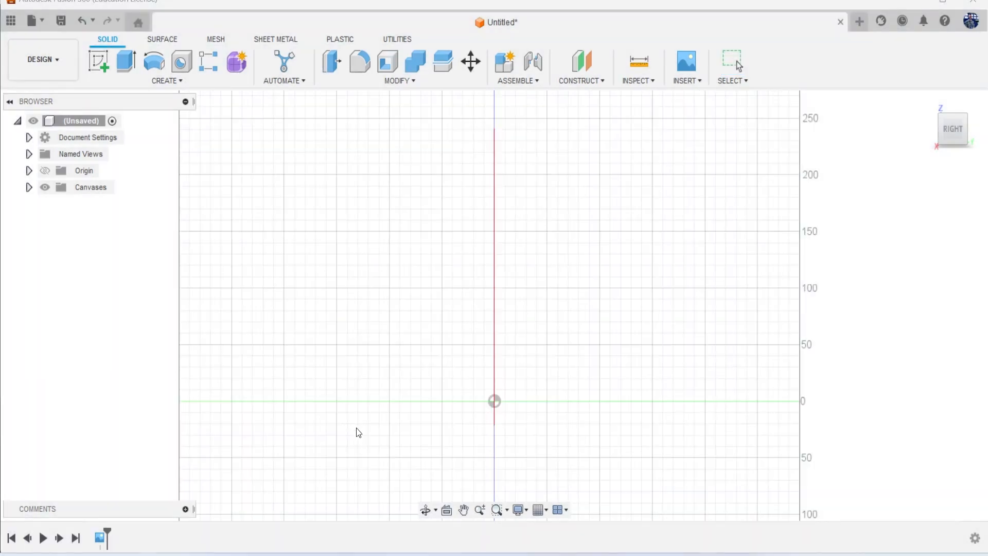
scroll(404, 314, down, 5)
scroll(405, 314, down, 5)
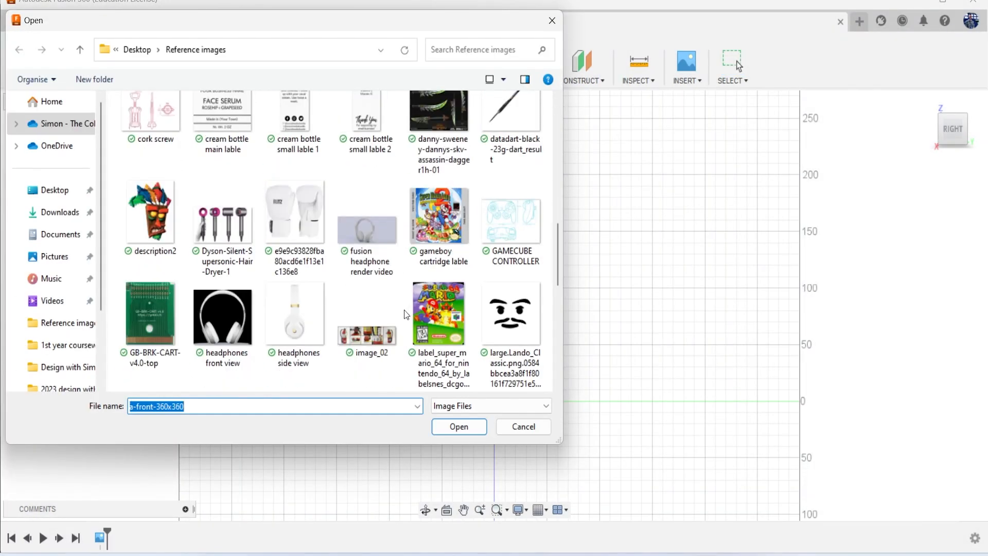
click(528, 200)
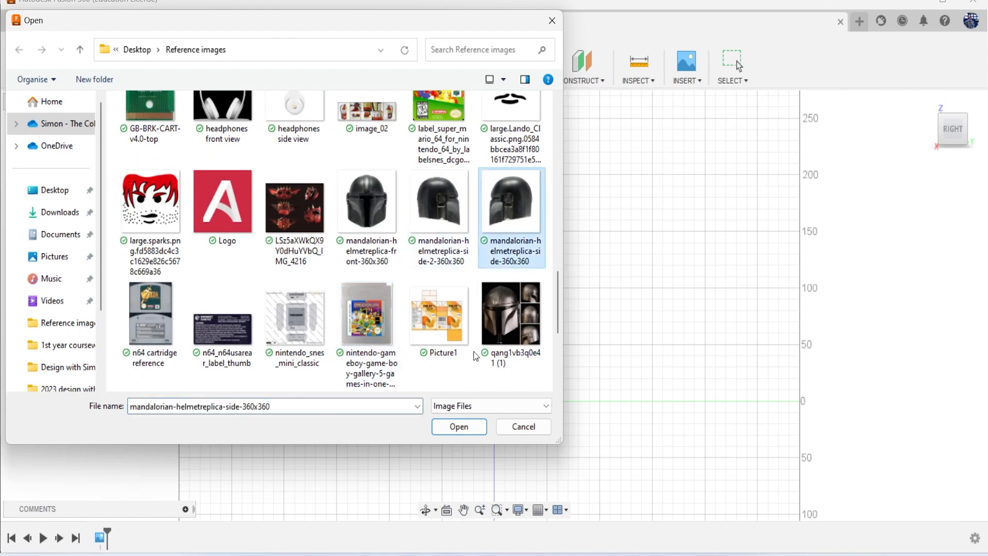
click(469, 426)
click(549, 355)
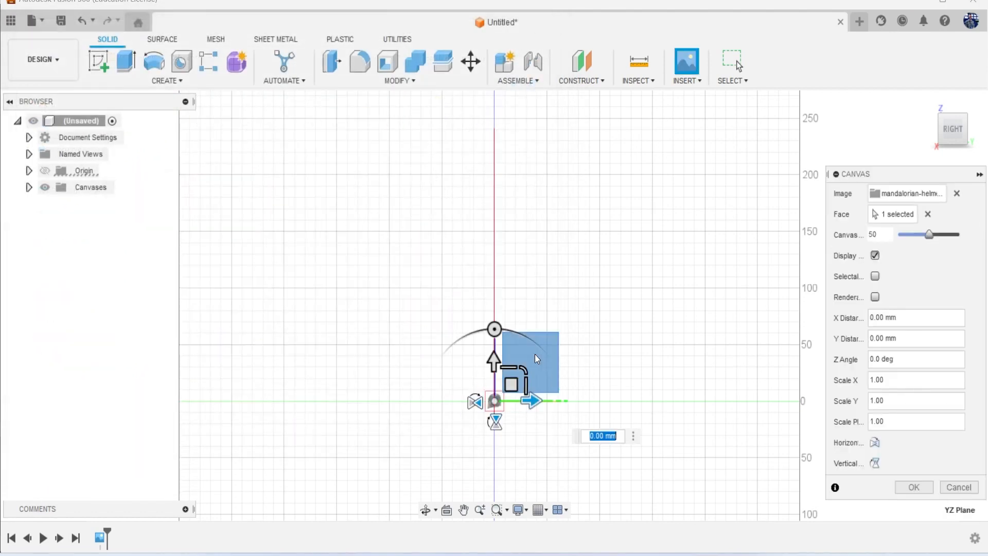
- Scale the side canvas uniformly to 15 and raise it about 109 mm above the origin
text(15)
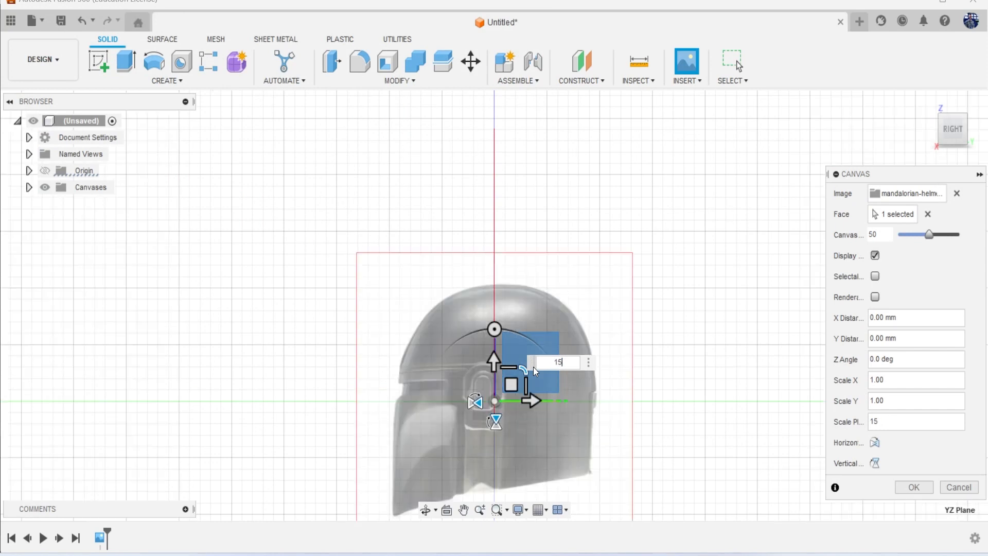
scroll(628, 292, down, 3)
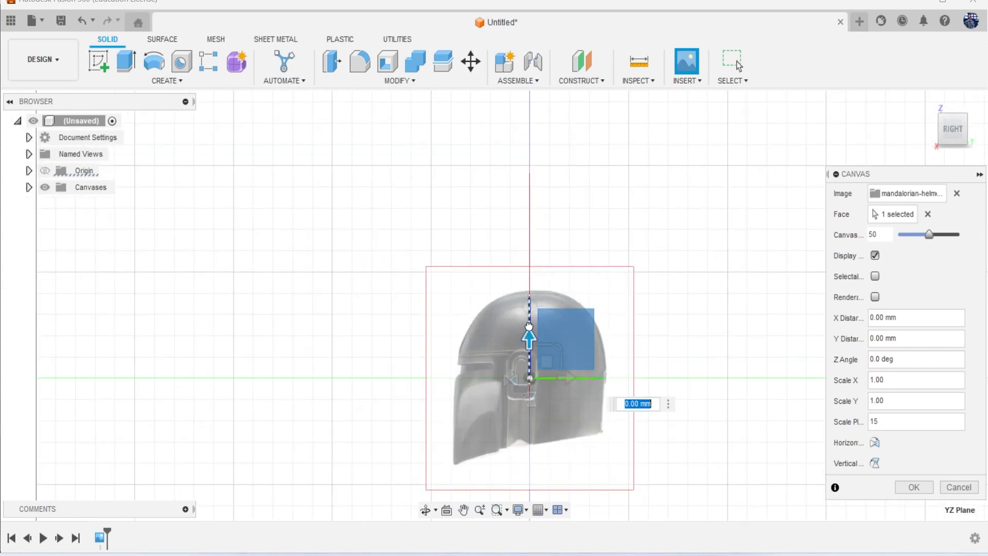
drag(529, 336, 540, 245)
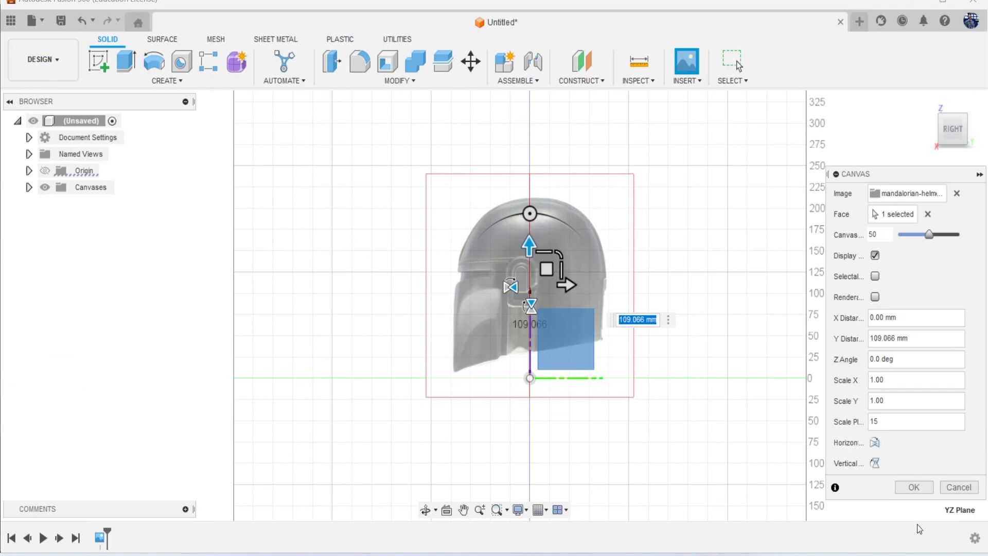
click(914, 488)
- Create a form and place a sphere centred on the origin of the horizontal plane
drag(952, 133, 931, 145)
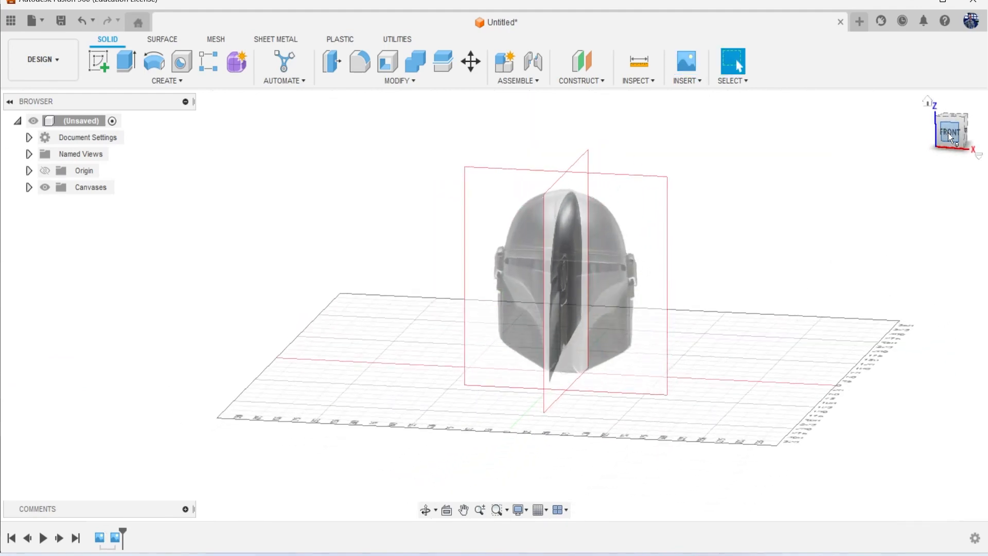
click(948, 133)
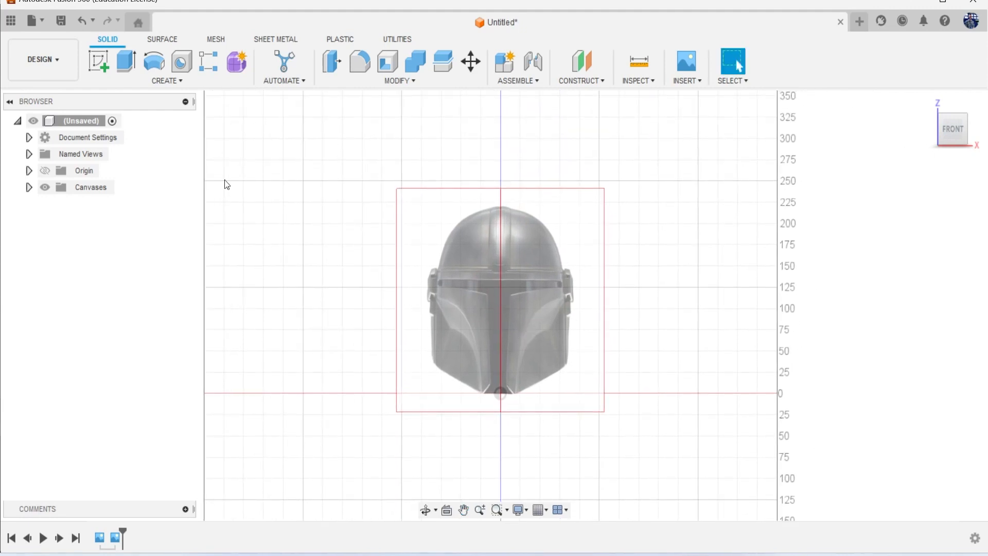
click(239, 66)
click(145, 84)
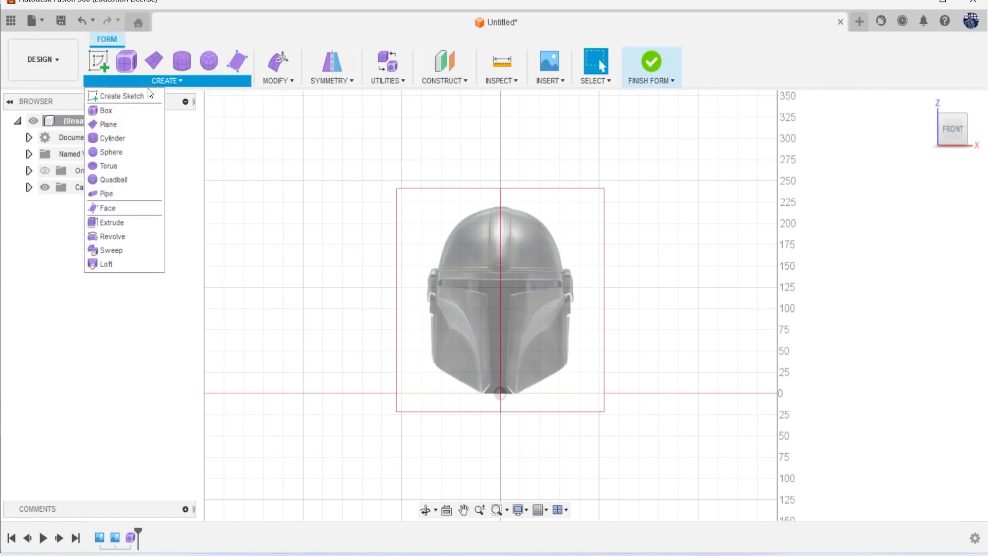
click(126, 151)
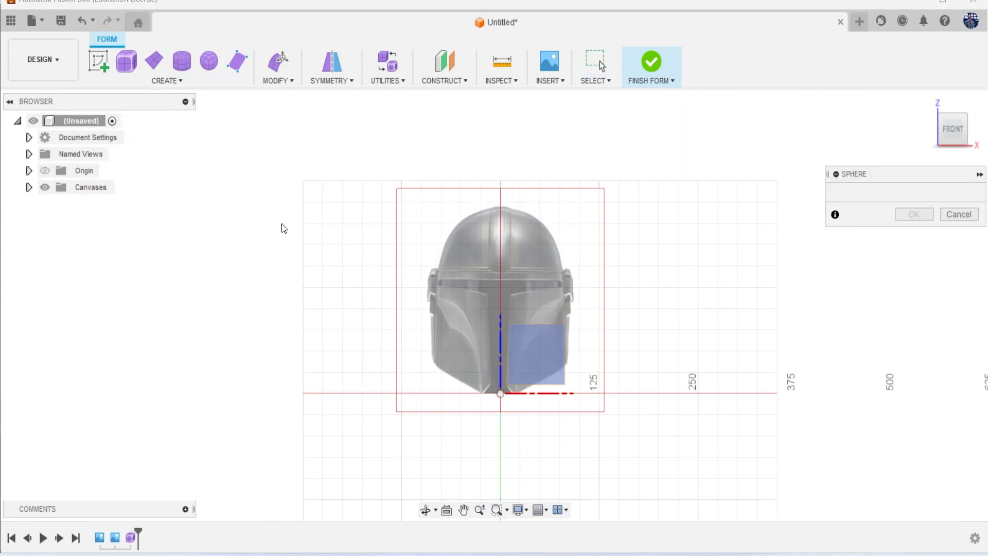
click(959, 137)
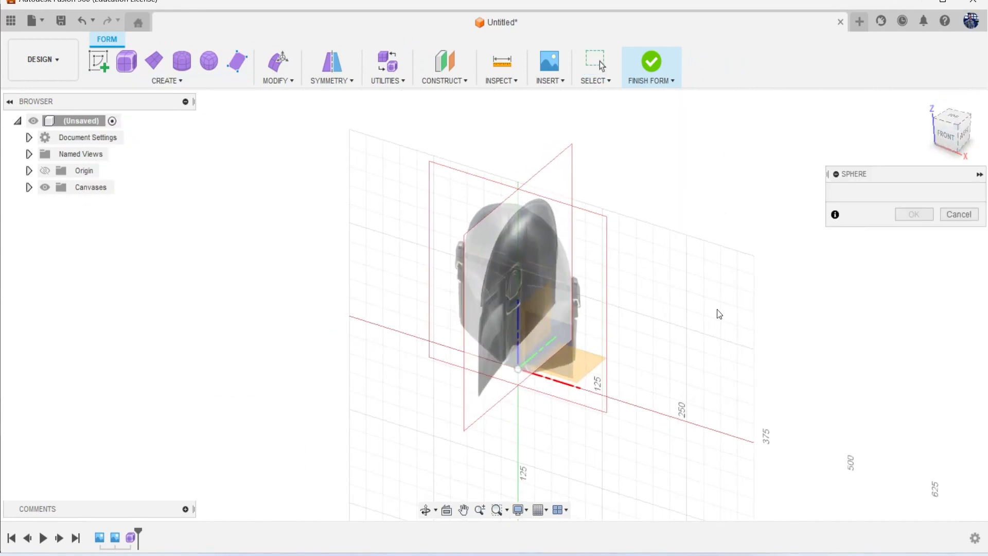
click(597, 366)
click(519, 367)
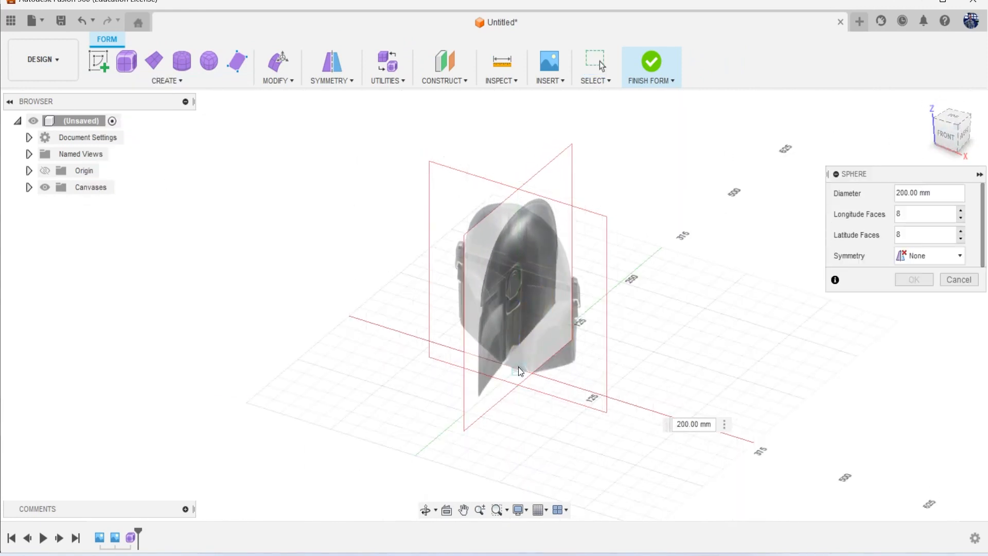
- Reduce the sphere's diameter to about 176 mm to match the front helmet image, keeping 8 longitude and 8 latitude faces
click(945, 142)
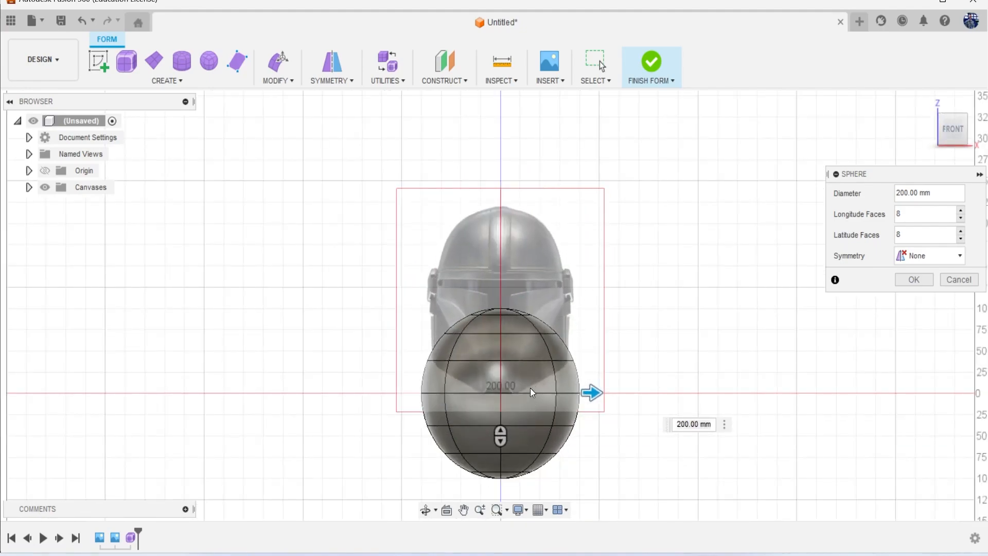
drag(597, 395, 587, 404)
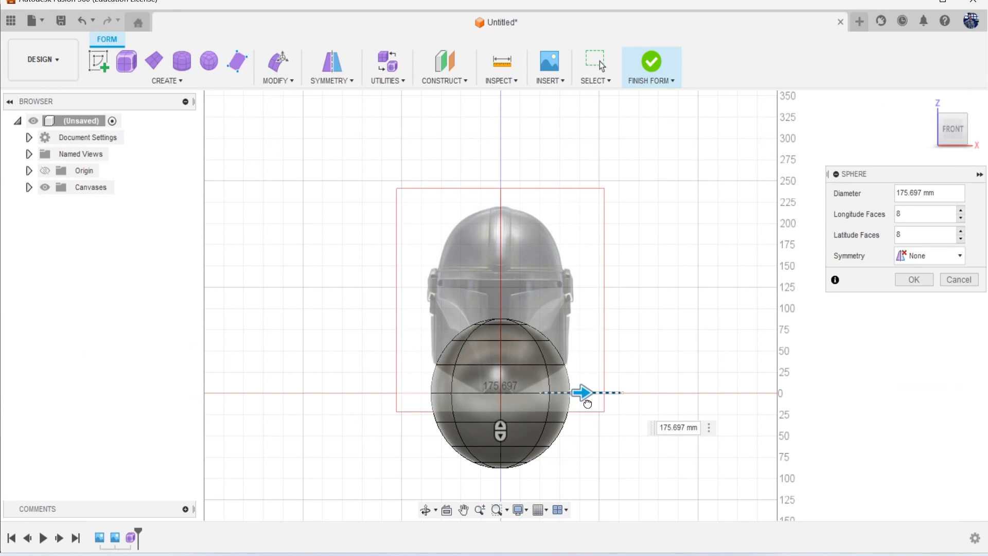
click(902, 280)
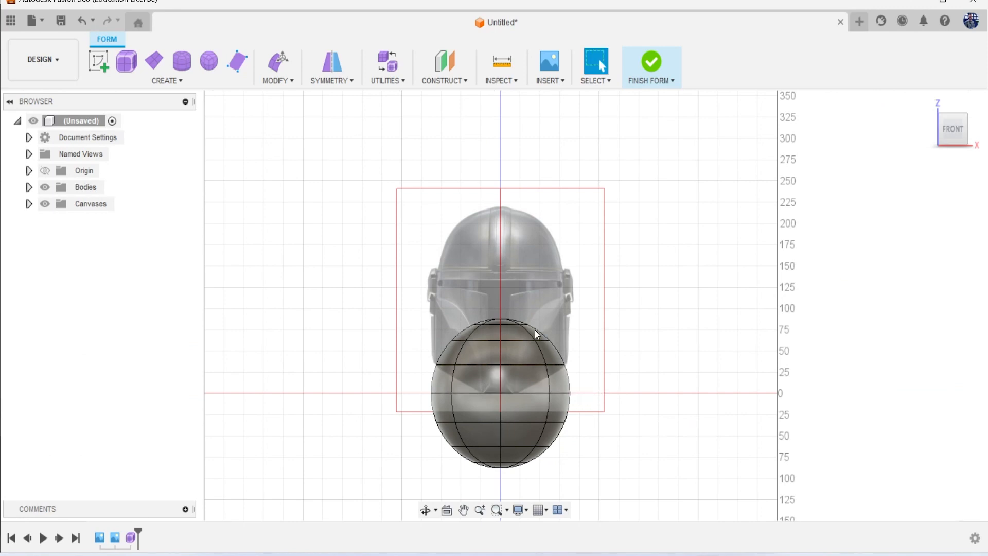
- Move the sphere body up about 130 mm in Z so it fits the dome of the helmet image
click(29, 187)
click(97, 204)
right_click(247, 202)
click(204, 209)
drag(500, 353, 500, 243)
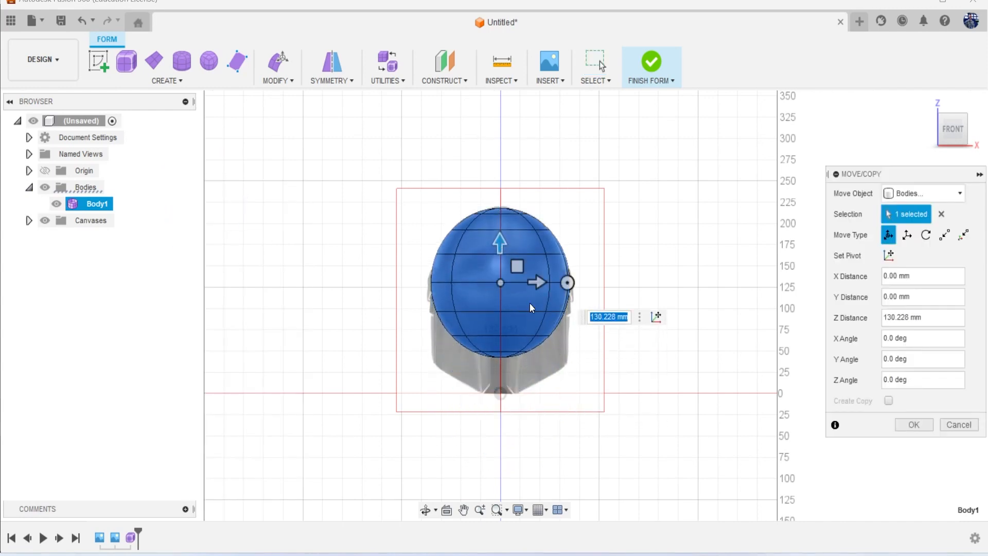
click(914, 425)
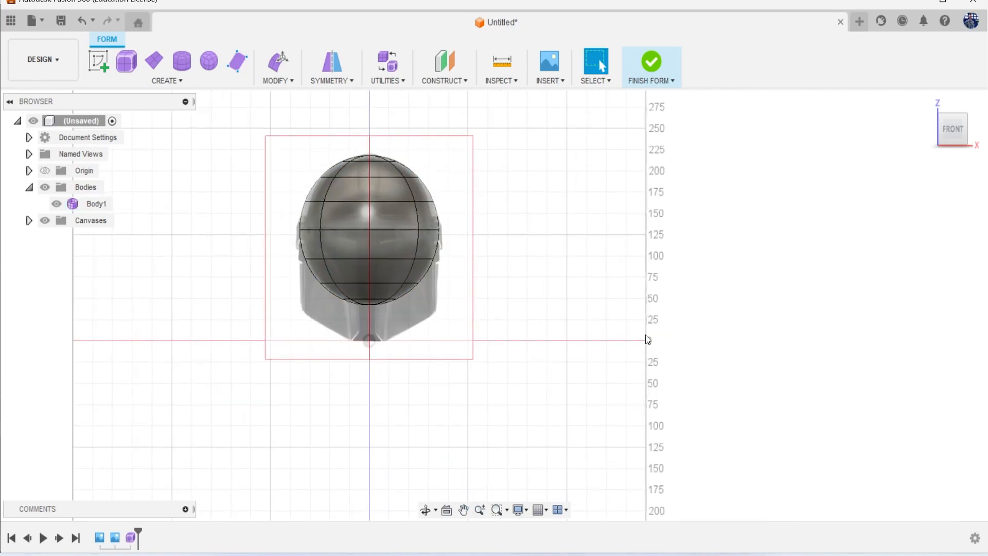
click(183, 62)
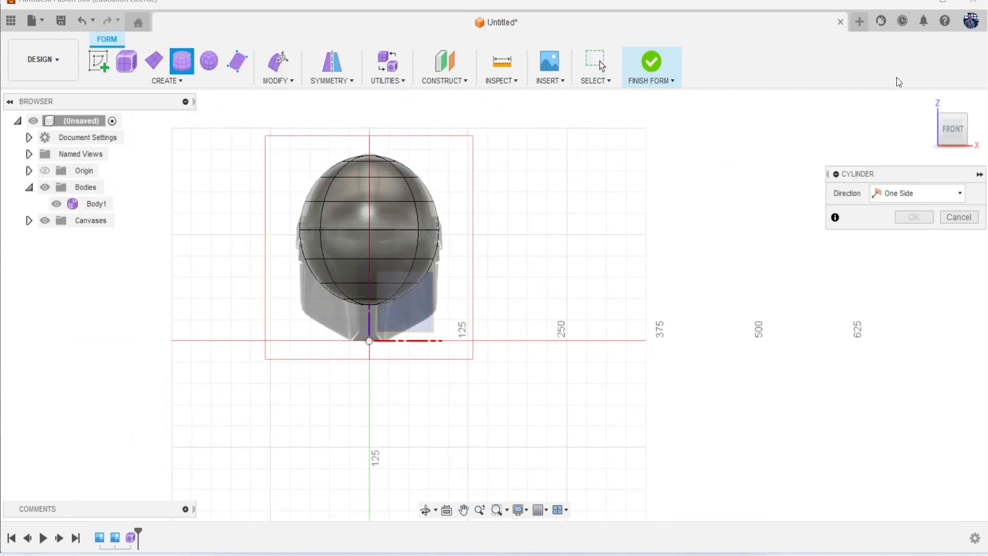
click(961, 136)
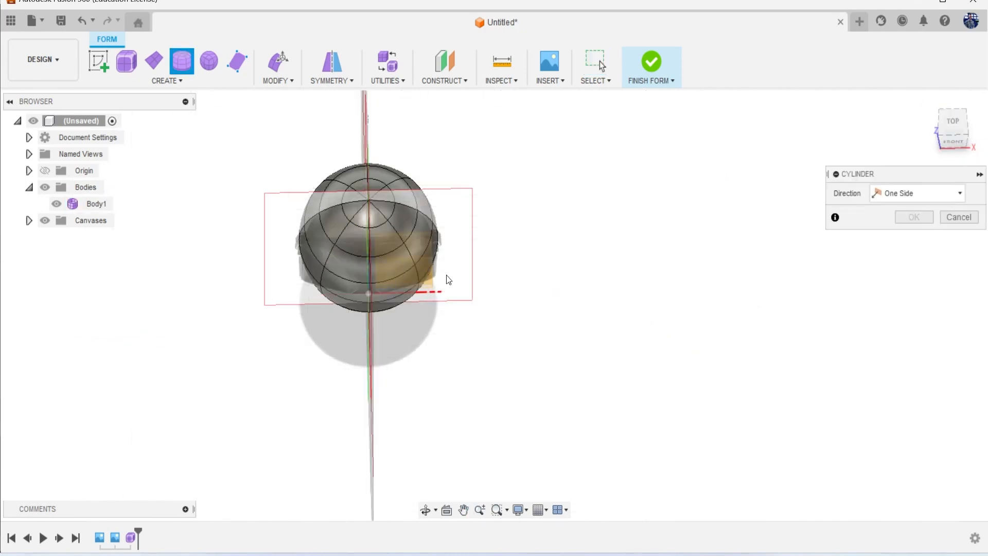
click(369, 202)
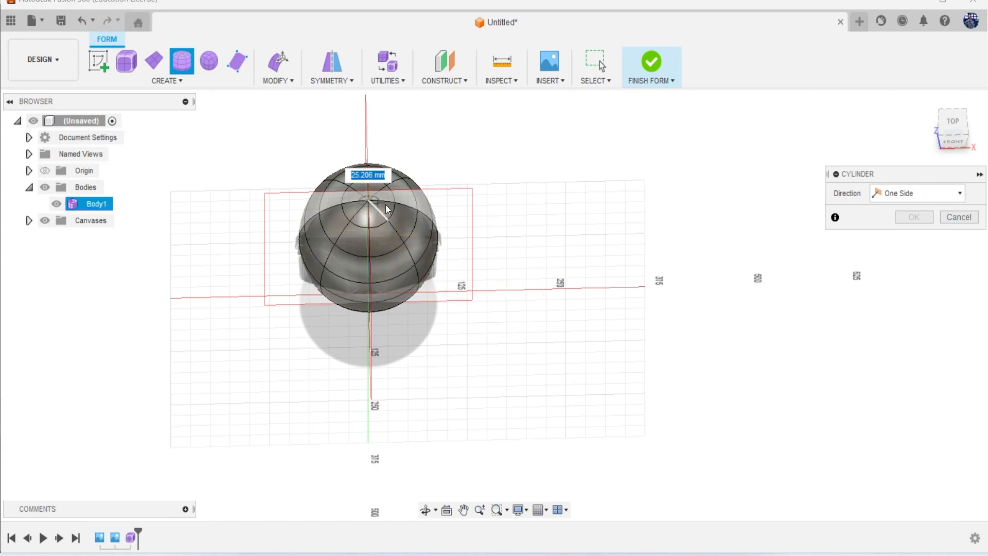
click(955, 125)
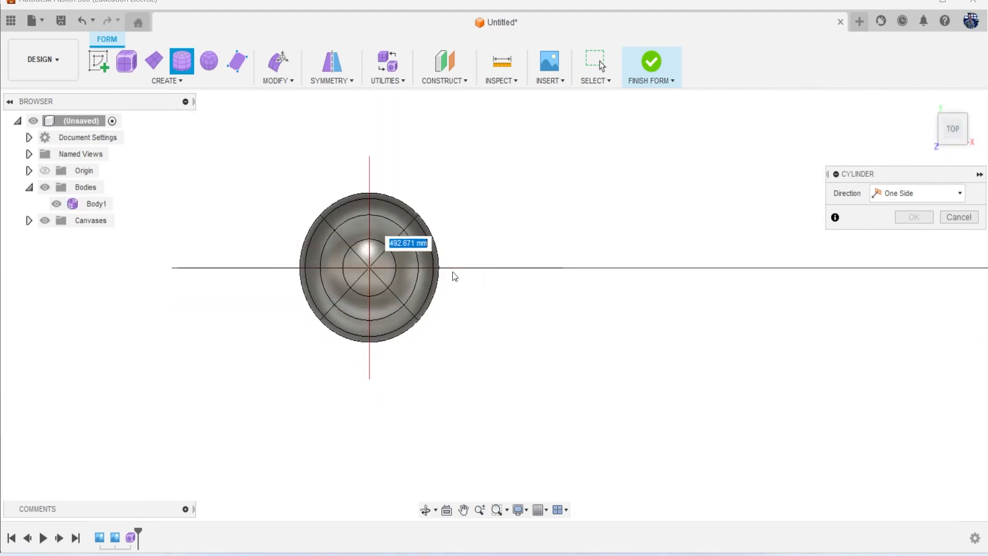
click(441, 273)
scroll(623, 269, down, 3)
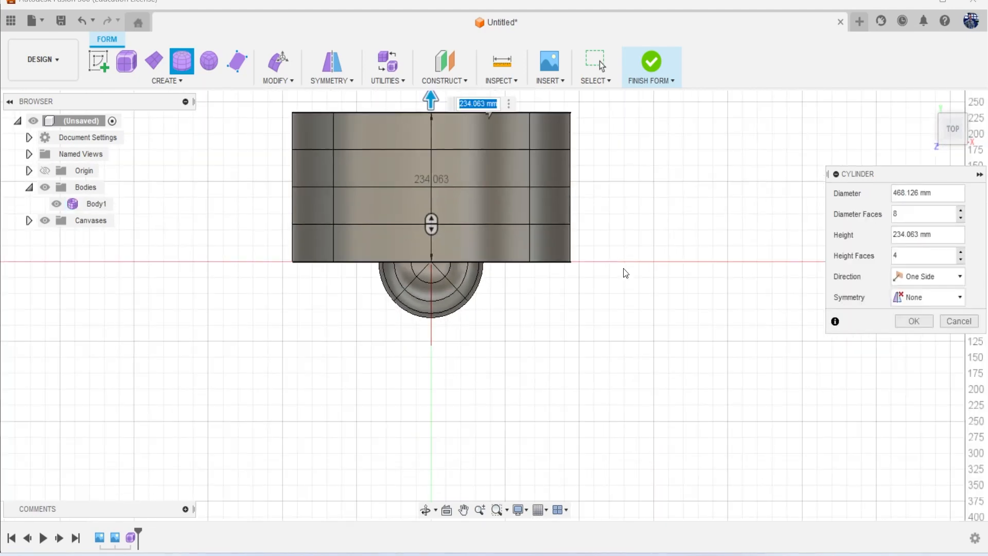
click(959, 321)
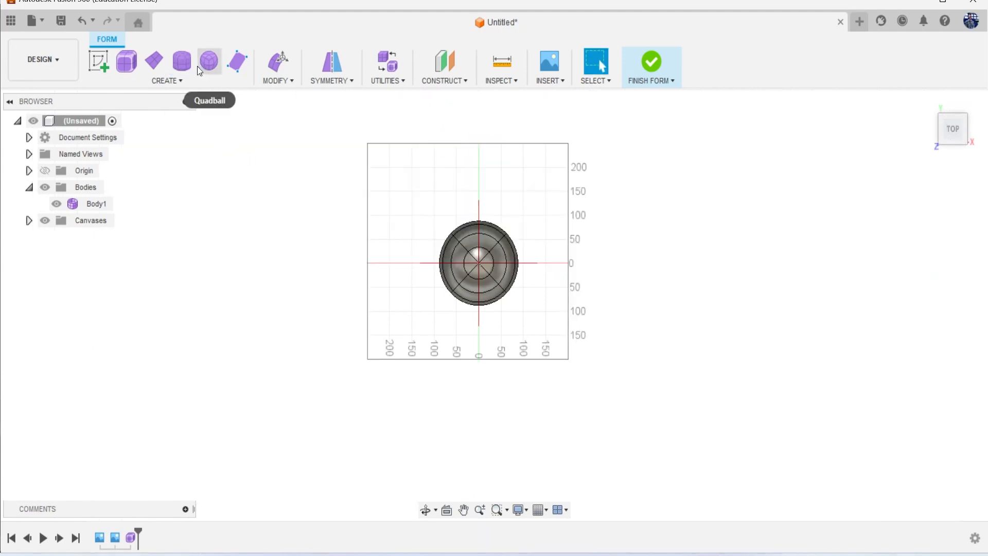
- Create a cylinder centred under the sphere, about 176 mm in diameter and 131 mm downward, with 8 diameter faces and 4 height faces
click(181, 61)
click(520, 221)
scroll(479, 252, up, 5)
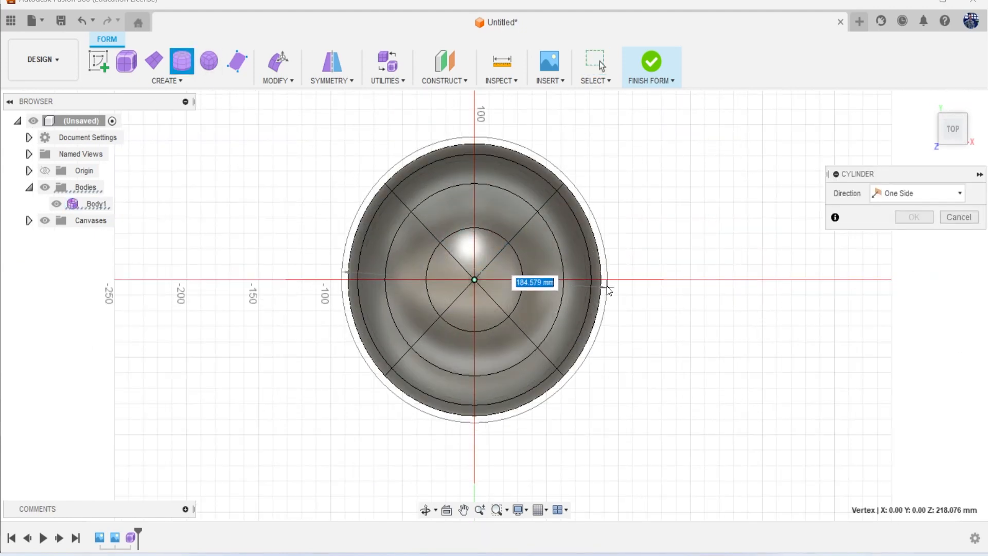
click(601, 281)
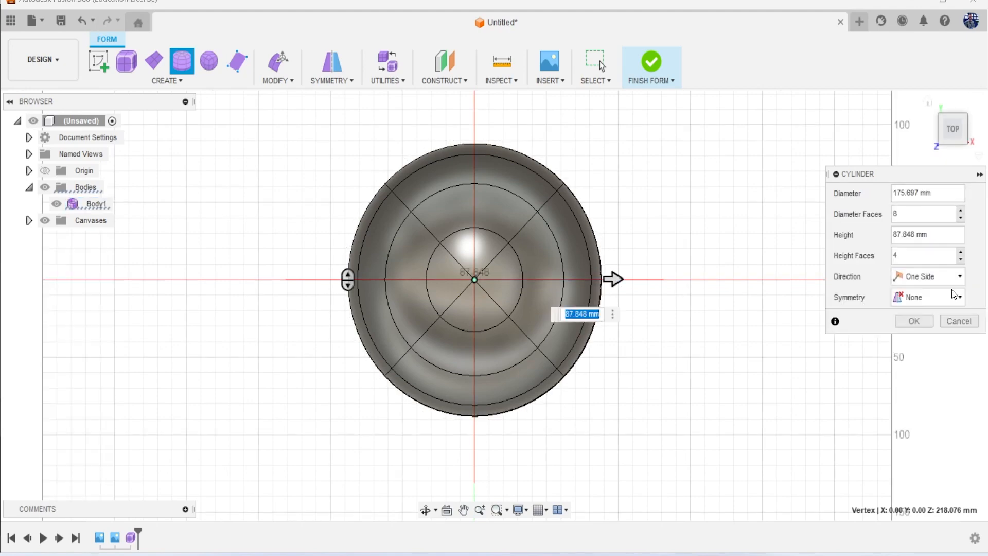
click(953, 145)
click(953, 140)
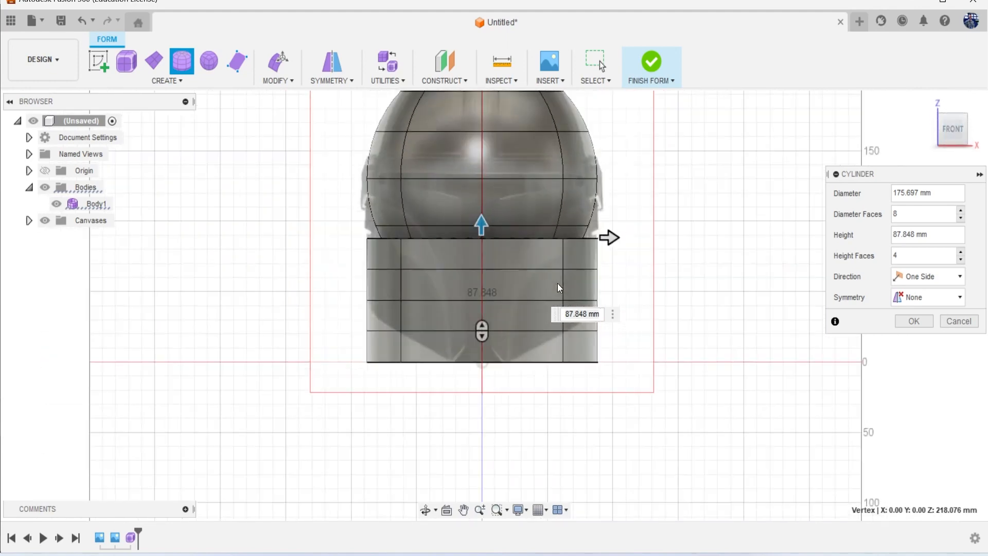
drag(494, 229, 495, 489)
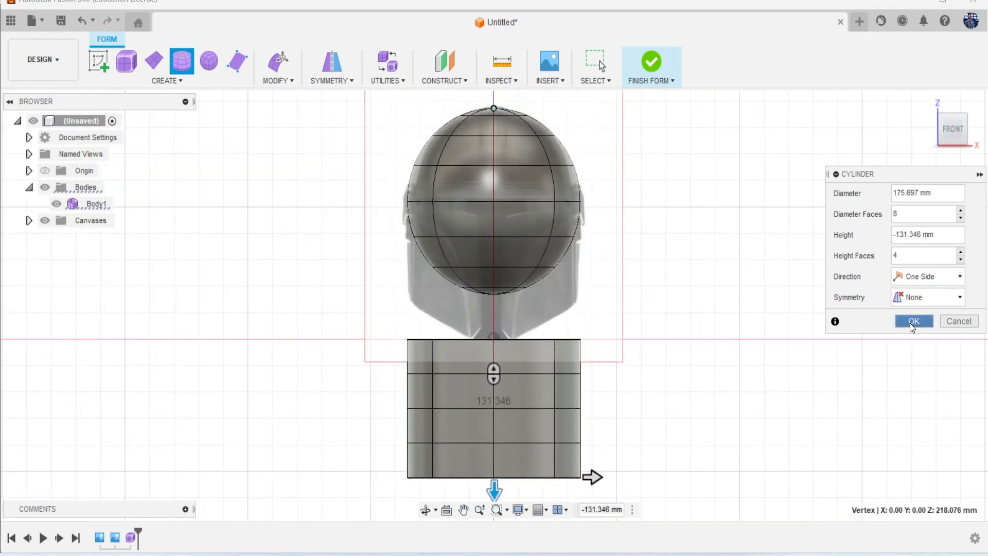
click(914, 321)
- Hide the canvases and delete the lower half of the sphere, leaving only the upper dome
click(46, 237)
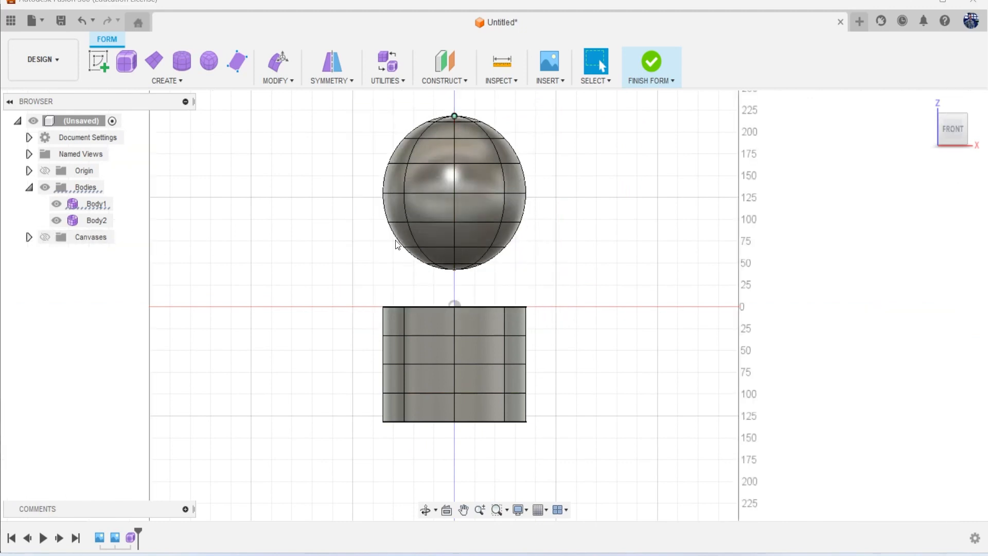
click(953, 133)
drag(951, 133, 971, 133)
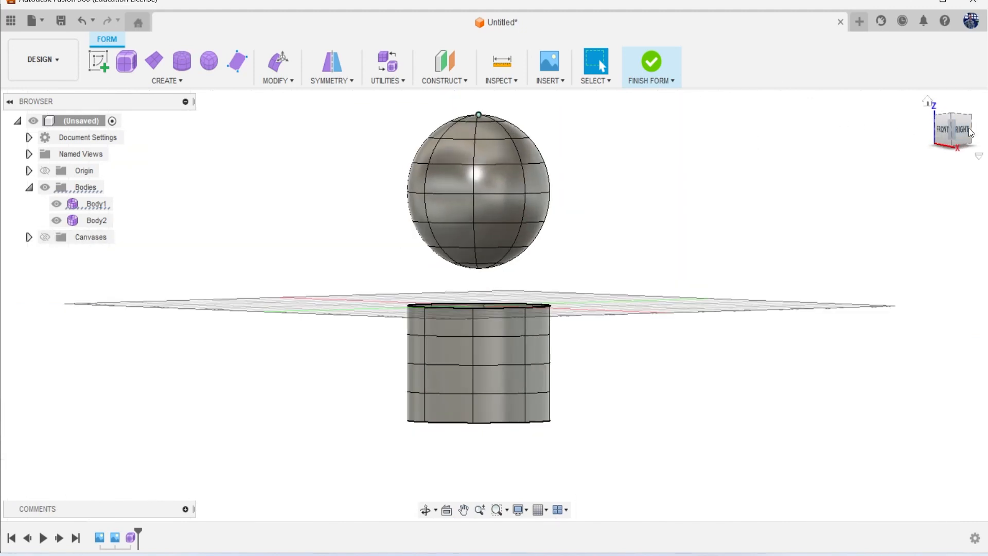
click(494, 205)
double_click(538, 211)
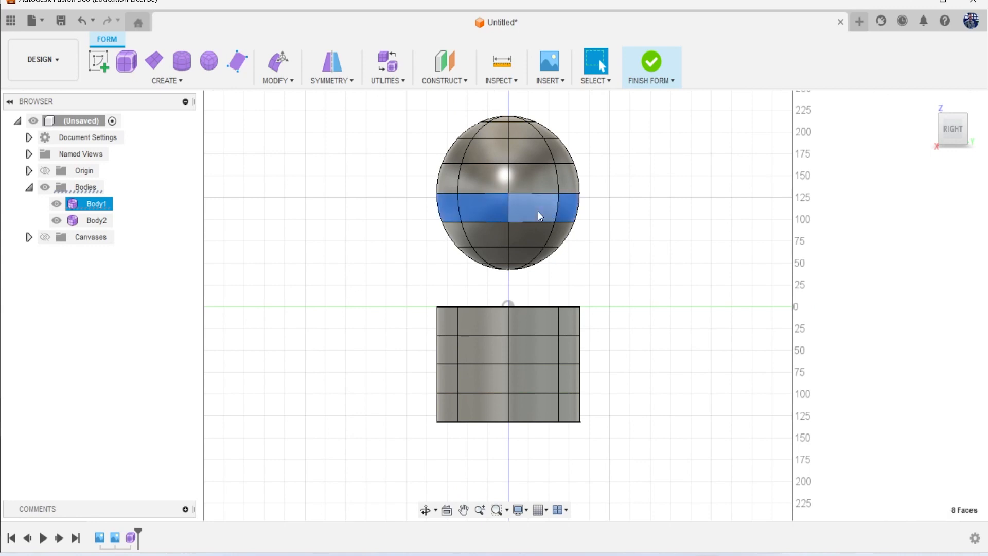
key(Delete)
click(514, 243)
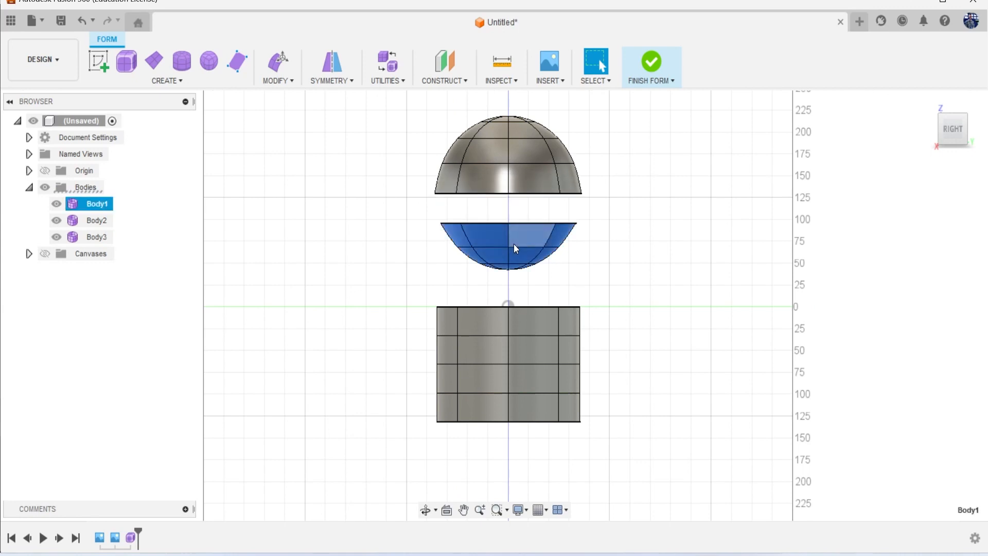
key(Delete)
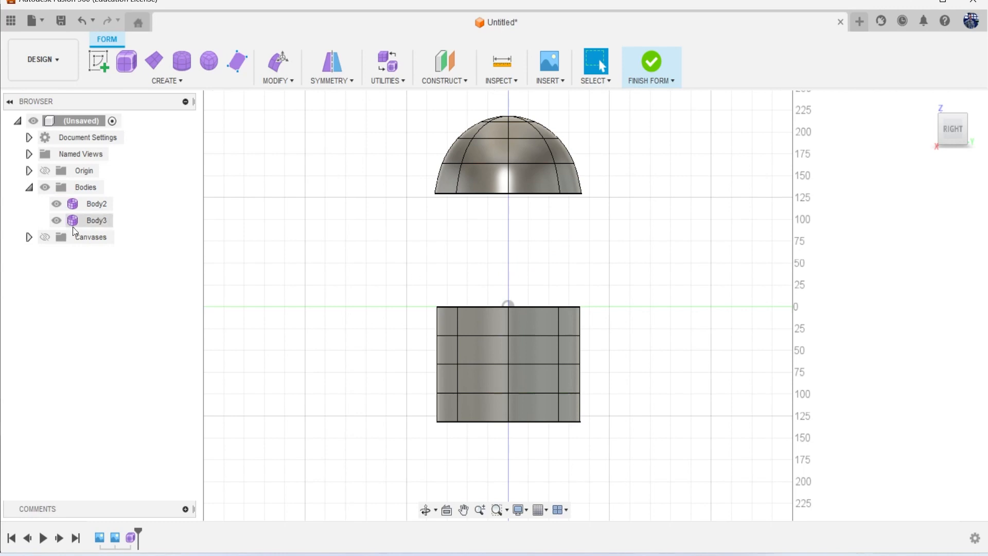
- Move the cylinder body straight up in Z so its upper rim sits just beneath the dome, leaving a small gap
click(96, 204)
right_click(305, 265)
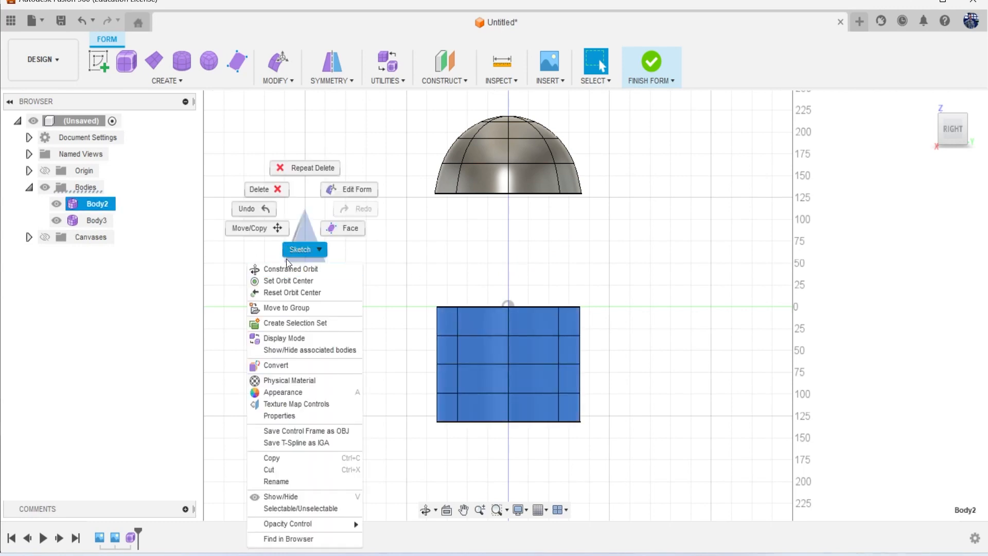
click(255, 230)
drag(505, 329, 505, 228)
click(914, 425)
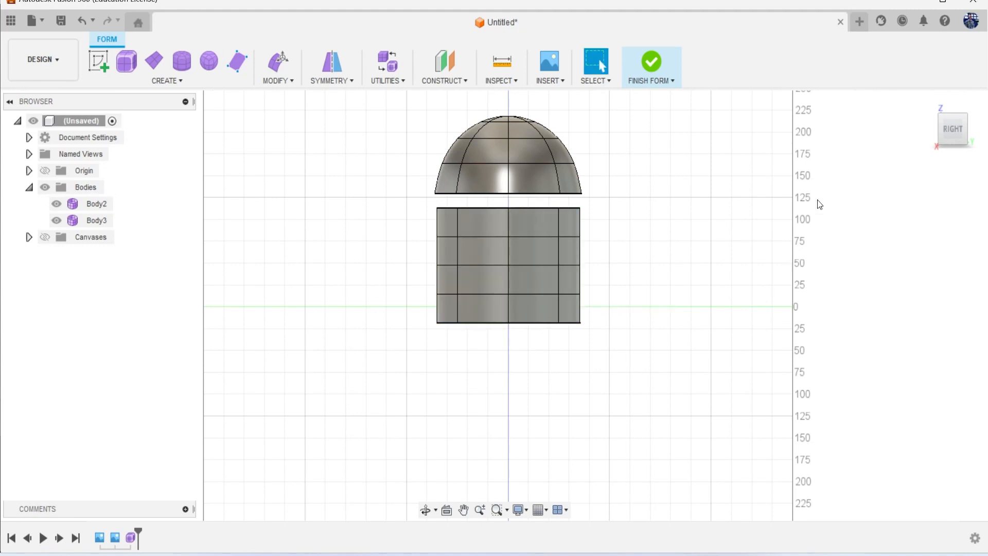
- Weld the first three dome rim vertices on the right side to the matching cylinder rim vertices in Vertex to Vertex mode
drag(946, 143, 952, 150)
middle_drag(753, 181, 749, 235)
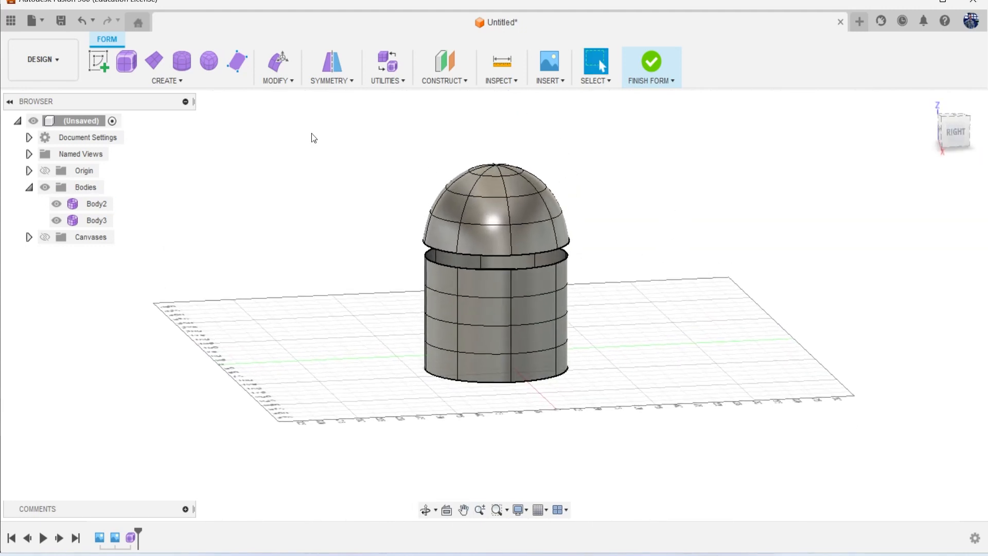
click(290, 84)
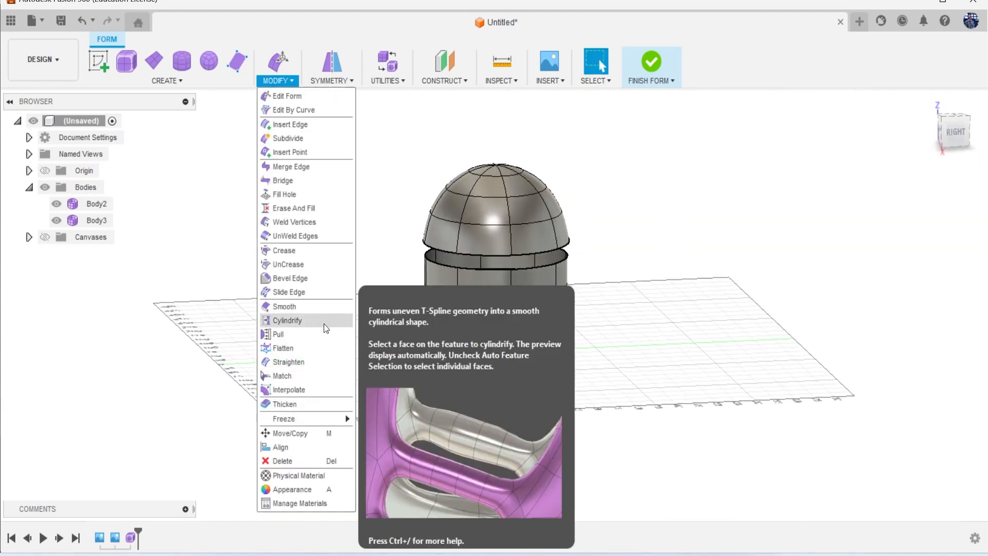
click(344, 222)
scroll(460, 236, up, 5)
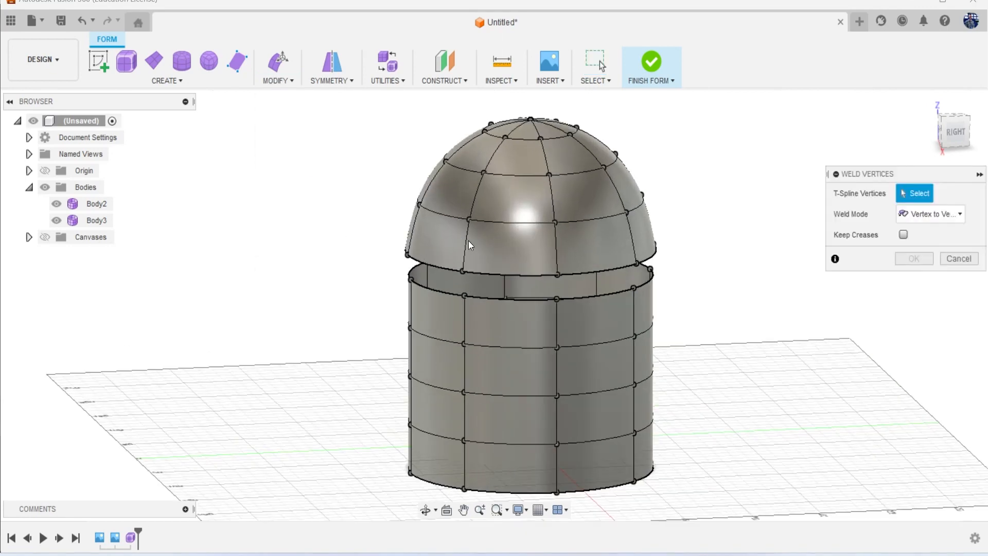
click(567, 303)
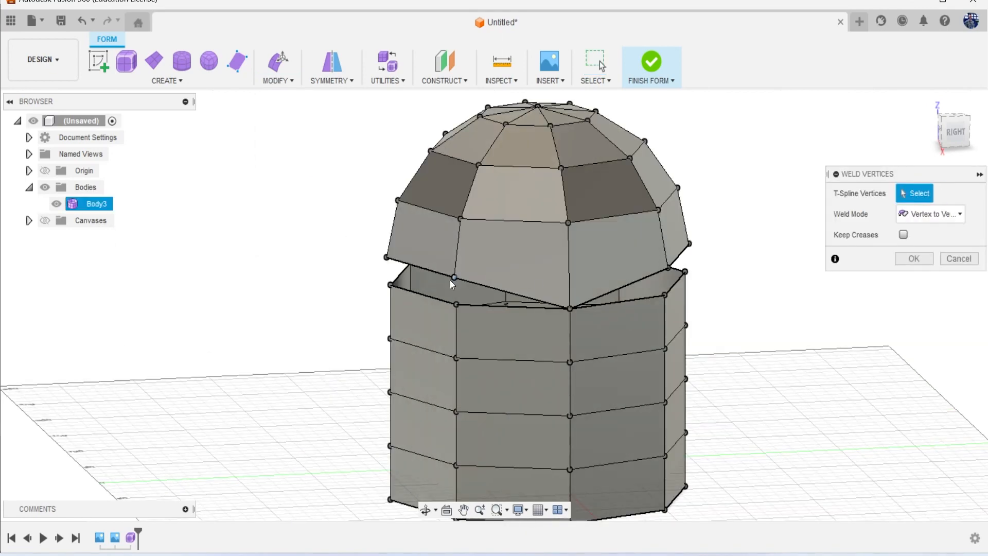
click(456, 306)
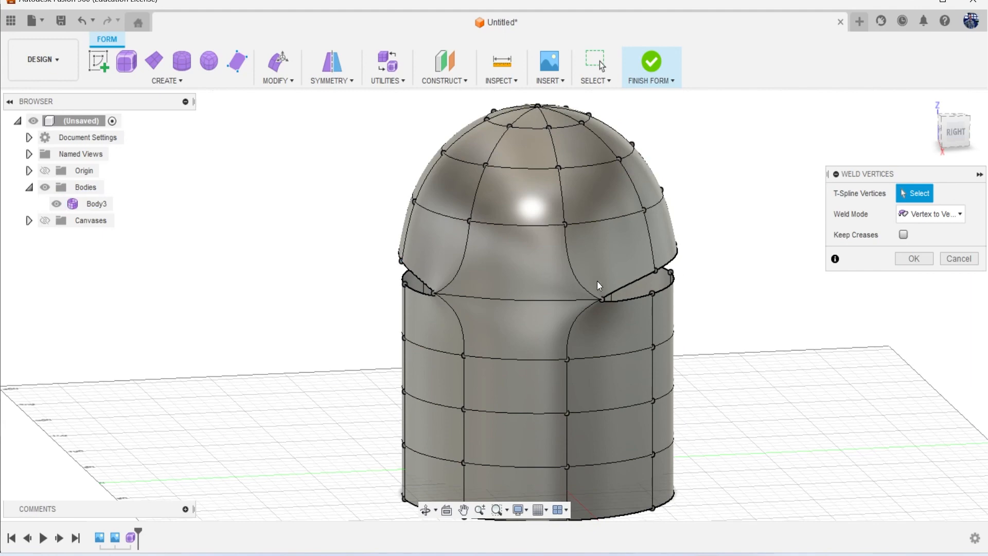
click(654, 271)
click(652, 292)
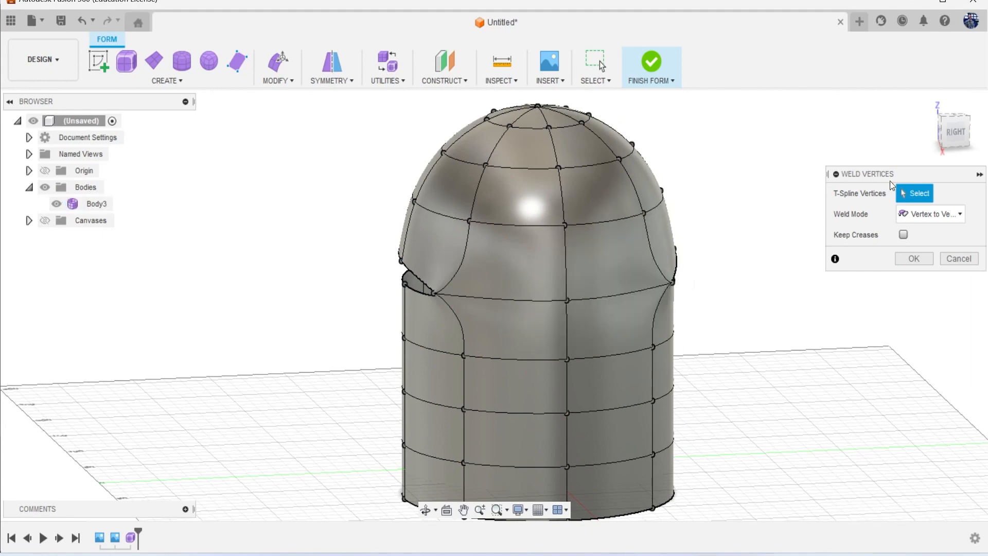
- Weld the next two pairs of dome and cylinder rim vertices around the back of the helmet
drag(955, 134, 925, 141)
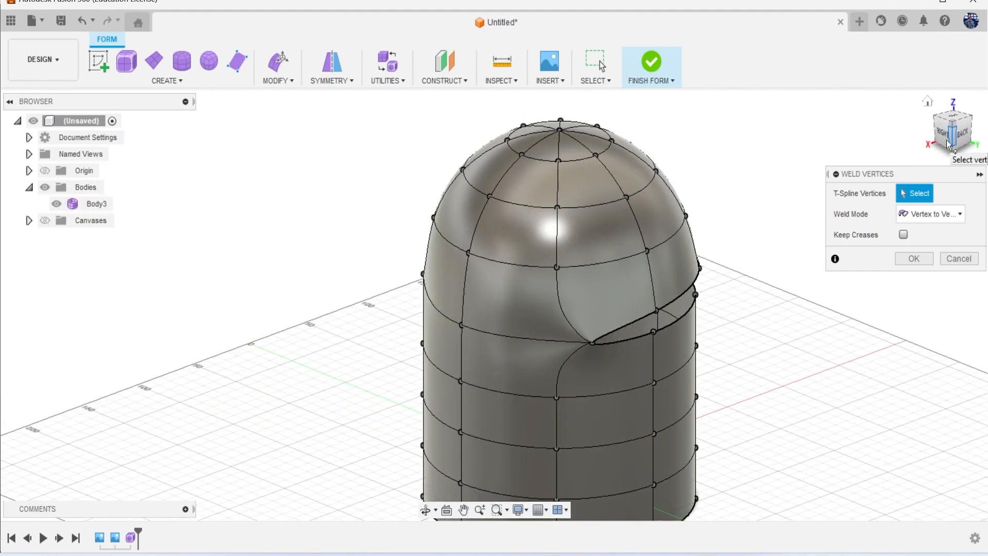
click(656, 311)
click(655, 332)
drag(958, 134, 921, 149)
click(577, 381)
click(575, 396)
- Weld the remaining dome and cylinder rim vertices along the left side and front to close the gap completely
drag(950, 138, 923, 133)
click(539, 341)
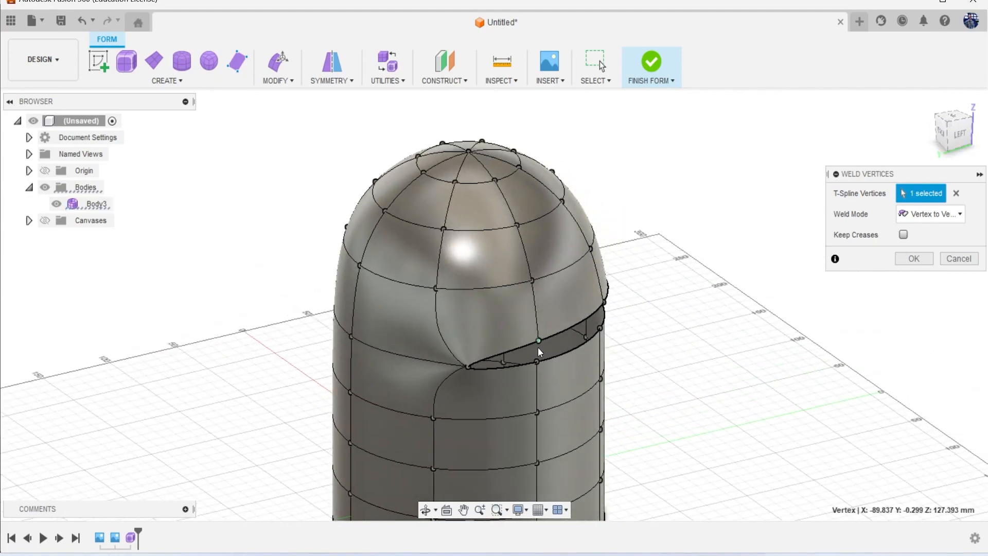
drag(967, 136, 930, 136)
click(503, 322)
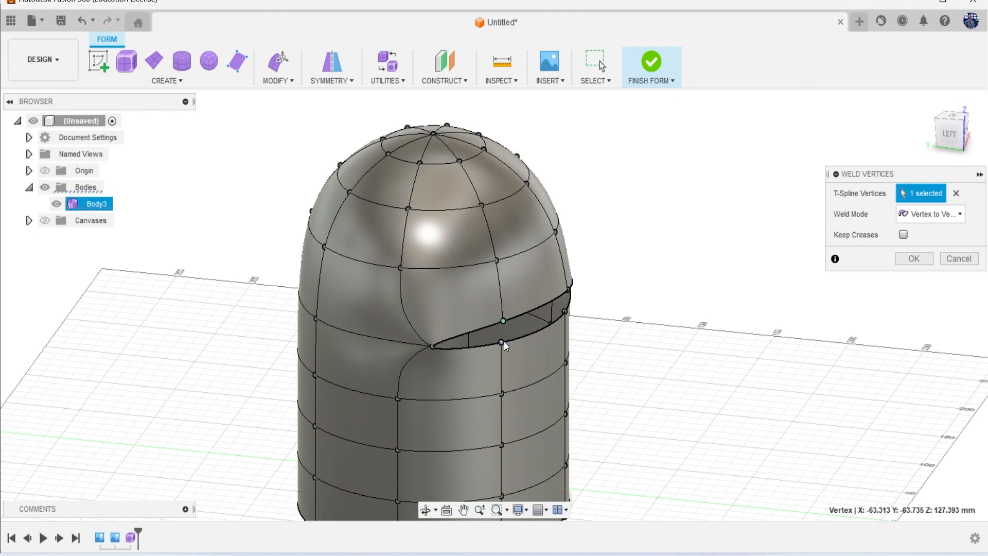
click(501, 342)
click(968, 143)
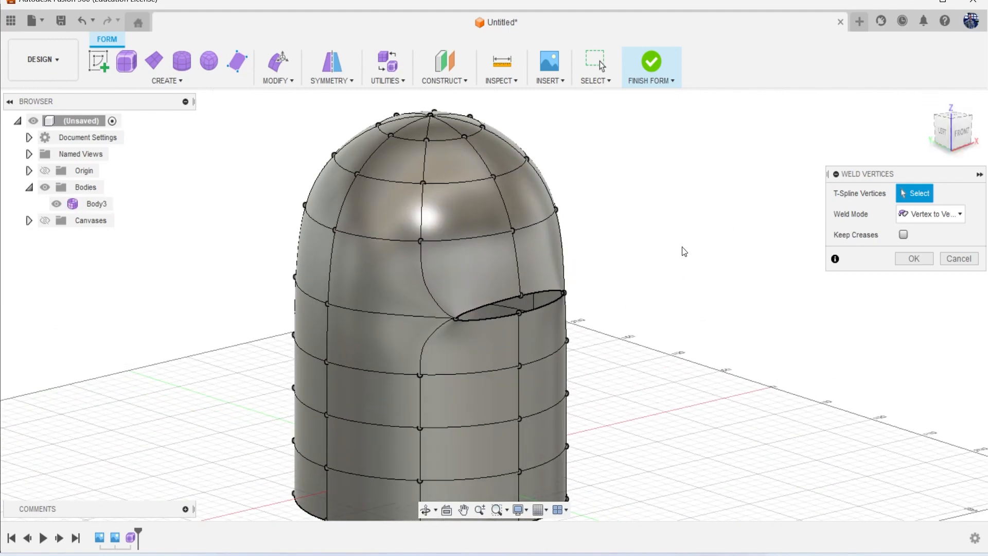
click(521, 295)
click(519, 313)
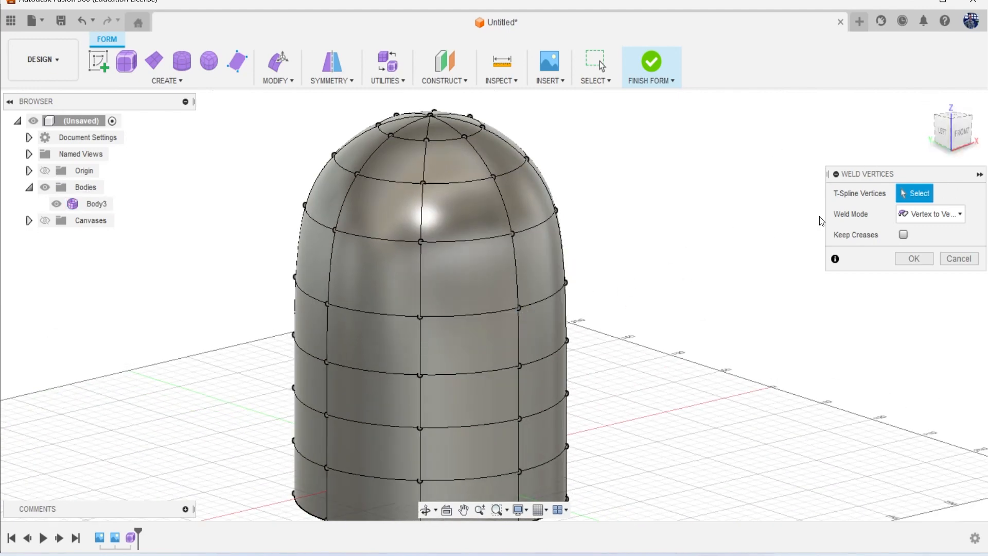
click(919, 260)
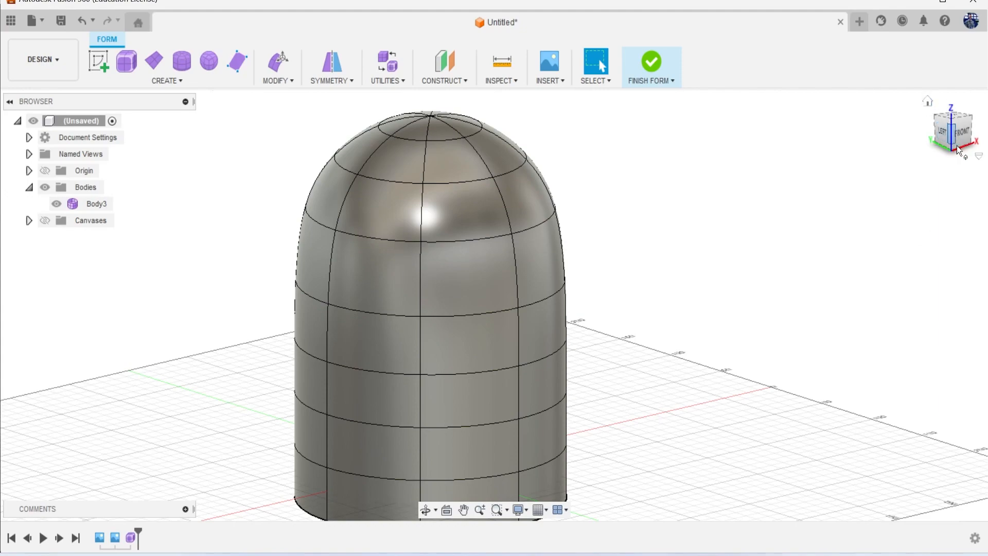
- Show the canvases over the right side of the body and delete the lowest ring of faces below the helmet image
mouse_move(949, 141)
mouse_down()
mouse_move(985, 134)
mouse_move(952, 137)
mouse_move(985, 146)
mouse_up()
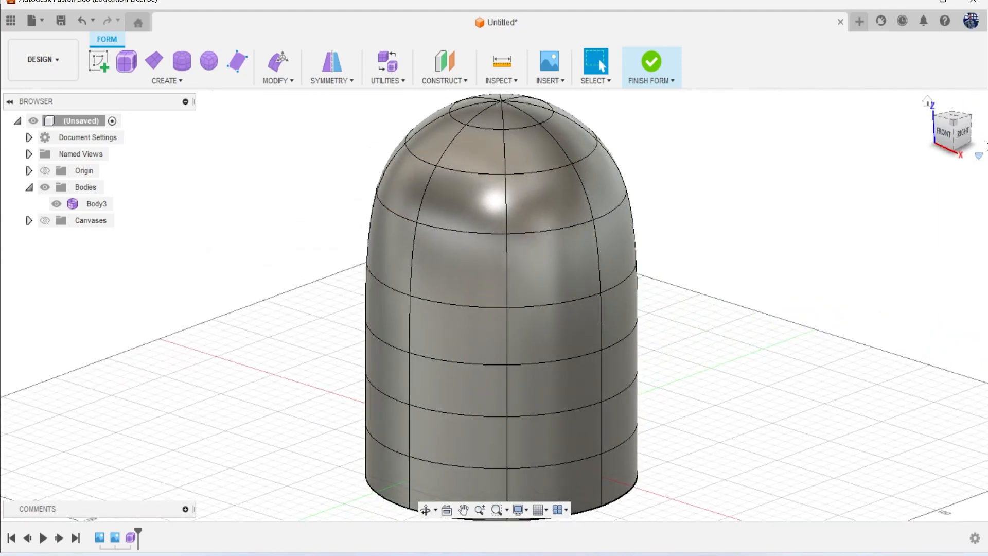
click(963, 136)
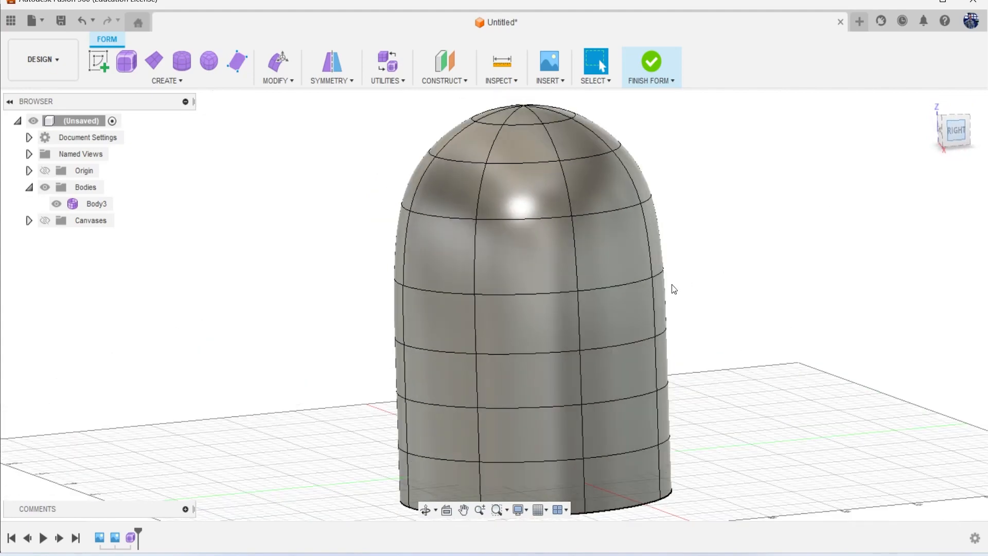
click(45, 220)
scroll(285, 283, down, 3)
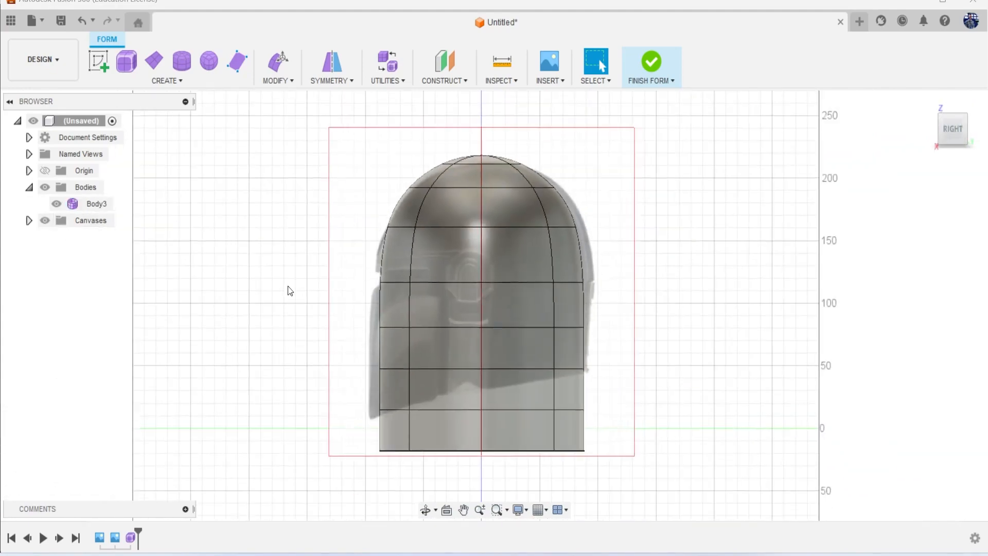
click(461, 302)
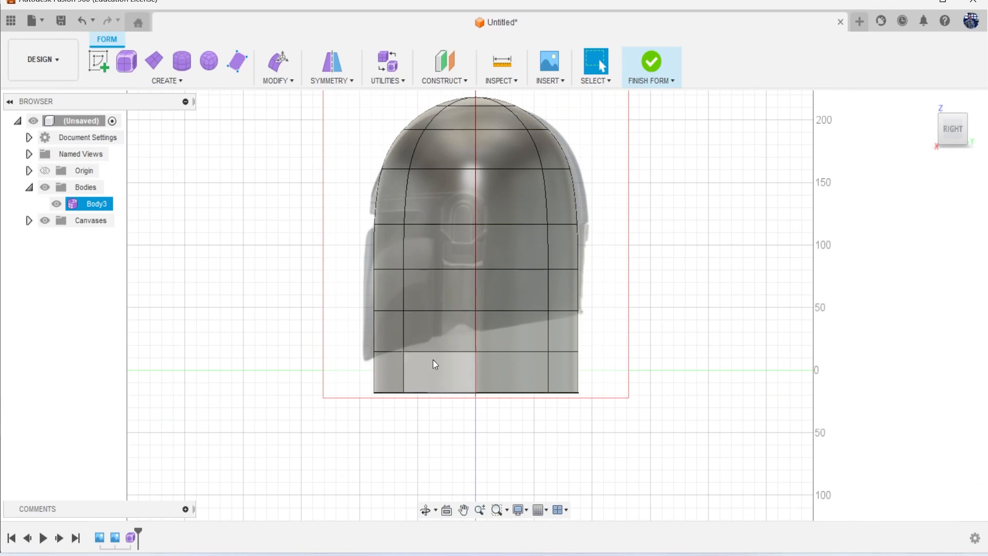
click(434, 363)
double_click(502, 369)
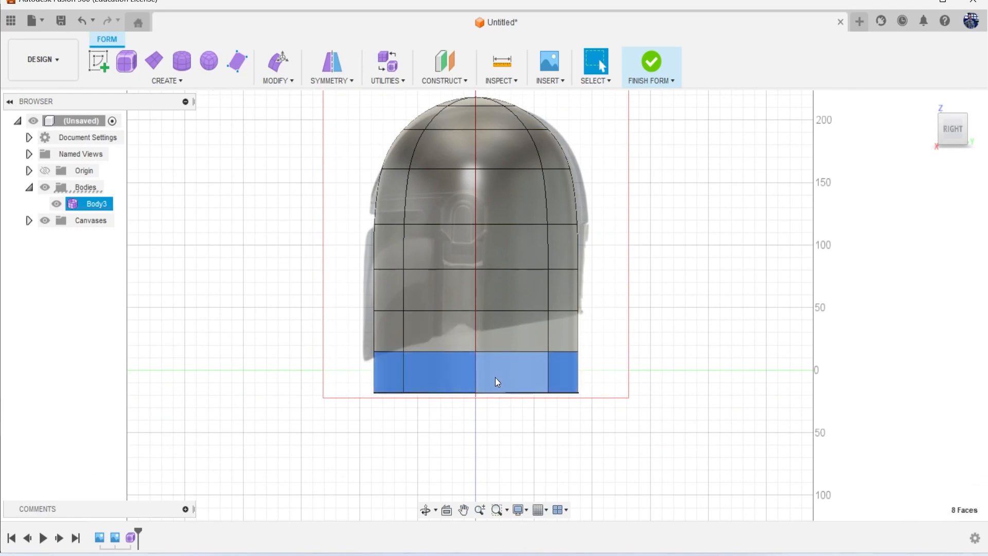
key(Delete)
- Start editing the form by vertices and move the front corner of the bottom rim out to the helmet image's lower front tip
middle_drag(606, 251, 642, 271)
right_click(751, 202)
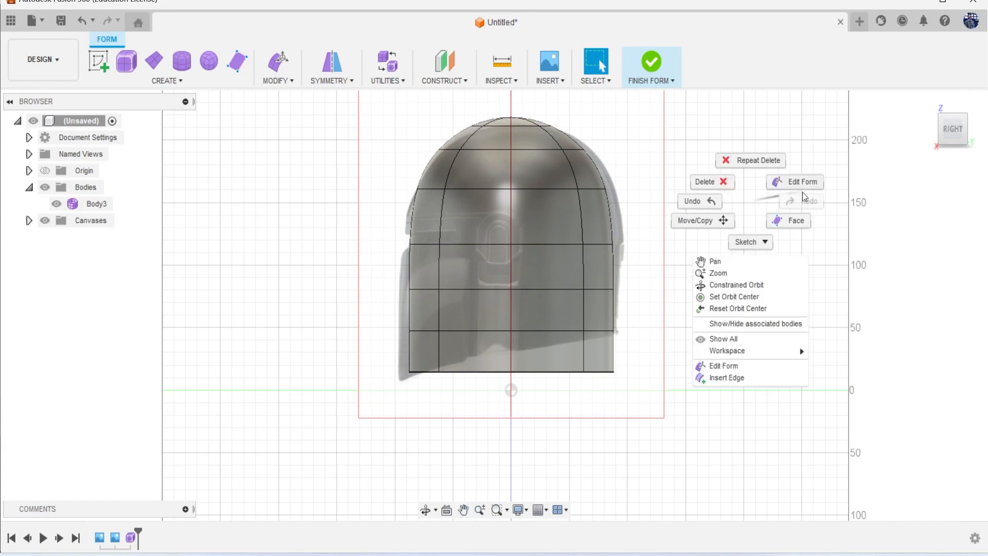
click(801, 184)
drag(896, 175, 866, 161)
click(874, 241)
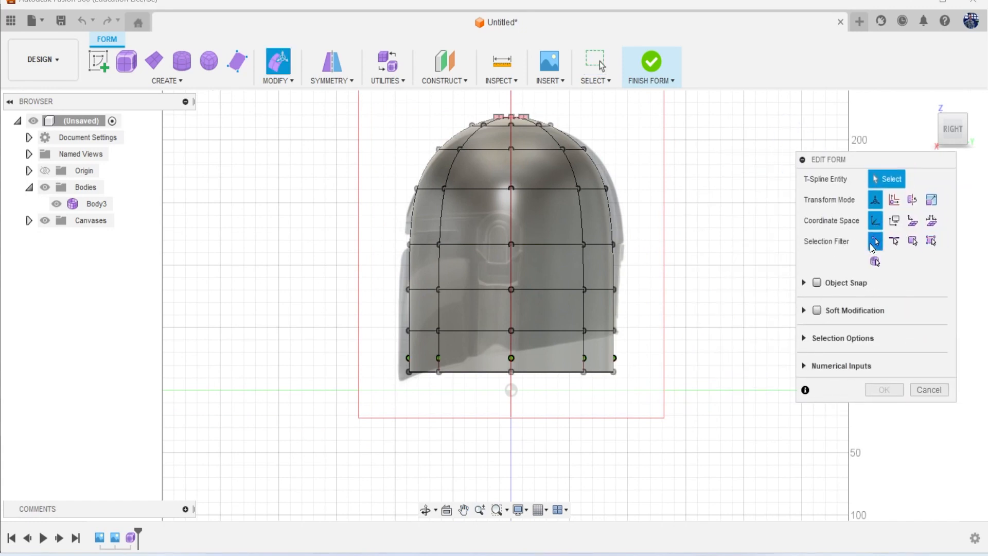
scroll(437, 360, up, 4)
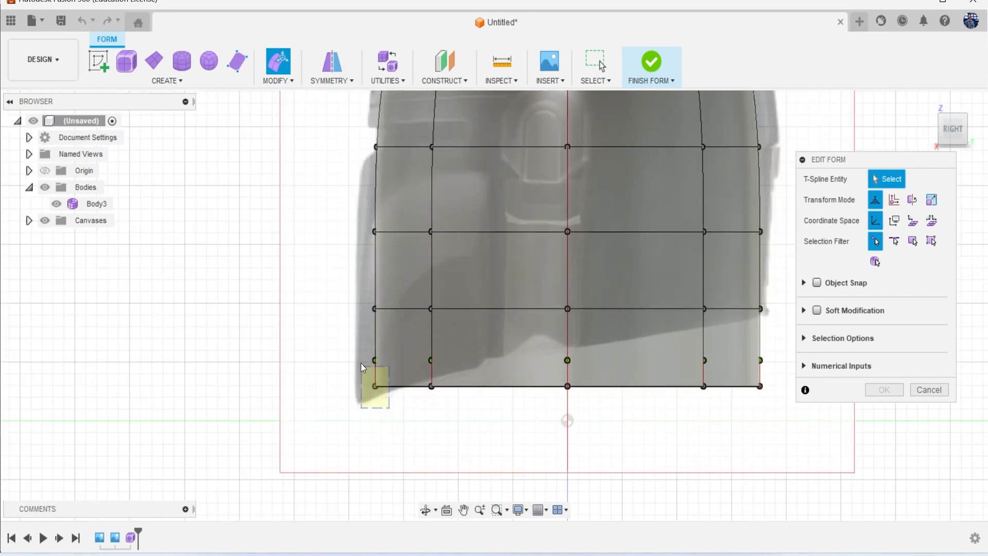
click(375, 361)
drag(389, 354, 364, 375)
- Pull the next three vertices up the front edge outward to follow the helmet's front outline on the side canvas
click(360, 303)
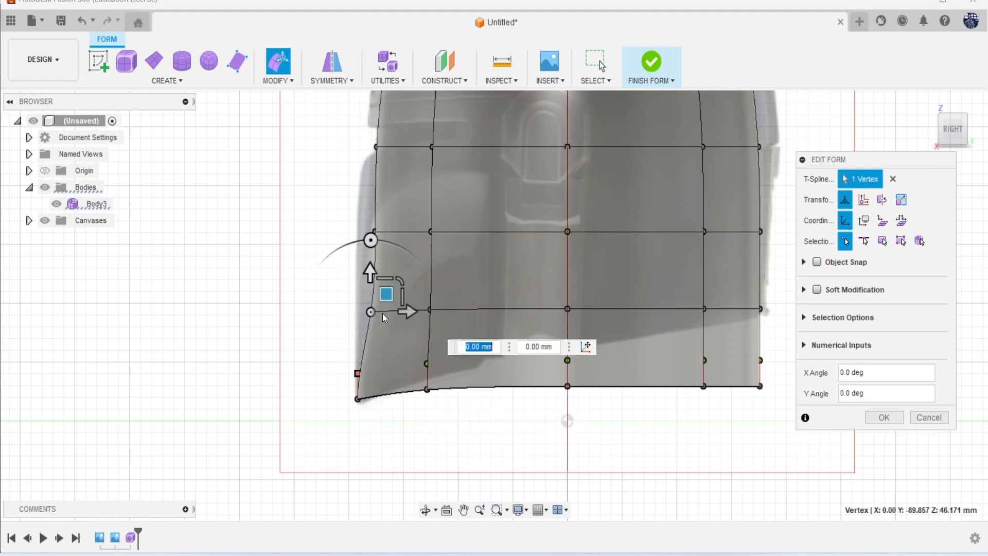
drag(384, 291, 362, 297)
click(360, 219)
drag(370, 228, 368, 216)
drag(365, 218, 364, 218)
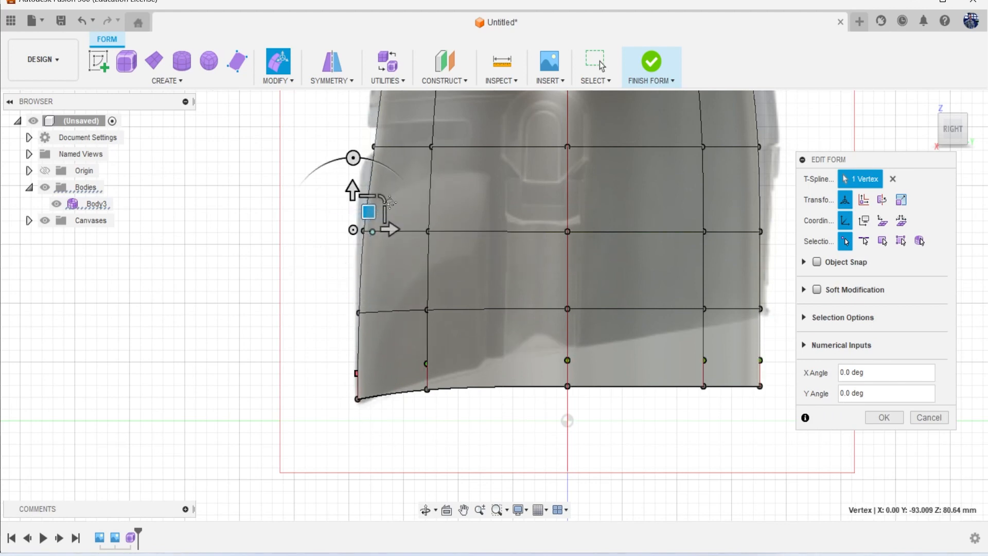
middle_drag(387, 168, 390, 245)
click(374, 220)
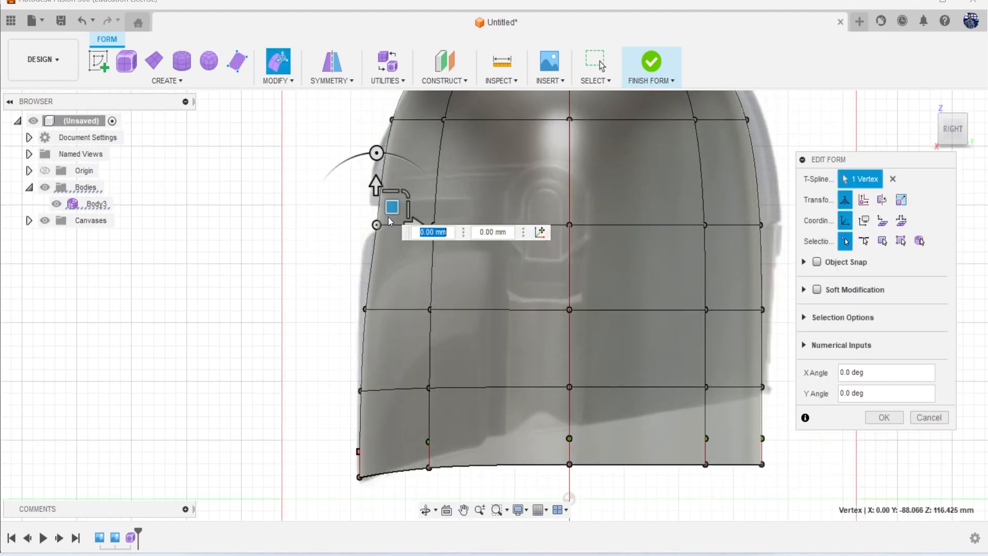
drag(389, 211, 380, 208)
- Raise the bottom rim's second vertex from the front and its middle vertex to the helmet's lower edge in the side image
middle_drag(390, 194, 293, 162)
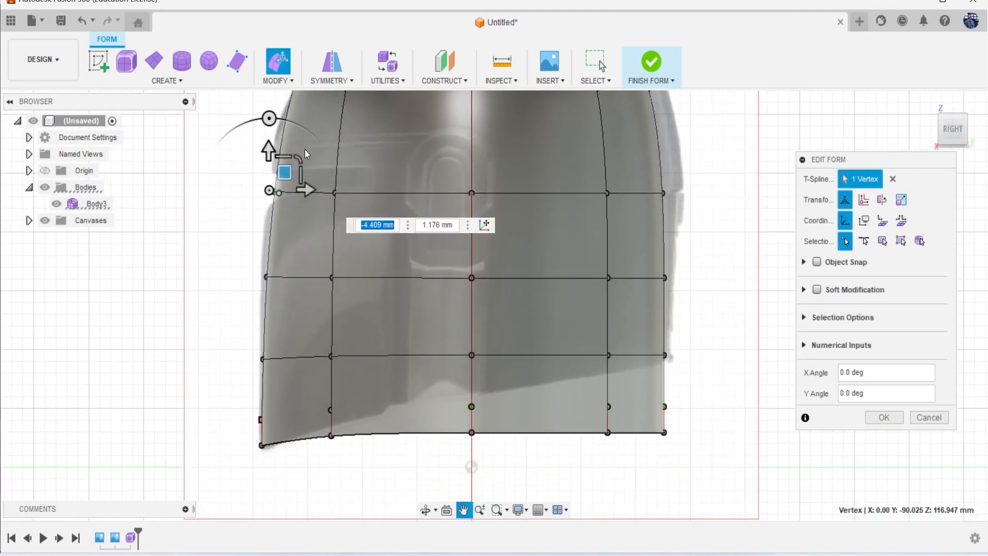
middle_drag(367, 295, 400, 235)
drag(357, 346, 379, 335)
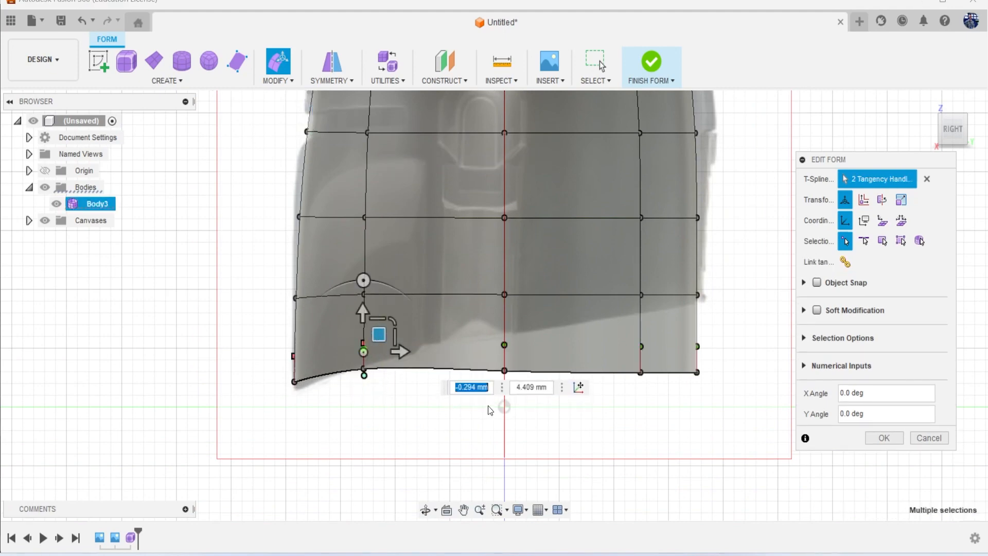
middle_drag(489, 406, 385, 390)
click(406, 321)
drag(430, 325, 432, 278)
middle_drag(505, 398, 397, 422)
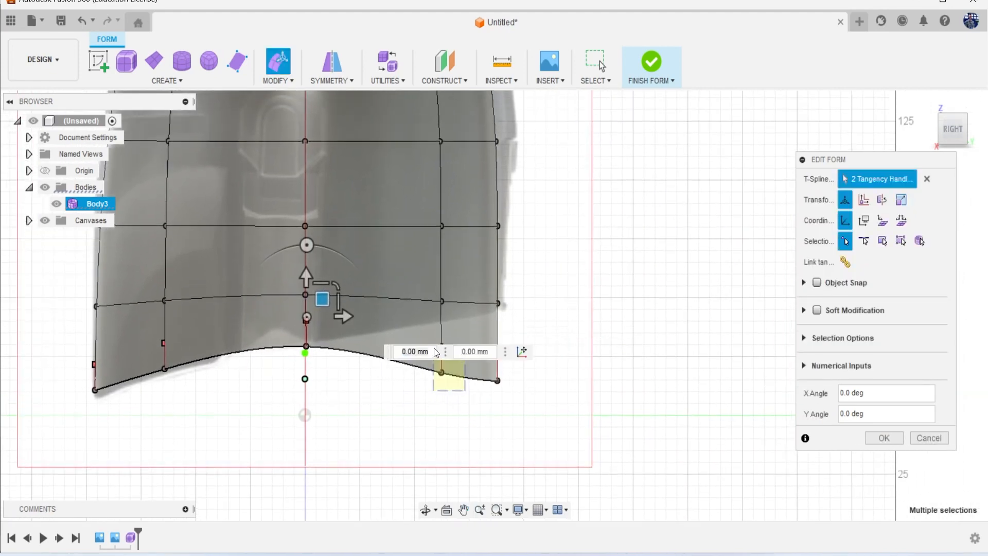
- Raise the two rear vertices of the bottom rim to the slanted lower edge, moving the back corner out to the outline
click(443, 360)
drag(457, 348, 456, 282)
middle_drag(519, 378, 494, 419)
drag(463, 338, 499, 282)
middle_drag(504, 224, 508, 268)
scroll(499, 247, up, 3)
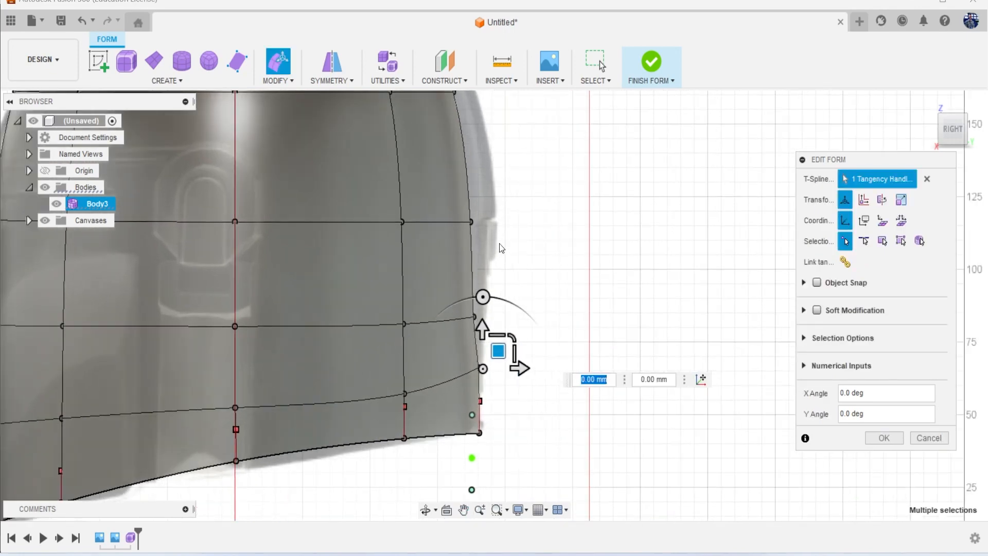
- Pull the two back-edge vertices in the middle of the helmet outward to meet the rear outline of the side image
middle_drag(492, 332, 485, 269)
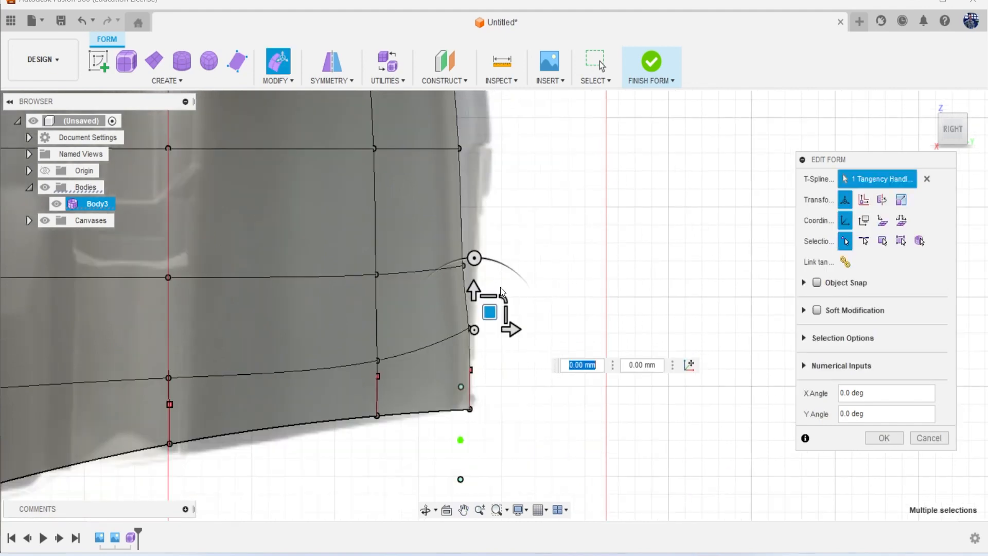
click(464, 266)
drag(485, 248, 490, 250)
middle_drag(498, 177, 494, 245)
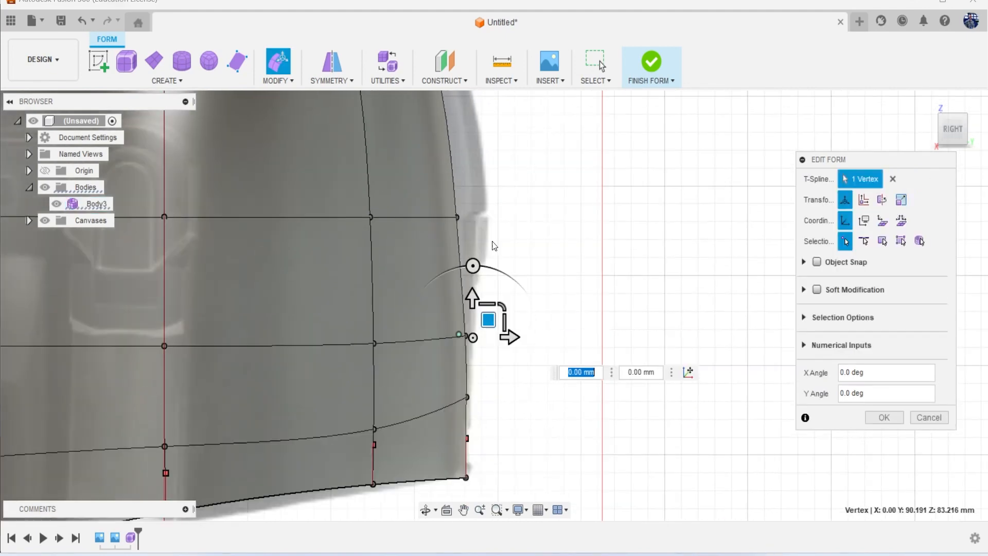
click(456, 218)
drag(470, 200, 493, 199)
- Pull the two rear dome vertices out to the helmet's back curve, check the front view and finish the form edit
middle_drag(505, 158, 534, 300)
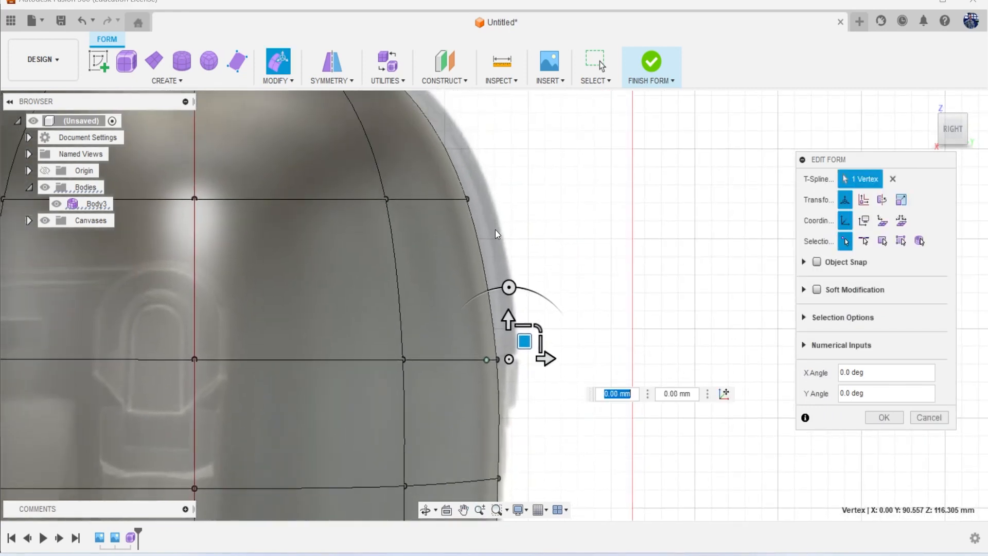
click(464, 197)
drag(480, 183, 496, 181)
middle_drag(435, 115, 482, 273)
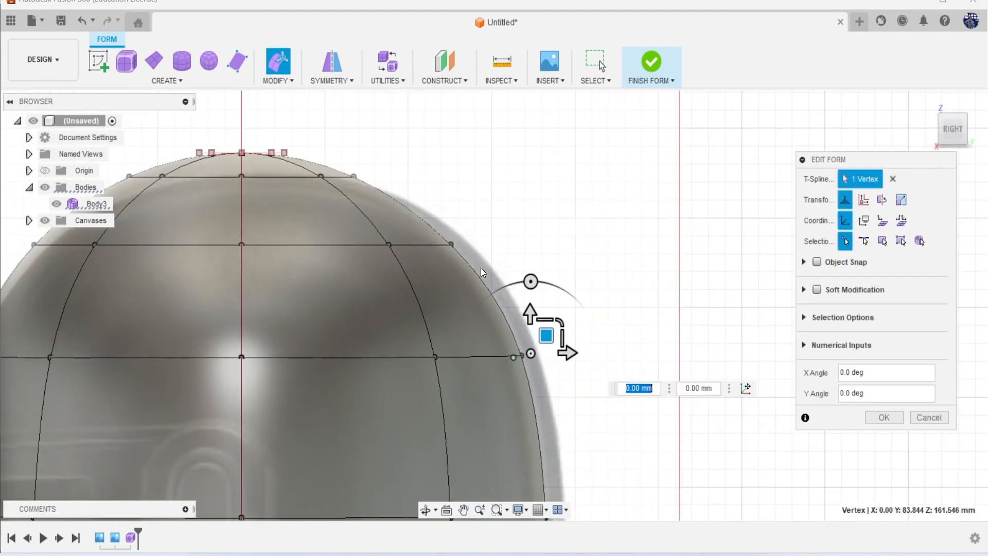
click(448, 234)
drag(463, 230, 482, 226)
scroll(495, 335, down, 4)
middle_drag(499, 353, 528, 201)
drag(956, 131, 974, 131)
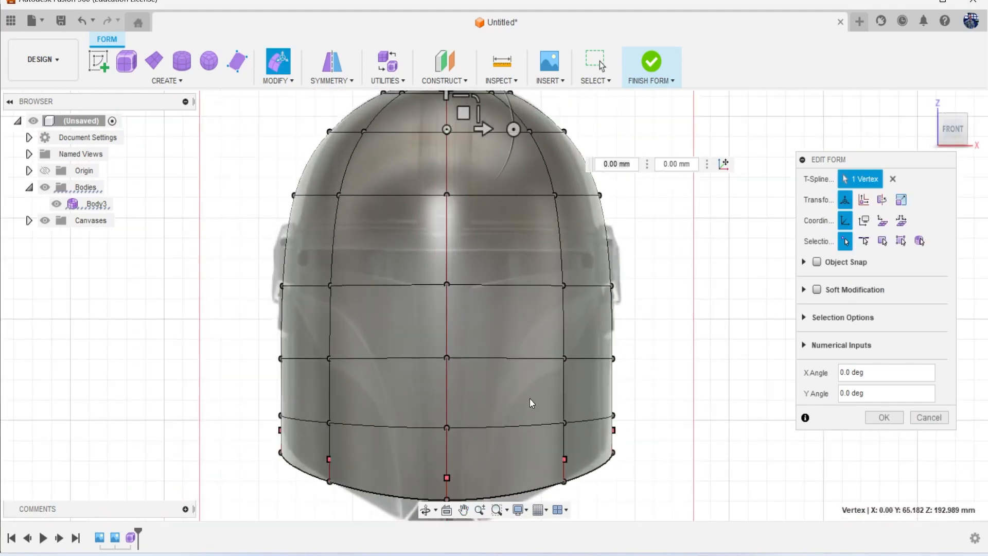
click(891, 418)
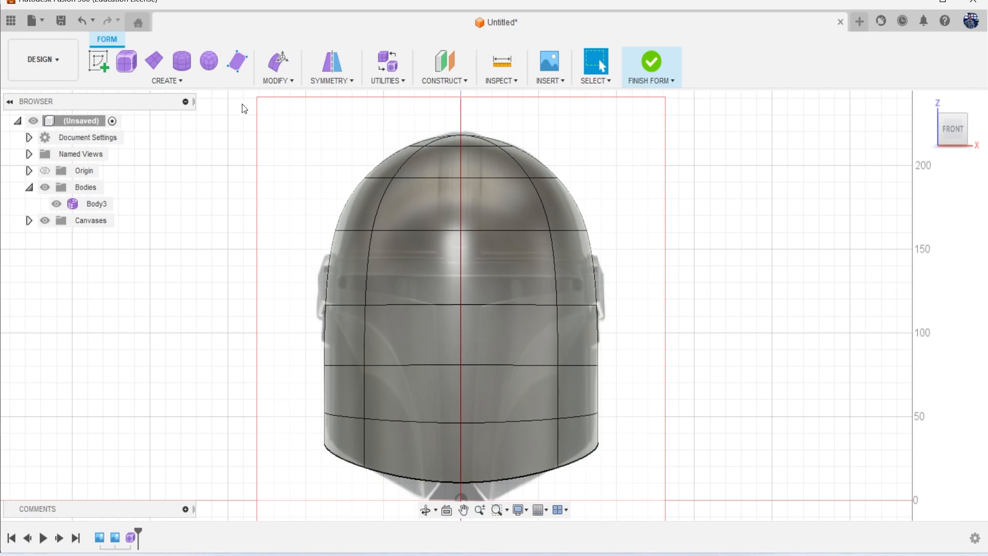
- Make the form symmetric about its vertical centre line by pairing a left and a right face of the dome's front
click(341, 93)
click(412, 202)
click(469, 200)
click(884, 243)
- Edit the form and lower the bottom rim's front centre vertex by about 10.7 mm to the chin tip in the front image
middle_drag(774, 302, 712, 259)
right_click(712, 265)
click(726, 245)
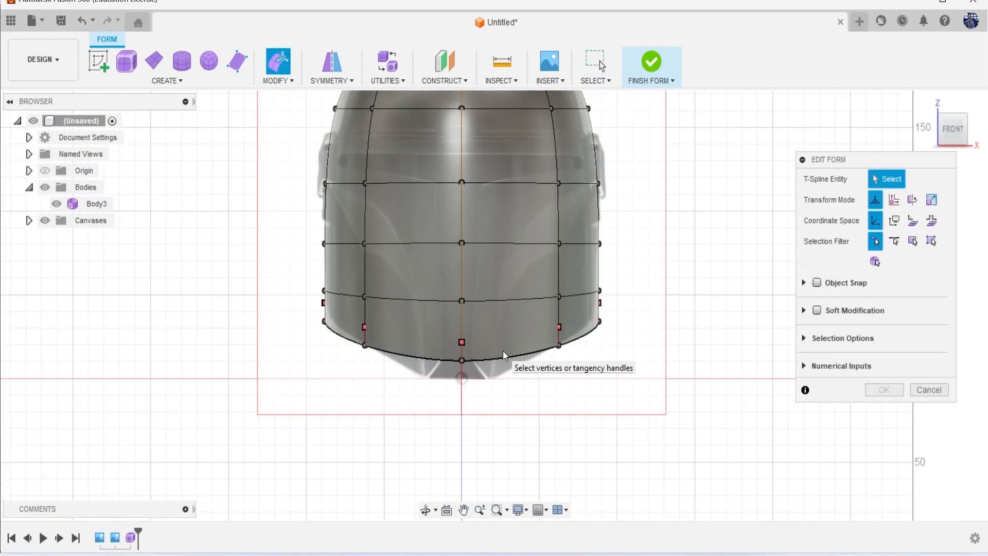
click(461, 361)
scroll(462, 360, up, 2)
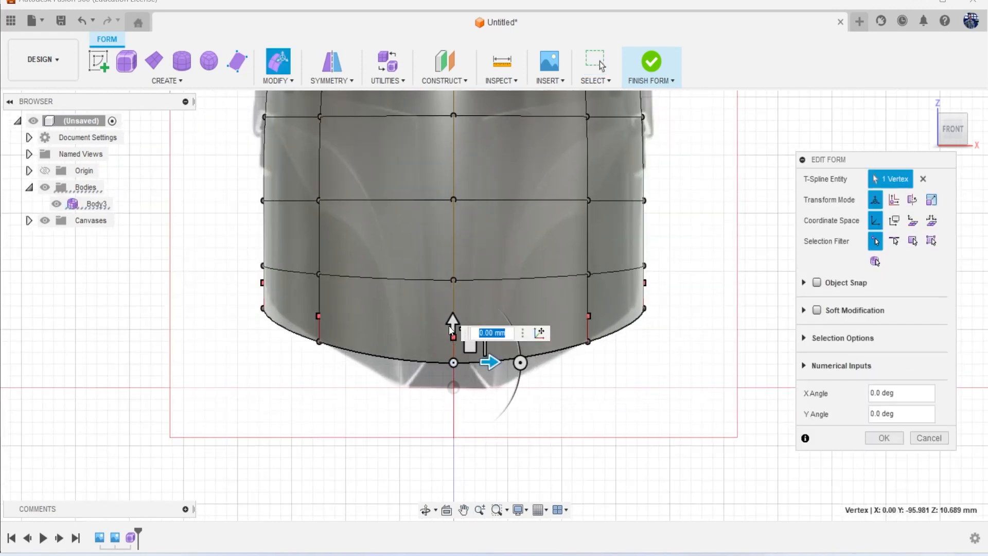
drag(457, 321, 453, 360)
- Raise the rim vertex beside the chin by about 2 mm, adjust the outer rim corner to the front image and finish editing
middle_drag(428, 346, 491, 373)
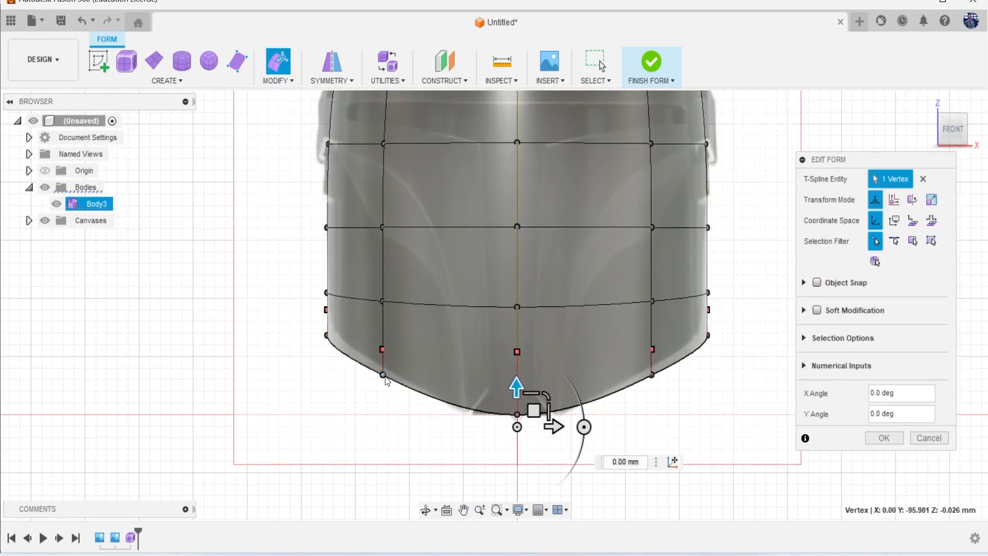
click(384, 376)
drag(381, 340, 382, 336)
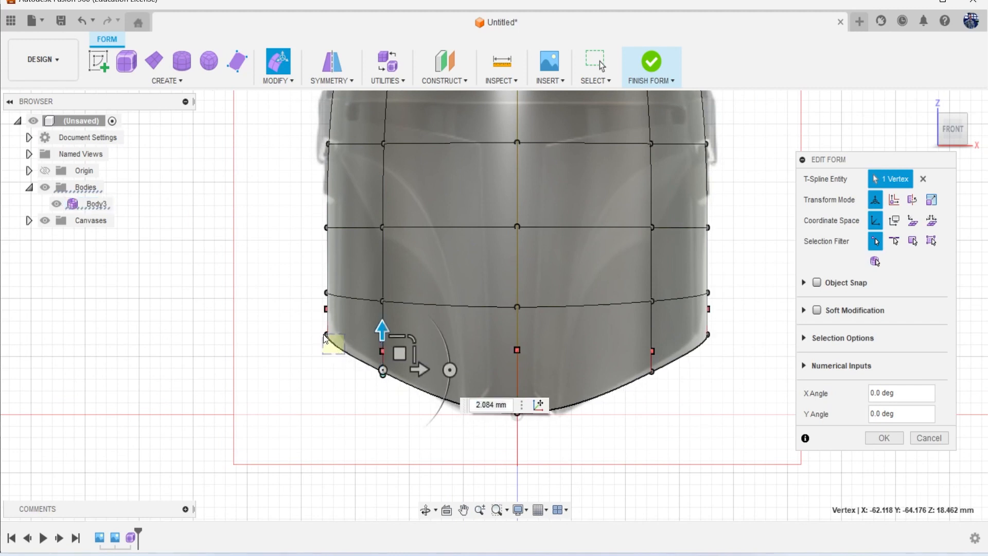
click(325, 334)
drag(344, 317, 343, 309)
middle_drag(343, 309, 252, 433)
click(879, 438)
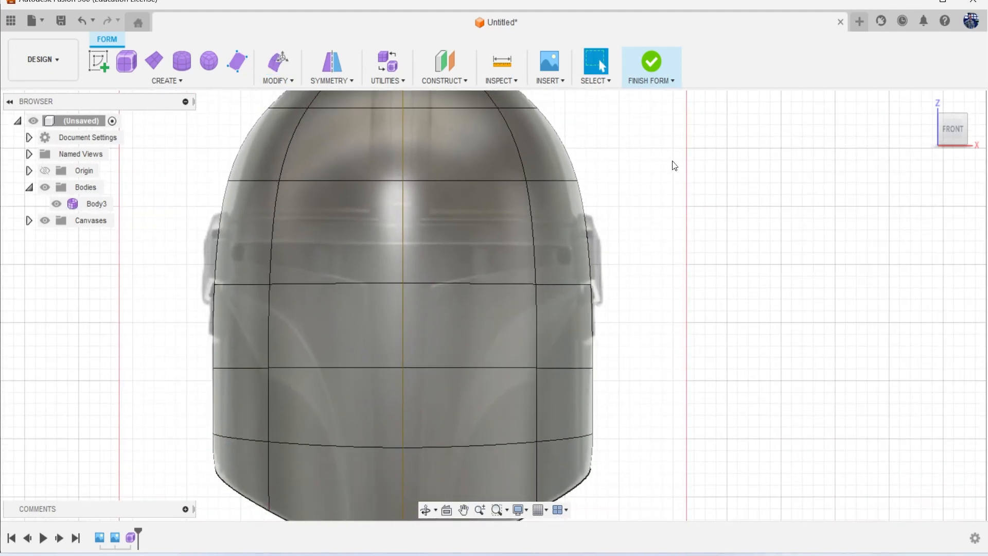
- Finish the form, hide the canvases and view the resulting surface body at an angle
click(652, 63)
scroll(568, 298, down, 5)
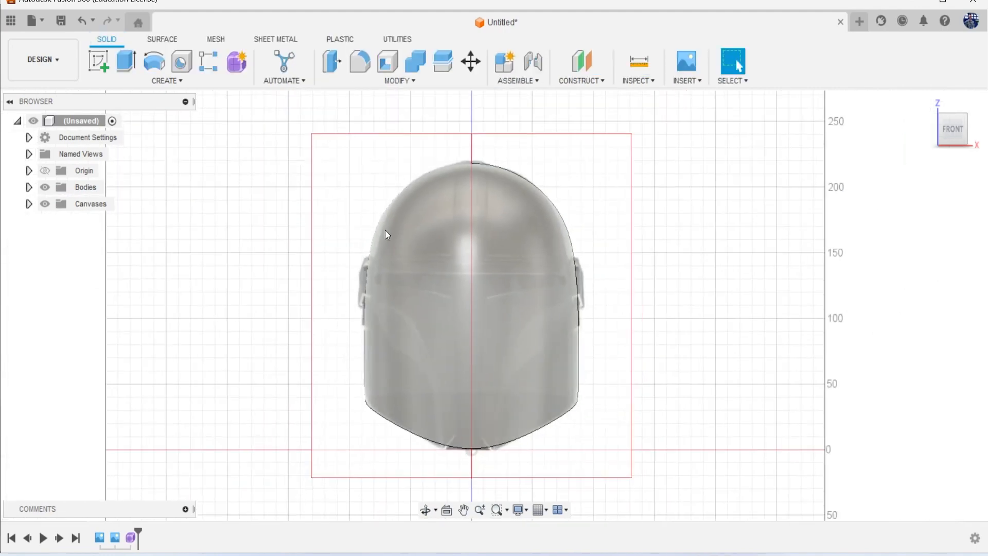
click(44, 207)
mouse_move(955, 136)
mouse_down()
mouse_move(929, 137)
mouse_move(917, 121)
mouse_move(914, 142)
mouse_move(912, 135)
mouse_move(880, 146)
mouse_move(879, 129)
mouse_move(890, 149)
mouse_move(917, 144)
mouse_up()
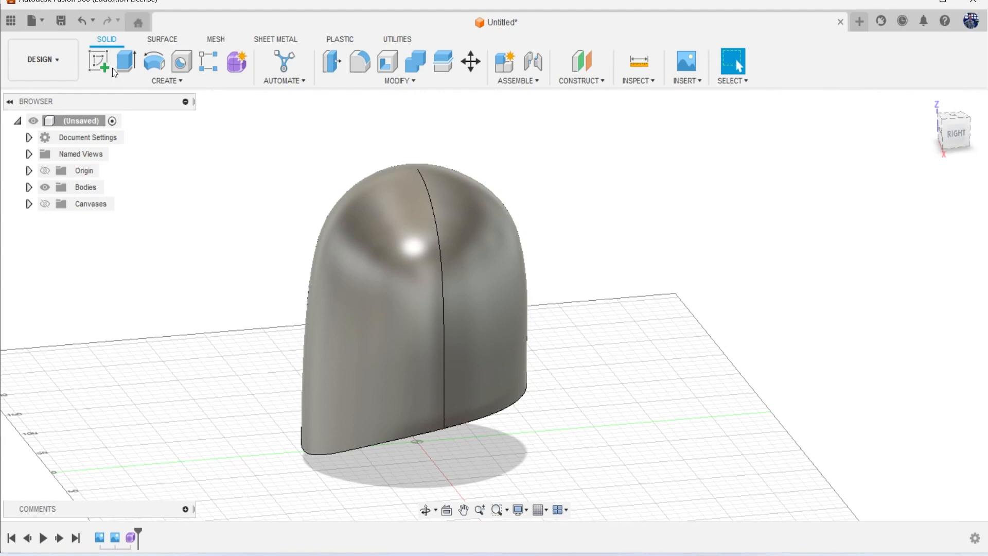
- Thicken the helmet surface outward by about 12.24 mm on one side as a new body
click(161, 40)
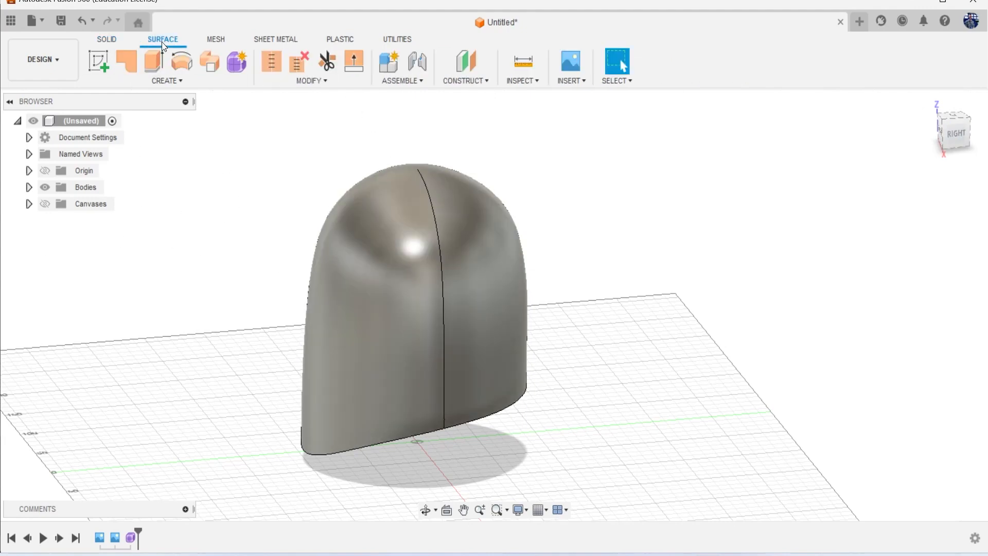
click(180, 81)
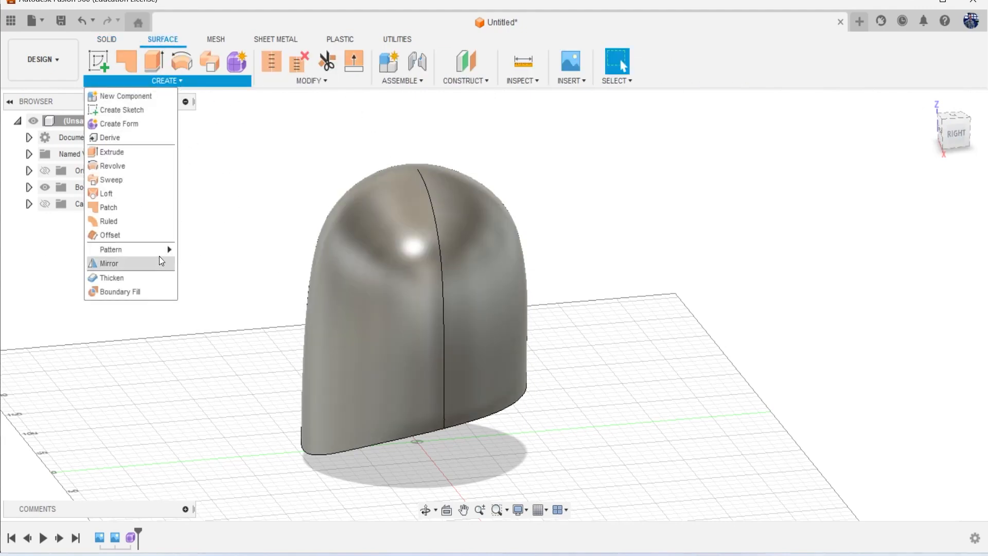
click(143, 281)
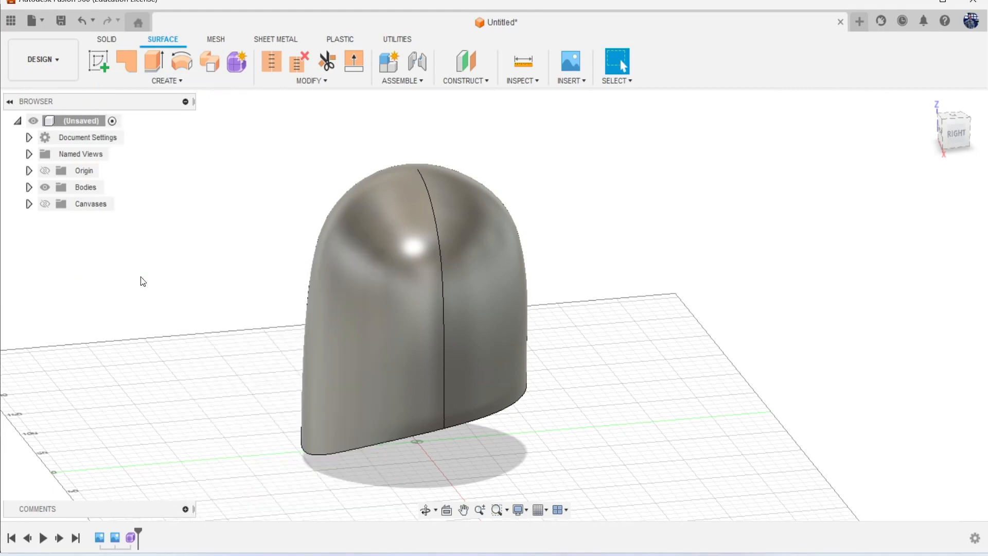
click(329, 272)
drag(955, 140, 965, 103)
click(951, 146)
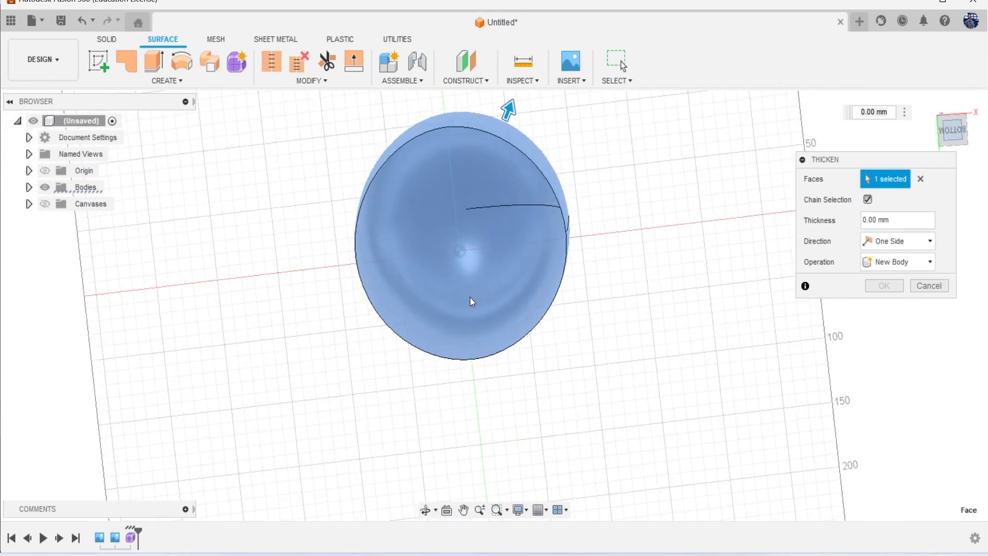
drag(520, 209, 536, 205)
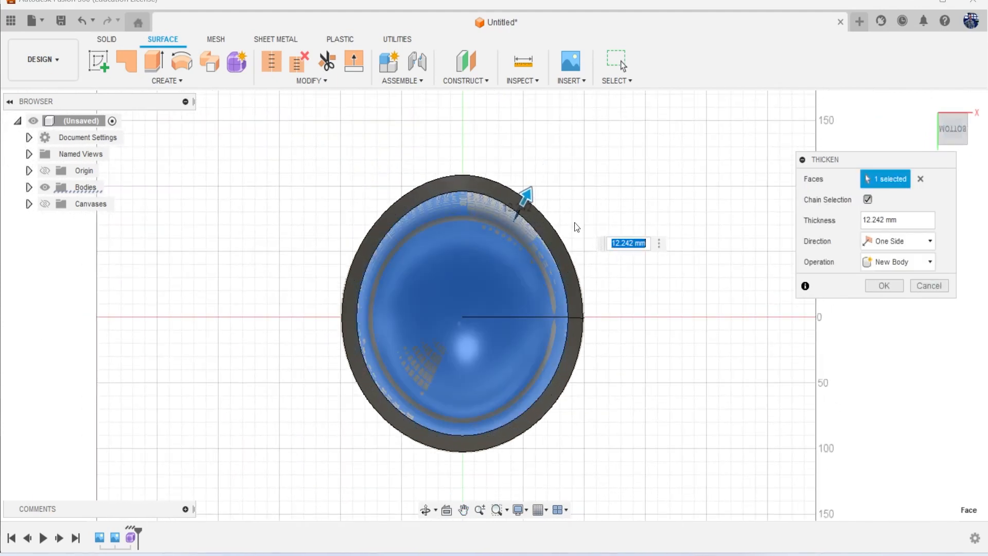
click(886, 286)
- Show the canvases again from the front and create a plane offset from the XZ plane, well in front of the helmet
mouse_move(949, 133)
shift+middle_down()
mouse_move(942, 103)
mouse_move(927, 98)
mouse_move(919, 119)
mouse_move(875, 128)
shift+middle_up()
click(955, 134)
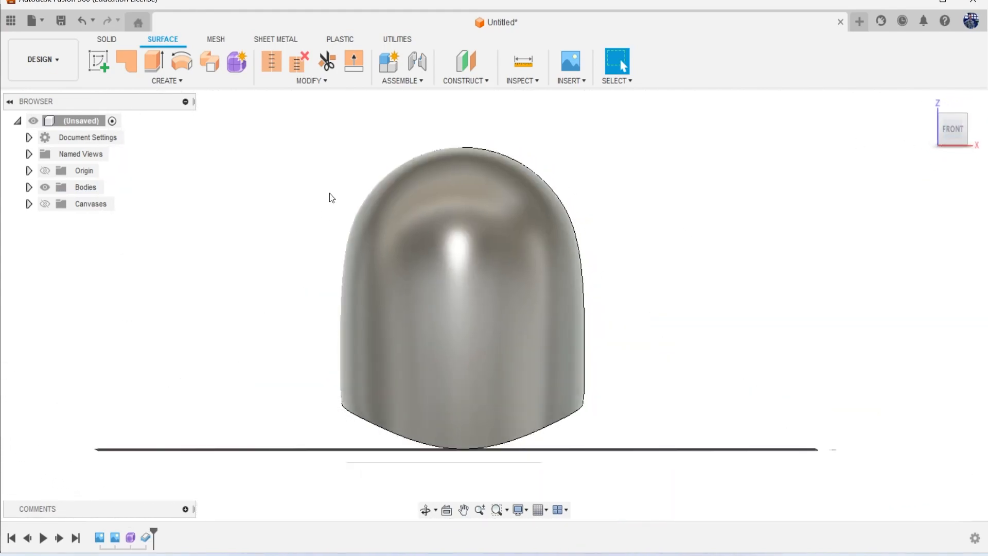
click(107, 39)
click(44, 204)
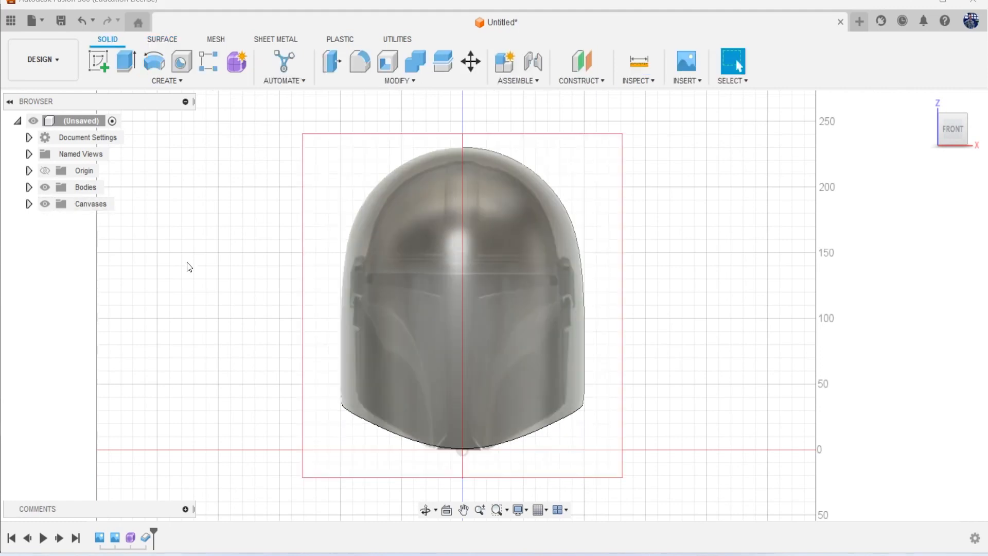
scroll(291, 301, down, 1)
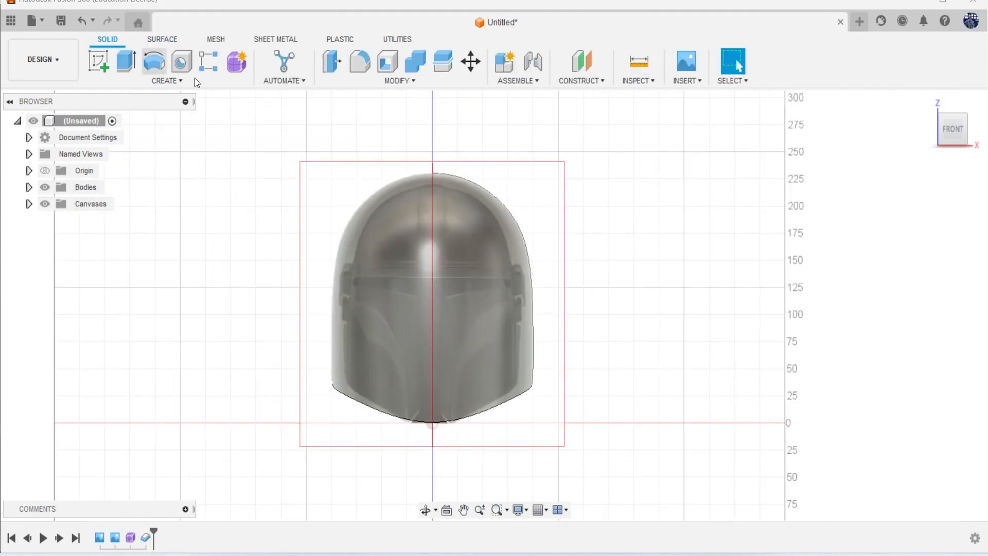
click(591, 63)
click(497, 371)
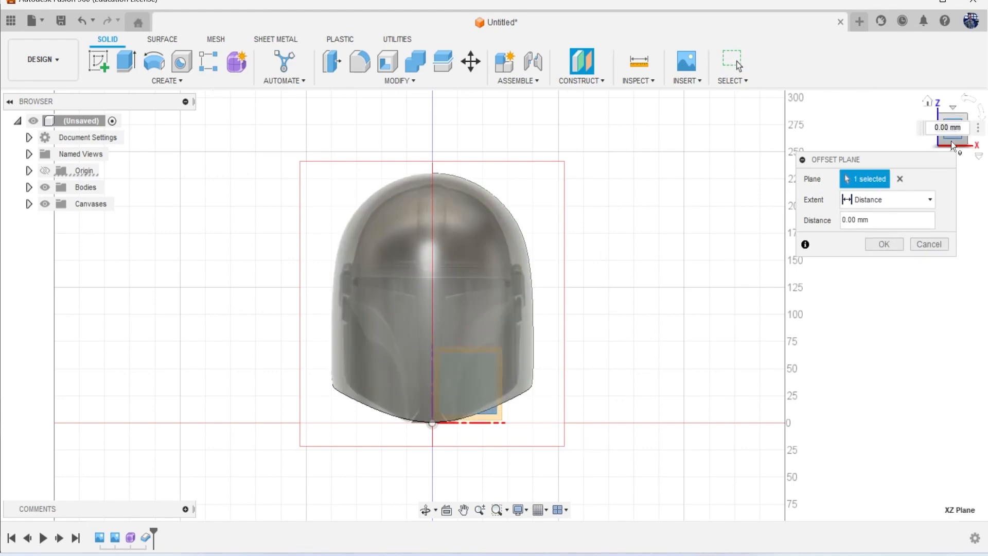
click(941, 149)
drag(450, 408, 644, 469)
click(885, 244)
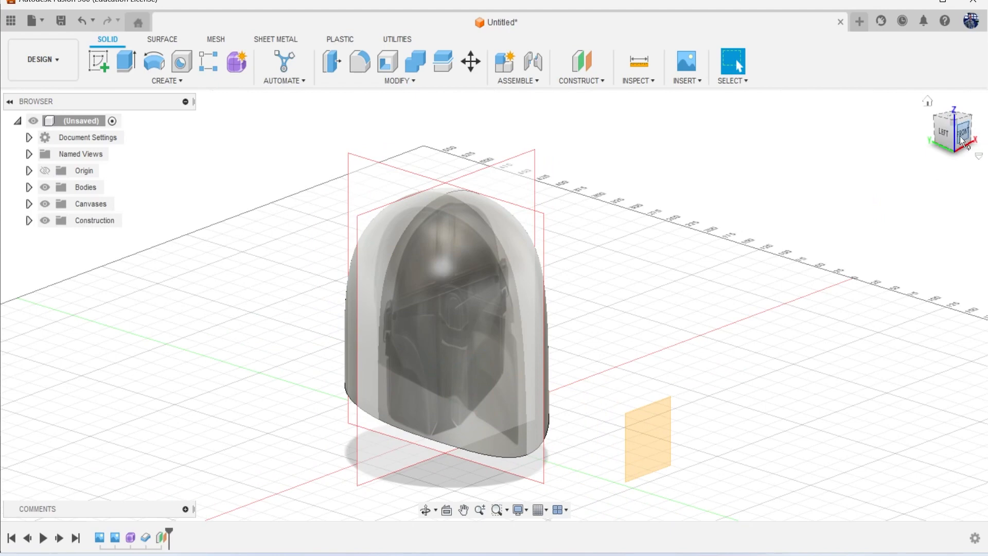
- Create a new sketch on the offset plane in front of the helmet, facing the front view
click(962, 140)
click(99, 62)
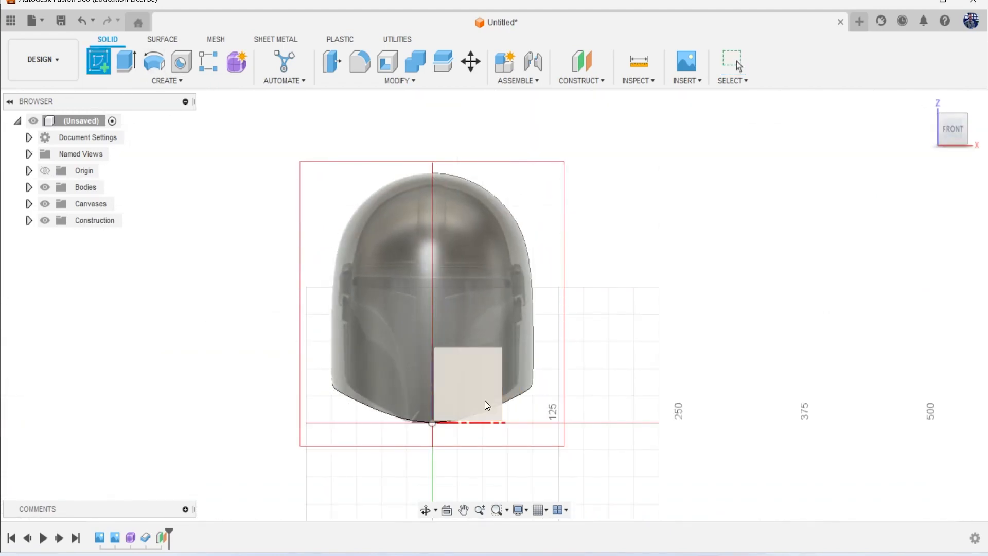
click(488, 406)
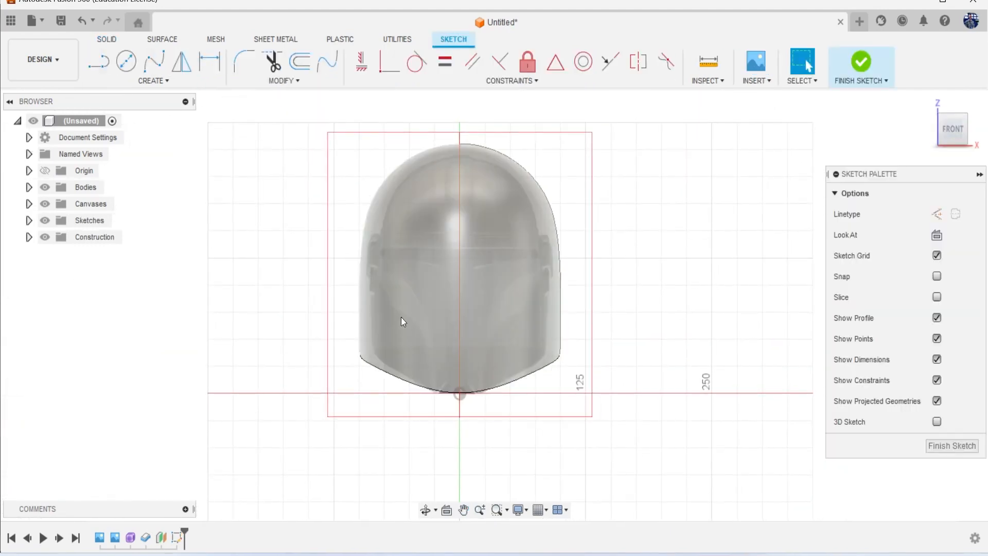
- Draw a vertical centre line from the origin up to the helmet's forehead
key(l)
scroll(463, 376, up, 3)
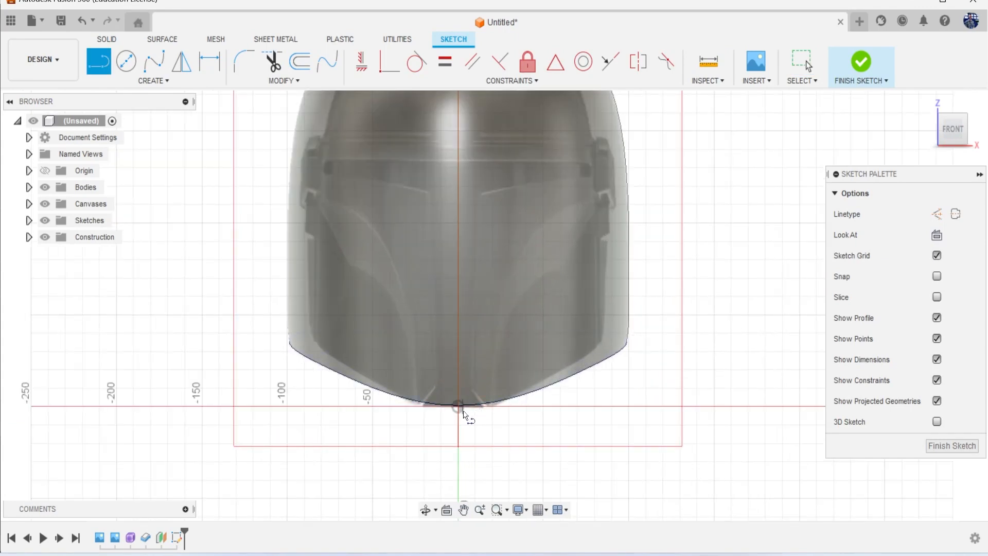
click(455, 411)
scroll(453, 373, down, 4)
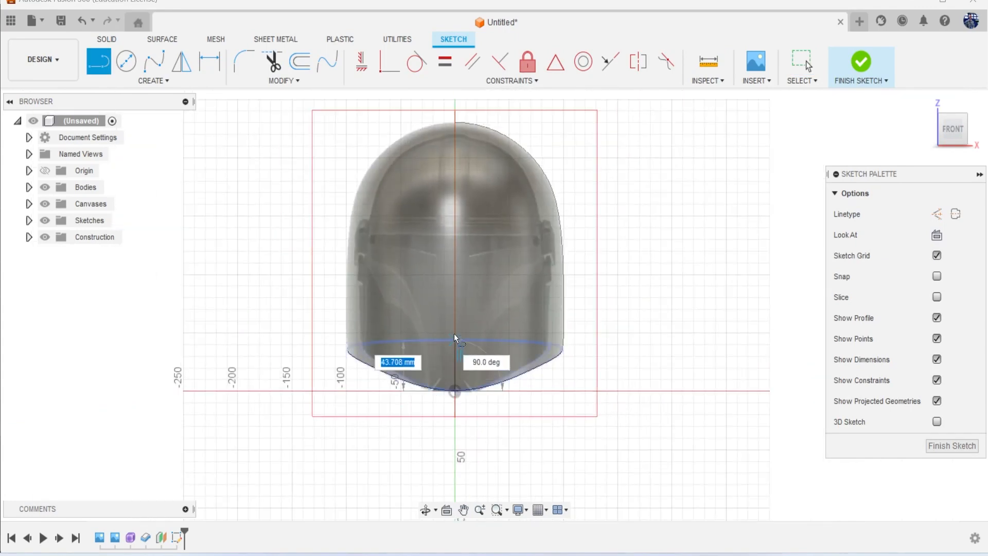
click(462, 241)
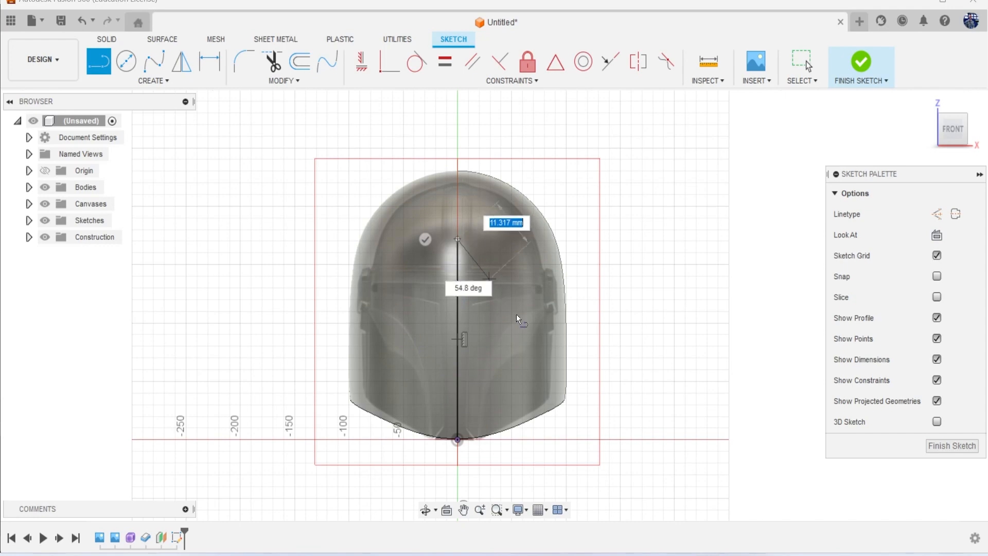
scroll(510, 319, up, 2)
key(Escape)
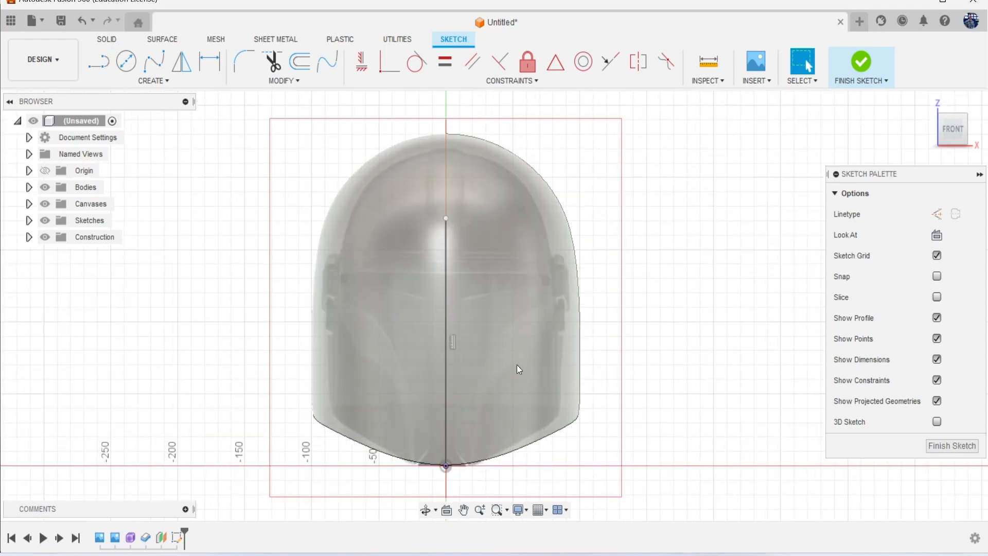
- Draw a horizontal line about 70 mm long from the centre line to the left along the visor's upper edge
scroll(486, 336, up, 3)
middle_drag(433, 240, 545, 246)
scroll(545, 246, up, 3)
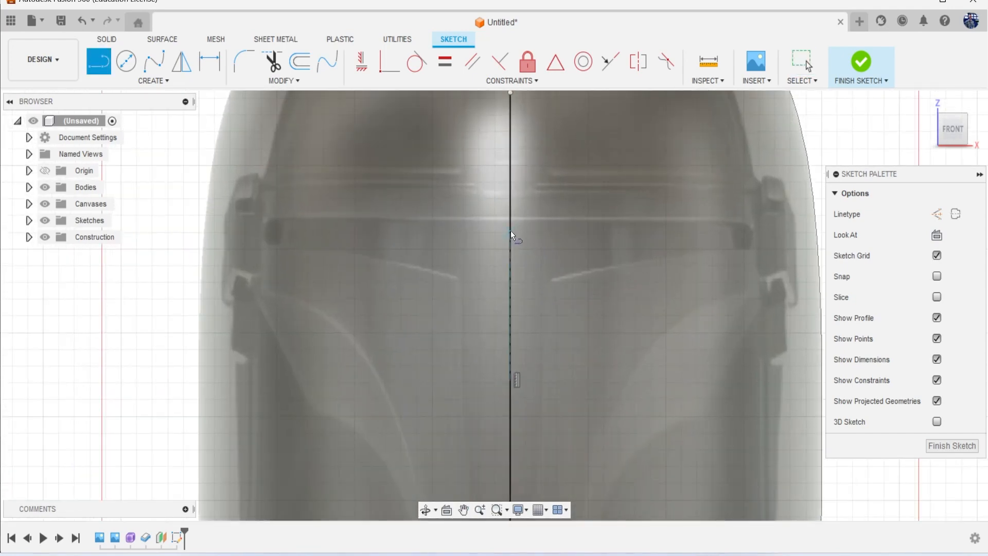
click(512, 220)
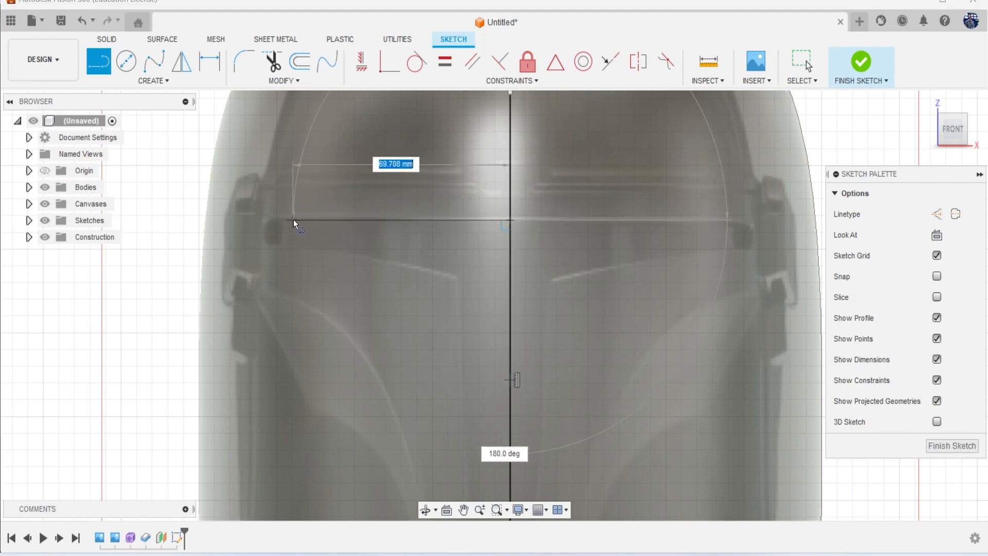
click(291, 220)
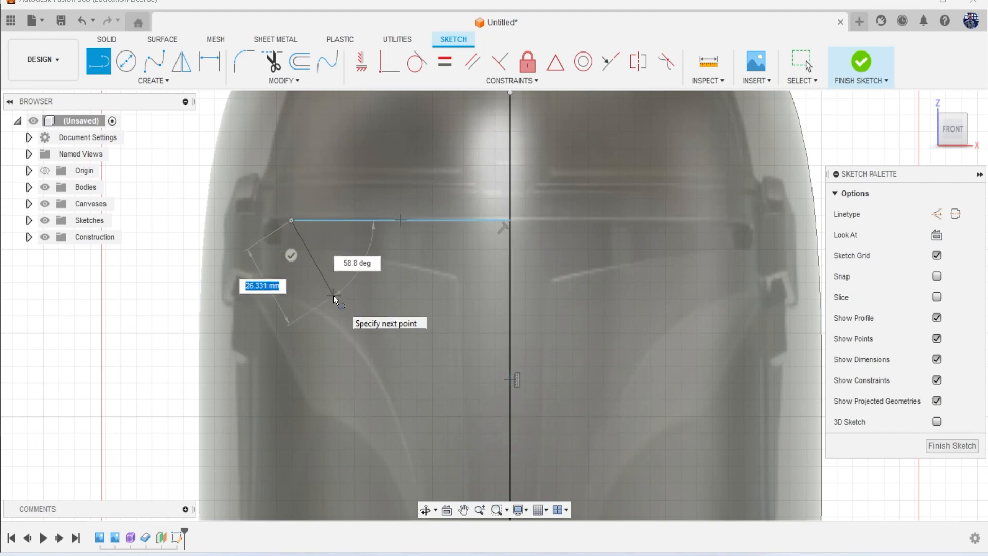
key(Escape)
- Draw a short slanted line along the left chin notch, starting just below the helmet's bottom edge
key(l)
scroll(424, 392, up, 3)
middle_drag(424, 393, 421, 336)
scroll(421, 335, up, 1)
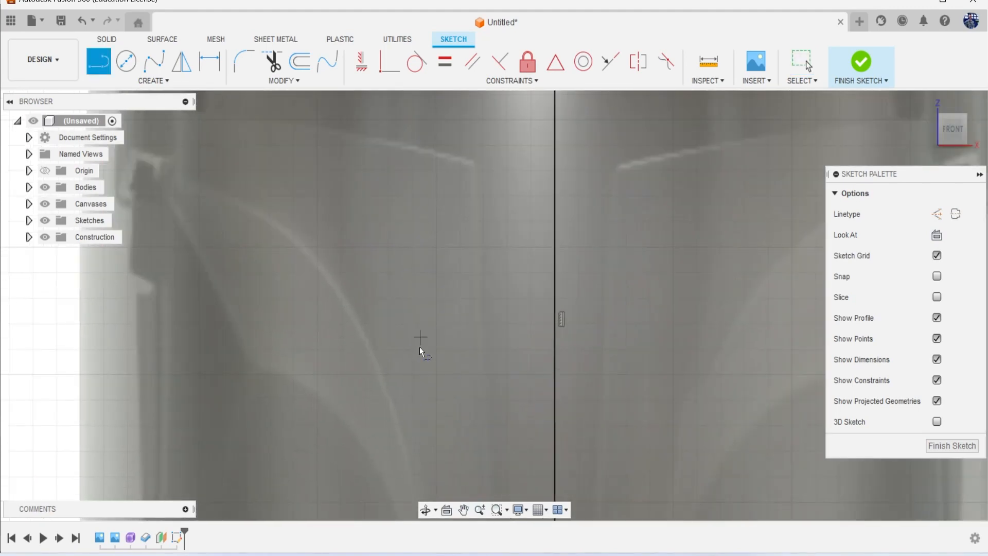
scroll(424, 353, down, 5)
middle_drag(441, 441, 407, 245)
scroll(415, 296, up, 1)
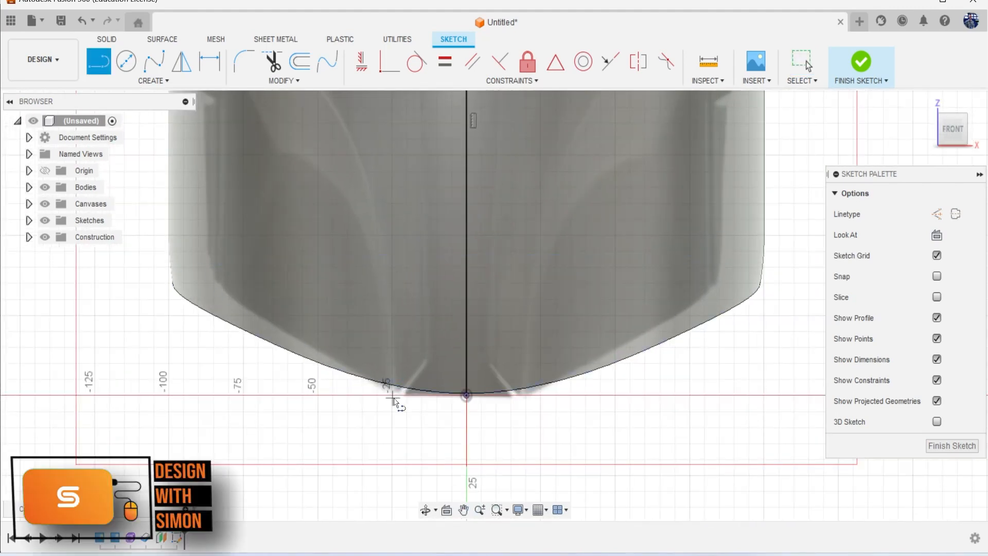
click(393, 401)
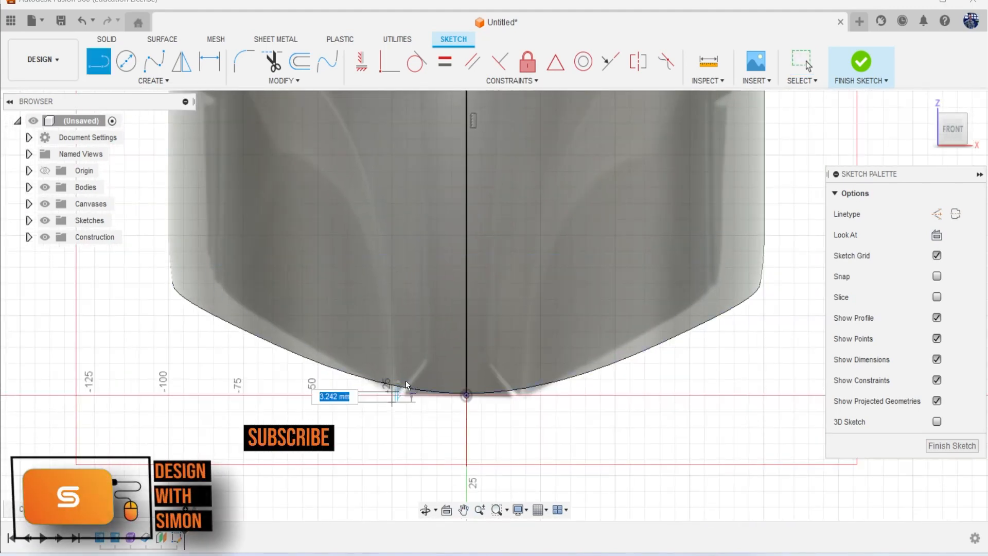
click(425, 361)
- Continue the line almost vertically from the chin notch up to the inner corner of the left eye slot
scroll(430, 325, down, 2)
middle_drag(440, 247, 447, 346)
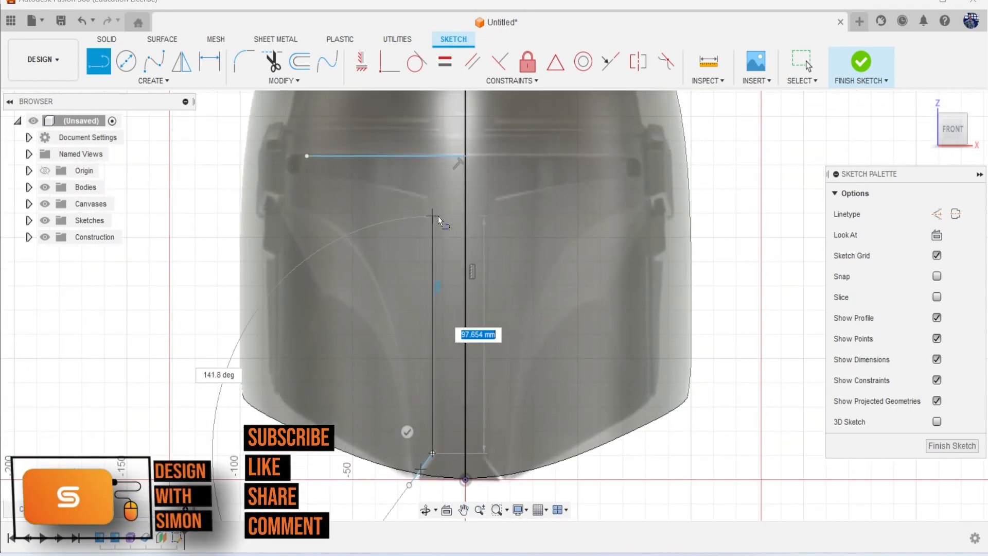
scroll(425, 205, up, 3)
click(431, 194)
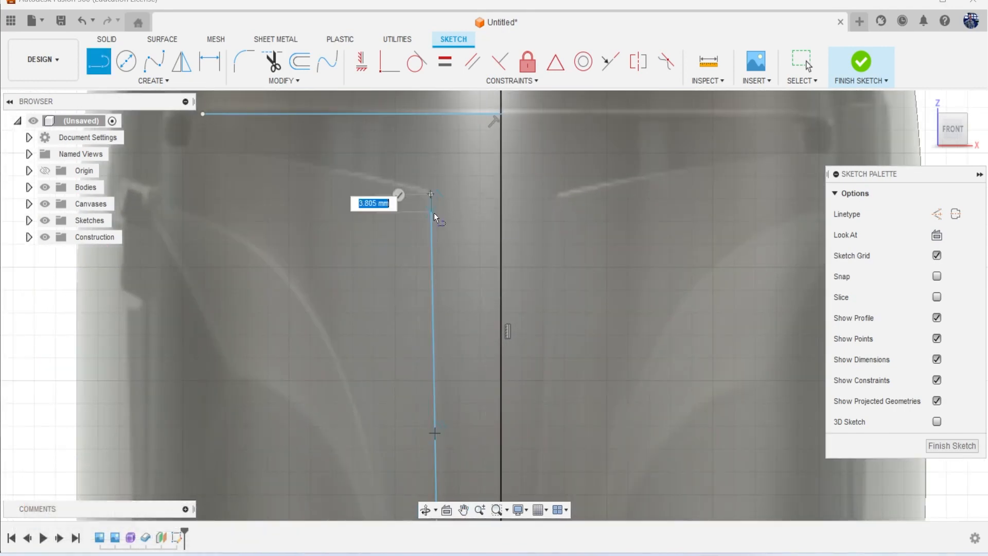
- Draw a three-point arc along the left eye slot's lower edge, from the near-vertical line's upper end to below the horizontal line's outer end
middle_drag(434, 212, 480, 287)
click(154, 83)
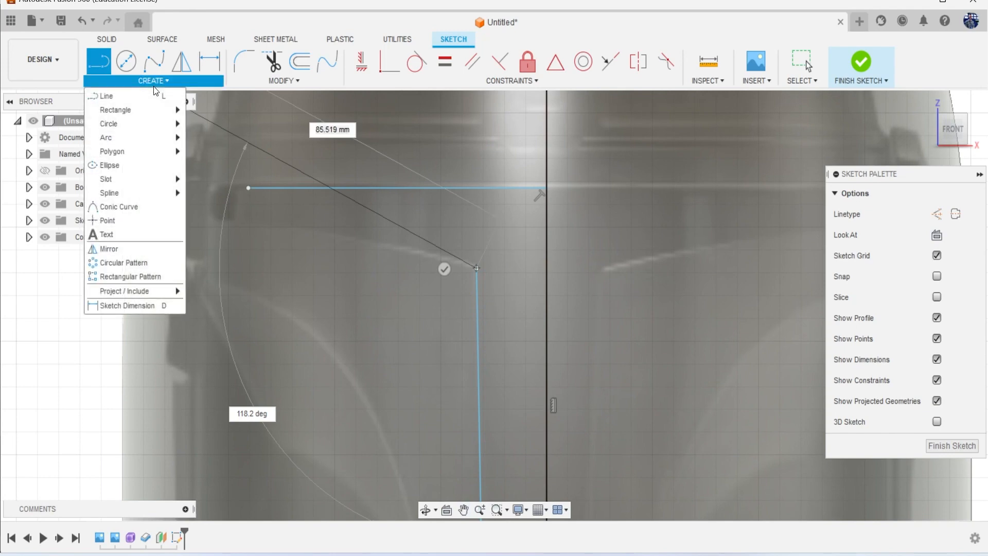
click(198, 137)
middle_drag(277, 203, 367, 248)
click(568, 312)
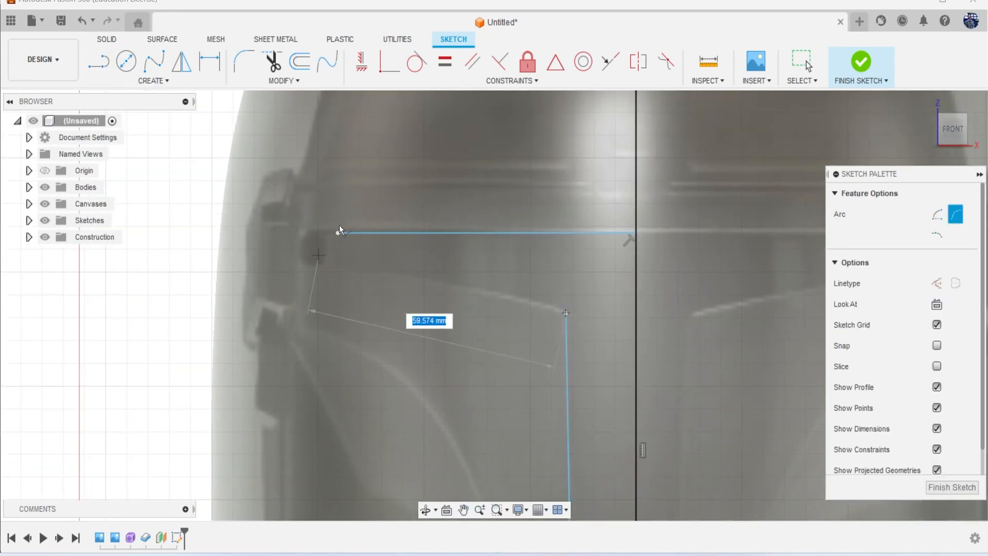
click(338, 271)
click(468, 286)
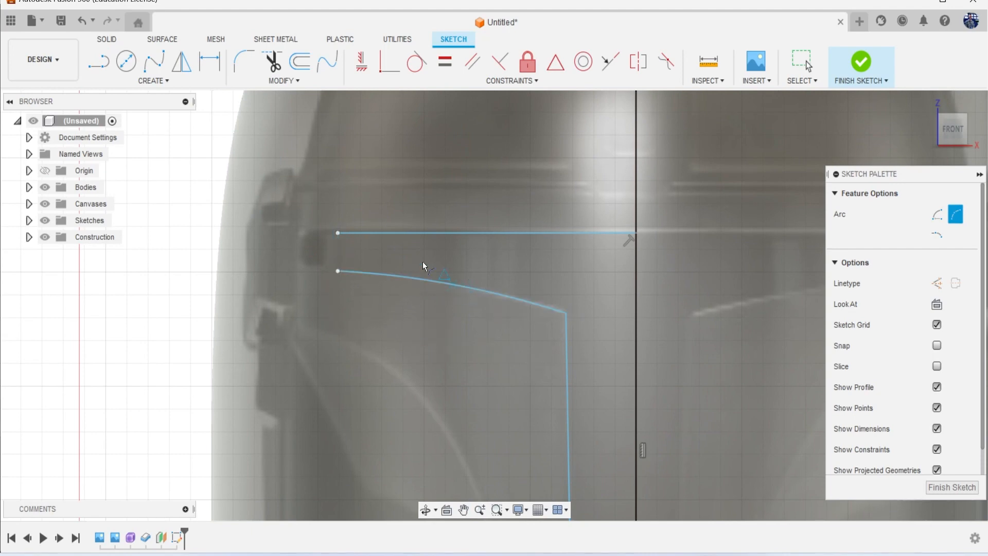
- Draw a two-point circle between the outer ends of the horizontal line and the arc to round the eye slot
click(125, 64)
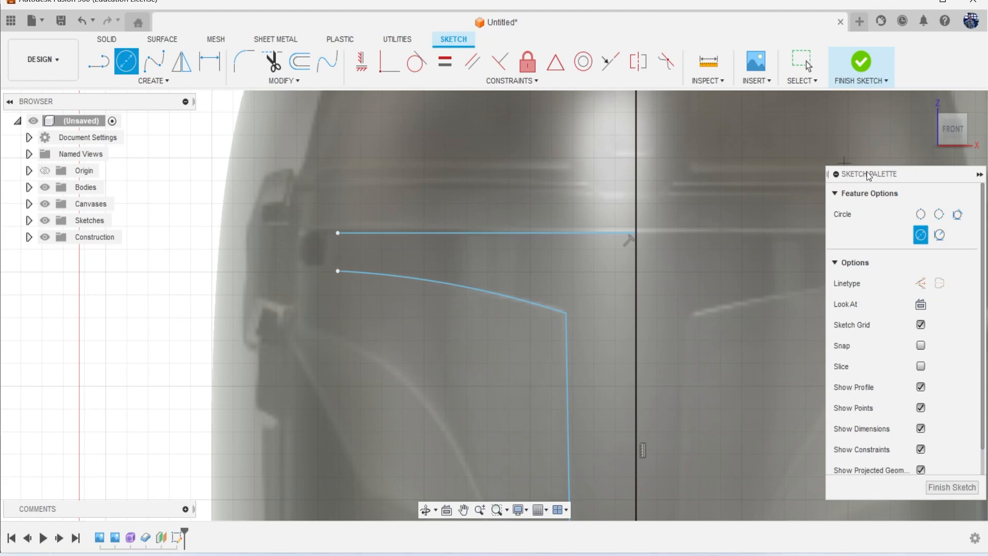
click(921, 215)
click(337, 233)
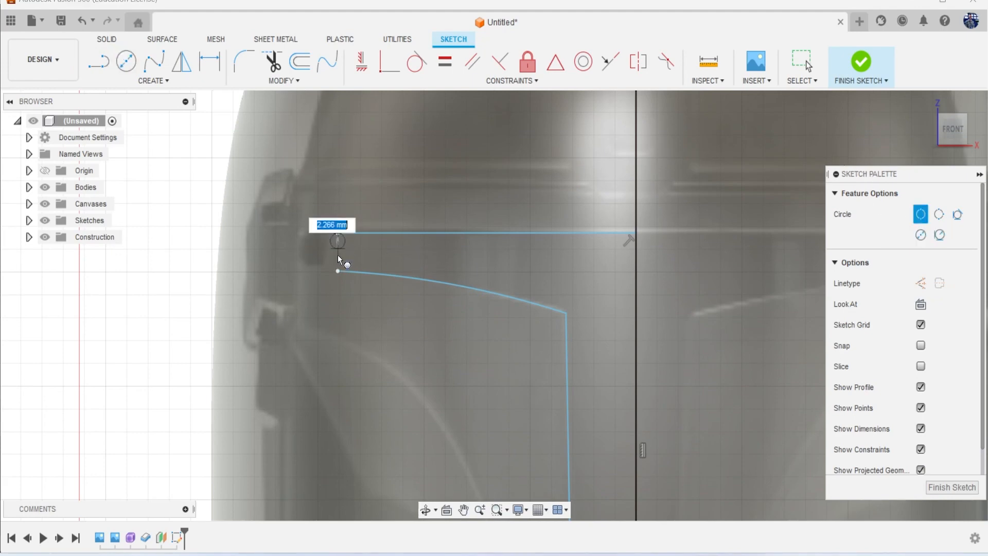
click(338, 271)
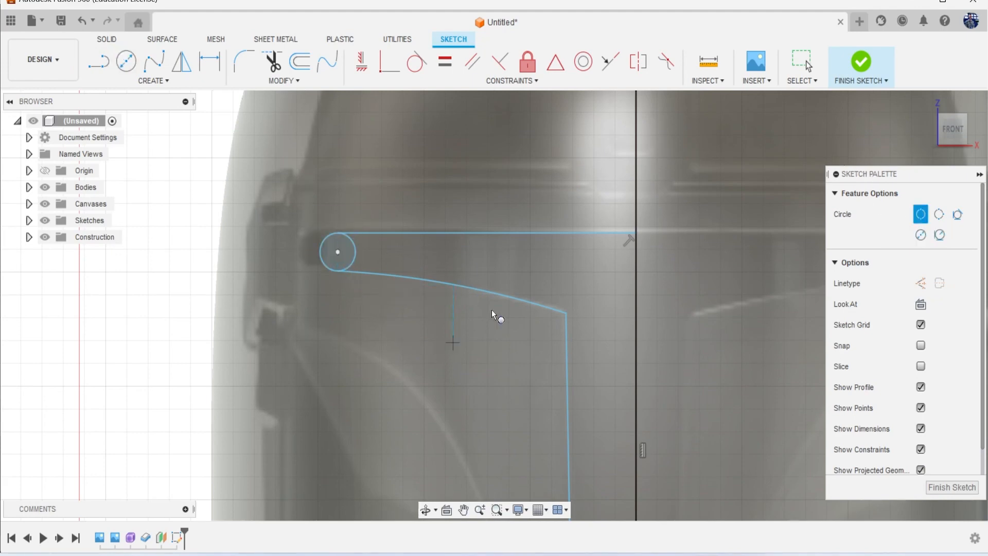
- Fillet the corner between the arc and the near-vertical line with a radius of 3.758 mm
click(244, 61)
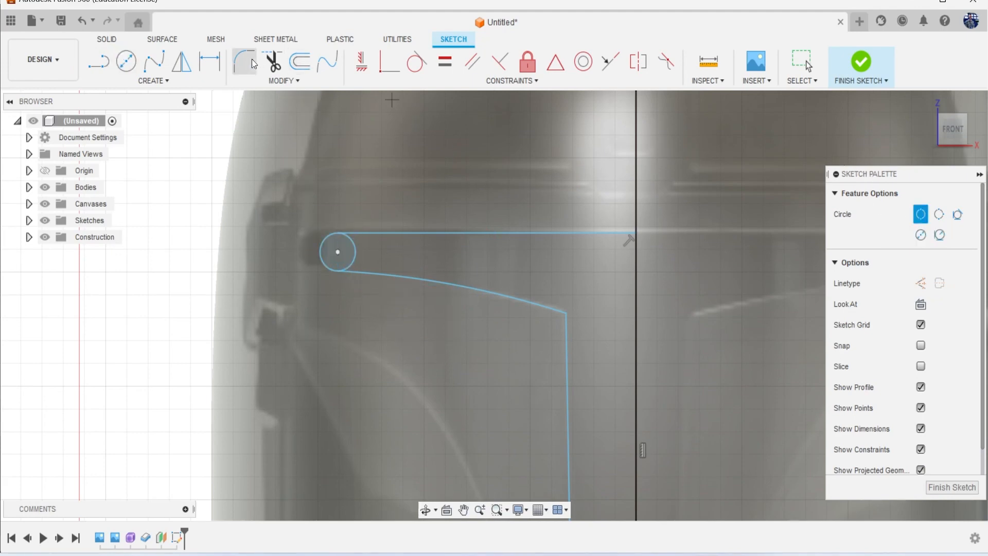
click(566, 314)
drag(554, 316, 581, 312)
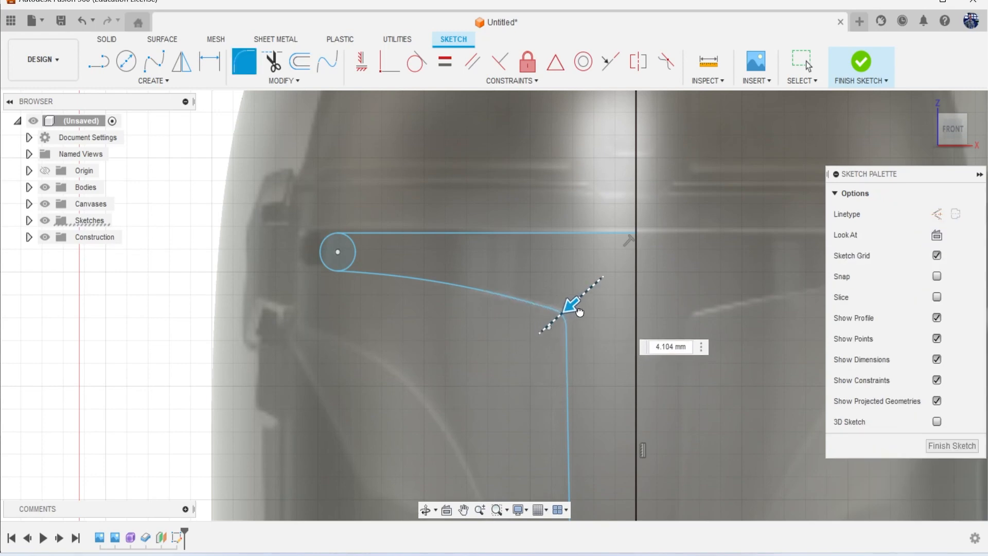
key(Return)
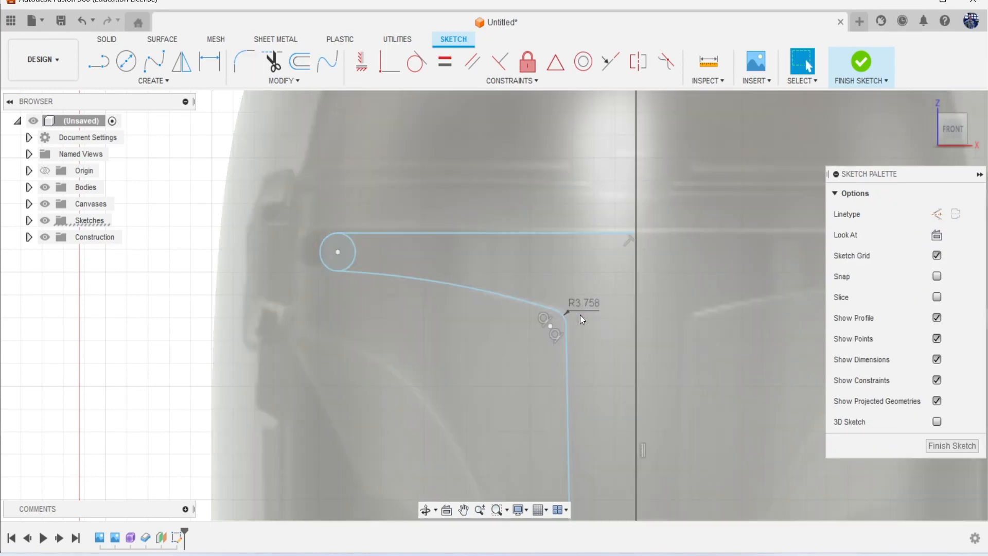
- Trim away the inner half of the circle, leaving a rounded outer end on the left eye slot
key(t)
click(357, 257)
scroll(458, 324, down, 3)
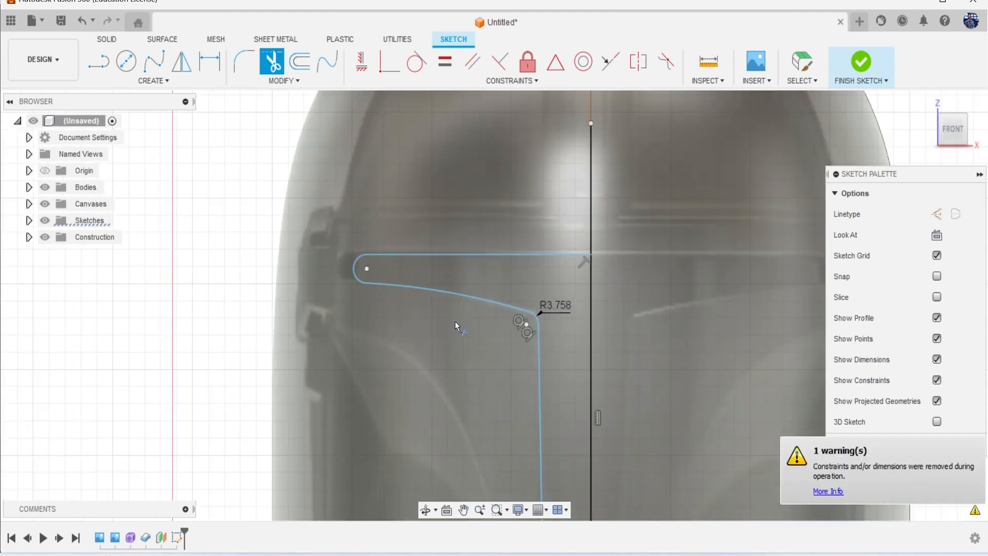
- Mirror the six connected curves of the left visor outline about the vertical centre line
middle_drag(469, 341, 401, 166)
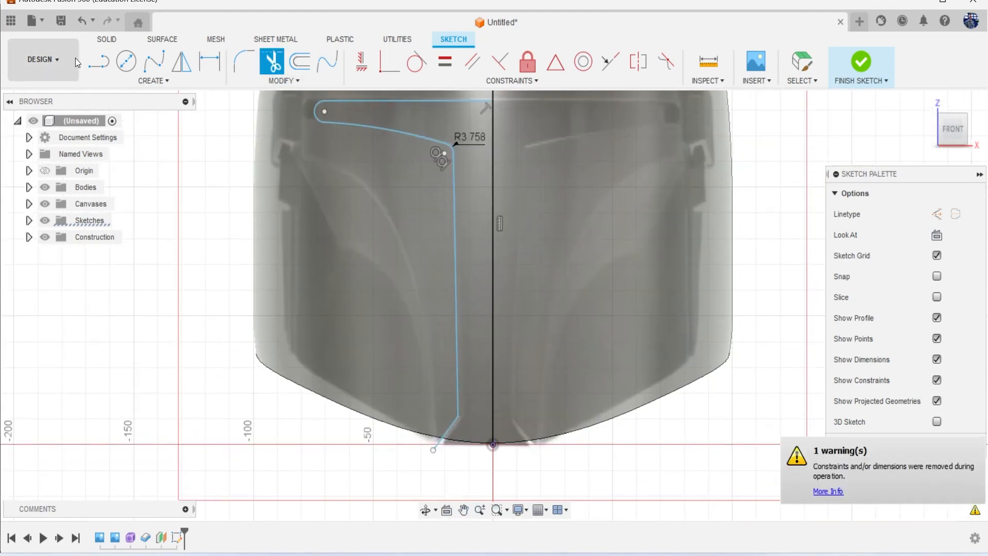
click(123, 84)
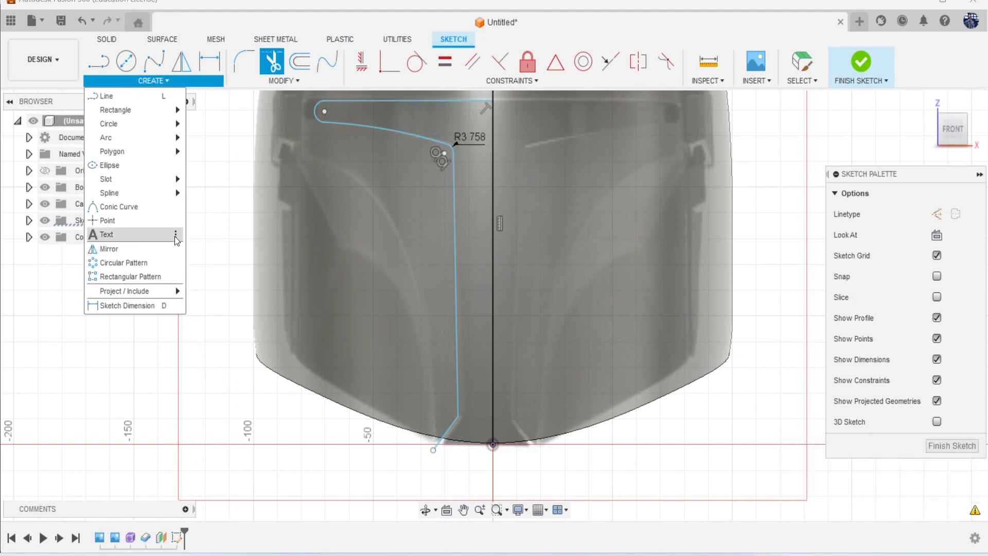
click(143, 252)
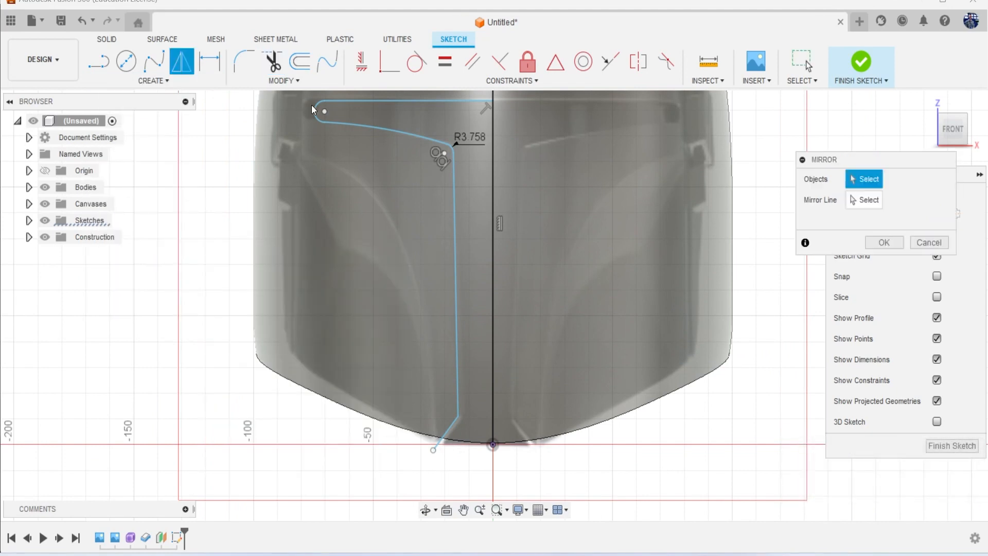
double_click(445, 99)
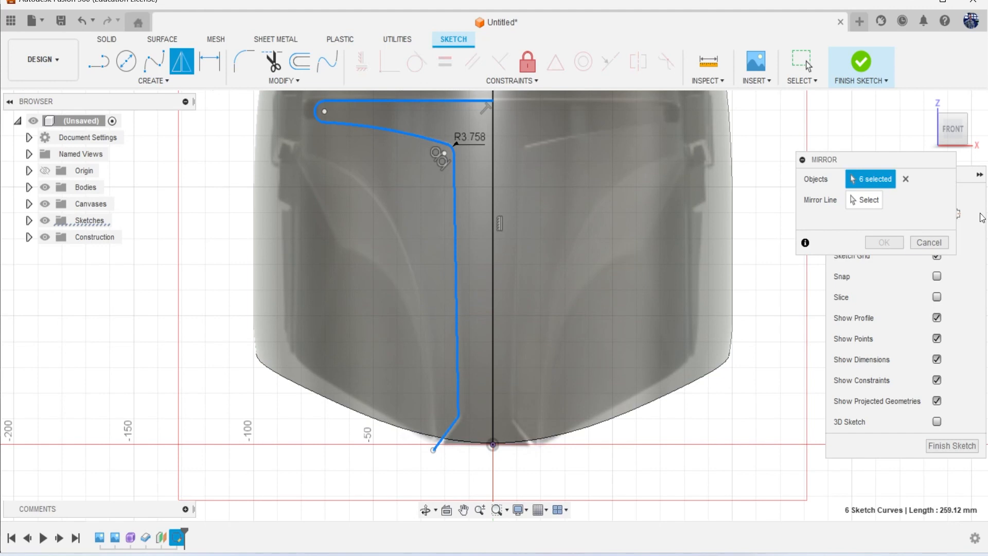
click(875, 204)
click(493, 279)
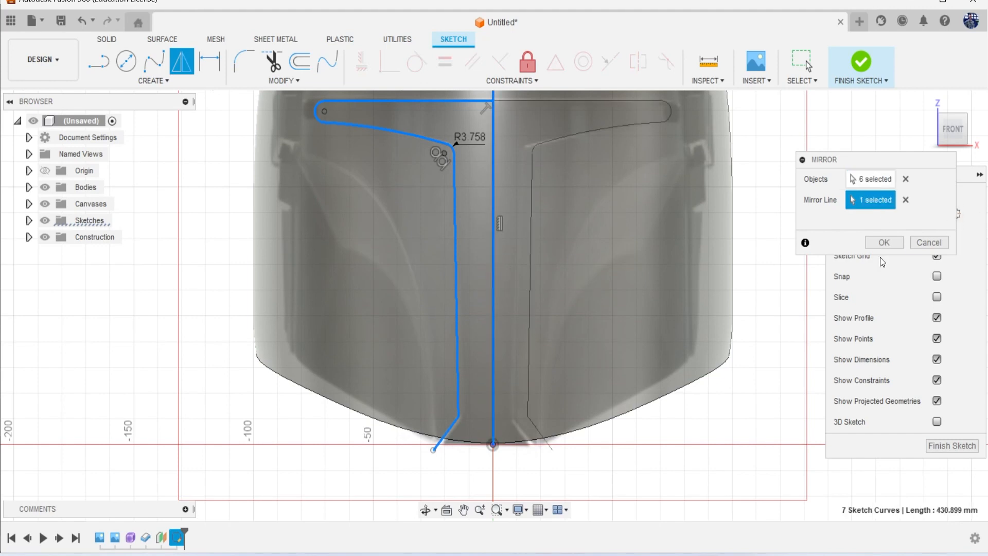
click(883, 242)
- Close the visor outline with a horizontal line joining the lower ends of the two slanted chin lines
key(l)
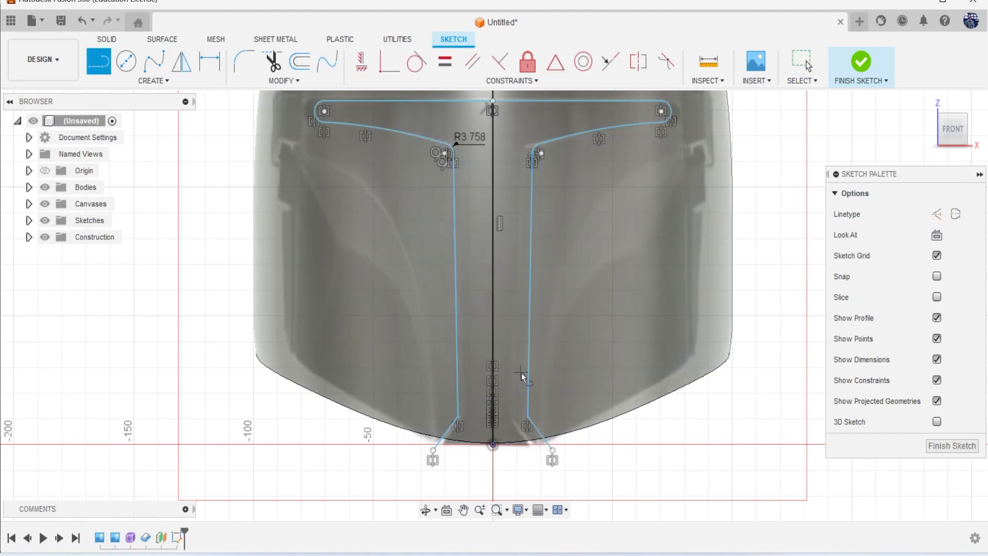
scroll(471, 335, up, 3)
click(388, 393)
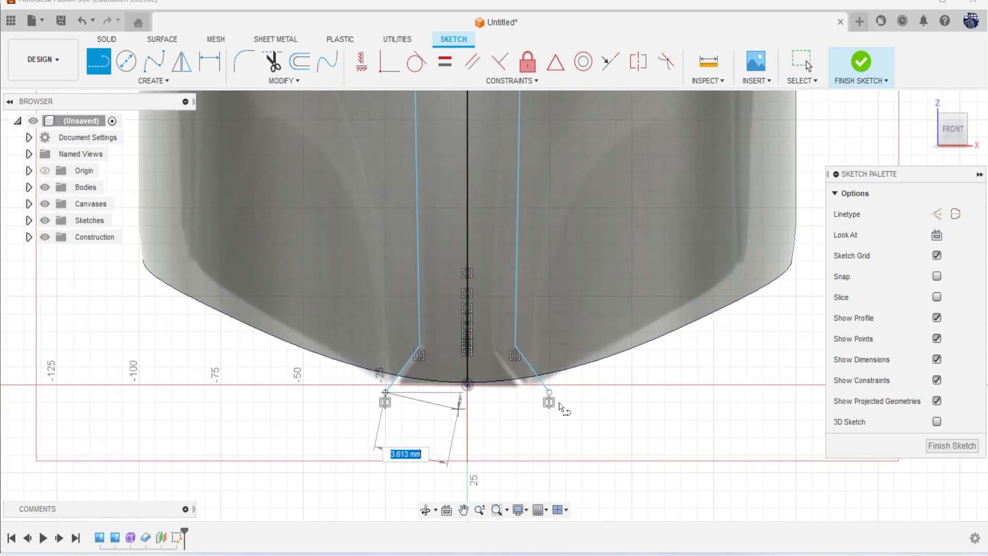
click(580, 372)
scroll(524, 240, down, 2)
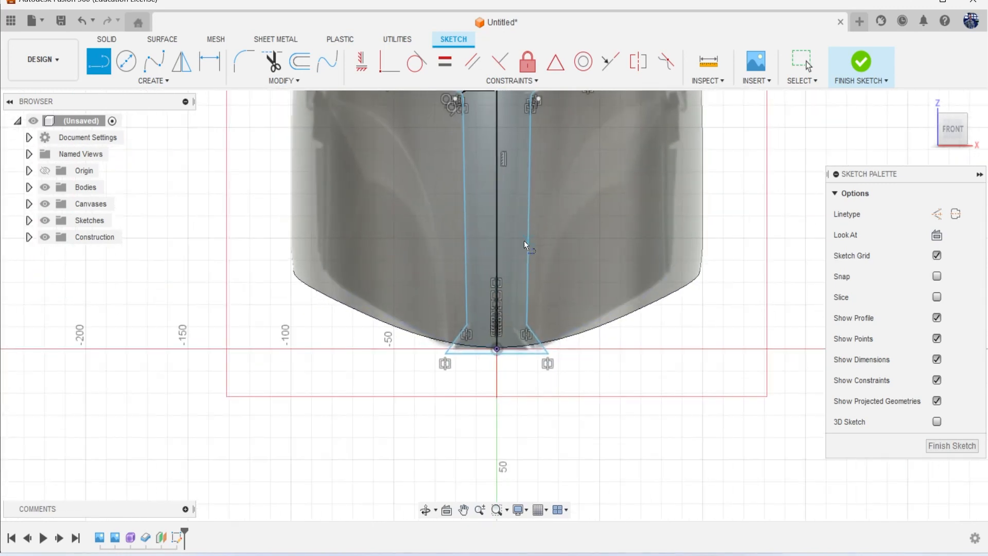
- Extrude the T-shaped visor profile towards the helmet as a cut through the shell's front wall
key(e)
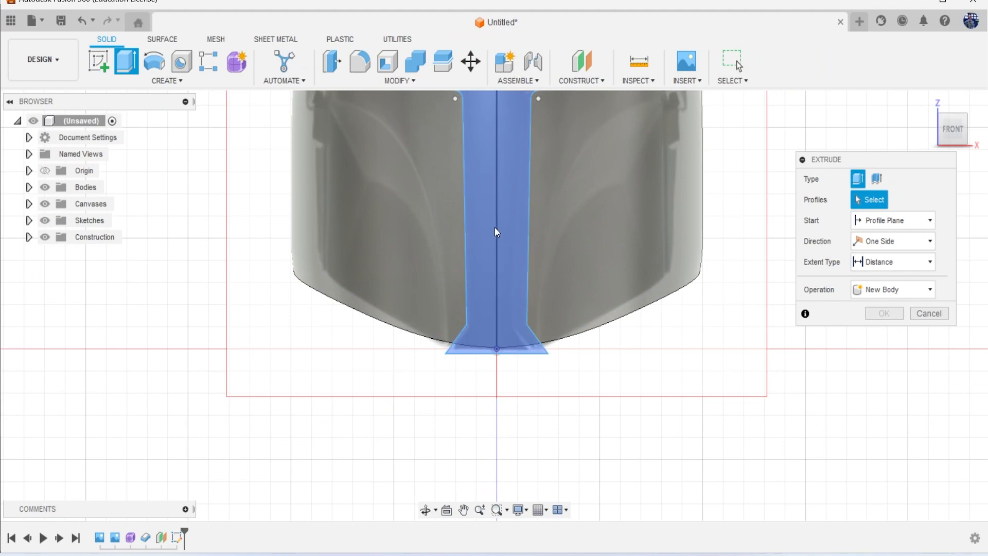
click(494, 229)
scroll(548, 260, down, 3)
click(957, 140)
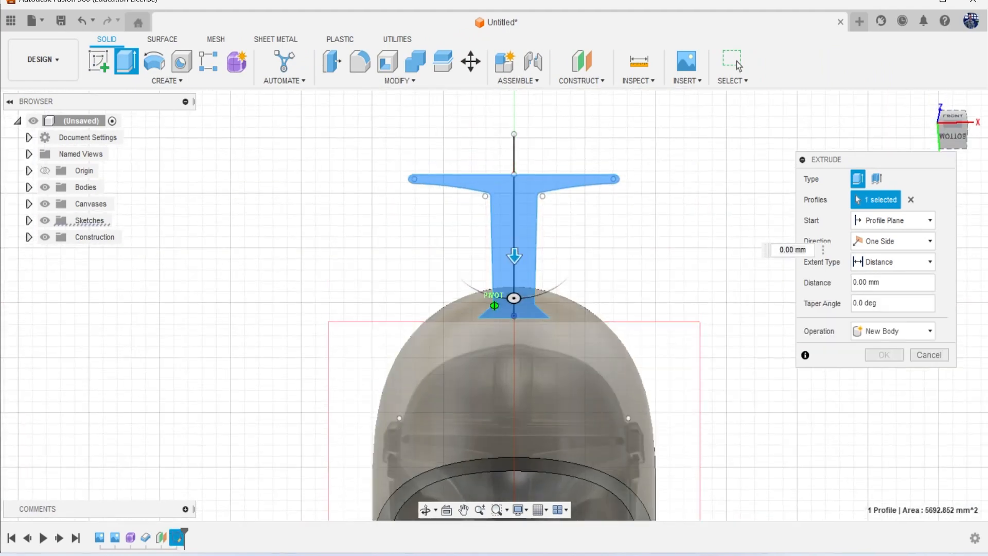
drag(521, 141, 522, 430)
click(884, 376)
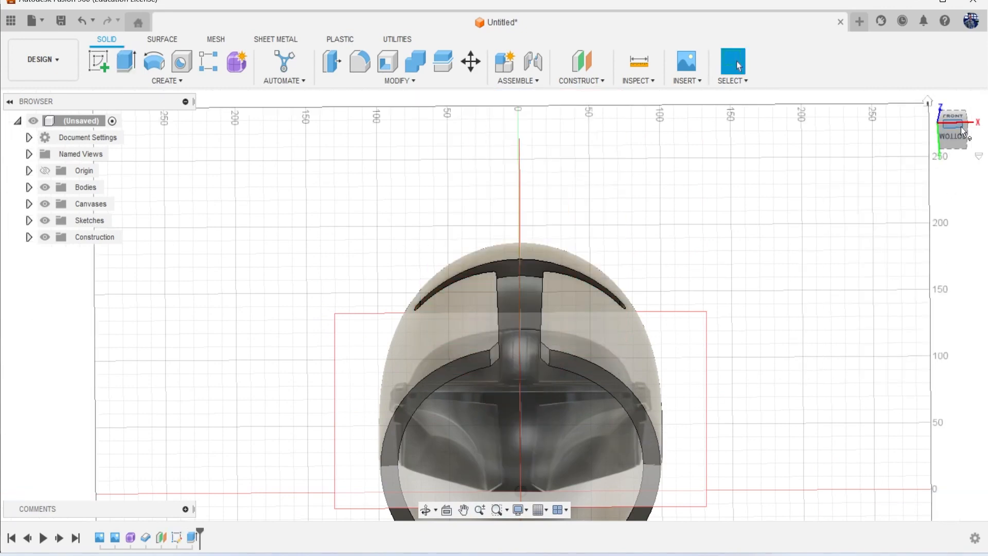
click(966, 128)
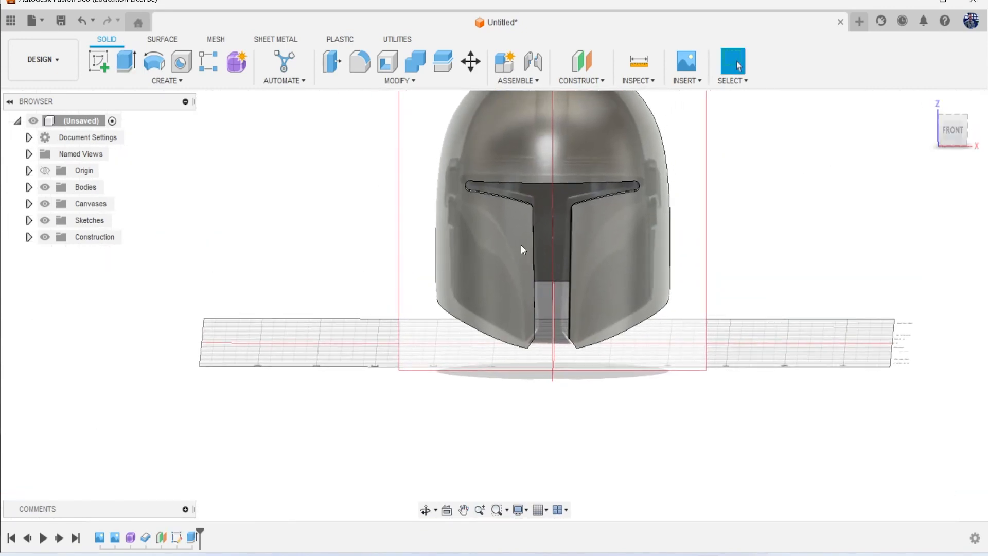
click(953, 129)
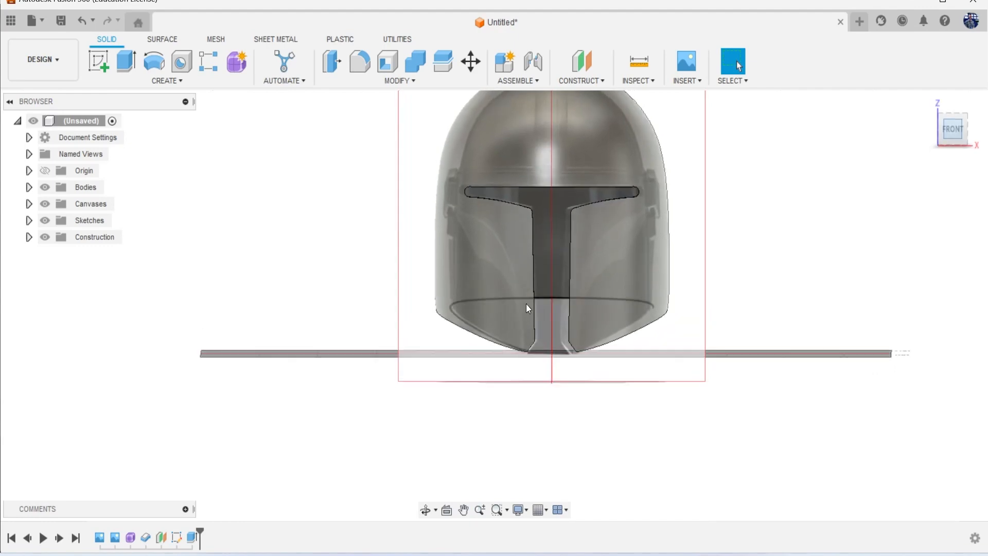
- Show the construction plane Plane1 in front of the helmet and start a new sketch on it
scroll(479, 354, up, 4)
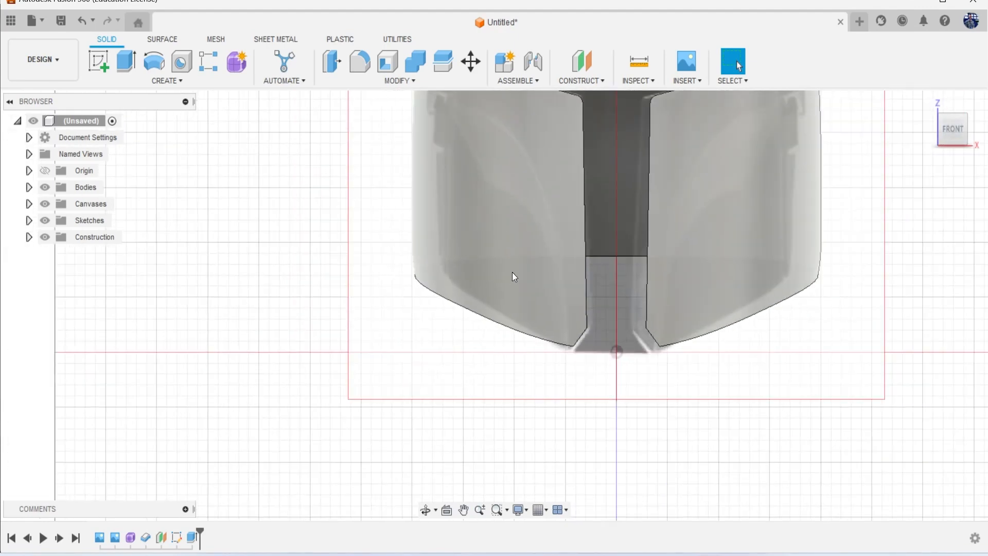
scroll(513, 277, down, 1)
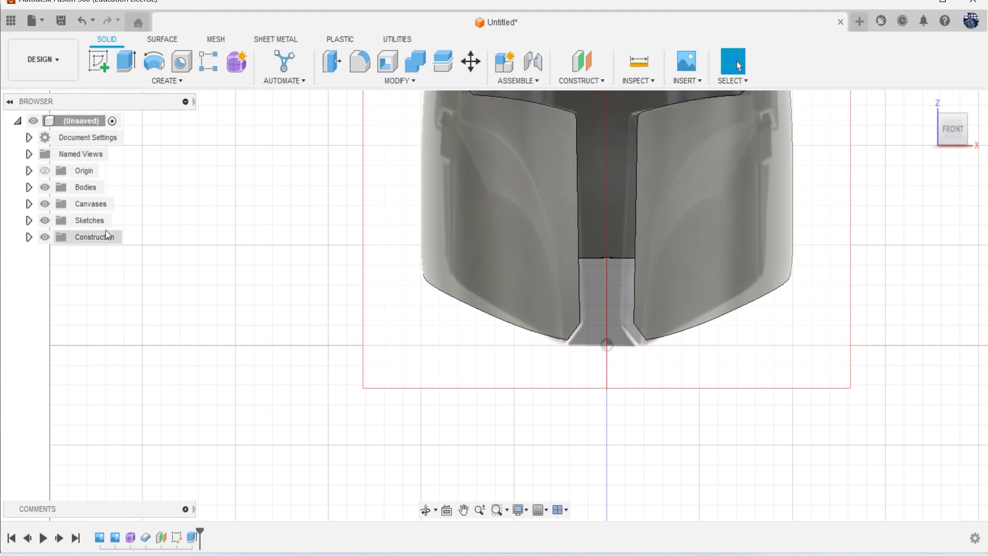
click(29, 237)
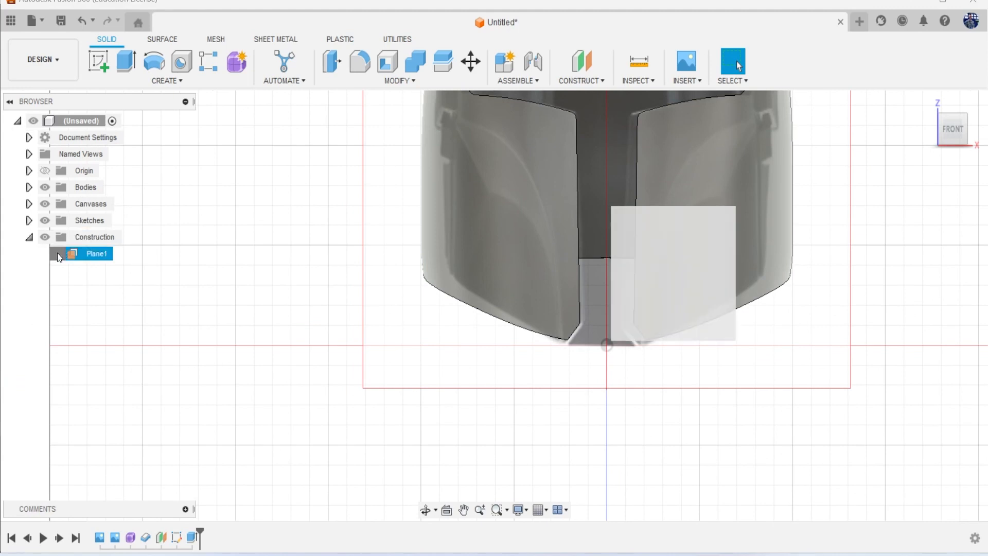
click(57, 254)
scroll(164, 227, down, 2)
click(99, 61)
click(557, 261)
middle_drag(375, 228, 420, 274)
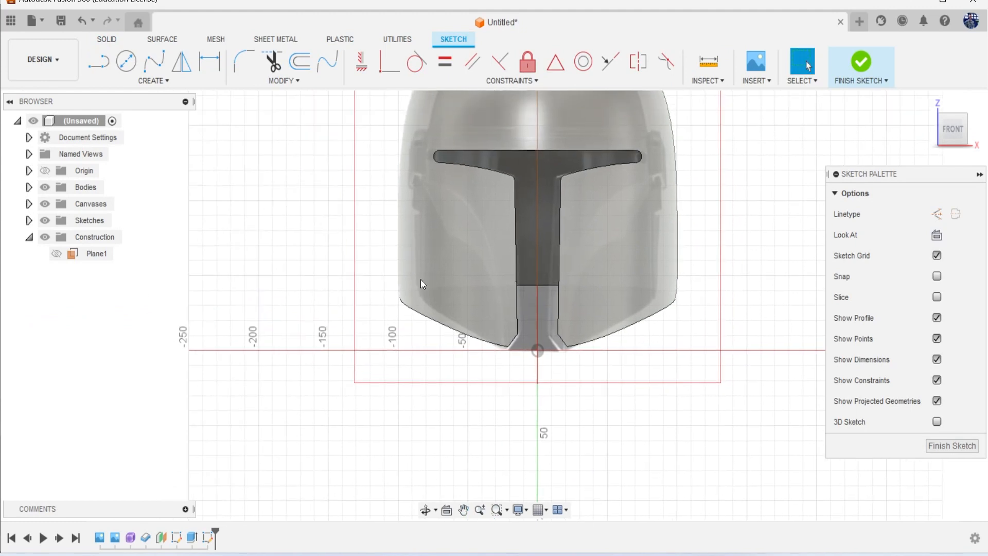
- Sketch a vertical line on the left cheek, from mid-cheek height down past the helmet's lower edge
key(l)
scroll(427, 311, up, 1)
scroll(439, 332, up, 2)
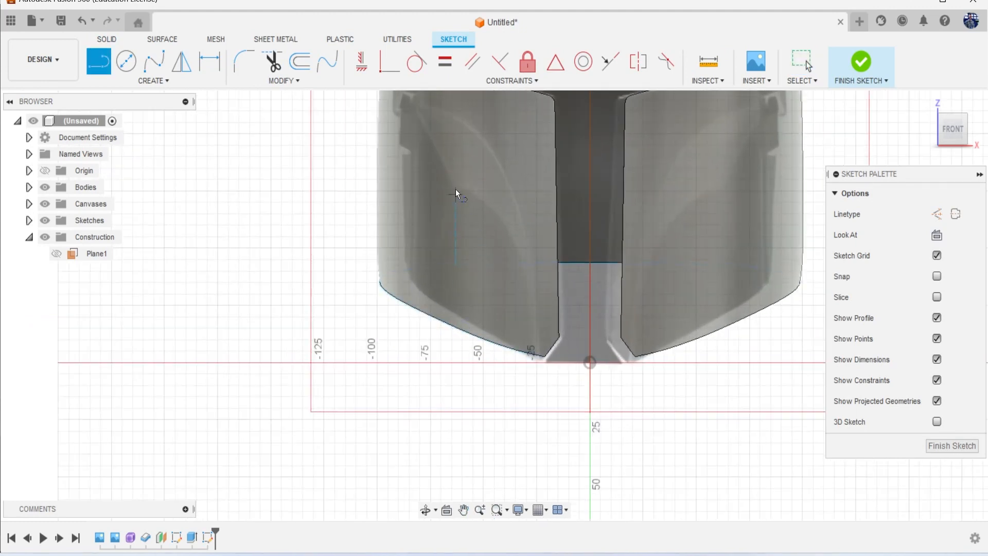
click(439, 164)
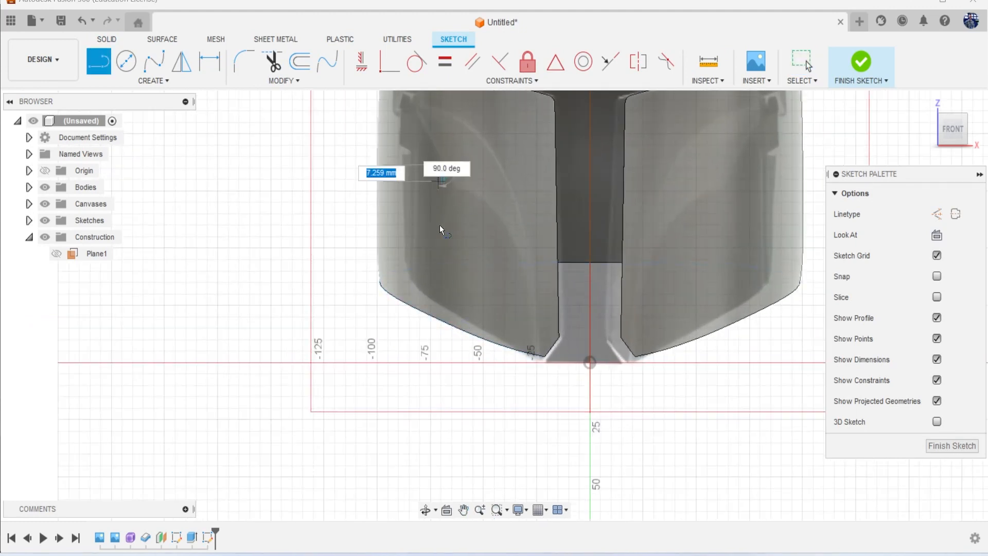
click(438, 372)
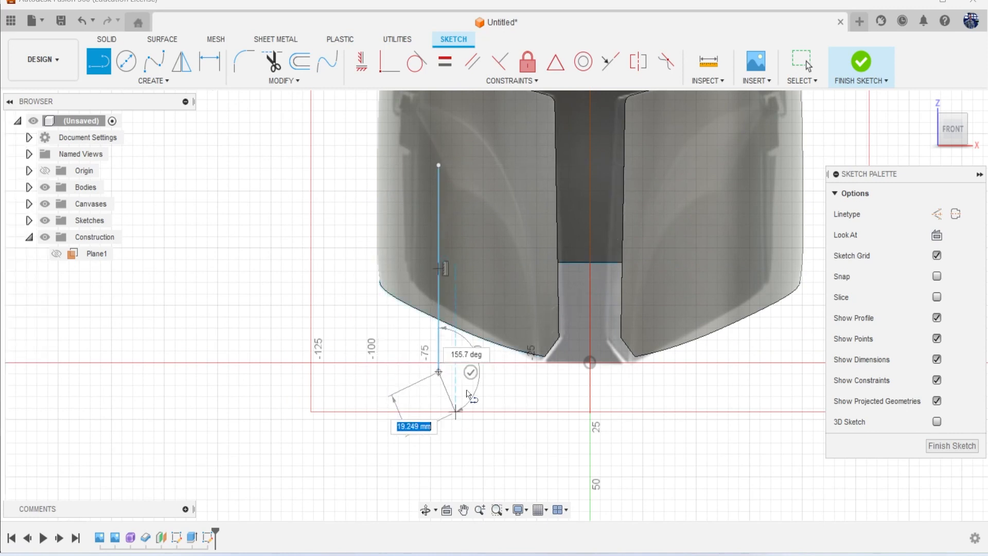
key(Escape)
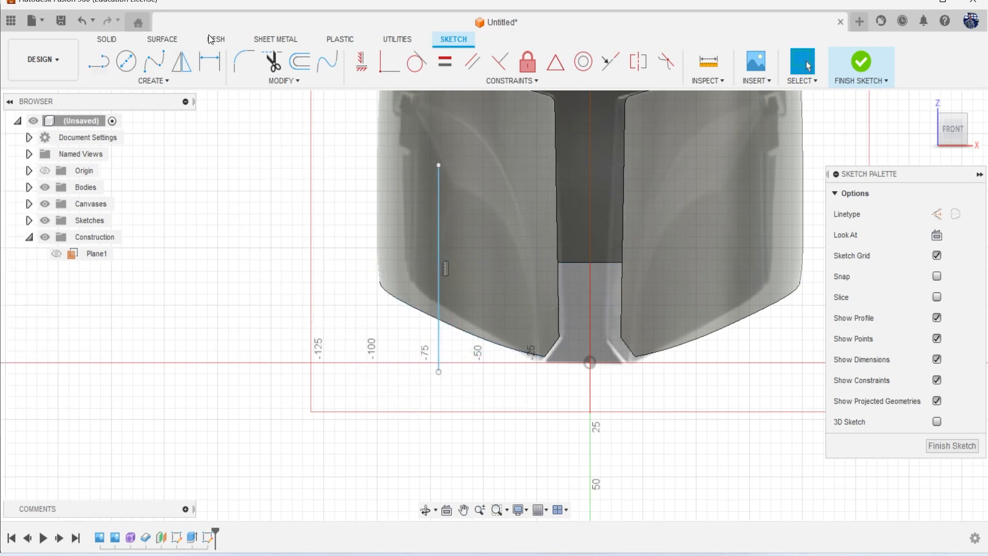
- Draw a three-point arc from the line's upper end down past the chin, and close the cheek profile with a line between the lower ends
click(168, 78)
mouse_move(183, 142)
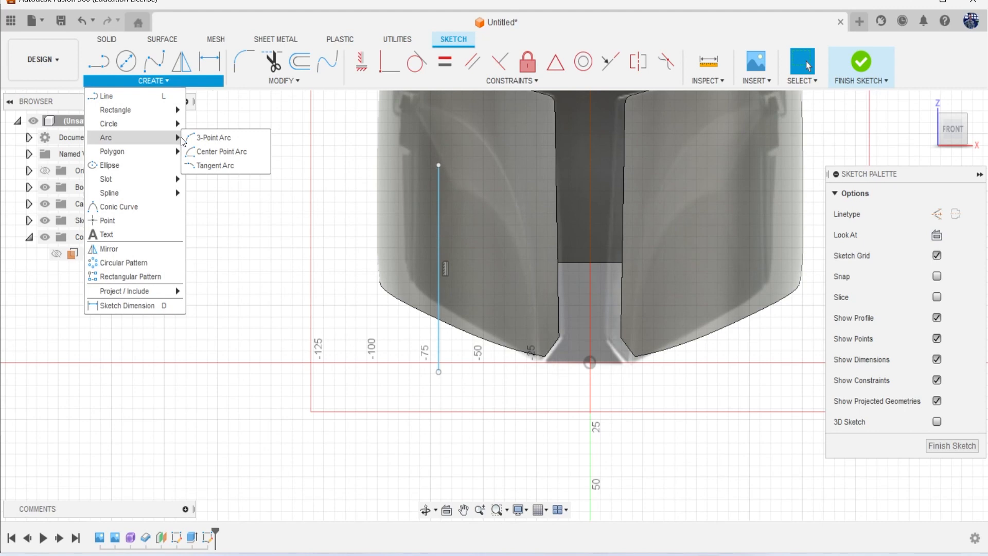
click(212, 138)
click(439, 166)
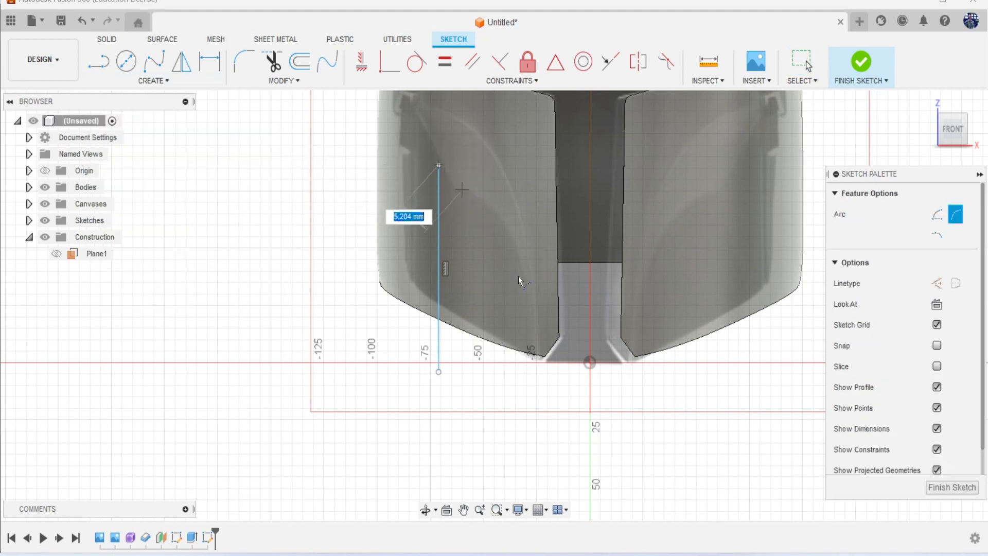
click(533, 370)
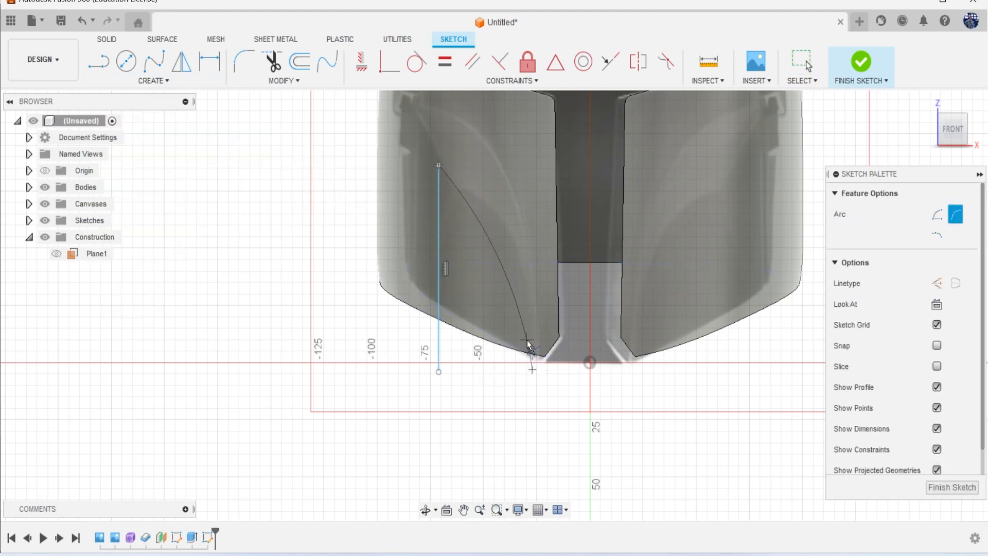
click(514, 266)
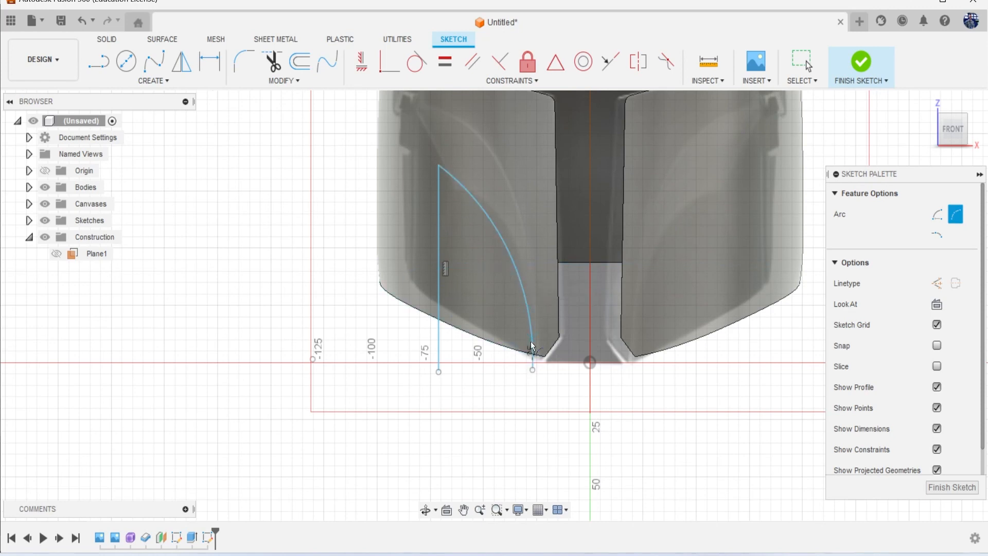
key(l)
click(536, 374)
click(439, 371)
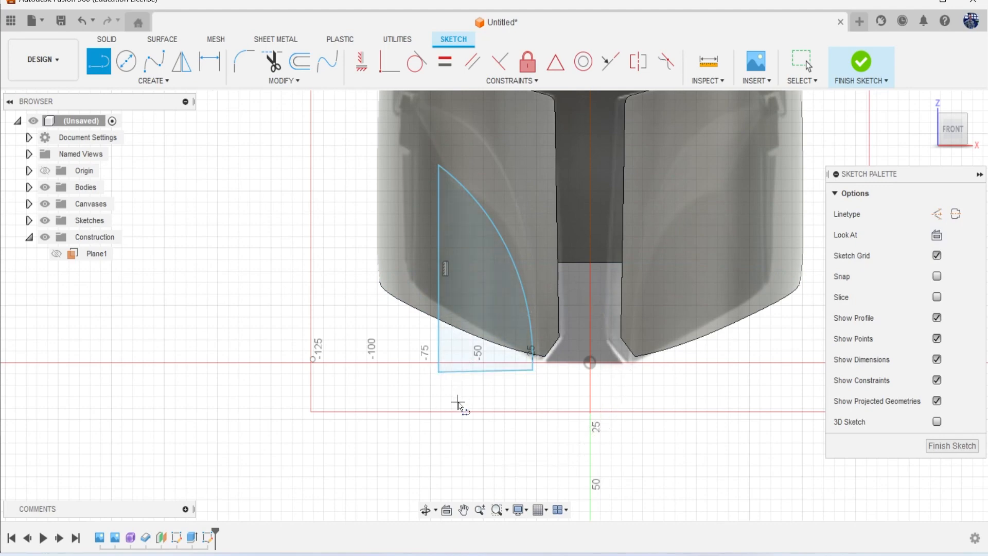
- Extrude the left cheek profile about 198 mm towards the helmet as a cut through the front wall
key(e)
click(490, 311)
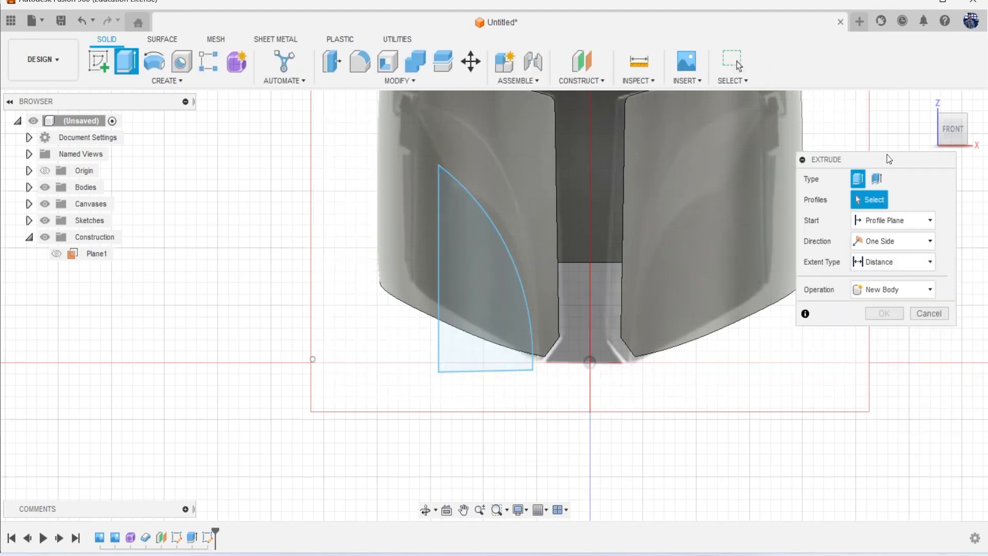
click(483, 352)
drag(956, 127, 956, 109)
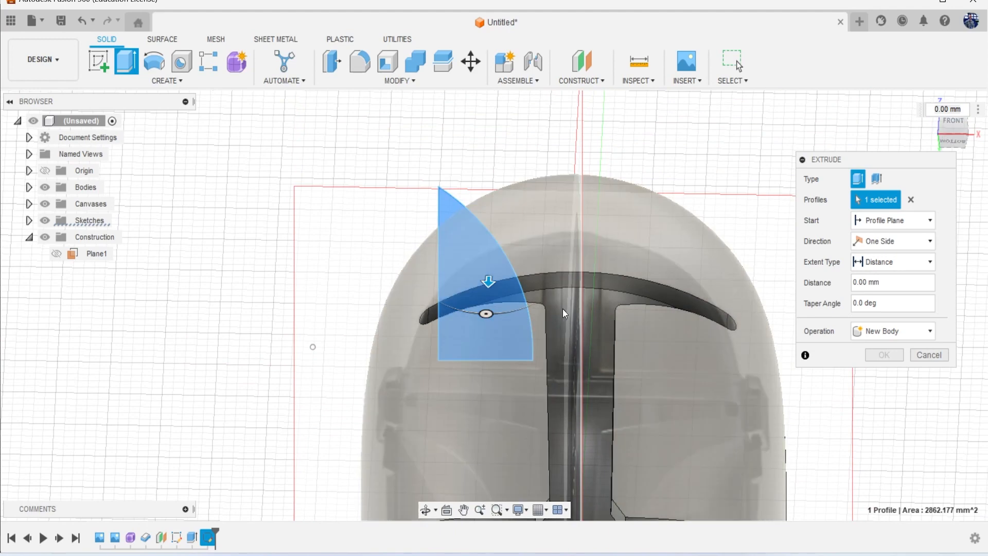
scroll(556, 340, down, 4)
middle_drag(560, 348, 551, 262)
drag(508, 221, 498, 381)
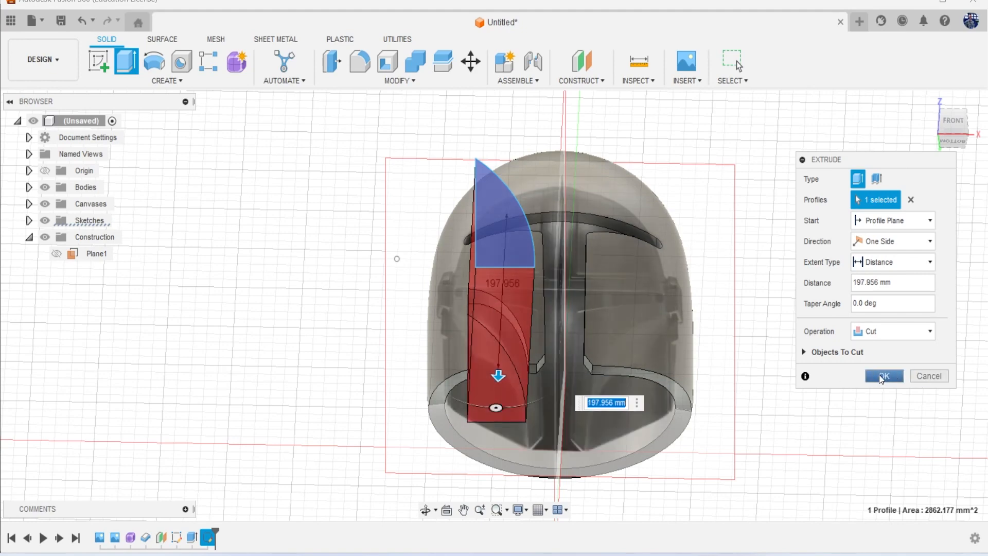
click(876, 375)
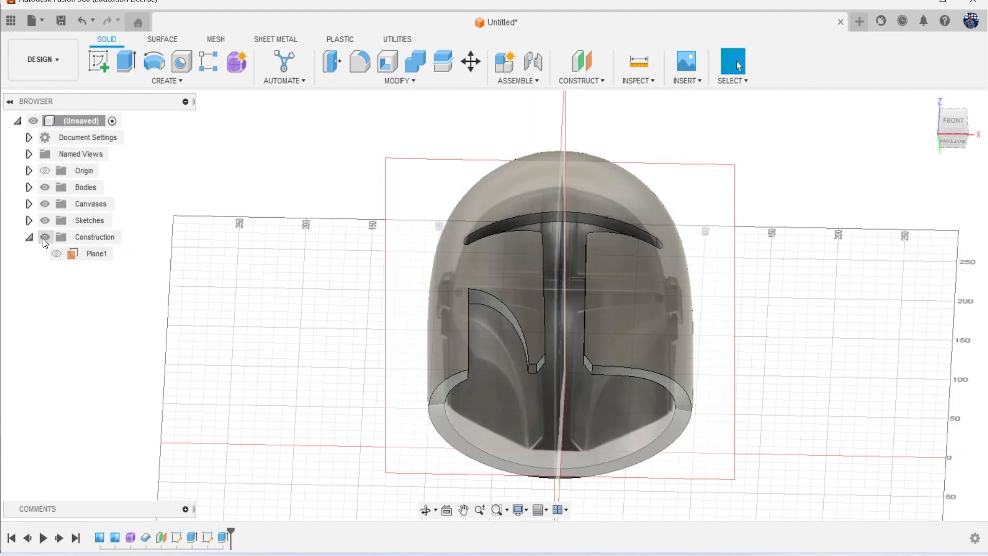
- Hide the canvases and chamfer the outer curved edge of the left cheek cut-out with an equal distance of about 12.3 mm
click(46, 204)
scroll(495, 258, up, 5)
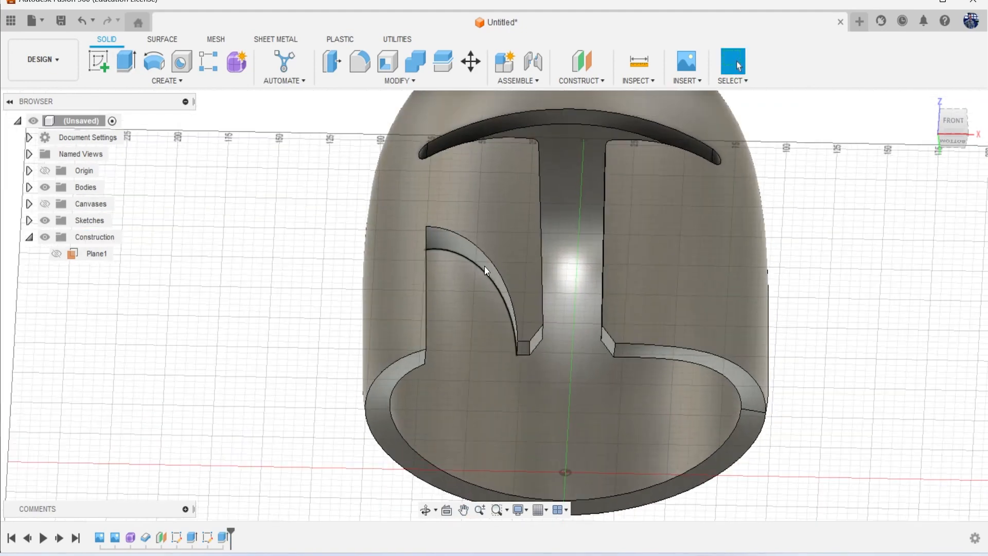
click(366, 82)
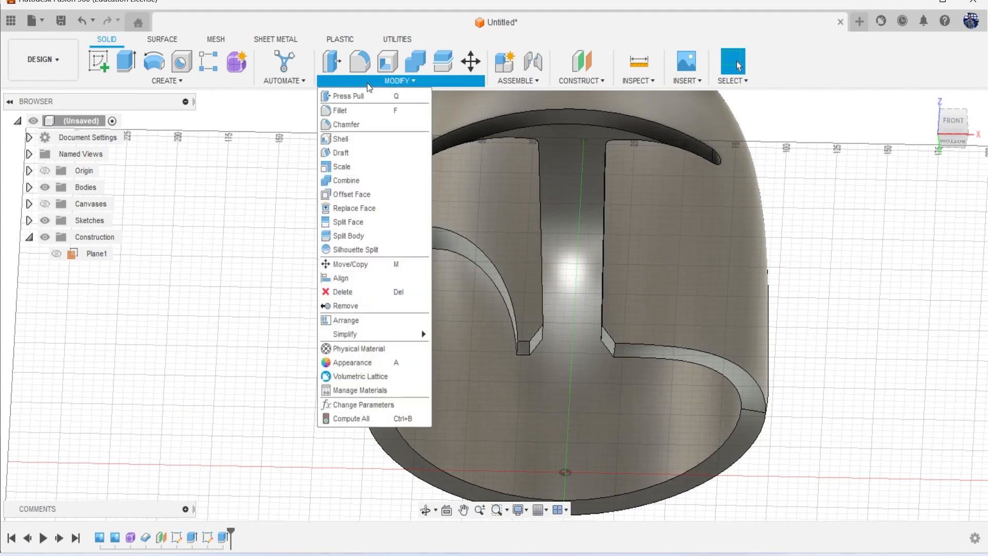
click(380, 124)
scroll(473, 252, up, 3)
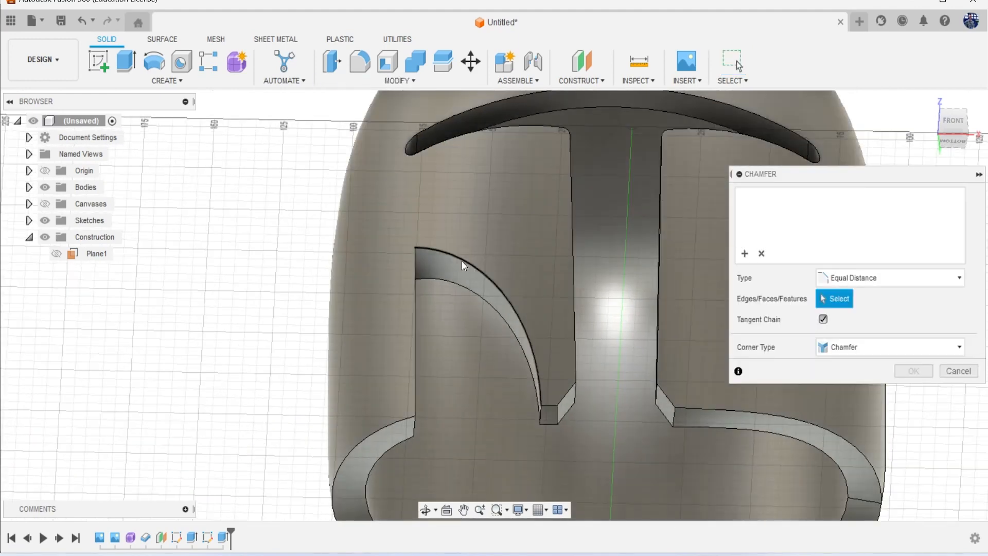
click(460, 257)
drag(454, 260, 469, 261)
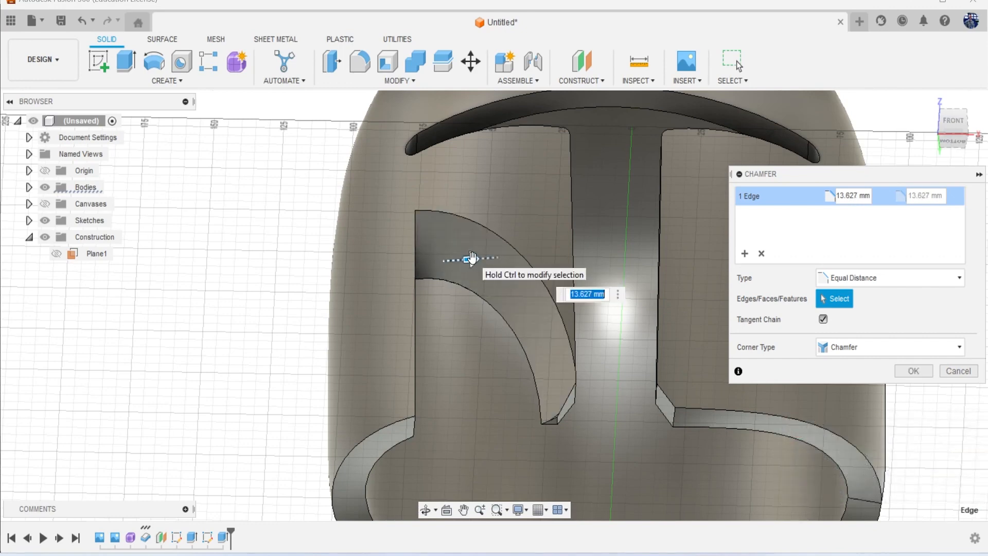
drag(472, 259, 471, 261)
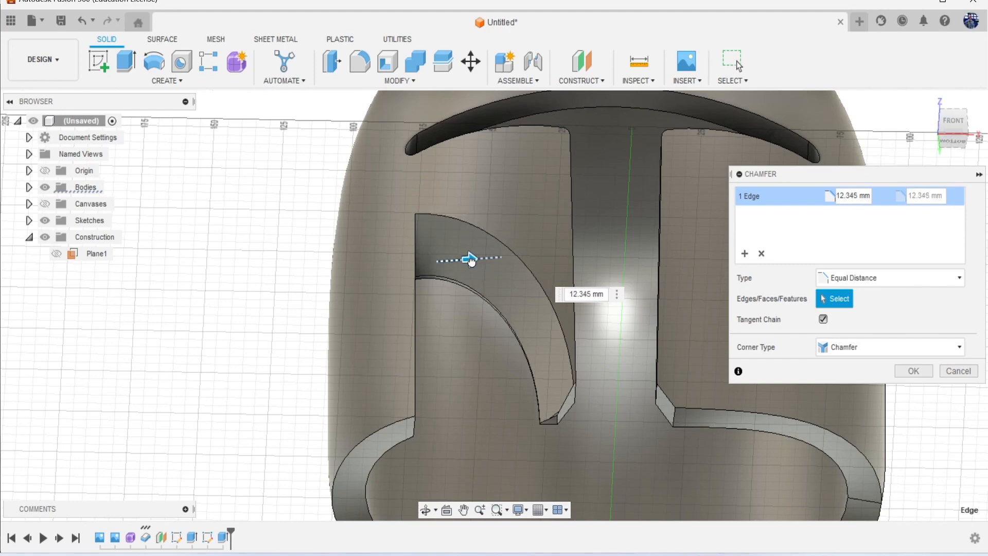
click(913, 371)
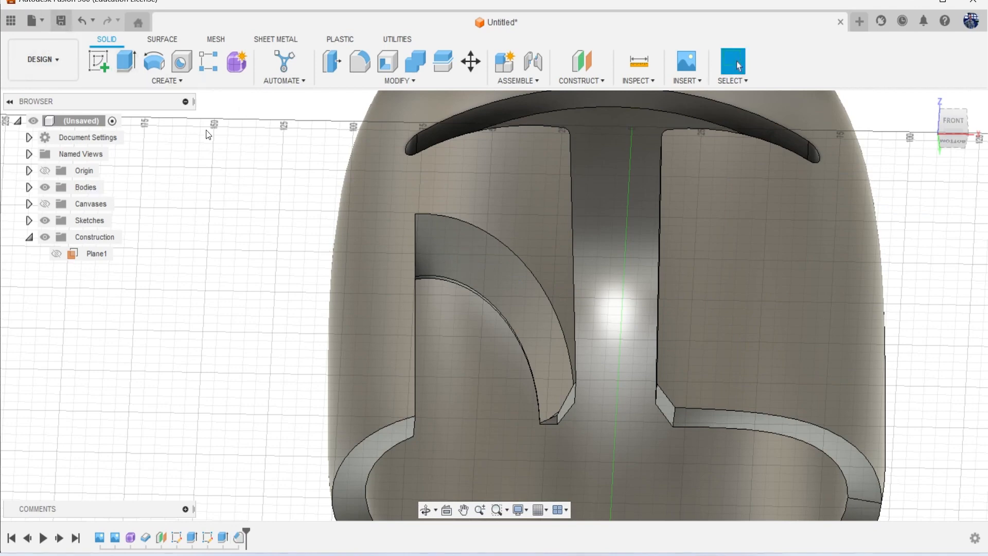
- Save the design under the name "mando helmet video v3"
key(ctrl+s)
text(m)
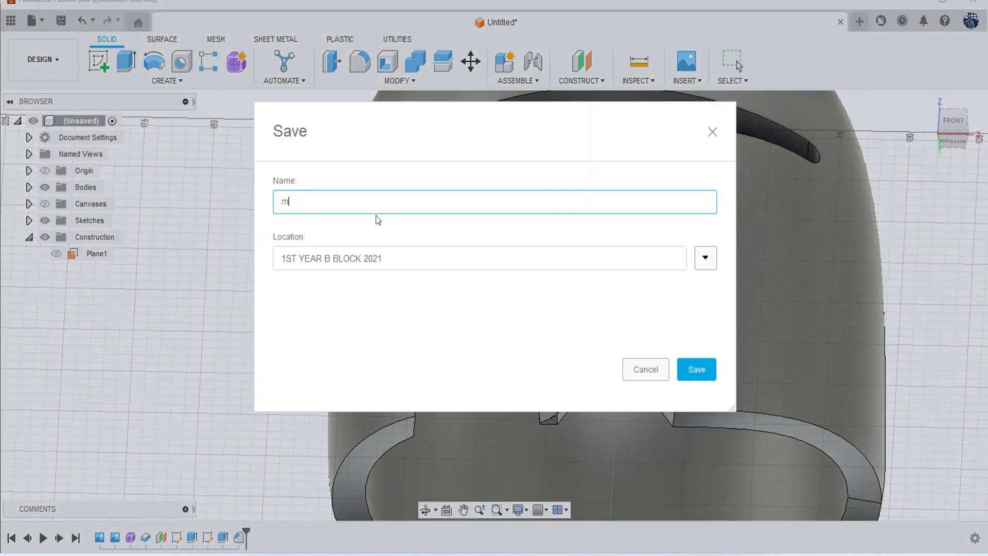
text(ando hele)
key(BackSpace)
text(e)
key(BackSpace)
key(BackSpace)
text(lmet video v1)
key(Return)
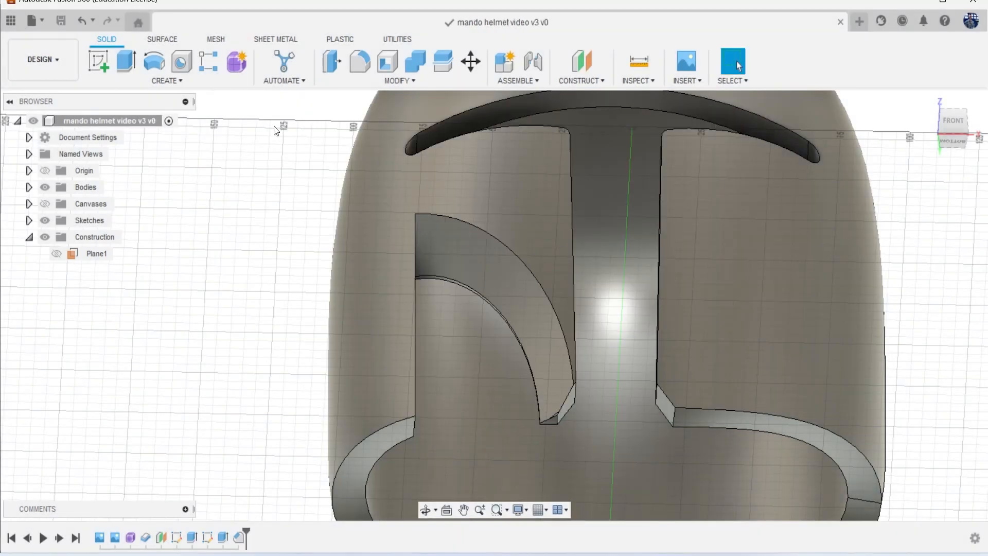
- Chamfer the outer vertical edge of the left cheek cut-out with an equal distance of about 20.5 mm
click(406, 79)
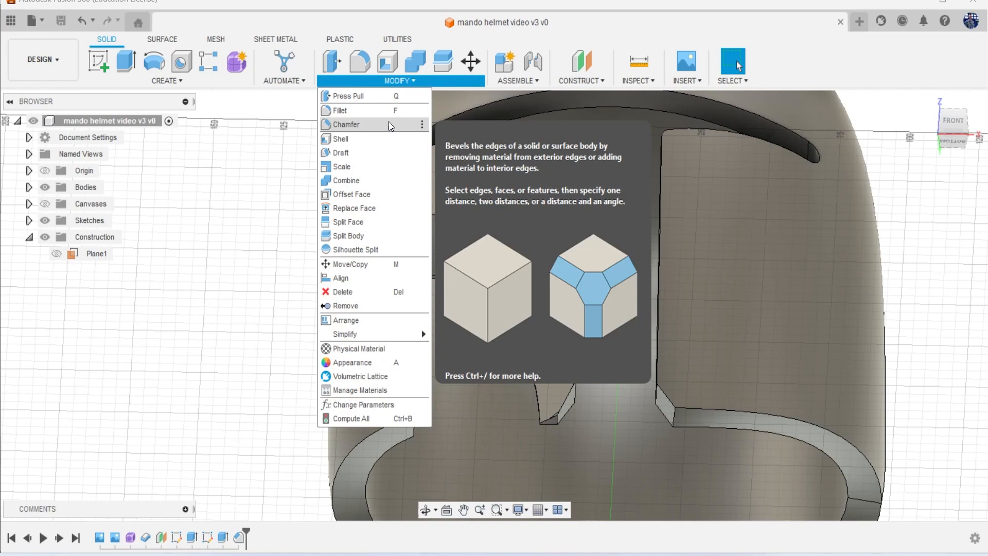
click(388, 122)
click(412, 320)
drag(418, 329, 399, 340)
scroll(484, 352, down, 3)
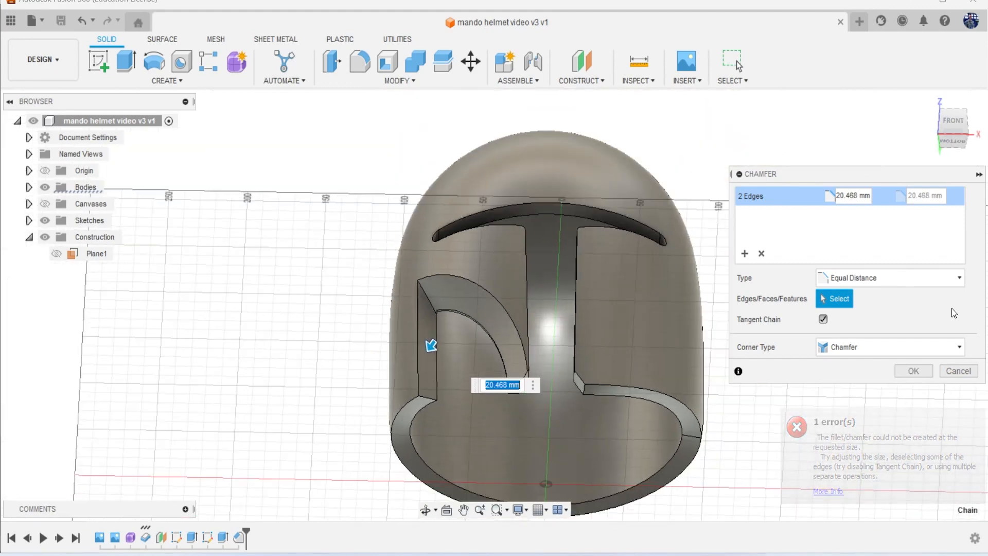
key(Return)
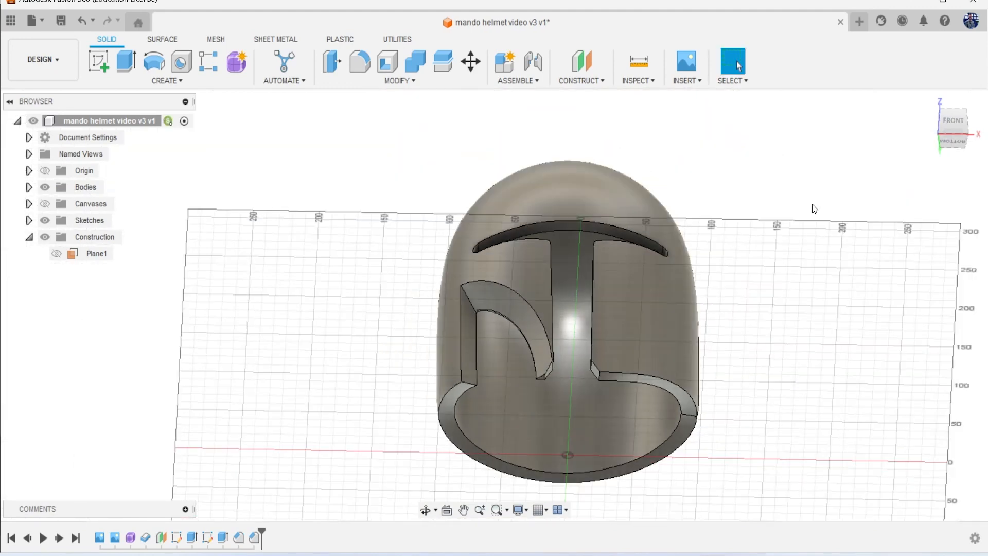
- Make the original form surface Body1 (1) visible behind the visor and cheek openings
click(955, 117)
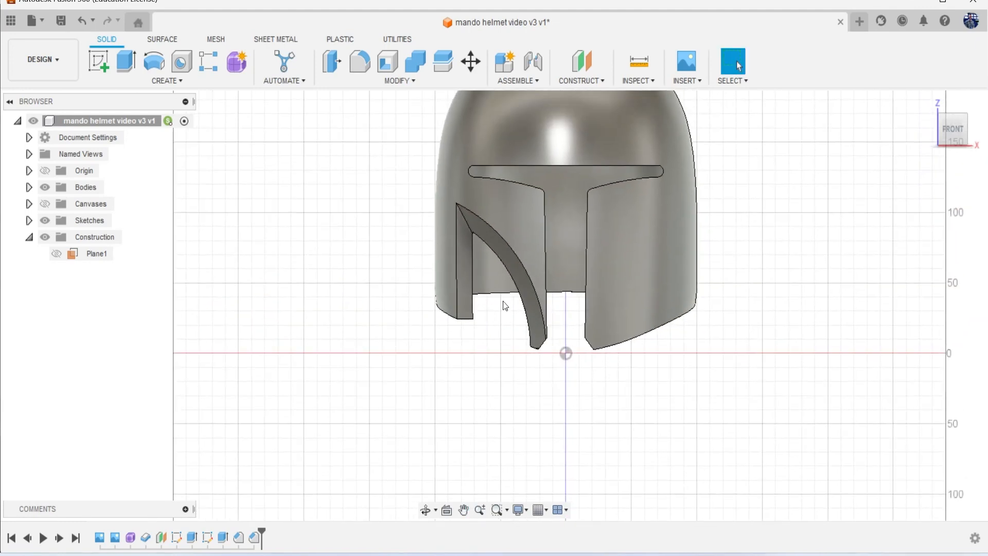
click(29, 237)
click(29, 188)
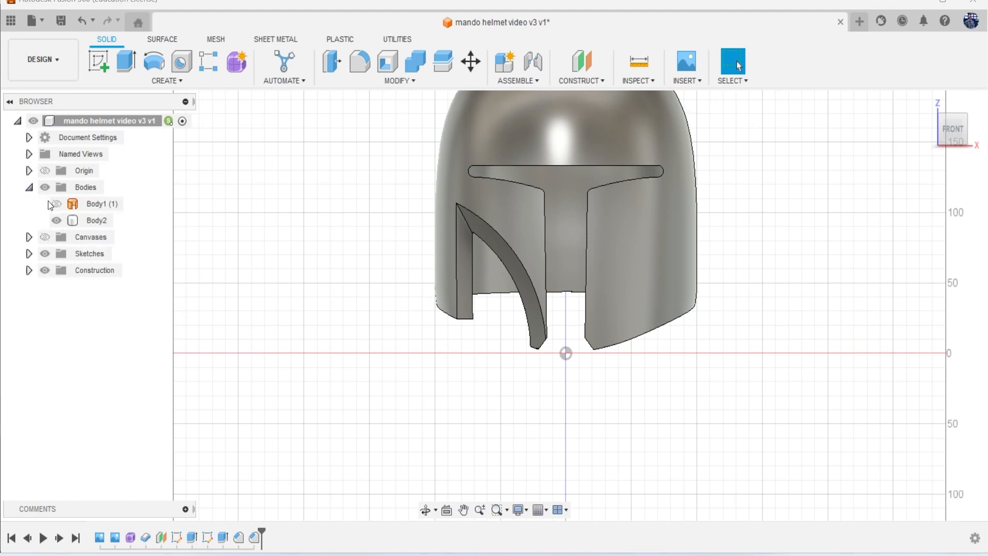
click(57, 203)
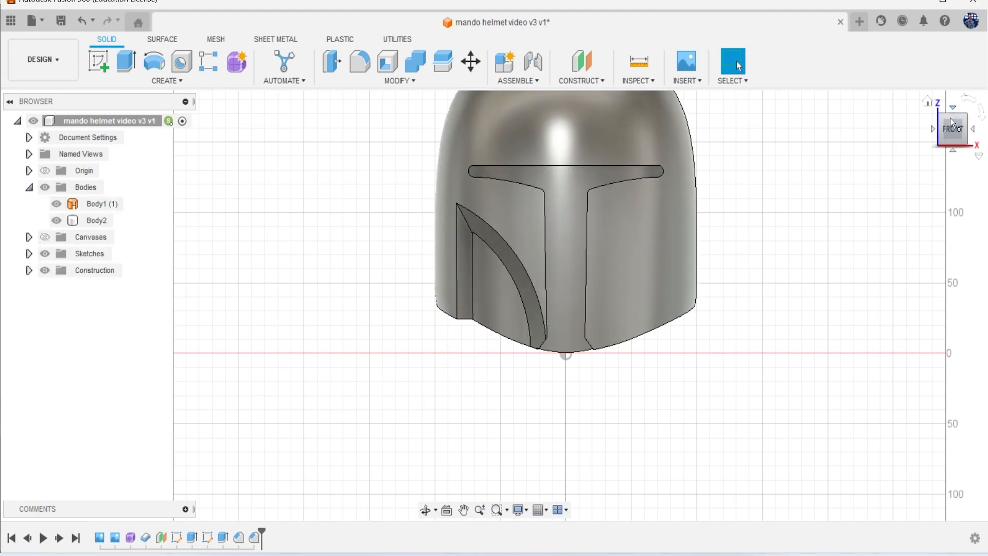
- Thicken the form surface Body1 (1) slightly outward on one side as a new body behind the visor and cheek openings
drag(948, 125, 950, 102)
middle_drag(707, 222, 687, 120)
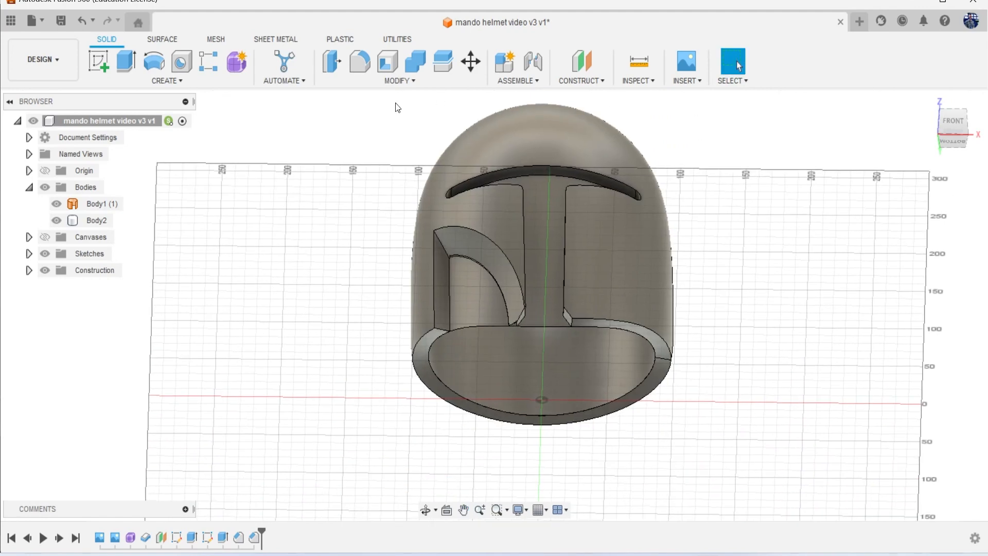
click(157, 37)
click(158, 74)
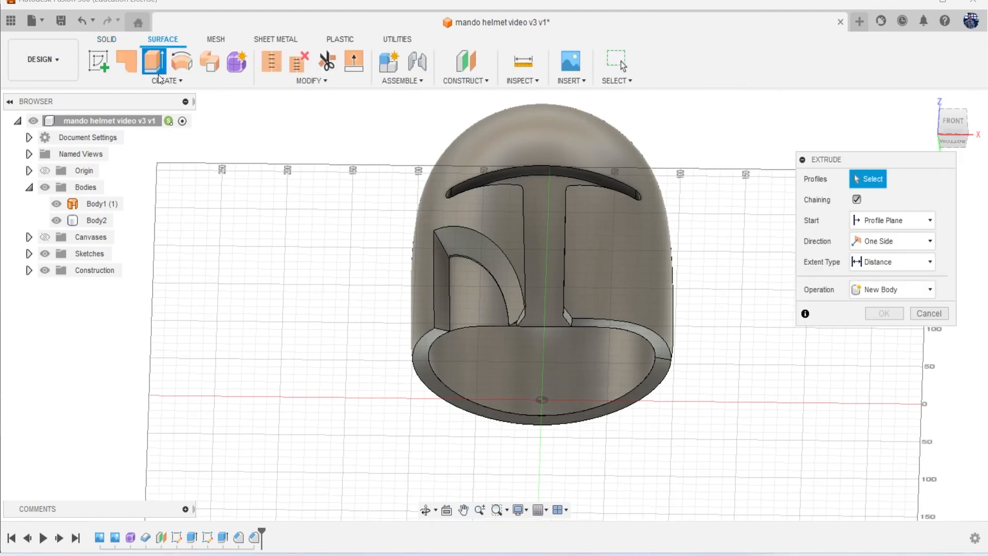
click(159, 82)
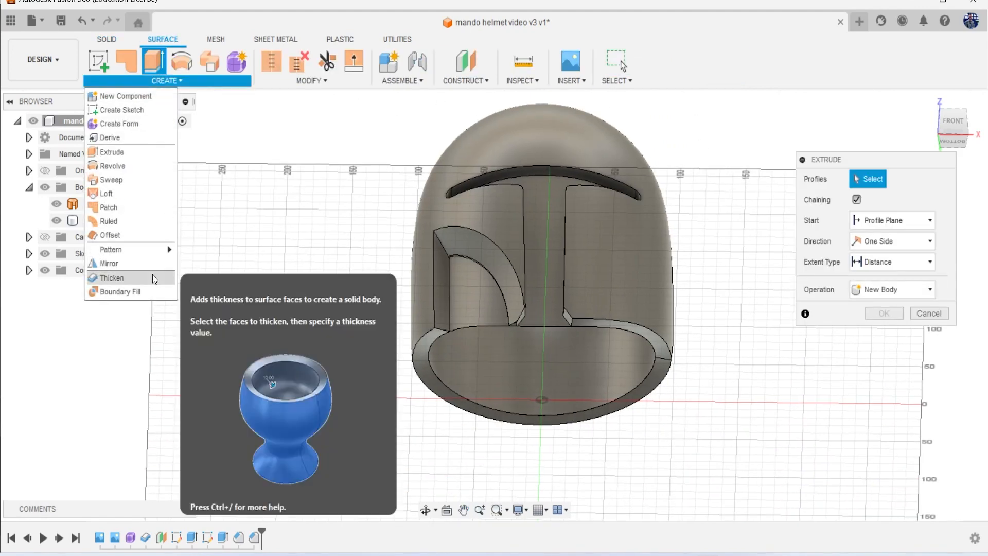
click(168, 278)
click(471, 288)
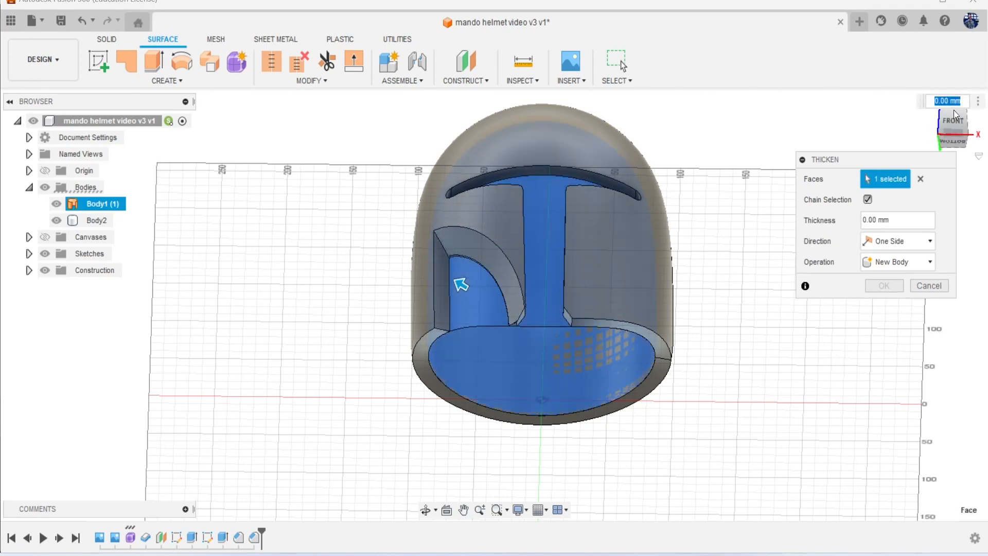
drag(953, 120, 960, 114)
click(953, 139)
middle_drag(404, 448, 385, 285)
scroll(433, 270, up, 5)
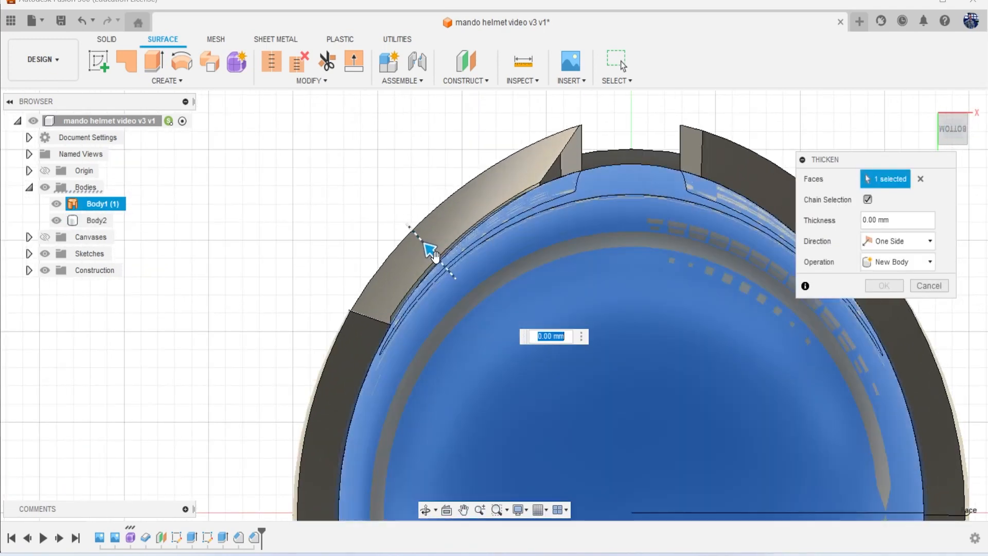
drag(435, 257, 430, 255)
click(884, 286)
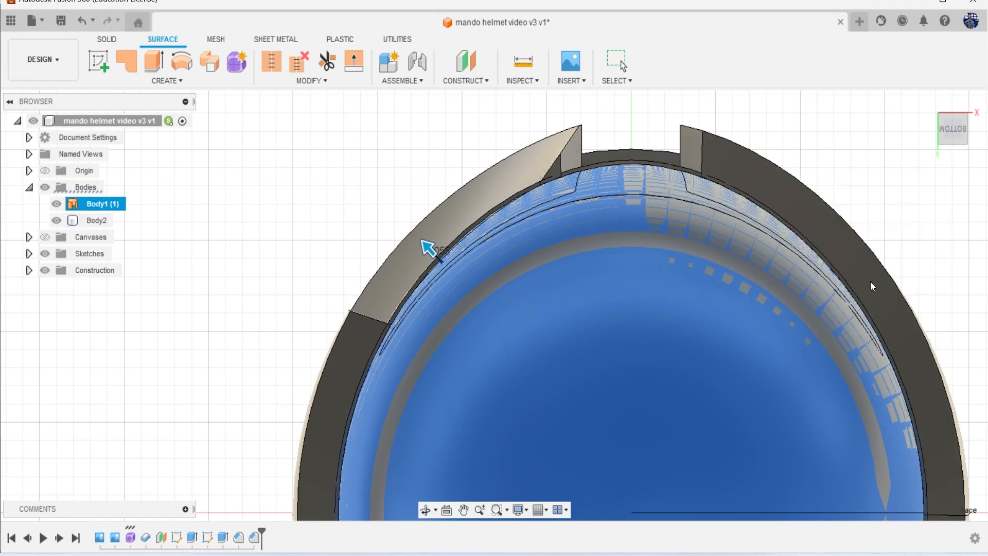
scroll(620, 257, down, 3)
drag(956, 136, 959, 186)
middle_drag(716, 173, 686, 346)
key(Escape)
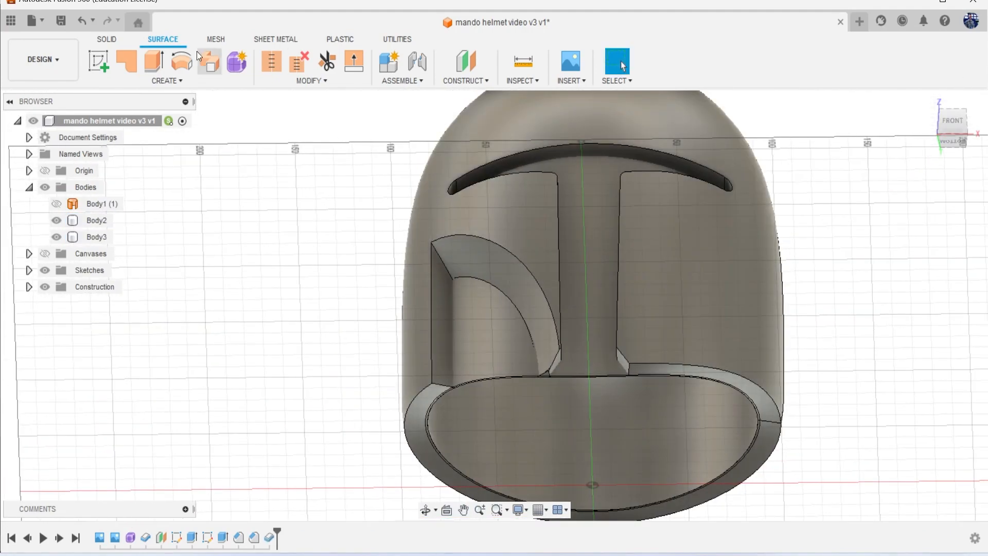
- Cut the thin backing body Body3 with the helmet shell Body2, keeping the shell as a separate body
click(111, 41)
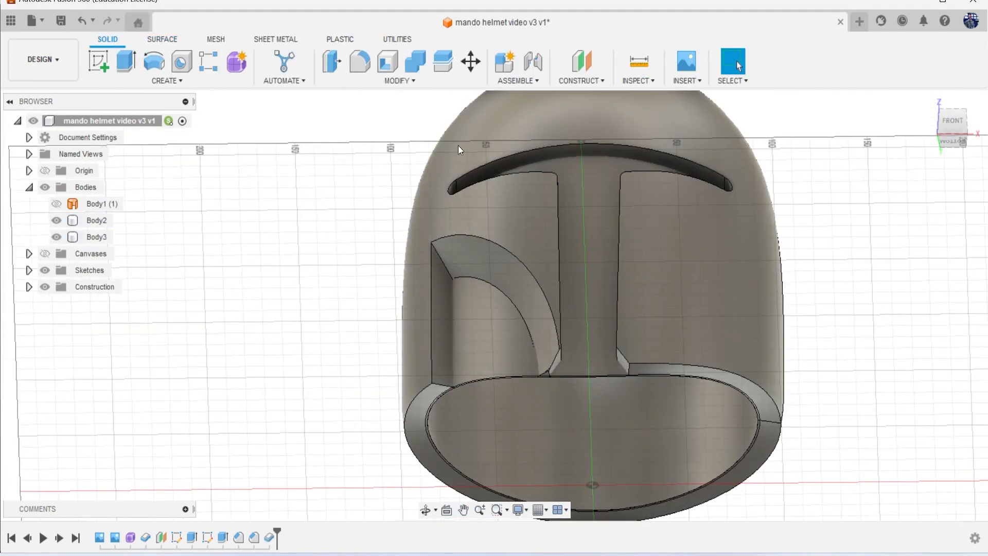
click(418, 61)
click(585, 191)
click(707, 162)
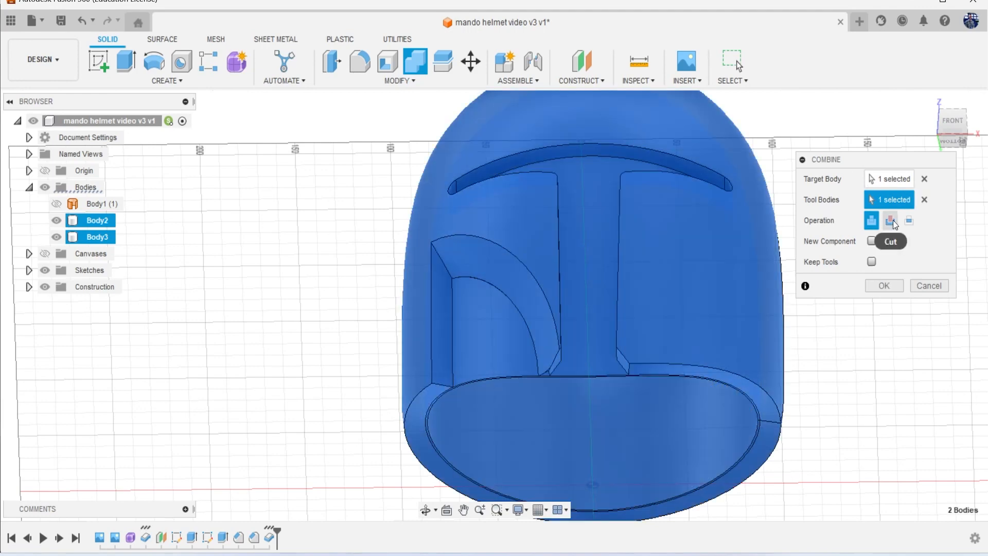
click(890, 220)
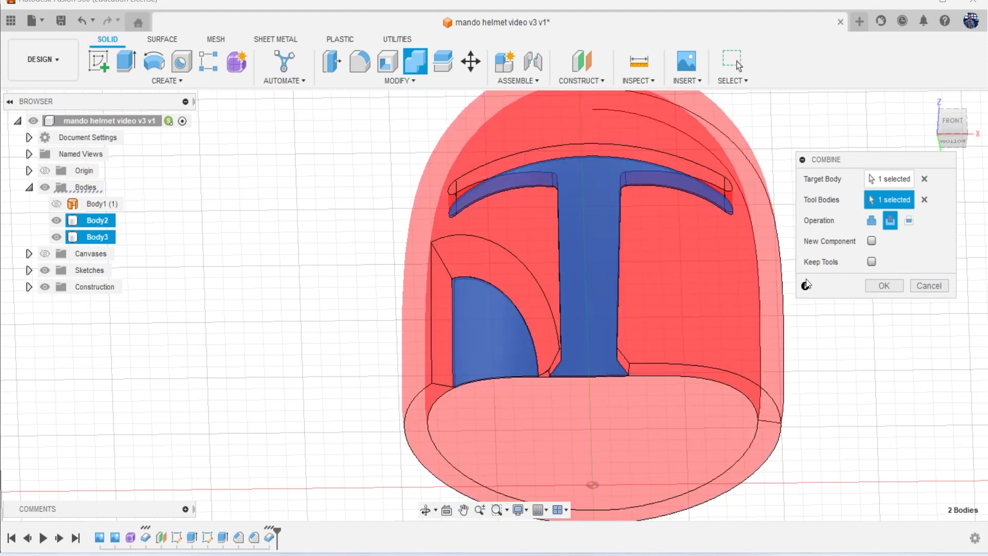
click(881, 286)
- Hide the helmet shell Body2 to examine the separate visor and cheek backing pieces, and show it again
click(57, 222)
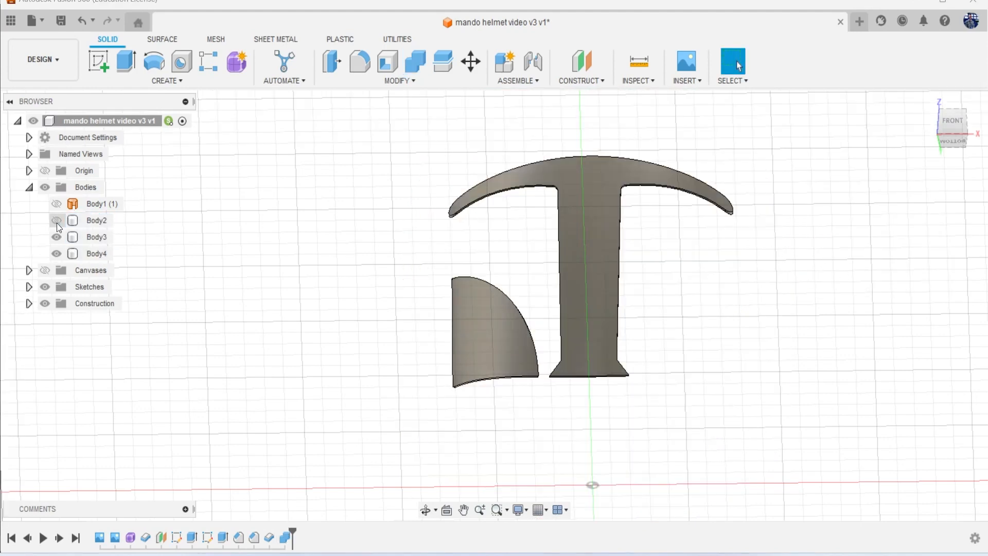
click(90, 253)
click(541, 341)
click(56, 220)
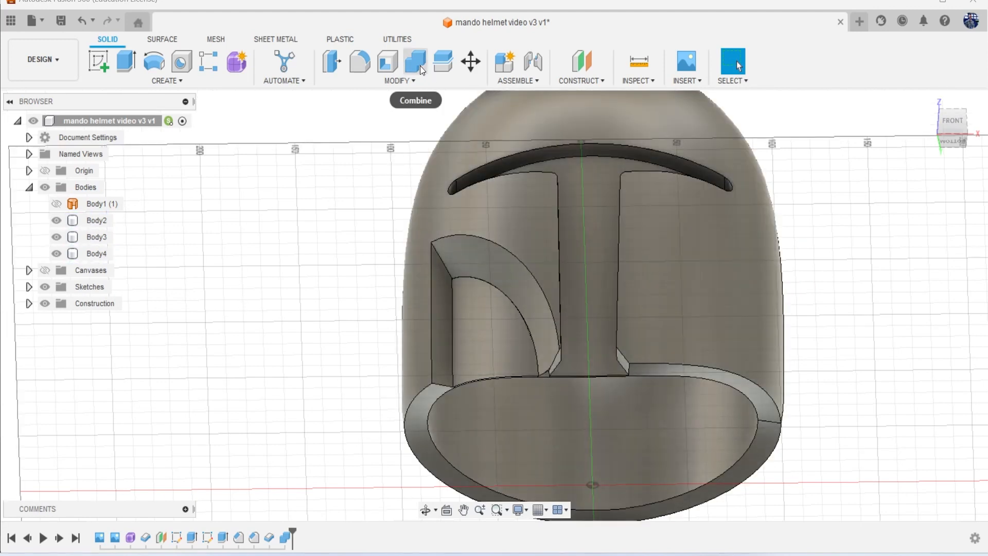
- Join the cheek backing piece Body4 with the helmet shell Body2 without keeping the tool body
click(421, 70)
click(495, 348)
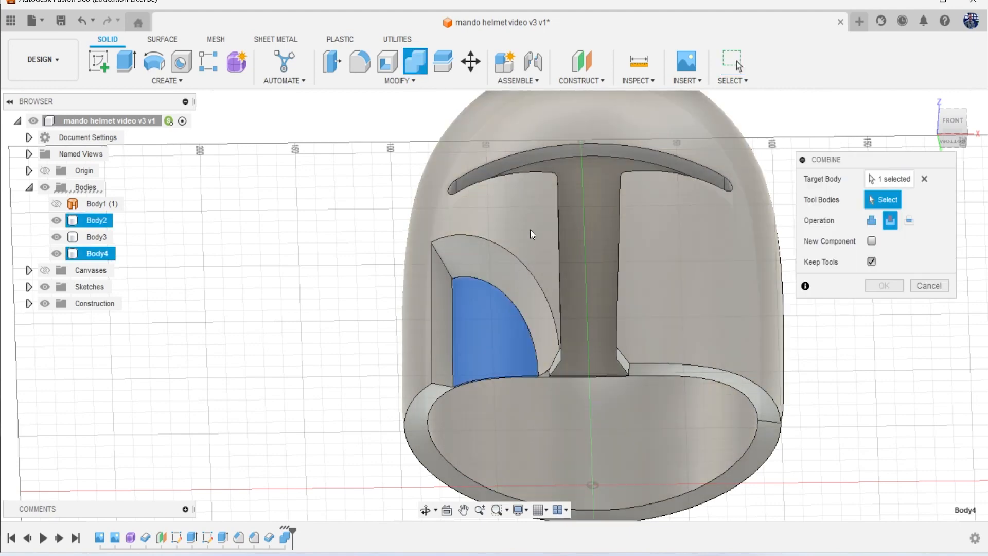
click(601, 248)
click(872, 221)
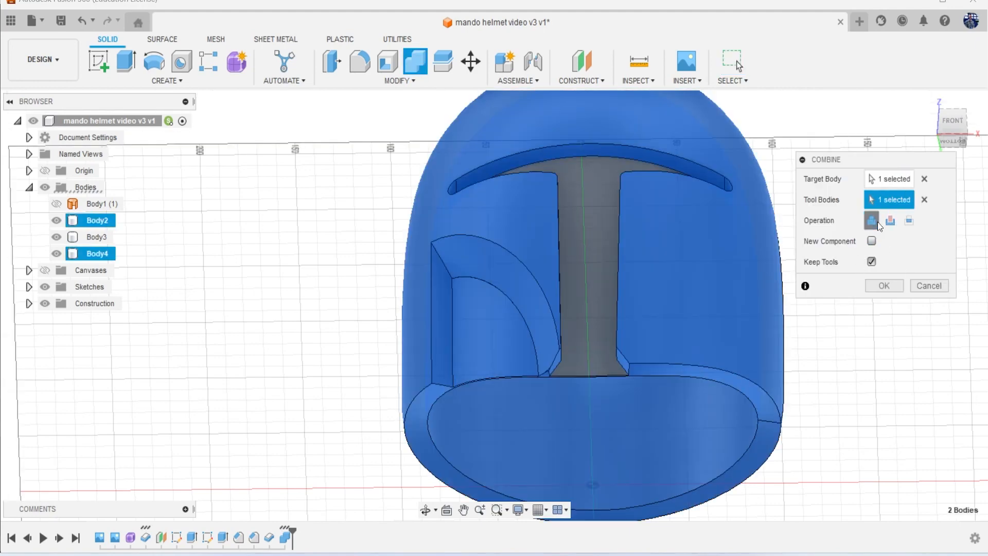
click(880, 286)
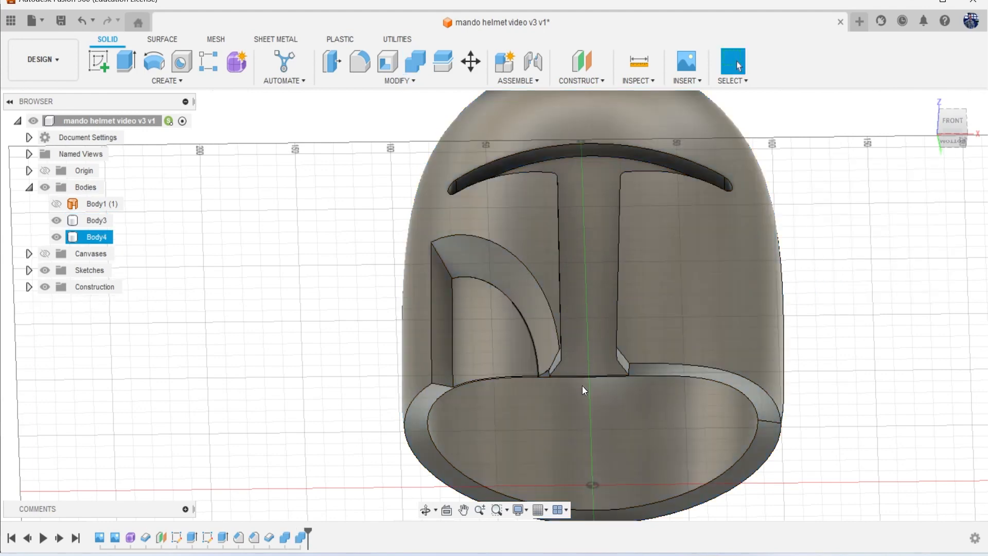
- Show the reference canvases over the front of the helmet
scroll(582, 385, down, 5)
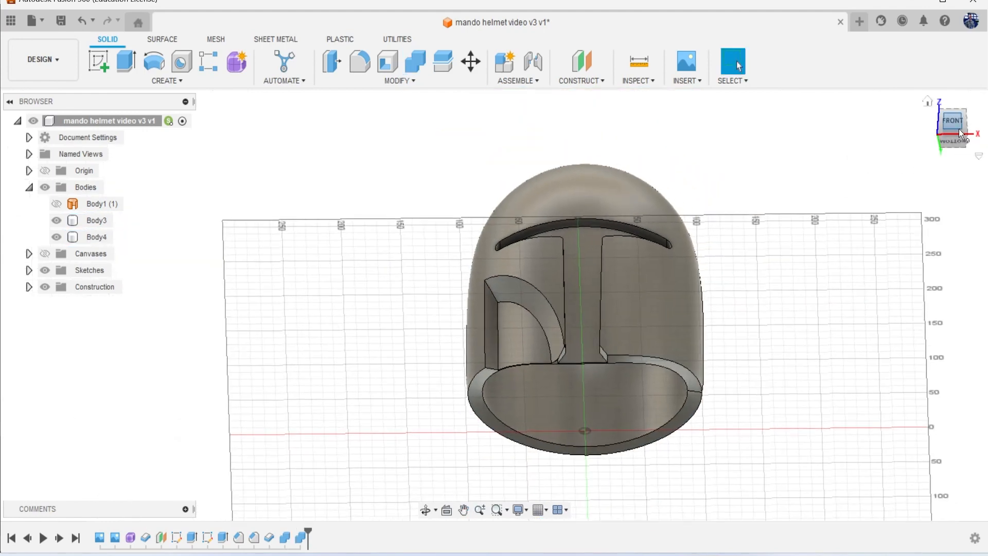
click(959, 128)
click(610, 370)
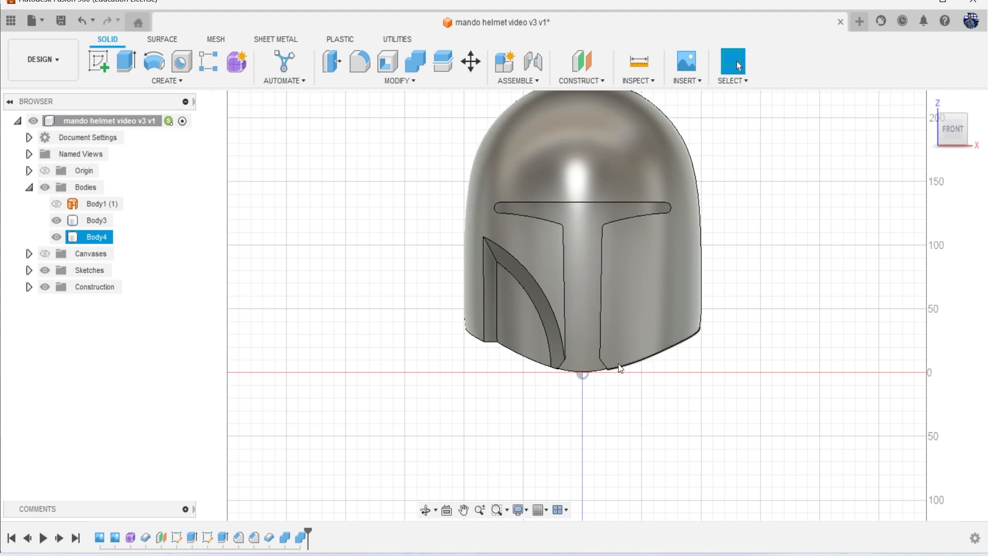
middle_drag(609, 276, 573, 308)
click(214, 120)
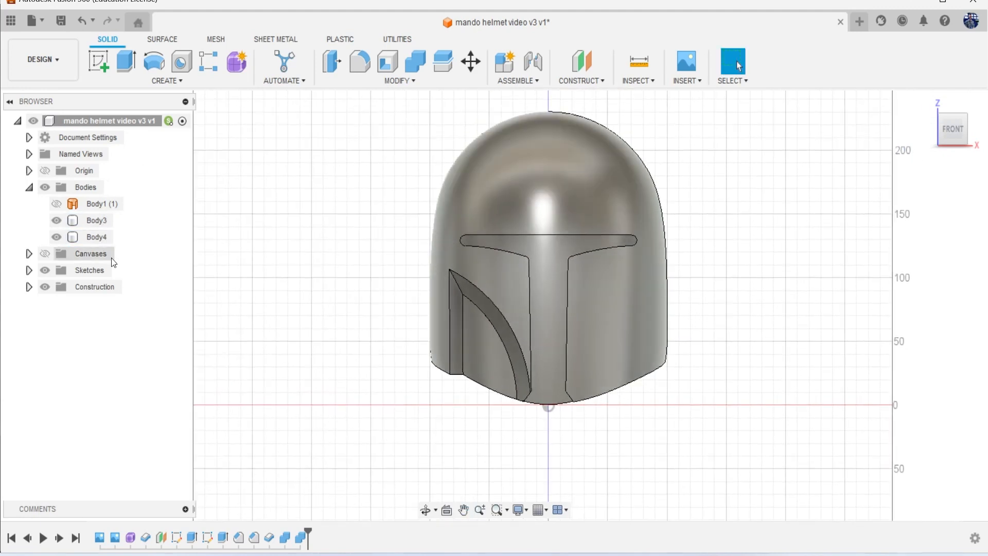
click(554, 254)
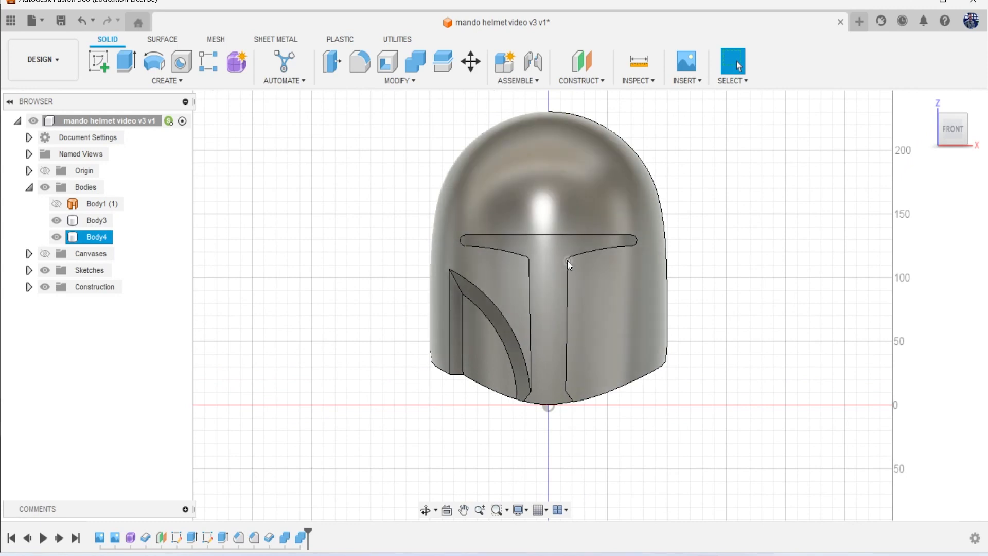
click(46, 254)
- Sketch a horizontal line on the front plane just above the visor slot, extending past both sides of the helmet
click(98, 61)
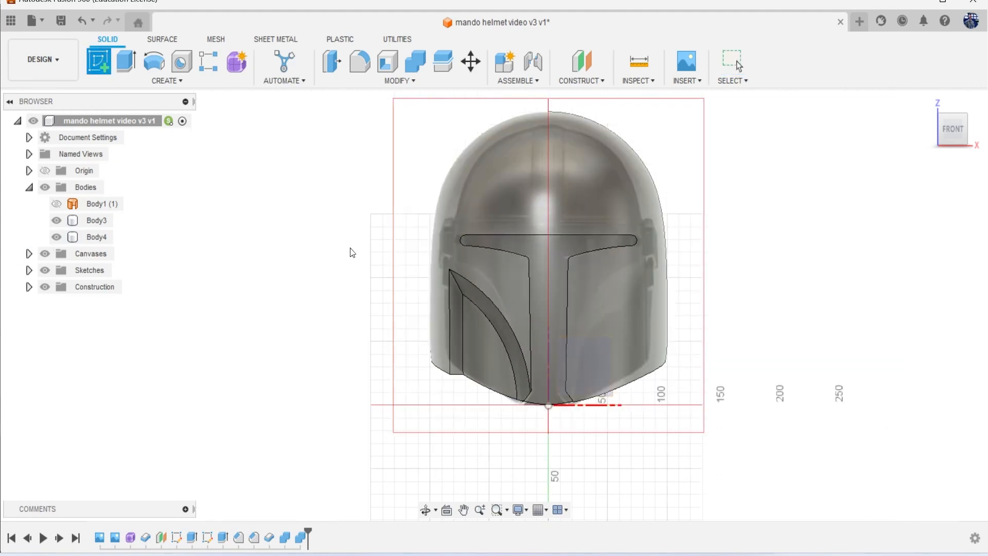
click(579, 371)
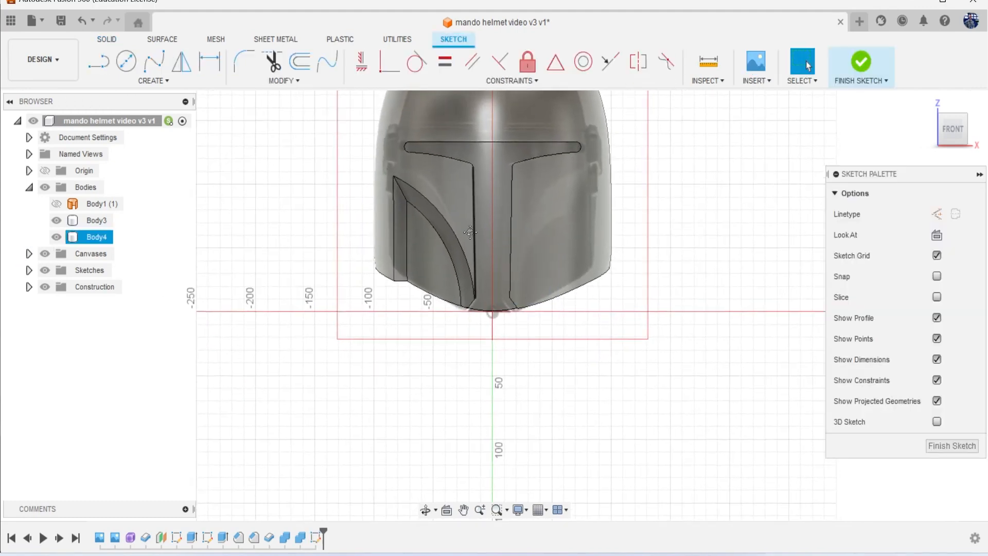
key(l)
scroll(436, 425, up, 5)
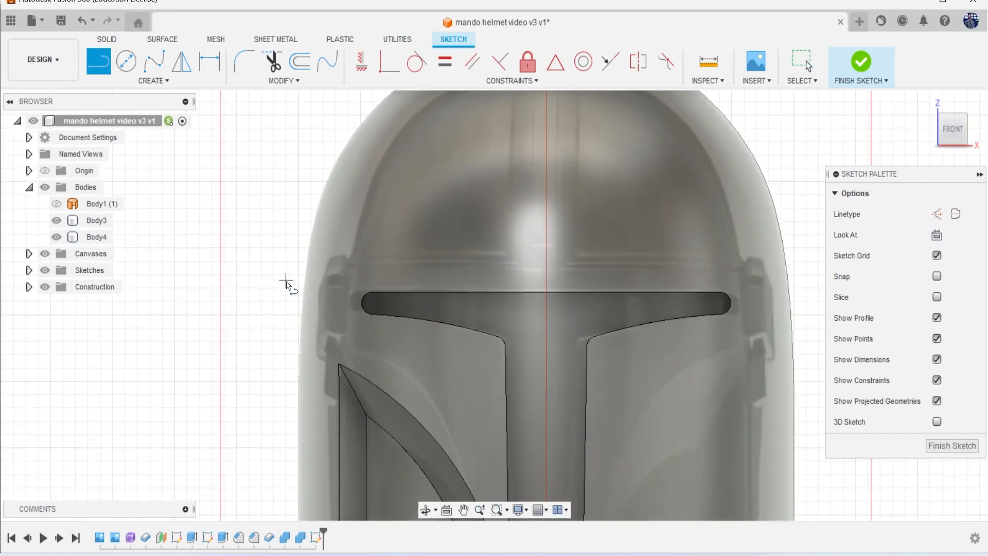
click(277, 268)
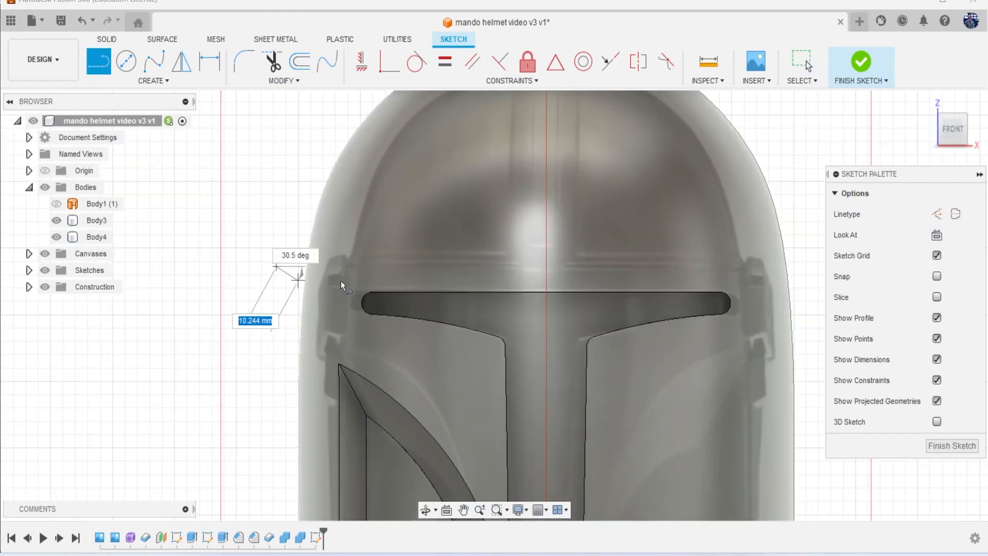
scroll(566, 278, down, 5)
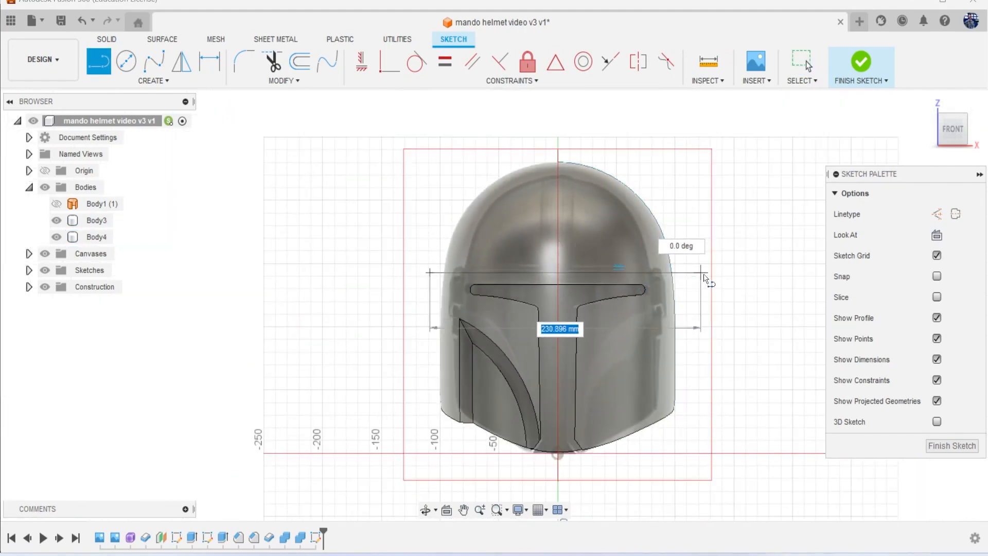
click(713, 273)
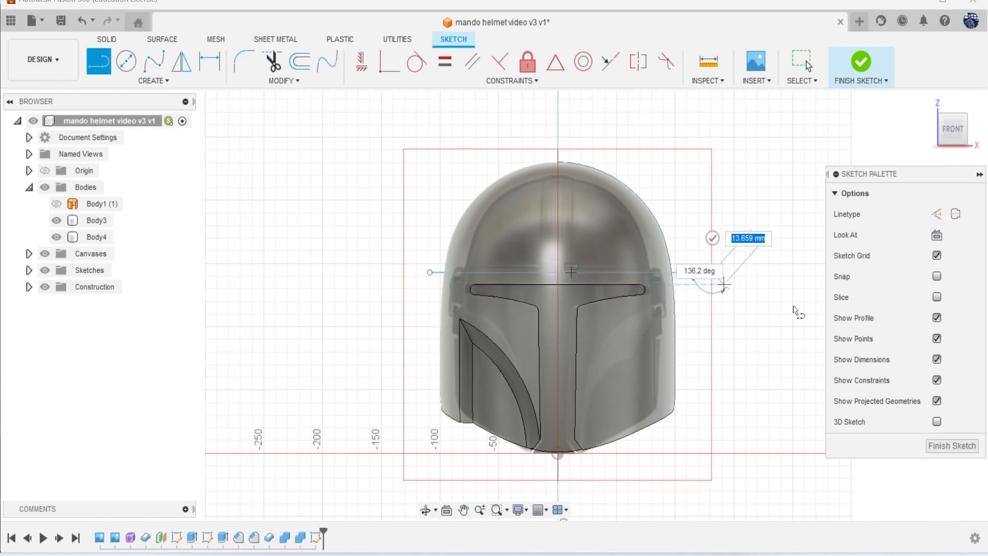
click(860, 61)
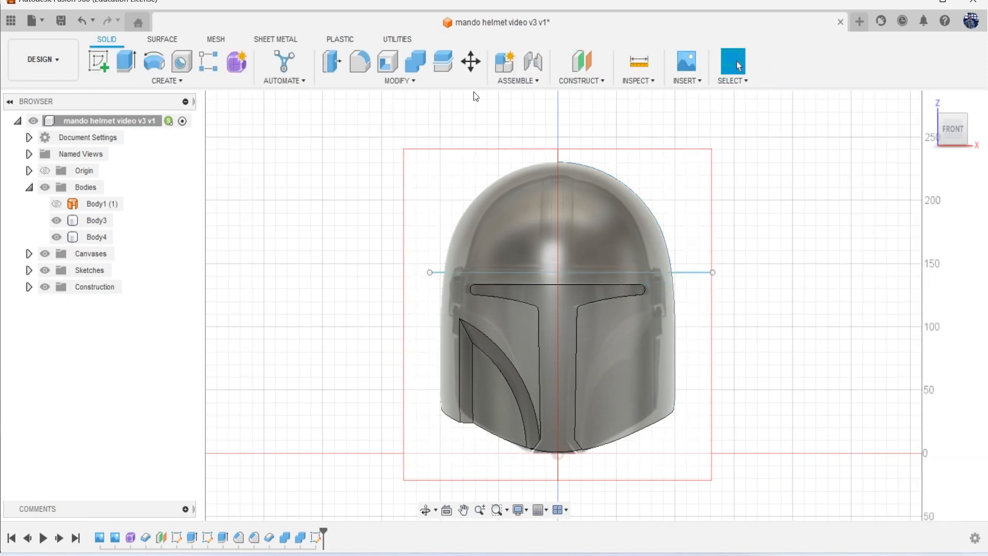
- Split the helmet shell Body4 along the horizontal sketch line above the visor, with the splitting tool extended
click(434, 67)
click(607, 185)
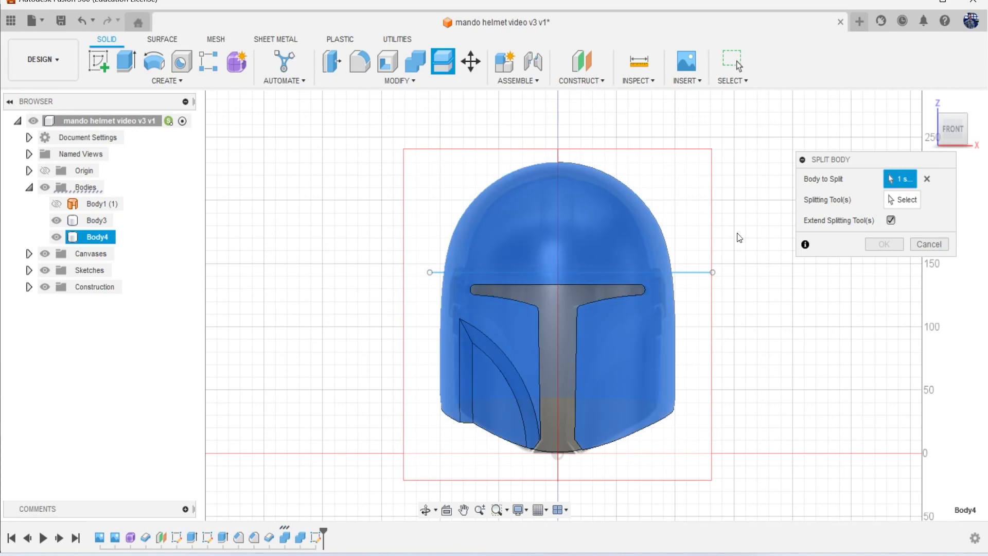
click(918, 199)
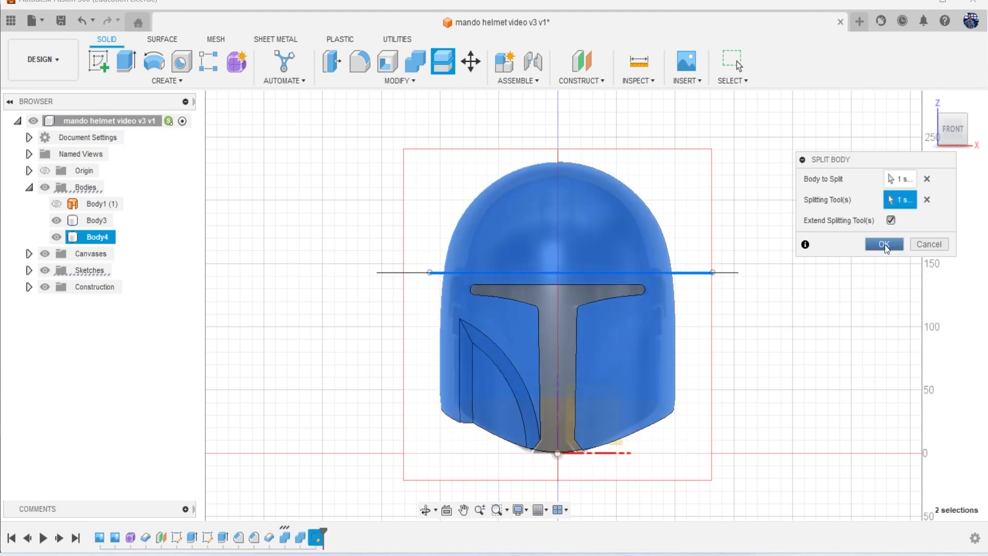
click(885, 245)
- Sketch a vertical line about 174 mm long on the side plane, just behind the helmet's centre, running through its lower section
drag(950, 133, 987, 132)
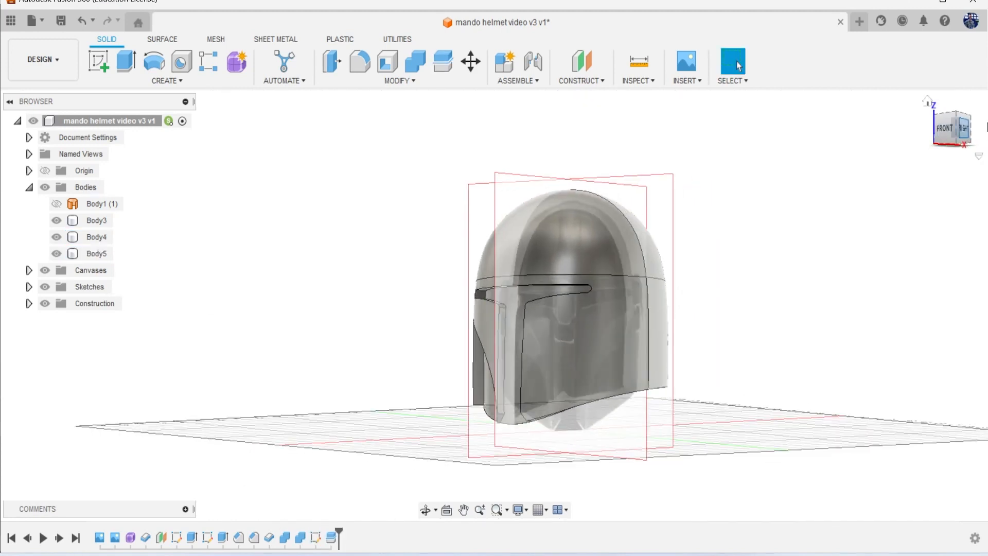
click(968, 132)
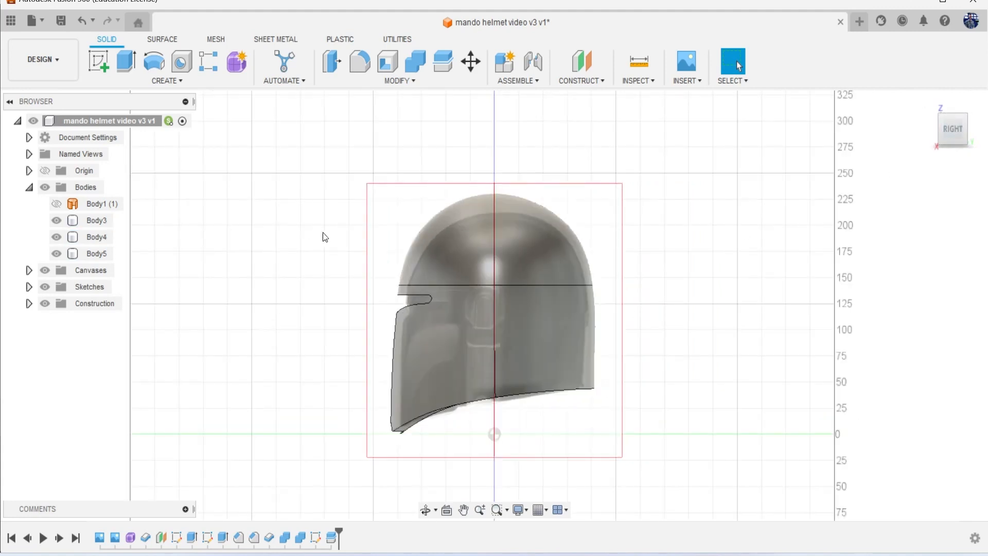
click(111, 63)
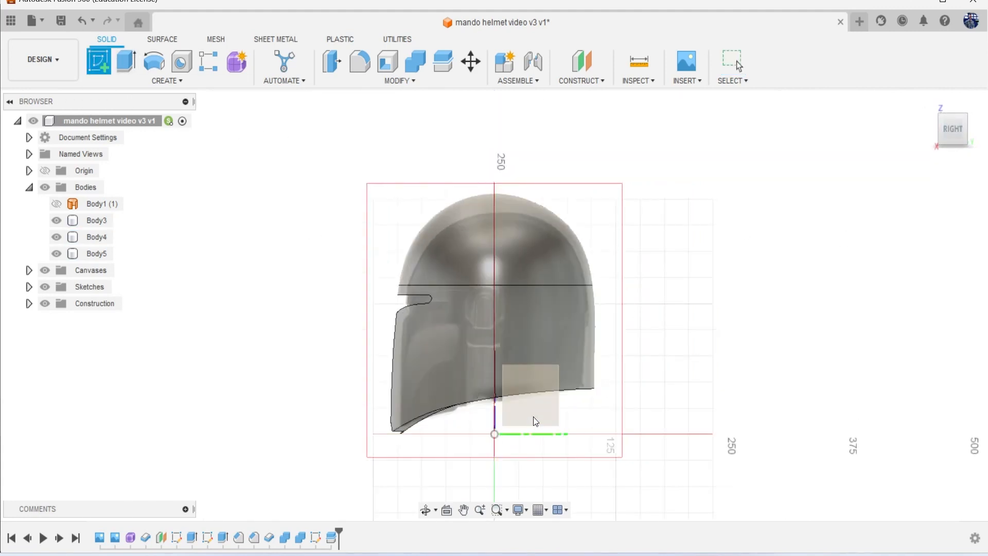
click(525, 397)
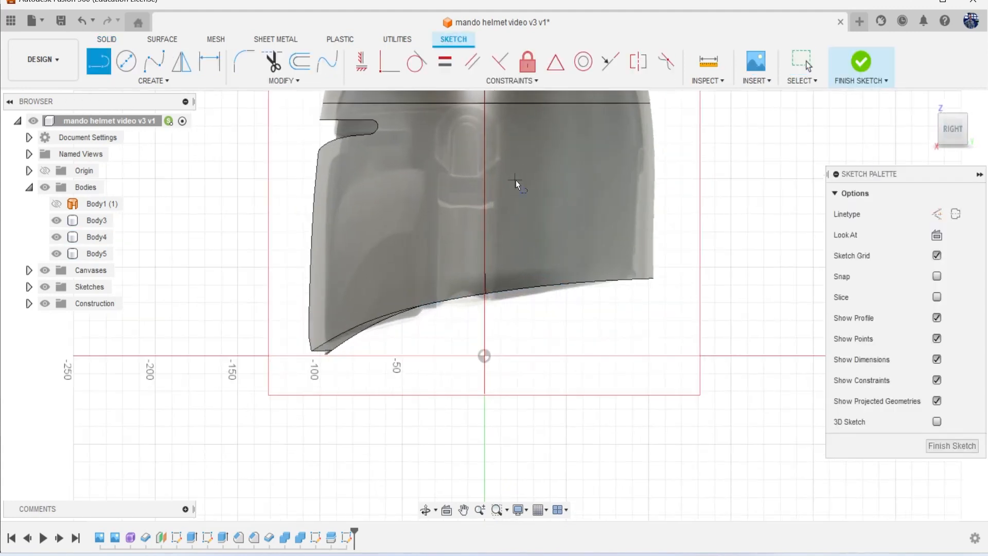
click(521, 235)
click(541, 509)
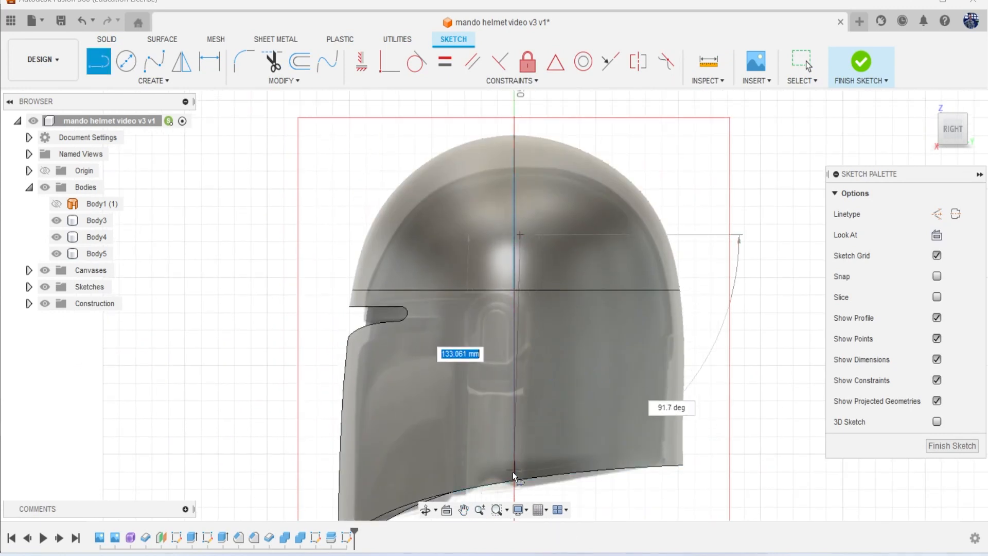
middle_drag(515, 493, 499, 372)
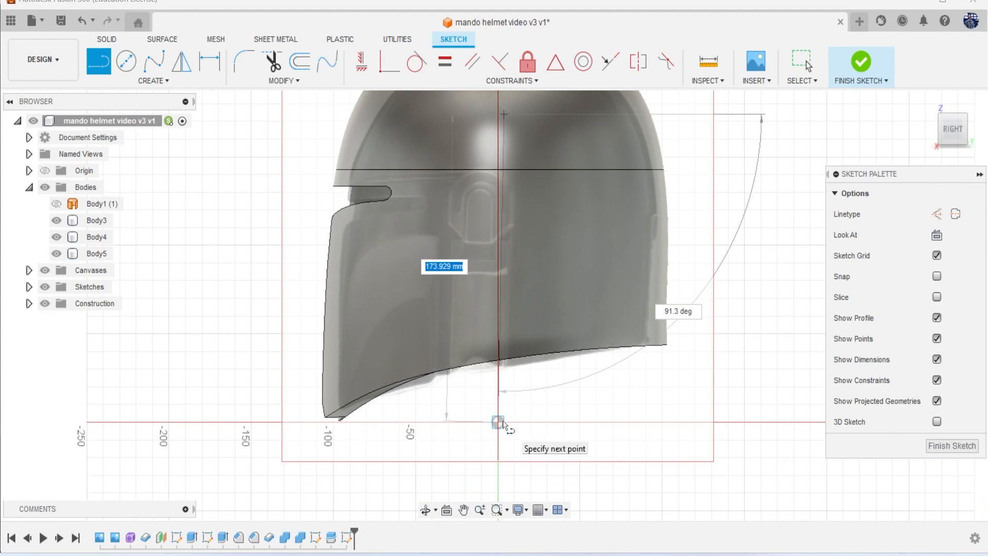
click(503, 422)
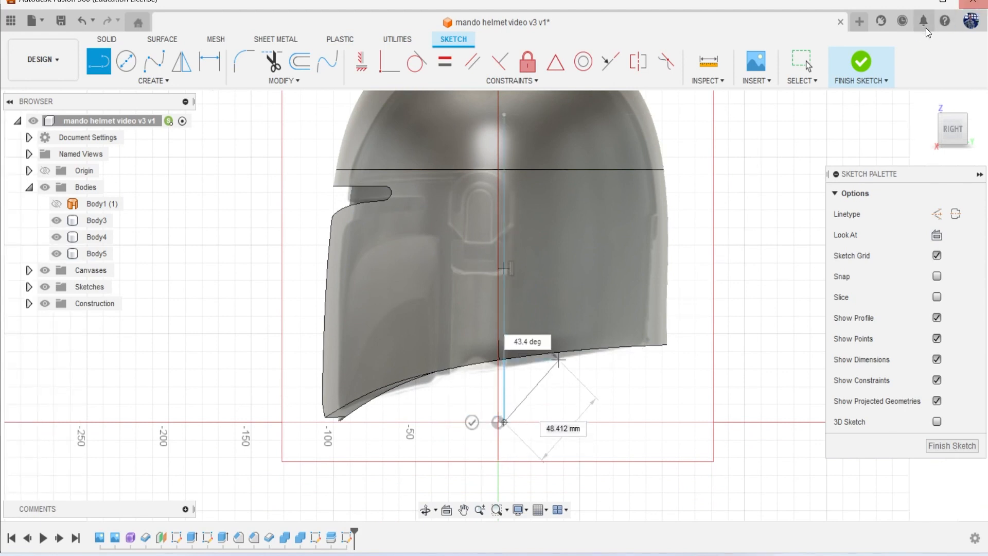
click(873, 61)
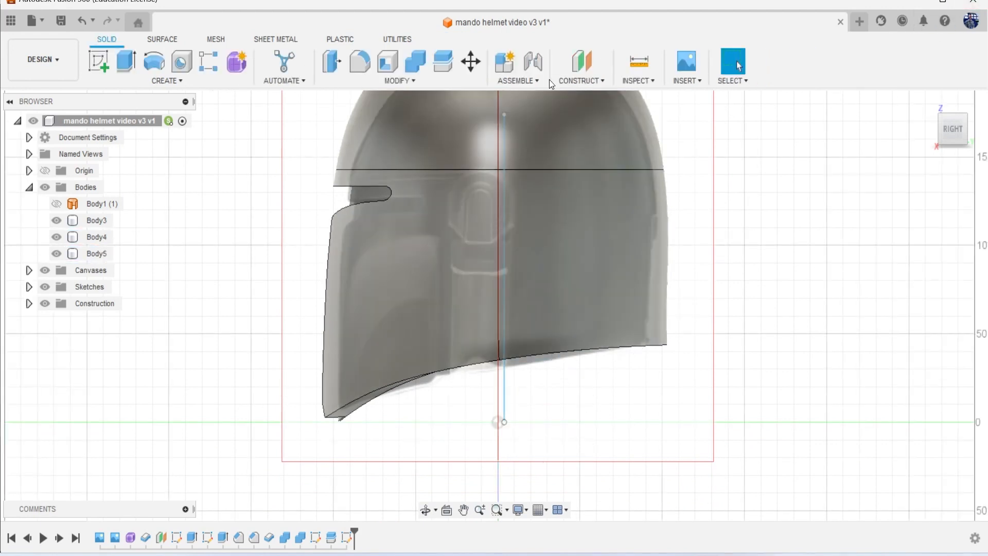
- Split the lower helmet section Body4 along the vertical sketch line, with the splitting tool extended
click(444, 69)
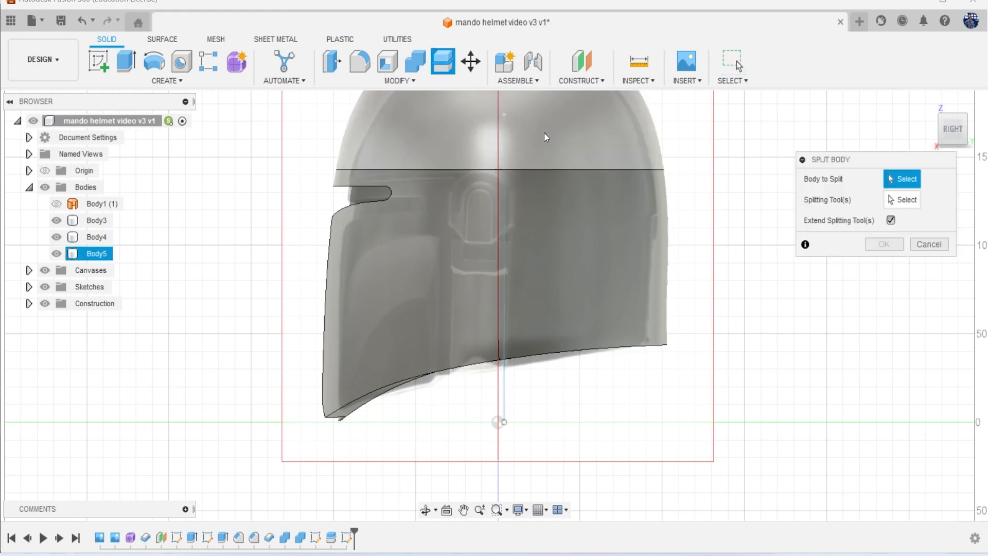
click(546, 205)
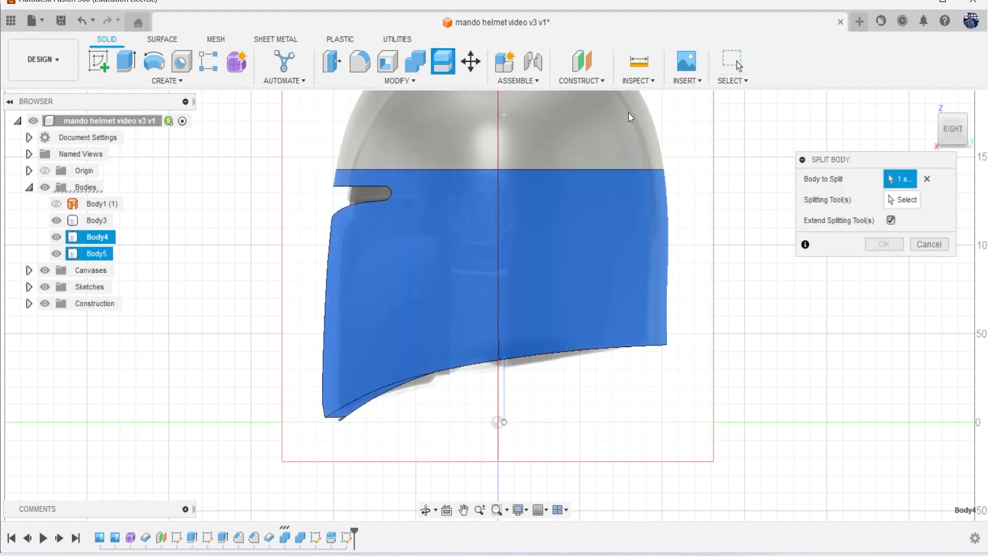
click(907, 201)
click(503, 137)
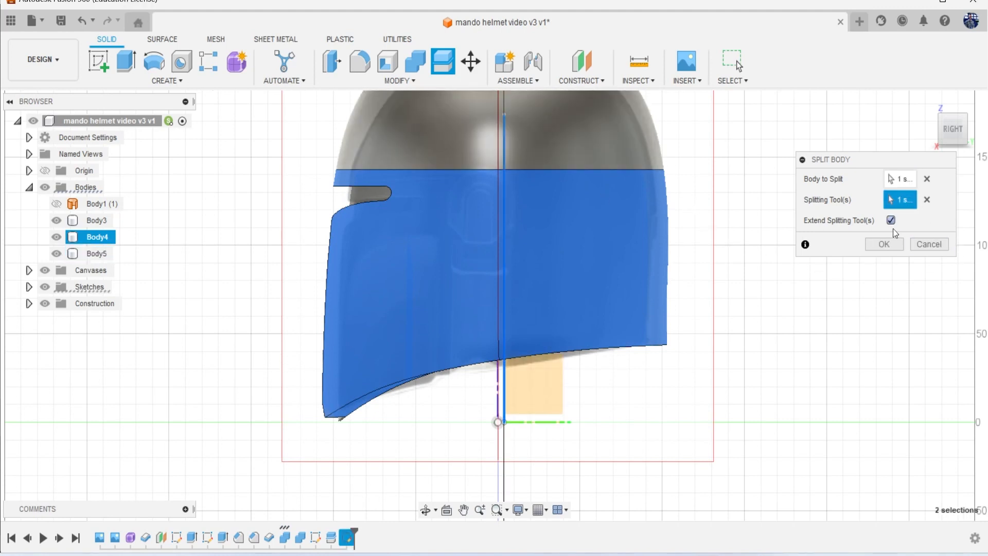
click(884, 244)
- Hide Body5, Body4, Body3 and the reference canvases so only the front visor section Body6 is shown
click(555, 171)
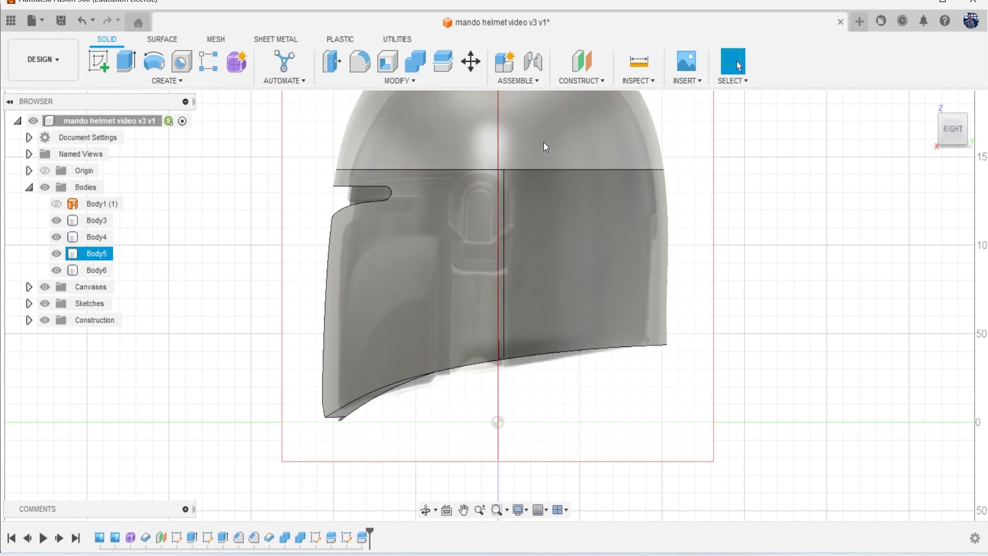
middle_drag(544, 142, 545, 164)
key(Escape)
click(57, 252)
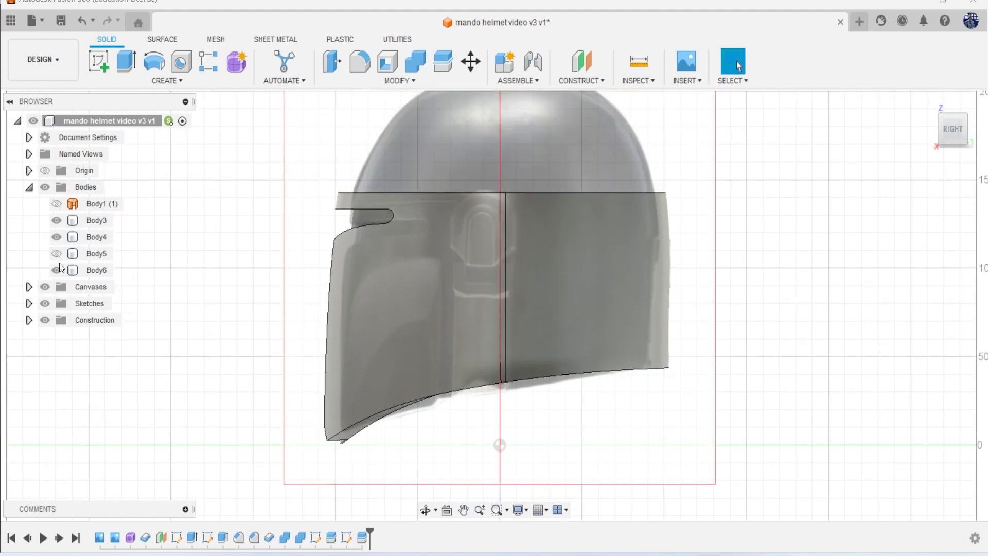
click(57, 237)
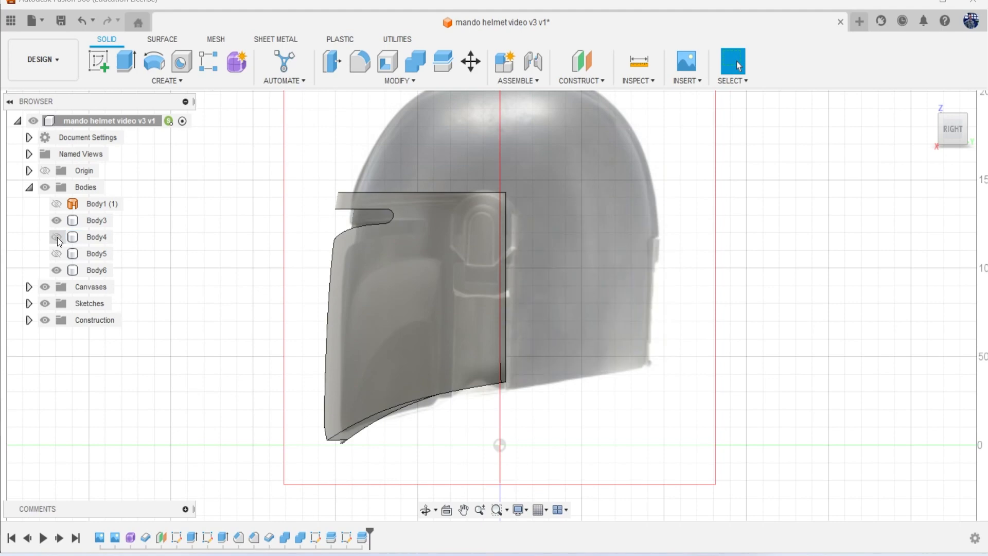
click(45, 287)
click(961, 136)
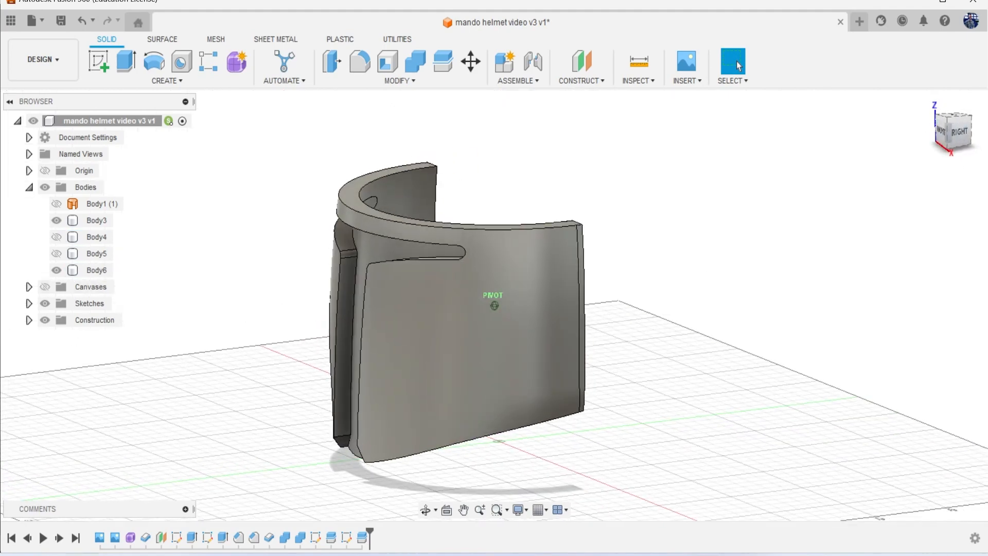
click(53, 221)
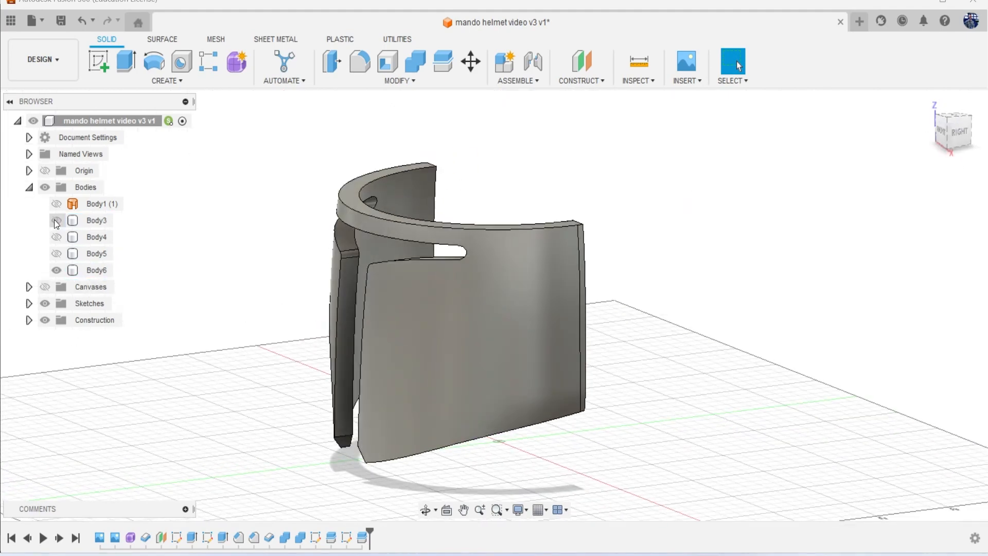
- Set up a pipe with a 10 mm square section along the upper outer edge of the front visor section
click(139, 82)
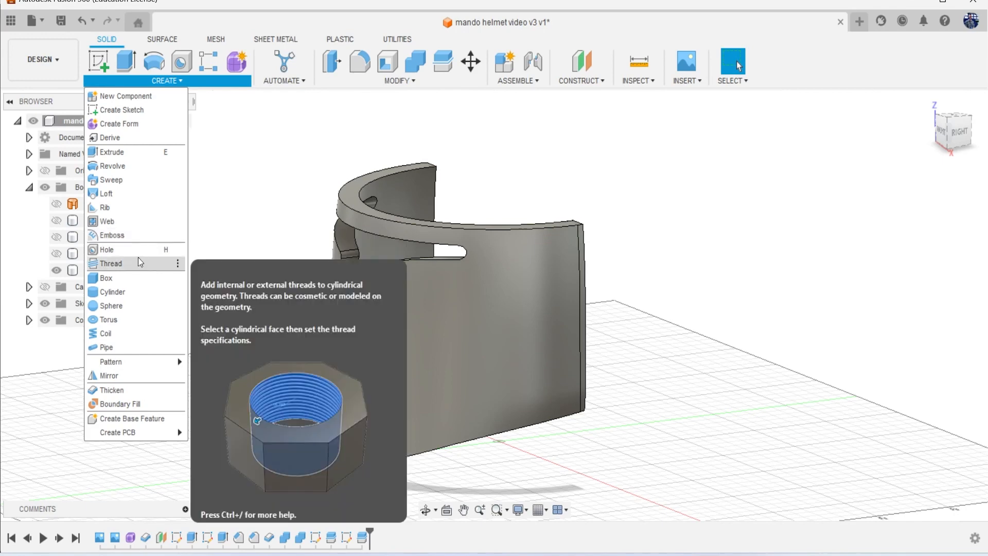
click(147, 348)
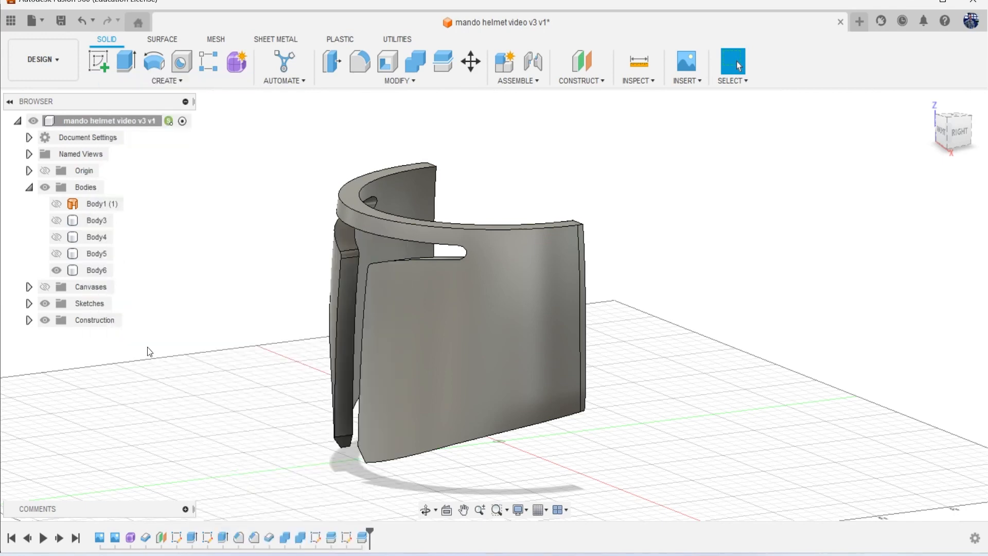
click(456, 233)
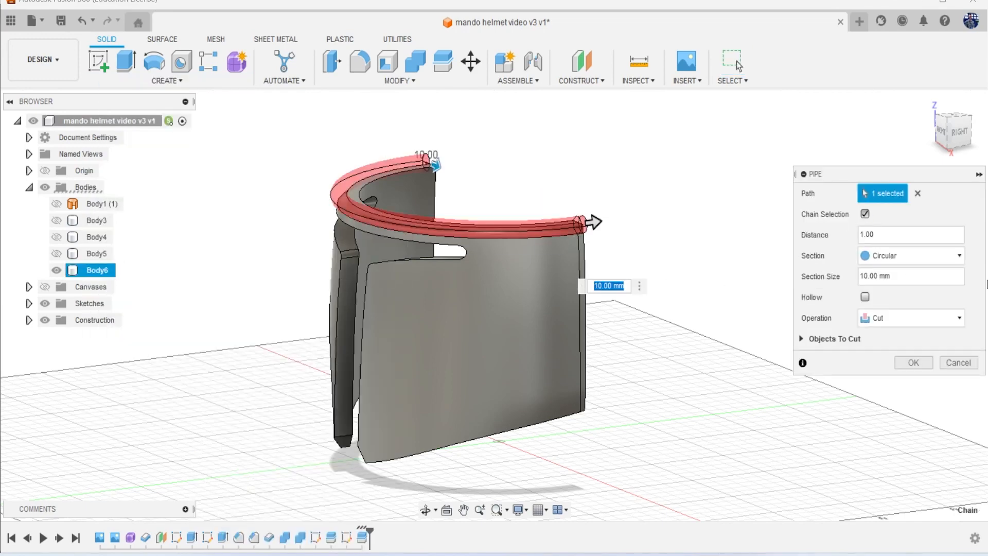
click(903, 255)
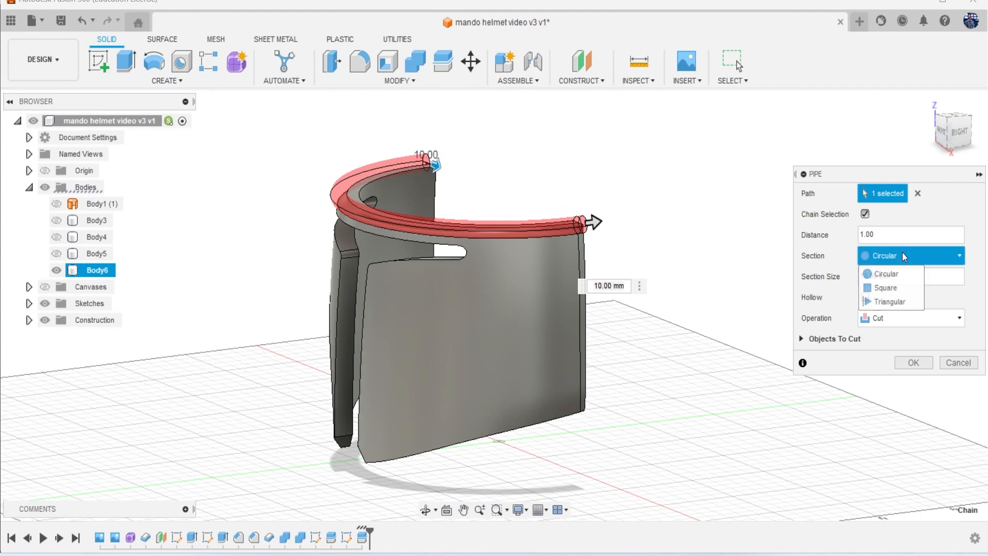
click(887, 287)
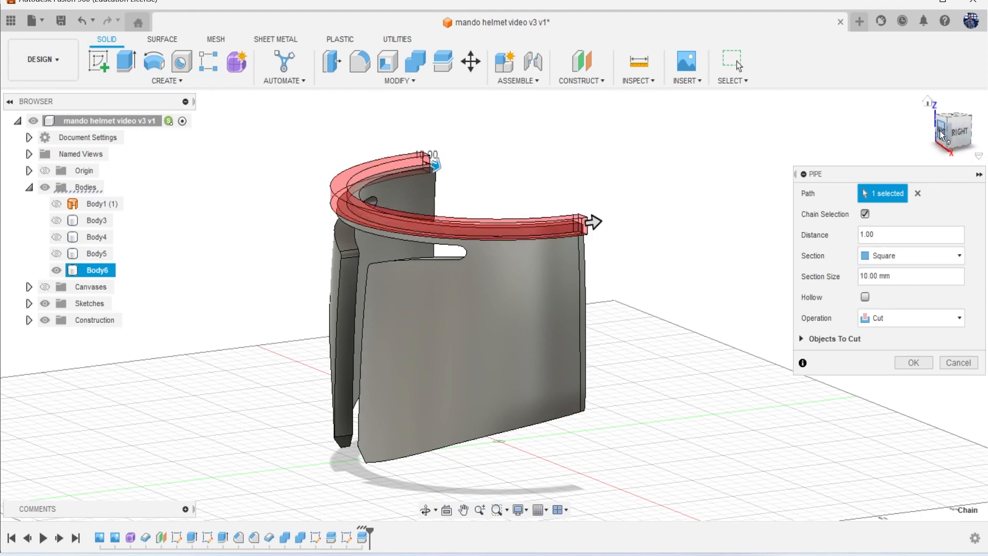
- Show the reference canvases, compare the pipe with them from the front, and create it as a new body
click(940, 130)
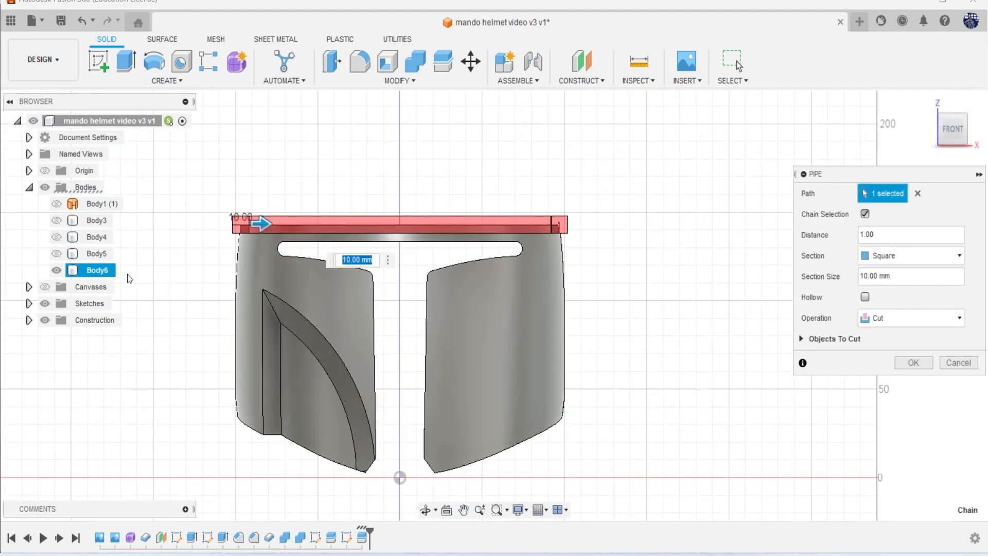
click(45, 286)
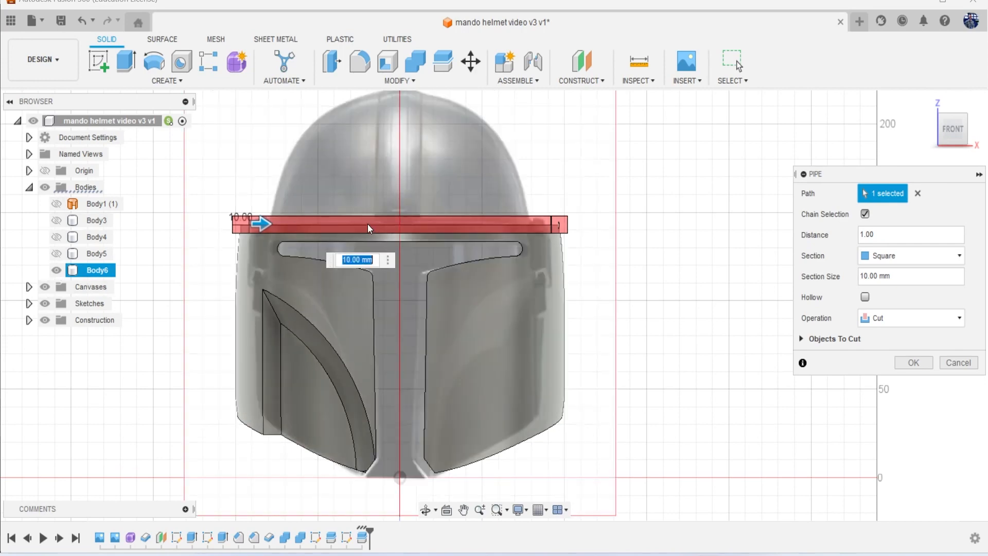
scroll(361, 224, up, 3)
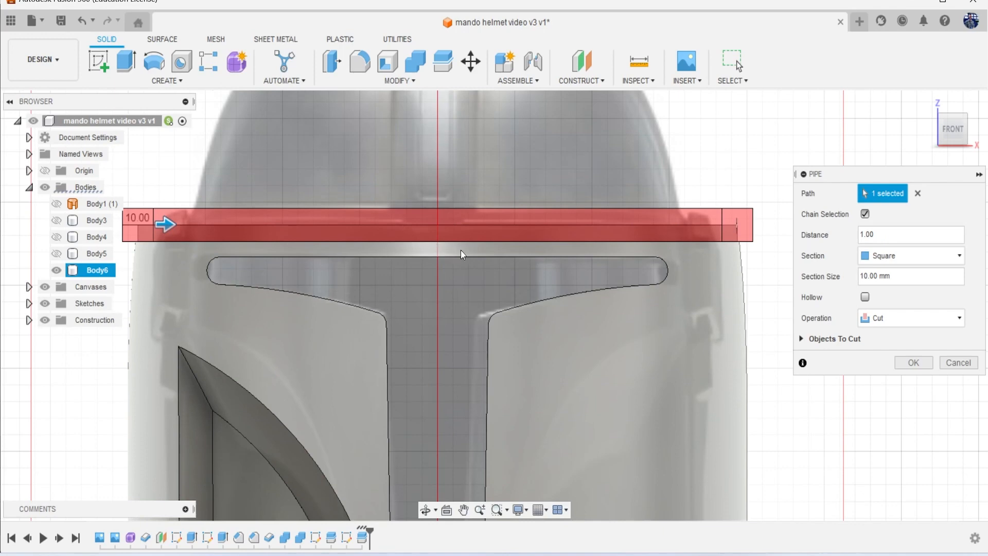
scroll(463, 251, down, 3)
click(919, 321)
click(895, 362)
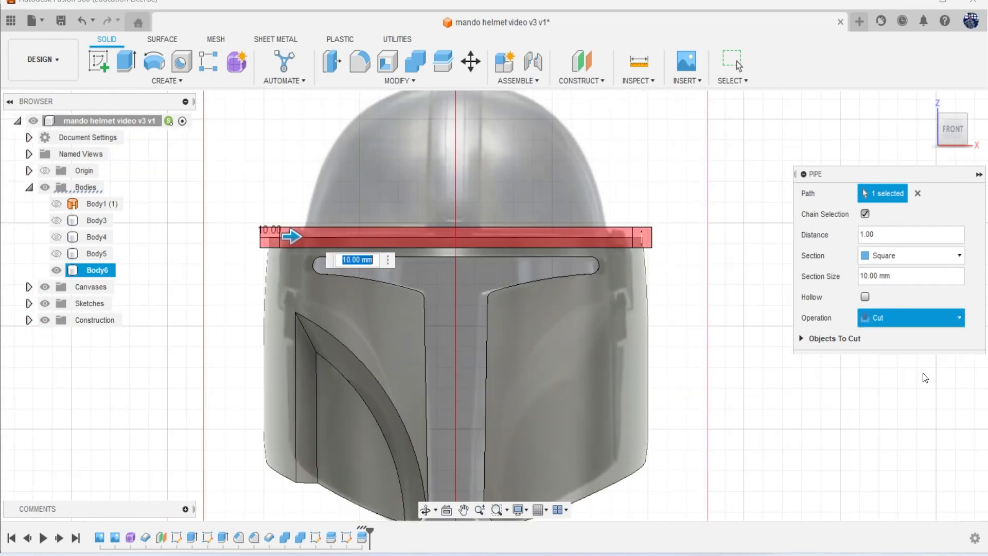
click(913, 345)
- Offset the outer front face of the brow band Body7 inward by -2.336 mm
click(957, 135)
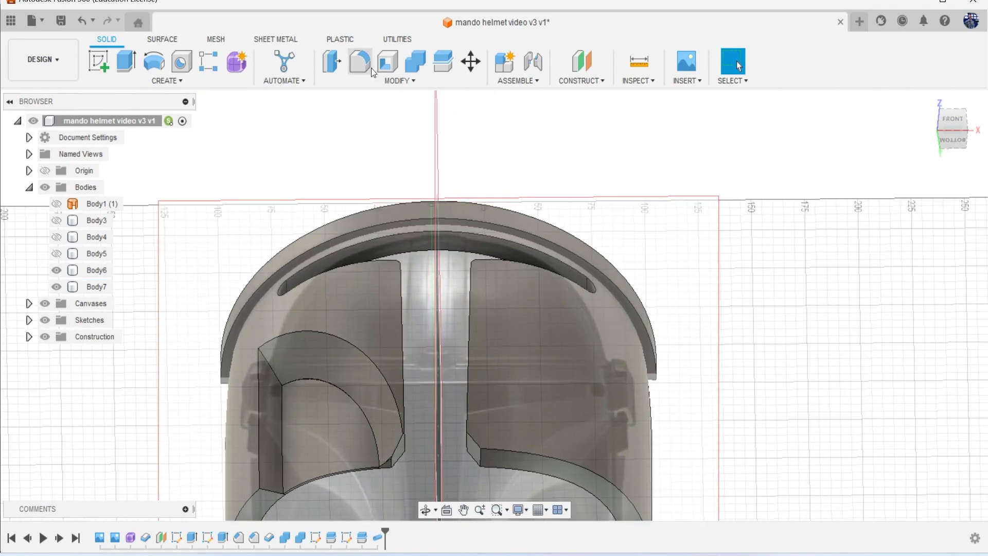
click(332, 61)
scroll(458, 223, up, 2)
click(458, 226)
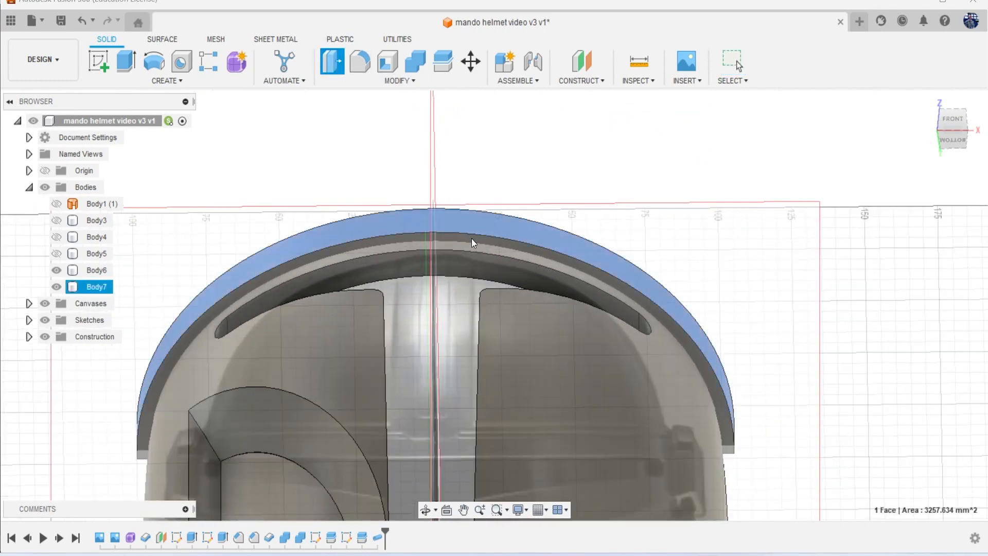
drag(462, 220, 459, 224)
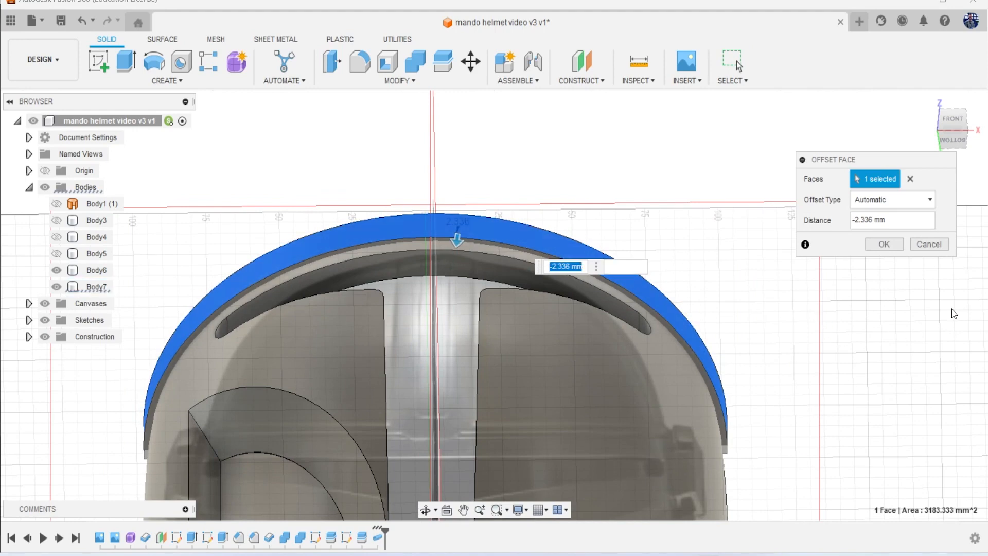
click(887, 247)
- Hide the reference canvases and the front visor section Body6 so only the brow band is shown
scroll(878, 315, down, 4)
mouse_move(955, 125)
mouse_down()
mouse_move(927, 188)
mouse_move(863, 226)
mouse_up()
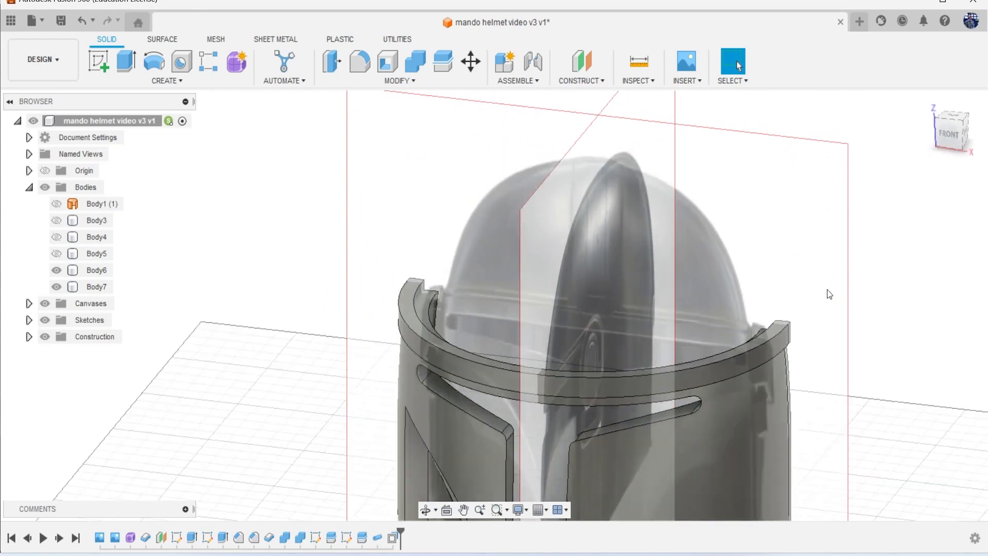
middle_drag(383, 458, 329, 400)
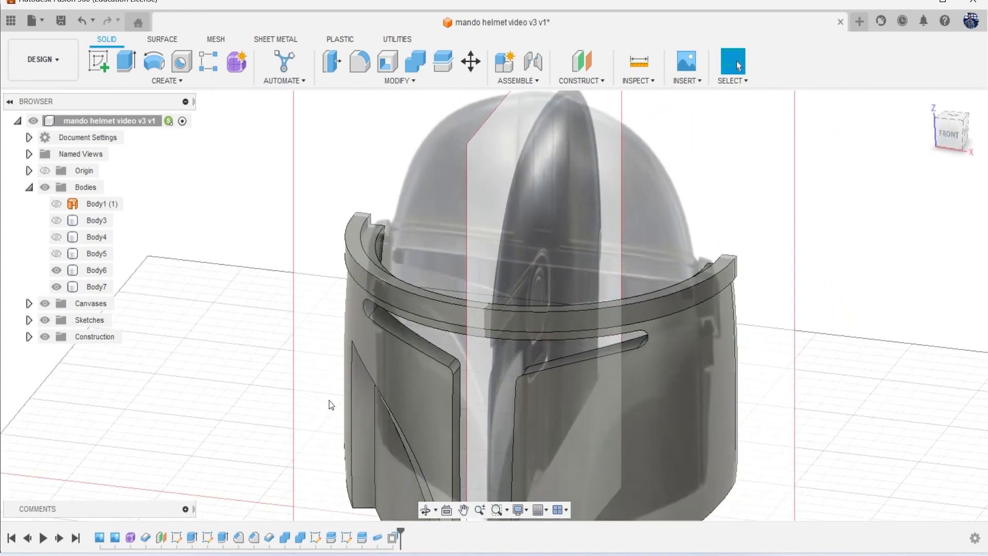
click(45, 304)
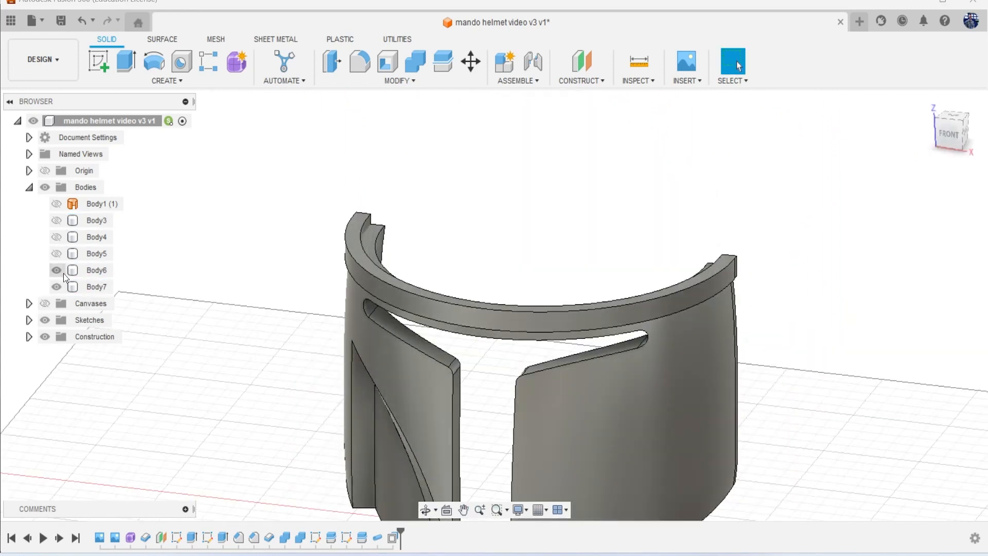
click(57, 270)
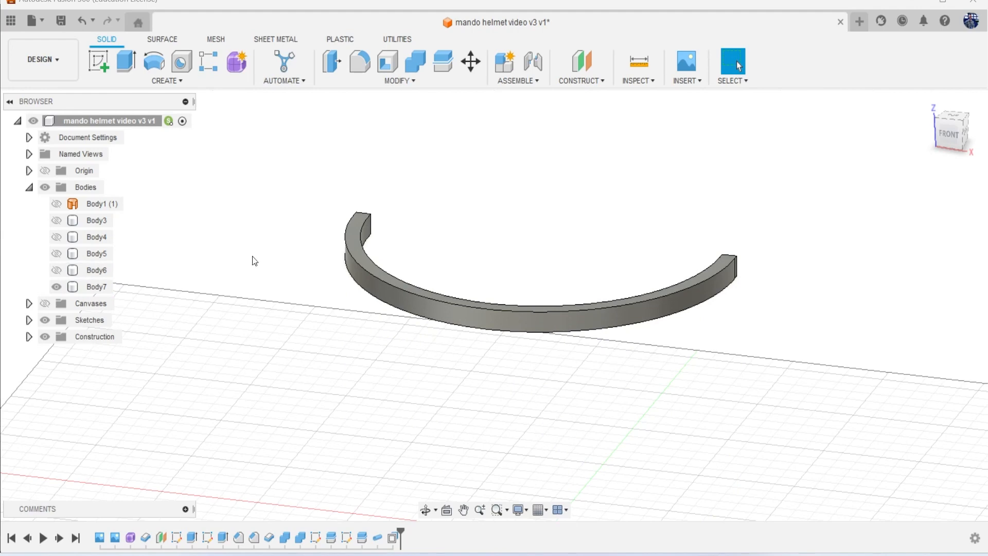
- Fillet the outer front faces of the brow band Body7 with a 3.069 mm radius
click(358, 62)
scroll(471, 327, up, 2)
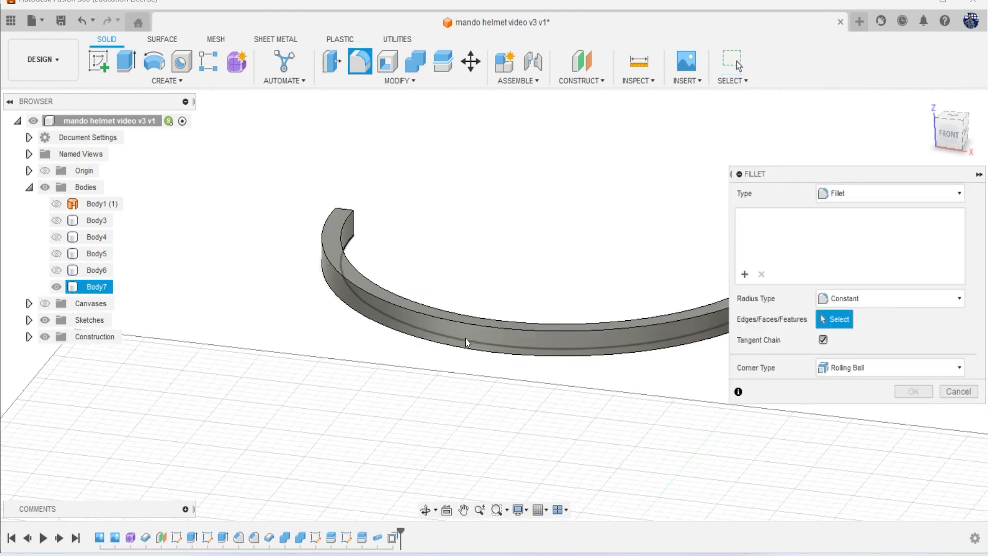
click(459, 340)
middle_drag(682, 322, 457, 325)
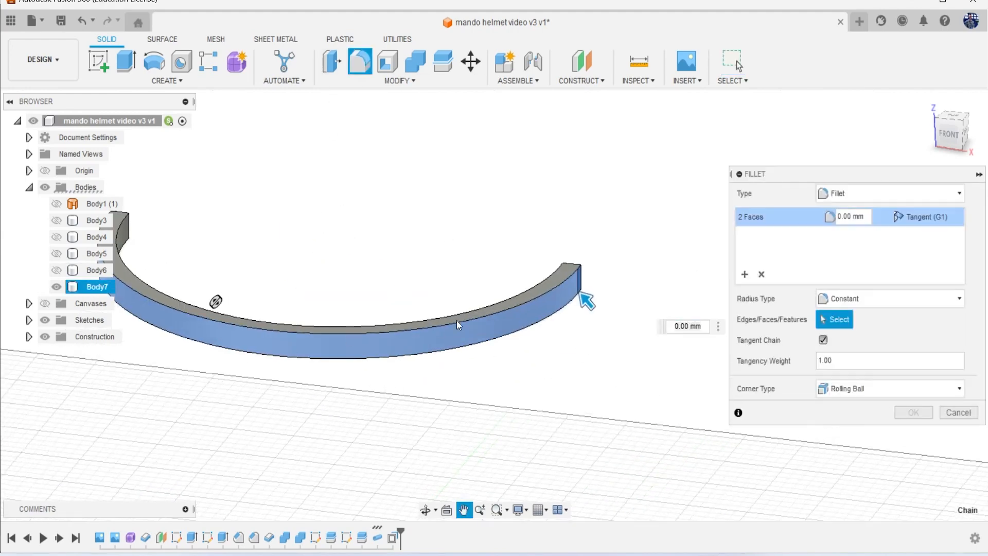
drag(589, 302, 585, 301)
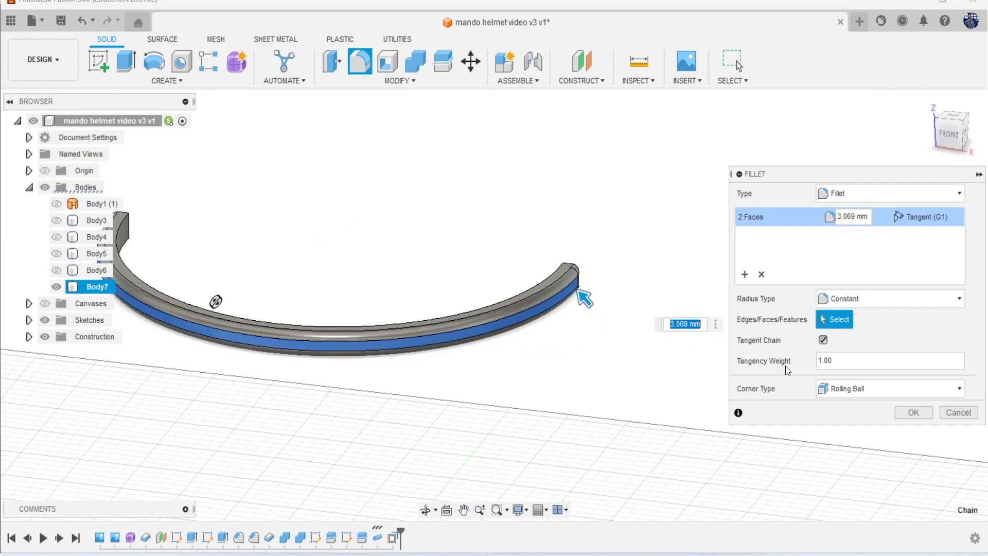
click(914, 412)
scroll(376, 273, down, 2)
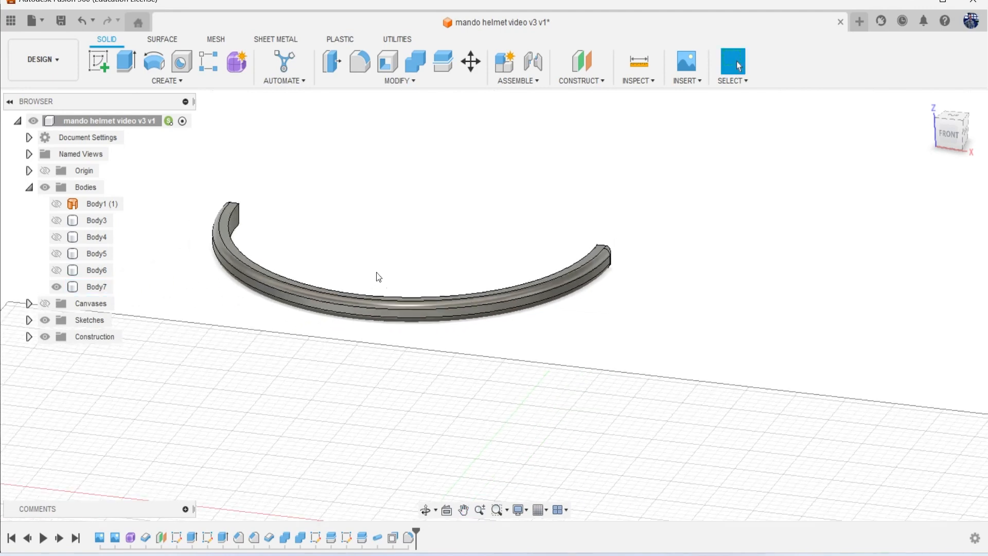
- Show the solid helmet bodies Body3, Body4, Body5 and Body6 again together with the brow band
click(59, 269)
click(58, 255)
click(57, 254)
click(57, 238)
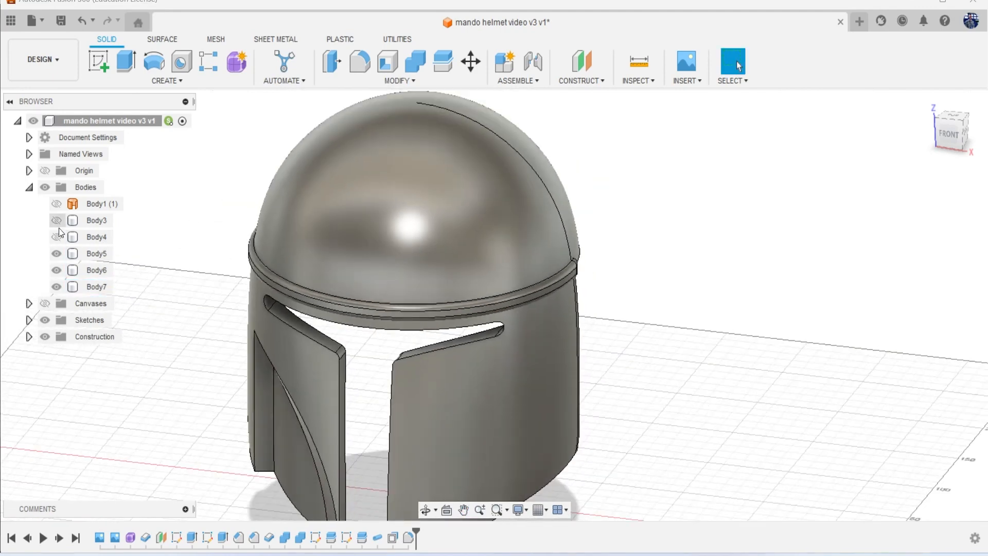
click(57, 221)
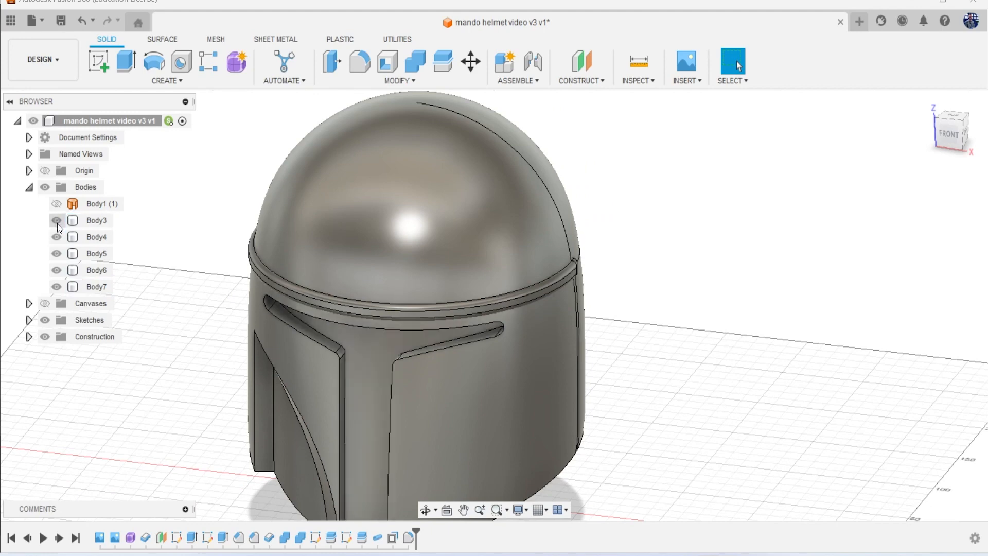
- Sketch a vertical centre line about 266 mm long on the front plane, from the origin up past the dome, and finish the sketch
drag(953, 148, 983, 129)
click(956, 134)
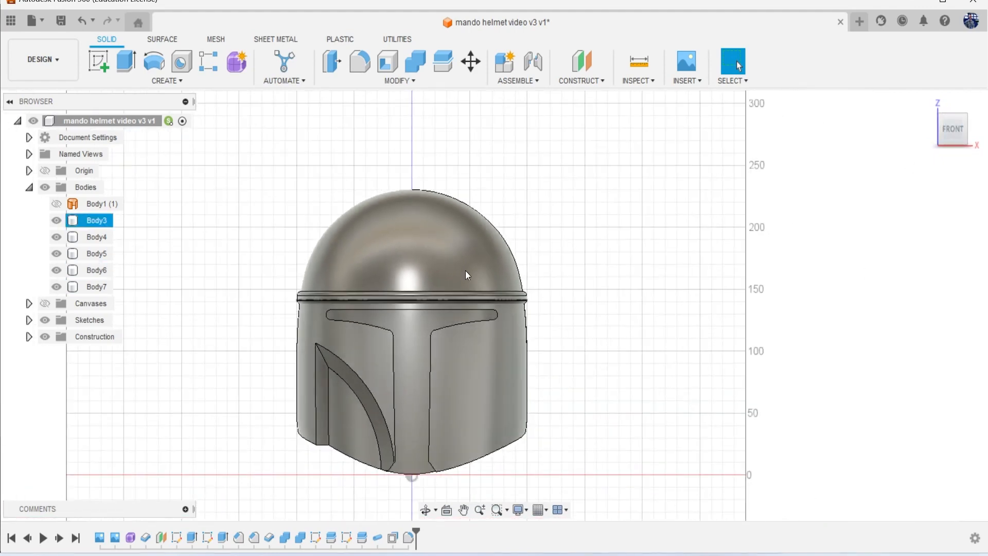
click(105, 65)
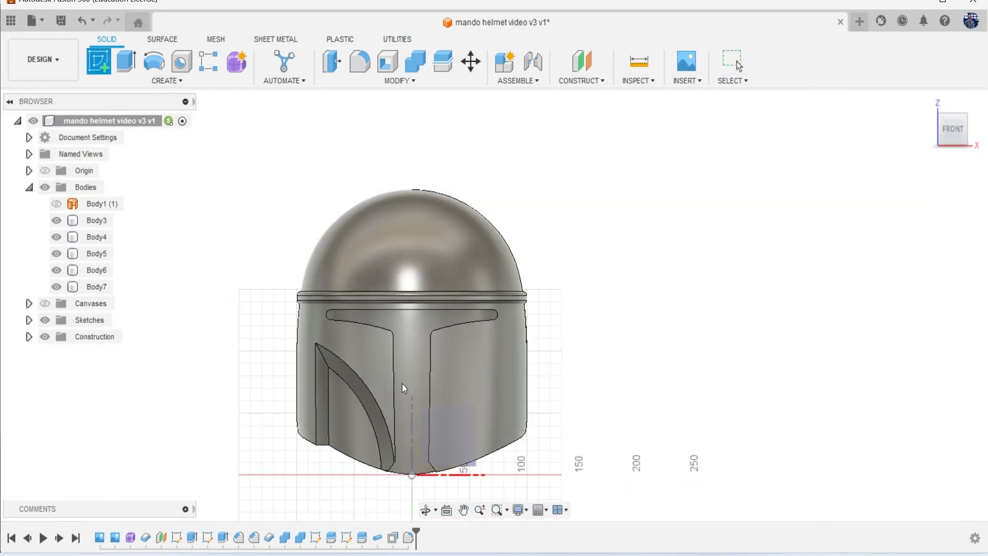
click(452, 434)
key(l)
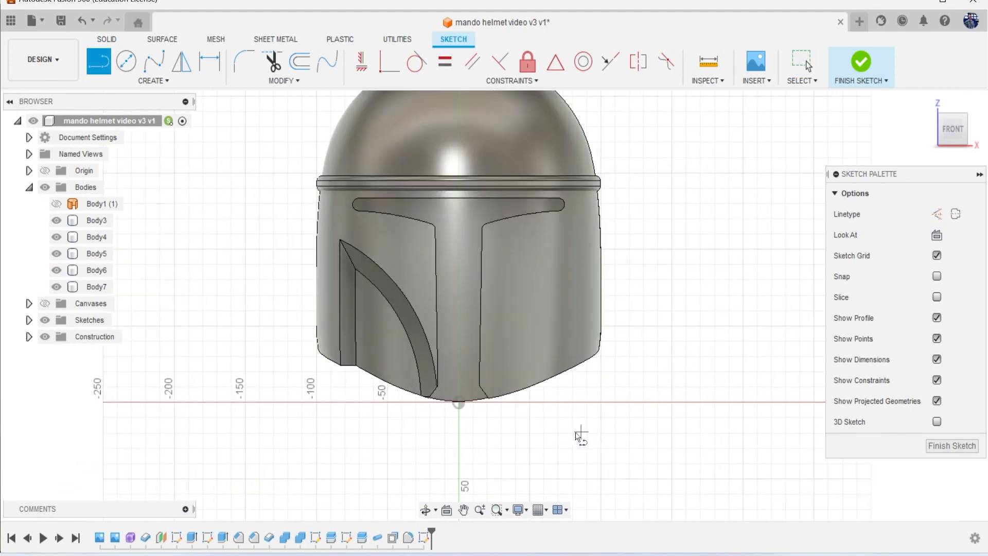
click(459, 404)
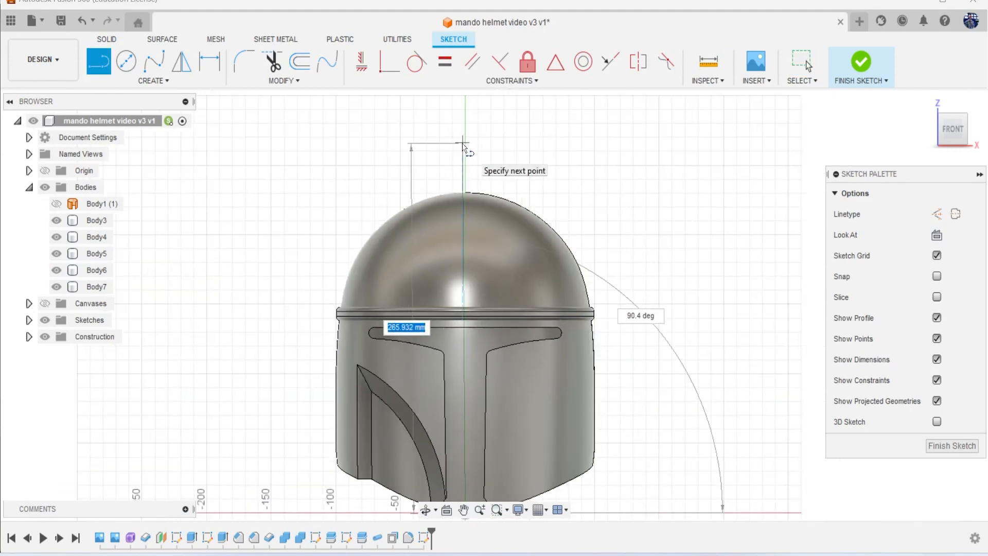
click(465, 143)
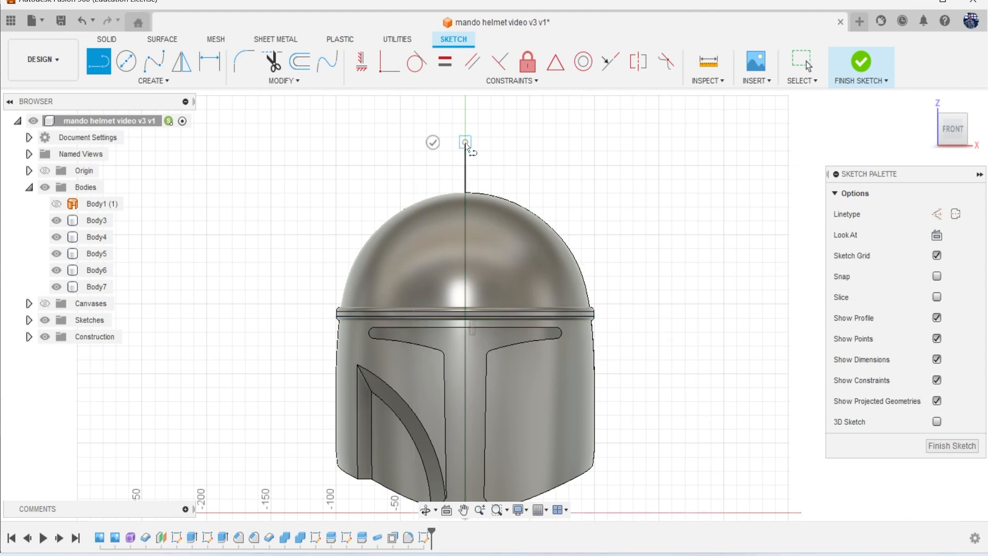
click(867, 63)
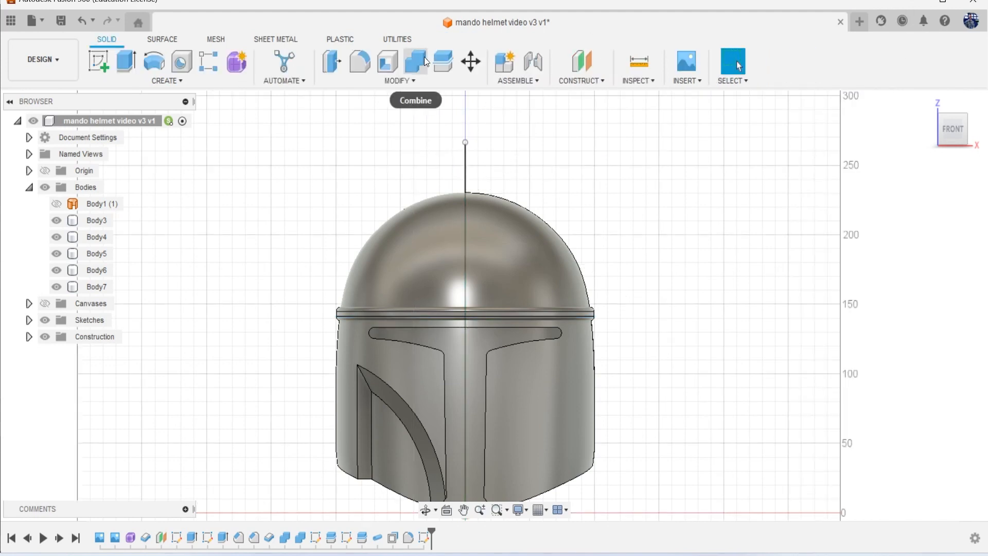
- Try splitting the dome Body5 along the vertical sketch line, inspect it from the rear side, and undo the split
click(441, 61)
click(517, 239)
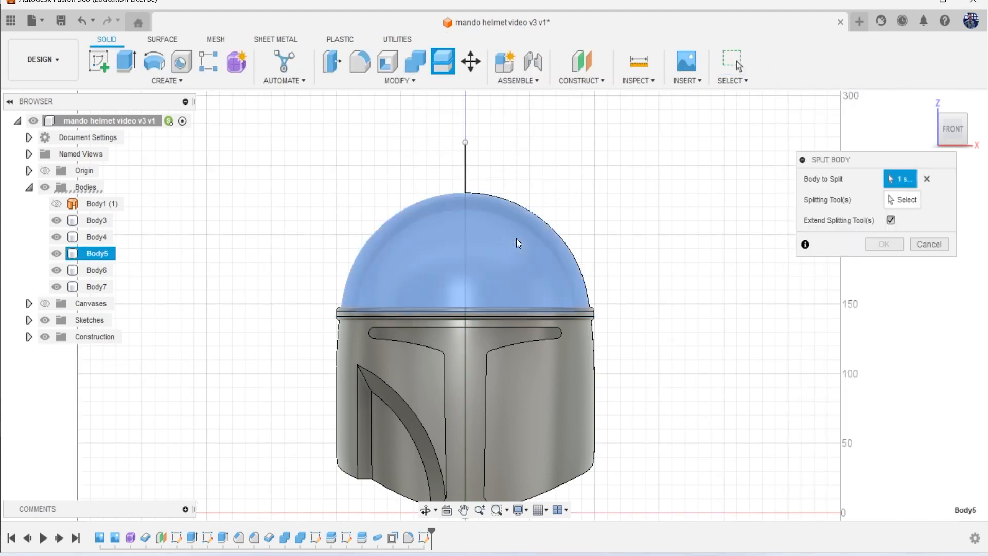
click(893, 201)
click(466, 175)
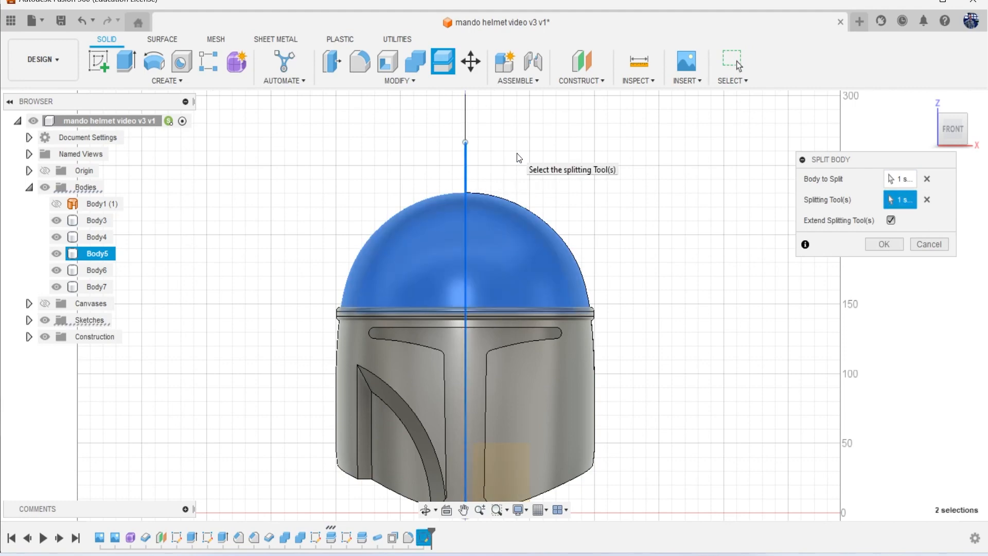
click(885, 245)
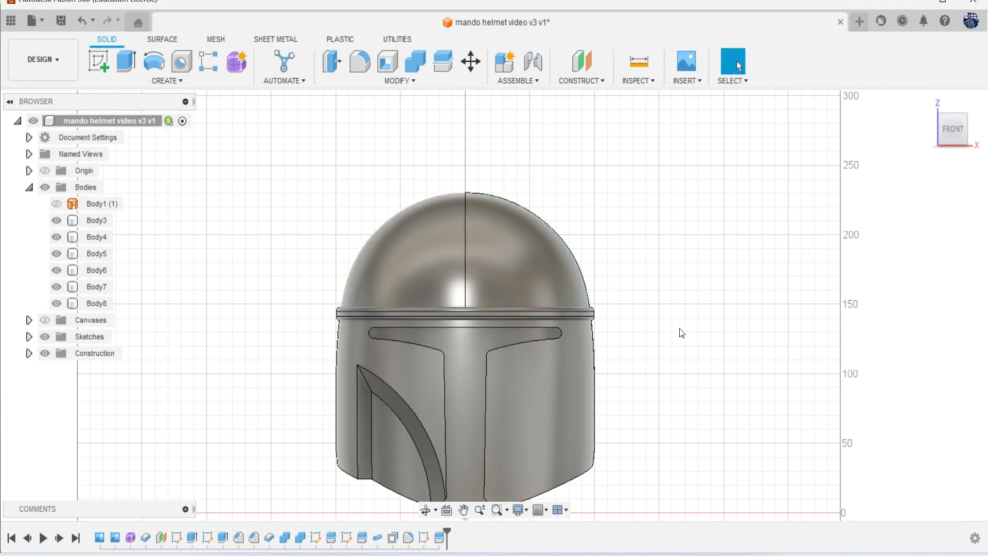
middle_drag(680, 334, 652, 269)
mouse_move(494, 305)
shift+middle_down()
mouse_move(617, 280)
mouse_move(605, 284)
shift+middle_up()
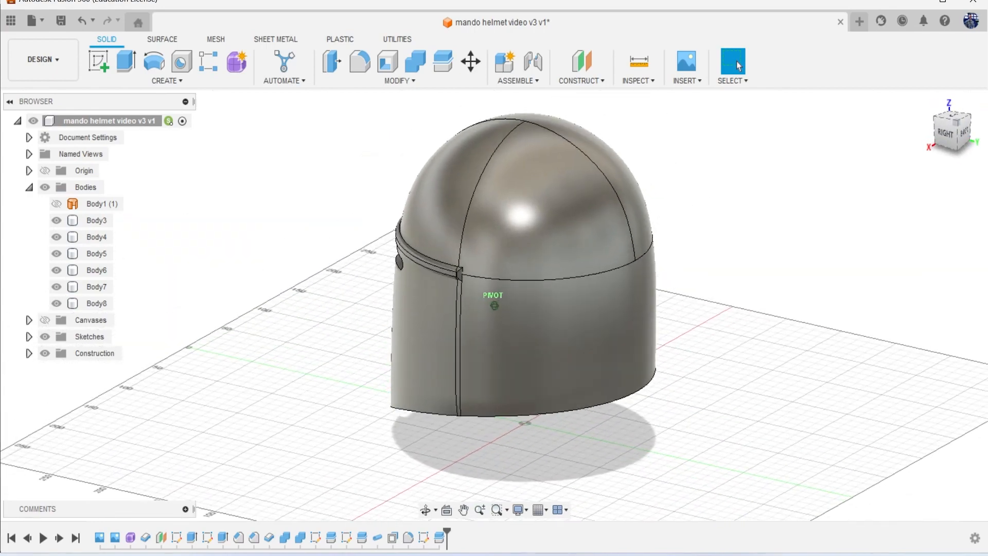
click(456, 290)
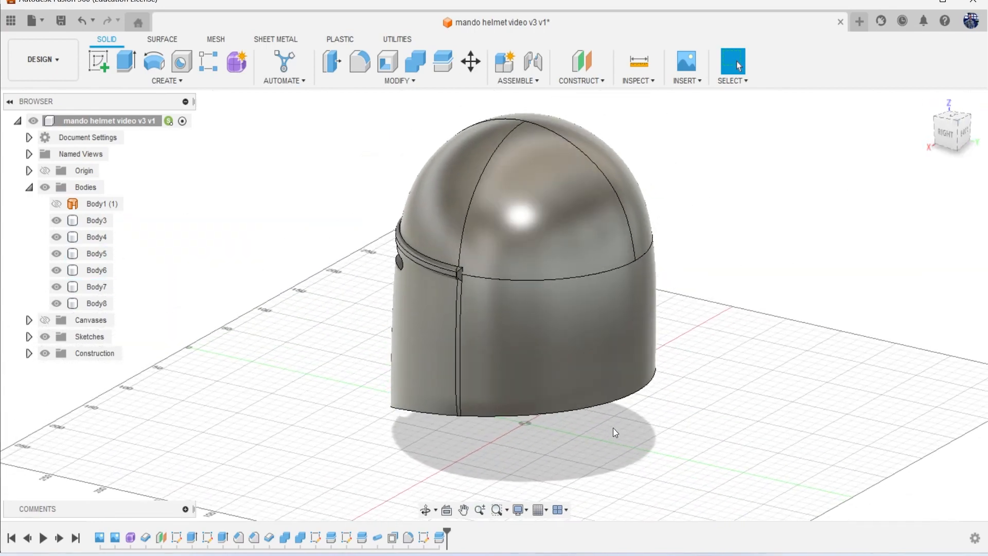
key(ctrl+z)
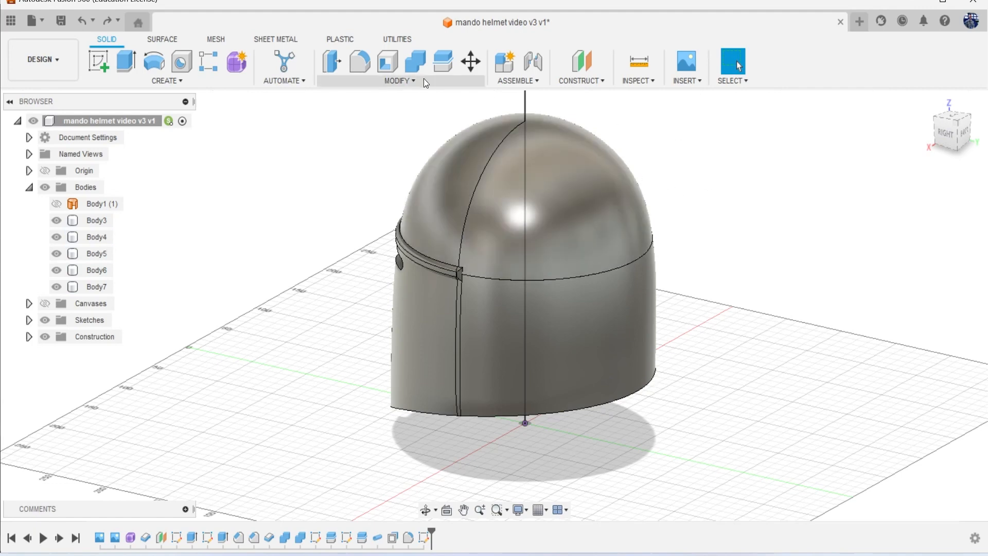
- Join the lower rear shell Body4 to the dome Body5 with Combine
click(420, 65)
click(567, 205)
click(603, 321)
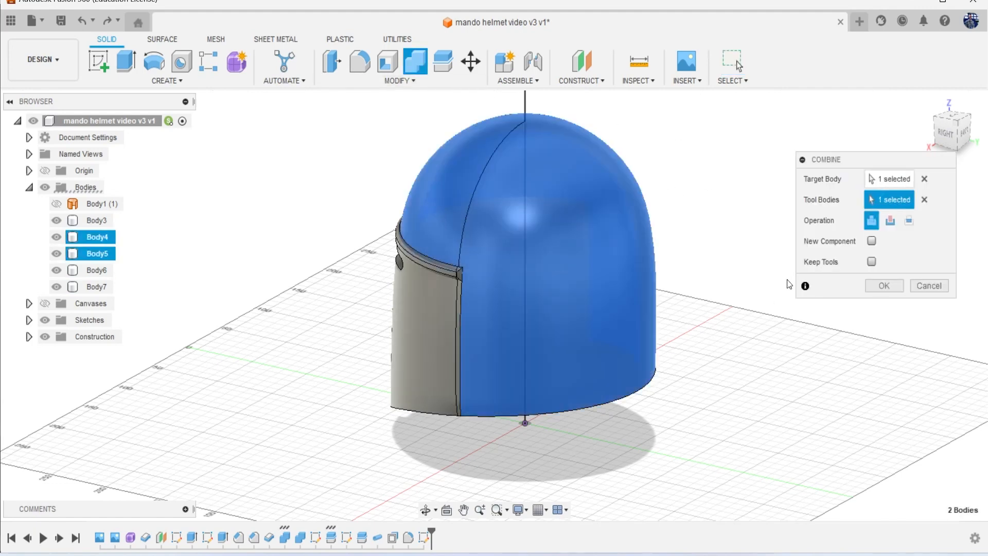
click(900, 286)
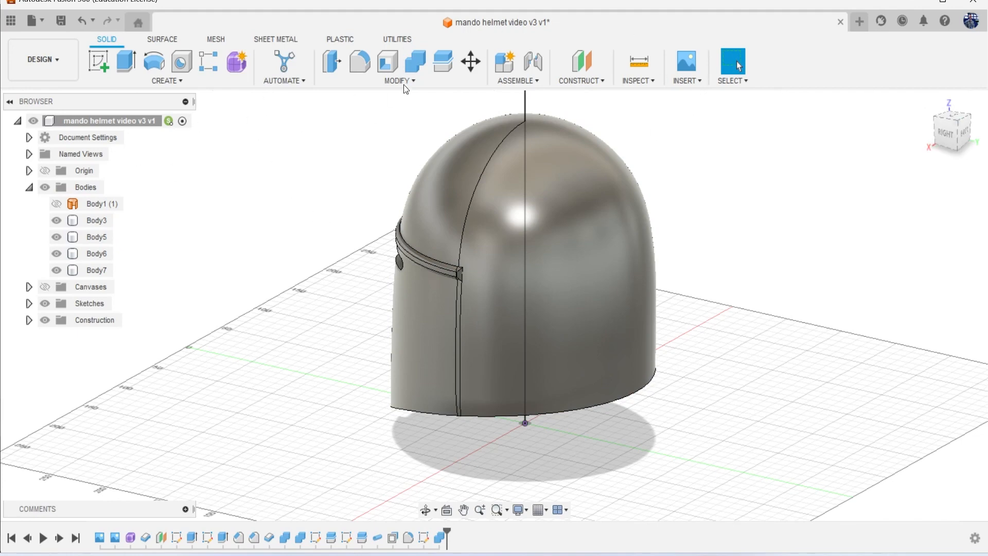
- Split the combined dome and rear shell Body5 in half using the vertical sketch line
click(443, 62)
click(468, 174)
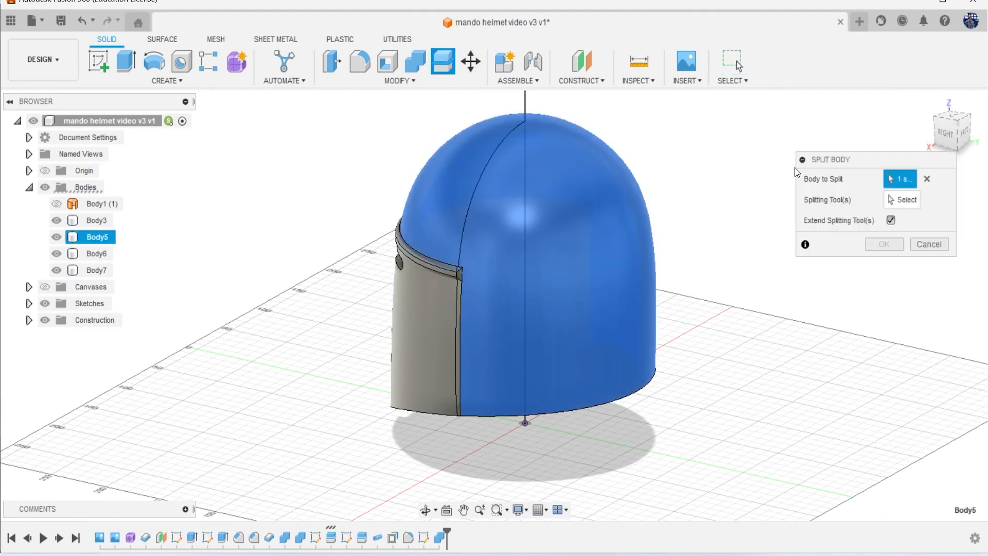
click(900, 200)
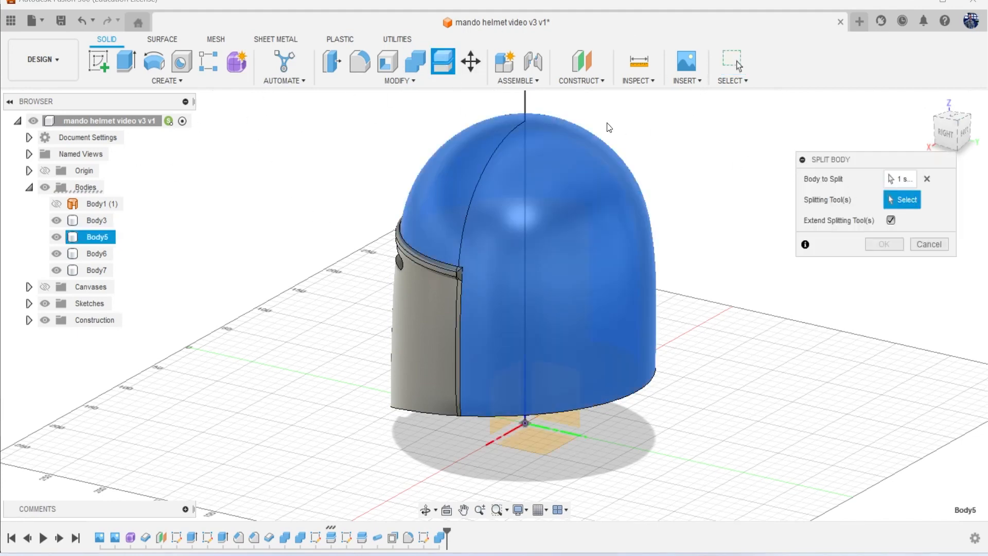
click(524, 106)
click(883, 244)
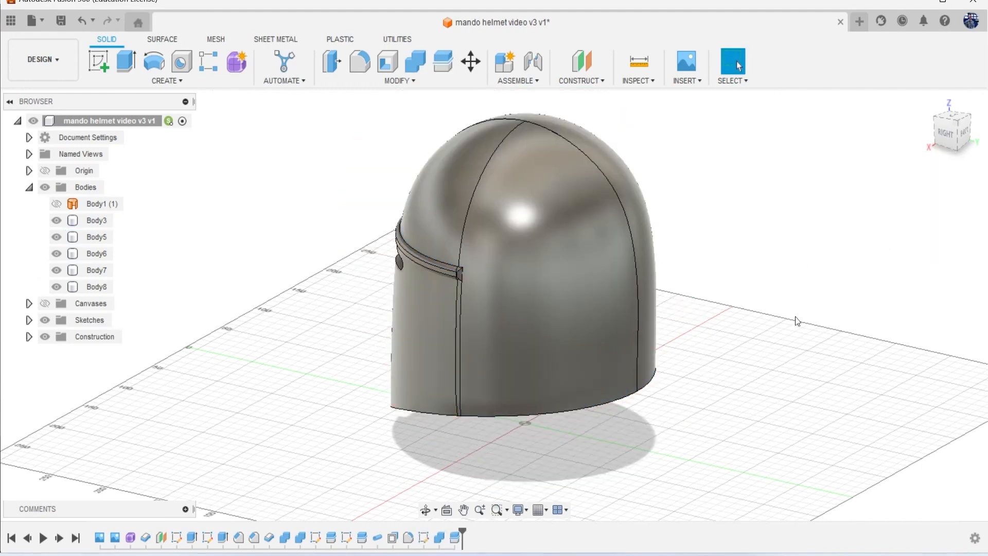
- Hide Body3, Body5, Body6 and Body7 so only the half shell Body8 is shown, with its cut face in view
click(57, 221)
click(56, 237)
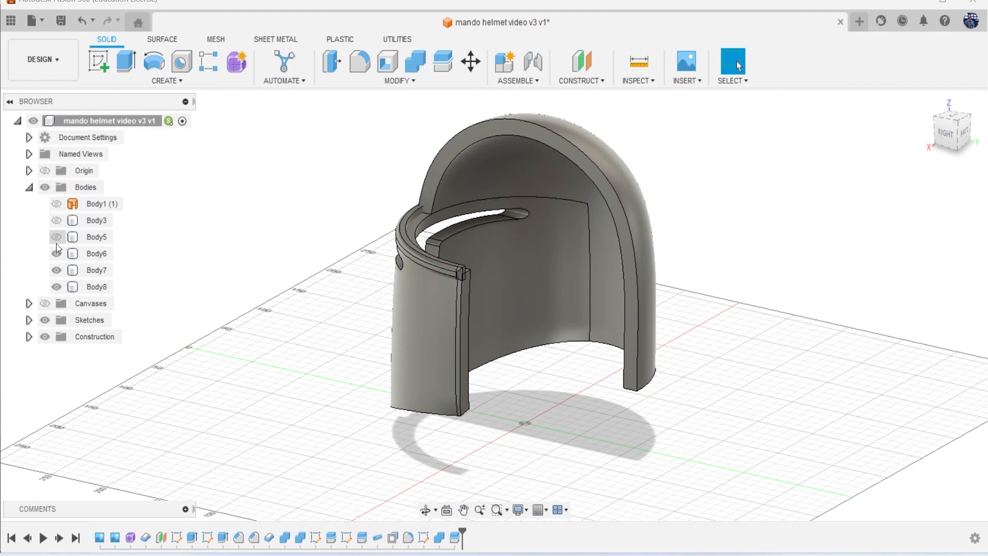
click(56, 254)
click(56, 270)
drag(949, 135, 980, 135)
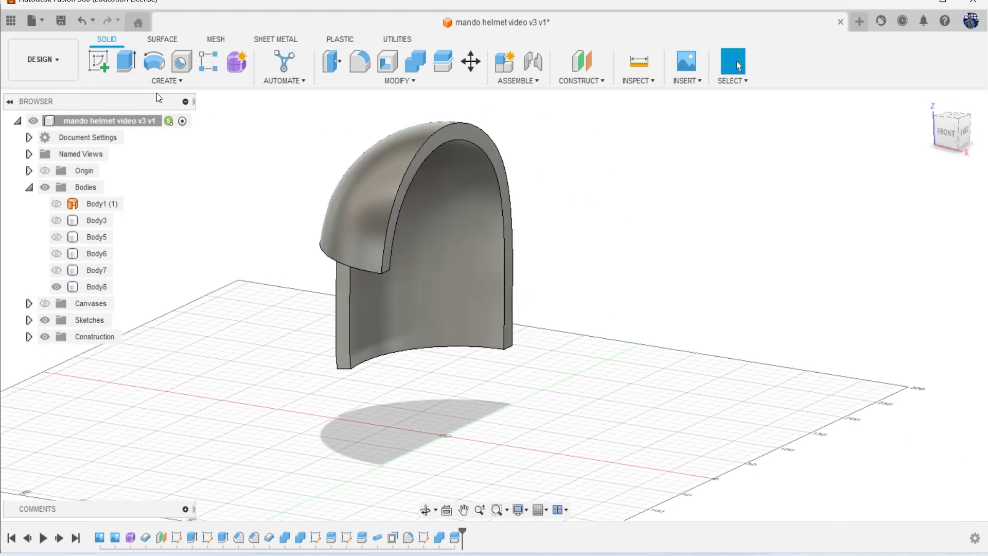
- Create a pipe with a 30.274 mm square section along the outer cut edge of Body8 as a new body, sized against the displayed reference canvases
click(147, 78)
click(161, 347)
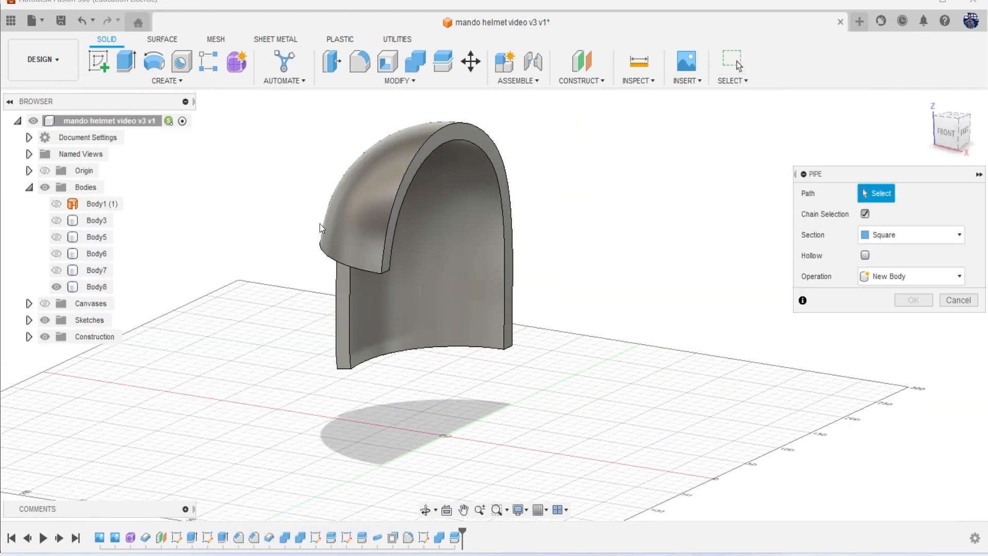
click(391, 217)
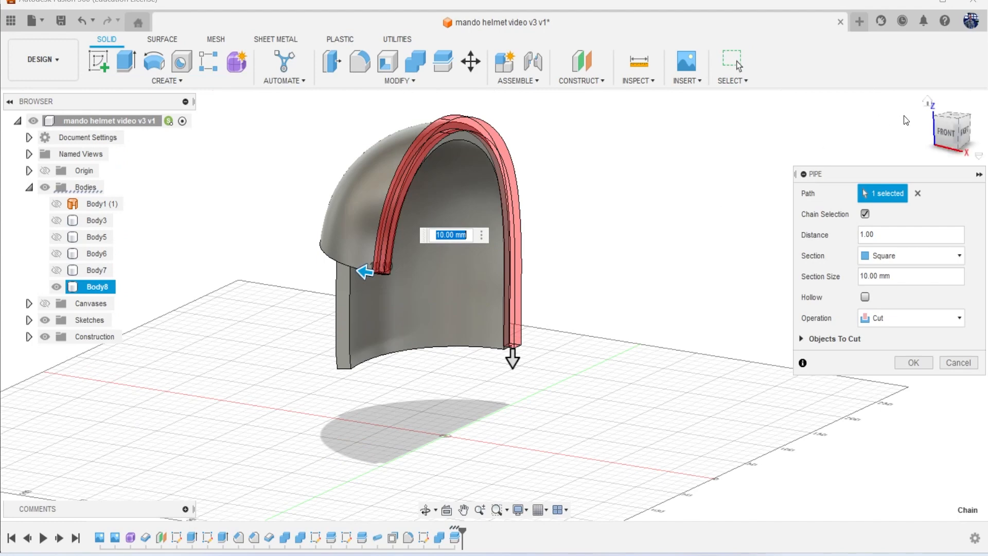
click(945, 132)
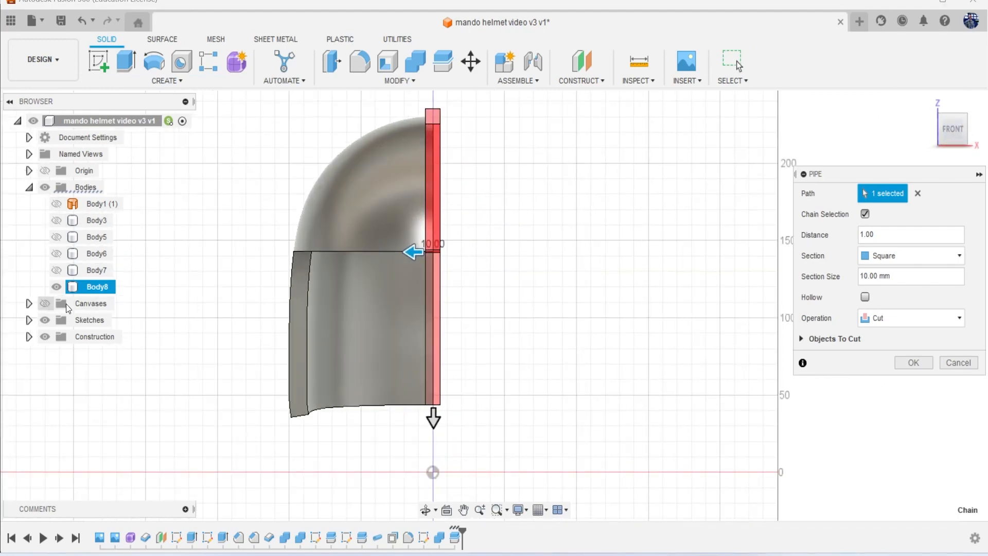
click(44, 303)
scroll(430, 219, up, 2)
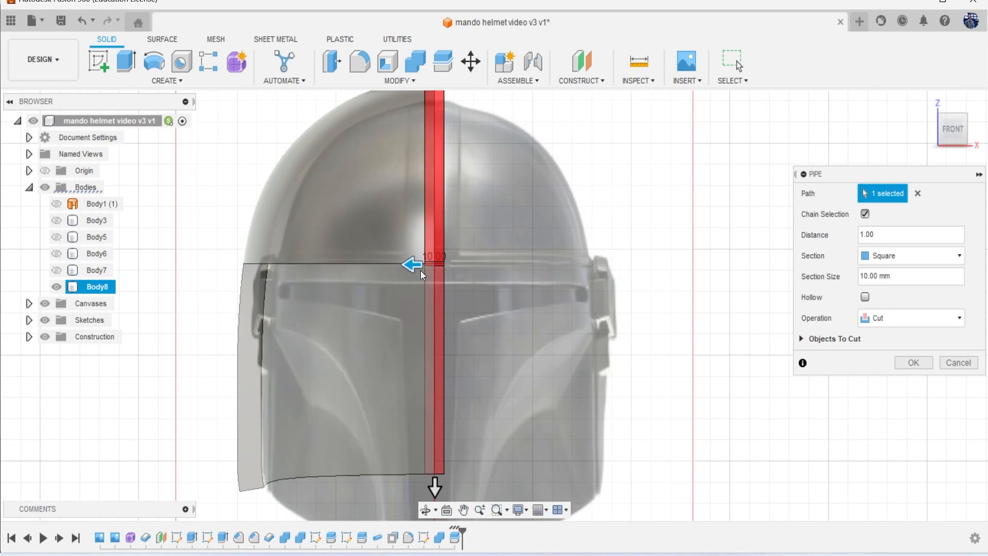
drag(413, 265, 393, 267)
scroll(623, 287, down, 1)
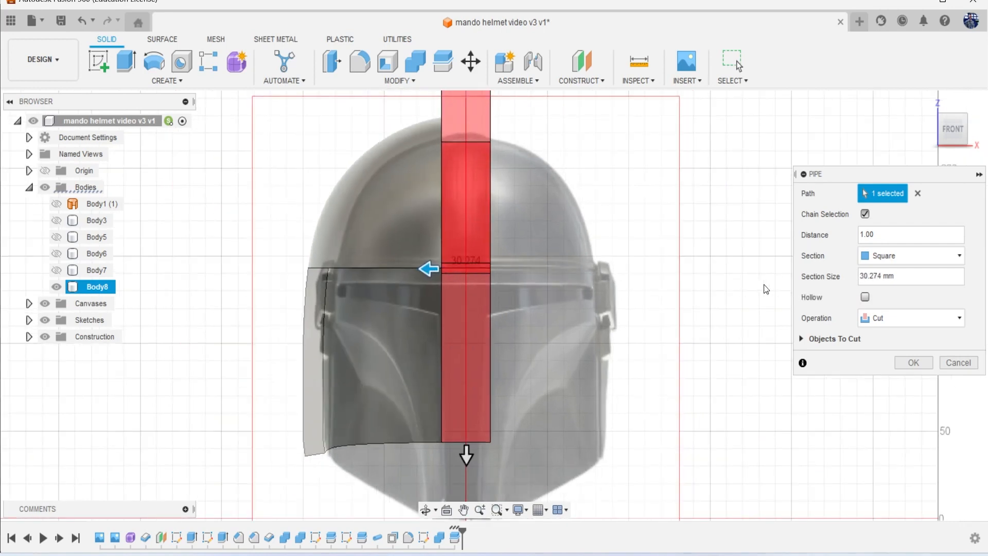
click(920, 328)
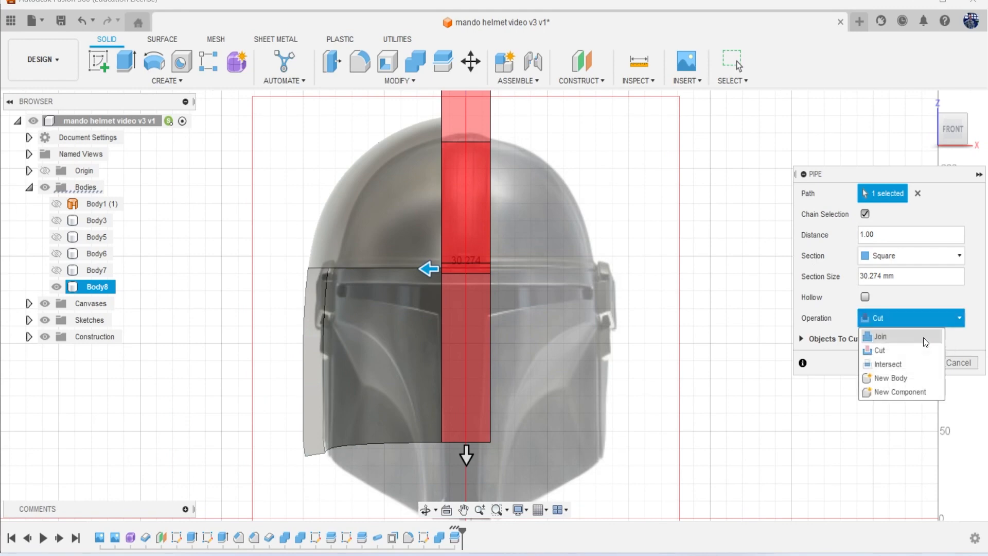
click(910, 379)
click(914, 342)
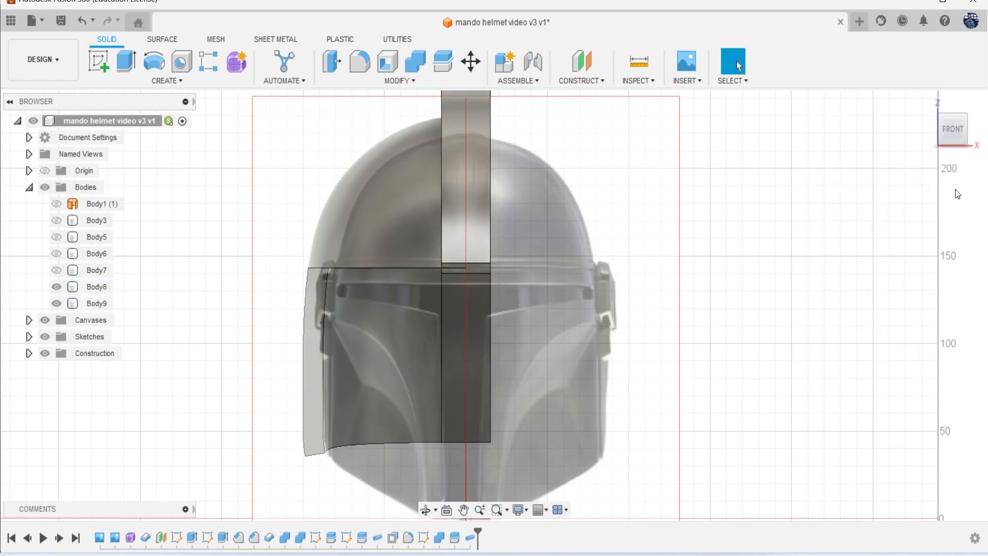
- Show Body3, Body5, Body6 and Body7 again to view the new crest pipe on the whole helmet
mouse_move(956, 140)
mouse_down()
mouse_move(602, 170)
mouse_move(412, 200)
mouse_move(225, 297)
mouse_up()
click(57, 220)
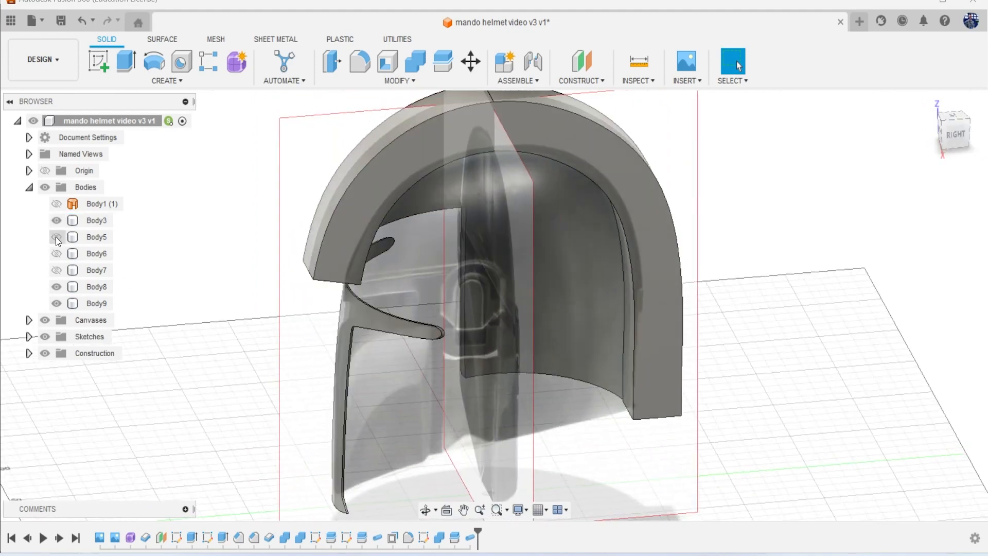
click(57, 237)
click(56, 253)
click(57, 271)
middle_drag(216, 217, 213, 276)
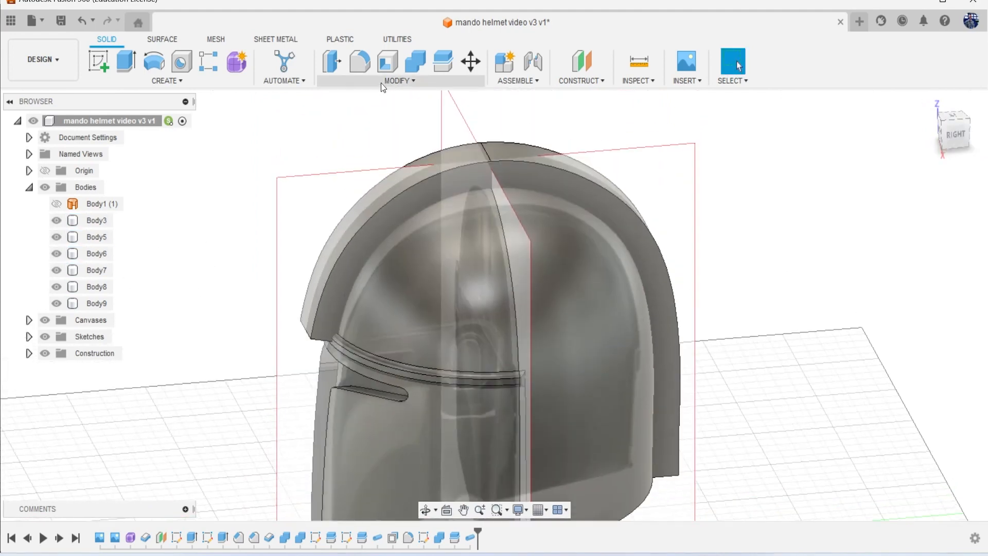
- Offset the two outer faces of the crest pipe Body9 inward by 13.83 mm
click(332, 61)
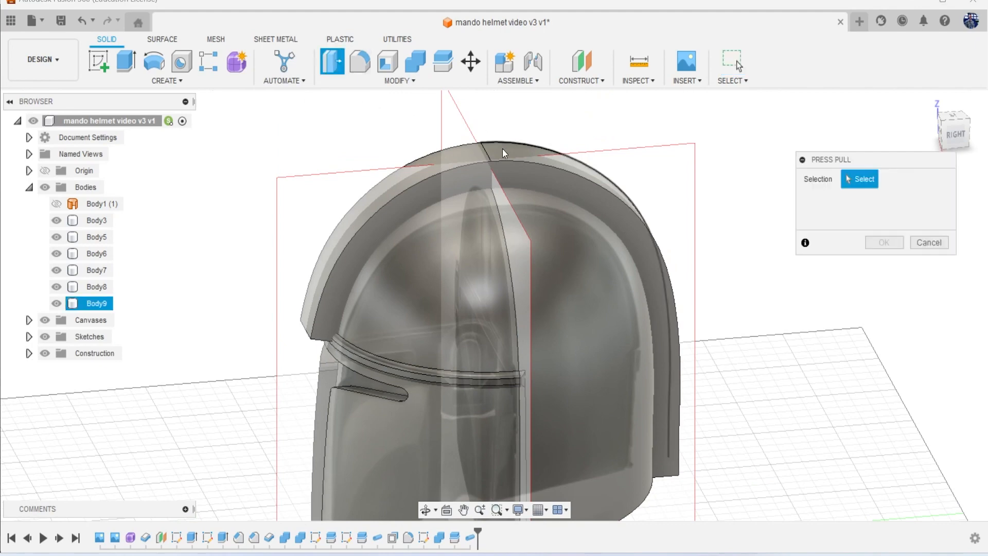
click(483, 161)
click(468, 156)
scroll(471, 158, up, 2)
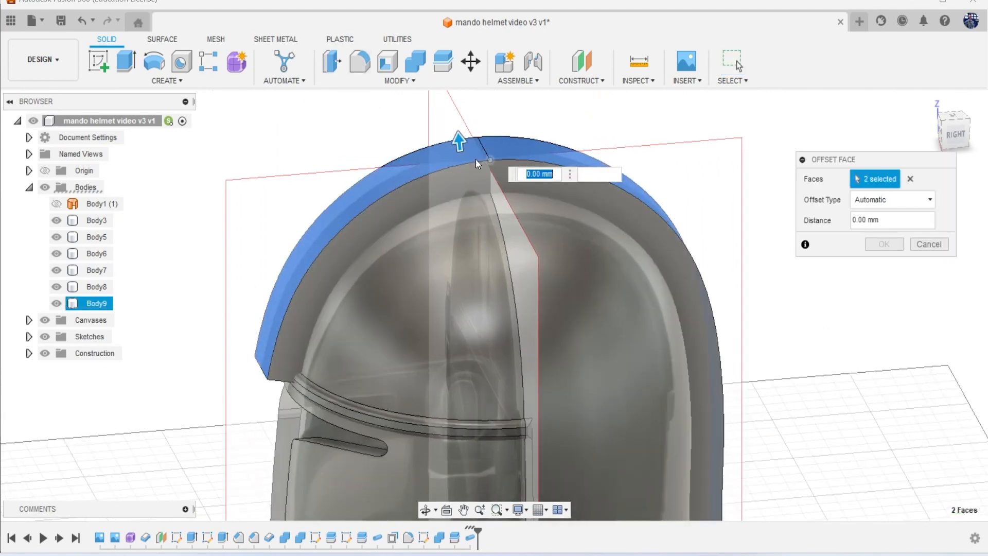
drag(461, 143, 469, 170)
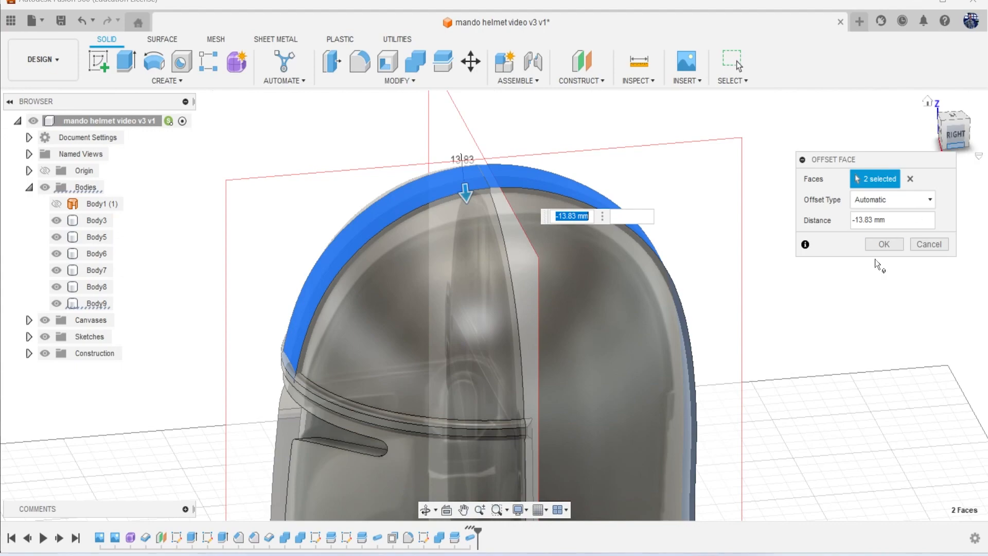
scroll(876, 264, down, 3)
click(916, 244)
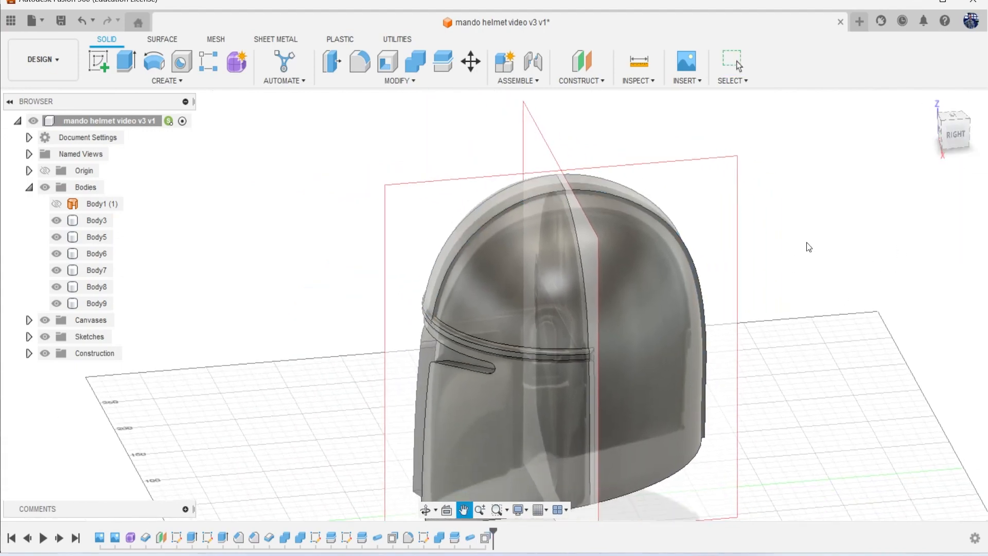
- Hide the canvases, Body3, Body5 and Body6 to expose the crest's inner faces from below
mouse_move(971, 127)
mouse_down()
mouse_move(912, 122)
mouse_move(906, 87)
mouse_move(951, 132)
mouse_up()
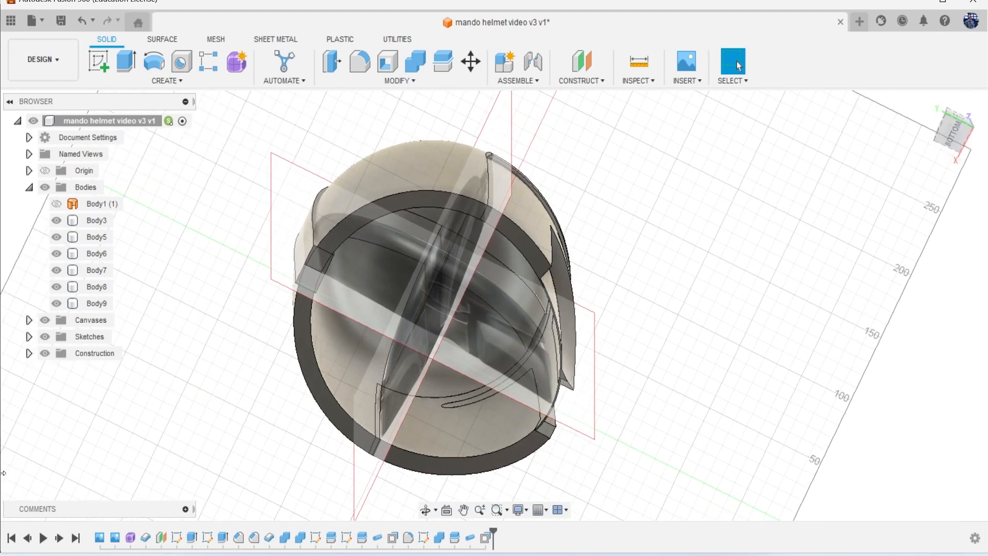
click(45, 321)
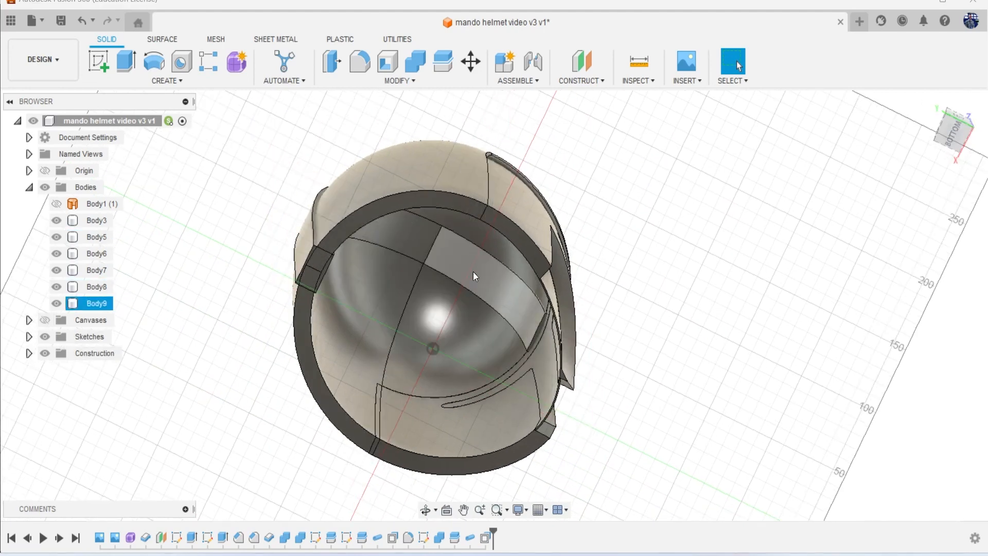
scroll(475, 278, up, 2)
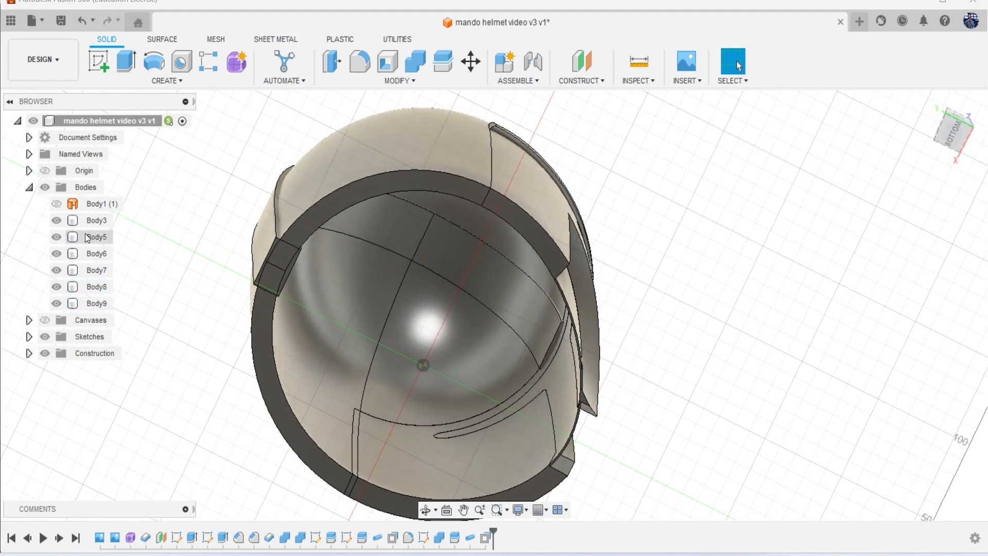
click(55, 219)
click(59, 237)
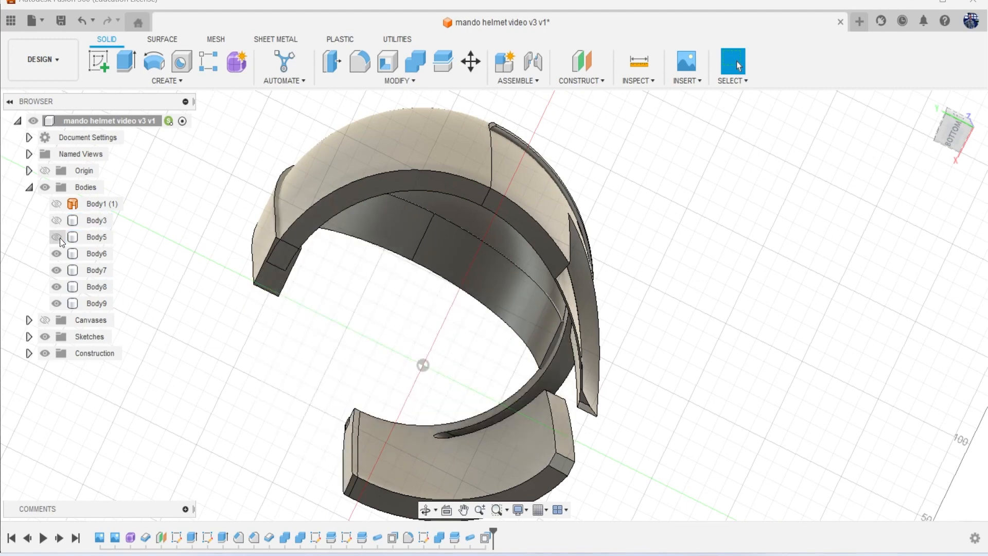
click(57, 252)
click(59, 280)
click(60, 282)
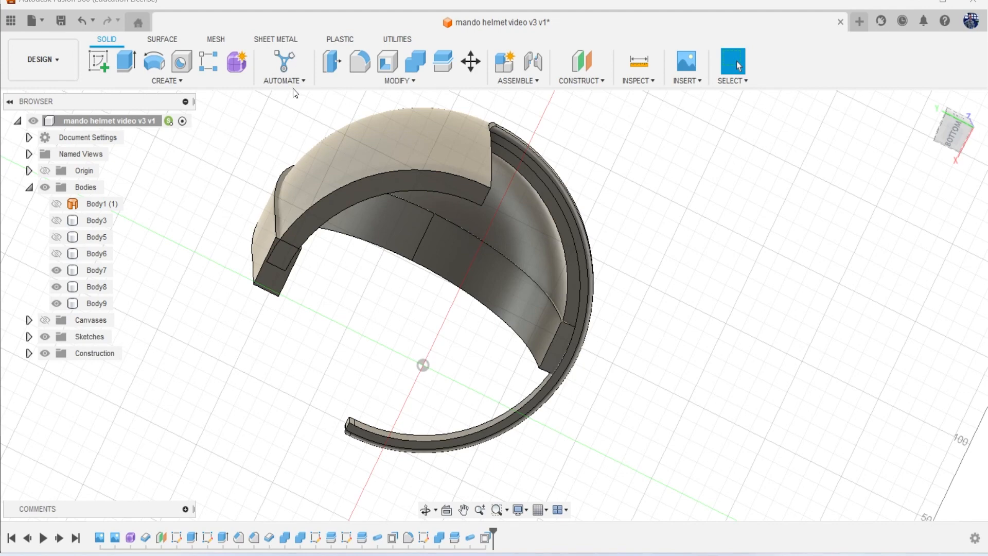
- Offset the crest's two inner faces by -5.685 mm to thin the band from inside the helmet
click(330, 67)
scroll(387, 267, up, 2)
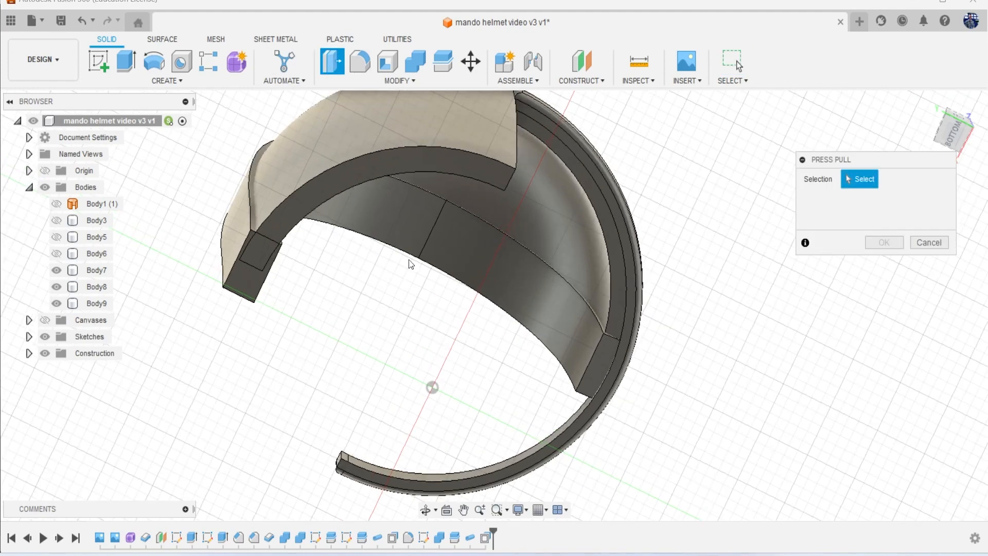
click(468, 260)
click(413, 240)
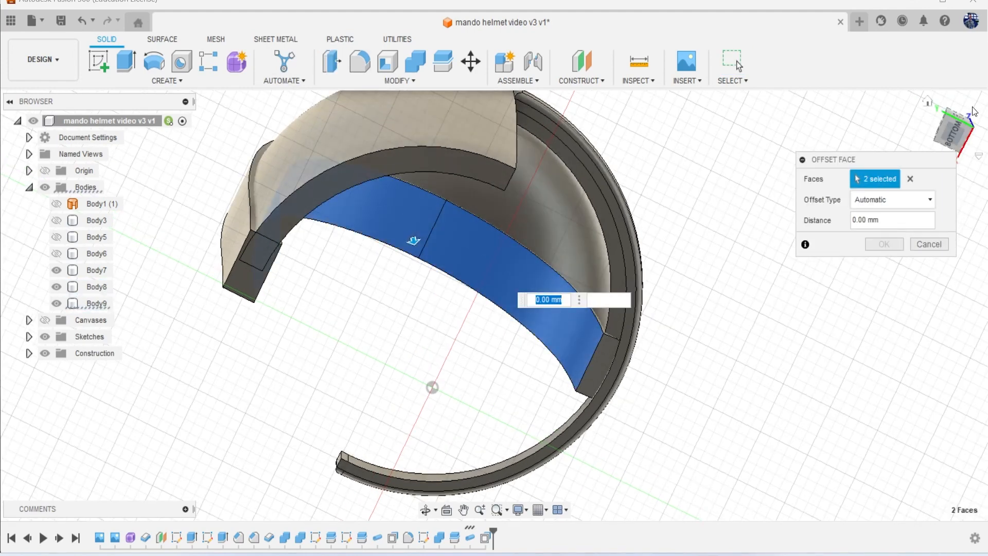
drag(956, 134, 576, 240)
drag(418, 240, 415, 212)
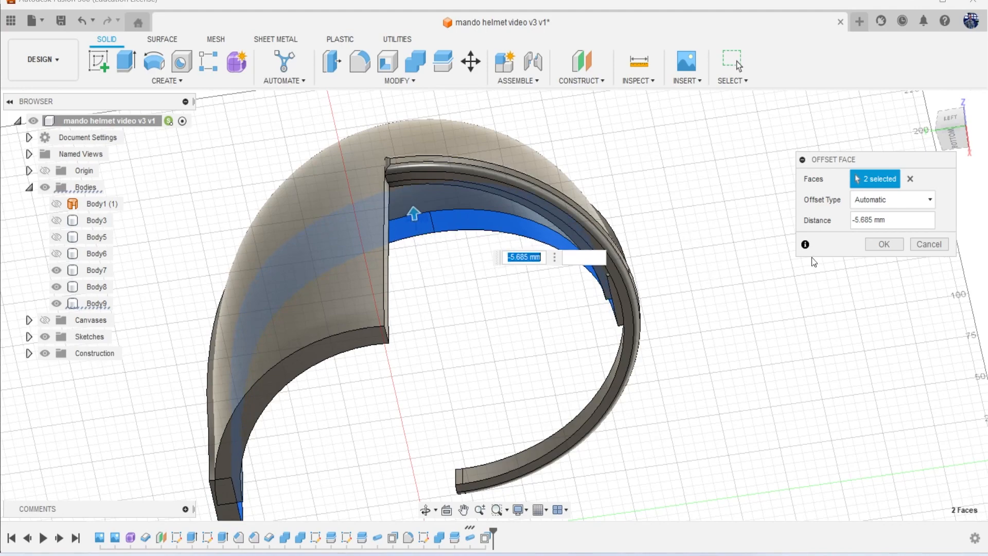
click(884, 248)
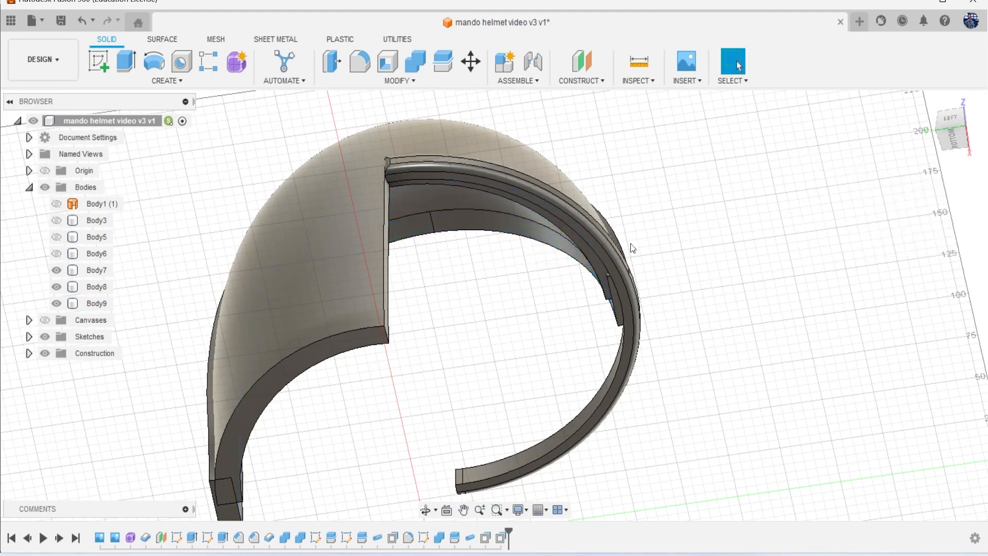
- Fillet the crest's outer long edges on both sides with an 8.016 mm radius, showing Body3 and Body5 to judge the size
click(953, 129)
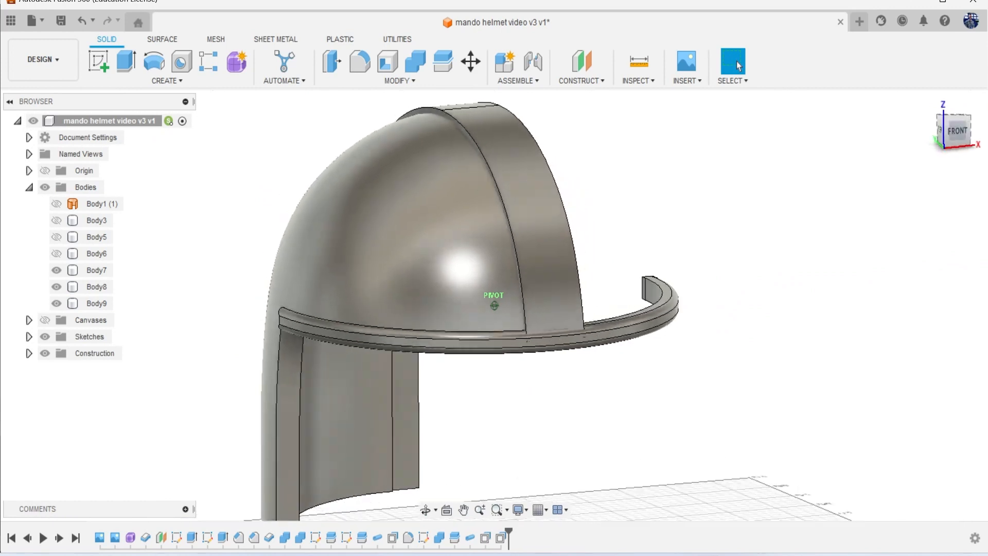
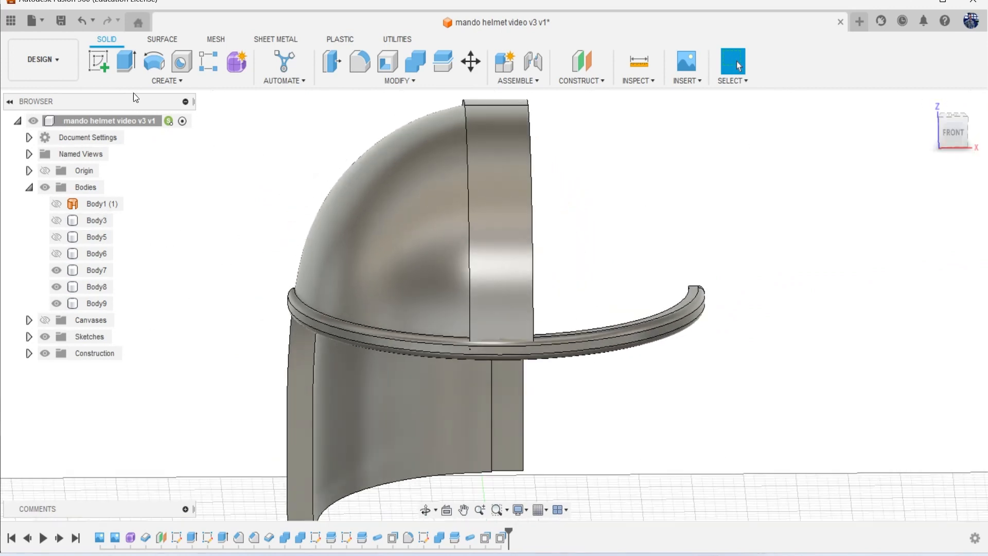
click(369, 68)
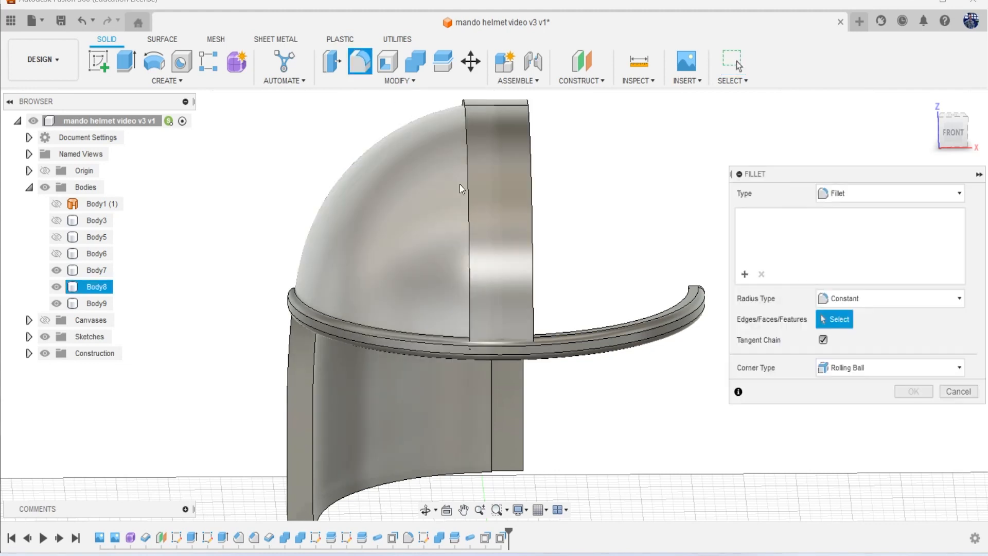
click(470, 237)
click(531, 251)
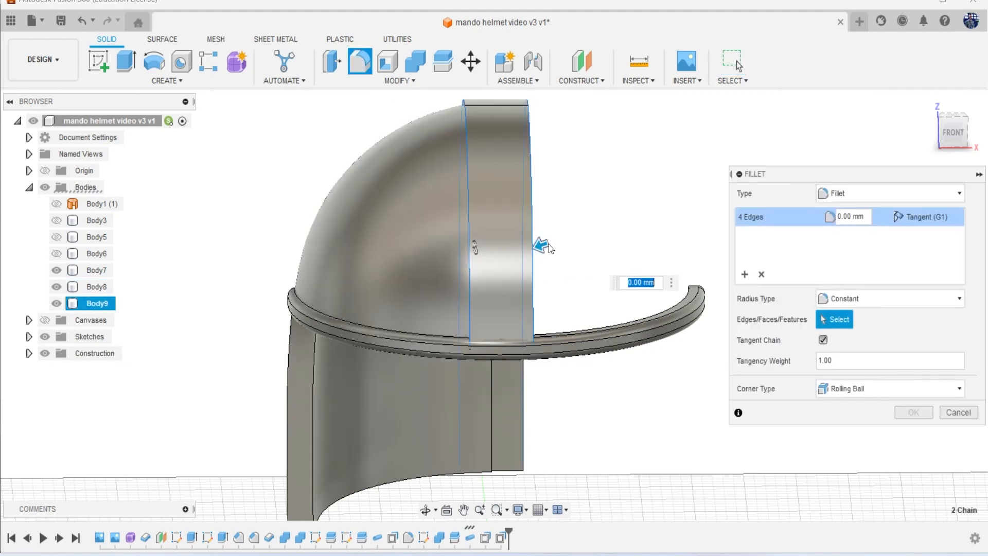
drag(545, 246, 538, 248)
click(57, 221)
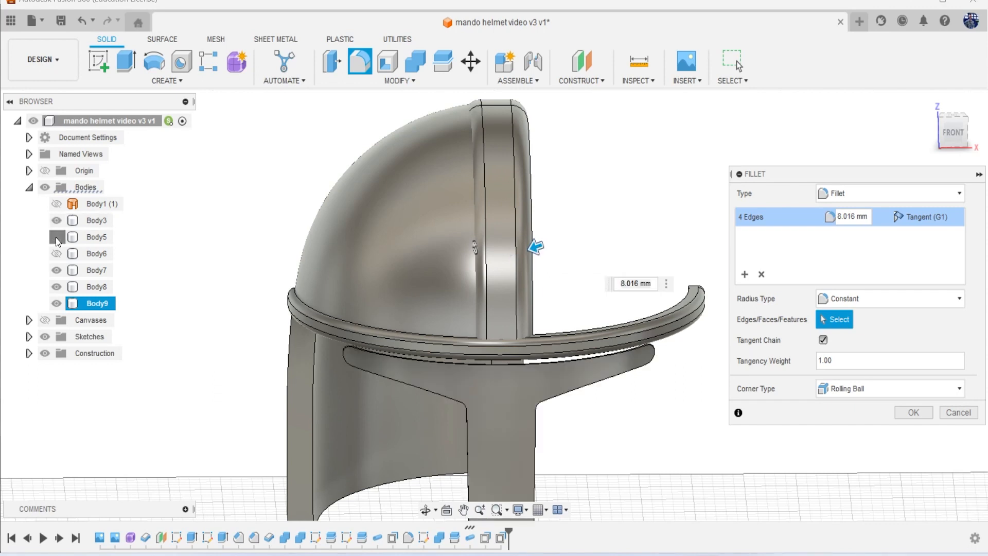
click(56, 237)
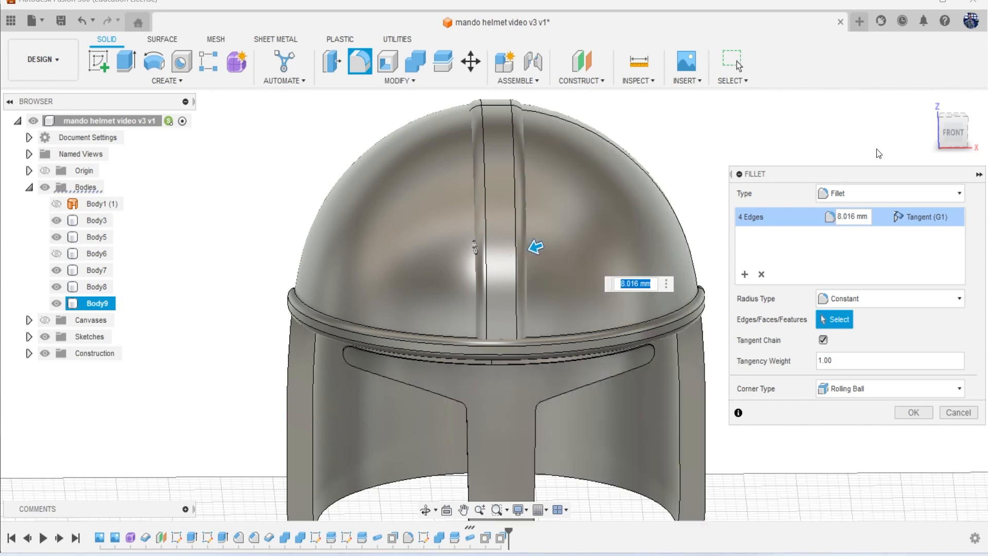
click(913, 413)
- Show Body6 again and compare the complete helmet from the front with the reference photo
scroll(693, 371, down, 2)
mouse_move(959, 125)
mouse_down()
mouse_move(893, 149)
mouse_move(855, 118)
mouse_move(924, 115)
mouse_move(961, 134)
mouse_up()
scroll(800, 269, down, 1)
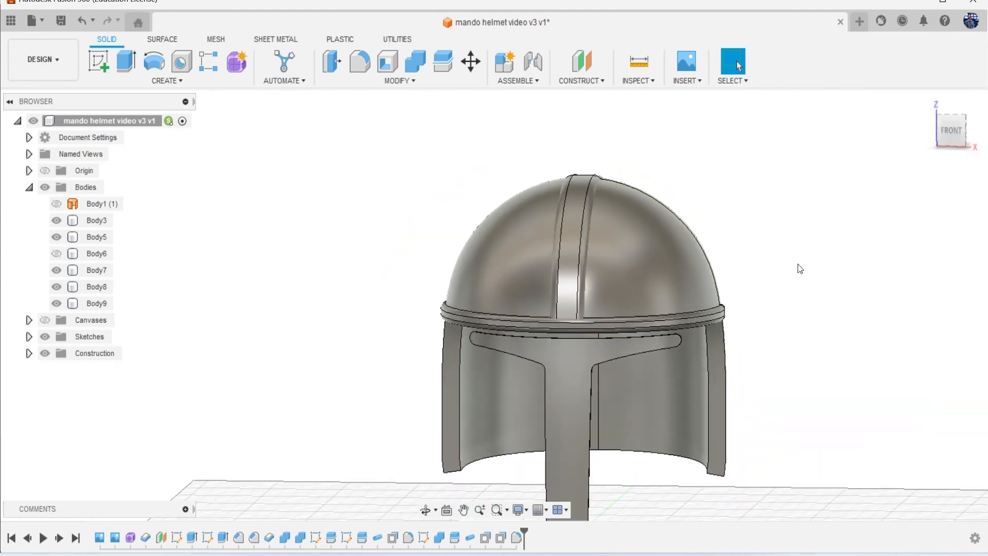
middle_drag(800, 269, 673, 203)
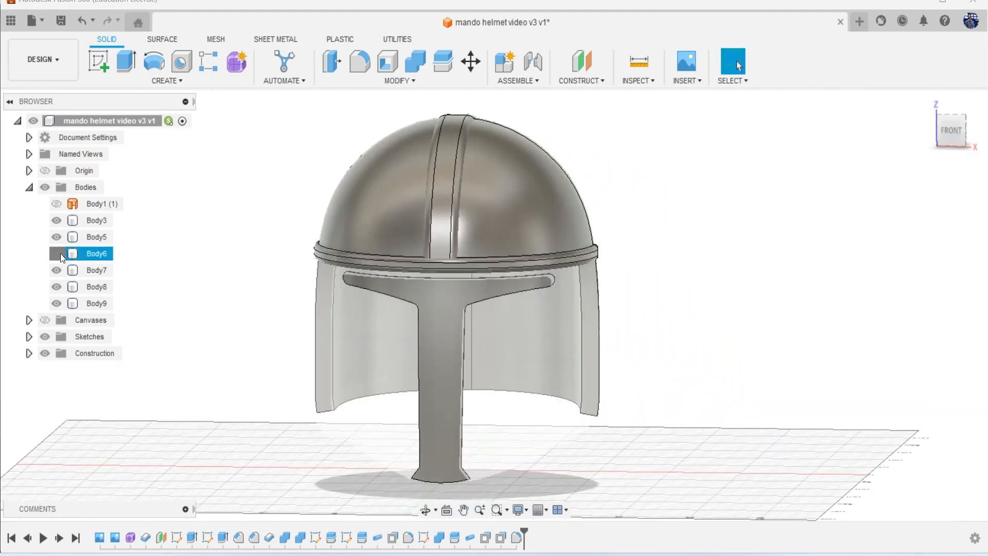
click(60, 253)
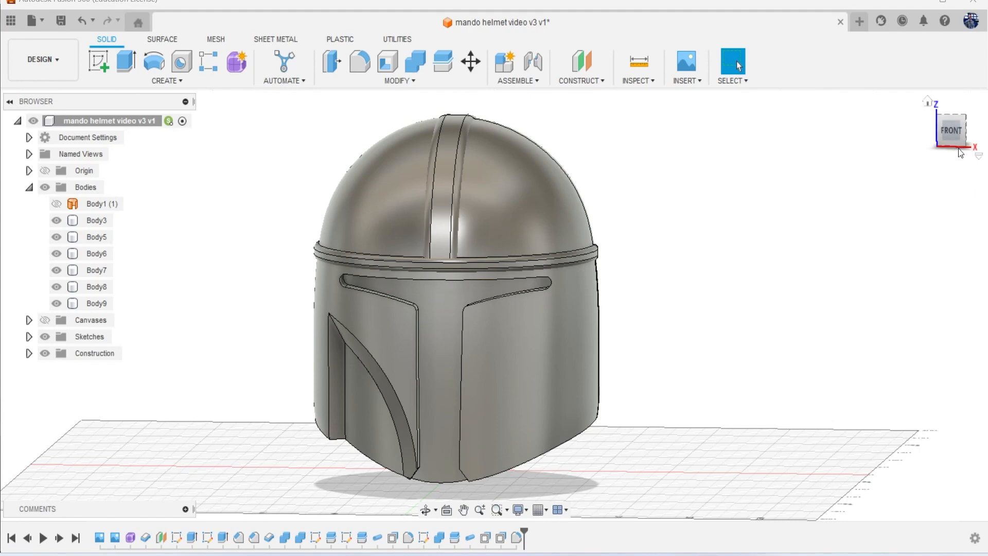
click(950, 136)
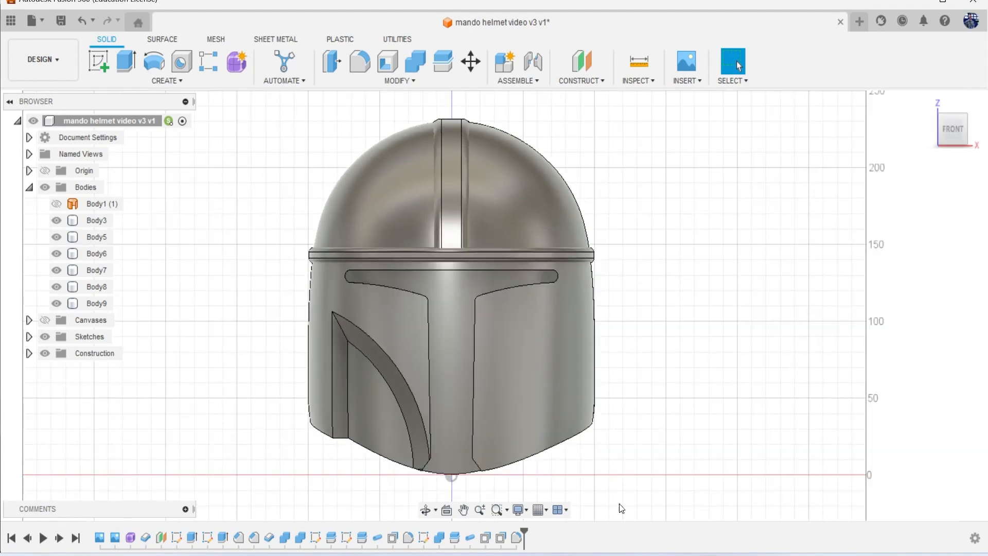
click(623, 555)
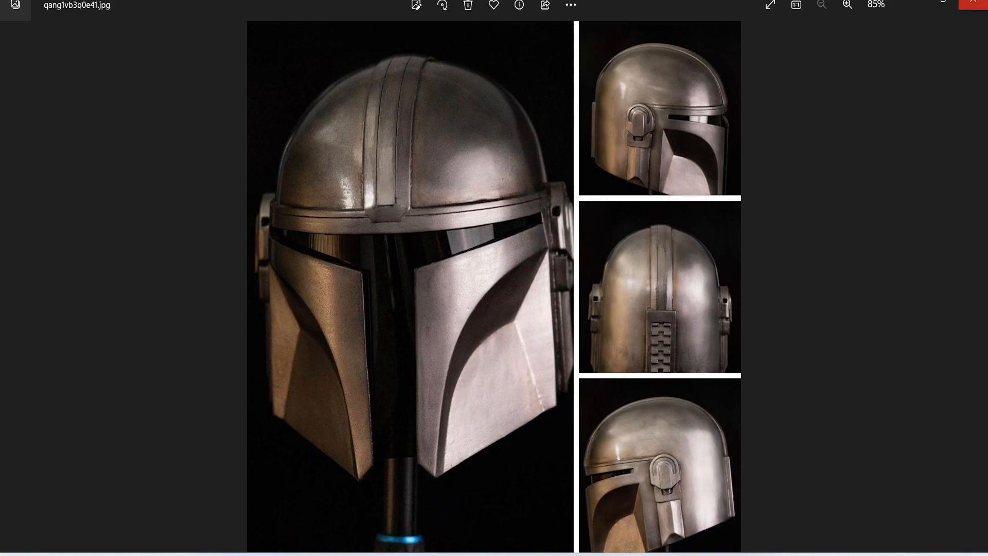
click(915, 2)
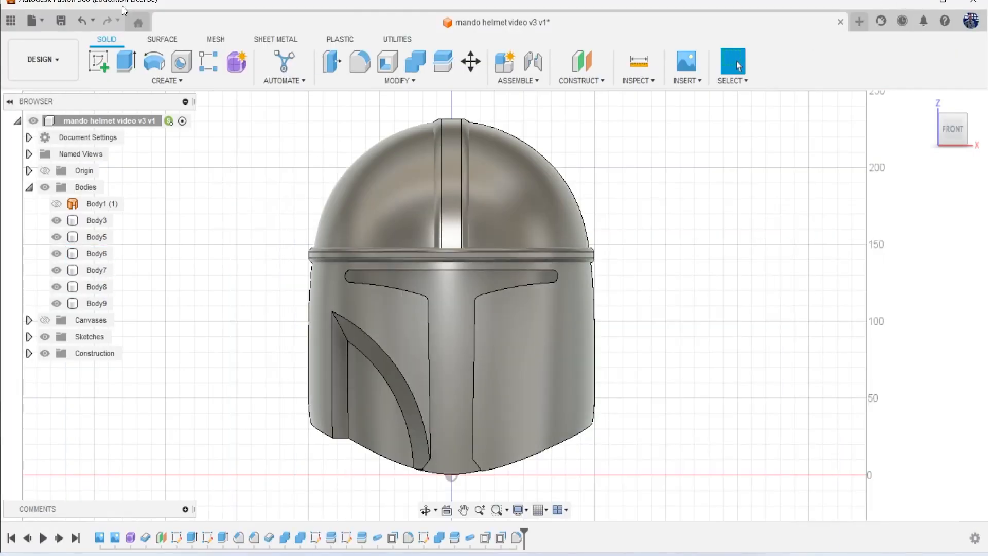
- Save the design as a new version with the description User Saved
click(61, 21)
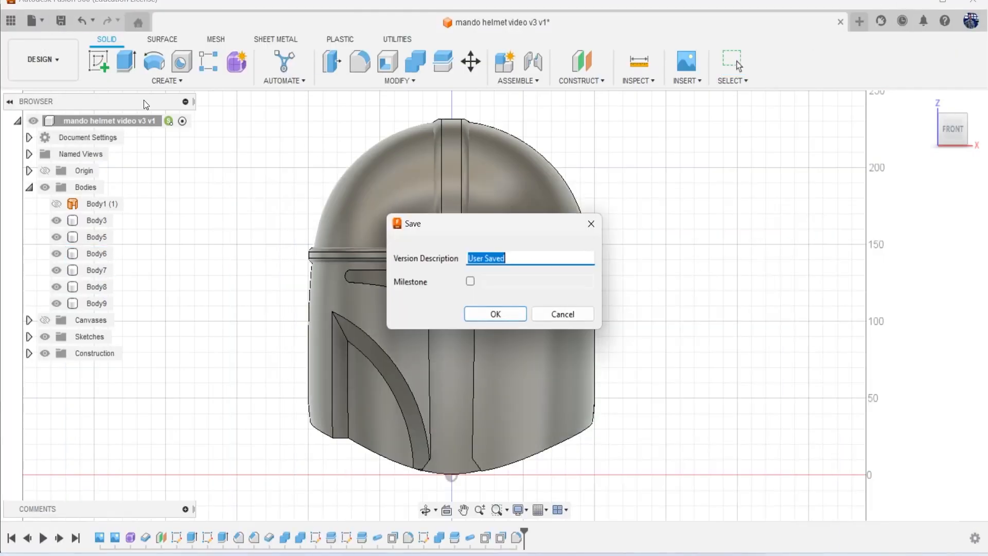
click(495, 313)
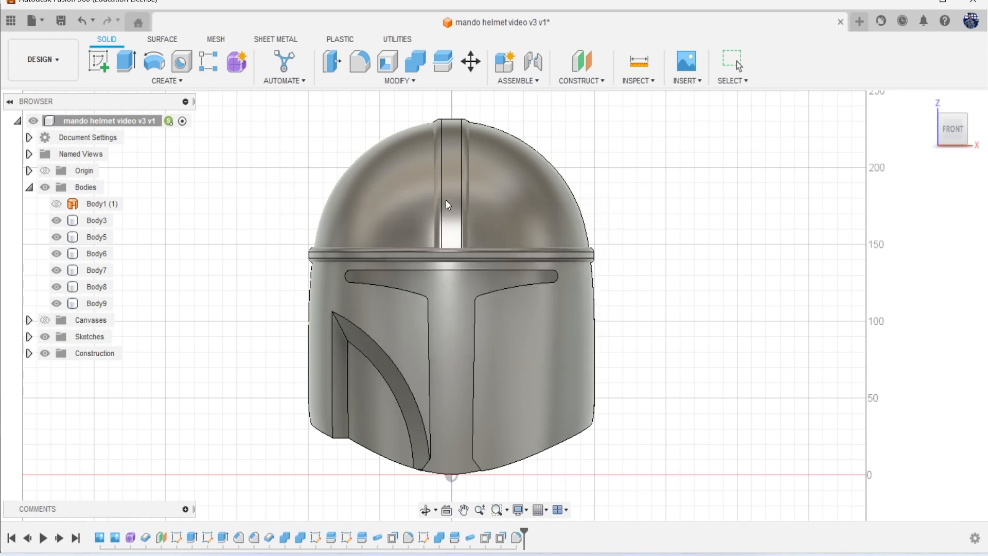
- Hide Body3, Body5, Body6, Body7 and Body8 so only the crest Body9 is shown
click(57, 221)
click(54, 237)
click(56, 260)
click(57, 270)
click(59, 289)
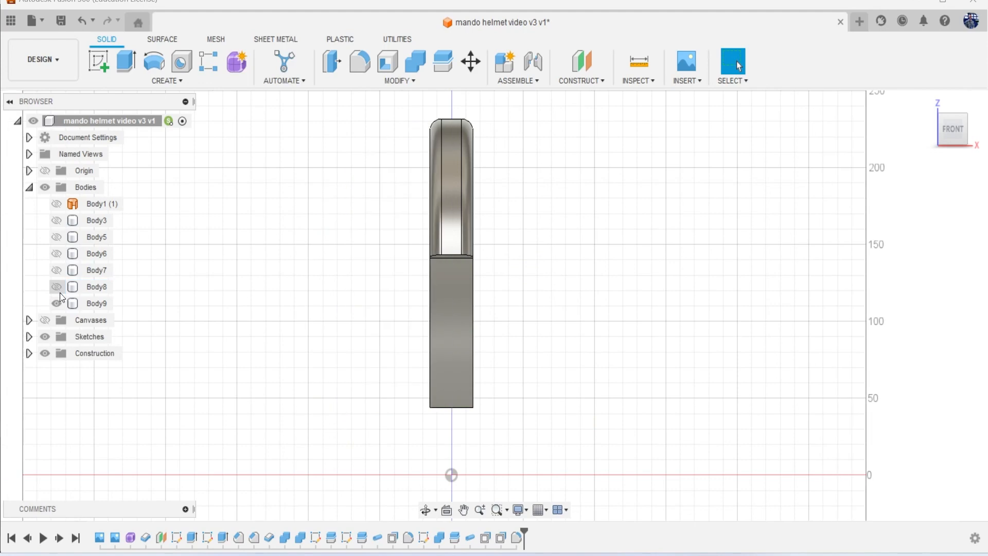
scroll(315, 270, down, 2)
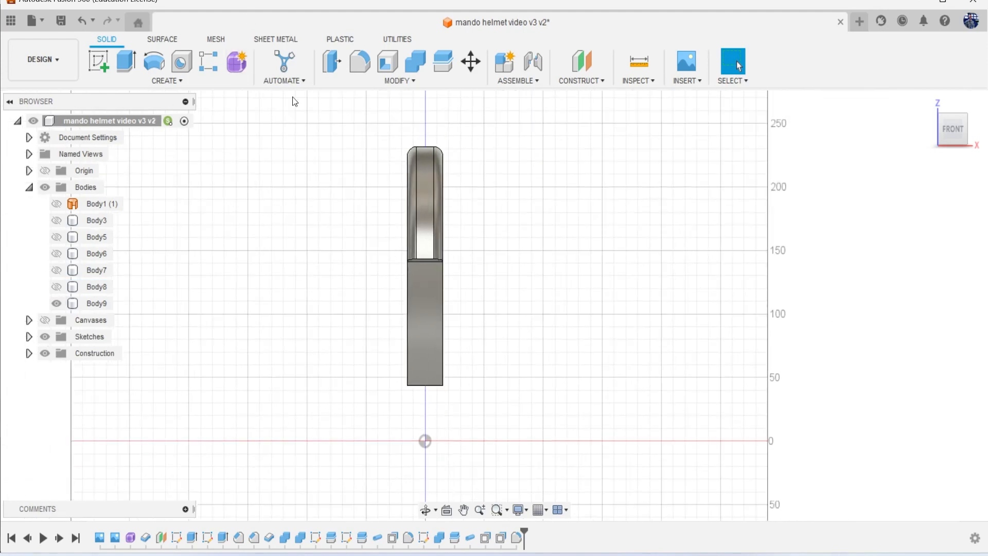
- Sketch a center rectangle from the origin on the front plane, narrower than the crest's flat strip and reaching above its top
click(112, 69)
click(471, 411)
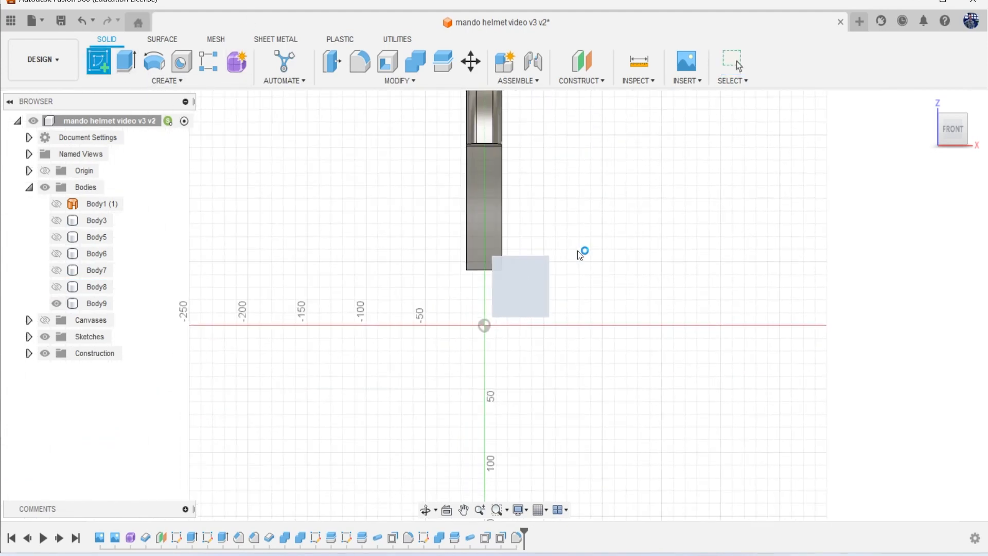
key(r)
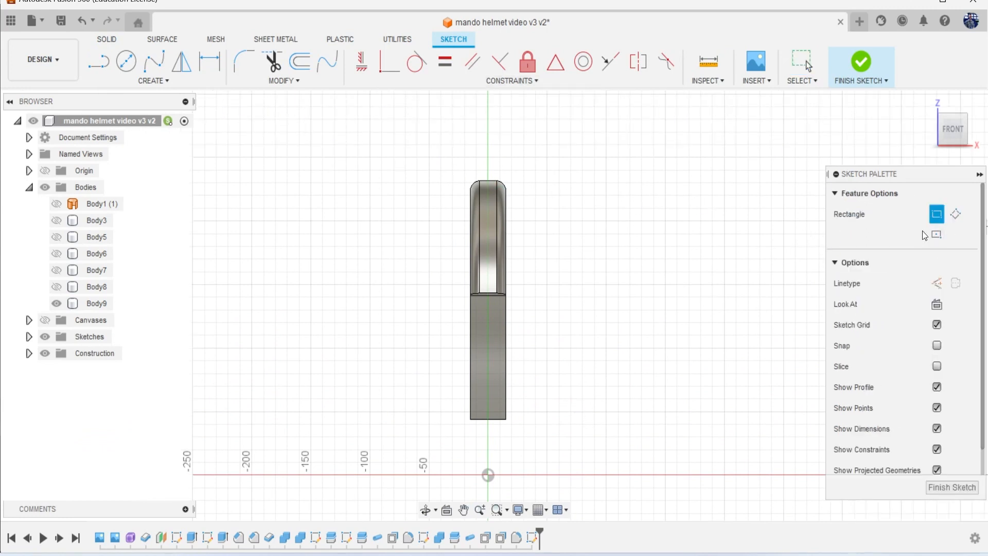
click(937, 235)
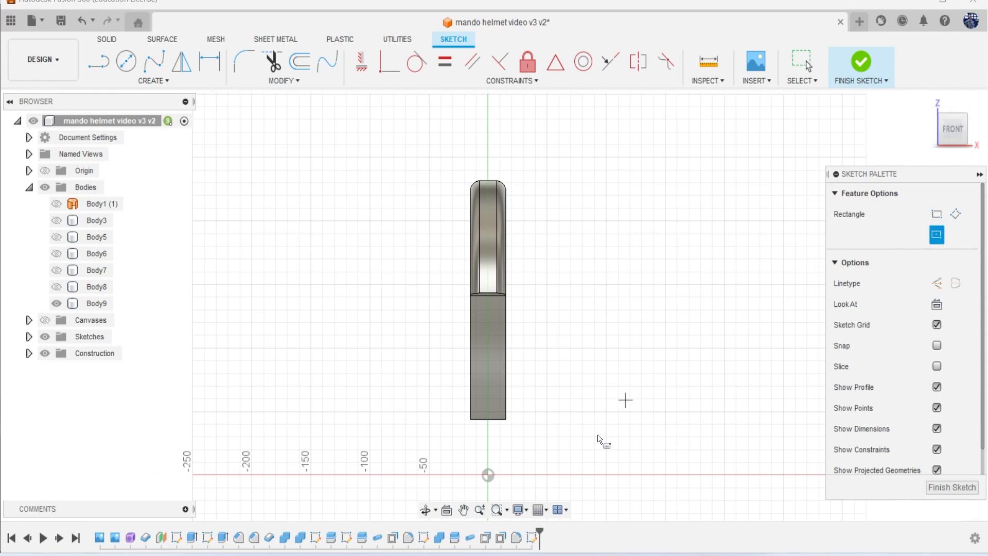
click(491, 474)
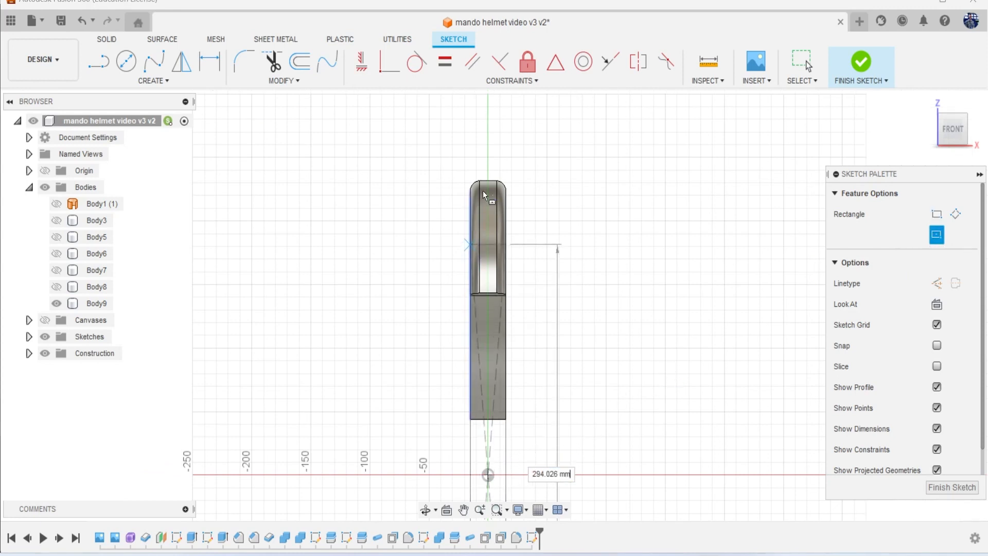
click(482, 149)
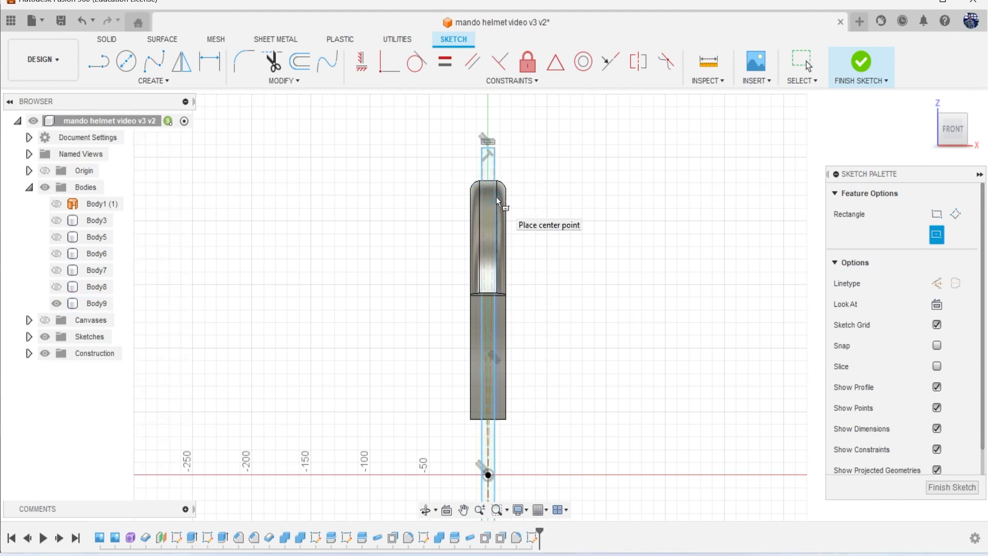
- Trim the crest rectangle down to its two vertical sides and finish the sketch
key(t)
click(490, 150)
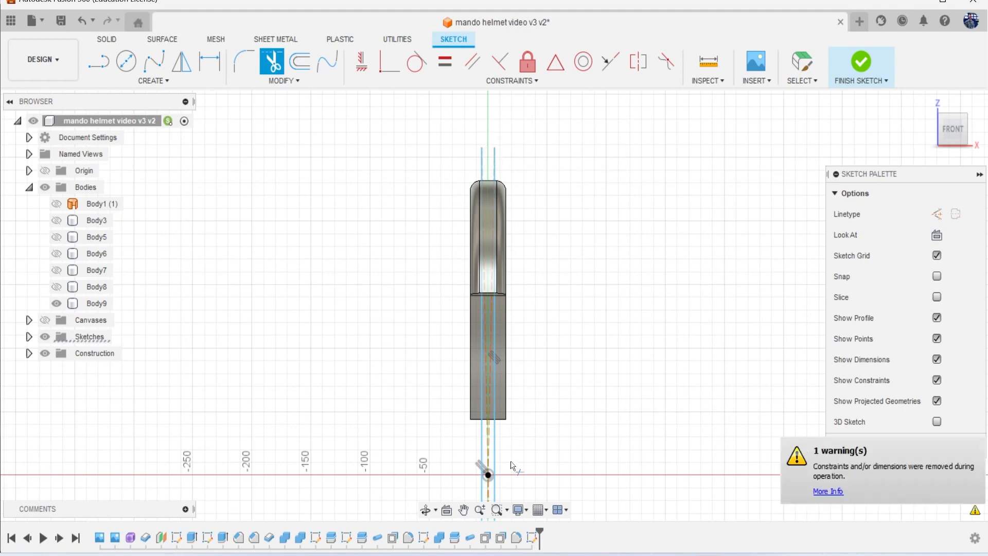
middle_drag(512, 446, 511, 419)
middle_drag(527, 483, 509, 411)
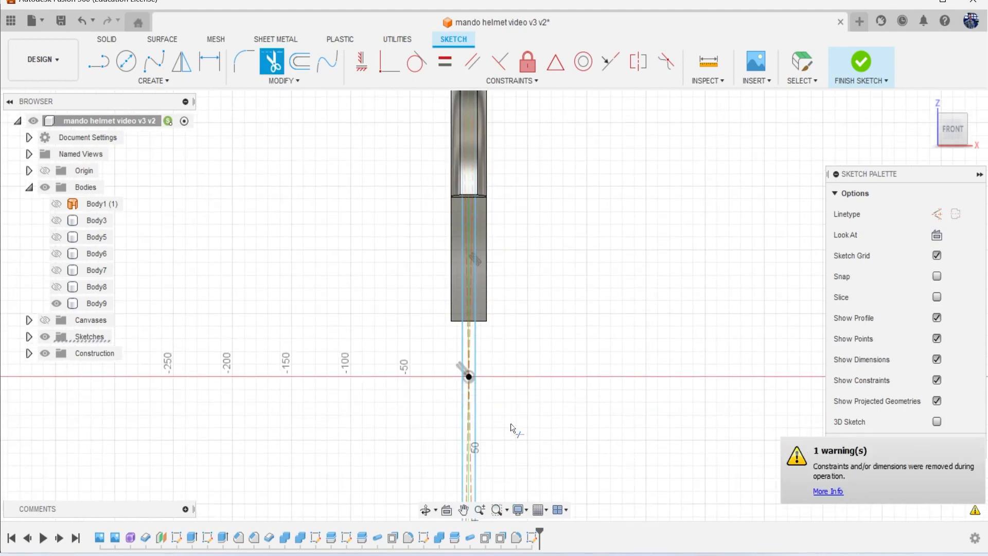
middle_drag(508, 467, 498, 329)
scroll(513, 387, down, 1)
scroll(514, 388, up, 3)
scroll(507, 422, down, 6)
mouse_move(507, 422)
middle_down()
mouse_move(503, 283)
mouse_move(534, 342)
mouse_move(536, 461)
middle_up()
scroll(529, 285, down, 2)
scroll(539, 273, up, 5)
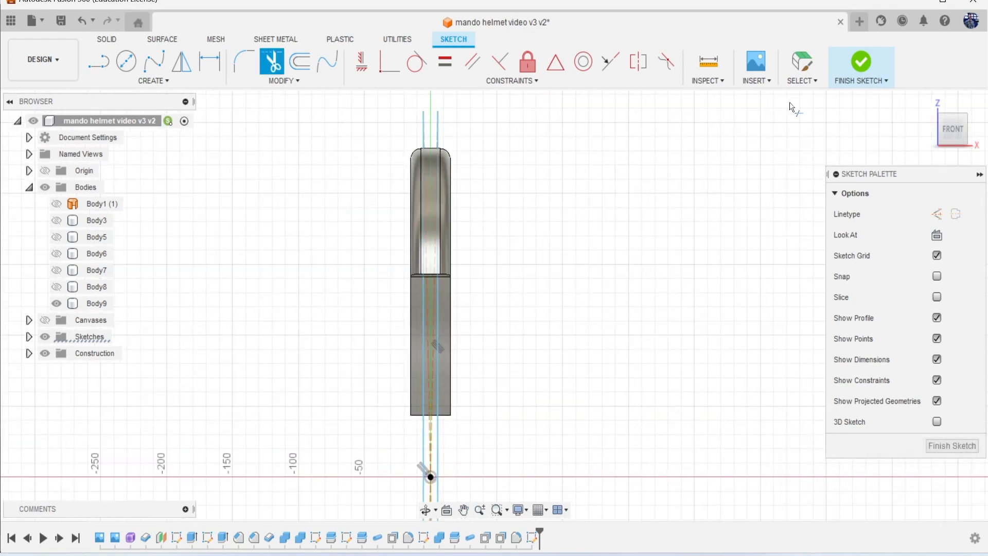
click(861, 61)
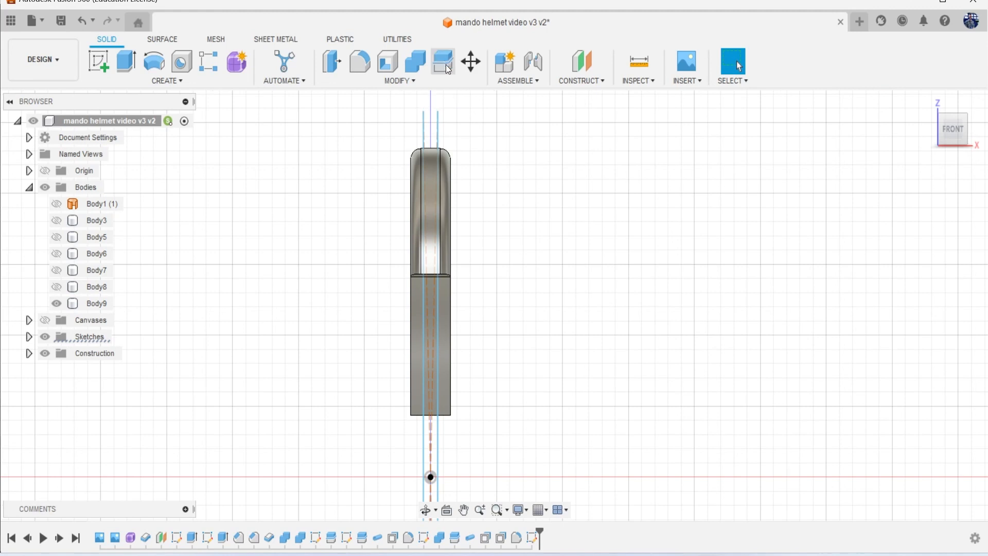
- Split the crest Body9 along the two vertical sketch lines and check the centre piece by toggling its visibility
click(446, 65)
click(433, 171)
click(889, 201)
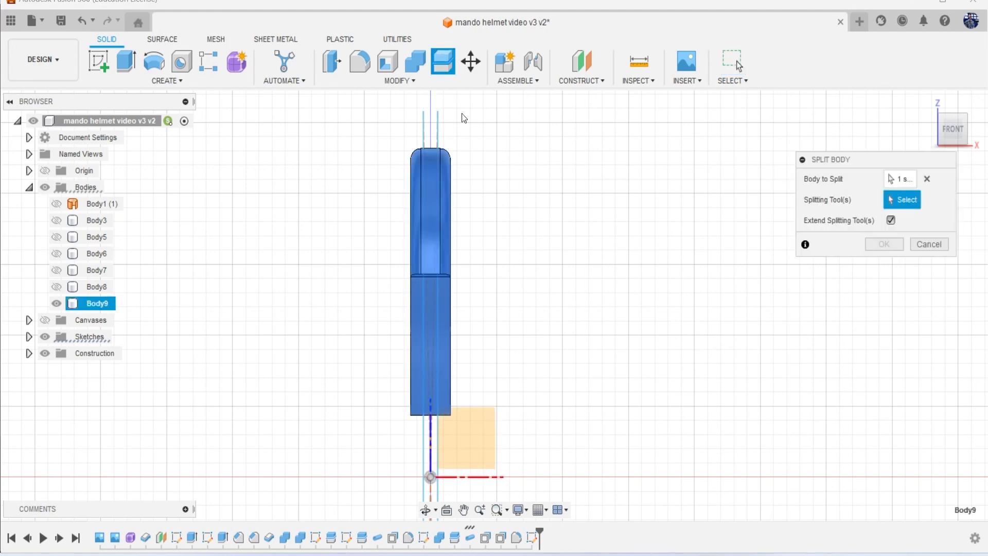
click(425, 121)
click(438, 128)
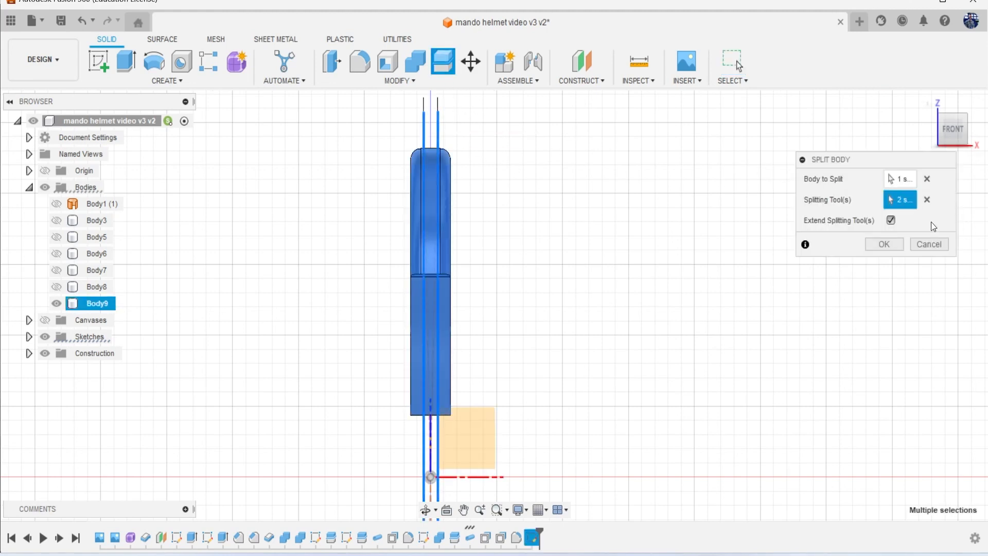
click(885, 244)
scroll(461, 196, up, 3)
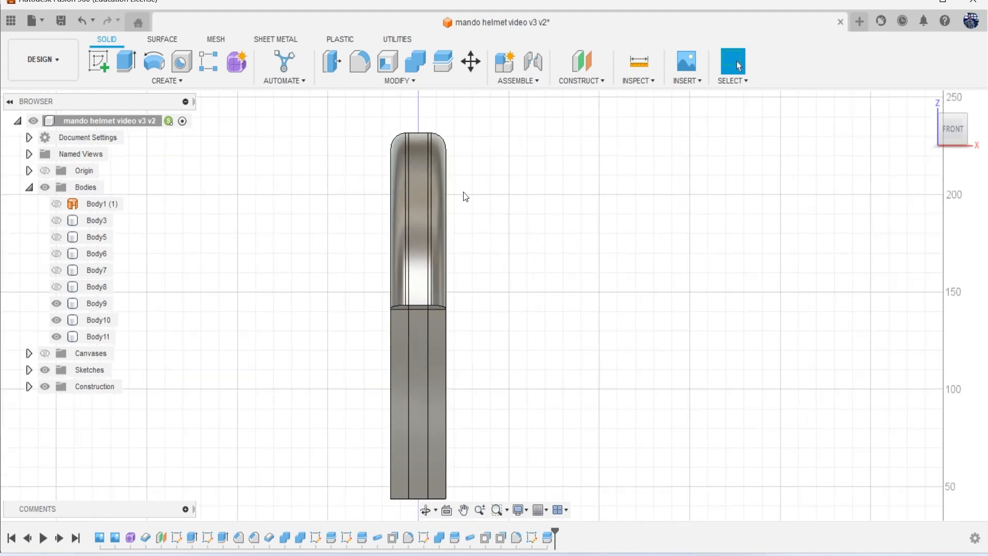
scroll(454, 181, up, 2)
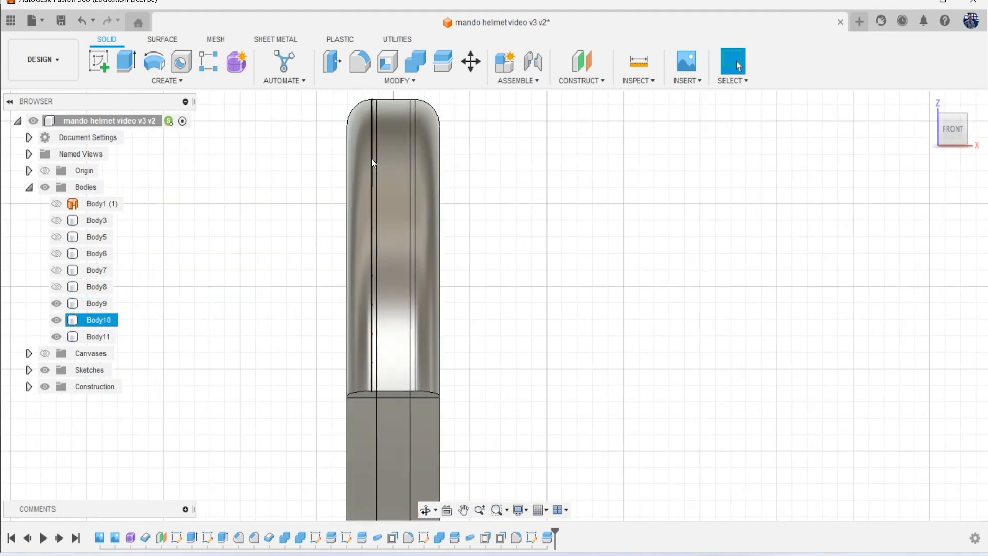
click(57, 303)
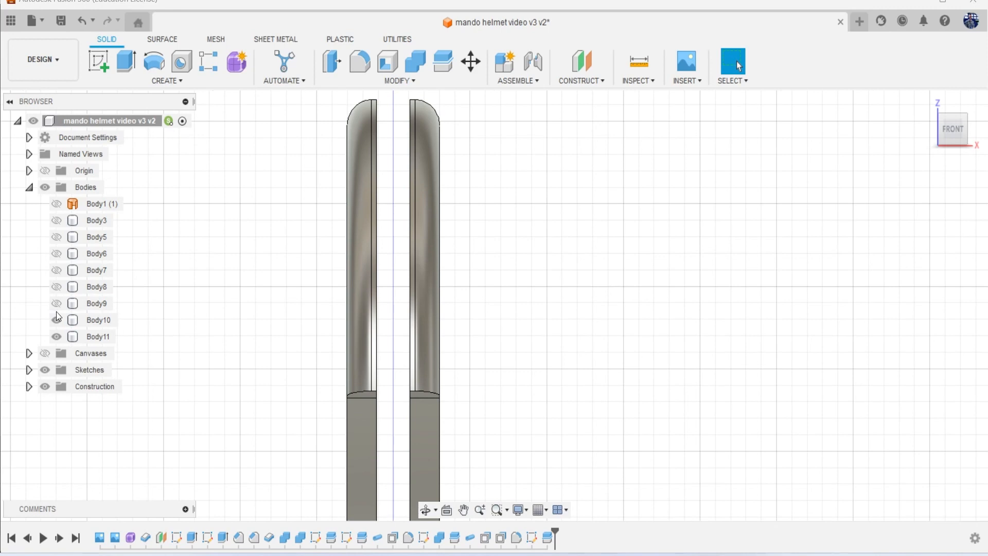
click(56, 311)
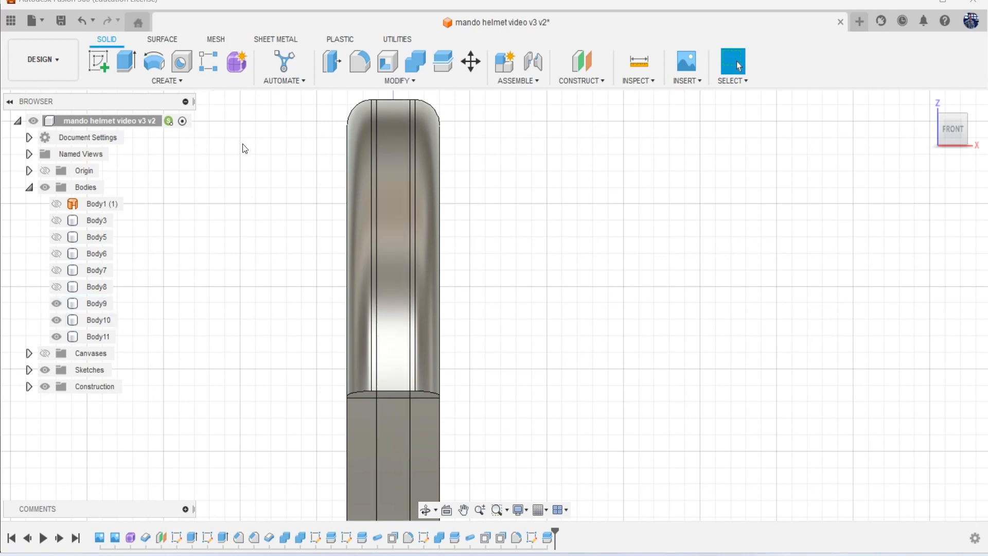
- Cut a groove along the crest's left split edge with a Pipe of circular section, 2 mm in size
click(174, 81)
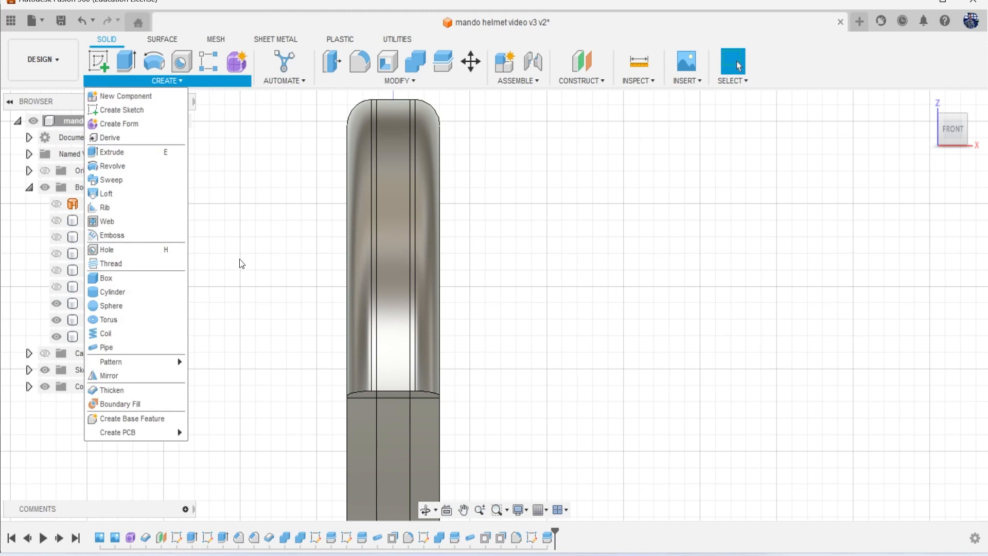
click(170, 347)
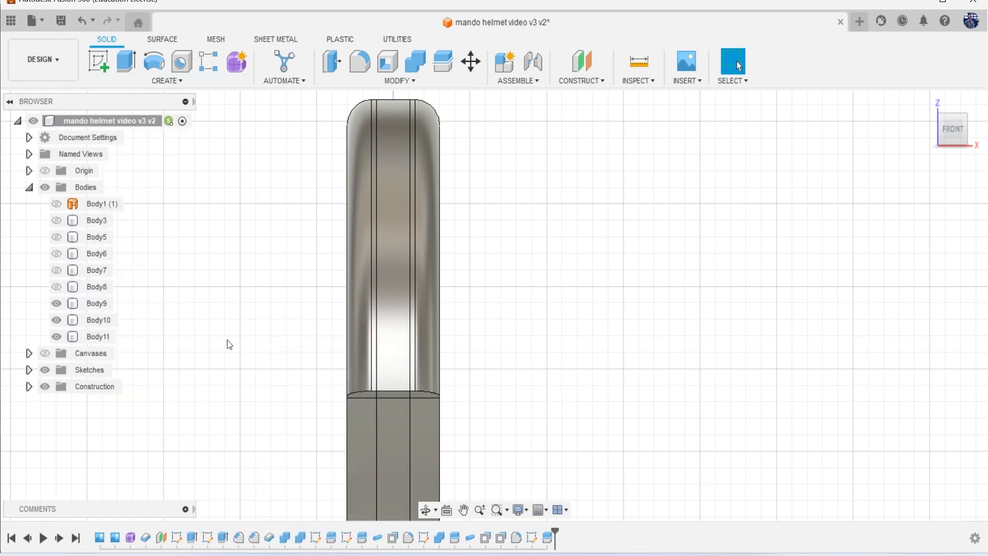
click(379, 341)
double_click(912, 283)
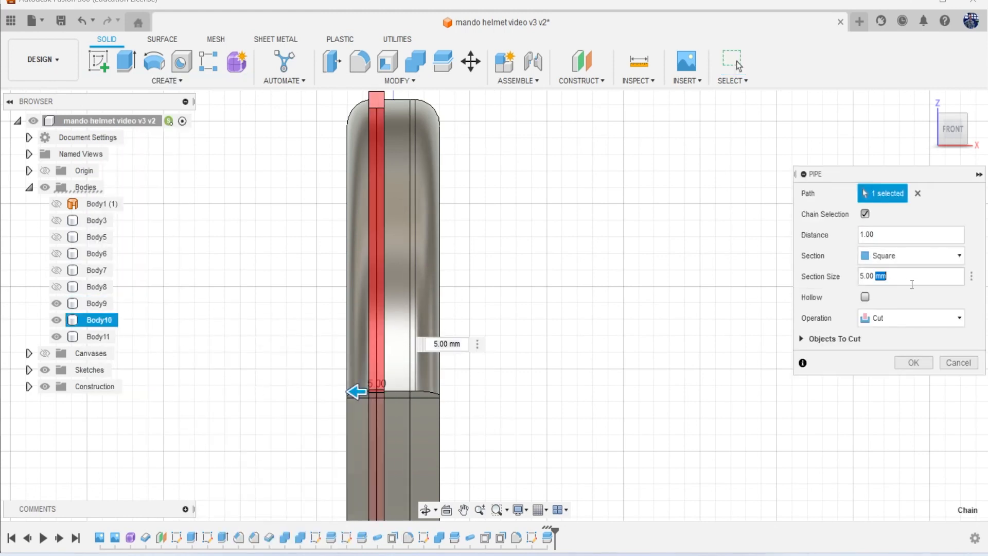
text(1)
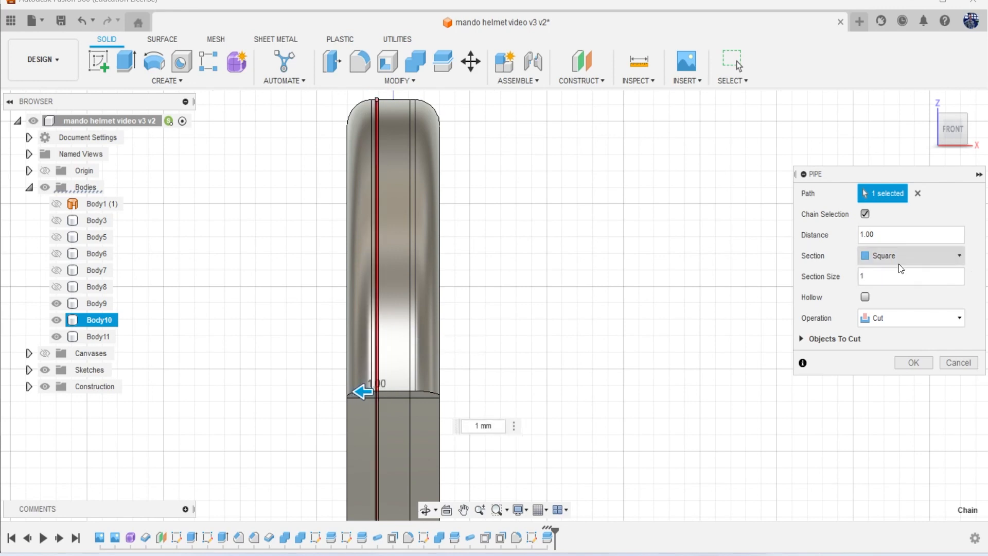
click(894, 261)
click(899, 275)
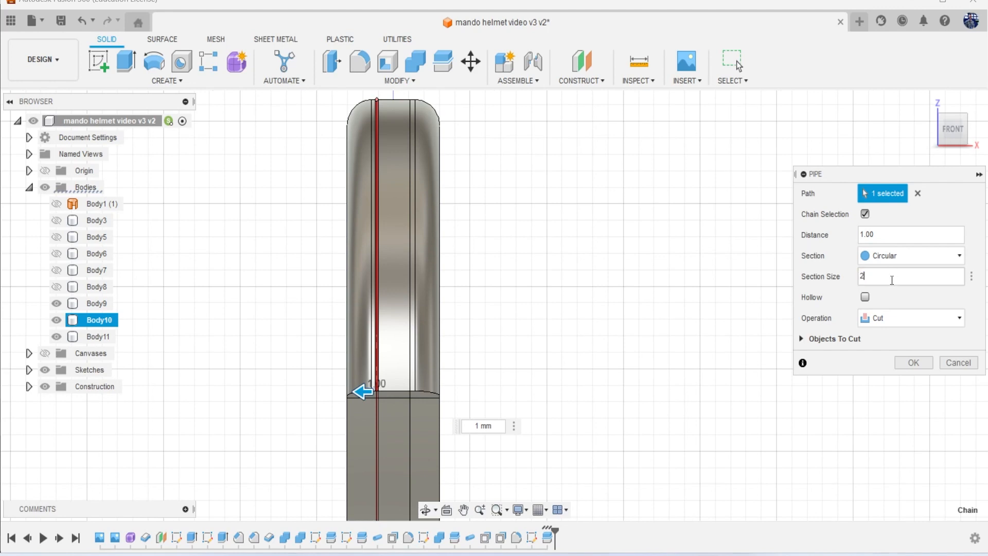
click(903, 364)
- Repeat the 2 mm circular Pipe cut along the crest's right split edge
right_click(266, 201)
click(275, 160)
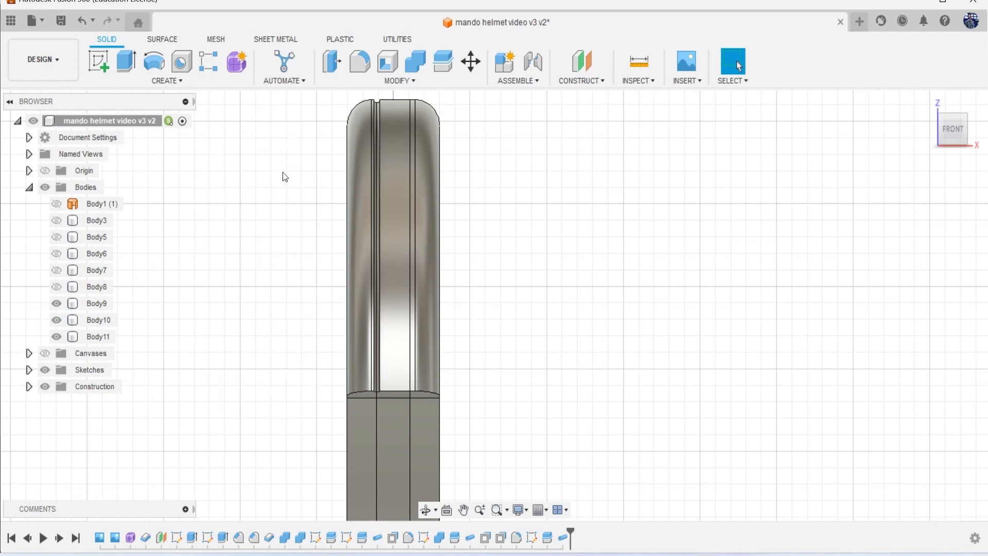
click(412, 265)
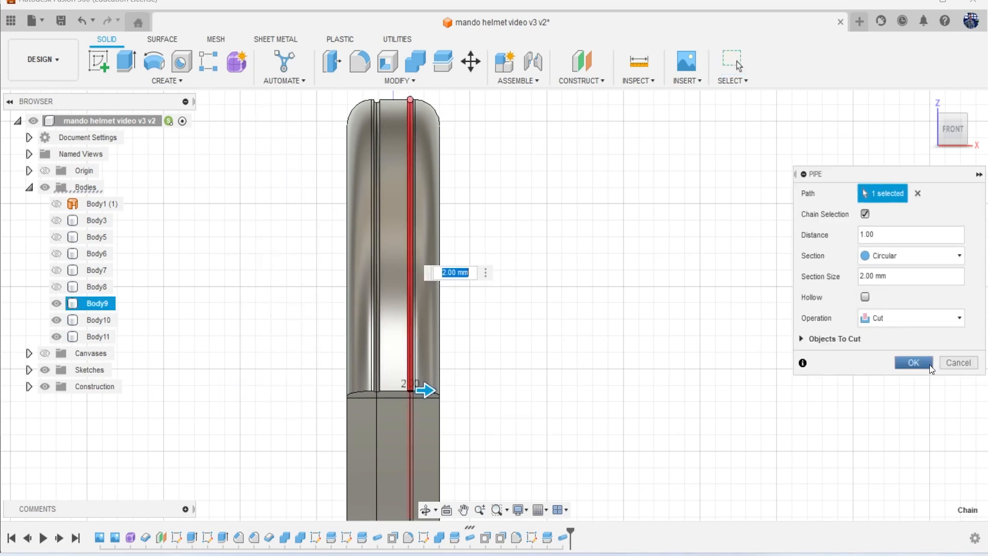
click(916, 365)
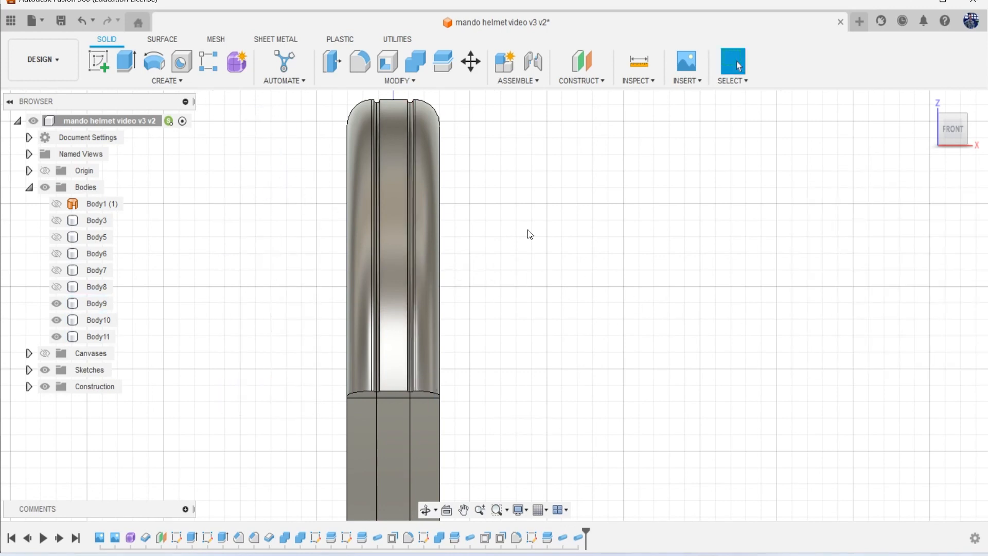
- Combine the crest's centre strip Body9 with the side pieces Body10 and Body11 into one body
click(415, 61)
click(409, 110)
click(423, 129)
click(362, 141)
click(883, 286)
- Show Body3, Body5, Body6, Body7 and Body8 again and inspect the whole helmet from the front
scroll(573, 263, down, 2)
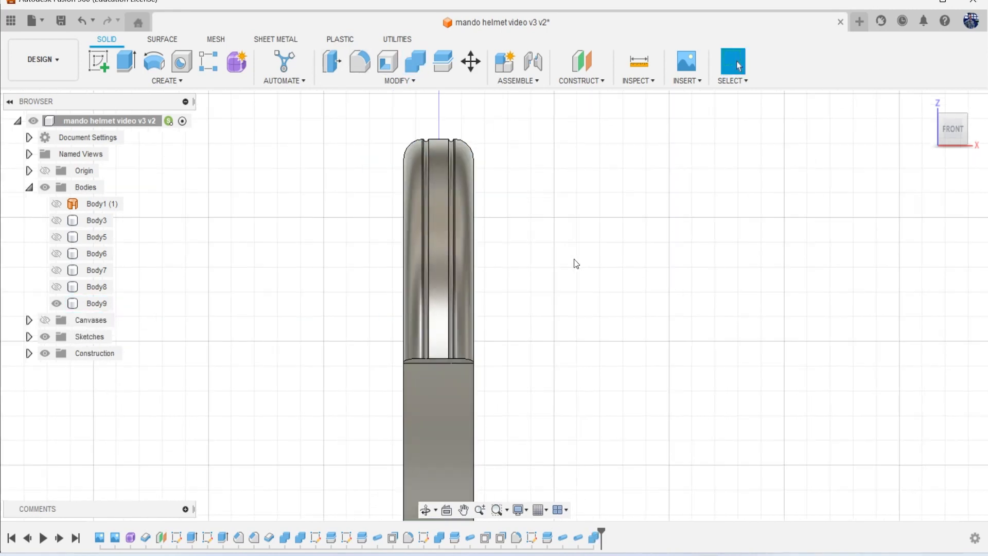
shift+middle_drag(525, 309, 512, 334)
scroll(425, 336, up, 3)
scroll(423, 336, down, 4)
click(57, 220)
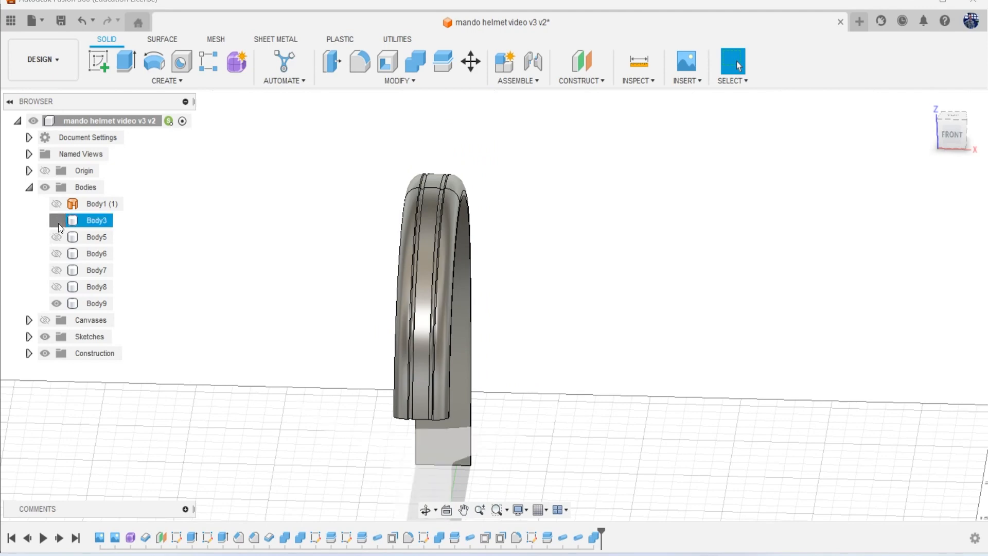
click(57, 237)
click(57, 253)
click(57, 270)
click(57, 286)
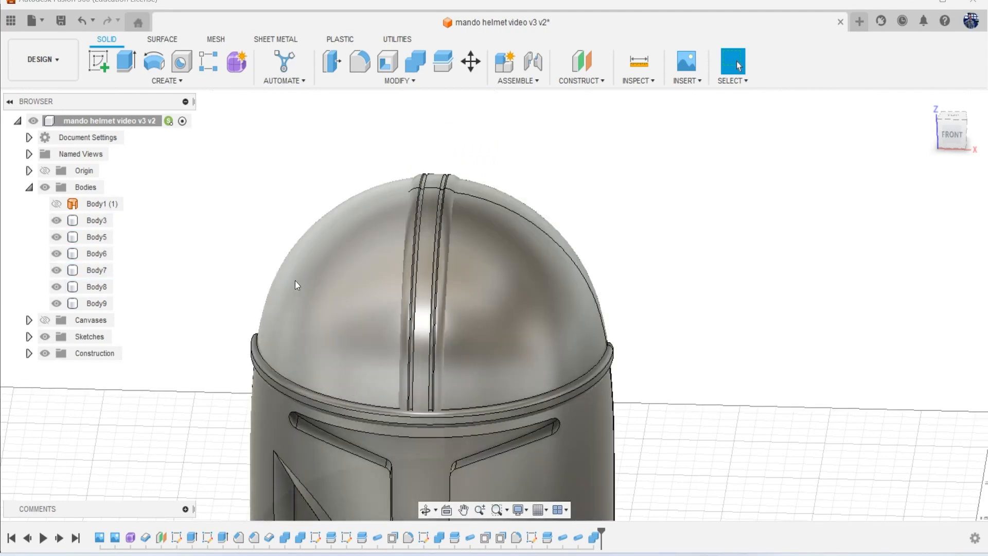
scroll(295, 282, down, 2)
mouse_move(959, 140)
mouse_down()
mouse_move(957, 120)
mouse_move(884, 114)
mouse_move(966, 120)
mouse_move(954, 120)
mouse_up()
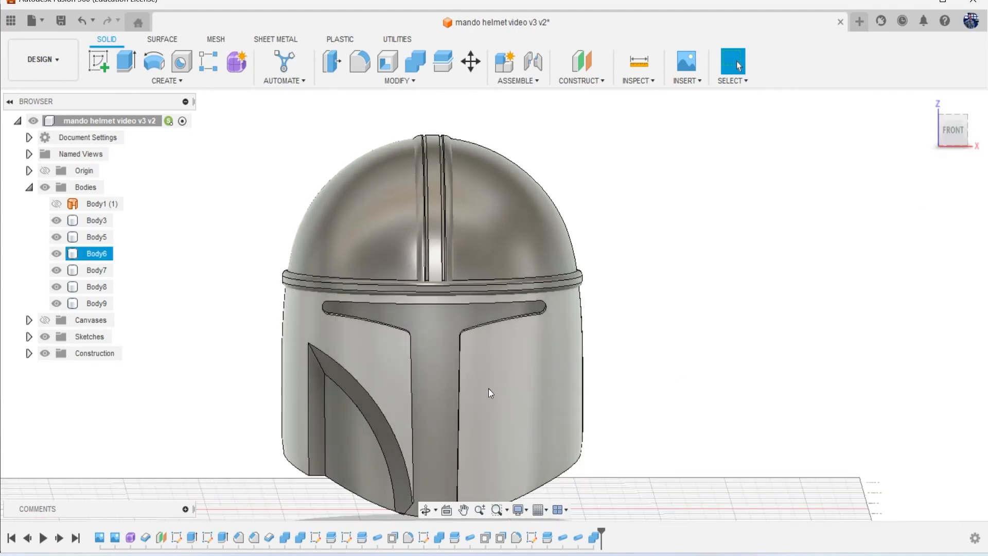
middle_drag(530, 323, 530, 251)
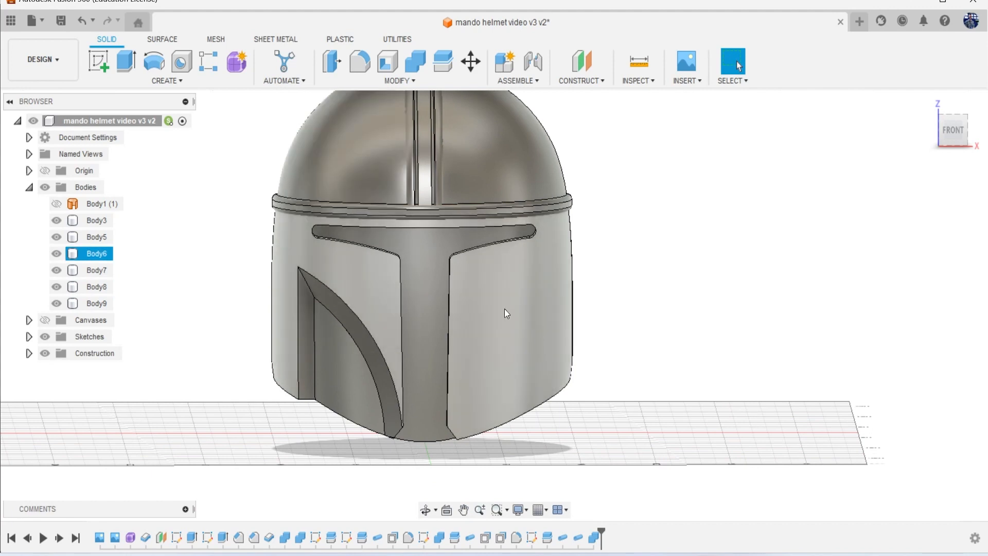
scroll(574, 259, down, 3)
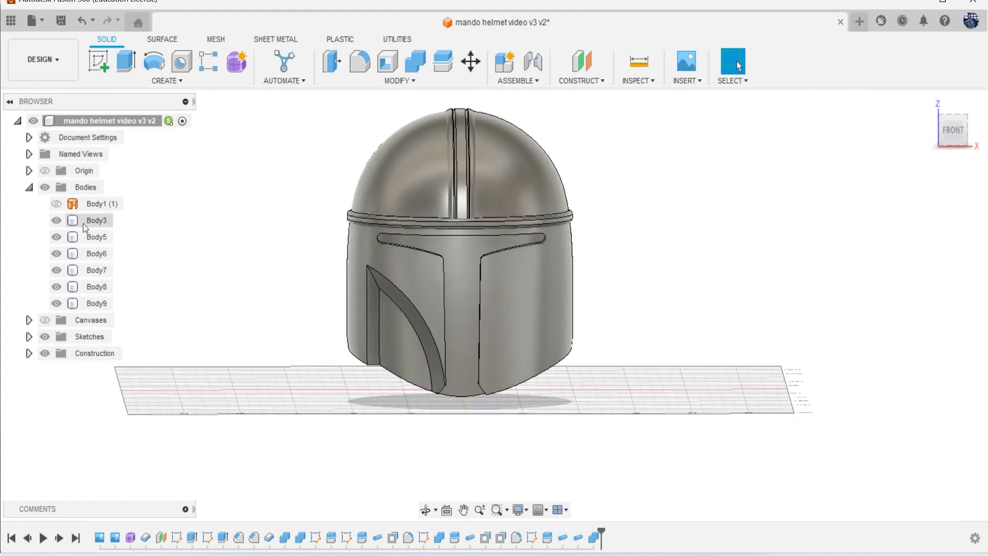
- Hide Body3 and Body5 and view the remaining helmet parts from the home view
click(57, 221)
click(56, 237)
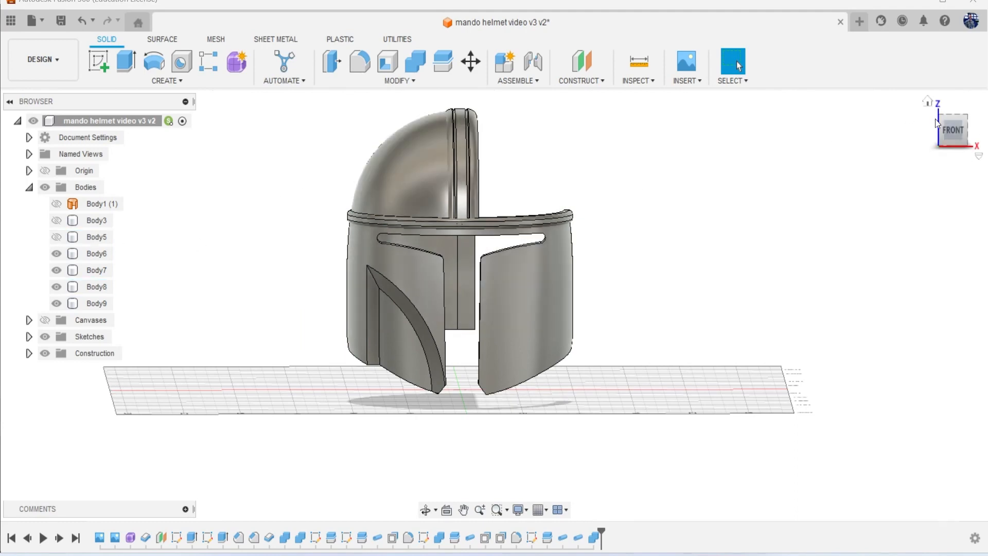
click(929, 101)
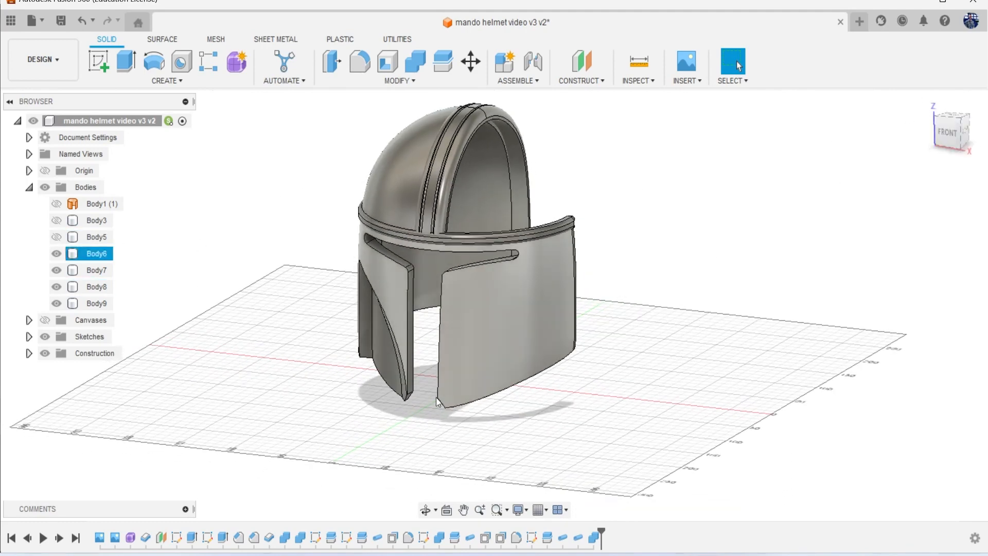
click(103, 255)
click(209, 246)
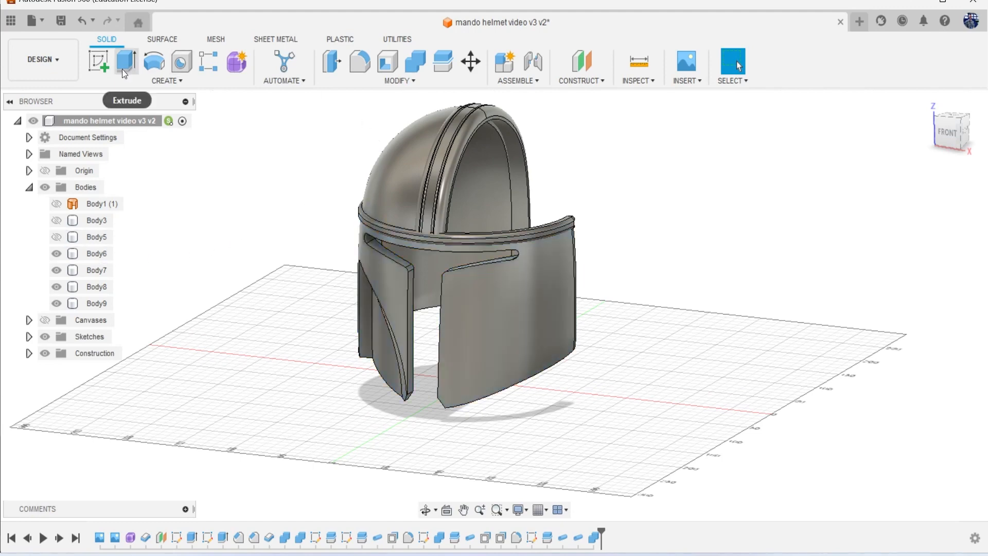
- Show Sketch5 and split the face shell Body6 into two halves along its vertical line
click(29, 337)
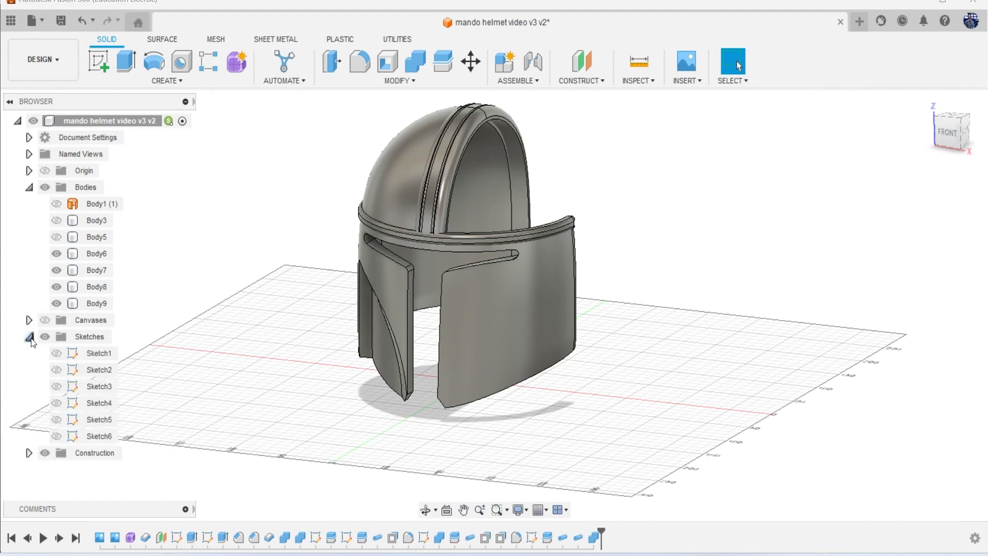
click(57, 436)
click(56, 436)
click(59, 421)
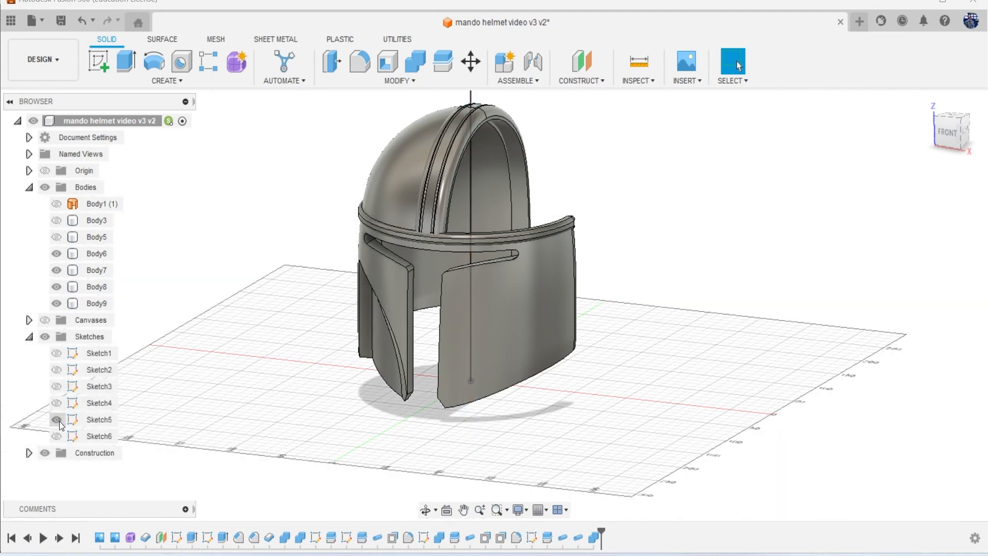
click(451, 71)
click(537, 305)
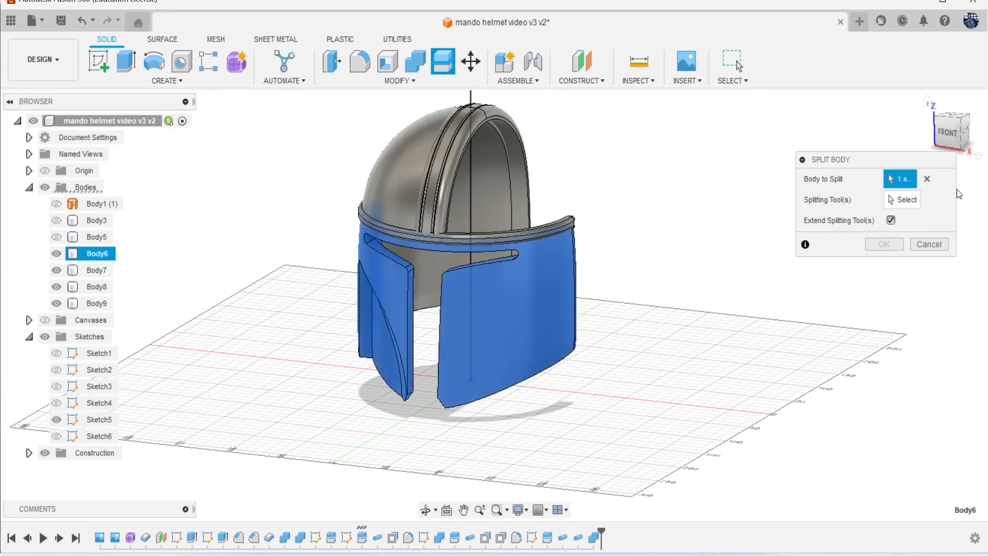
click(907, 201)
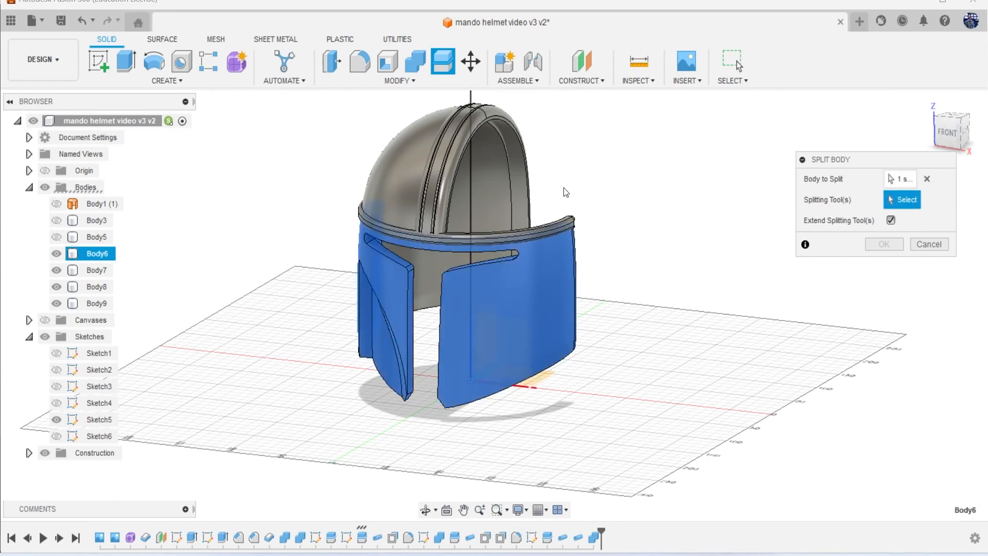
click(470, 197)
click(884, 244)
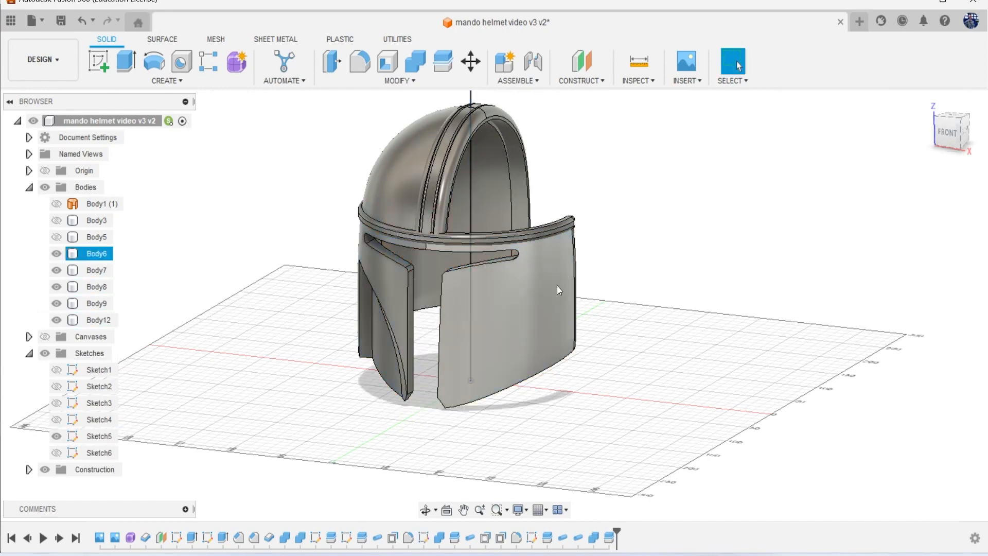
- Hide the plain face half Body6 and mirror the recessed half Body12 across the helmet's centre plane, using the Join operation
click(55, 254)
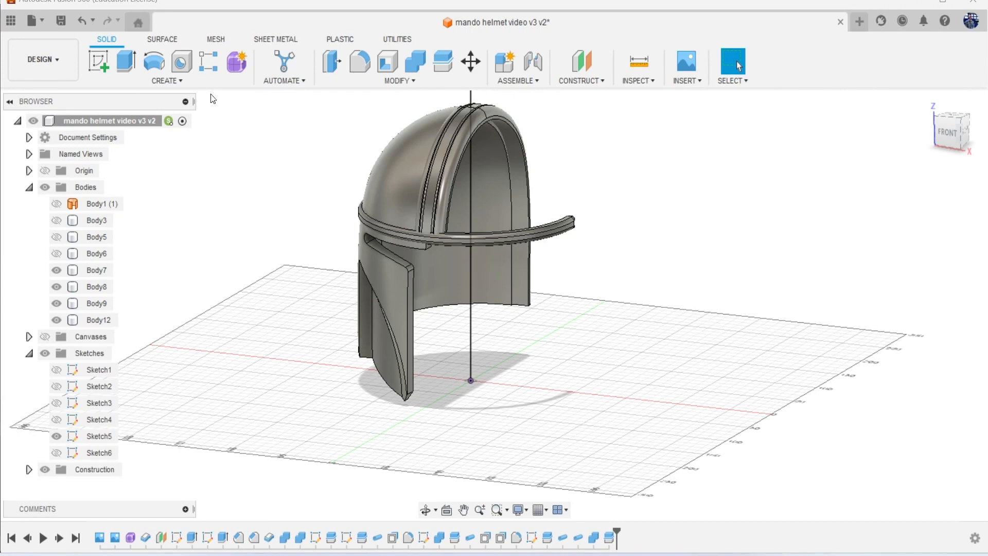
click(173, 82)
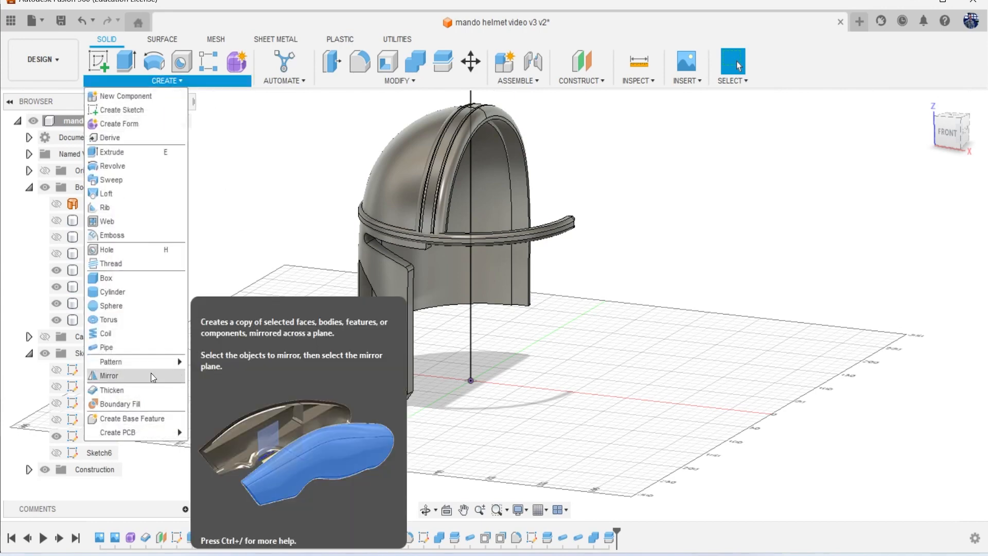
click(150, 374)
scroll(393, 200, up, 2)
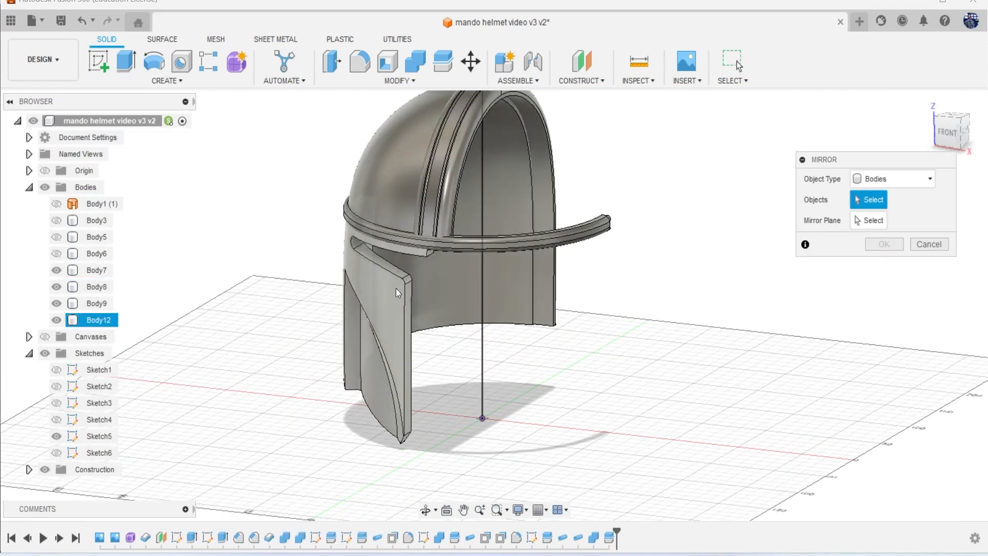
click(381, 288)
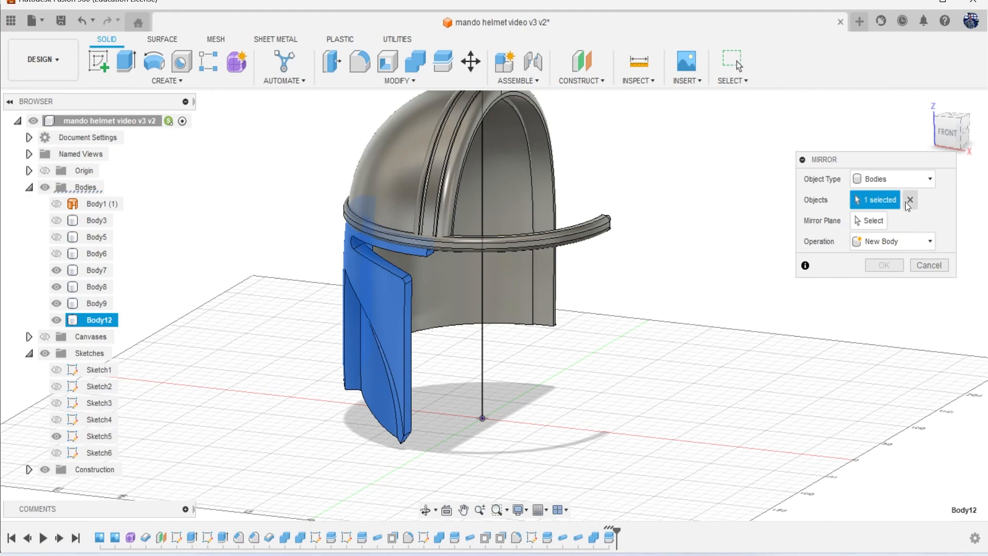
click(870, 220)
scroll(505, 277, up, 1)
scroll(504, 277, up, 3)
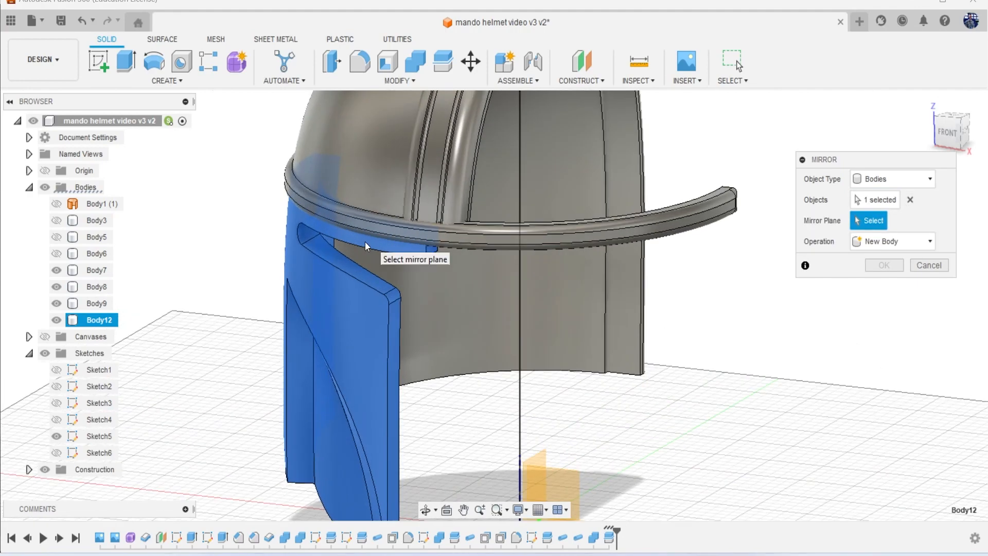
click(452, 271)
scroll(464, 270, down, 4)
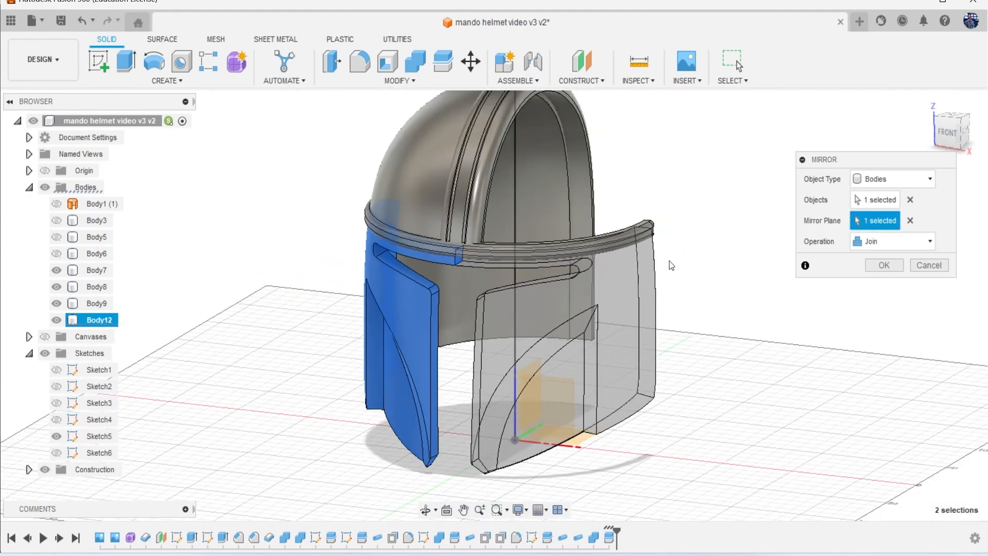
click(882, 265)
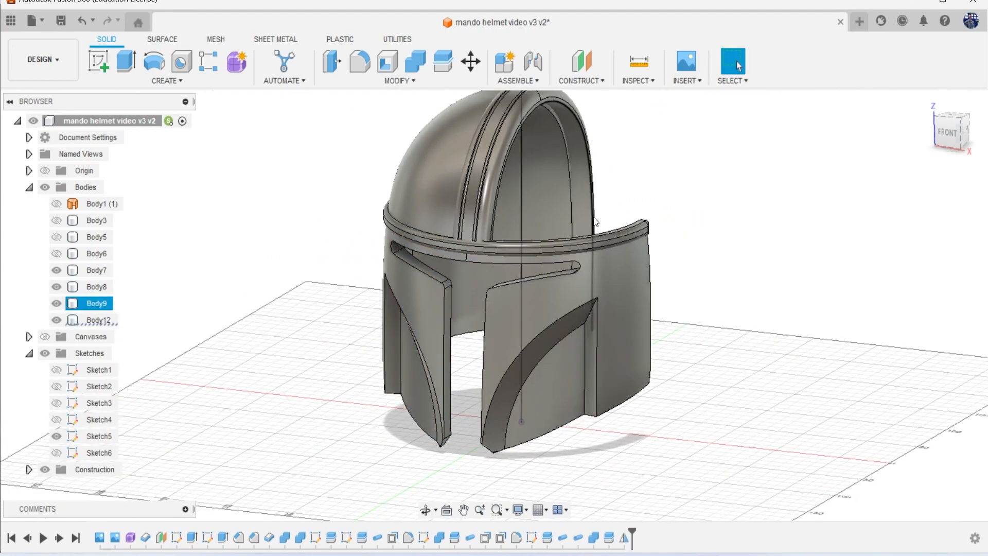
- Remove the hidden plain face half Body6 from the design
mouse_move(959, 132)
mouse_down()
mouse_move(978, 122)
mouse_move(958, 122)
mouse_move(961, 132)
mouse_up()
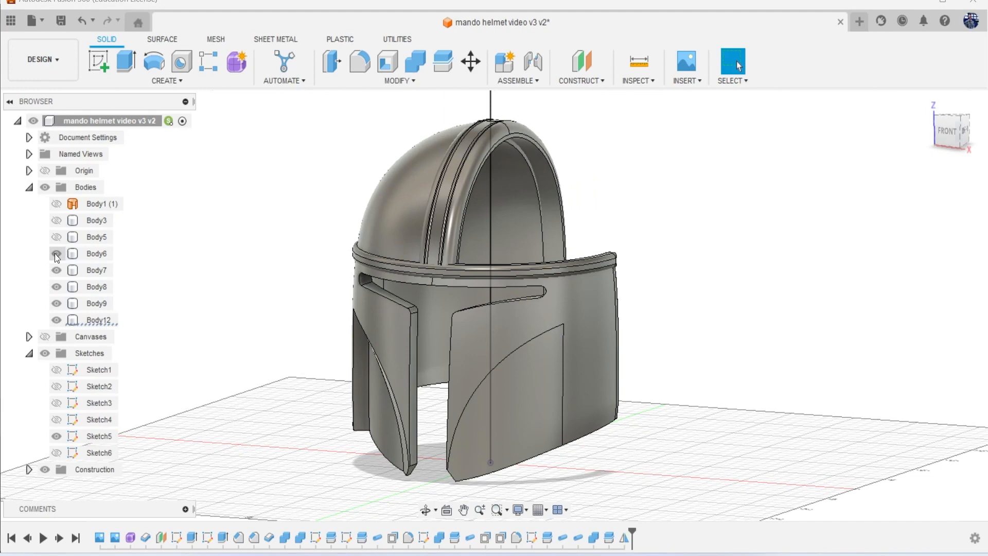
right_click(94, 255)
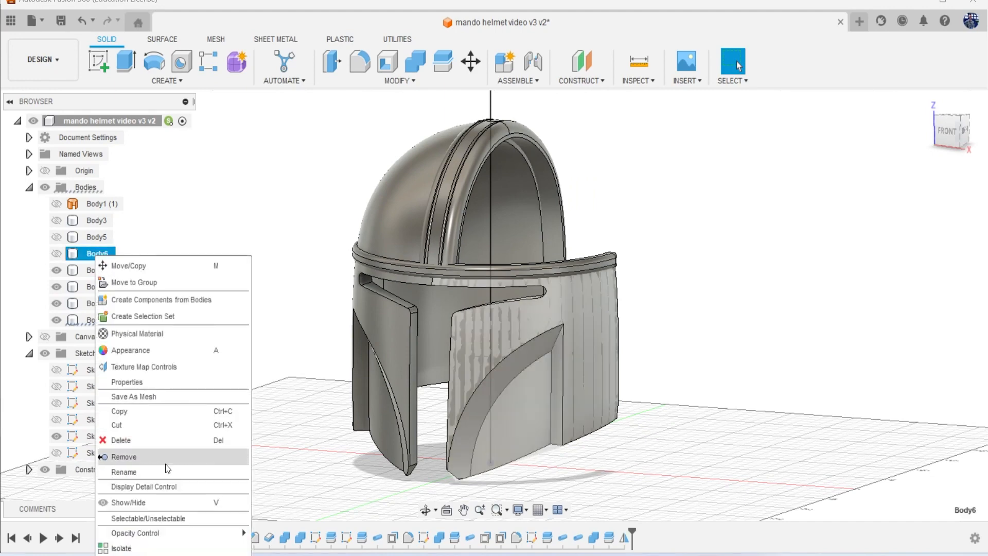
click(150, 457)
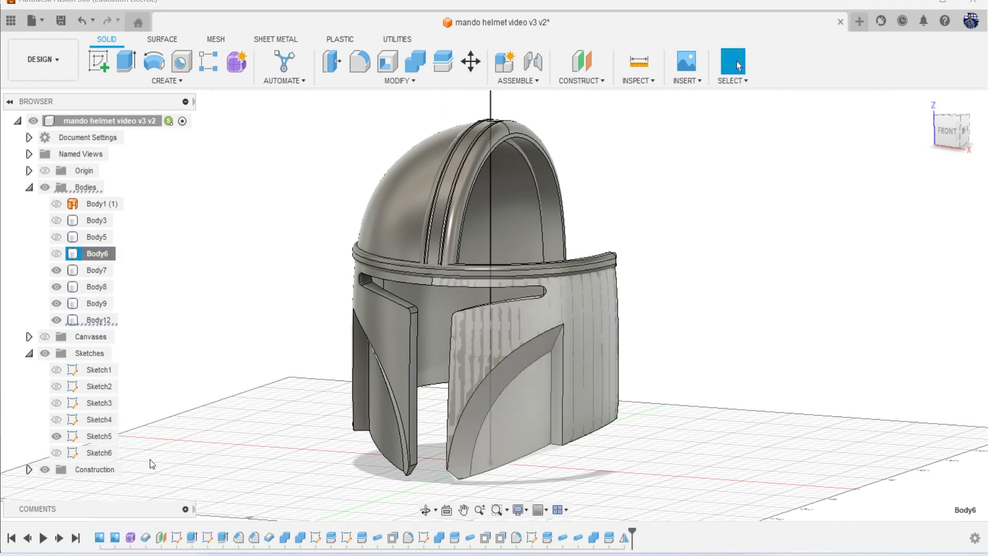
- Show Body3 and Body5, hide Sketch5, and compare the complete helmet with the reference photo
click(58, 237)
click(229, 396)
click(57, 420)
mouse_move(945, 137)
mouse_down()
mouse_move(958, 130)
mouse_move(947, 121)
mouse_up()
click(57, 221)
mouse_move(951, 128)
mouse_down()
mouse_move(957, 140)
mouse_move(936, 131)
mouse_up()
mouse_move(494, 305)
shift+middle_down()
mouse_move(473, 293)
mouse_move(456, 221)
mouse_move(561, 453)
mouse_move(651, 528)
shift+middle_up()
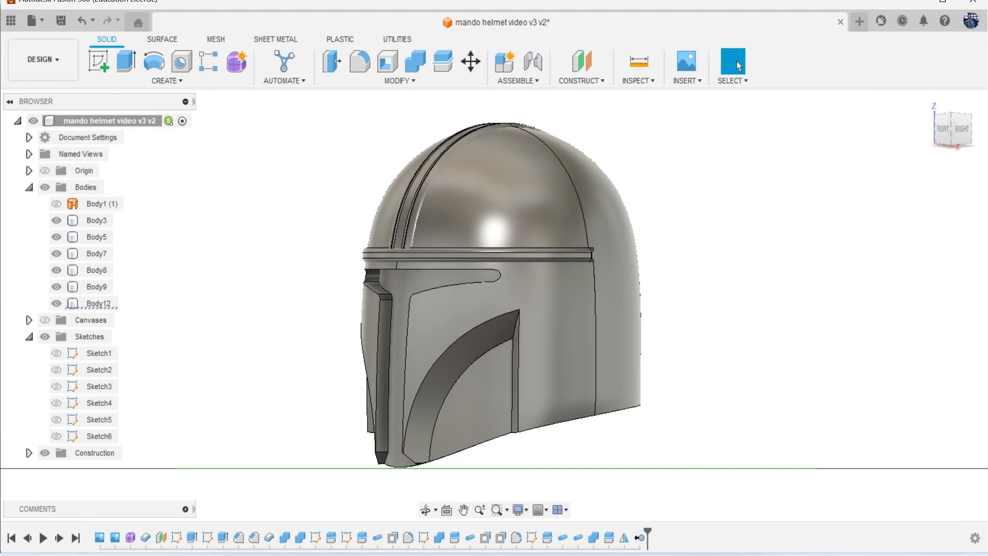
key(alt+Tab)
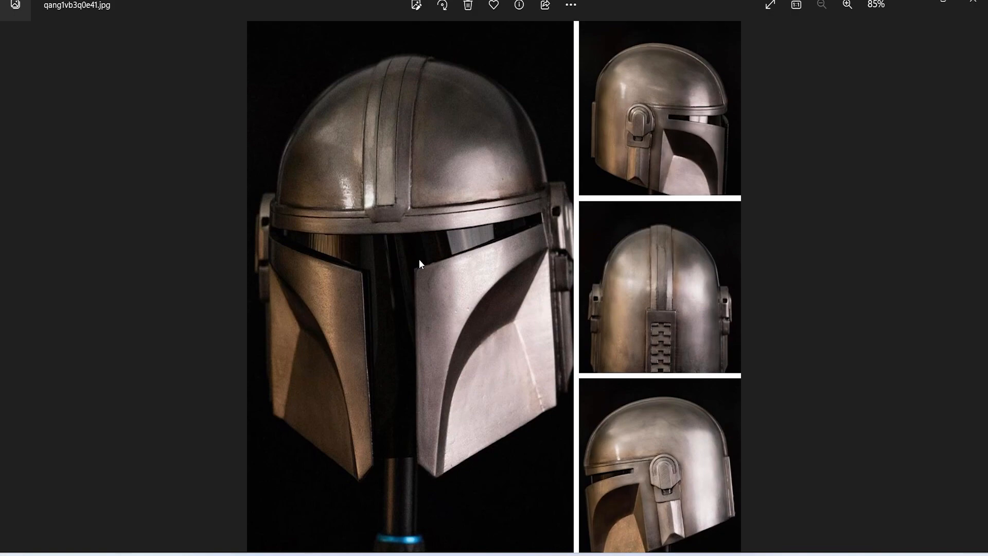
click(925, 4)
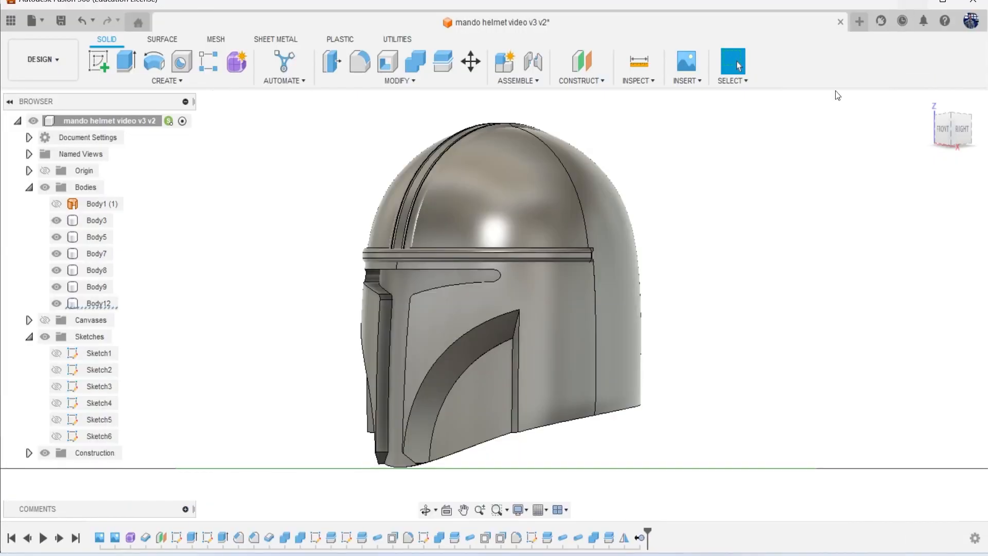
- Switch to the Render workspace and view the helmet from its front corner
click(26, 63)
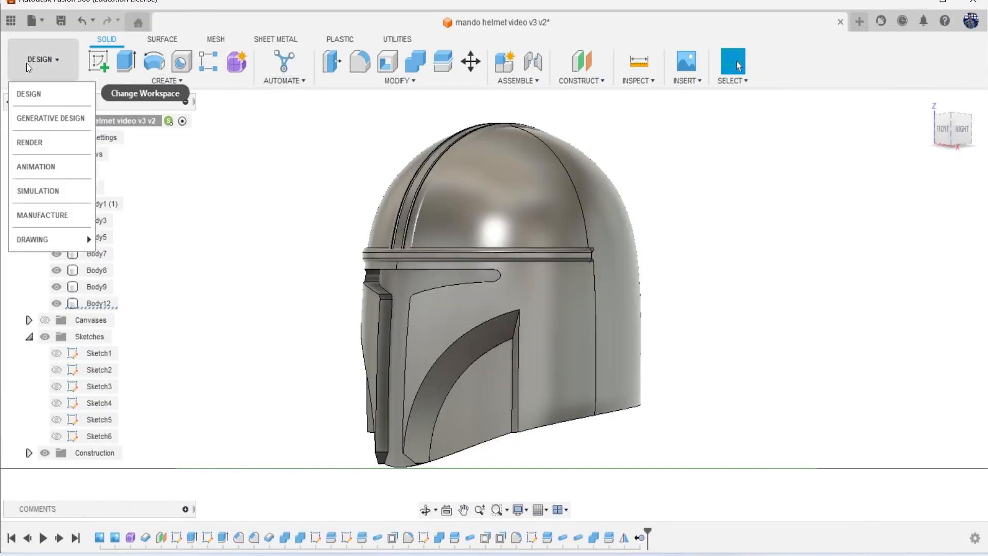
click(53, 137)
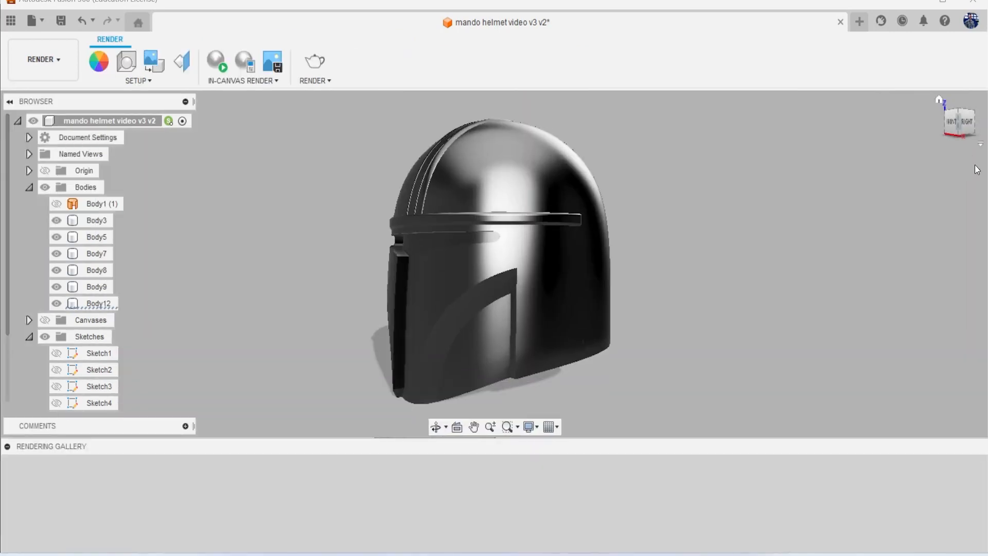
drag(970, 137, 977, 147)
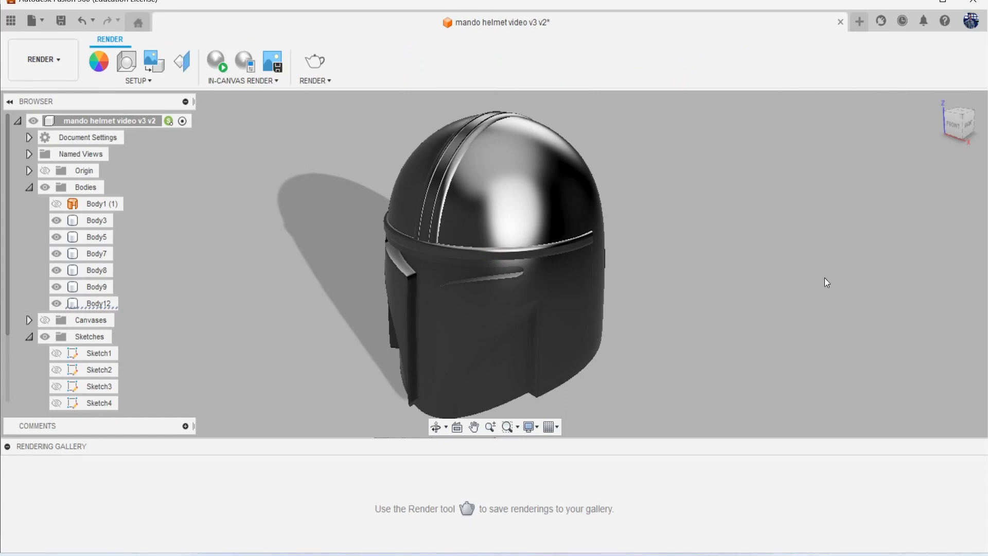
- Apply the Steel - Rough appearance to the helmet's dome, face shell, brow band and crest
key(a)
scroll(829, 319, down, 5)
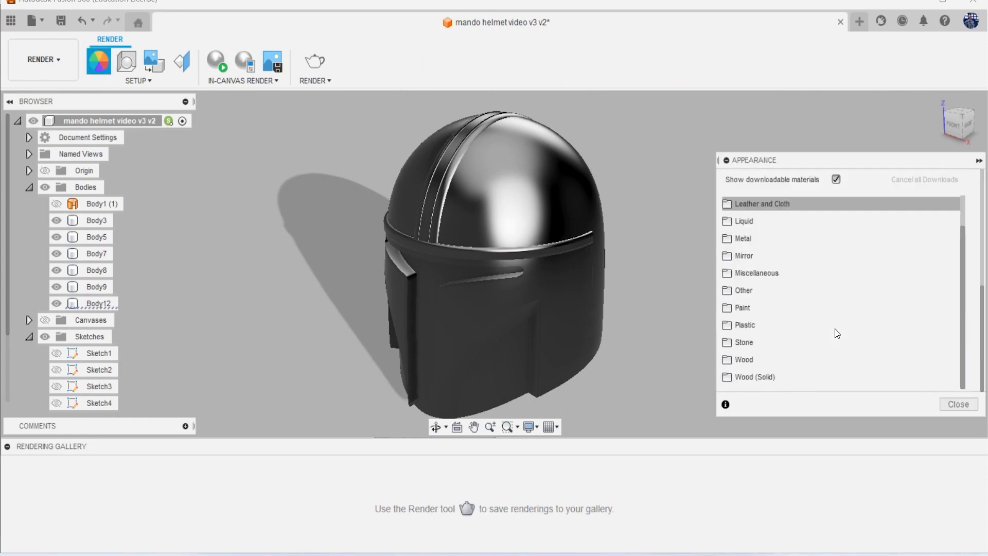
click(795, 245)
scroll(813, 260, down, 4)
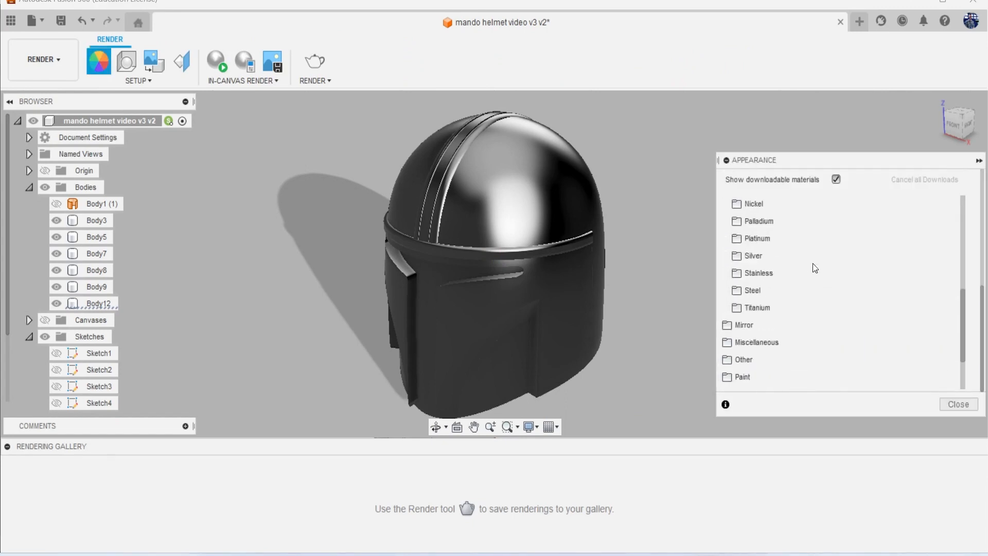
click(818, 291)
scroll(859, 284, down, 1)
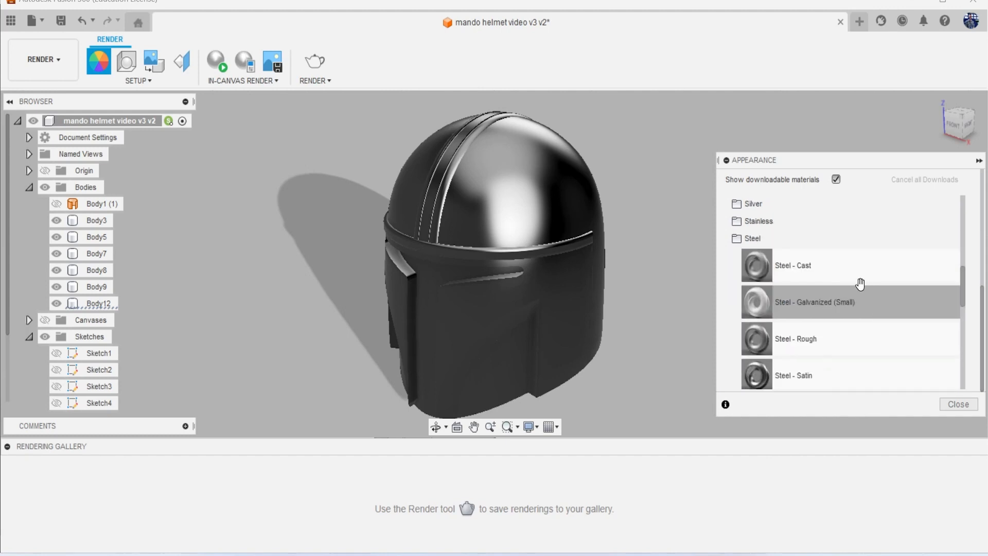
drag(854, 330, 494, 257)
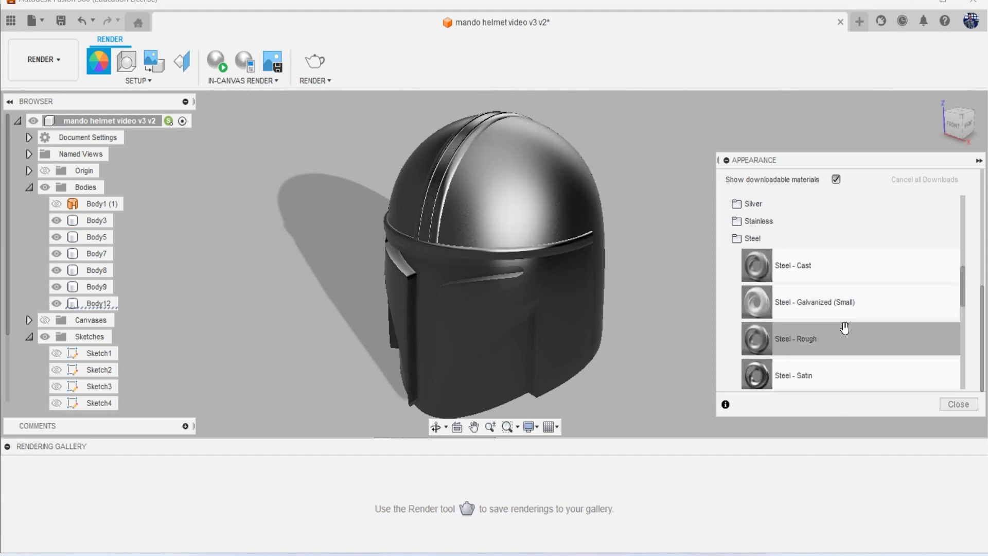
drag(855, 344, 578, 316)
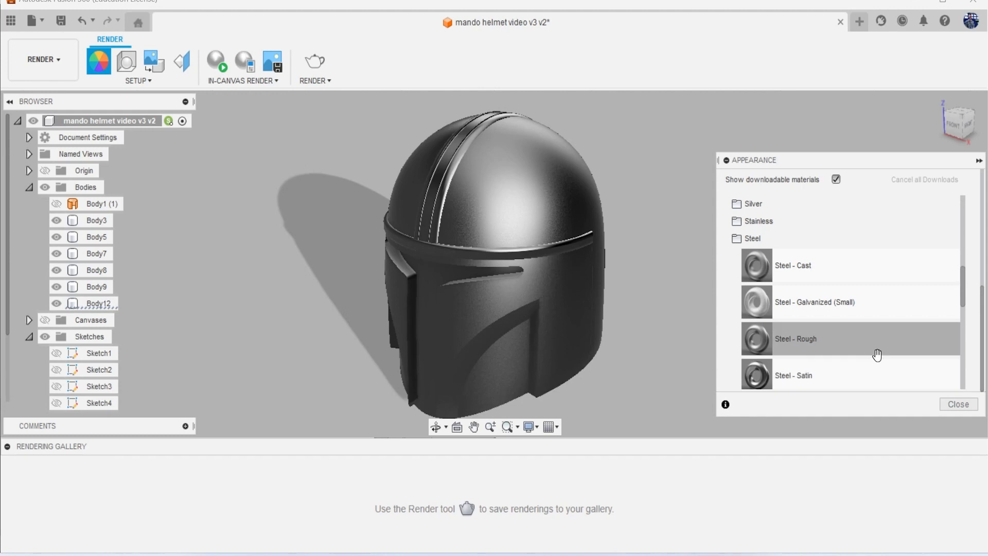
drag(868, 338, 524, 256)
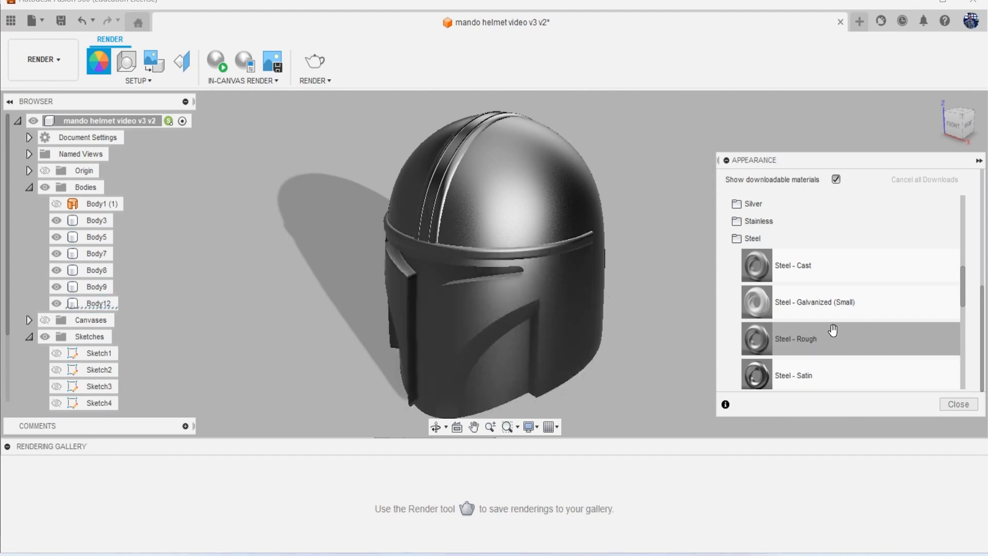
drag(862, 341, 440, 206)
- Apply an appearance from the plastic library to the T-shaped visor and view the helmet from the front
mouse_move(957, 129)
mouse_down()
mouse_move(983, 107)
mouse_move(980, 93)
mouse_move(972, 109)
mouse_up()
scroll(875, 342, down, 10)
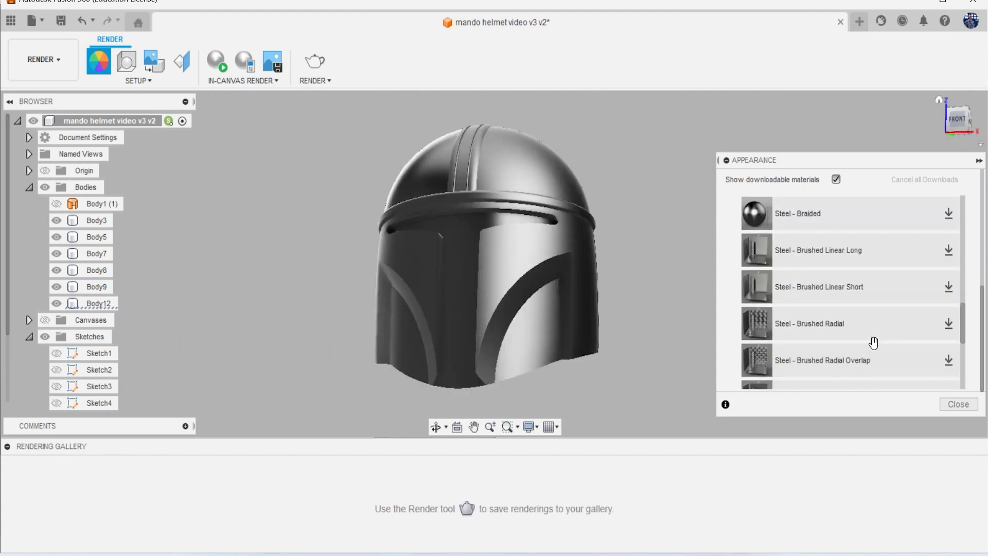
click(795, 326)
scroll(826, 326, down, 10)
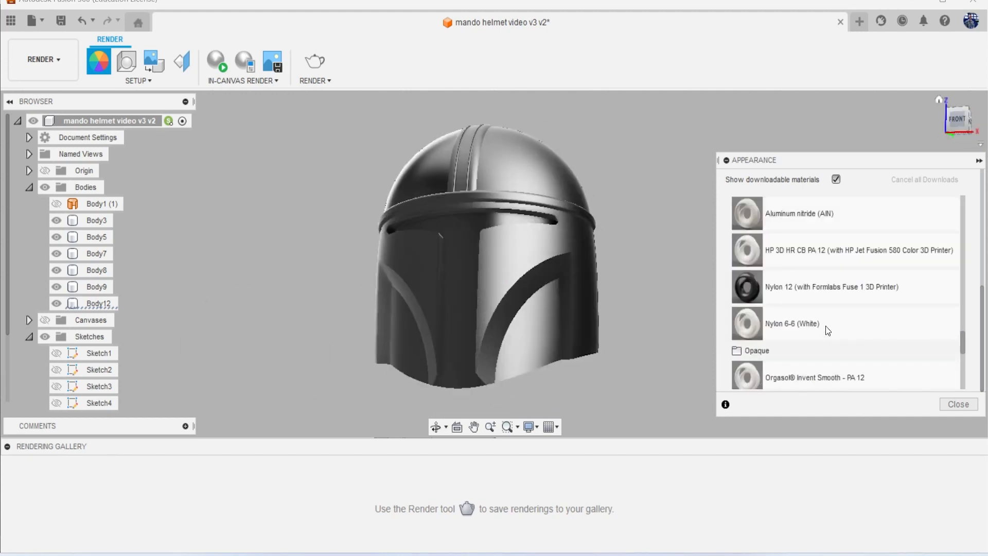
scroll(824, 327, up, 3)
drag(840, 313, 473, 233)
mouse_move(959, 126)
mouse_down()
mouse_move(956, 146)
mouse_move(943, 150)
mouse_move(953, 142)
mouse_up()
- Return to the Design workspace and check the reference photo for the details still missing from the helmet
click(61, 71)
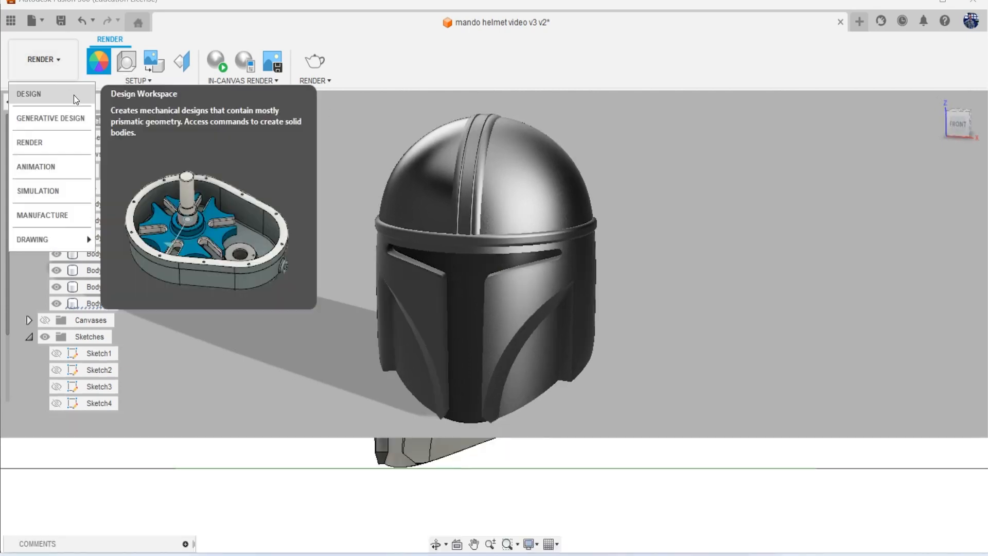
click(70, 92)
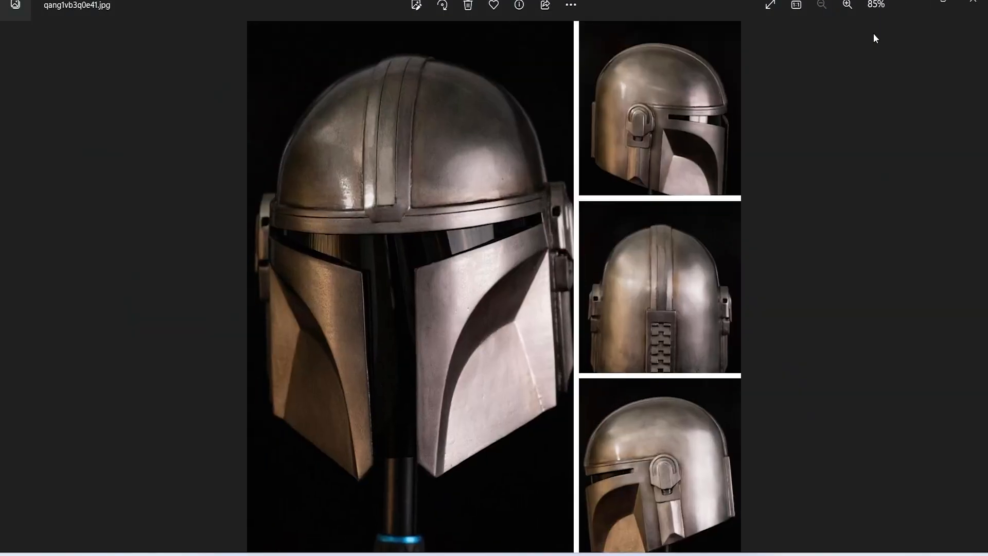
click(909, 6)
mouse_move(967, 129)
mouse_down()
mouse_move(922, 120)
mouse_move(885, 128)
mouse_move(870, 98)
mouse_move(877, 123)
mouse_move(918, 140)
mouse_up()
- Combine Body5, Body8 and Body12 into one helmet shell with the Join operation
click(417, 71)
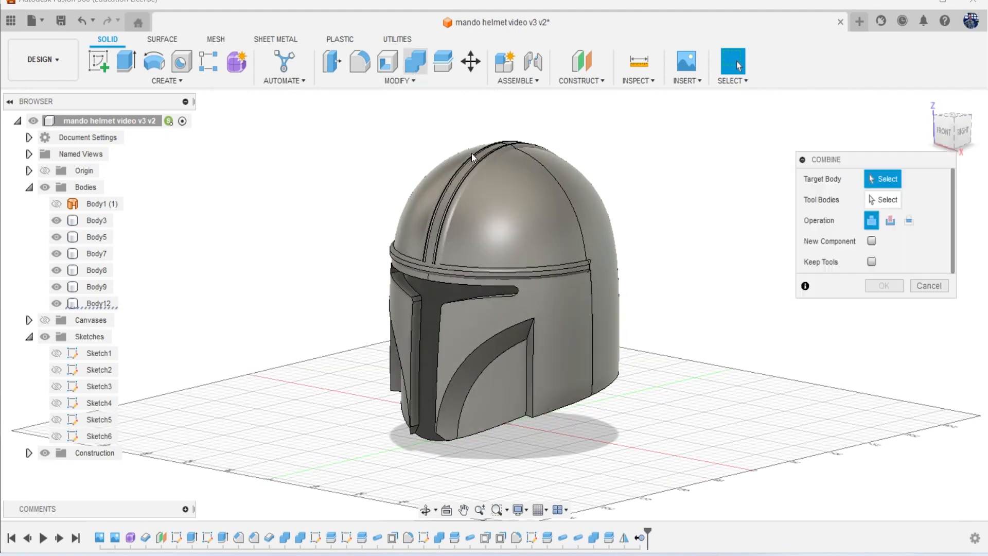
click(500, 199)
click(558, 304)
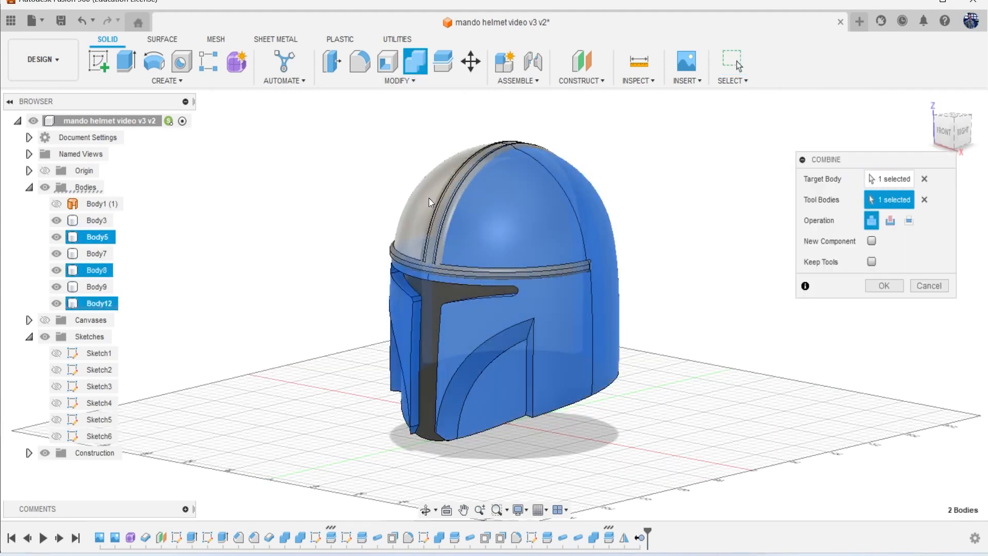
click(579, 294)
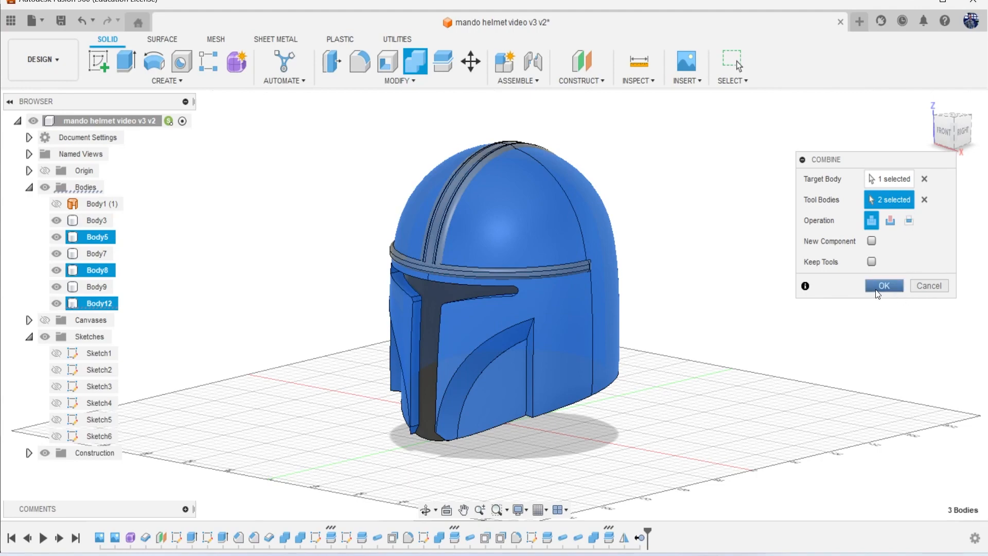
click(876, 290)
- Hide and show the combined shell Body5 to check which parts it includes
mouse_move(960, 141)
mouse_down()
mouse_move(978, 135)
mouse_move(955, 123)
mouse_move(953, 136)
mouse_up()
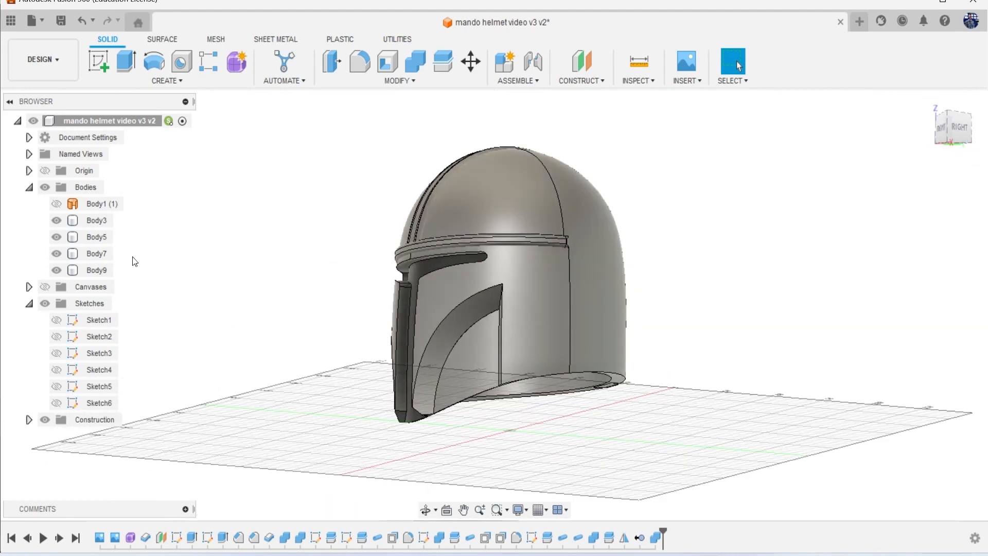
click(57, 238)
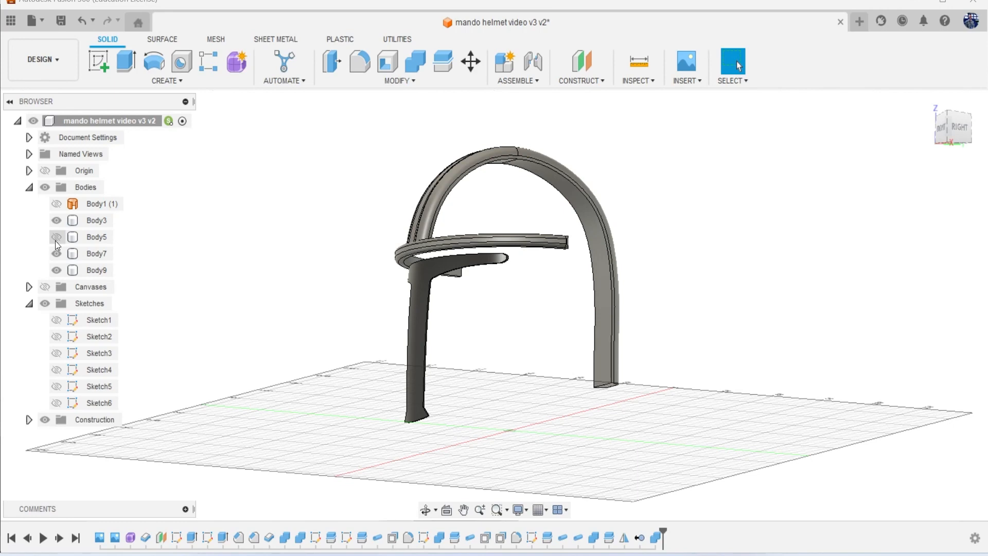
click(56, 238)
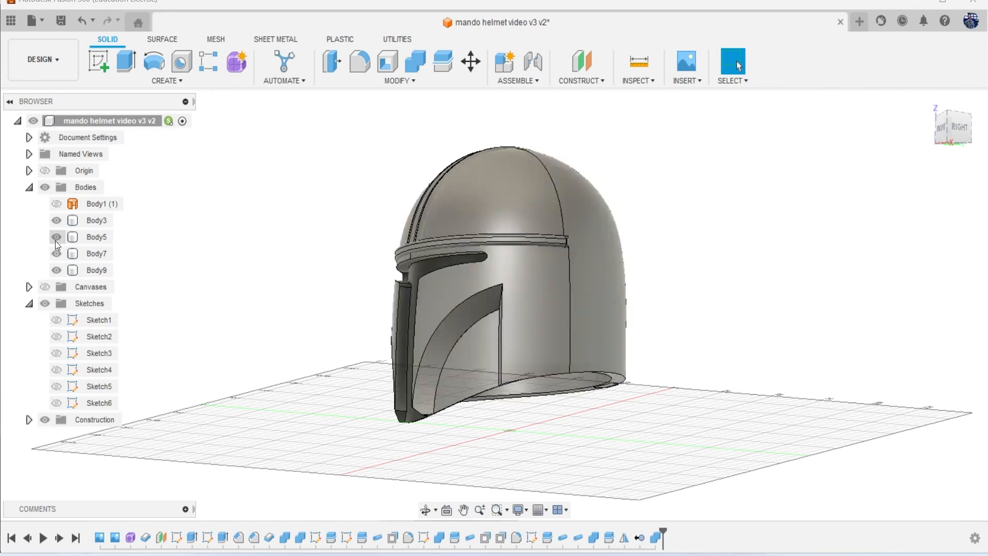
- Show the reference canvases in the right view and hide Body3, Body5, Body7 and Body9
click(46, 287)
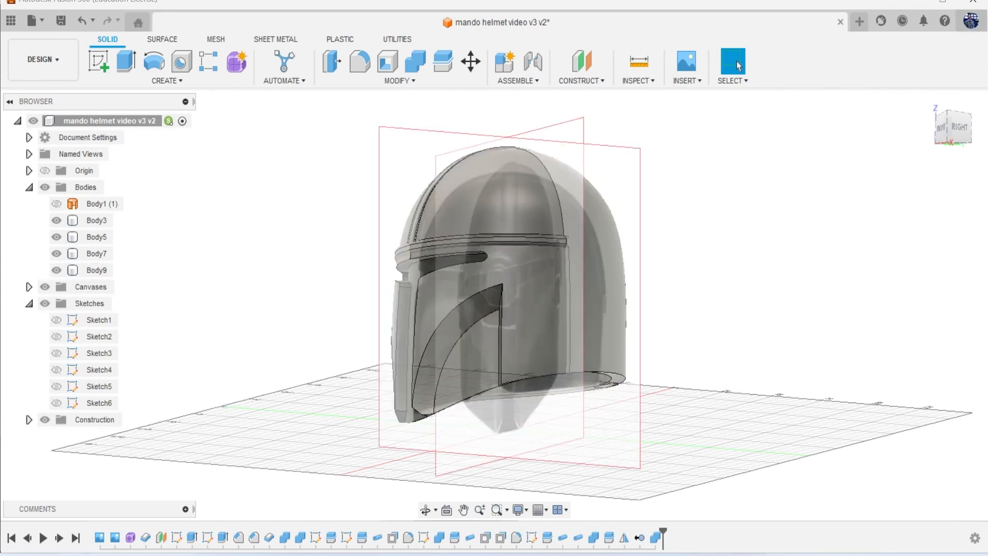
click(954, 129)
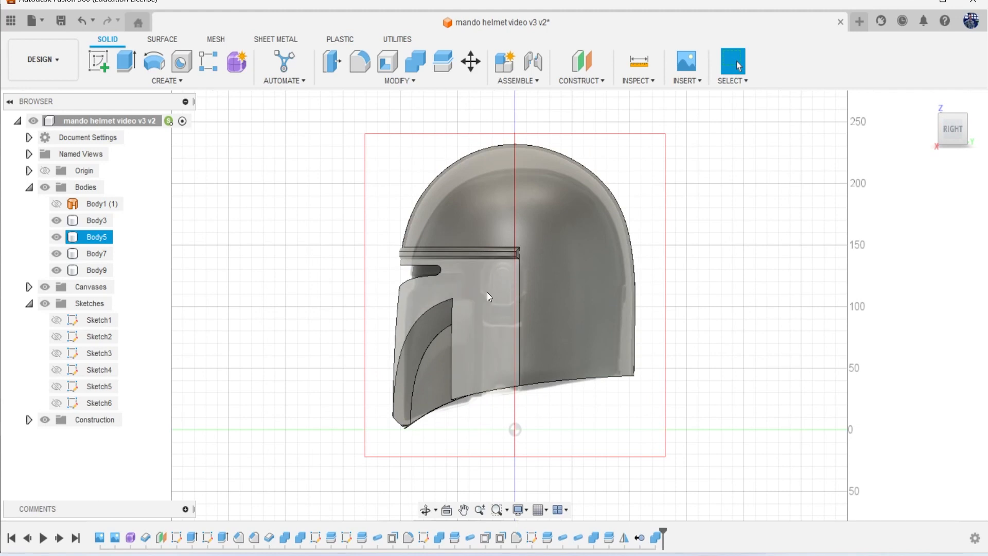
click(57, 221)
click(56, 237)
click(56, 253)
click(57, 270)
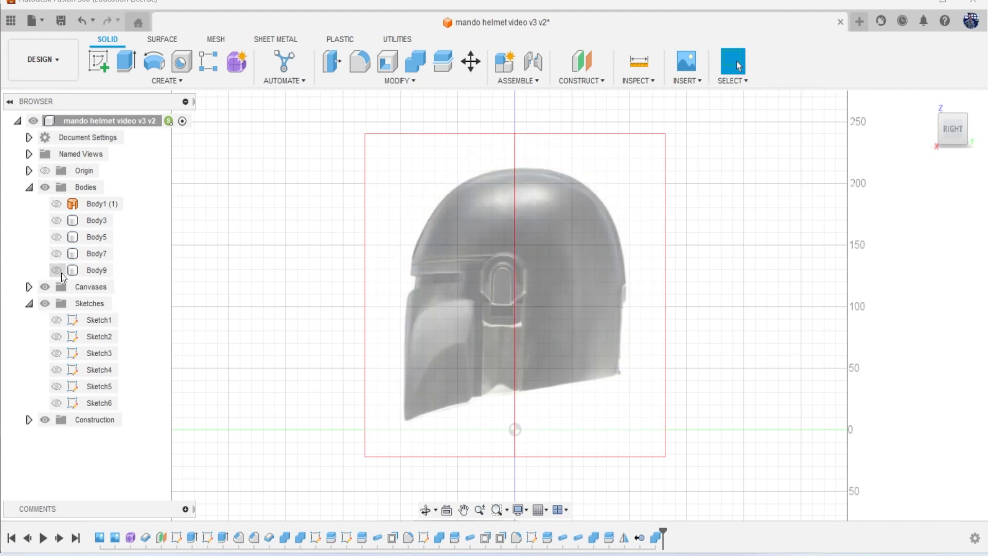
- Show Body5, Body7 and Body9 over the canvas and start a new sketch on the side-view origin plane
click(60, 273)
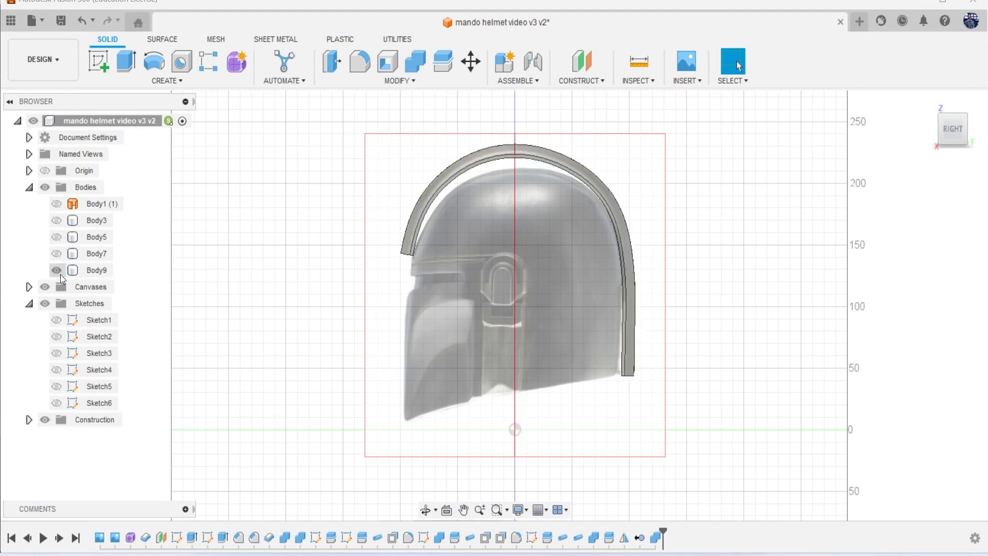
click(58, 257)
click(53, 238)
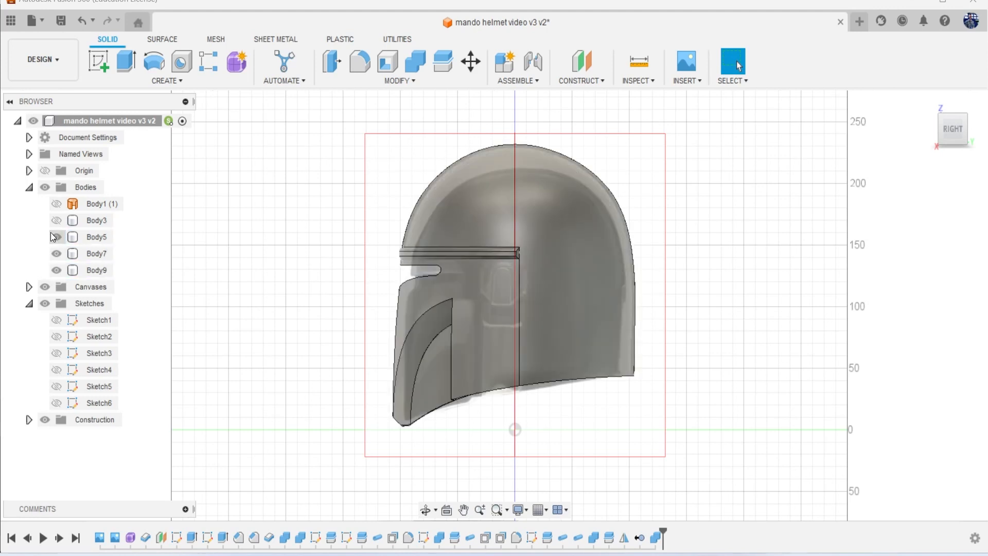
click(106, 61)
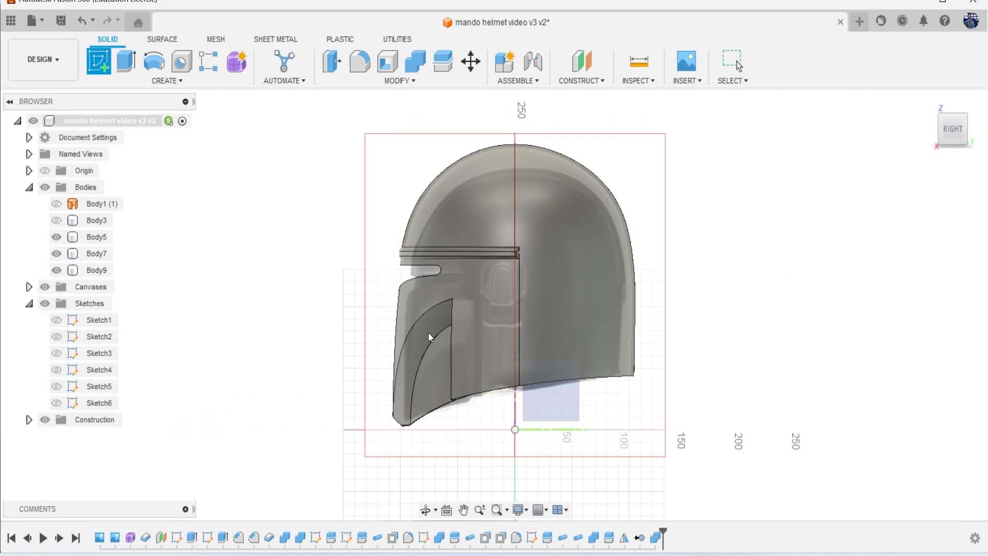
click(555, 404)
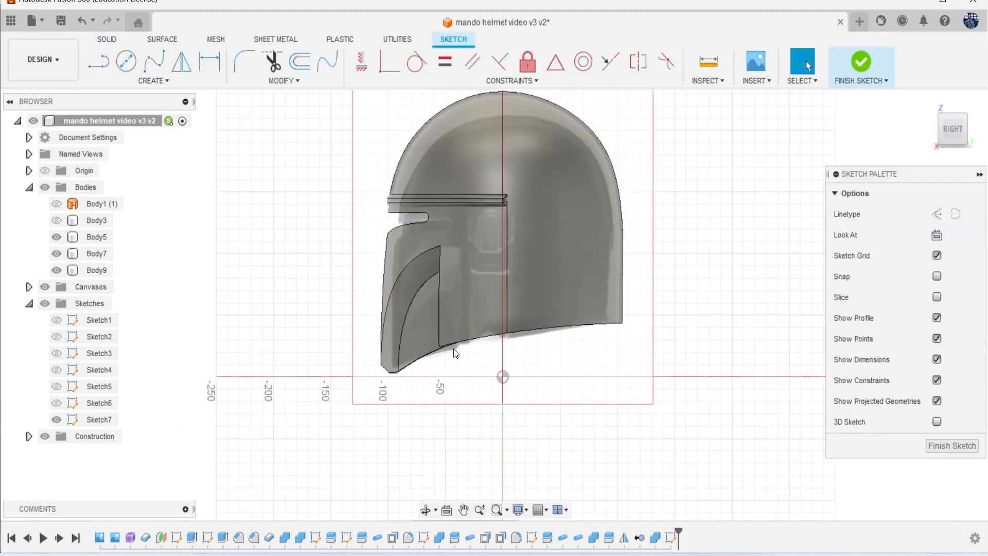
- Project the whole helmet shell Body5 into the side-view sketch with the body selection filter and projection link on
key(p)
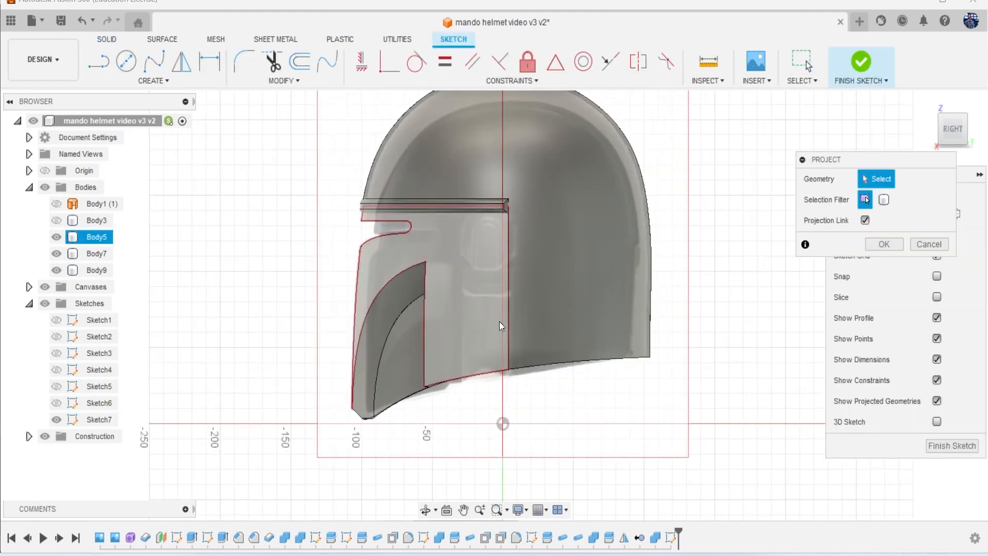
scroll(500, 321, up, 2)
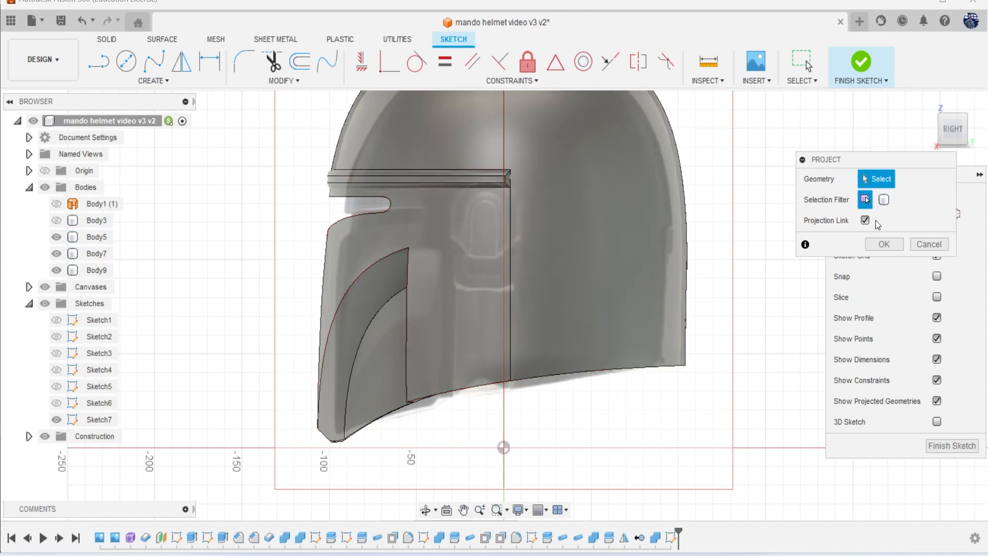
click(884, 200)
click(636, 308)
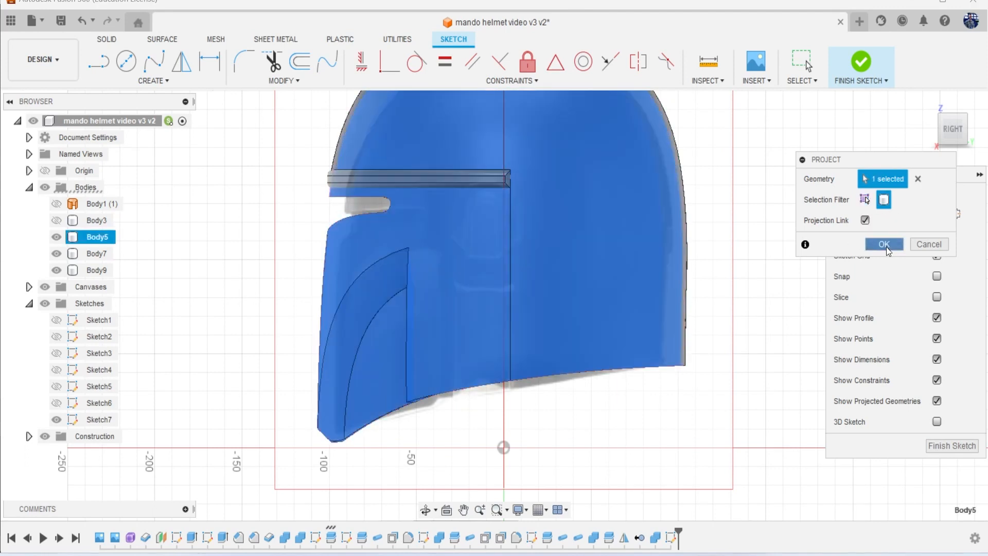
click(884, 244)
- Hide Body5, Body7 and Body9 so the reference photo shows behind the projected helmet outline
click(57, 237)
click(56, 253)
click(57, 270)
click(474, 382)
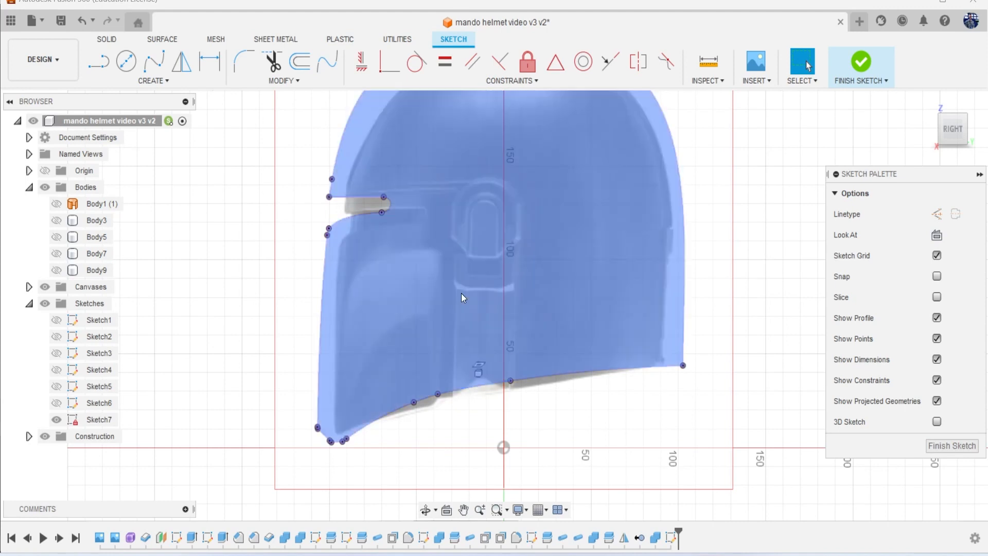
- Trace the vertical side strip below the ear piece with three lines, about 56 mm high on its front side, ending at the helmet's lower edge
key(l)
scroll(477, 319, up, 3)
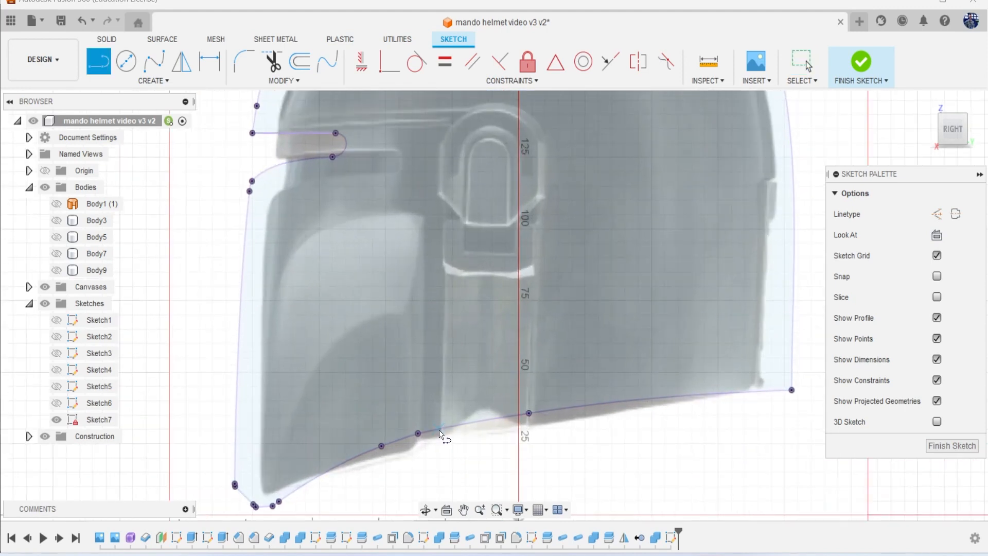
click(439, 430)
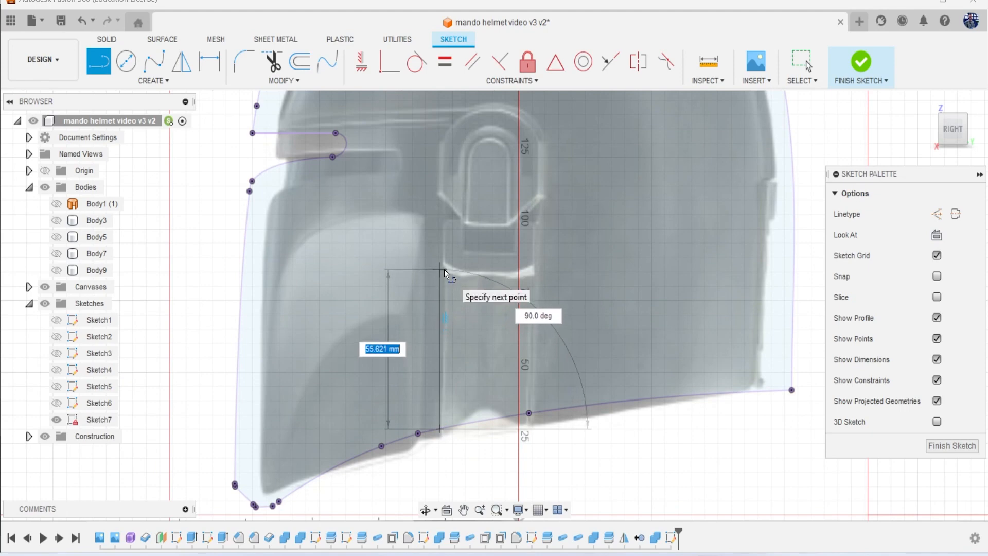
click(443, 267)
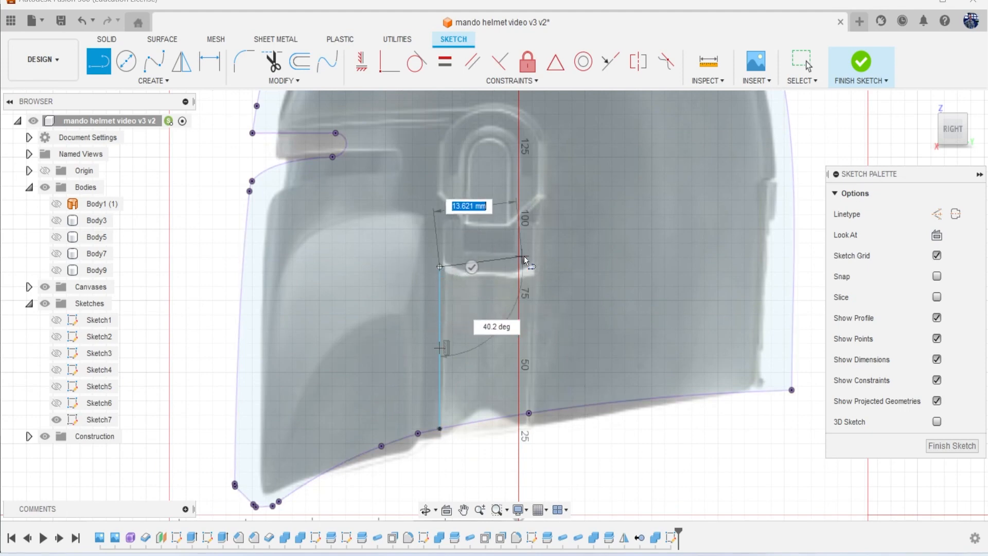
click(533, 266)
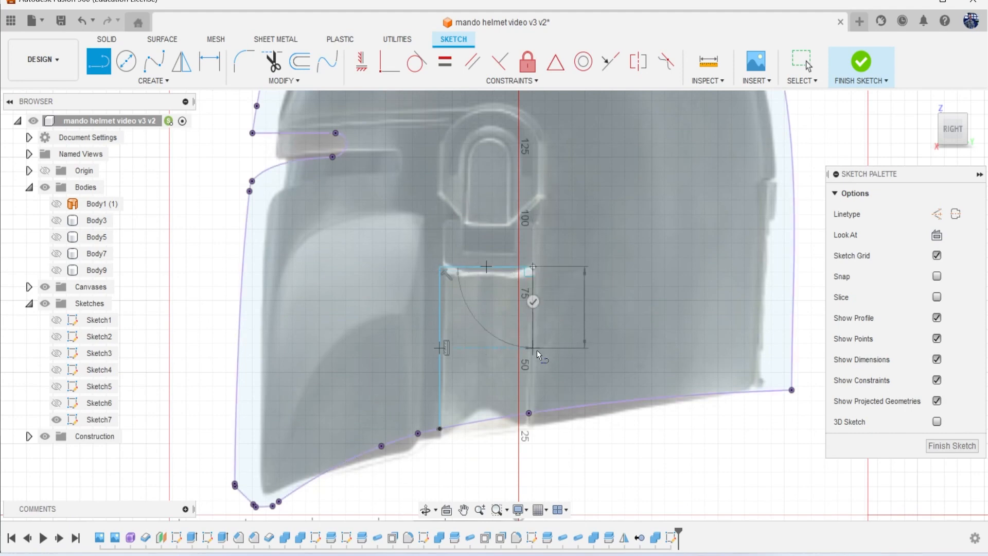
click(537, 412)
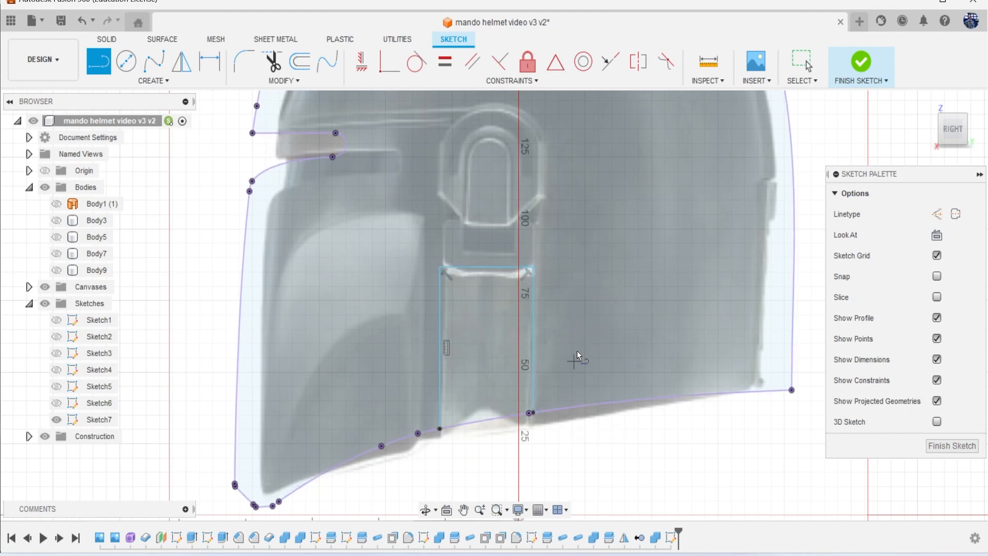
- Draw a two-point rectangle on top of the side strip, matching its width and reaching up to the ear piece's lower edge
scroll(475, 261, up, 3)
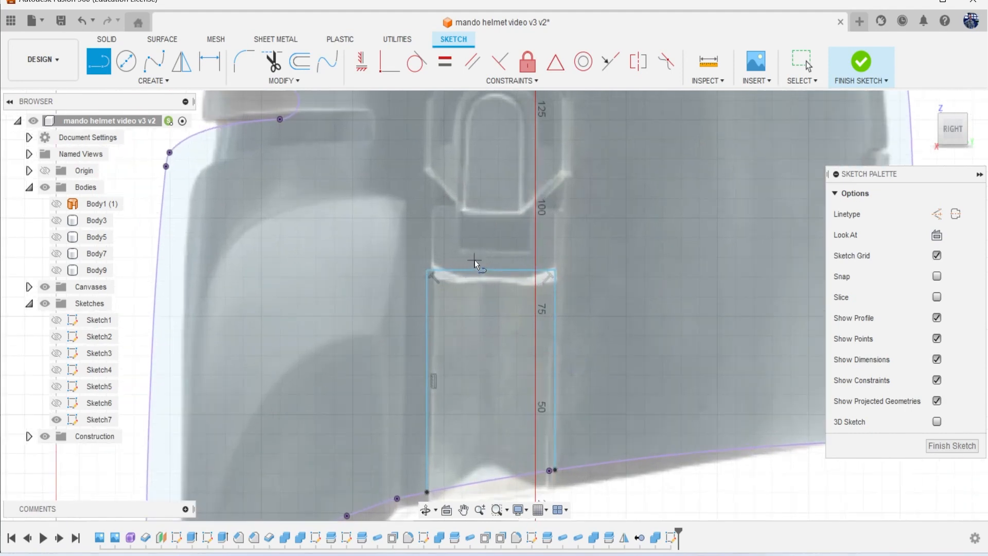
key(r)
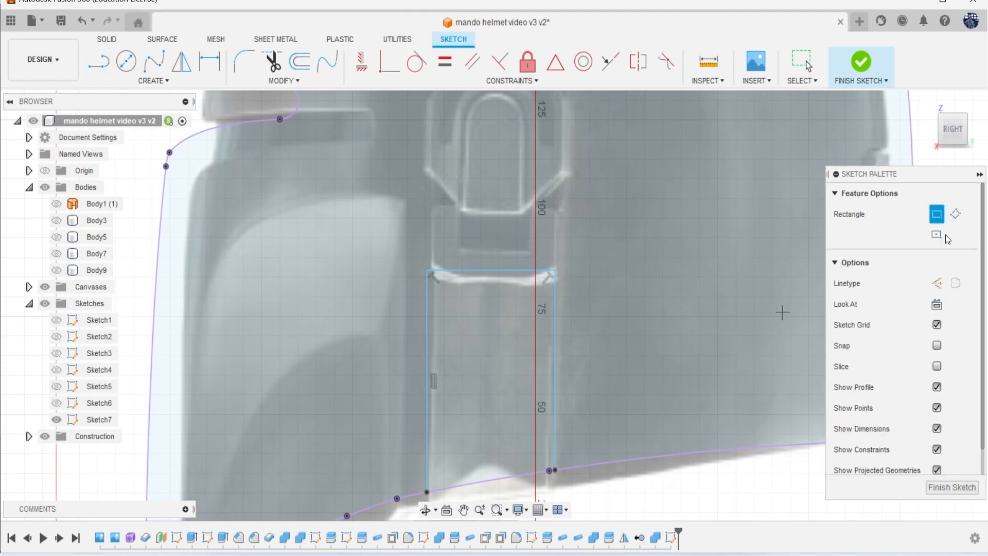
scroll(559, 211, up, 1)
click(555, 274)
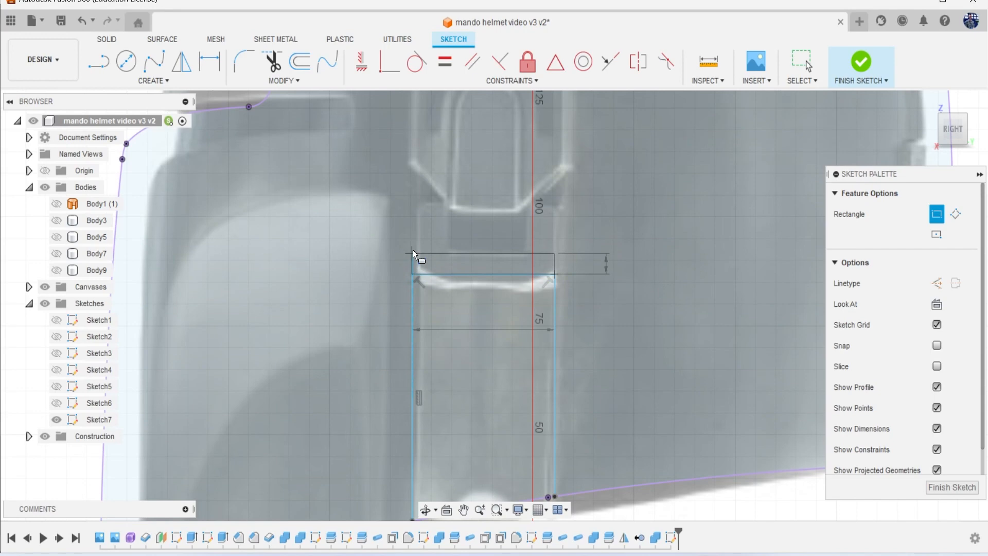
click(411, 203)
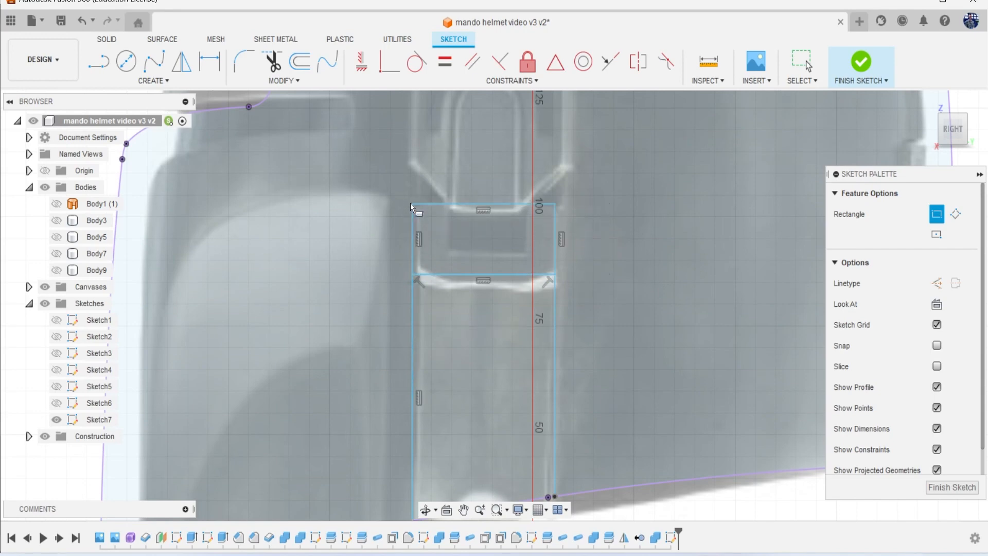
- Draw the rear half of the inner notch with three lines, starting from and returning to the rectangle's upper edge at its midpoint
key(l)
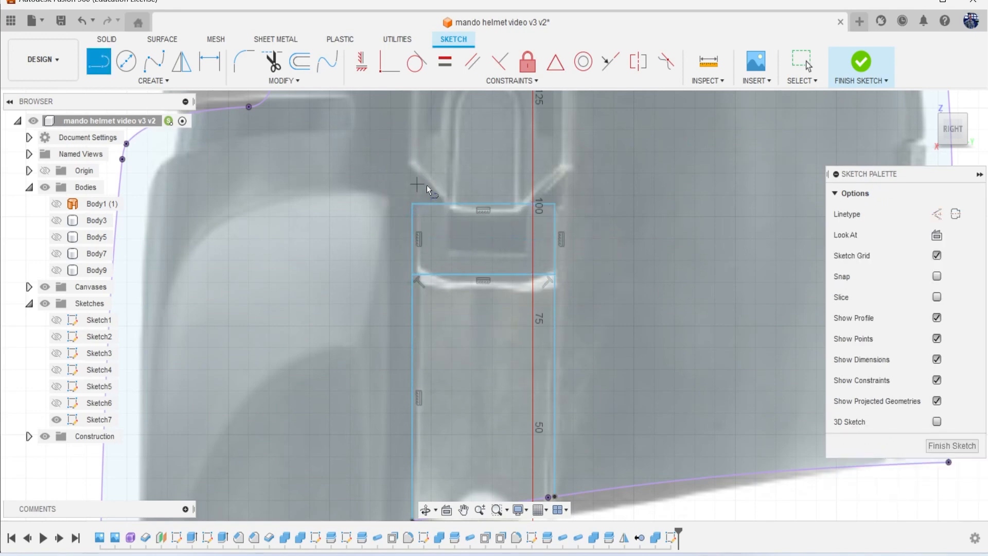
click(483, 206)
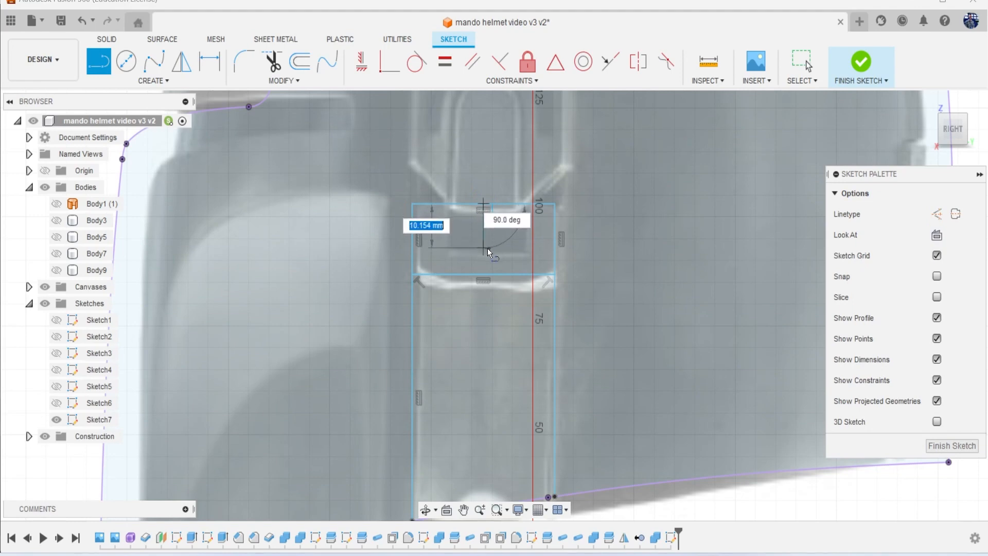
click(487, 251)
click(527, 250)
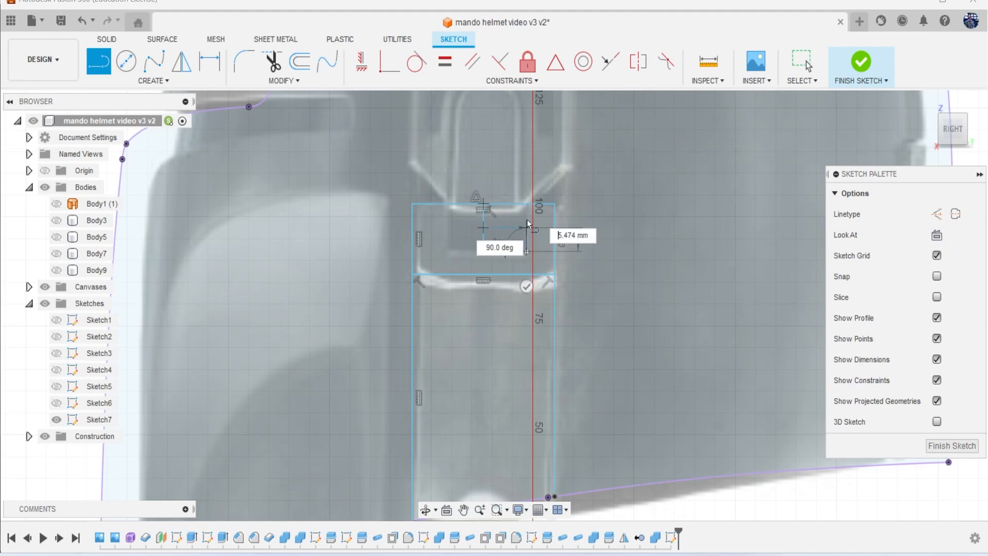
click(529, 209)
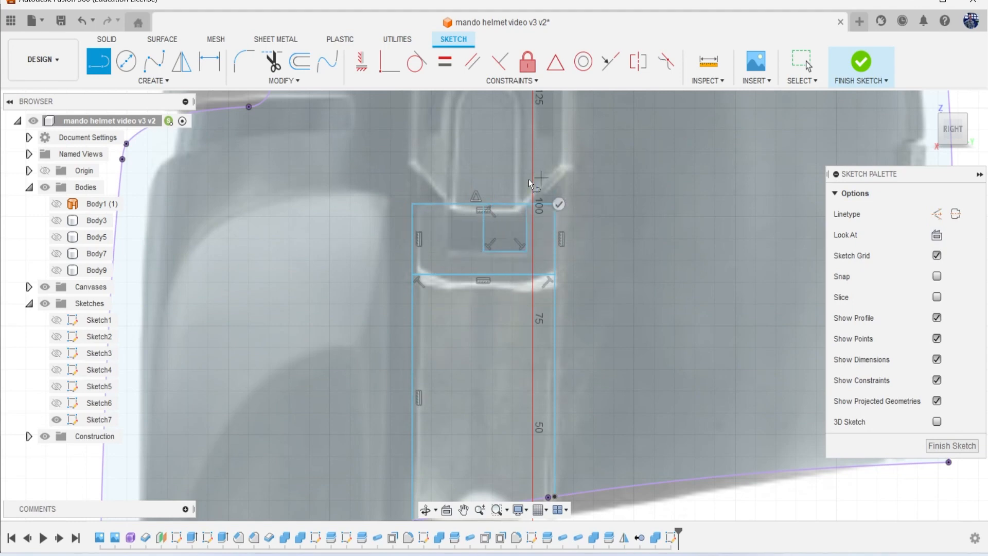
- Mirror the notch's lower and rear side lines about the vertical line at the rectangle's middle
click(154, 82)
click(165, 249)
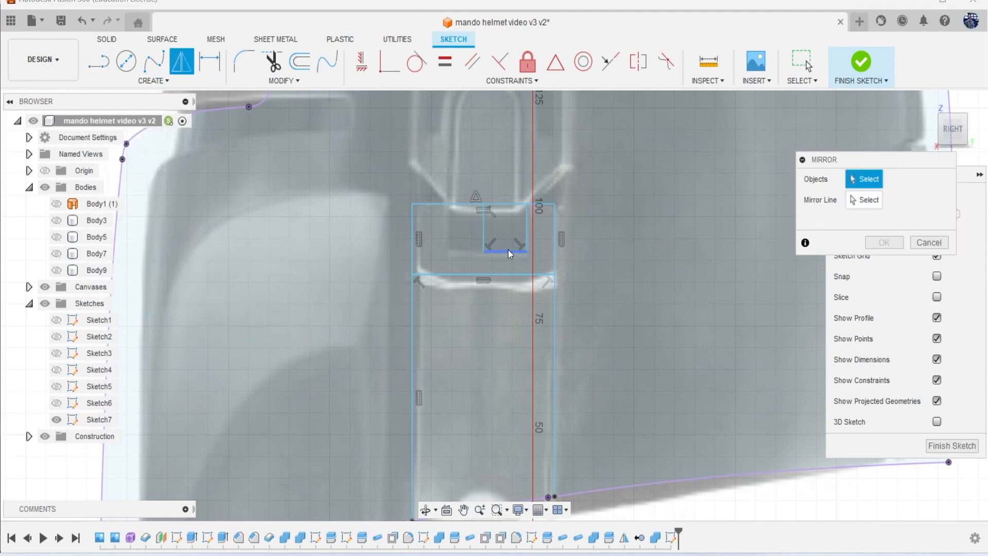
click(528, 236)
click(527, 237)
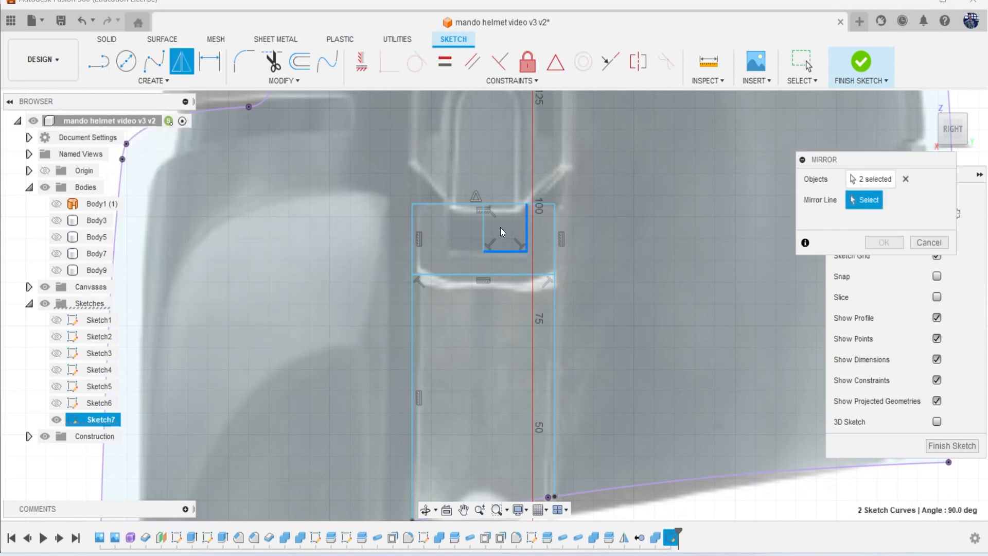
click(485, 230)
scroll(578, 216, down, 2)
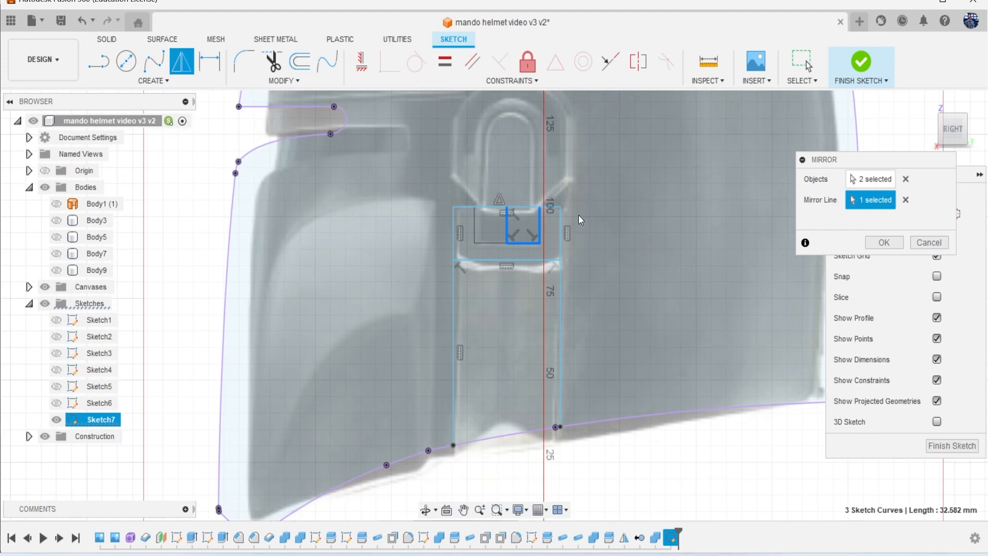
- Mirror the two lines forming the small notch's base and side about the vertical centre line
click(881, 244)
scroll(562, 198, down, 1)
middle_drag(568, 214, 562, 286)
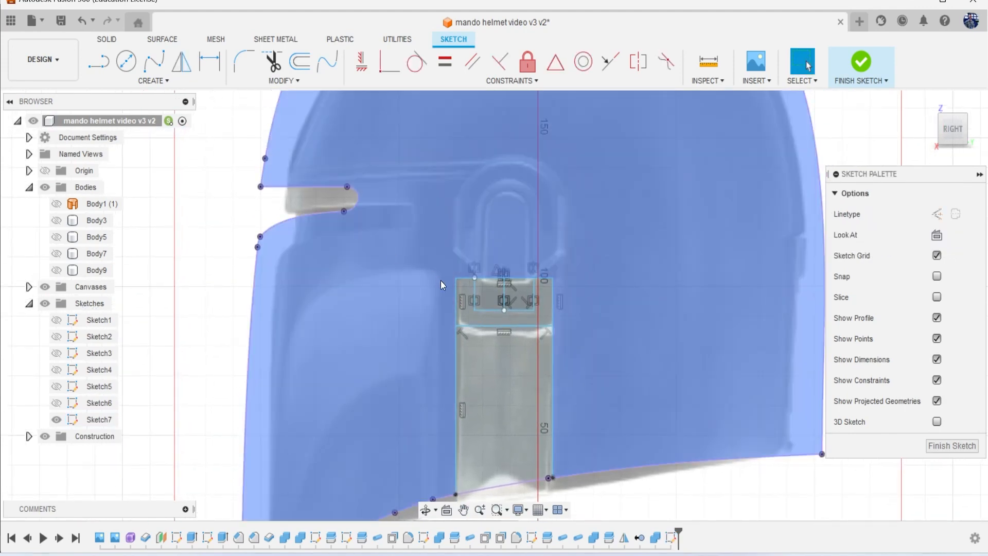
- Sketch a line diagonally up and outward from the notch's upper-right corner, continuing into a vertical line about 19 mm long
key(l)
scroll(501, 248, up, 4)
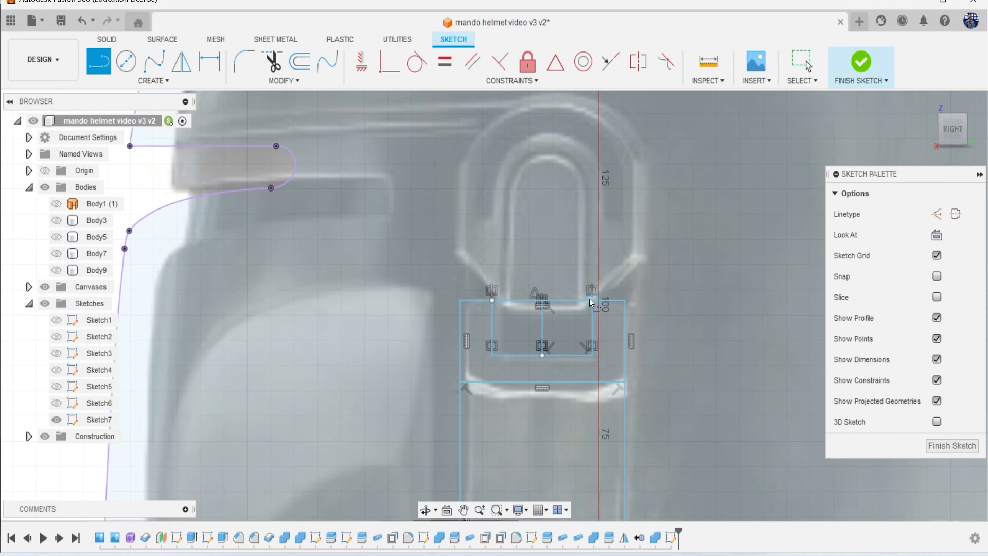
click(594, 300)
drag(638, 267, 641, 172)
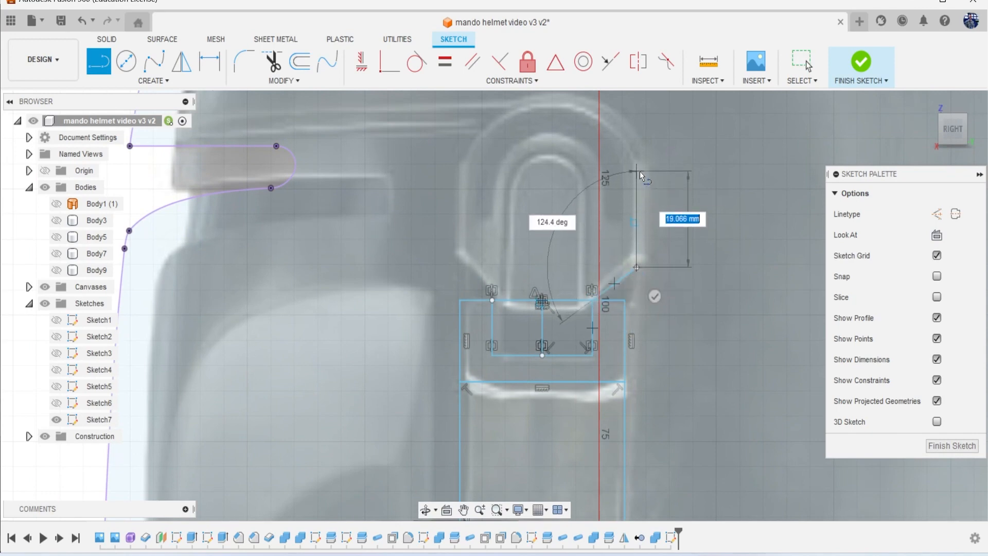
click(640, 172)
- Mirror the diagonal and vertical ear-piece lines about the notch's vertical centre line
click(157, 82)
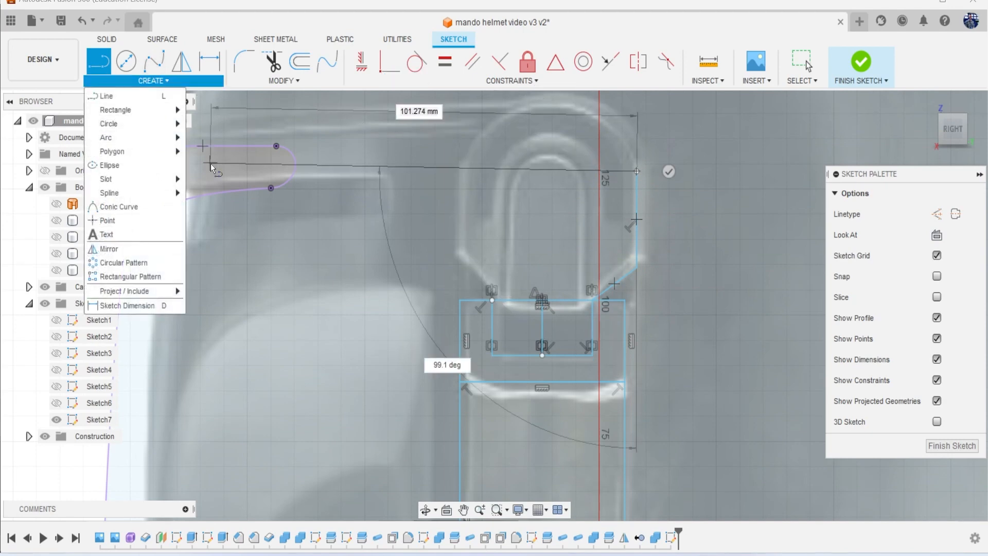
click(137, 250)
click(629, 279)
click(638, 234)
click(544, 320)
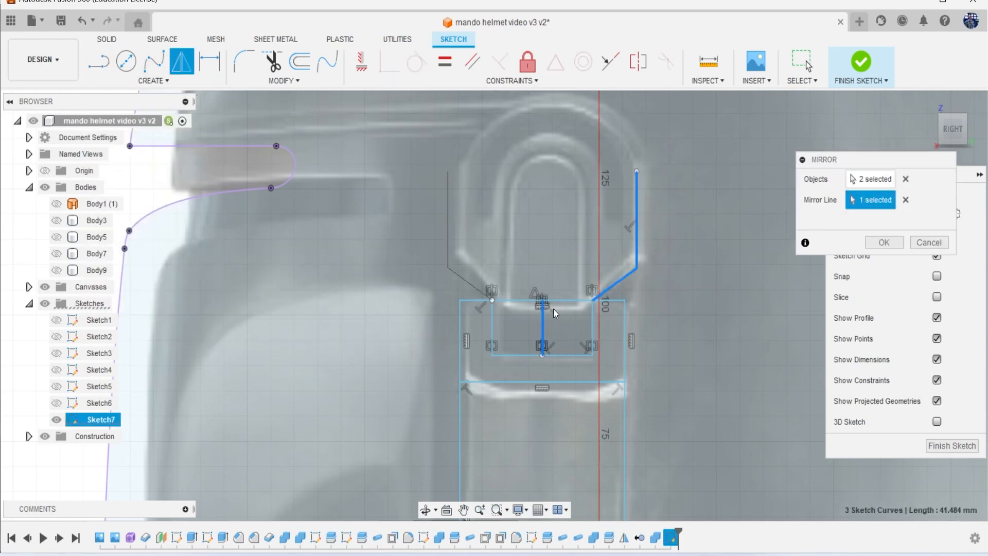
click(884, 242)
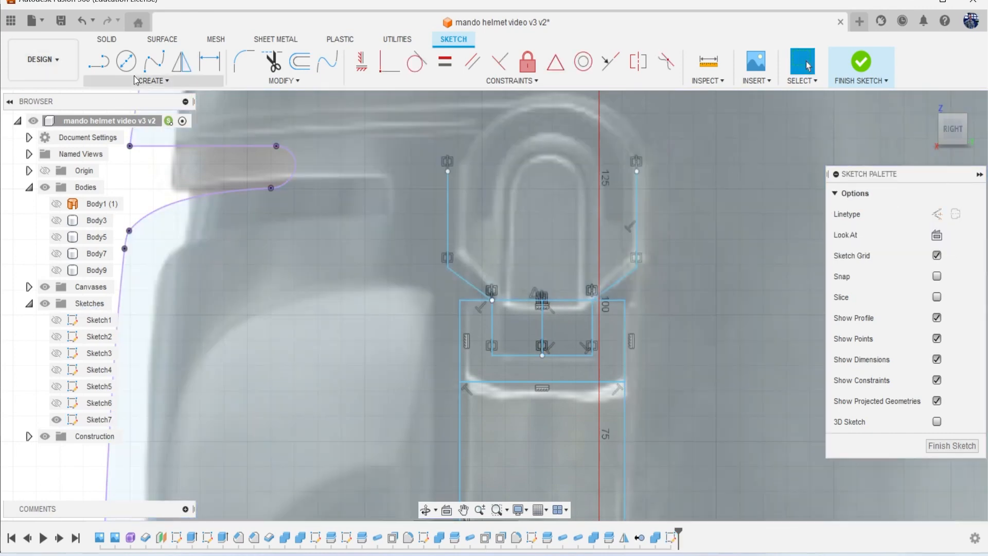
- Close the top of the ear-piece outline with a 3-point arc between the upper ends of the two vertical lines
click(153, 81)
mouse_move(149, 137)
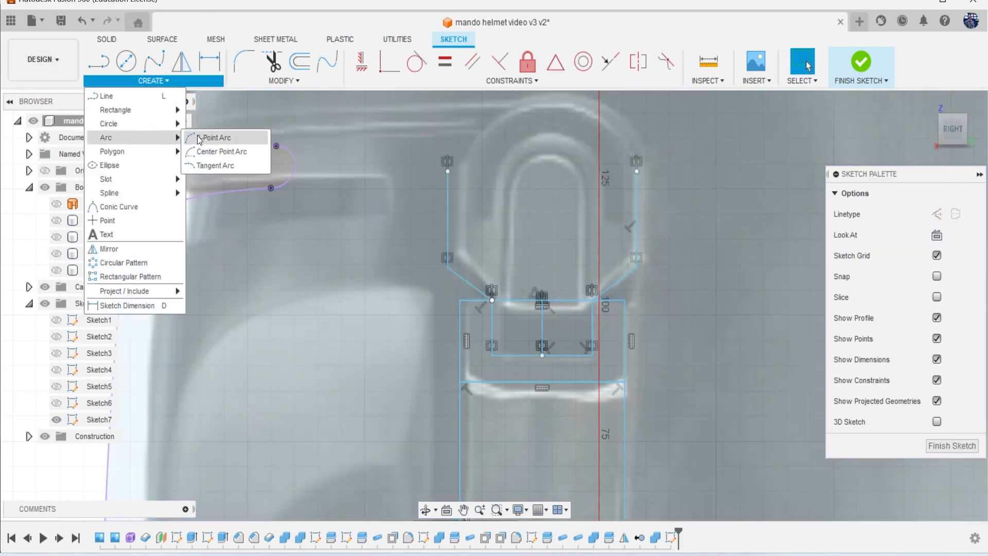
click(199, 138)
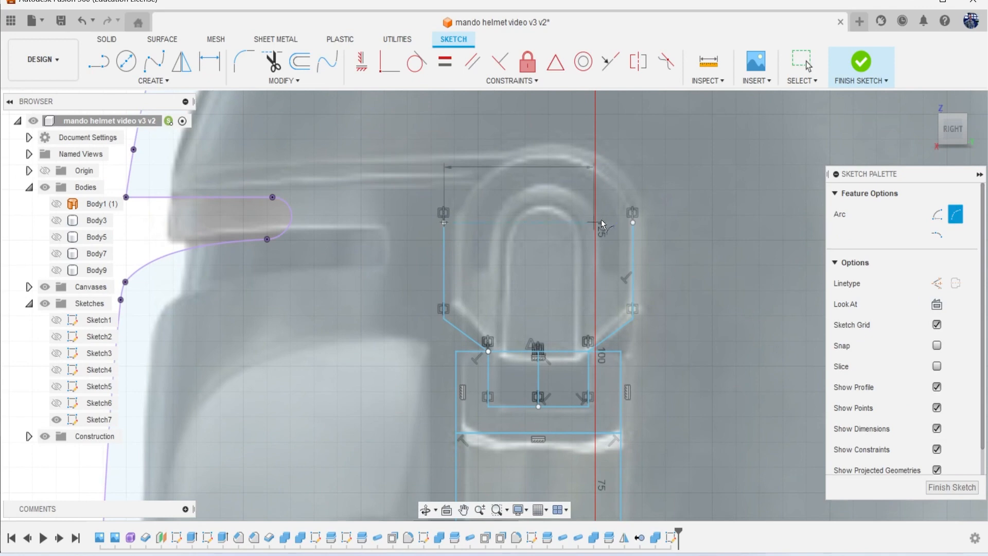
click(633, 222)
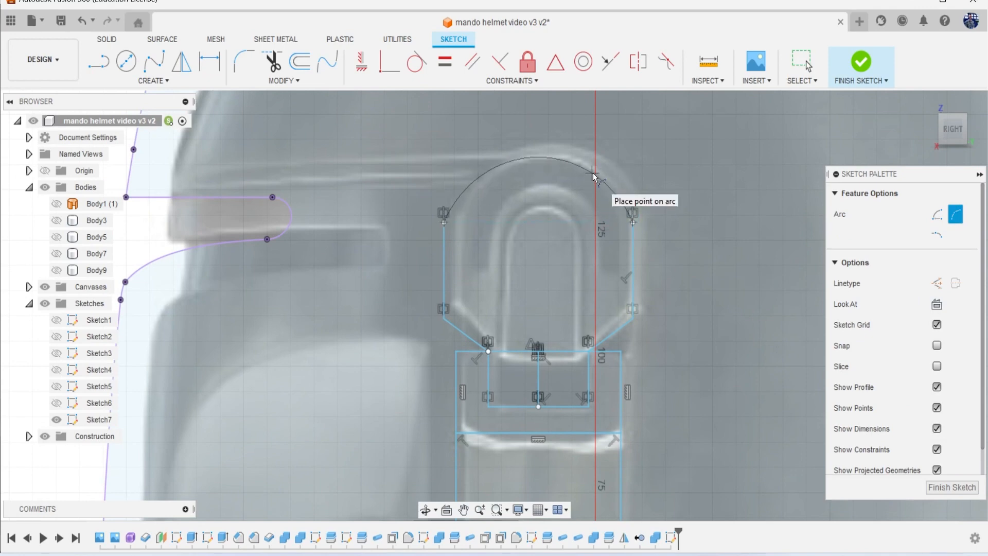
click(592, 171)
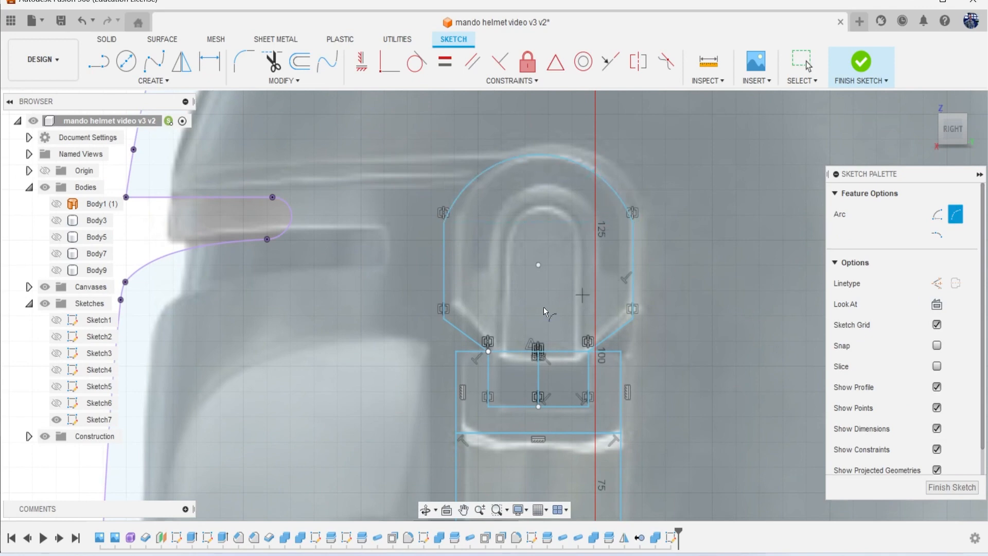
- Fillet both corners where the arc meets the vertical lines with a 5 mm radius, and finish the sketch
scroll(541, 311, down, 1)
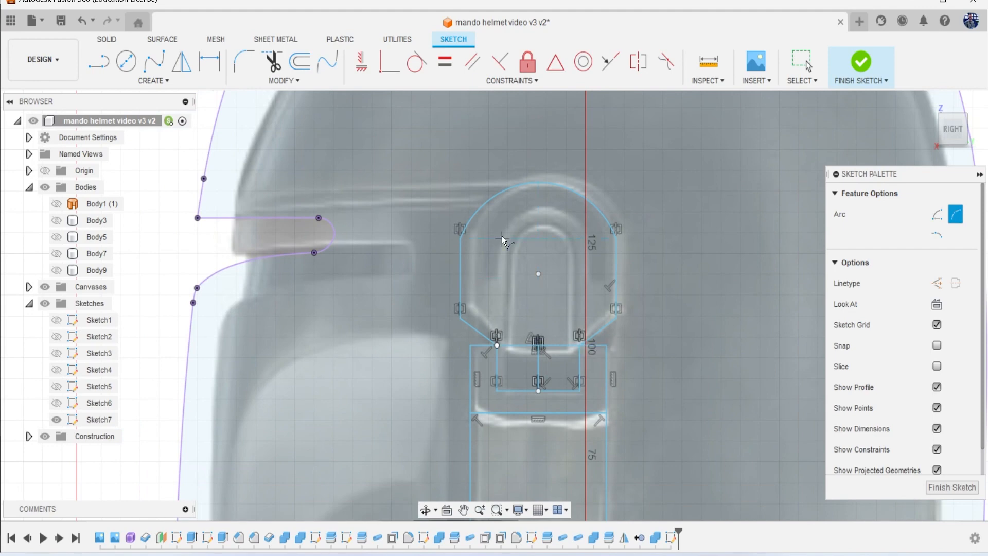
click(250, 58)
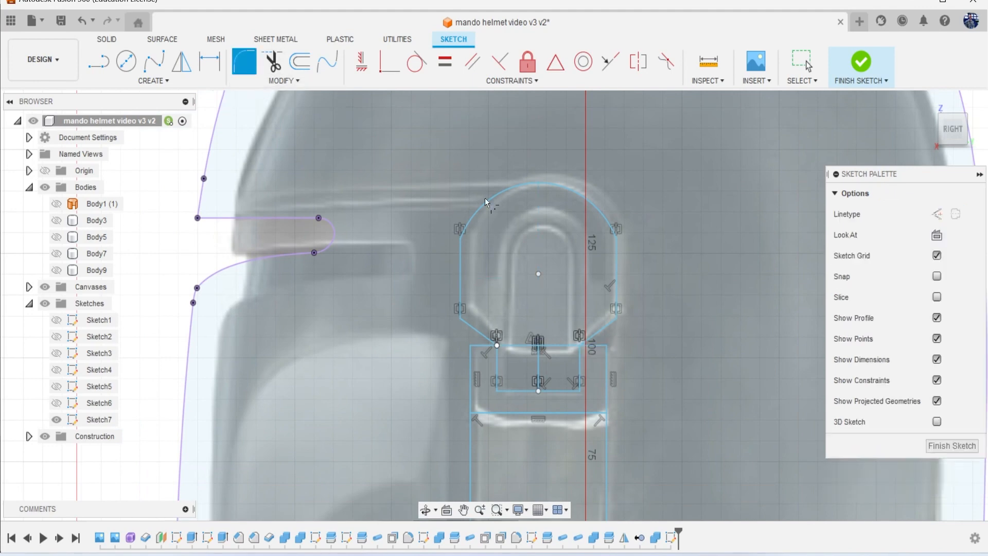
click(463, 240)
key(Return)
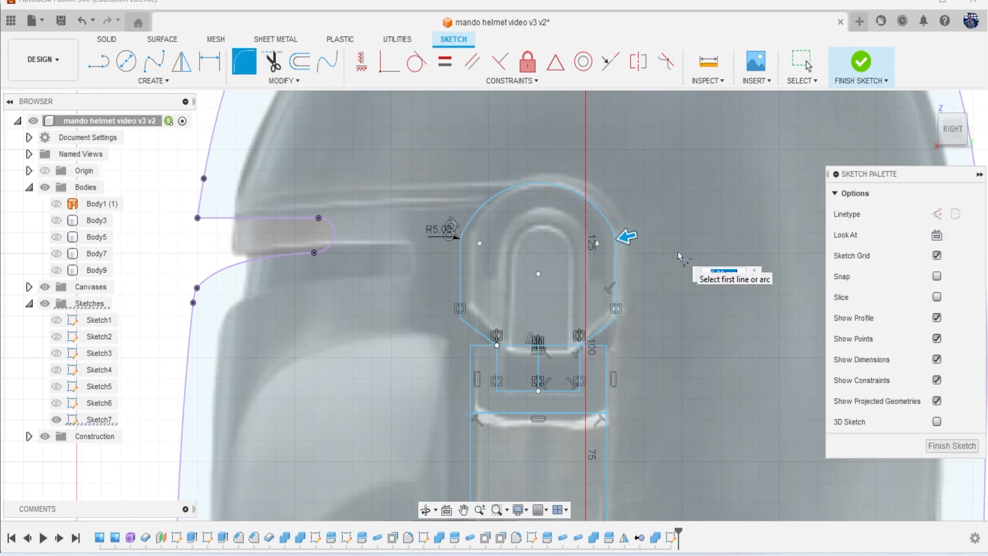
key(Escape)
mouse_move(678, 253)
middle_down()
mouse_move(650, 299)
mouse_move(633, 255)
mouse_move(595, 237)
middle_up()
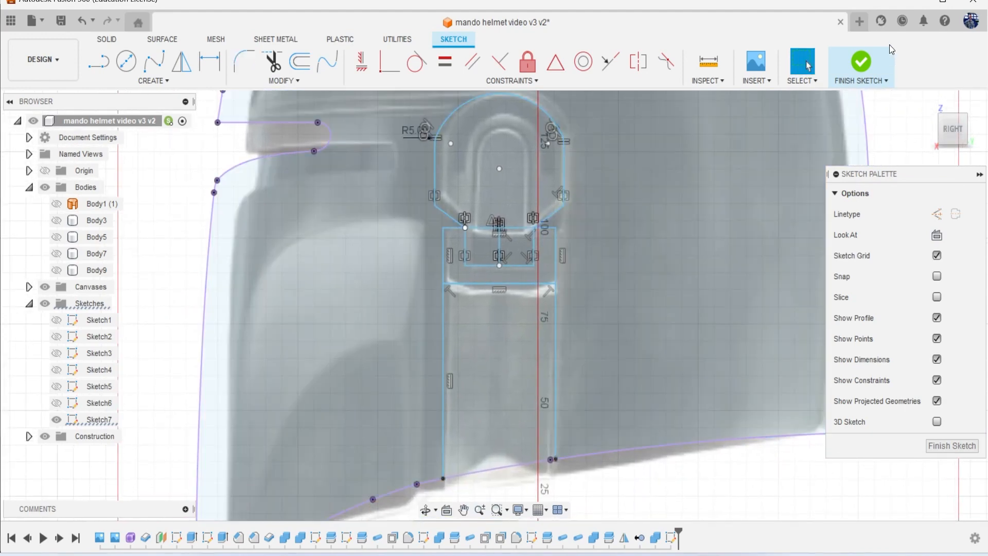
click(861, 60)
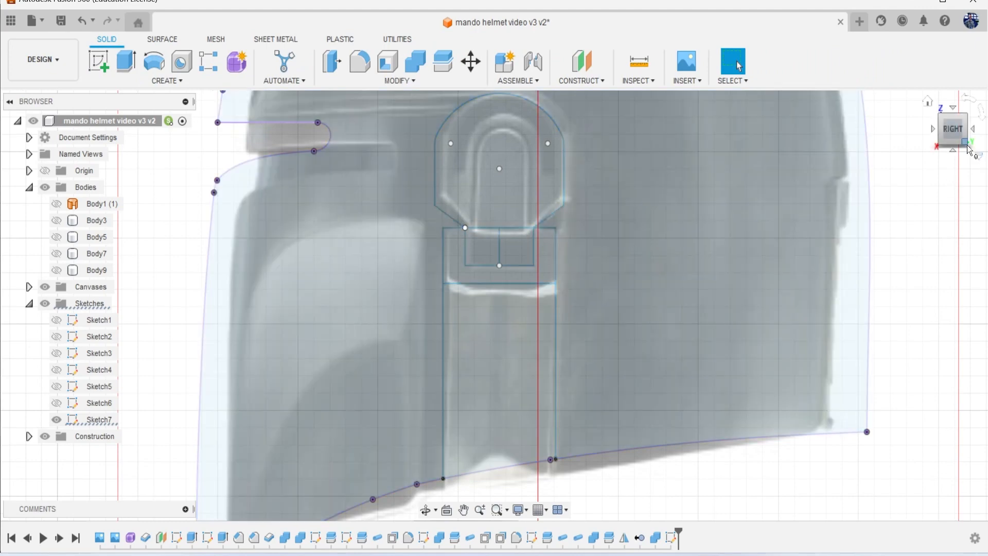
- Extrude the large lower rectangular profile about 11.5 mm as a new body
drag(954, 135, 953, 116)
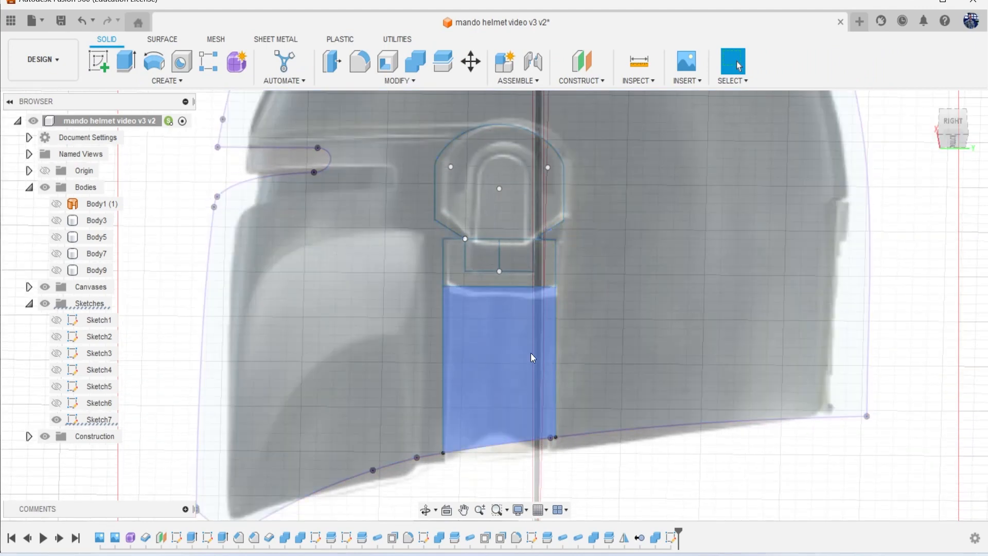
click(533, 358)
key(e)
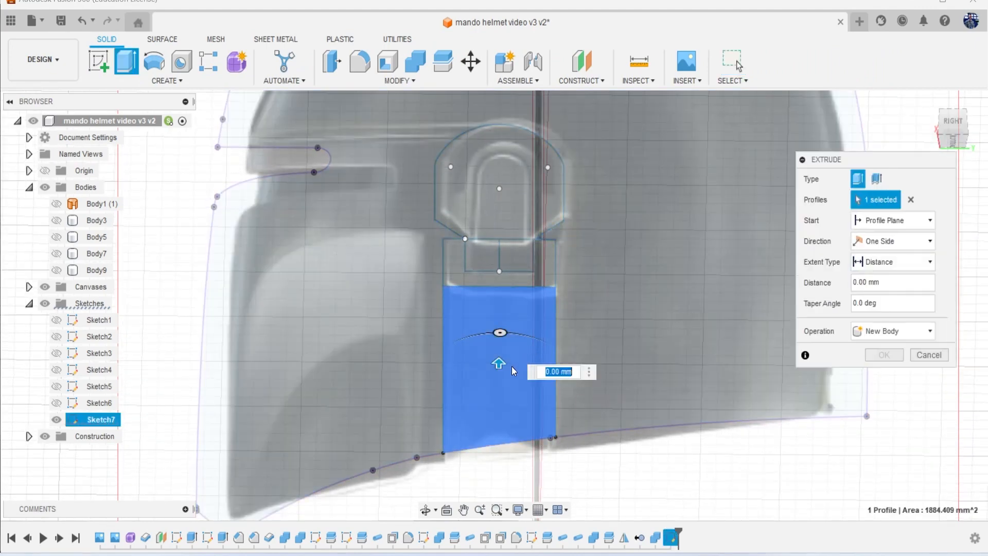
mouse_move(502, 355)
mouse_down()
mouse_move(501, 333)
mouse_move(499, 342)
mouse_up()
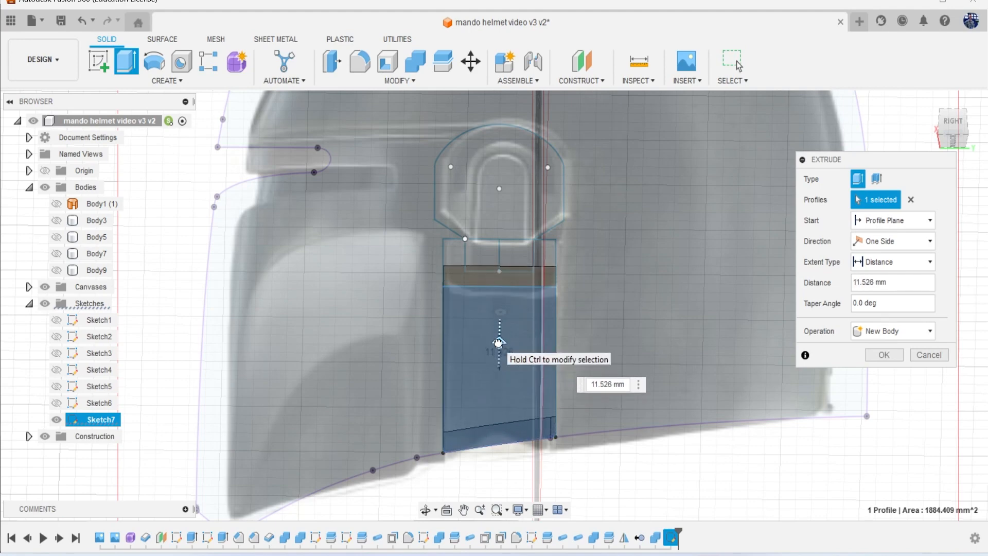
click(882, 354)
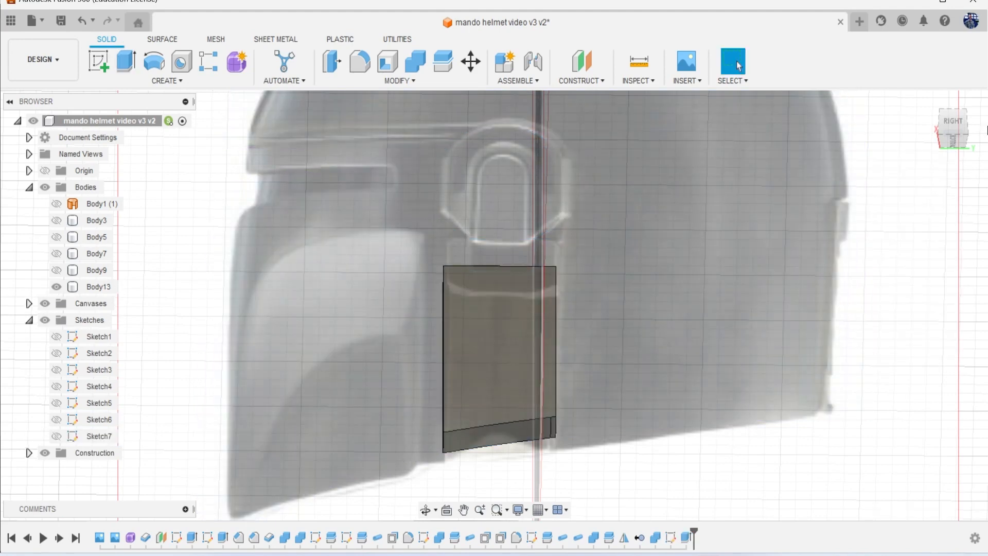
- Show Sketch7 again and extrude the U-shaped profile above the lower panel 11.526 mm as a new body
click(953, 124)
click(57, 436)
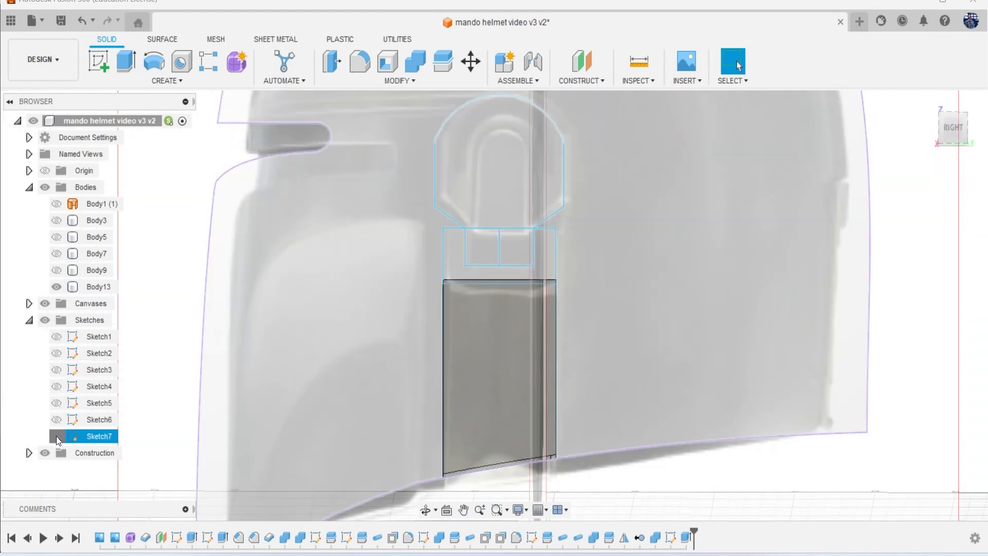
click(468, 276)
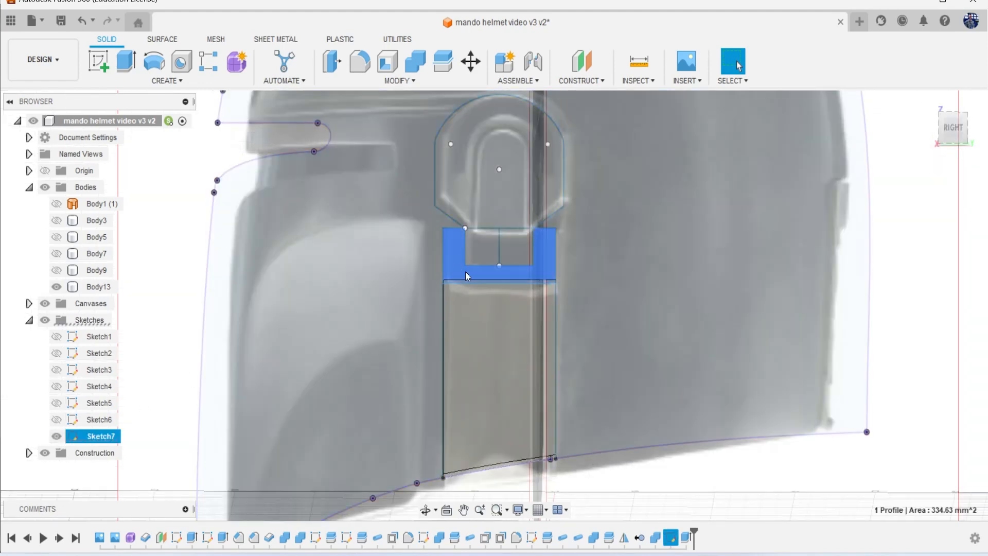
key(e)
click(486, 313)
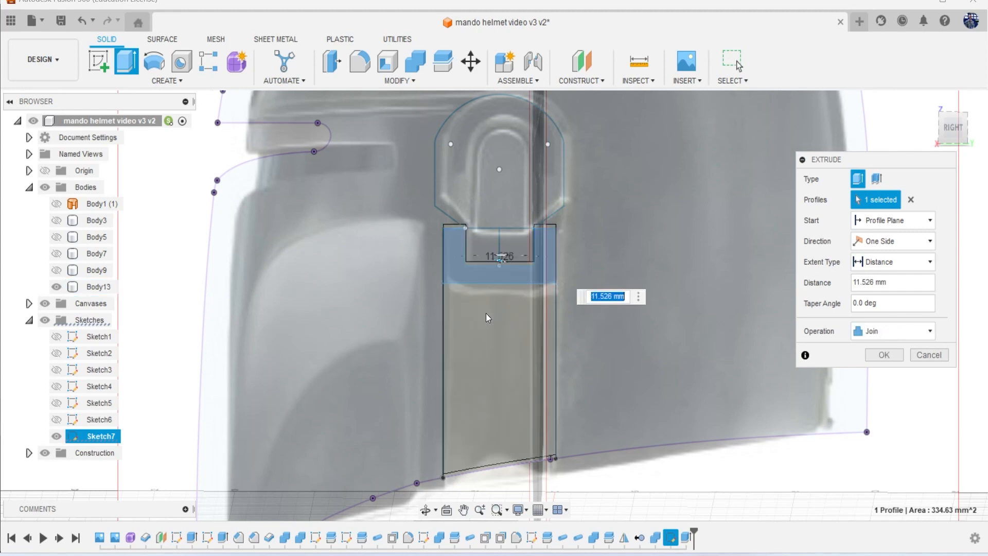
click(903, 332)
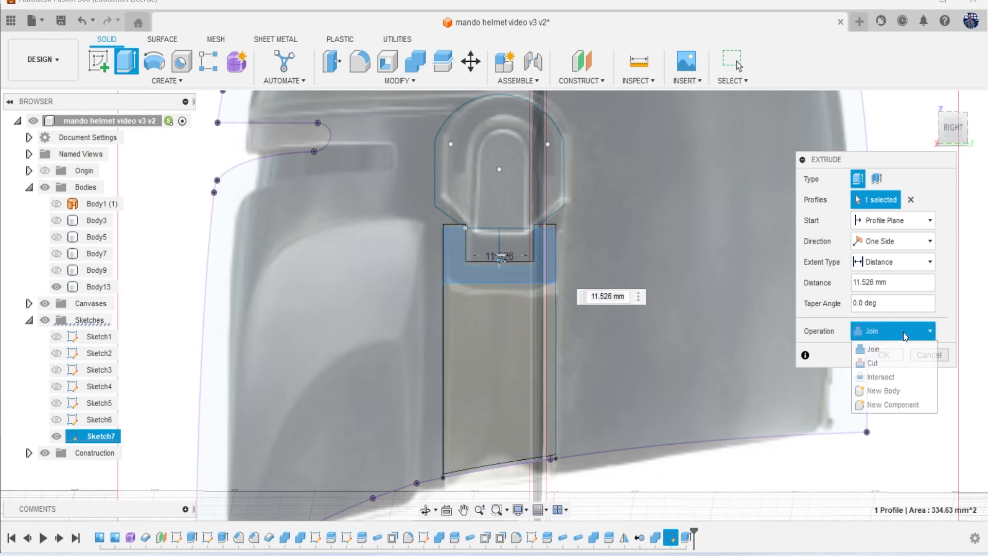
click(903, 386)
click(886, 356)
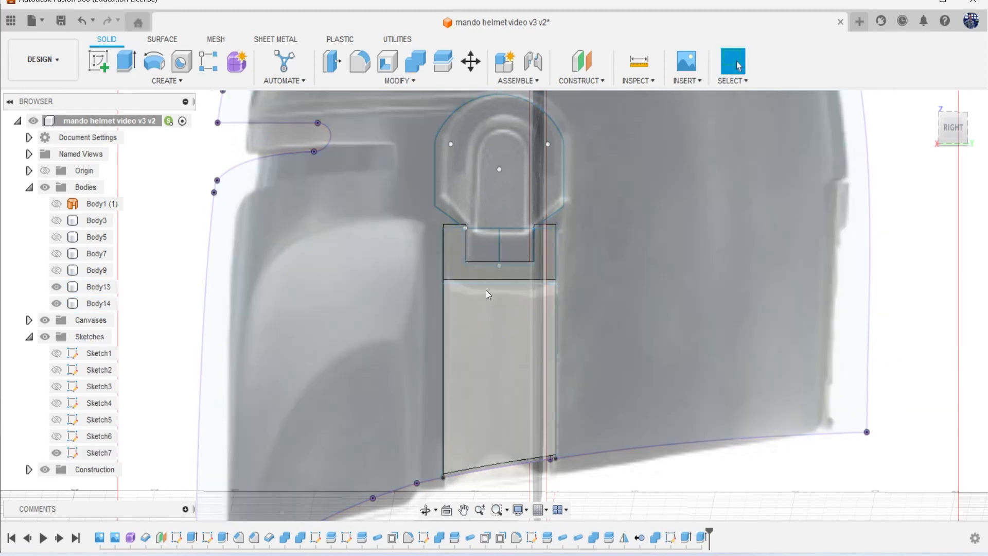
- Chamfer the bottom and side edges of the lower panel's front face with an equal distance of about 9.93 mm
click(364, 85)
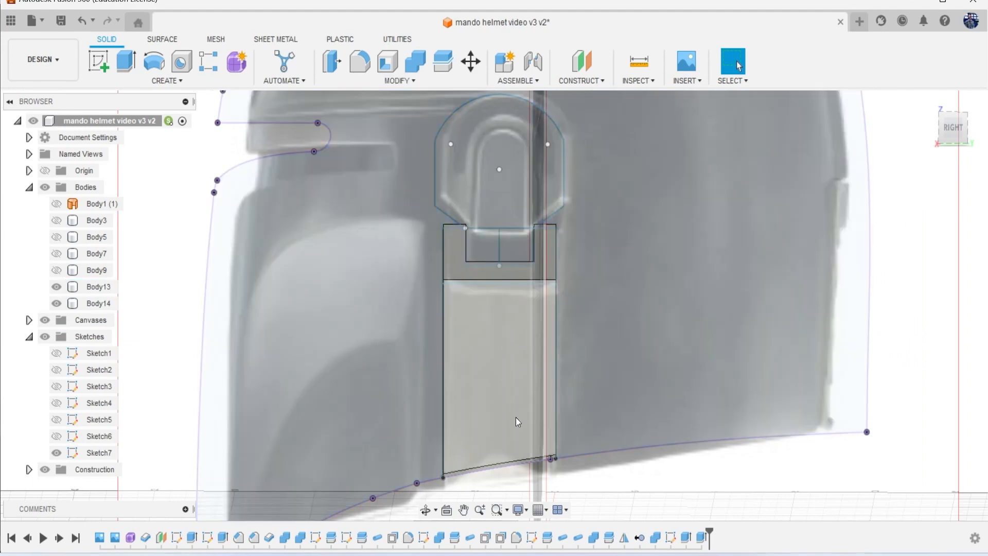
click(509, 458)
click(446, 436)
click(555, 403)
drag(510, 470, 509, 458)
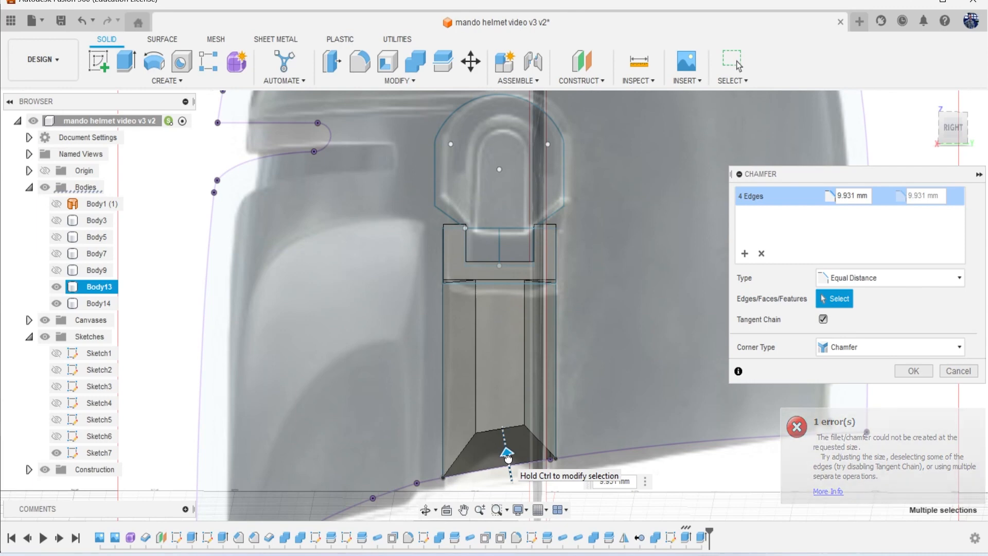
click(914, 371)
- Fillet the two lower outer corner edges of the U-shaped body with a radius of about 3.45 mm
scroll(510, 285, up, 2)
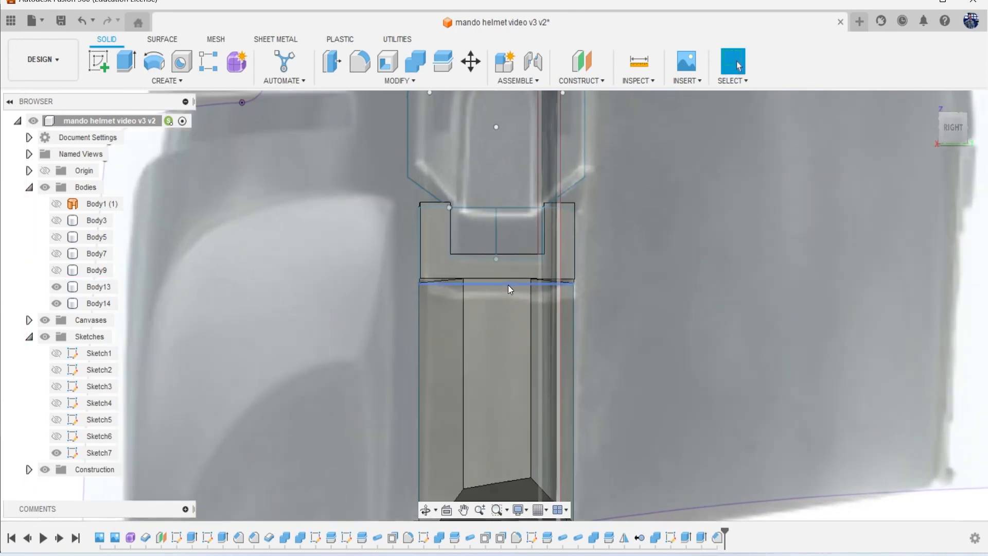
scroll(509, 286, up, 1)
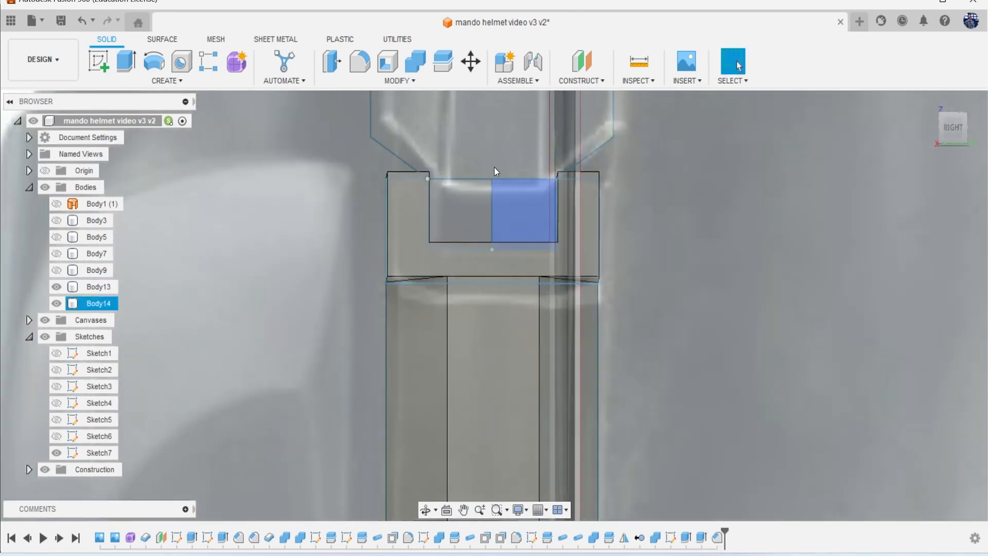
click(373, 62)
scroll(381, 247, up, 3)
click(391, 298)
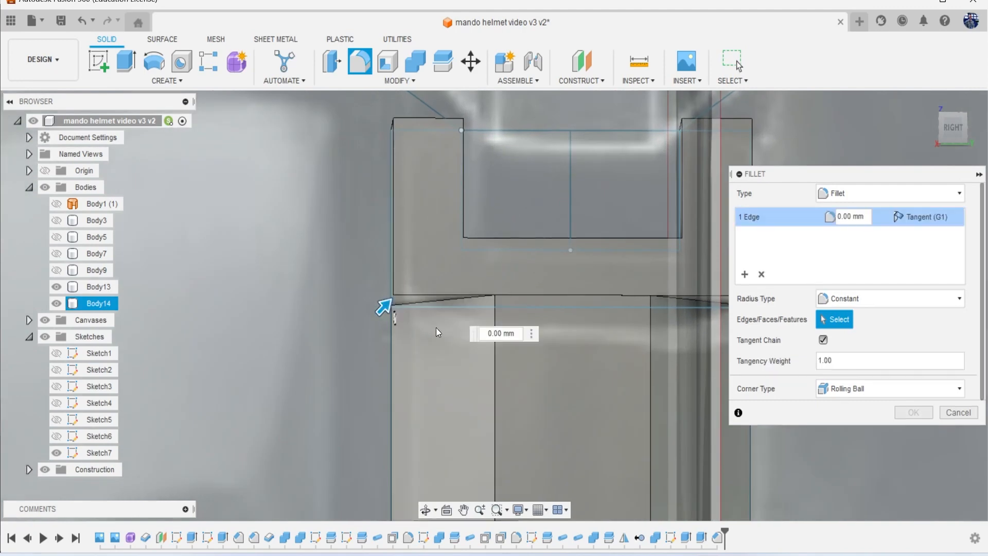
middle_drag(633, 304, 542, 287)
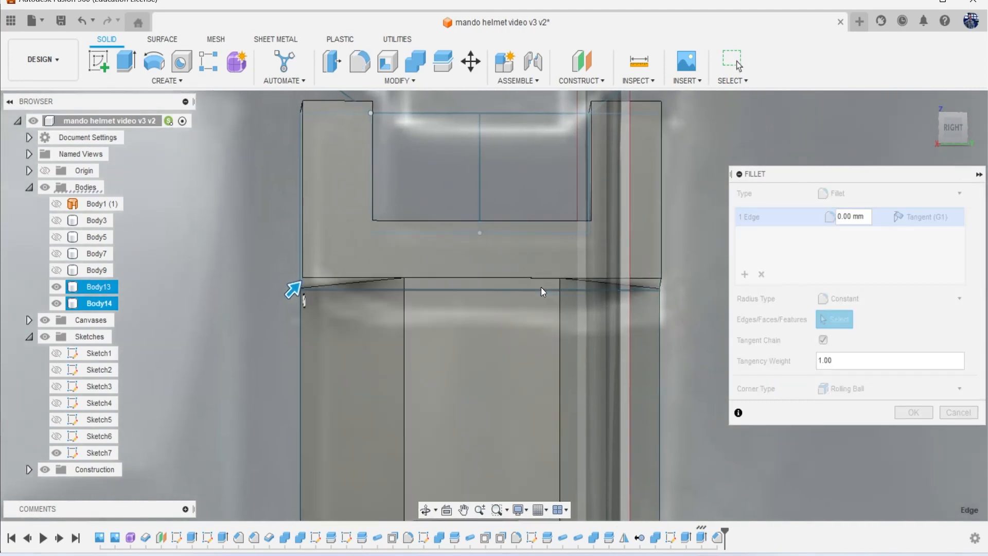
click(660, 285)
drag(667, 284, 657, 280)
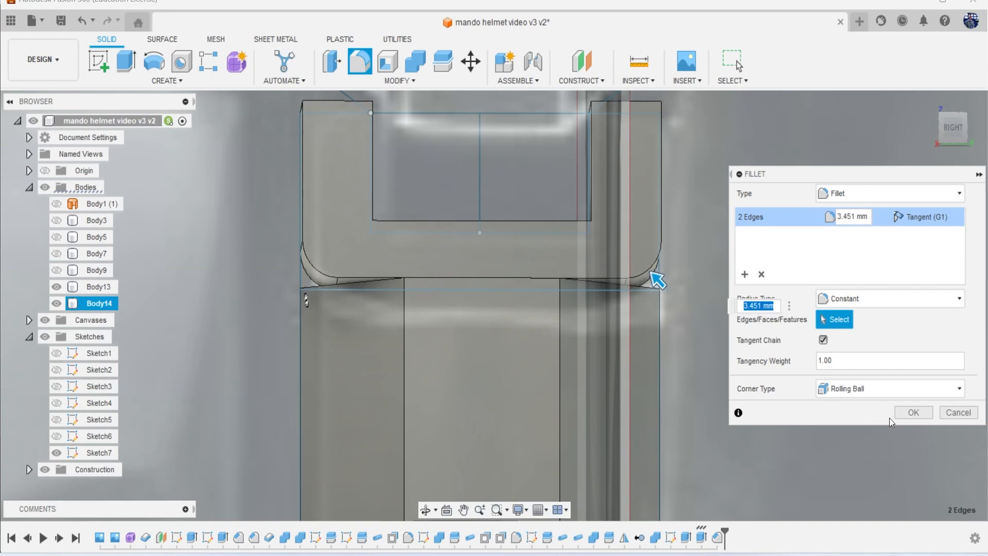
click(906, 413)
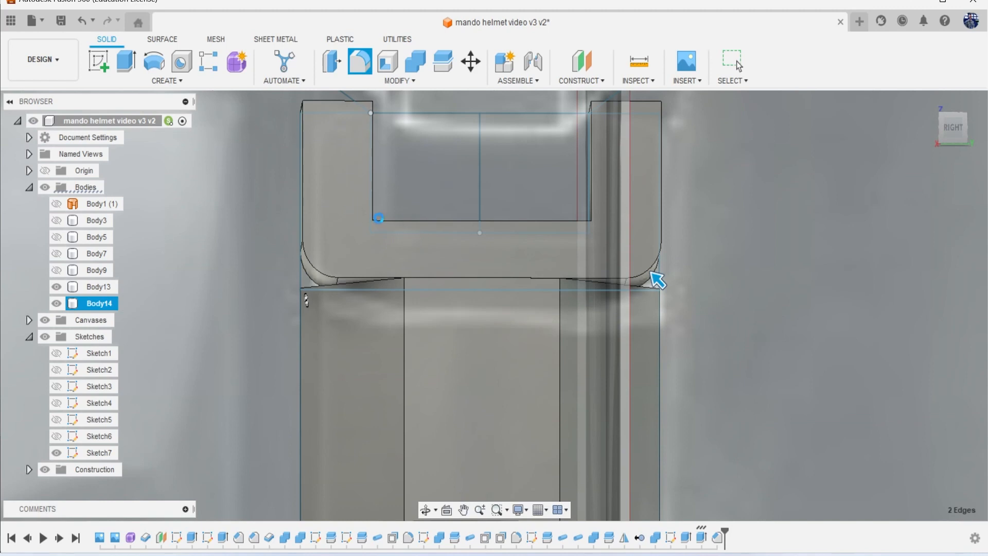
- Fillet all edges of the U-shaped body's front face with a radius of about 0.9 mm
click(359, 67)
click(431, 245)
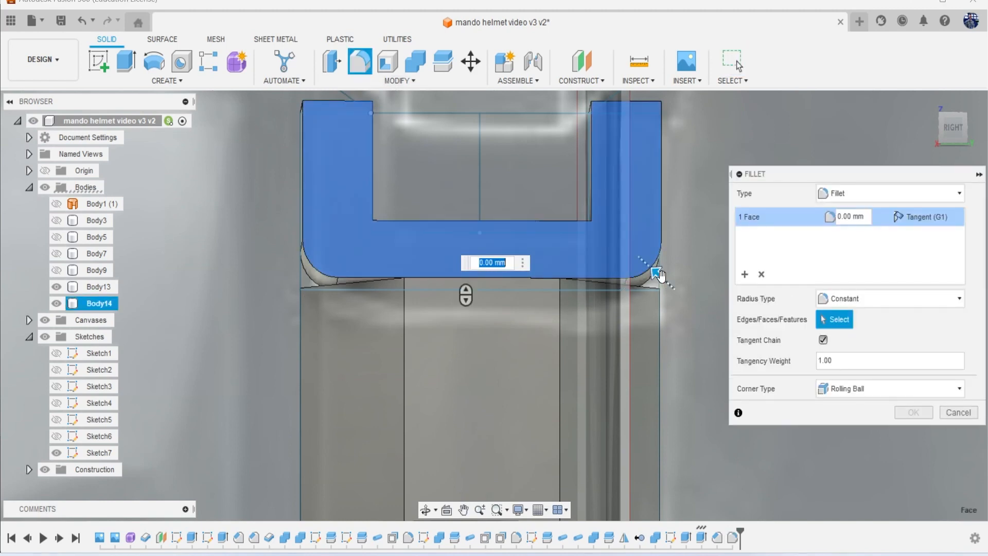
drag(661, 276, 658, 277)
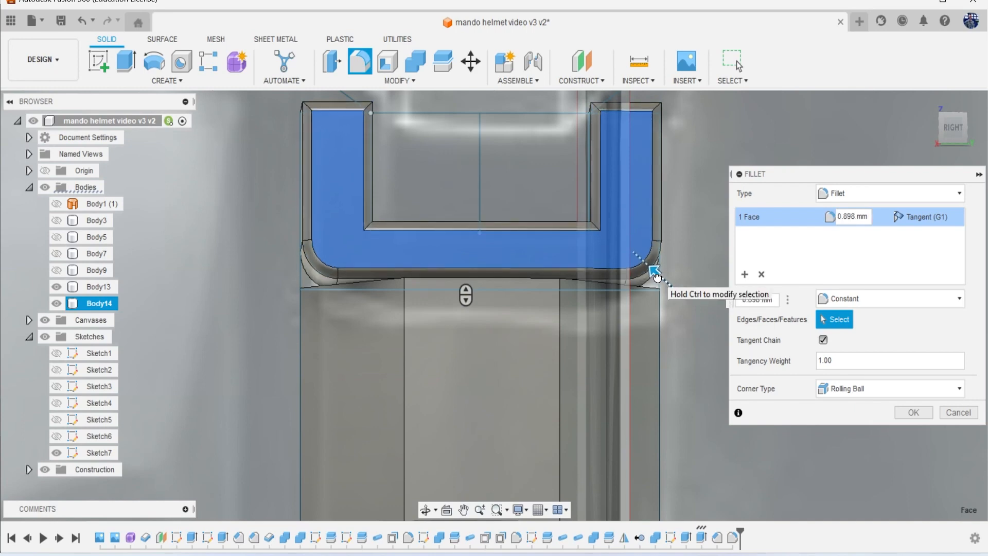
click(925, 415)
- Chamfer the three upper edges of the lower panel's front face with an equal distance of about 3.73 mm
click(373, 82)
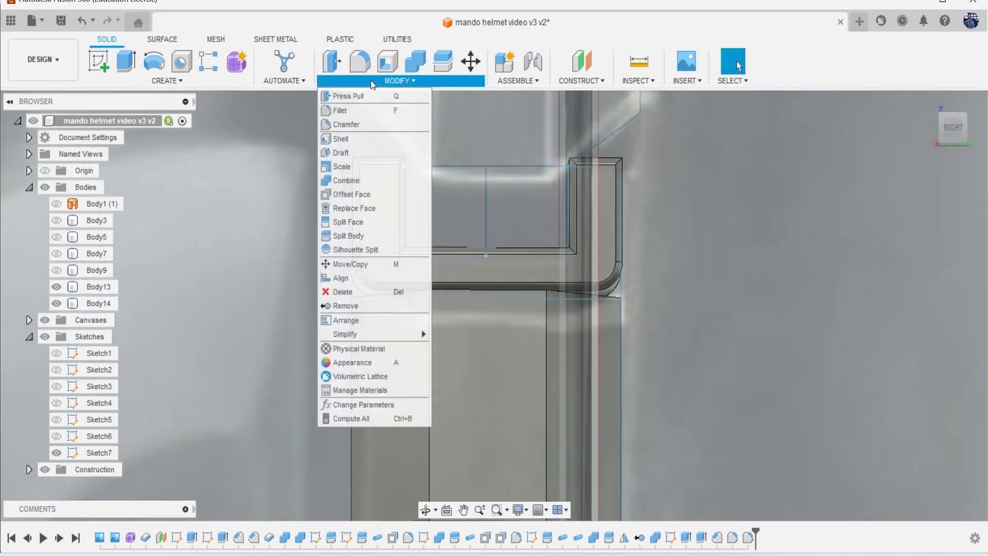
click(346, 125)
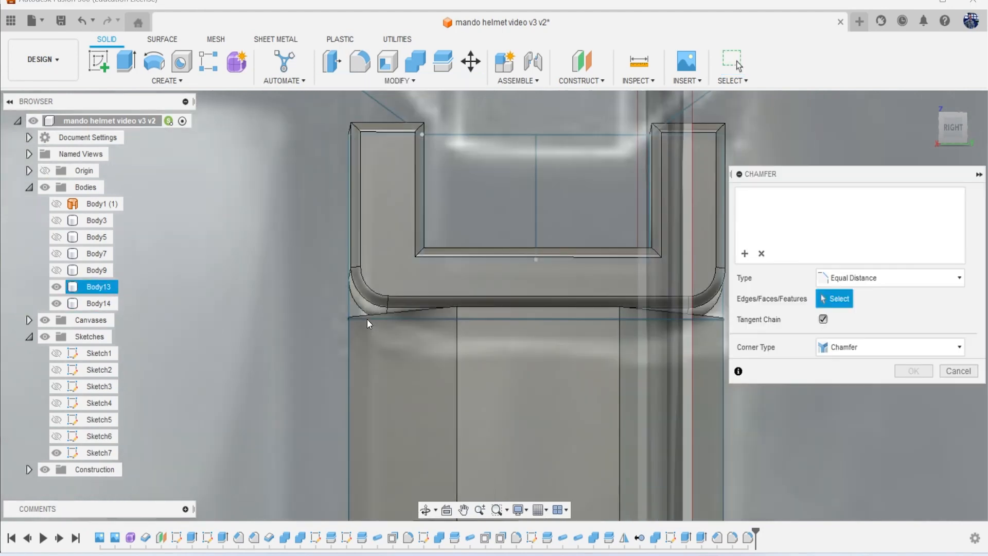
click(367, 320)
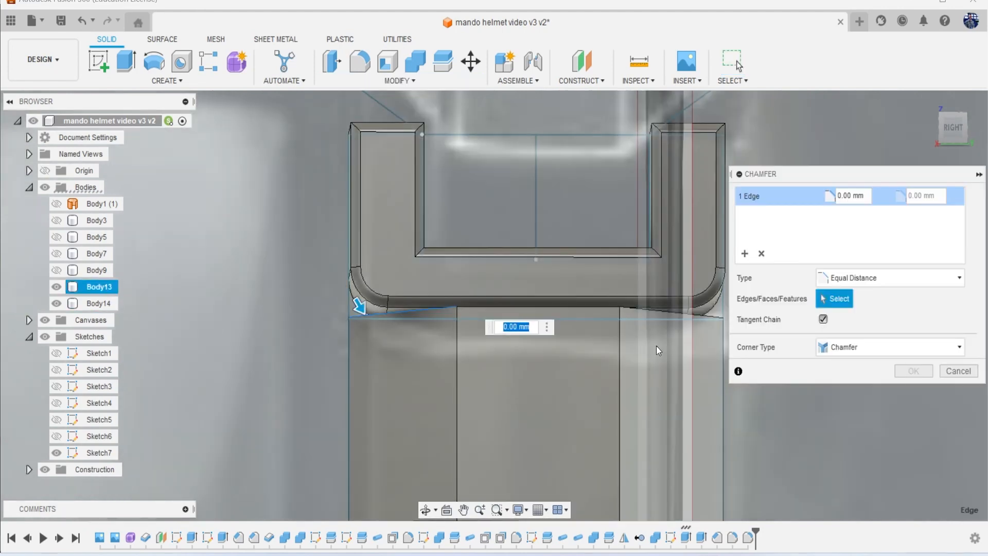
click(707, 313)
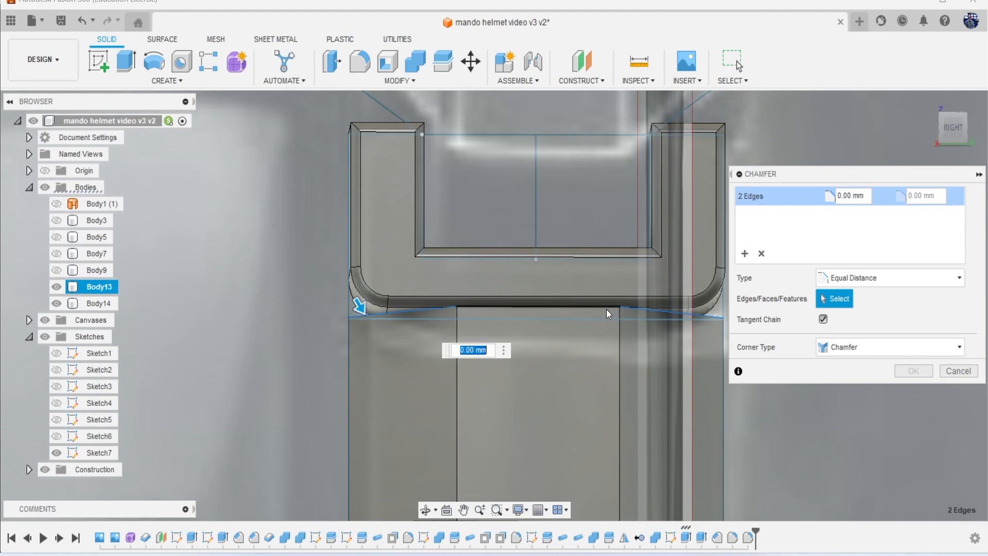
click(516, 310)
drag(359, 307, 382, 326)
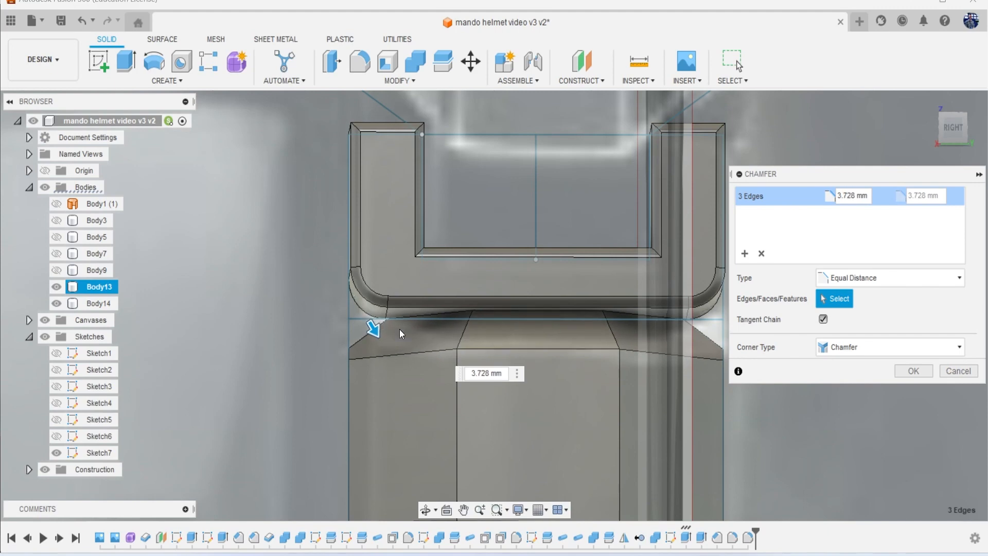
click(933, 375)
- Extrude the round-topped ear-piece profile above the U-shaped body 11.526 mm as a new body
scroll(691, 372, down, 10)
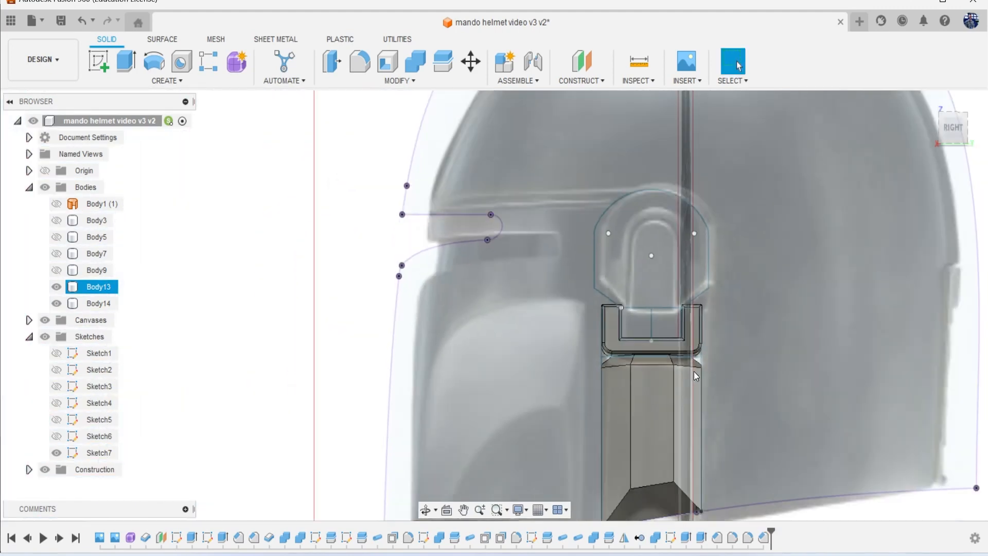
middle_drag(693, 372, 691, 344)
scroll(691, 344, up, 3)
click(581, 279)
scroll(575, 280, up, 3)
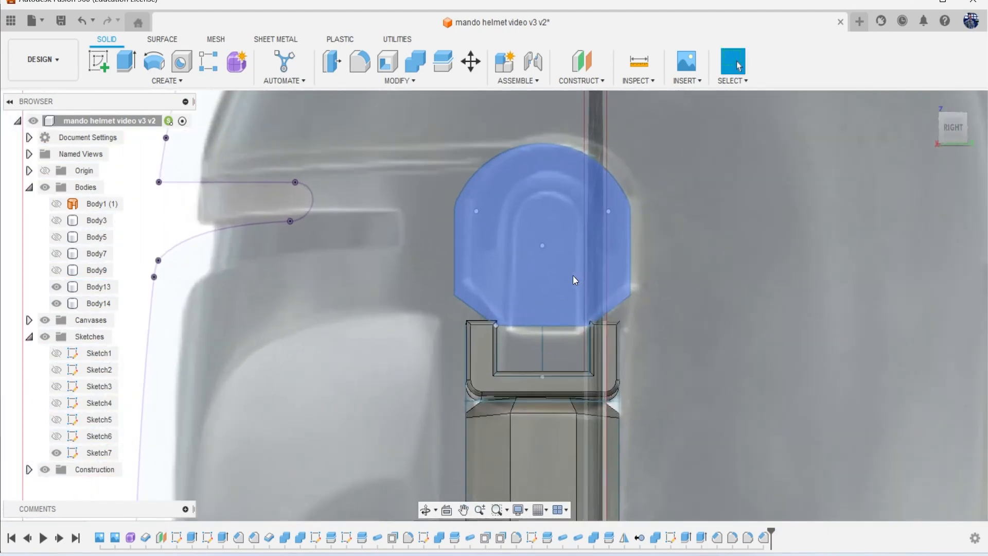
click(583, 229)
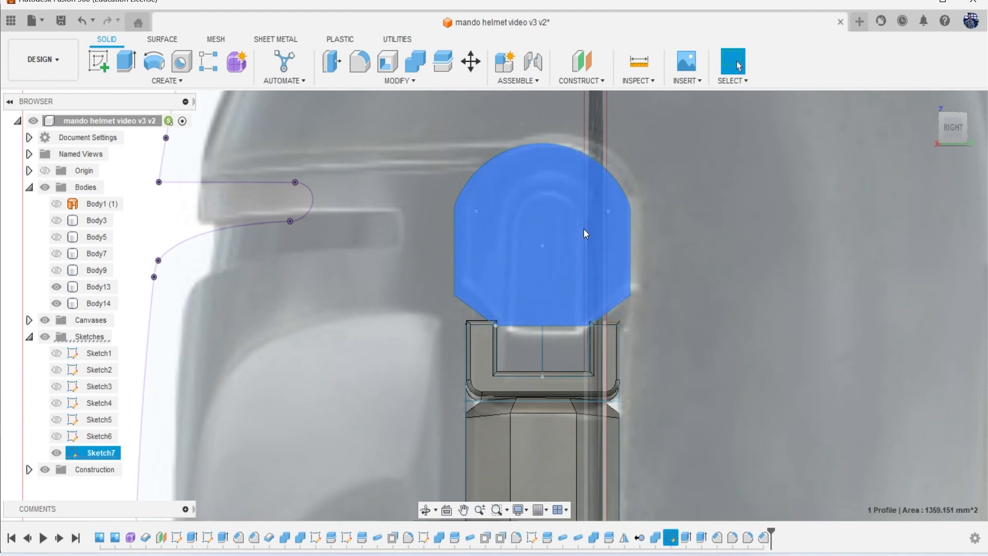
key(e)
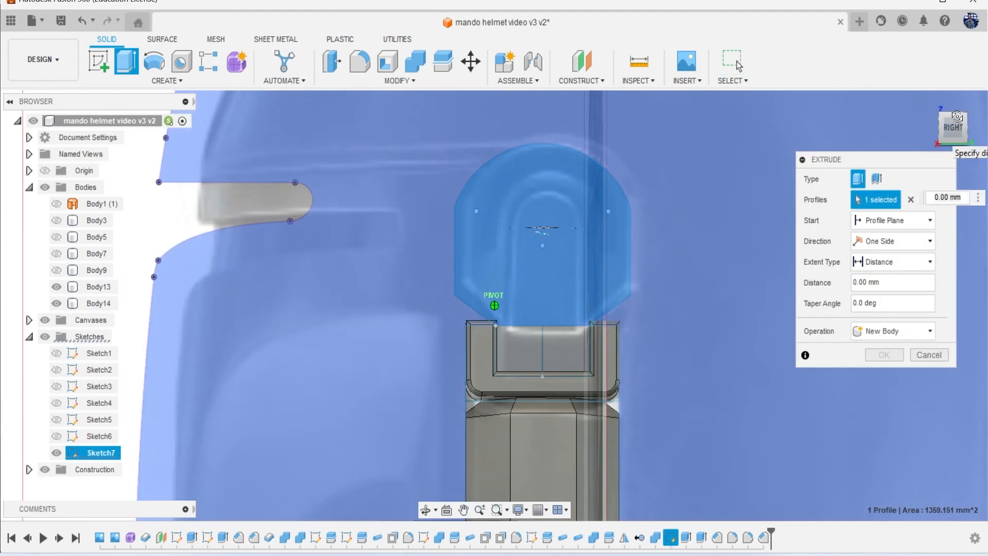
drag(948, 133, 946, 113)
click(536, 418)
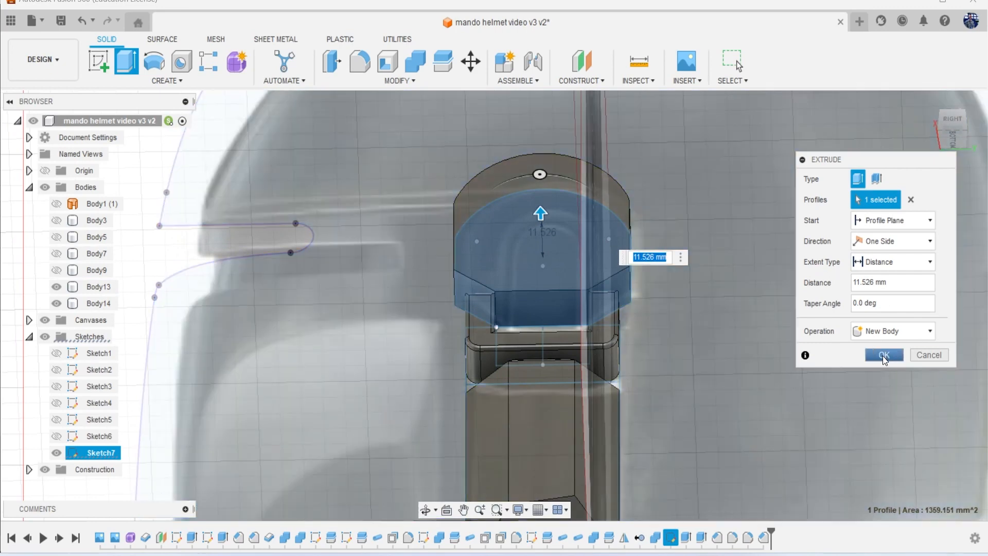
click(884, 356)
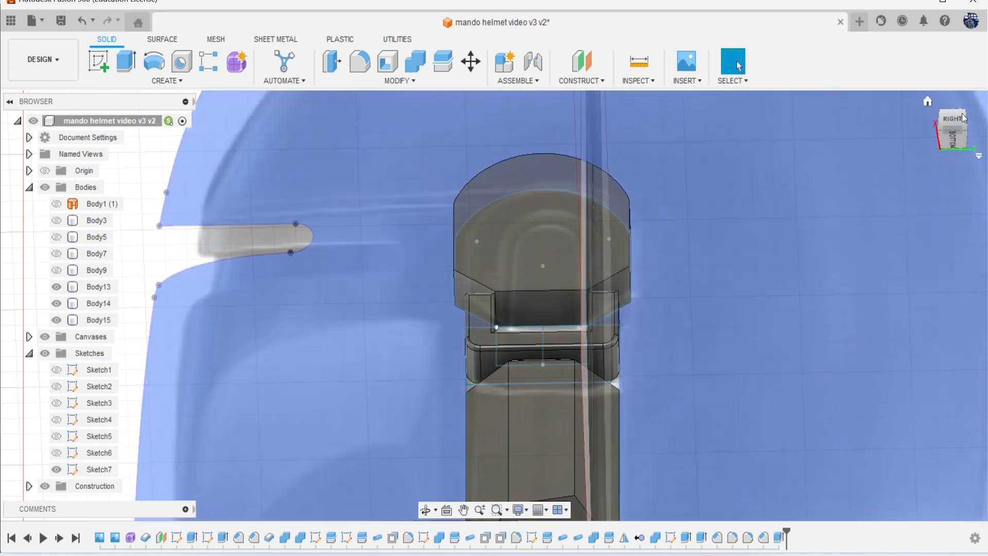
click(927, 103)
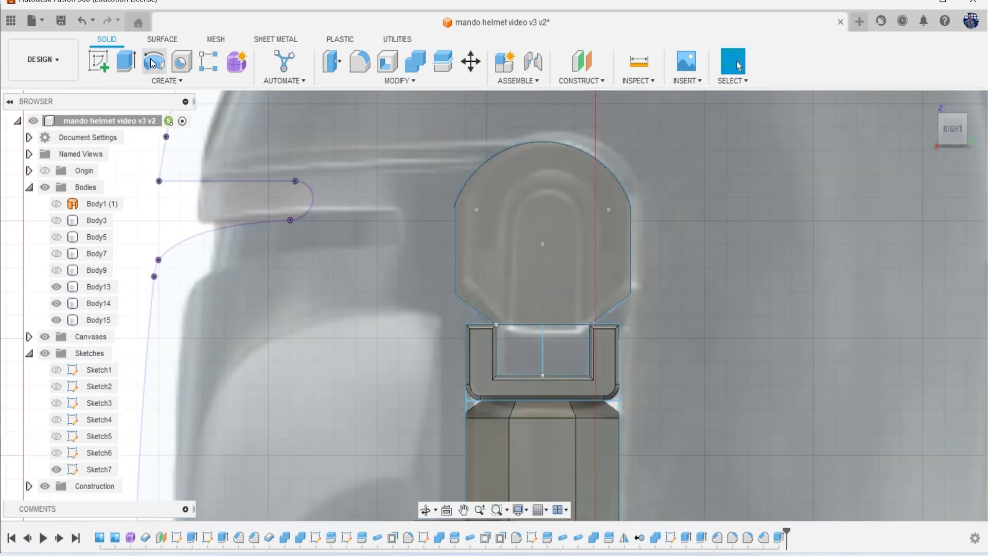
- Start a sketch on the ear-piece's front face and offset its outline inward by about 1.99 mm
click(104, 64)
click(541, 233)
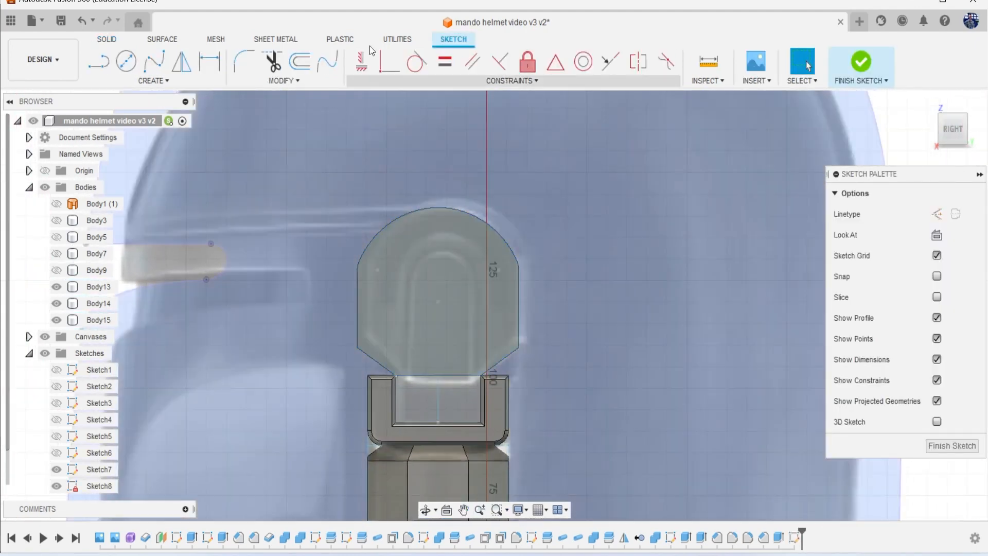
click(300, 61)
scroll(446, 215, up, 3)
click(445, 215)
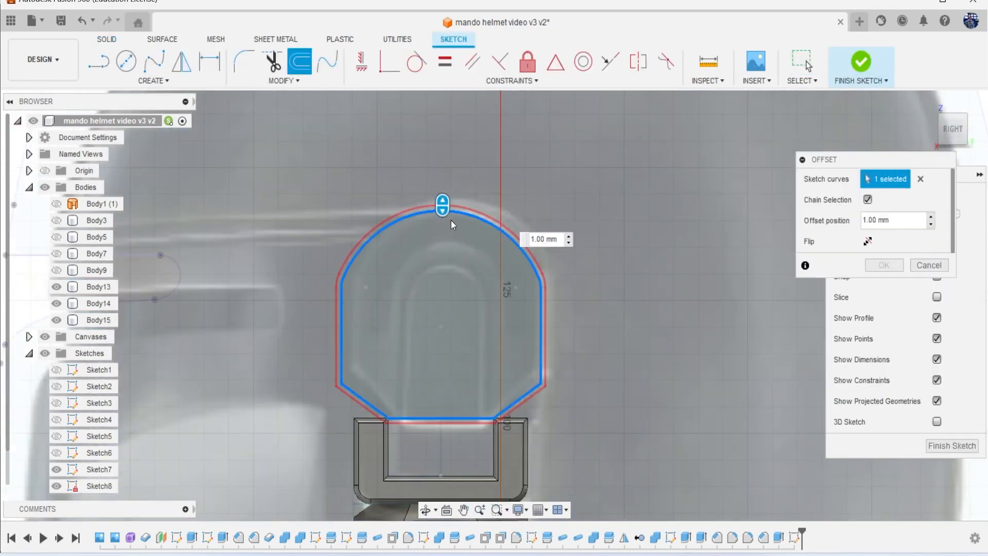
drag(443, 206, 444, 223)
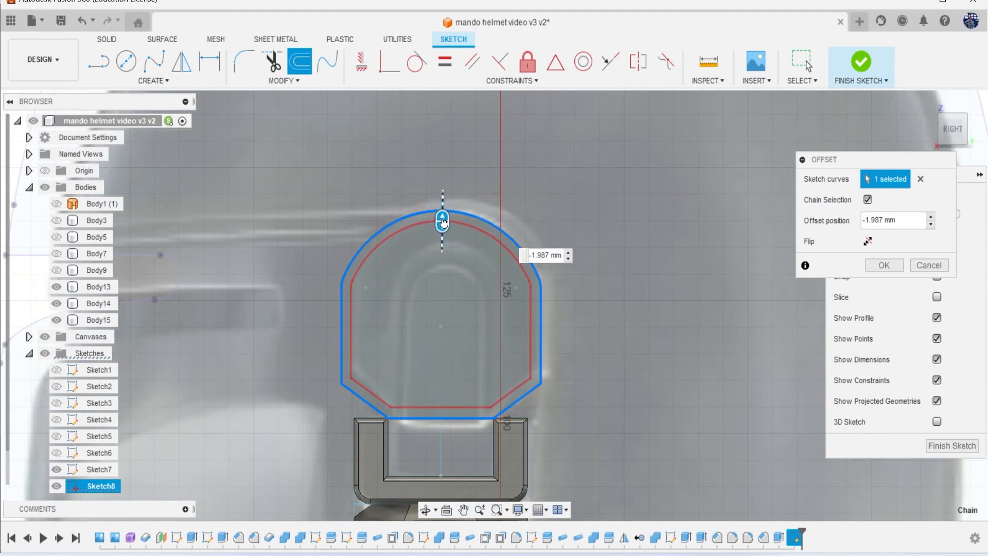
click(890, 267)
- Offset the ear-piece's outer outline inward a second time, by about 5.9 mm
click(300, 61)
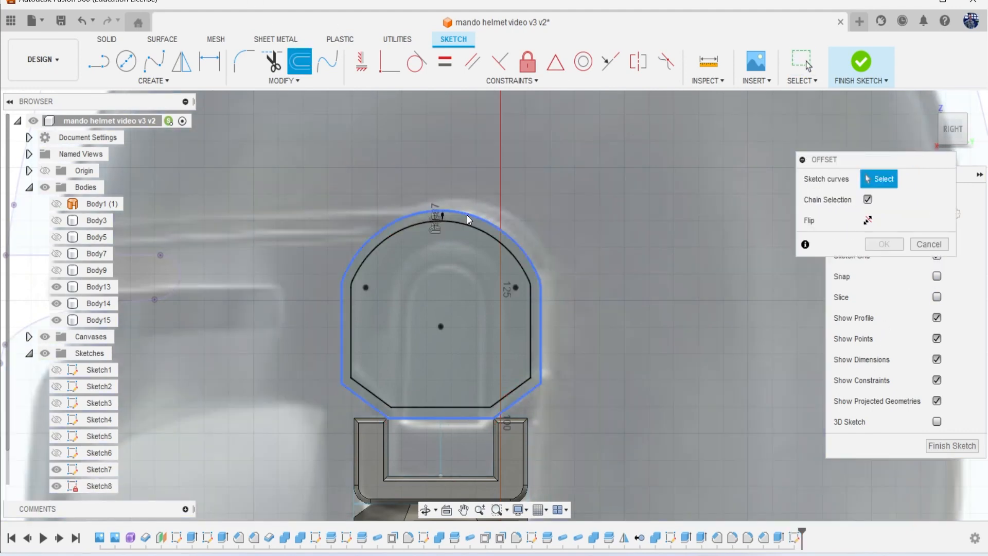
click(467, 215)
drag(466, 217, 477, 253)
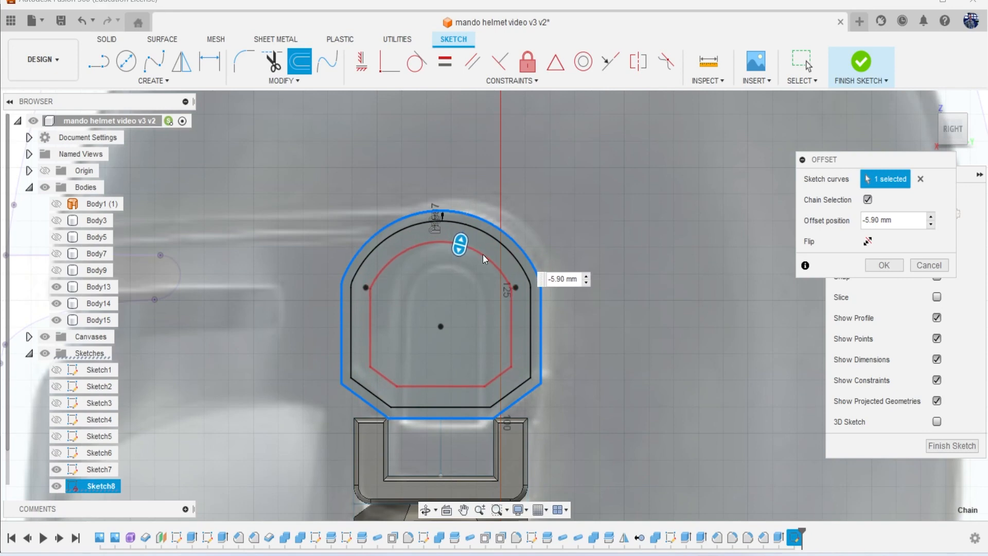
click(881, 264)
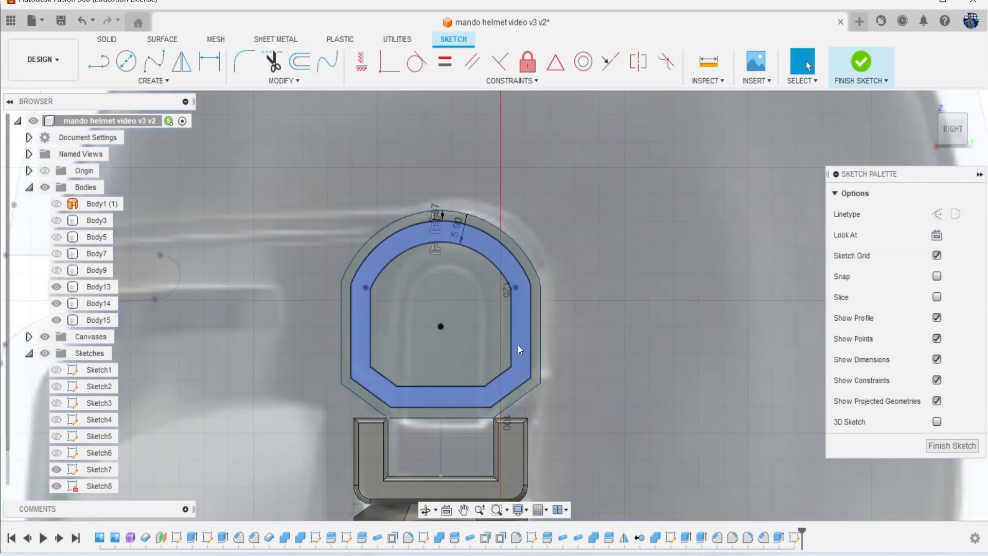
- Draw a horizontal line about 36.3 mm long across the ear-piece between the sides of the larger offset outline
key(l)
scroll(446, 341, up, 1)
click(340, 304)
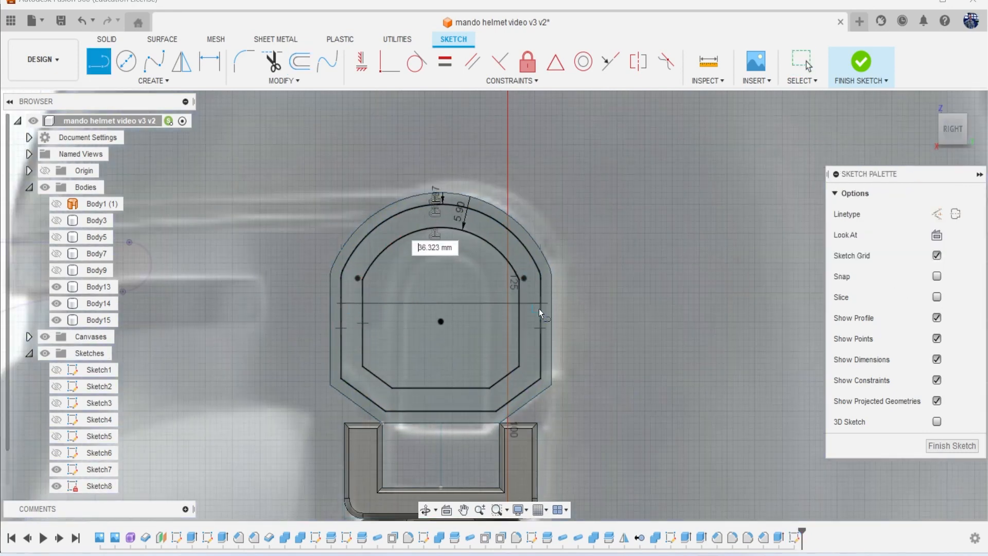
click(539, 308)
- Cut the arch-shaped band between the two offset outlines above the horizontal line into the ear-piece with Extrude
key(e)
click(381, 240)
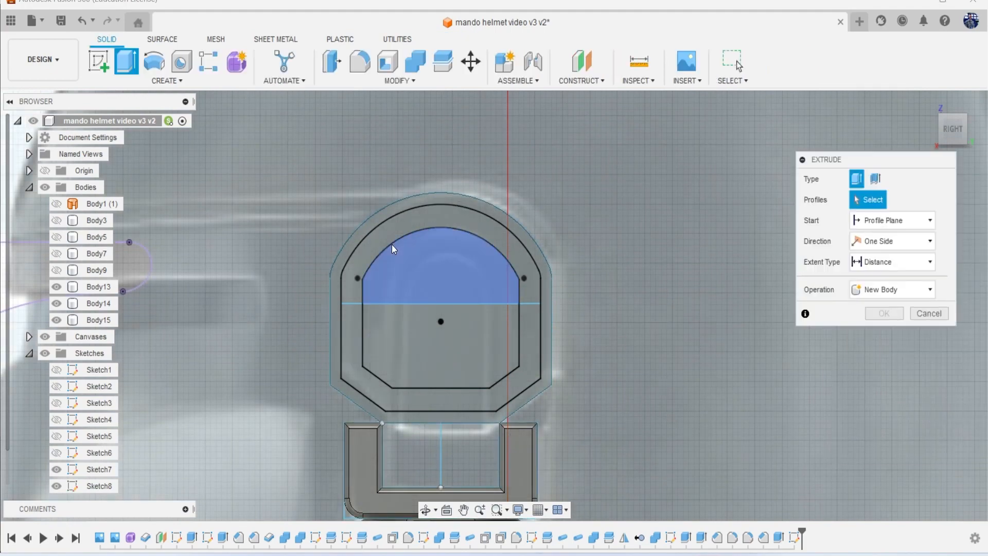
click(941, 135)
drag(439, 233, 441, 258)
click(877, 378)
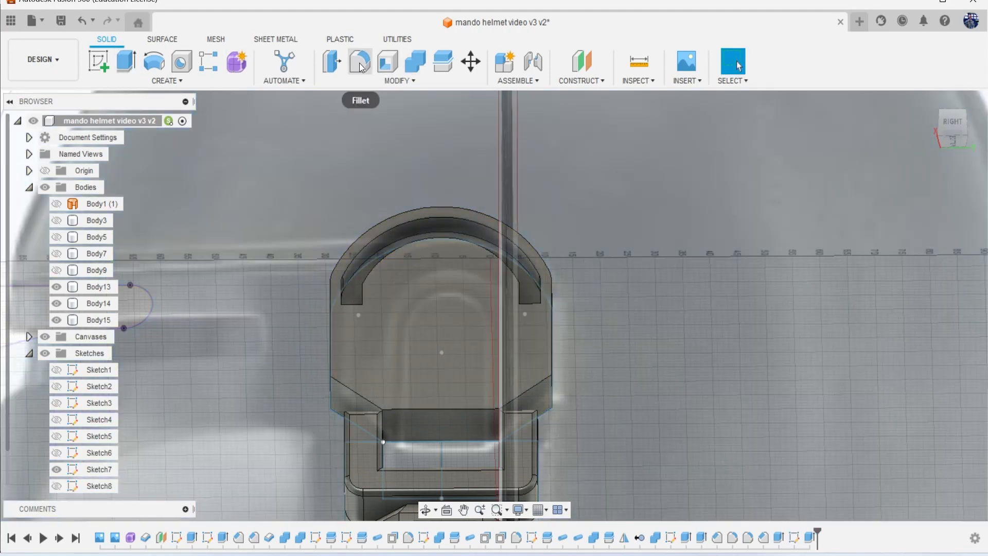
- Fillet the edges of the arch-shaped recess in the ear-piece with a radius of about 0.52 mm
click(360, 61)
scroll(453, 175, up, 2)
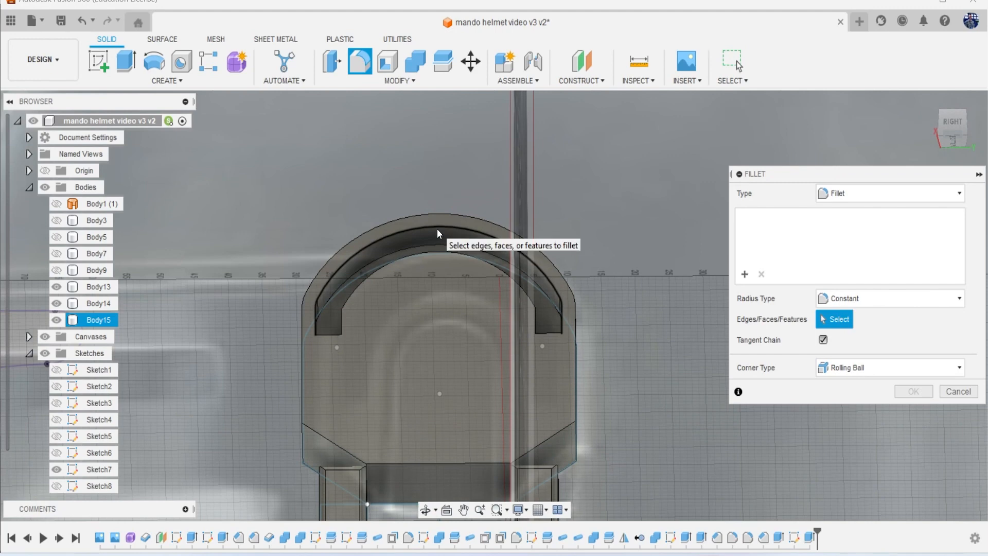
click(437, 230)
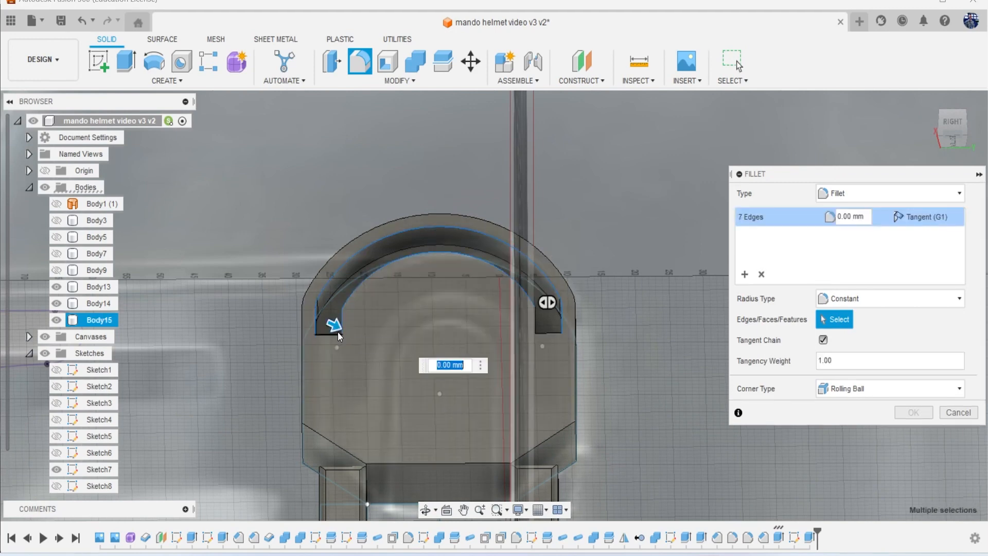
click(535, 330)
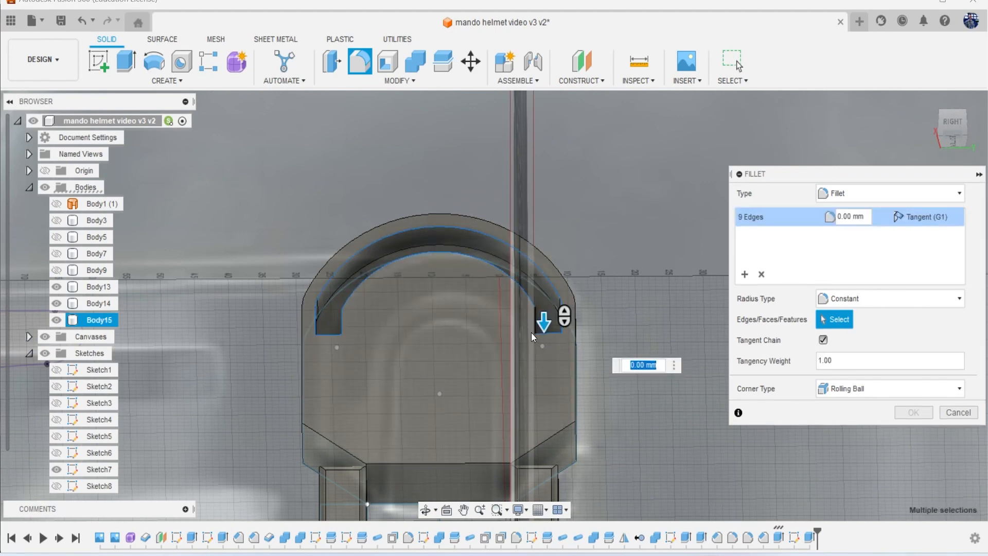
click(531, 332)
drag(538, 323, 541, 326)
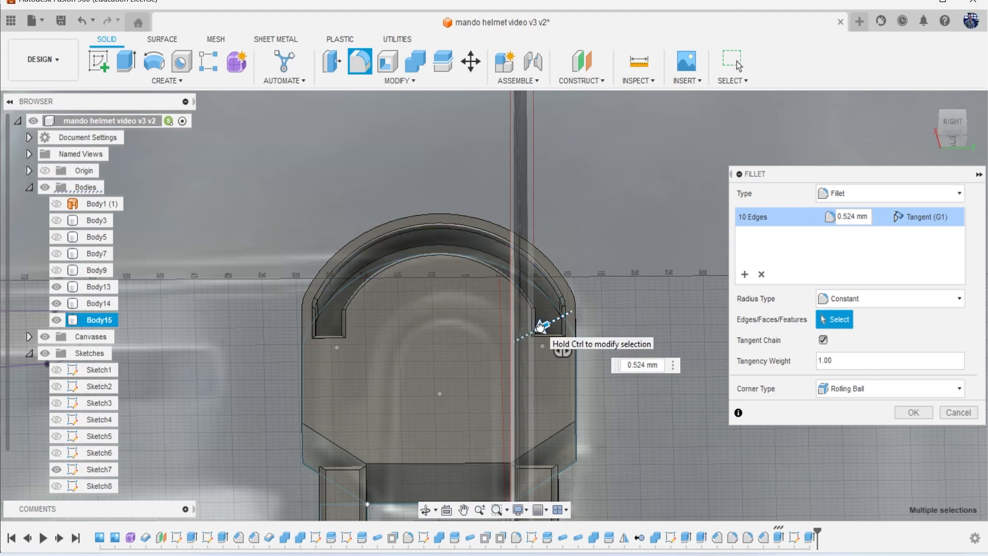
click(926, 415)
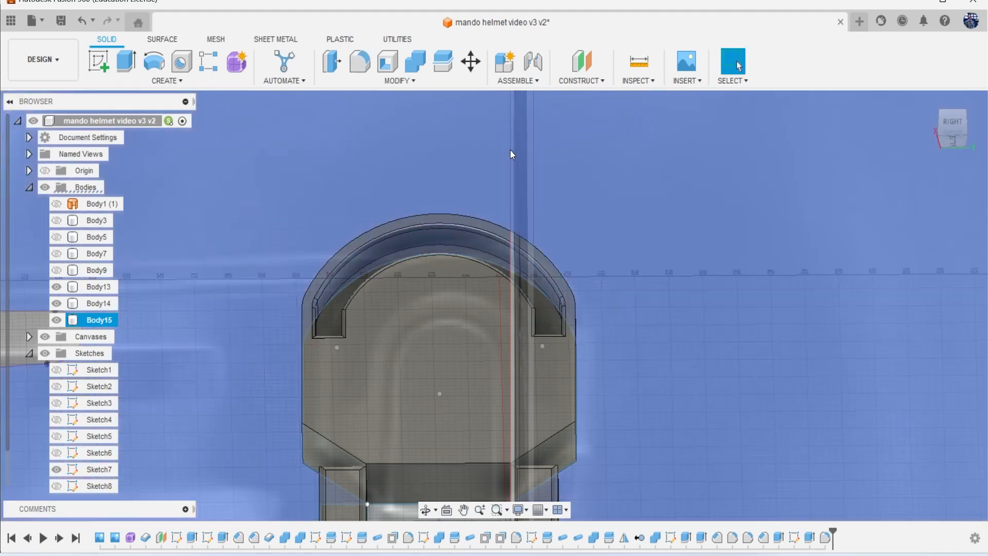
- Fillet all outer edges of the ear-piece's front face with a radius of about 0.98 mm
click(361, 63)
click(448, 462)
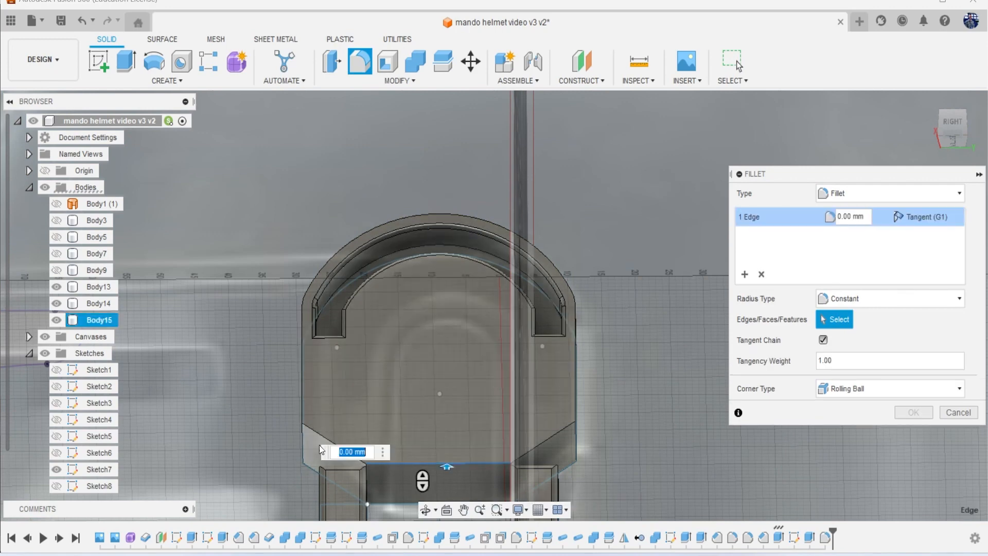
click(304, 403)
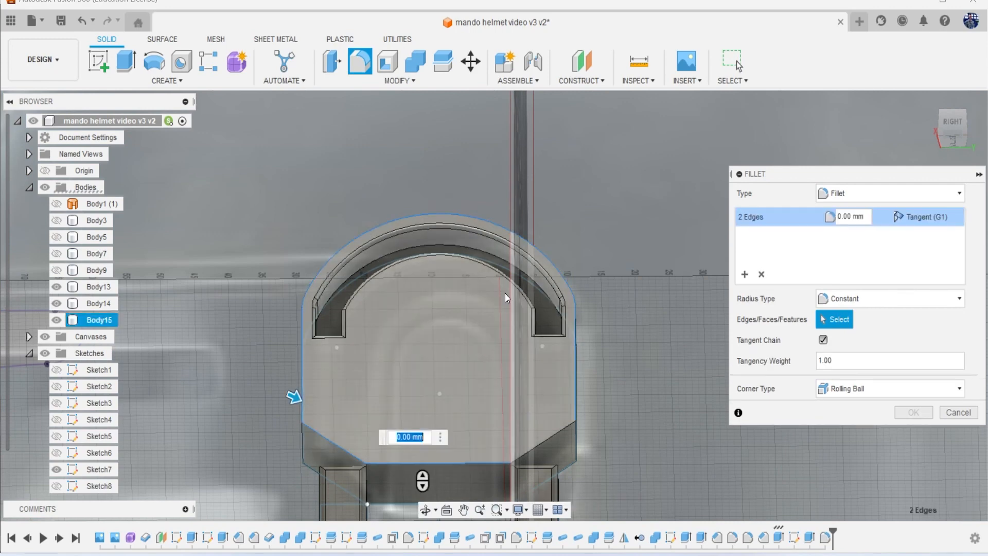
click(561, 433)
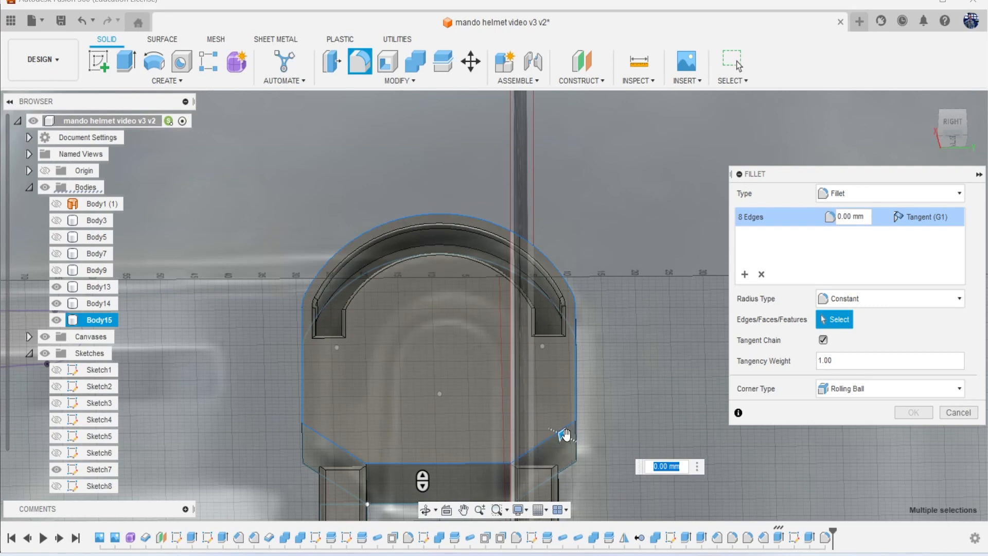
drag(562, 435, 571, 435)
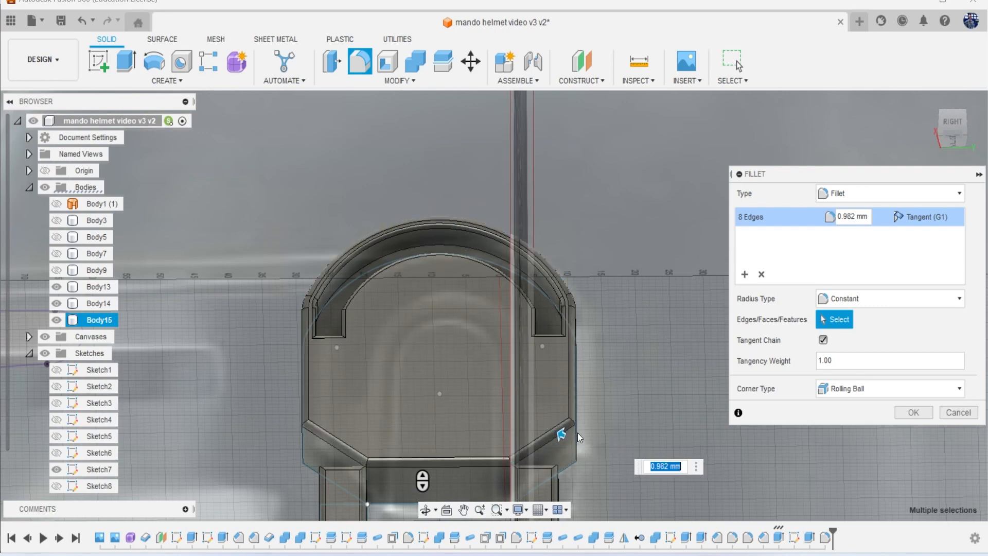
click(910, 413)
- Start a sketch on the ear-piece's front face and draw a circle over the rounded end of the slot in the reference image
scroll(685, 350, down, 3)
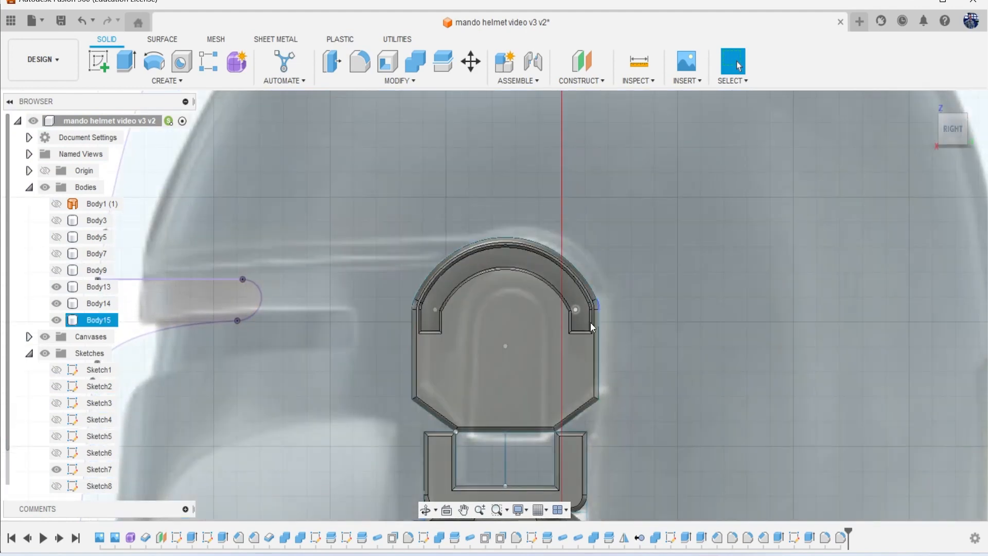
click(109, 62)
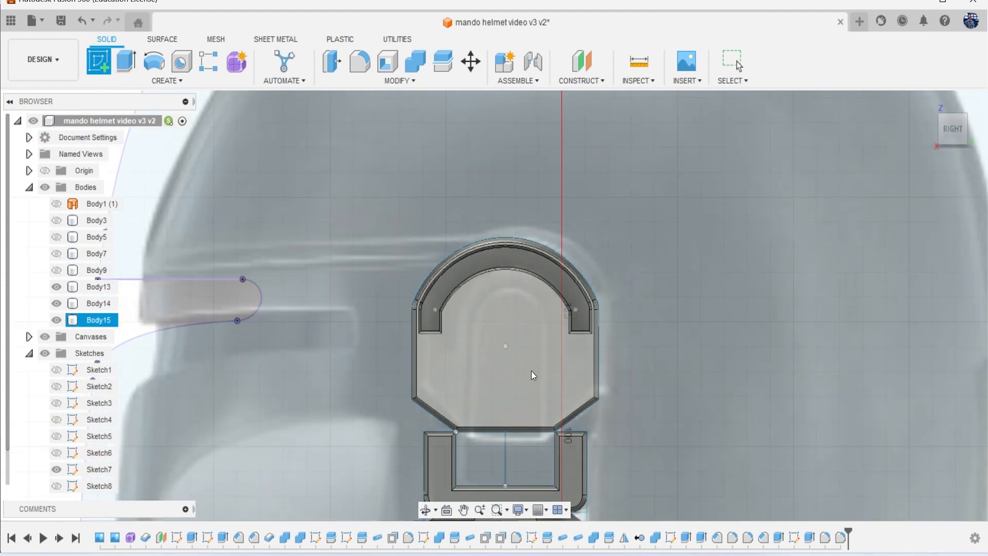
click(532, 370)
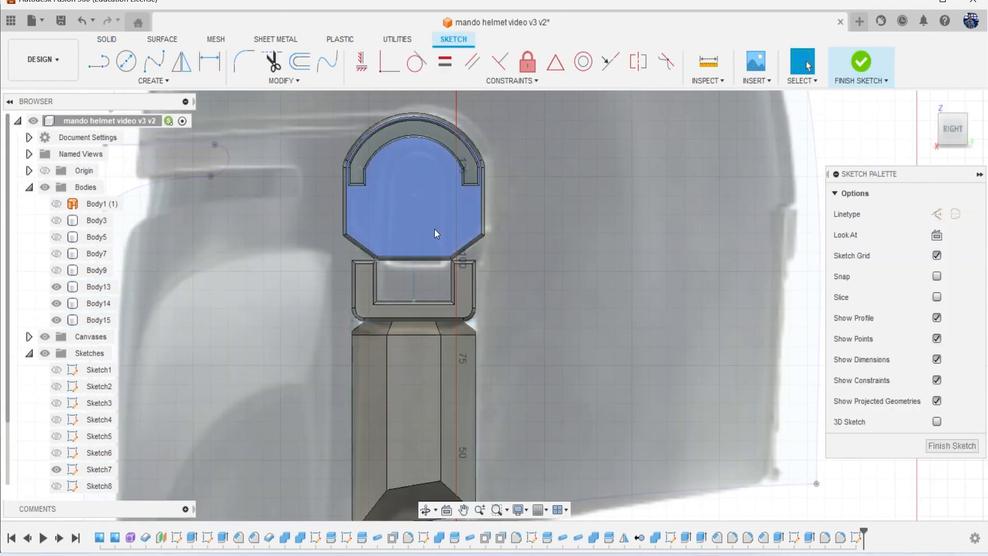
scroll(383, 282, up, 1)
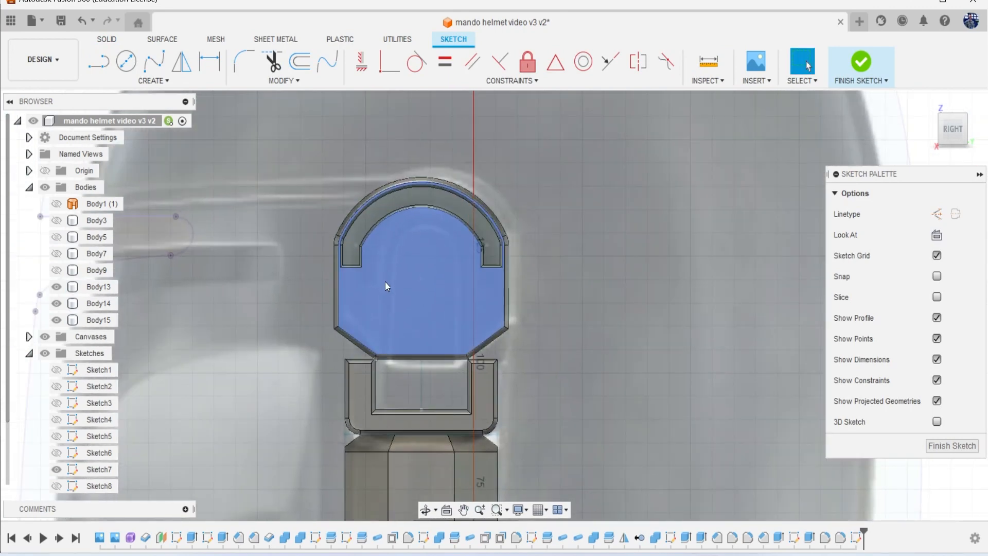
click(126, 62)
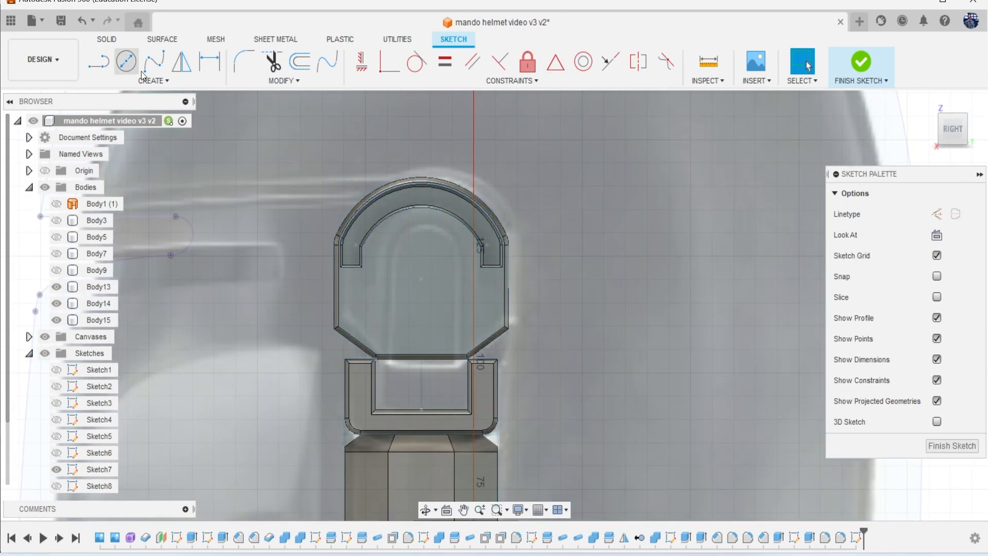
scroll(443, 367, up, 1)
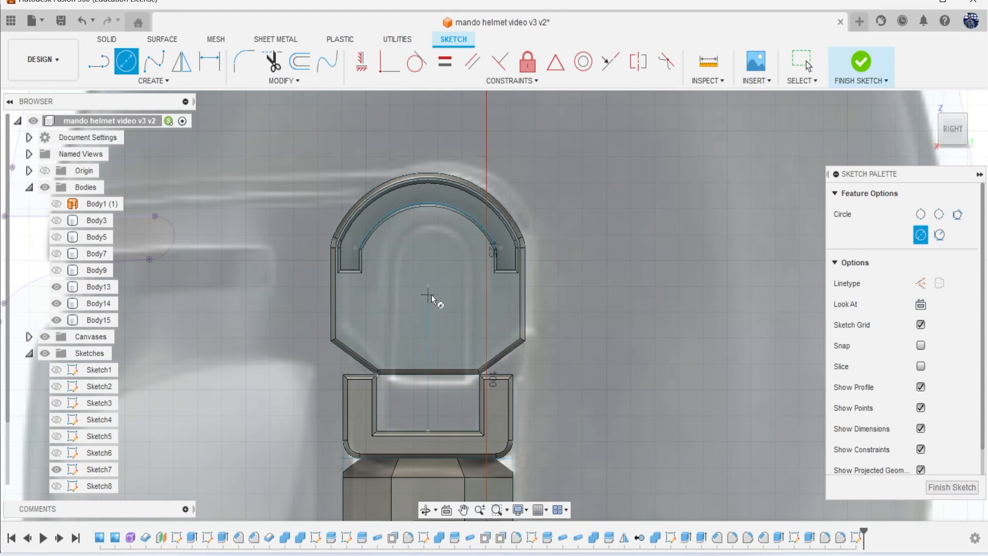
click(427, 267)
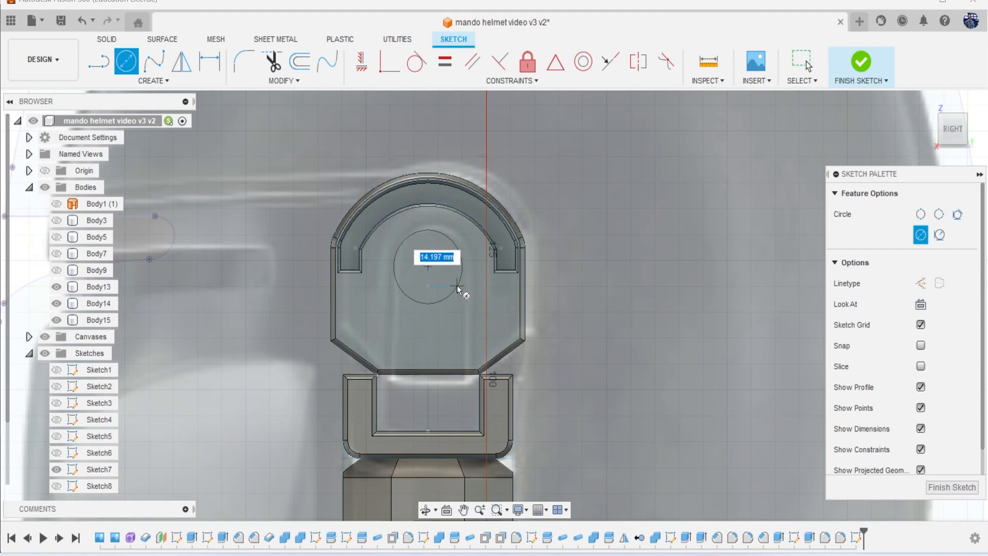
click(465, 288)
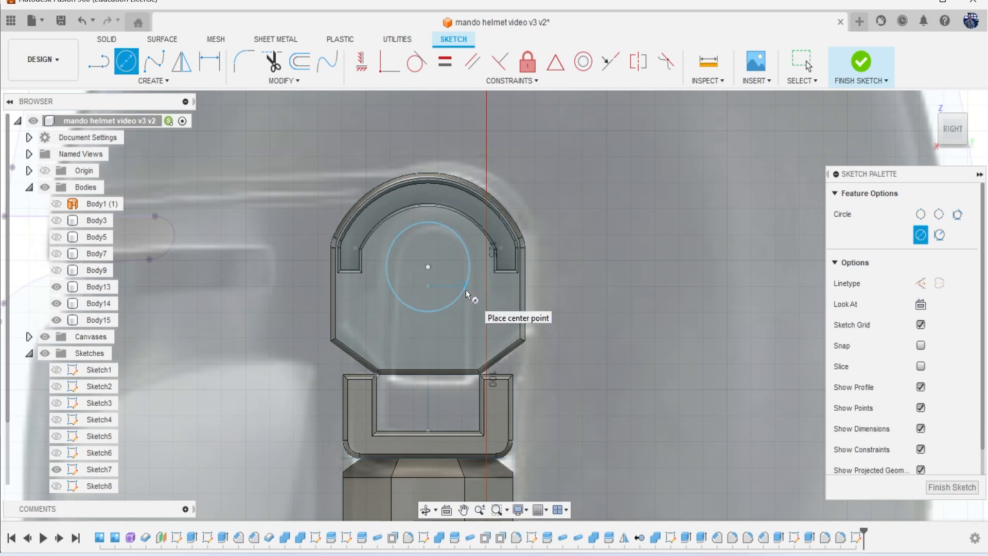
- Draw two vertical lines from the circle's two sides down to near the ear-piece's lower edge
key(l)
click(392, 268)
click(387, 369)
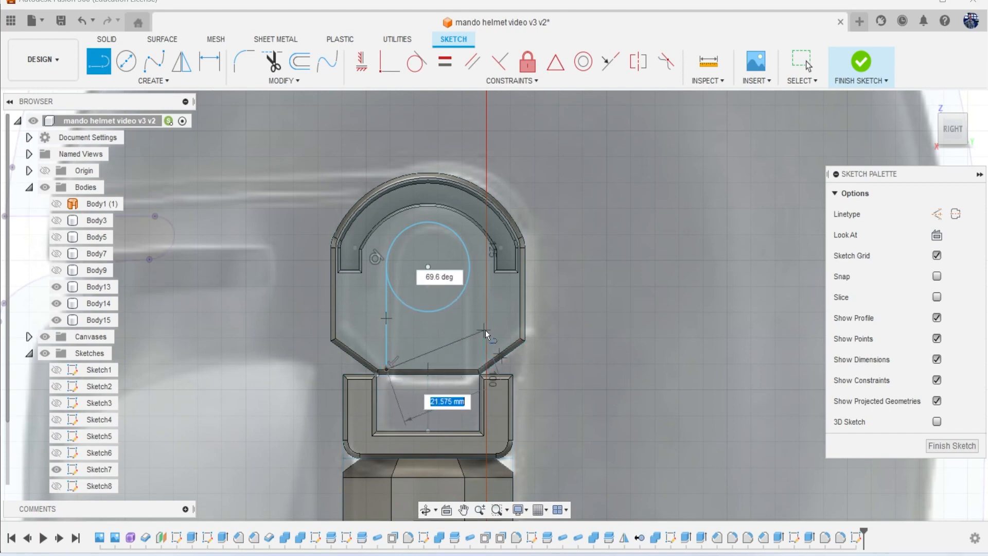
key(Escape)
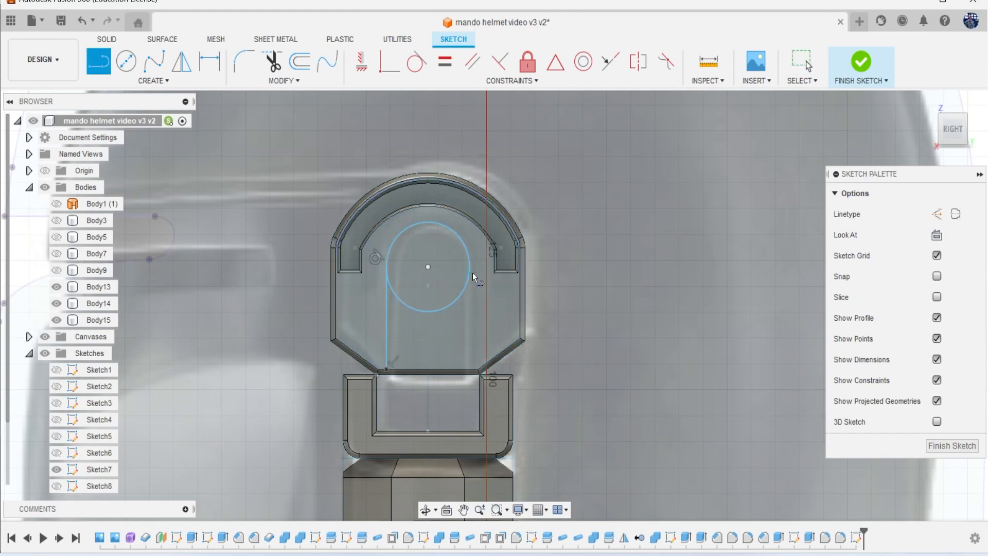
click(470, 266)
click(469, 369)
- Trim away the lower half of the circle between the two vertical lines and finish the arch sketch
key(t)
click(451, 309)
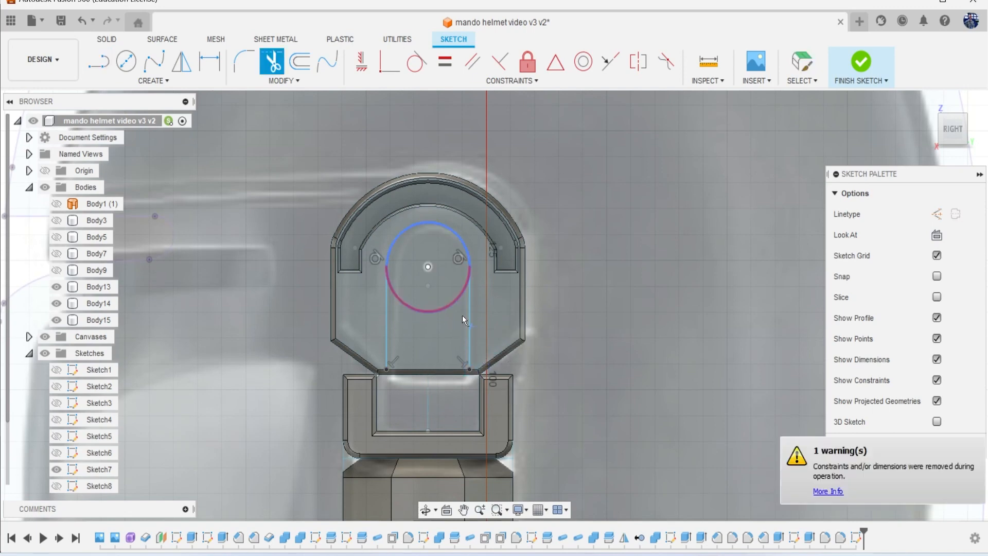
click(179, 83)
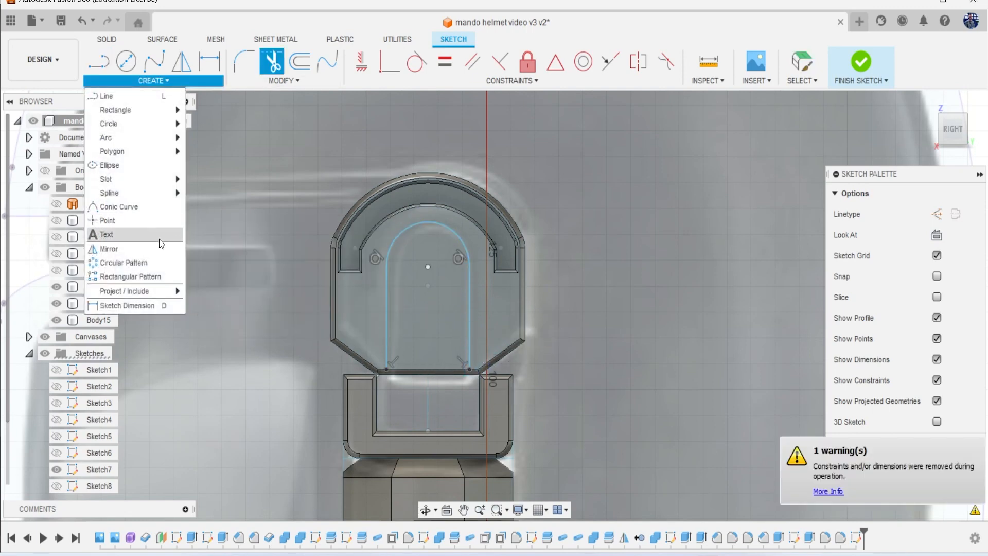
click(890, 66)
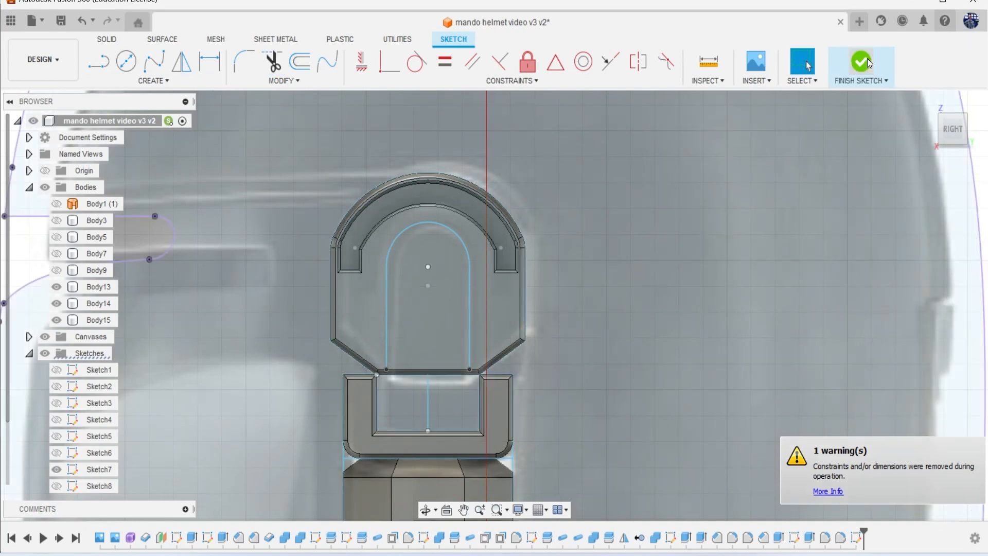
- Cut a groove into the ear-piece along the arch sketch with a Pipe of circular section, size 2 mm
click(190, 79)
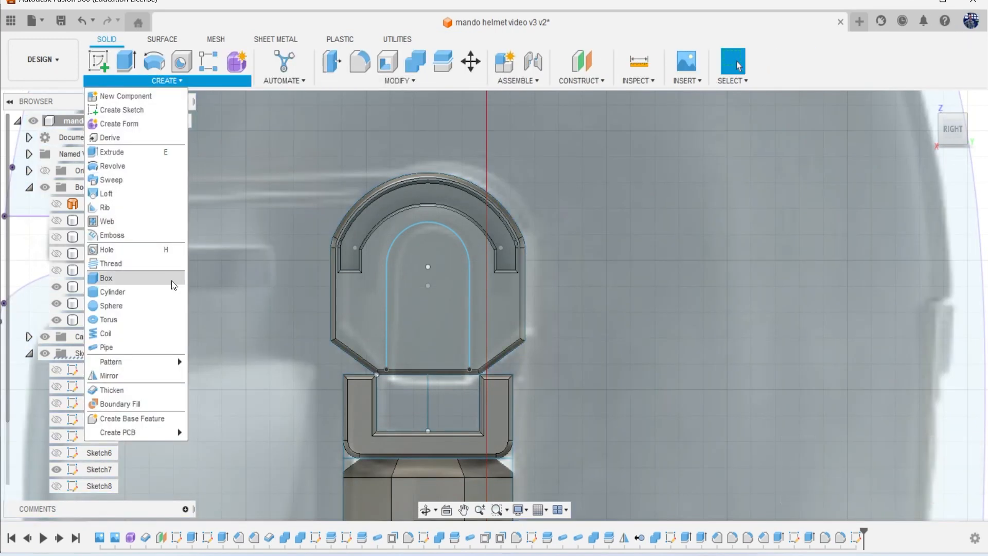
click(147, 345)
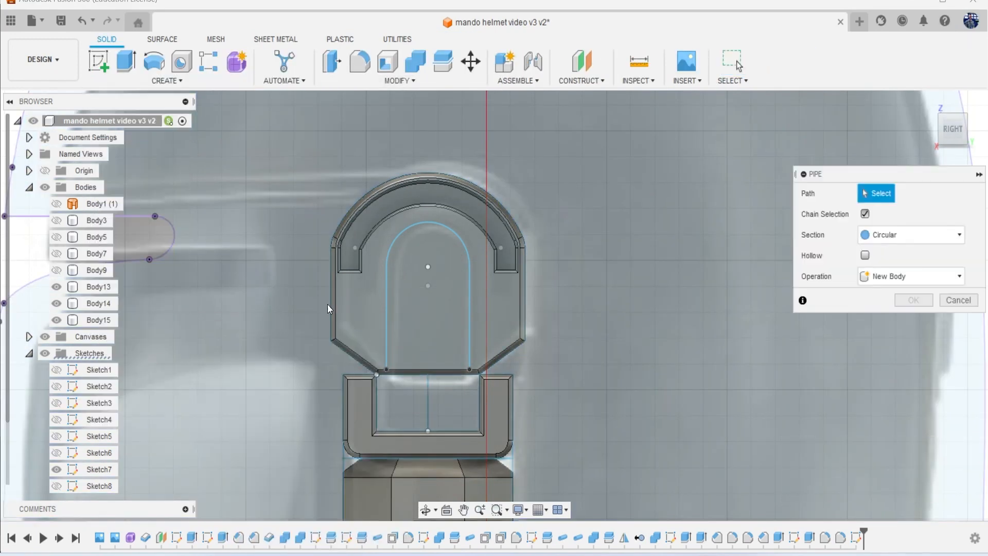
click(391, 310)
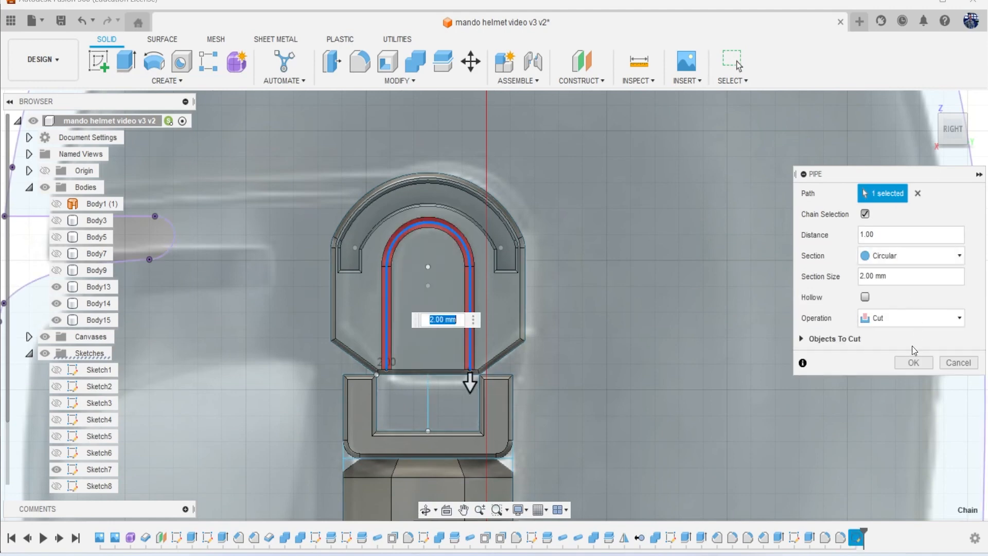
click(906, 363)
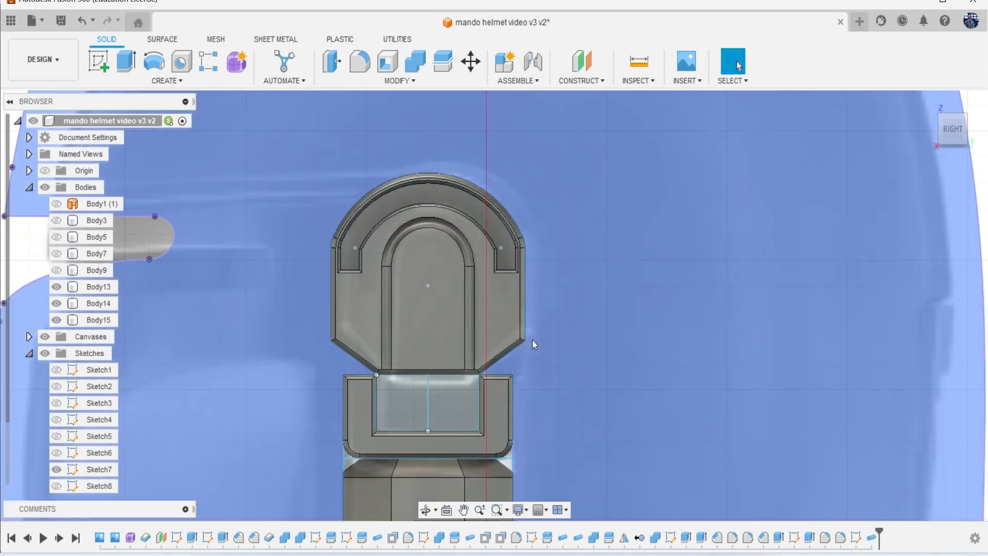
- Hide the reference canvases and Sketch7 so that only the ear-piece bodies are shown
scroll(537, 351, down, 4)
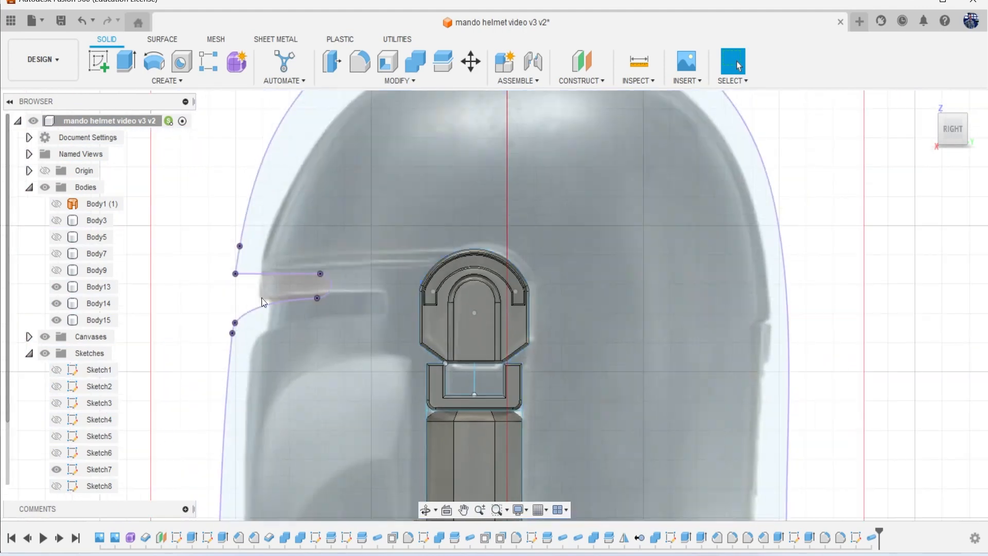
click(45, 336)
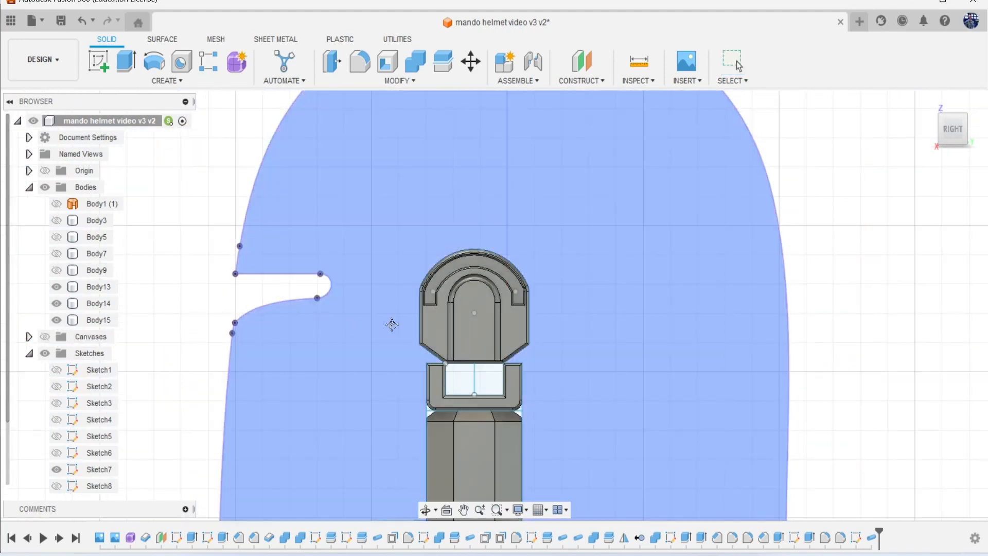
middle_drag(393, 324, 365, 191)
mouse_move(950, 120)
mouse_down()
mouse_move(968, 105)
mouse_move(983, 127)
mouse_move(967, 124)
mouse_up()
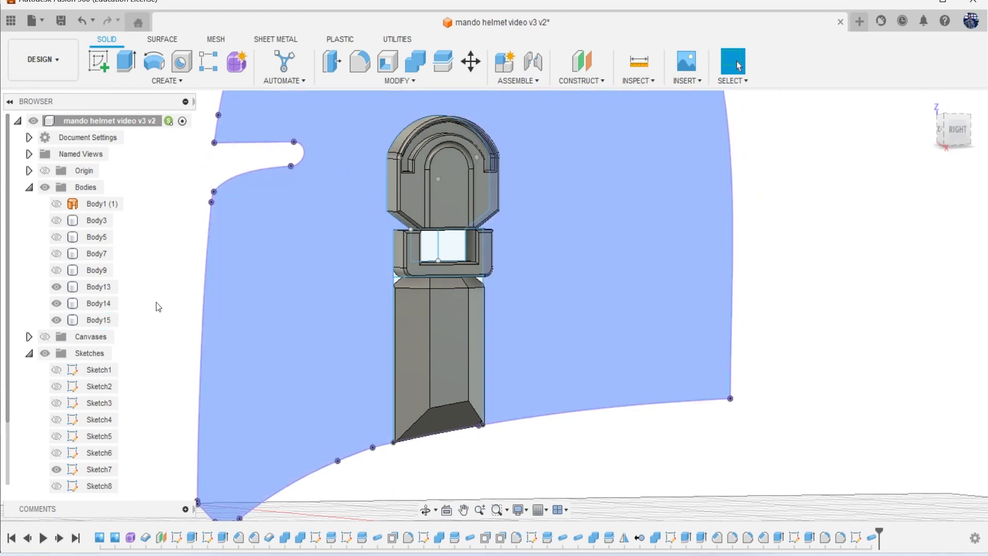
click(56, 469)
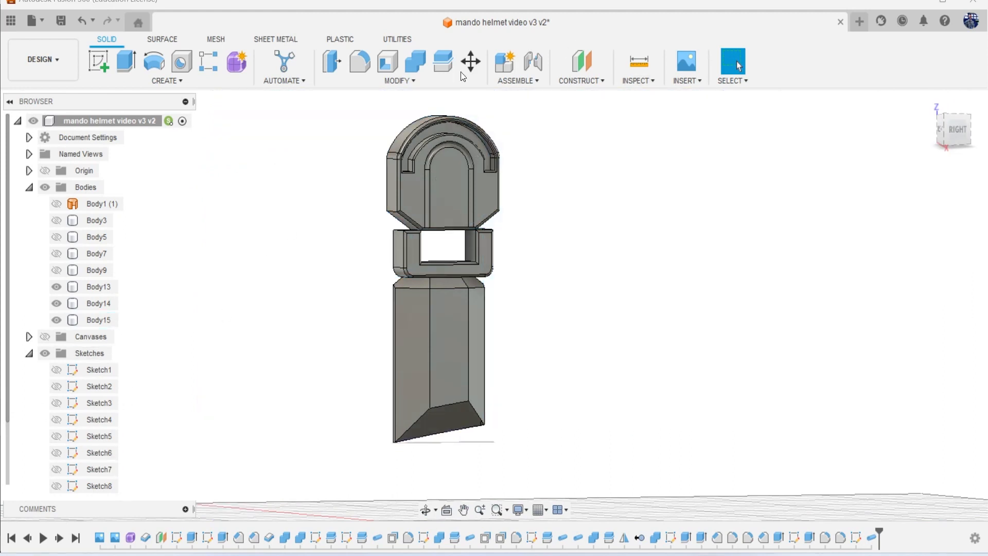
- Combine the long lower panel, the U-shaped bracket and the arched ear-piece into one body with Join
click(418, 62)
click(450, 291)
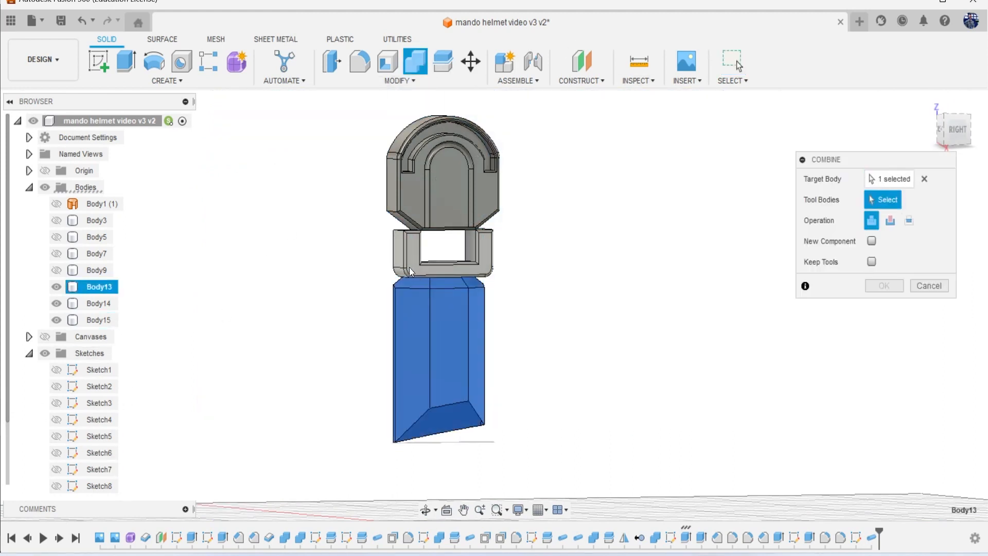
click(409, 267)
click(884, 286)
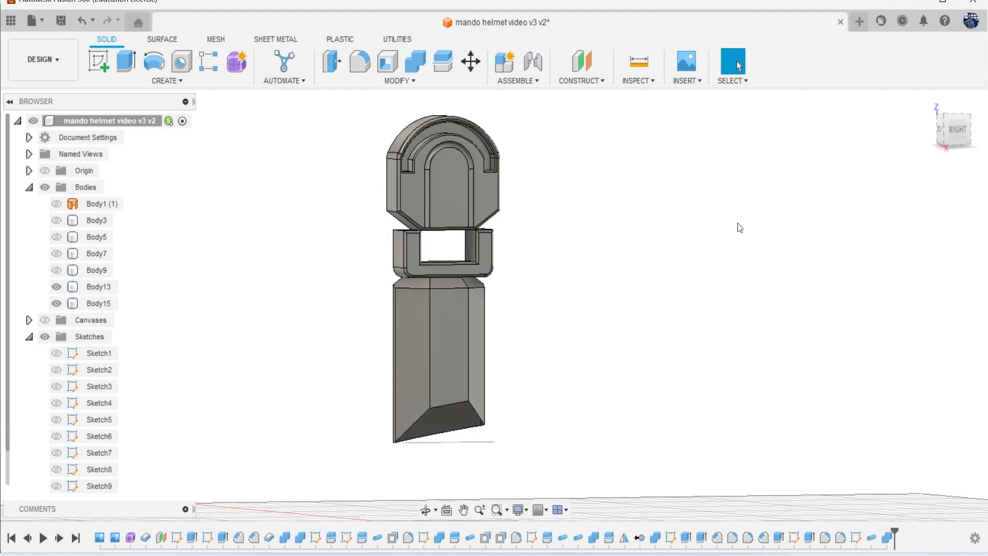
click(409, 76)
click(412, 191)
click(410, 249)
click(894, 286)
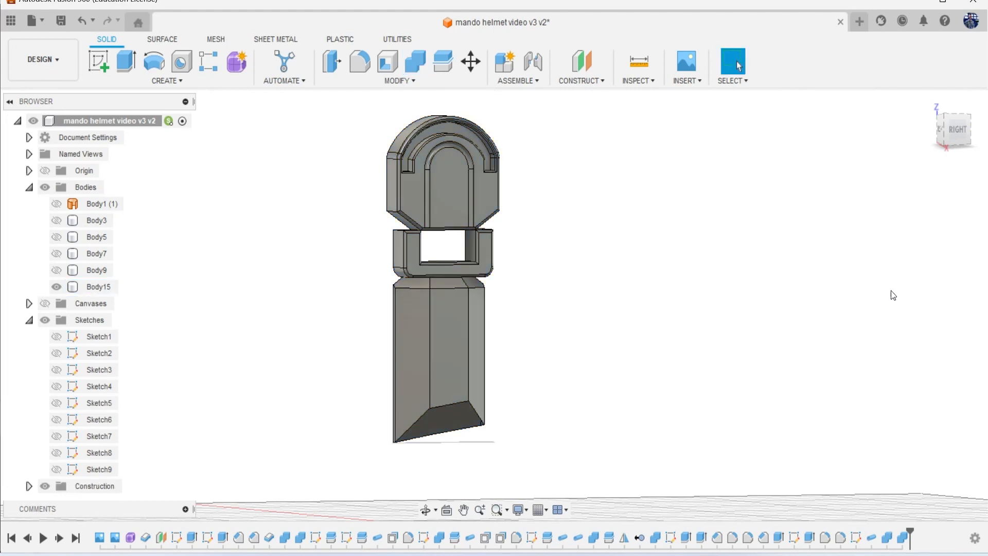
- Show the helmet bodies Body9, Body7, Body5 and Body3 again
click(56, 270)
click(57, 254)
click(57, 237)
click(57, 220)
scroll(374, 281, down, 3)
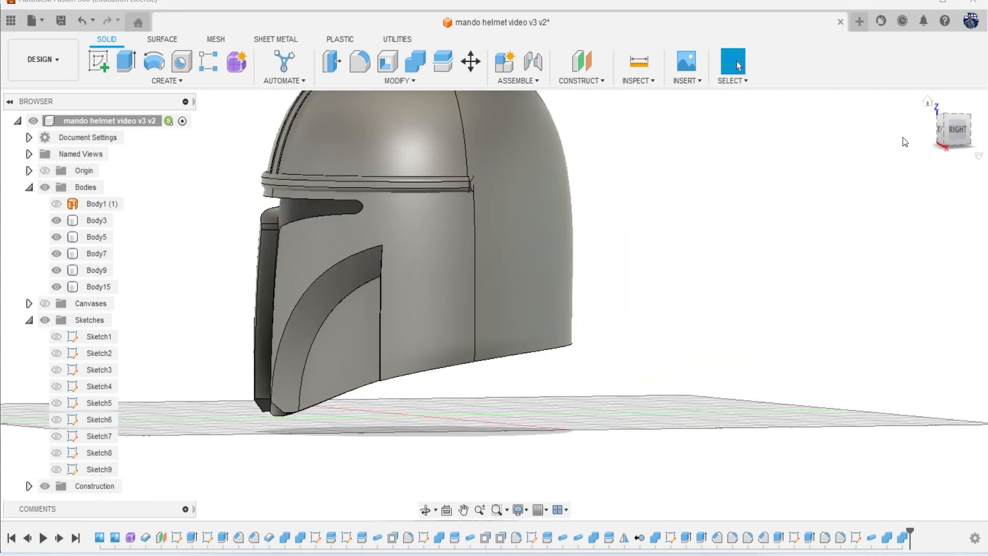
drag(950, 142, 964, 106)
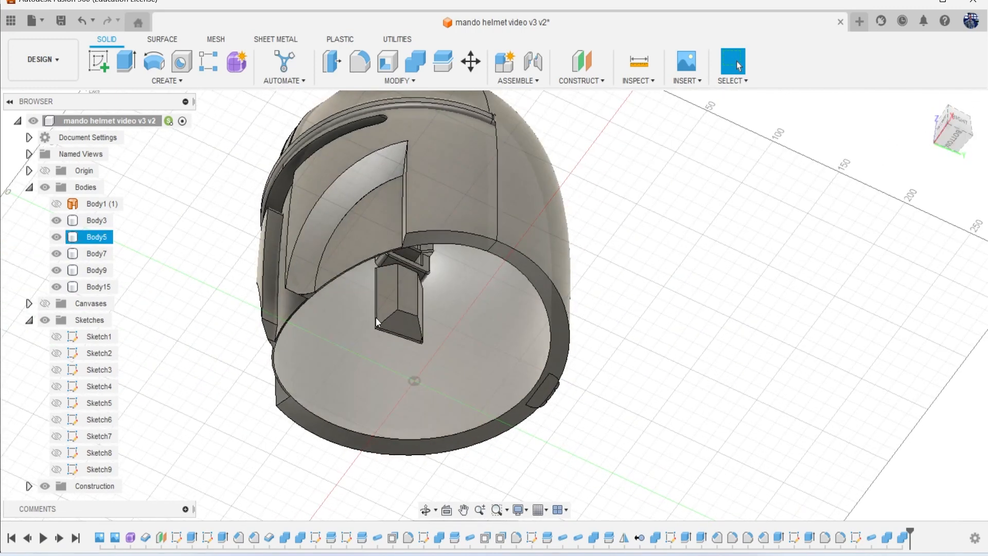
click(91, 288)
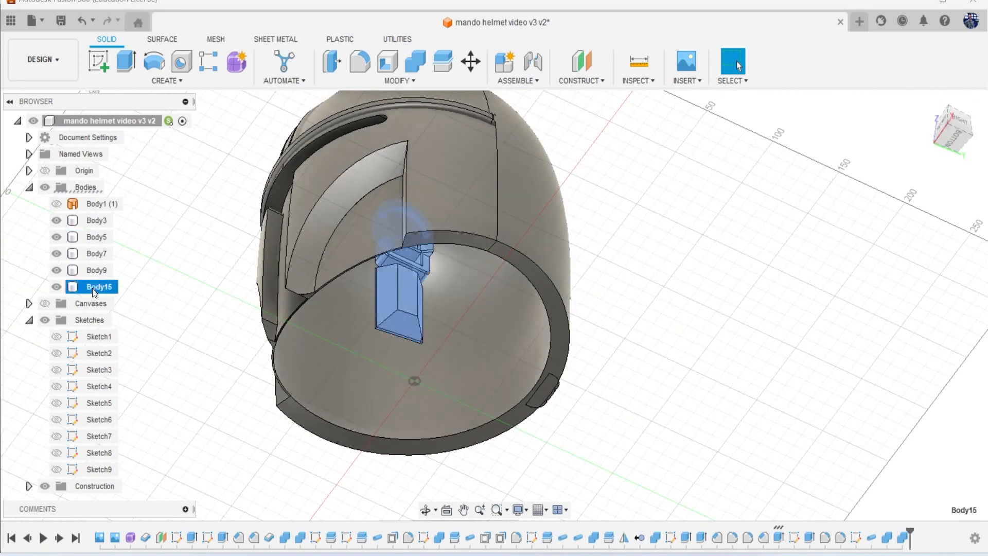
right_click(661, 238)
click(613, 217)
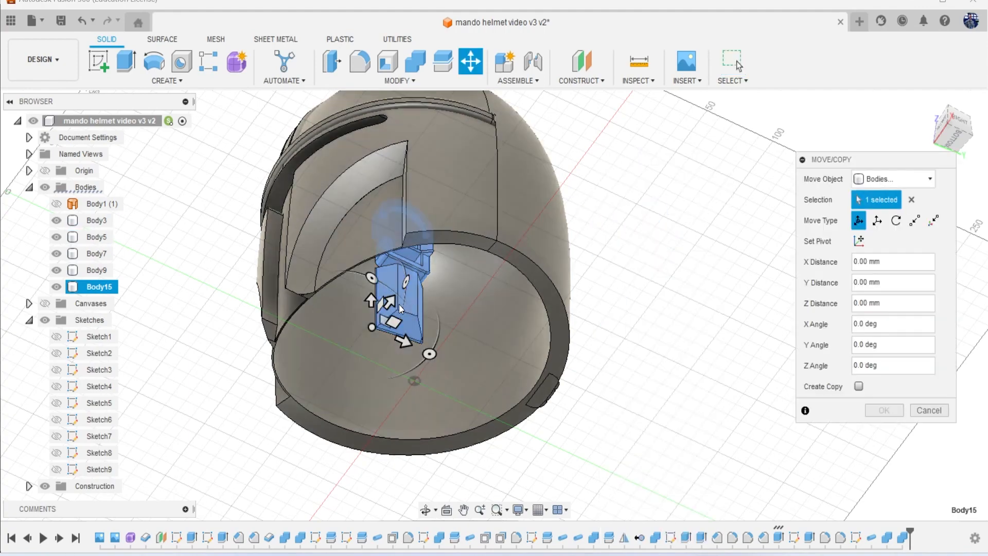
drag(397, 296, 583, 207)
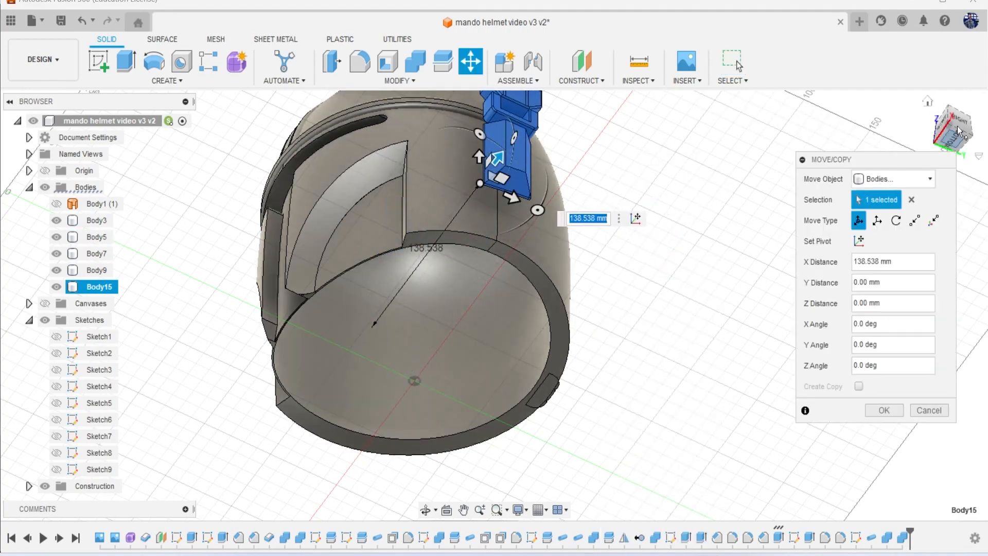
click(962, 114)
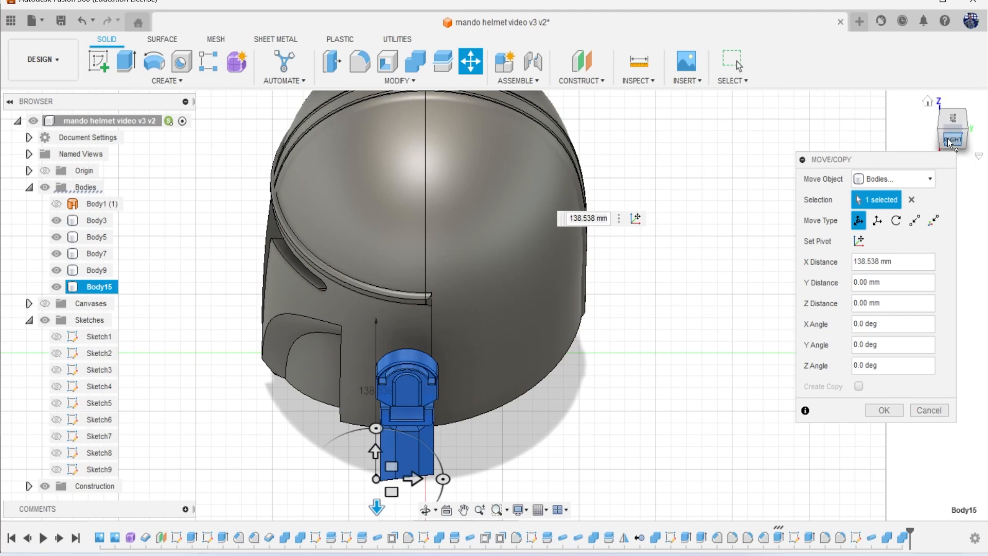
click(953, 138)
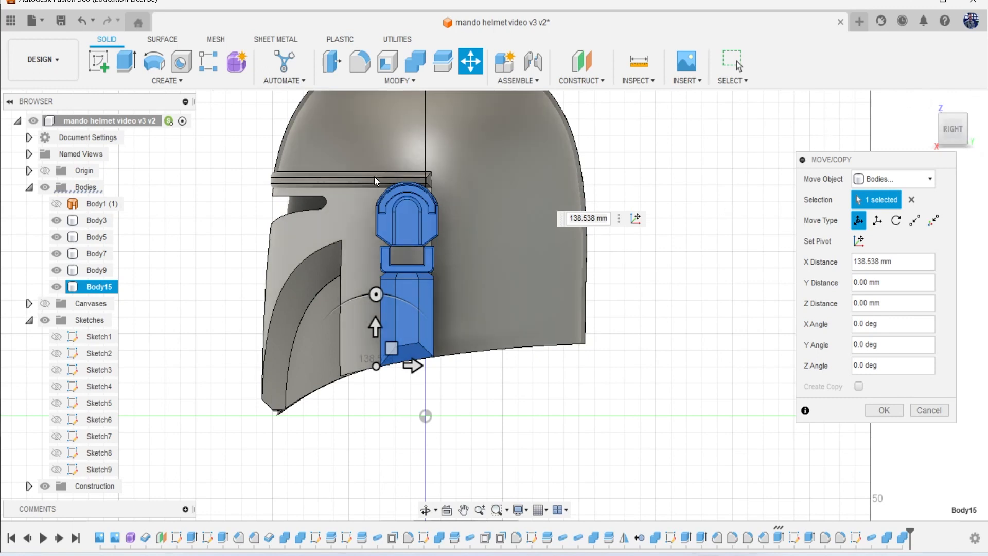
click(925, 413)
- Roll the history back to before Sketch9 and move the arched ear-piece, bracket and lower panel about 207 mm in X, out beside the helmet
drag(911, 530, 847, 534)
drag(954, 135, 952, 86)
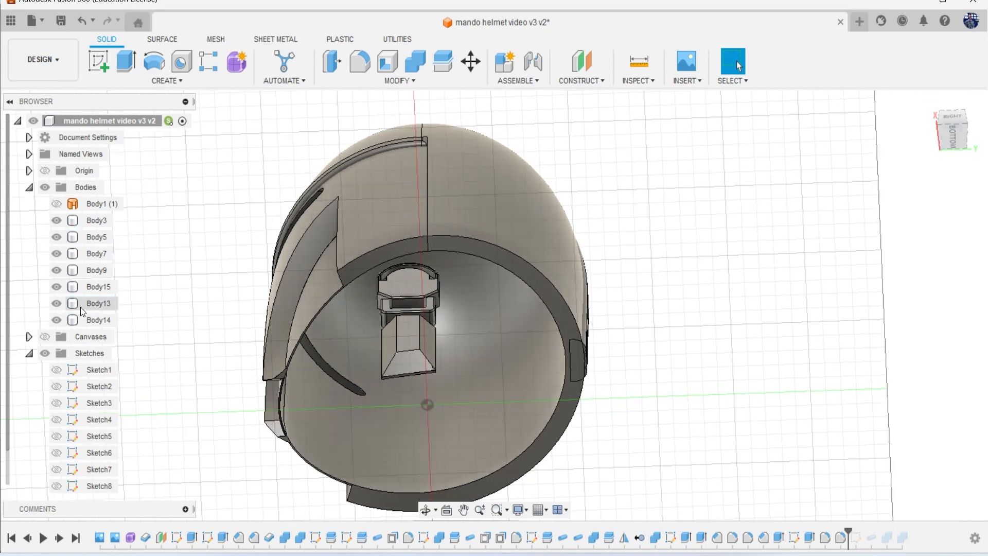
click(86, 304)
ctrl+click(93, 287)
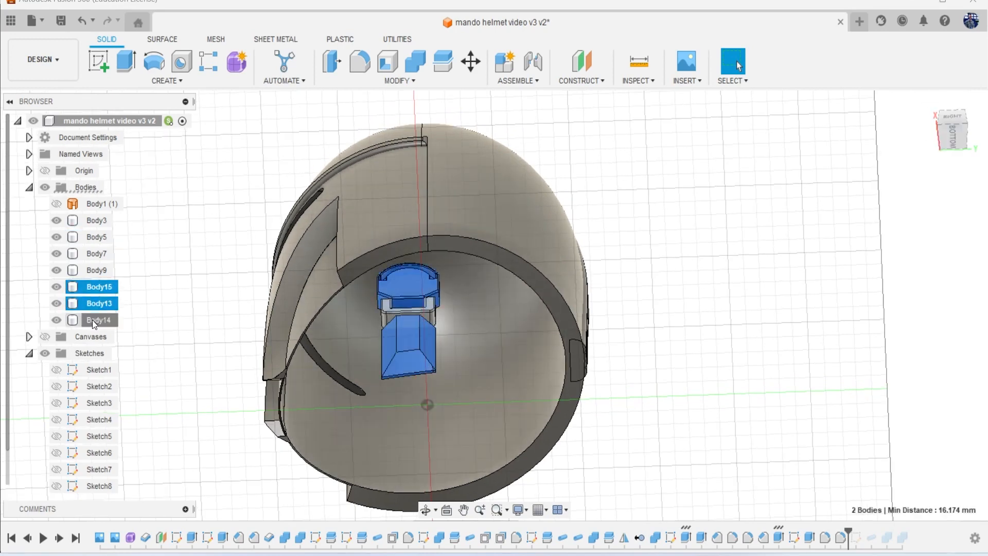
shift+click(92, 320)
ctrl+click(72, 287)
ctrl+click(72, 319)
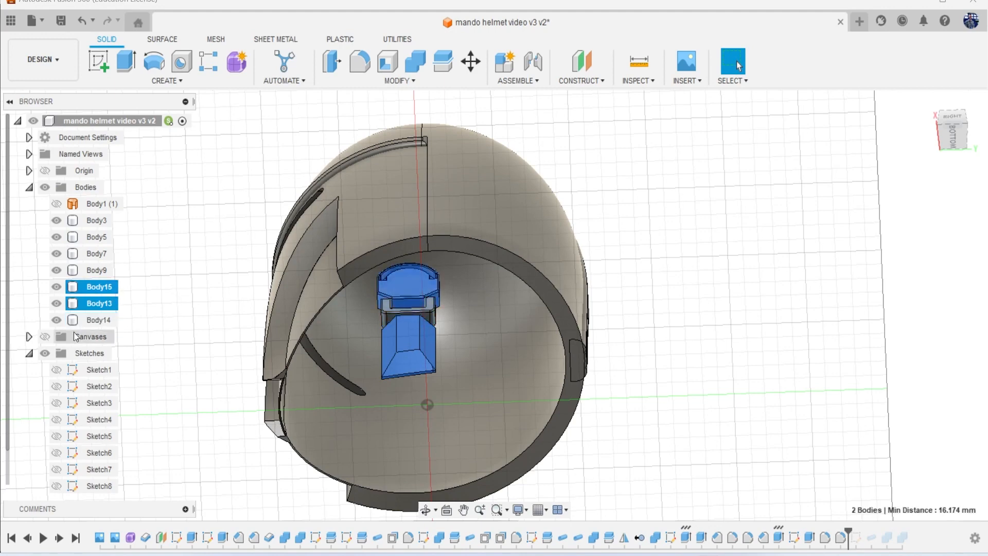
click(155, 300)
click(98, 287)
ctrl+click(108, 303)
ctrl+click(105, 320)
right_click(235, 219)
click(190, 229)
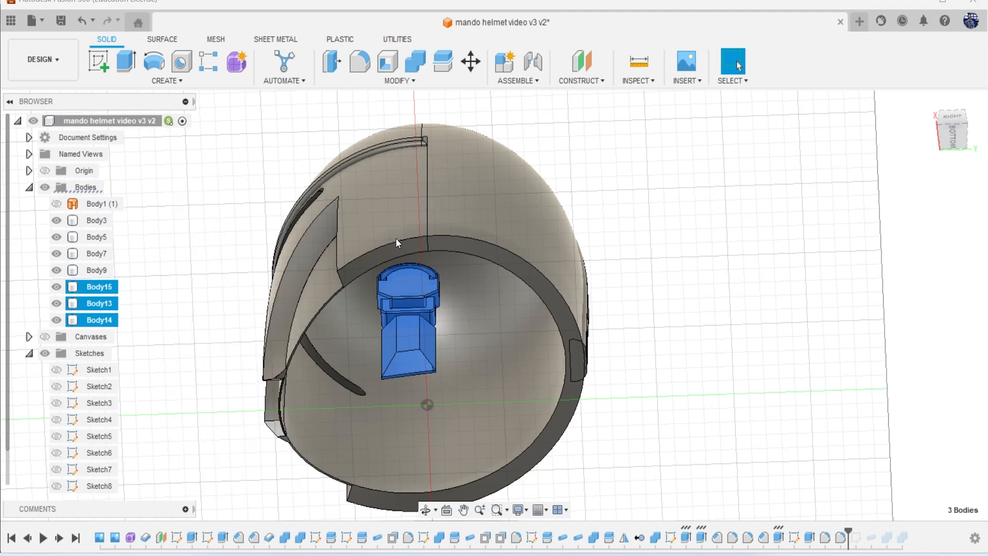
click(959, 144)
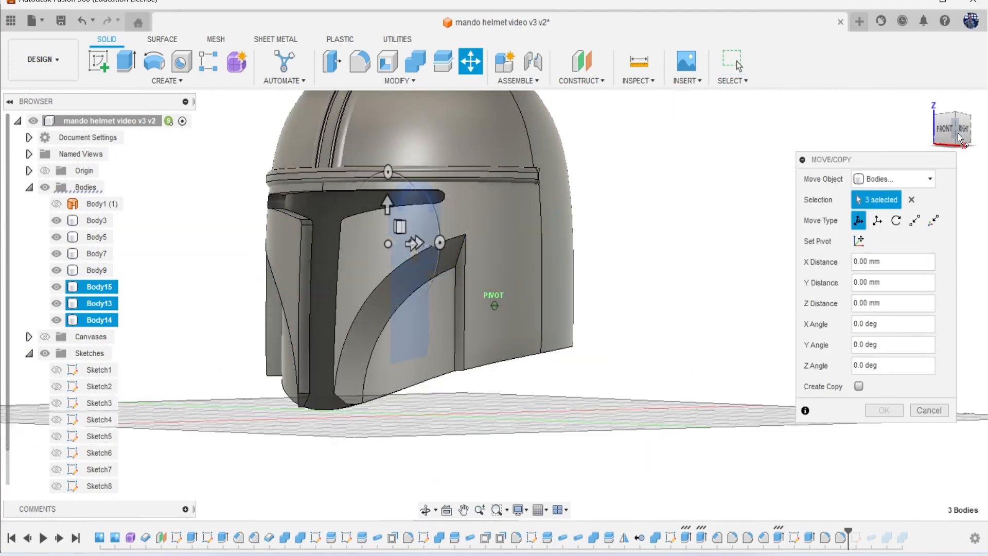
drag(423, 242, 669, 236)
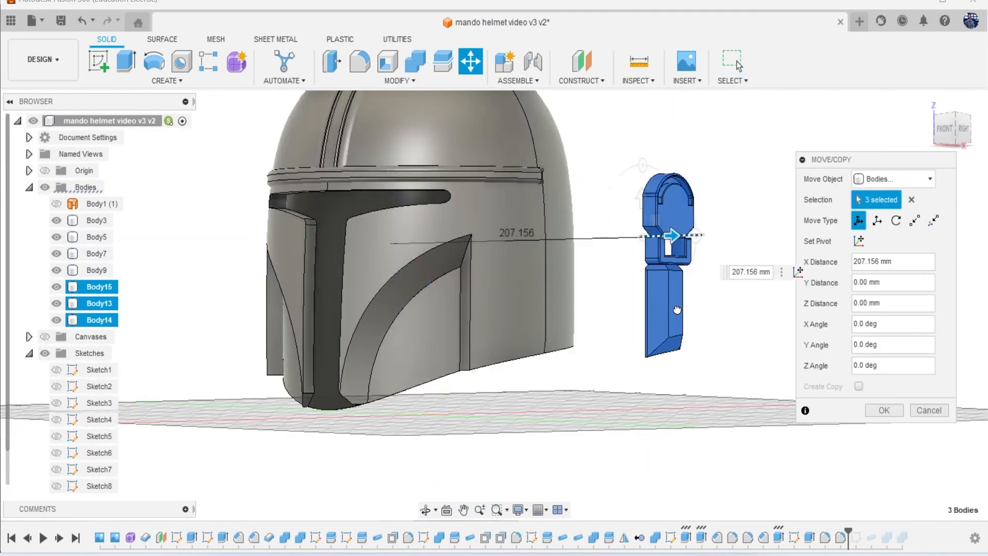
click(884, 410)
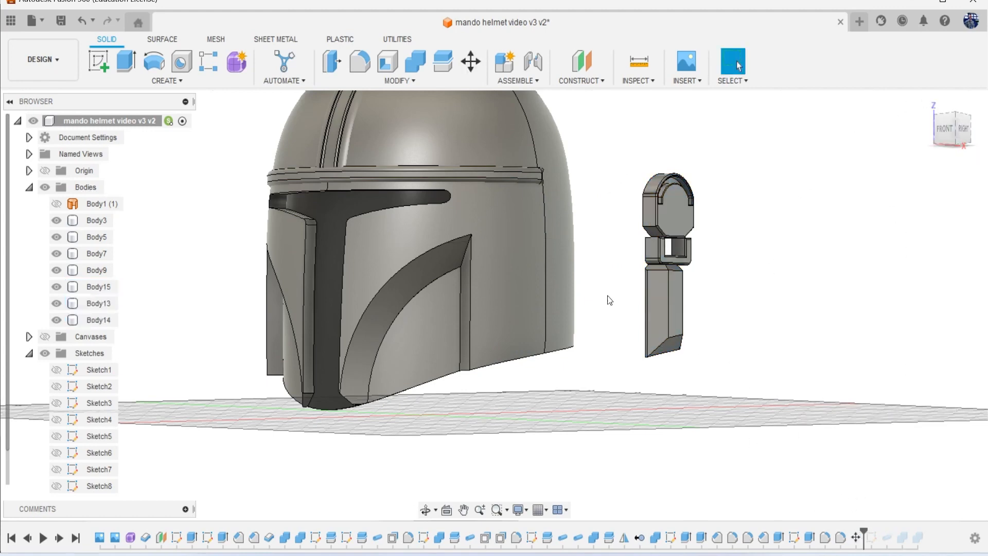
- Delete the Chamfer4 feature from the upper end of the long lower panel
scroll(700, 266, up, 5)
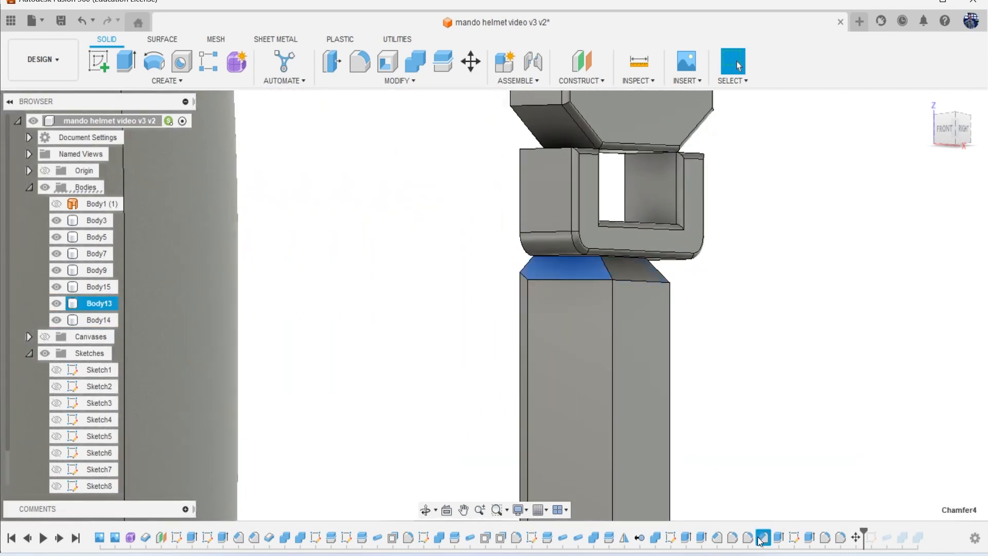
key(Delete)
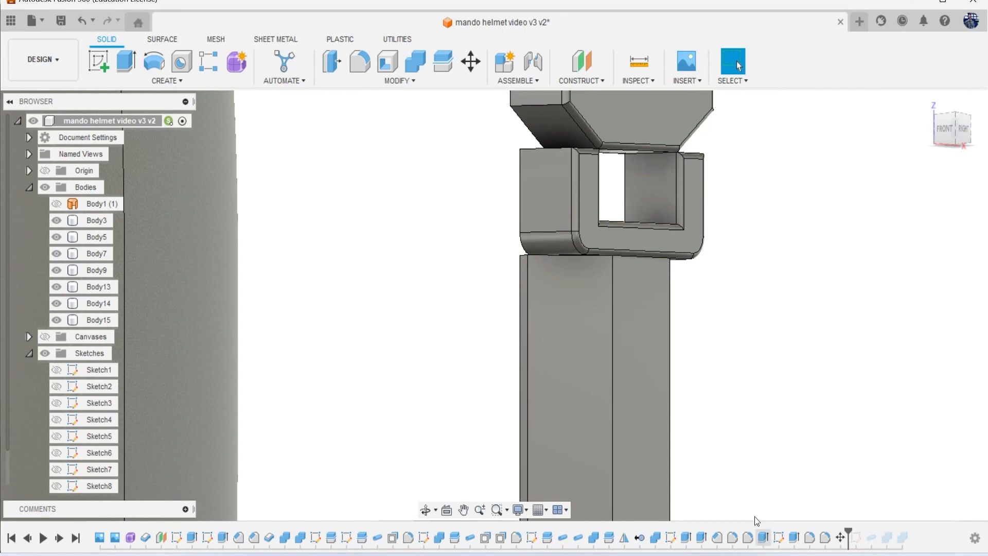
scroll(705, 381, down, 10)
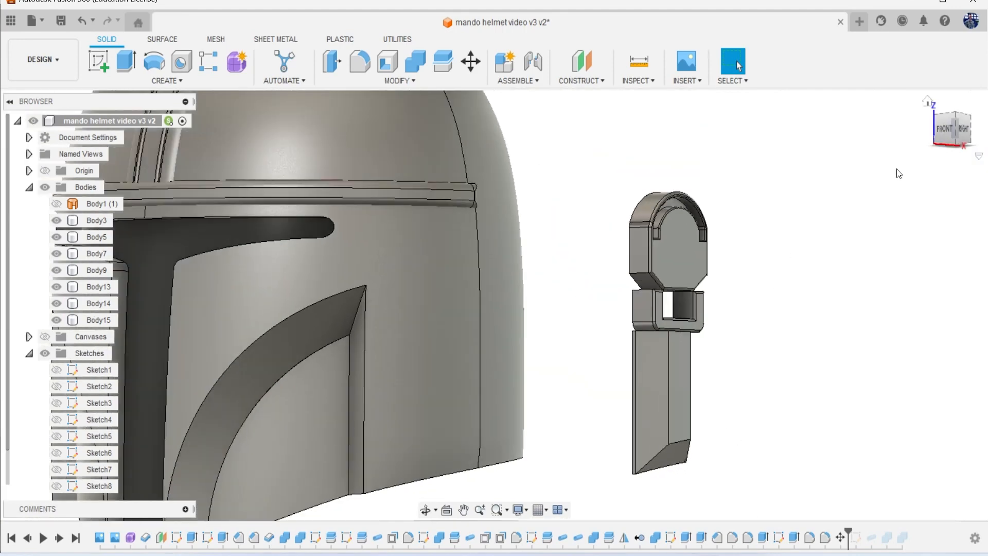
- Combine the arched ear-piece and the U-shaped bracket into one body with Join
click(965, 133)
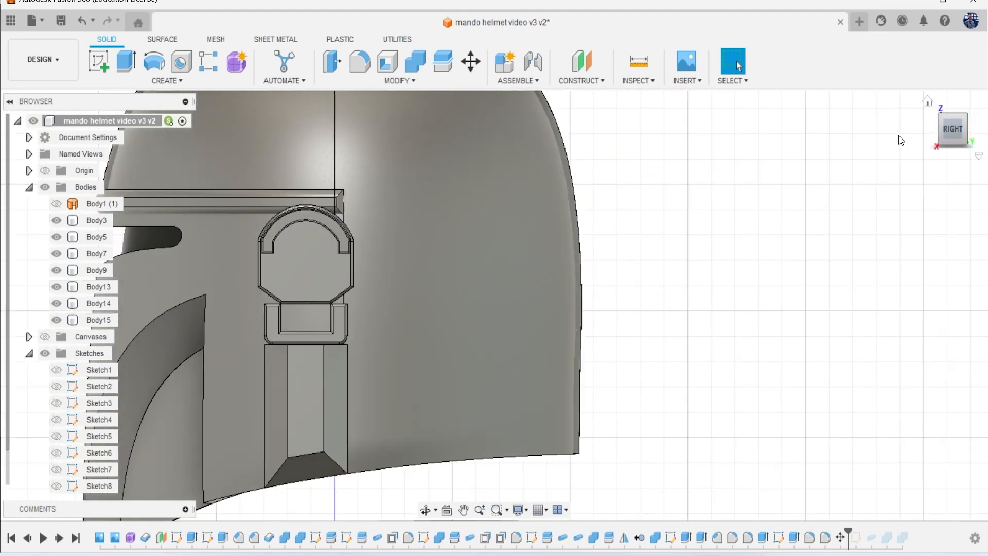
middle_drag(384, 306, 407, 304)
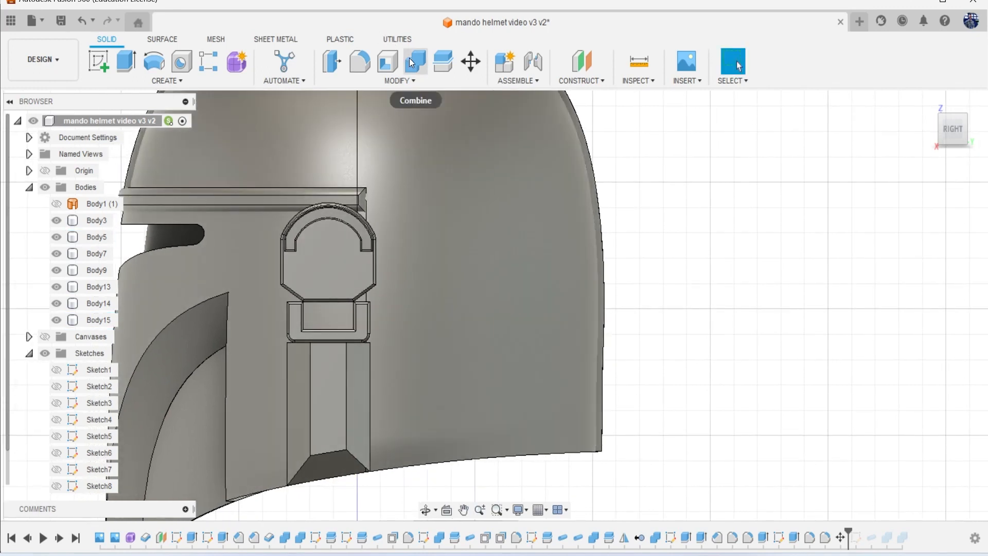
click(415, 61)
click(361, 278)
click(363, 314)
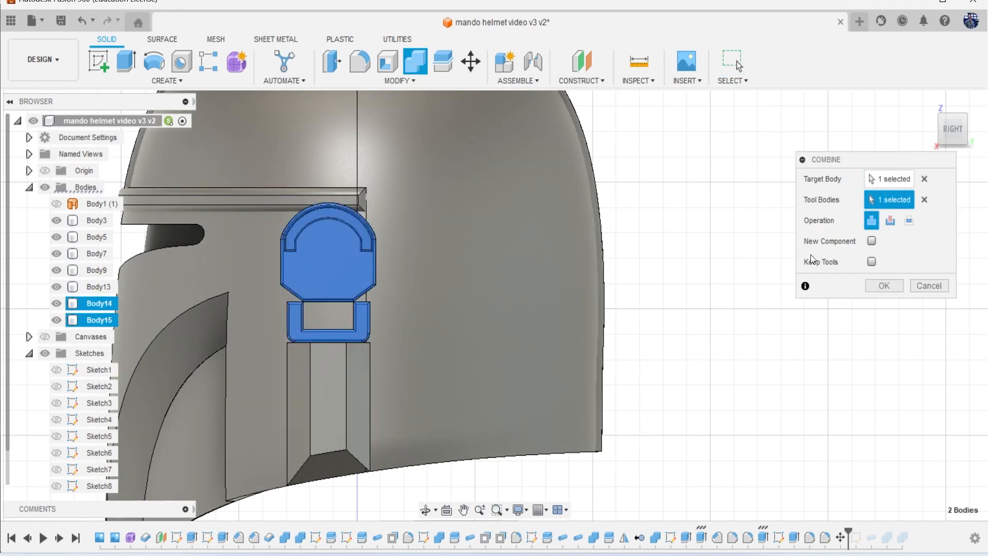
click(885, 286)
- Move the combined ear-piece and bracket body up by about 7.1 mm in Z
click(91, 305)
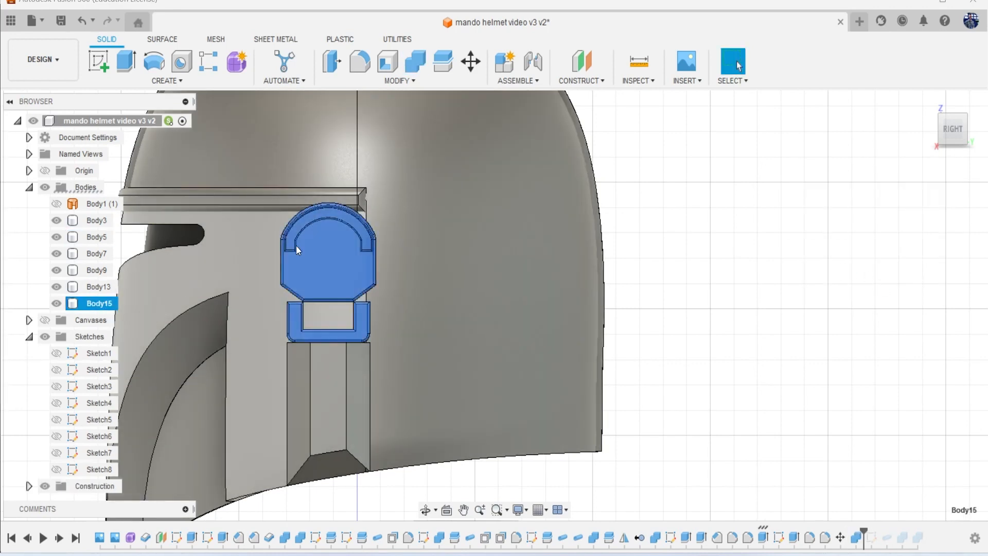
right_click(727, 202)
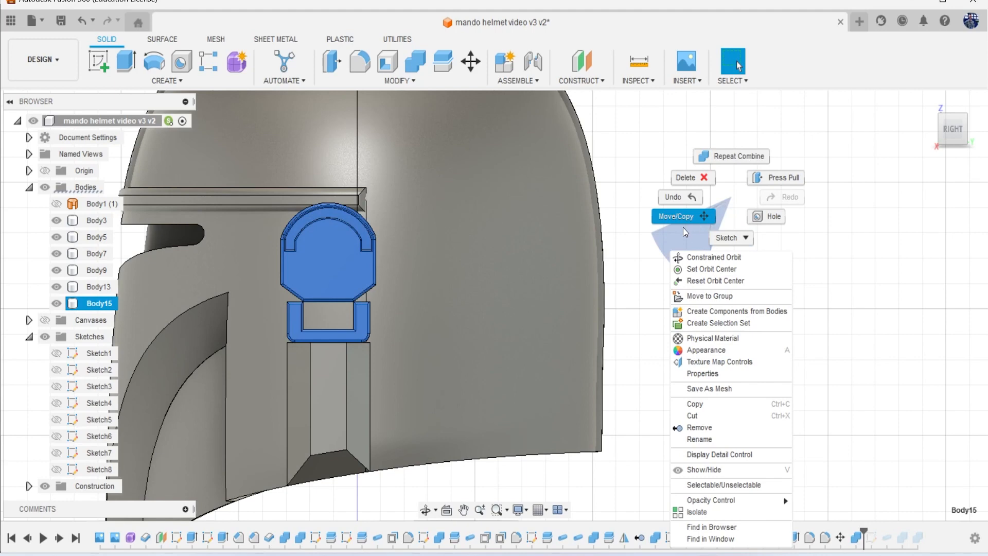
click(677, 214)
drag(280, 303, 276, 281)
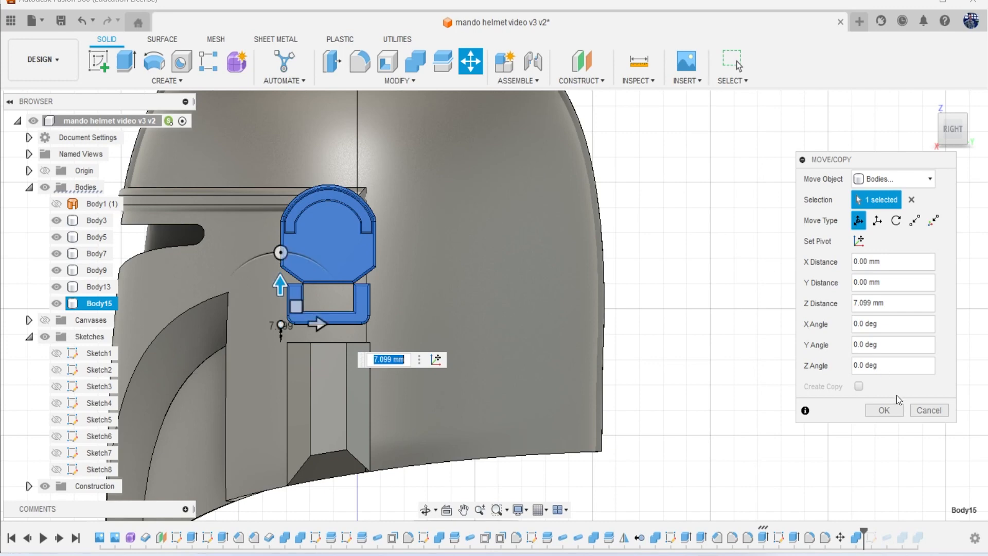
click(885, 411)
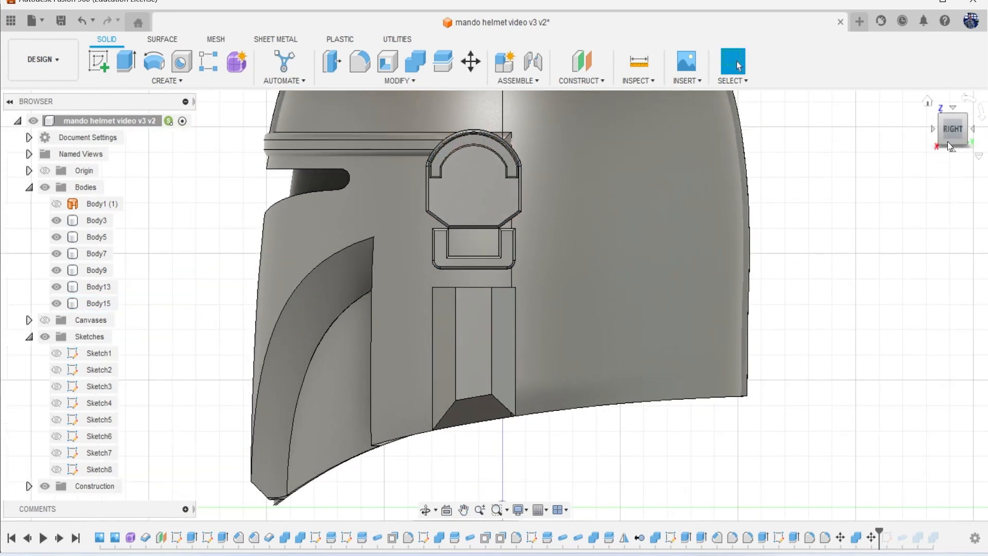
- Extrude the lower panel's top face 7.099 mm up to the bracket's underside as a New Body
drag(949, 134, 400, 144)
key(e)
scroll(514, 324, up, 3)
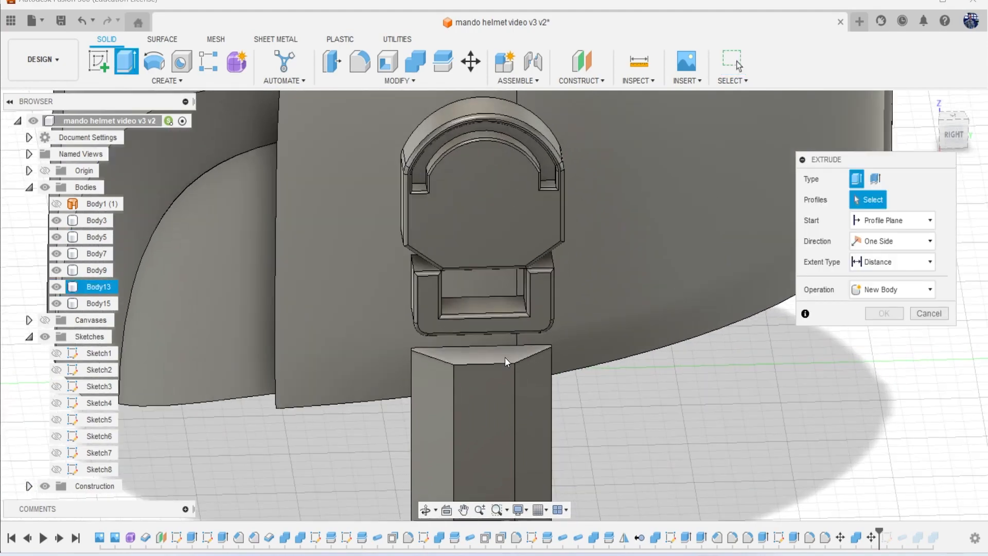
click(505, 355)
shift+middle_drag(502, 356, 569, 325)
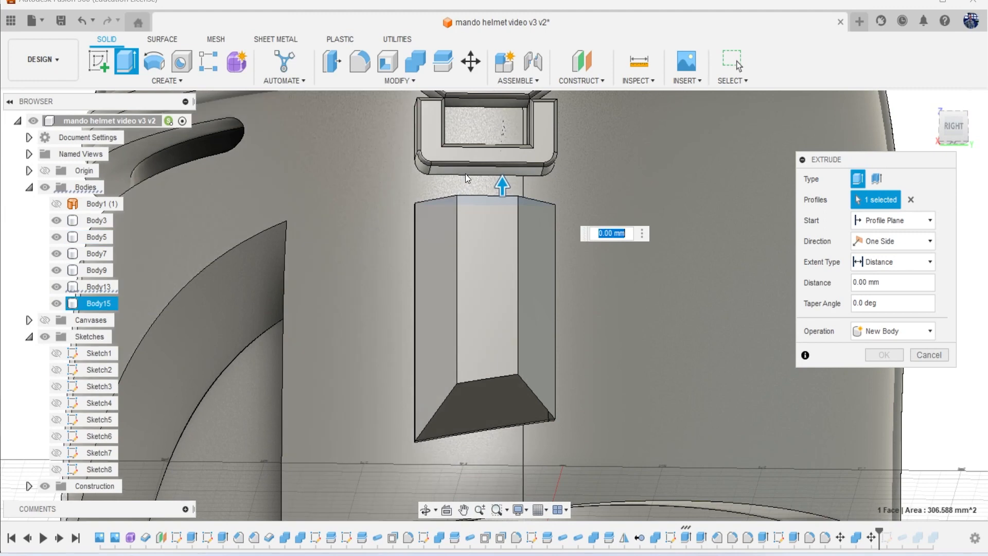
click(466, 174)
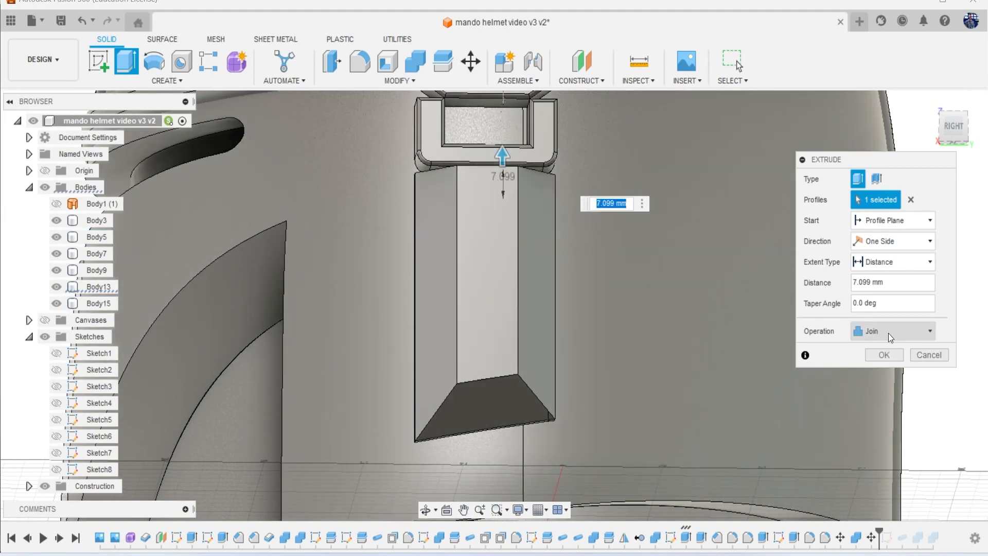
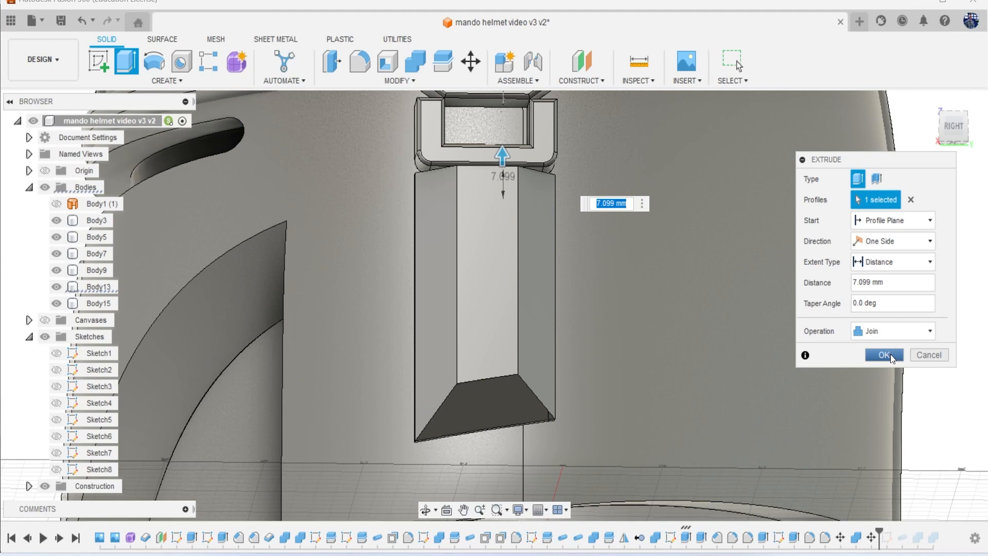
click(891, 331)
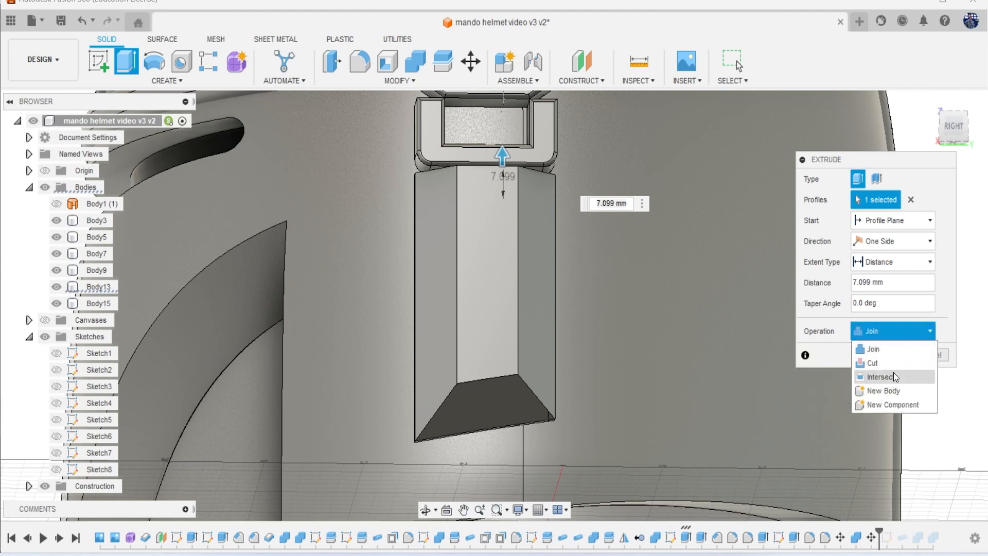
click(892, 392)
click(882, 356)
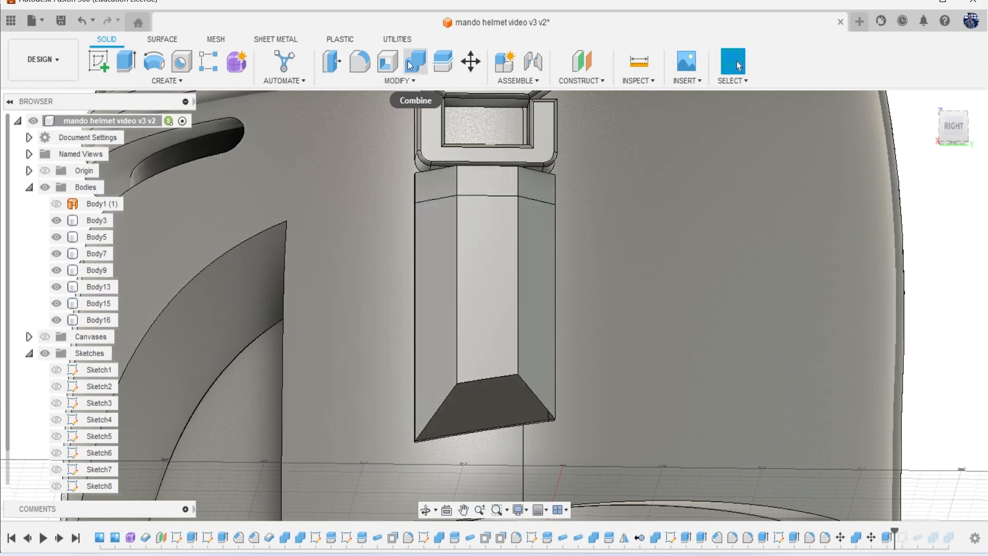
- Combine the new extruded section with the lower panel using Join
click(415, 61)
click(495, 187)
click(501, 230)
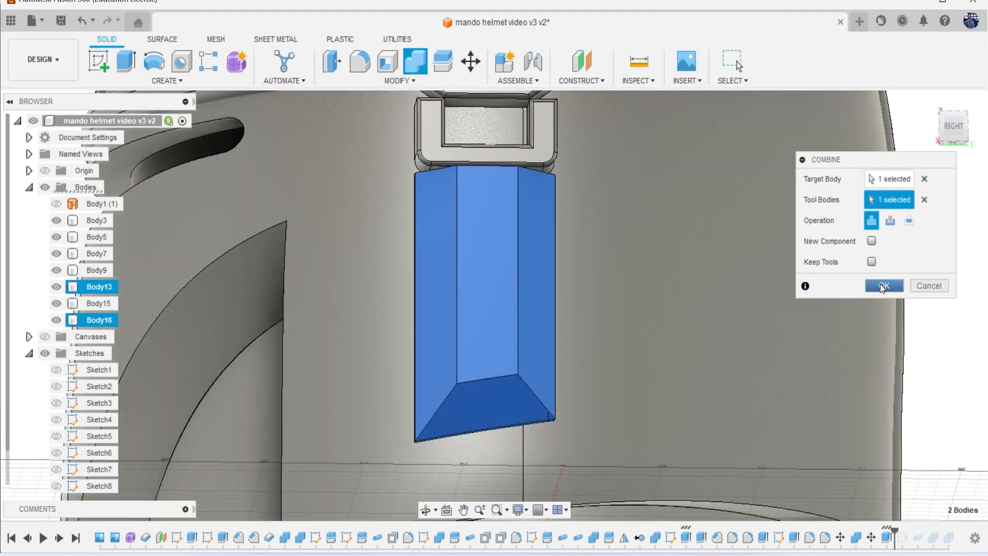
click(883, 285)
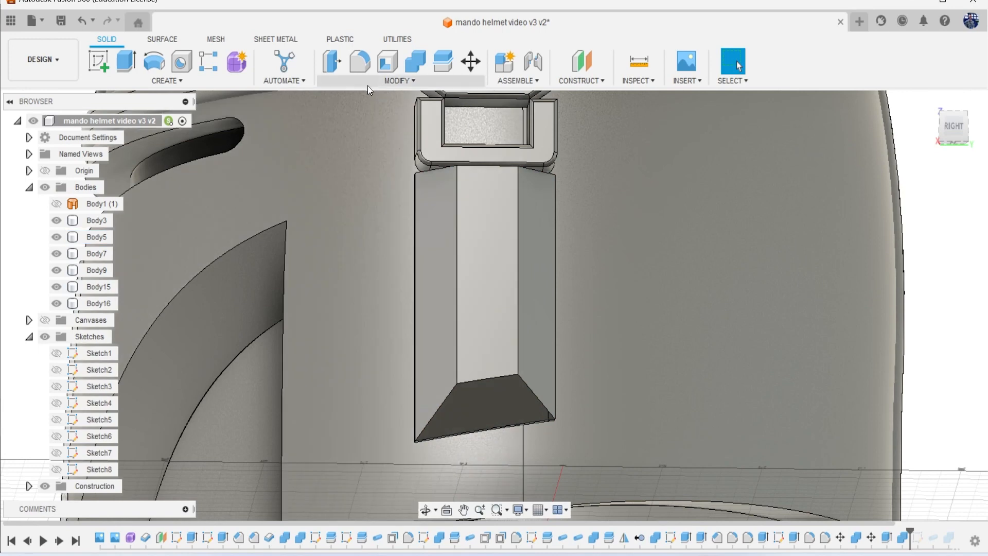
- Chamfer the three upper front edges of the lower panel with an equal distance of about 2.67 mm
click(368, 83)
click(389, 125)
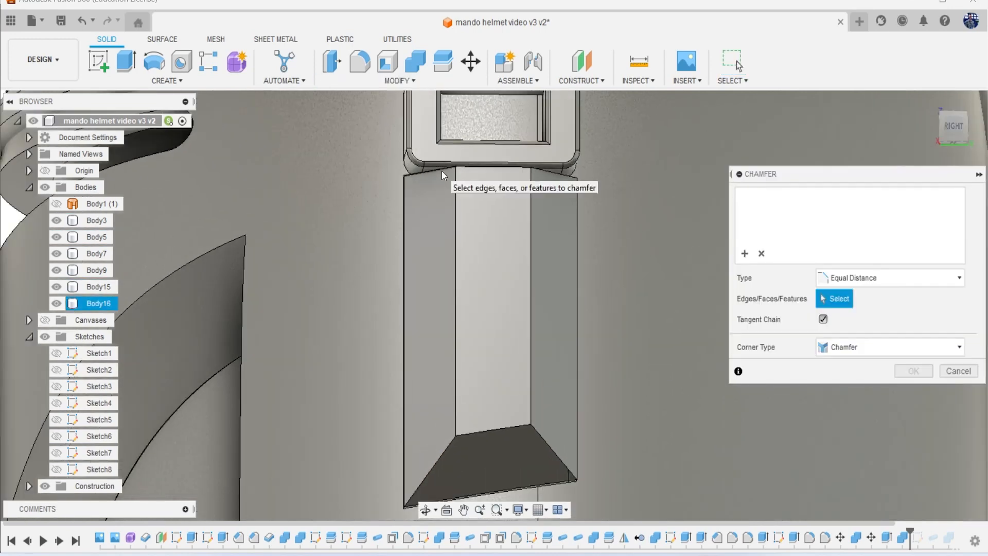
click(441, 171)
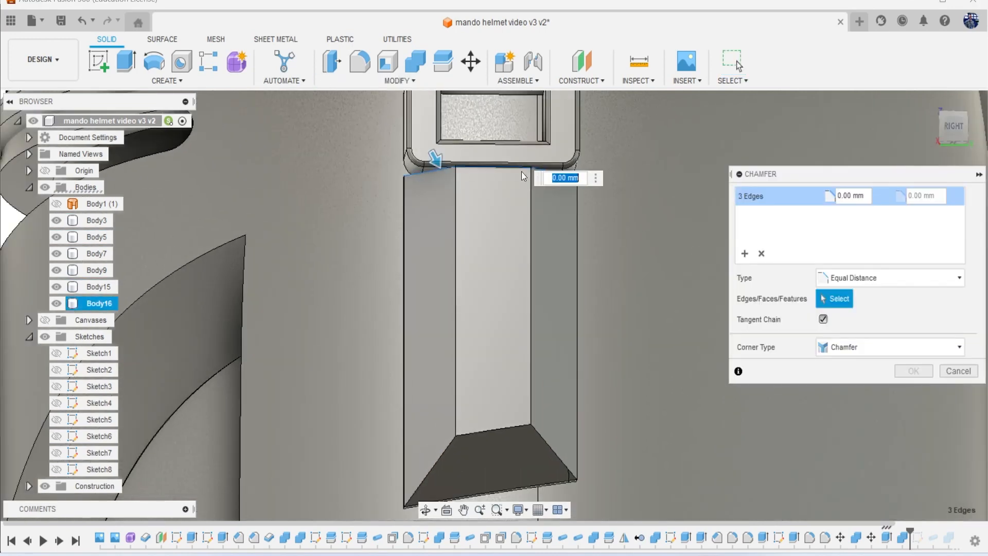
drag(435, 158, 444, 165)
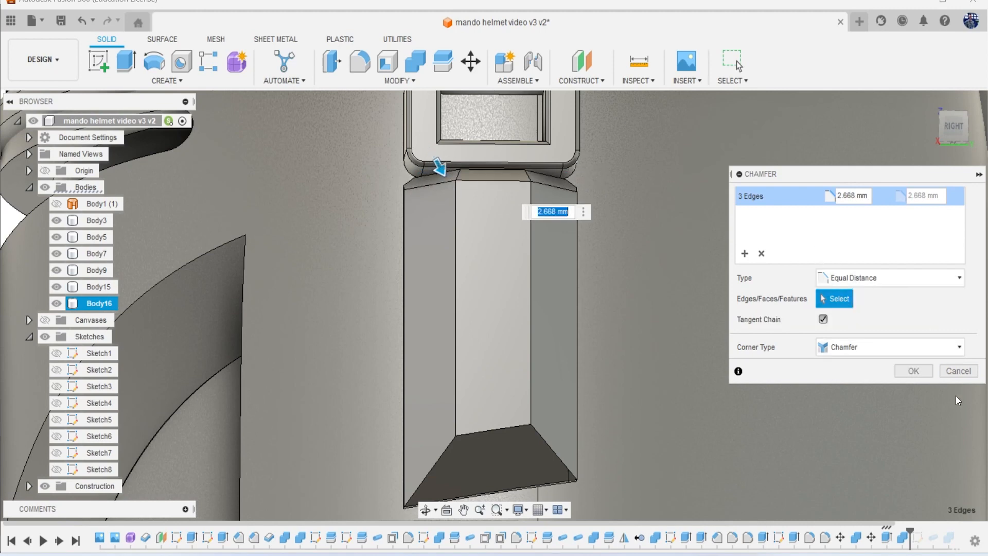
click(913, 371)
- Combine the ear-piece and bracket body with the chamfered lower panel using Join
click(415, 61)
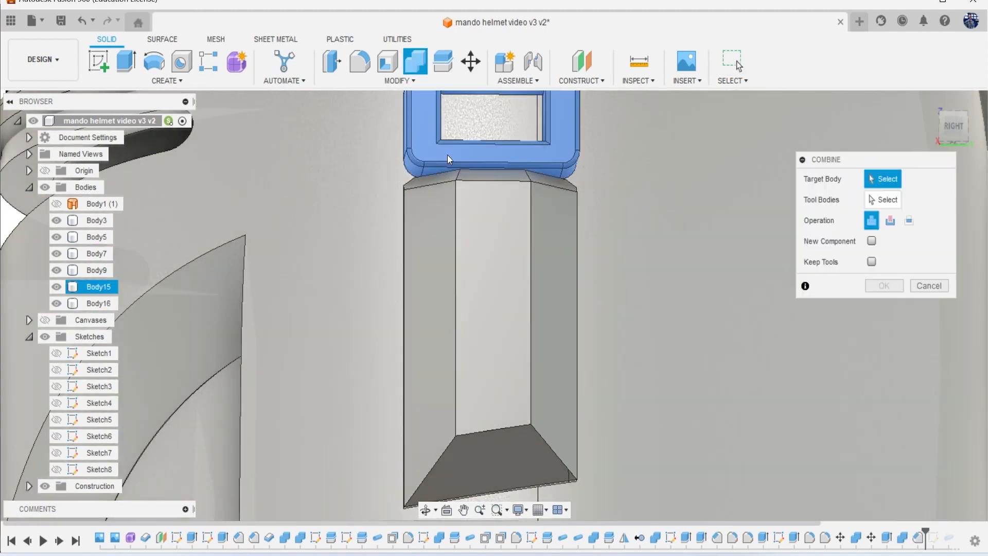
click(447, 154)
click(569, 235)
click(884, 285)
scroll(718, 271, down, 4)
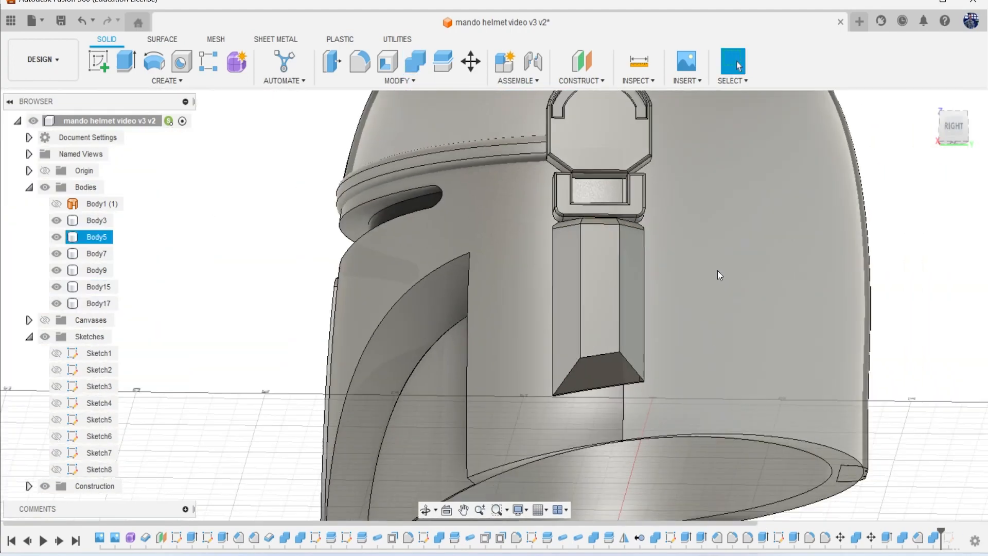
- Roll the history forward past Sketch9 and the pipe groove, and delete the old combine features that follow
scroll(717, 271, down, 2)
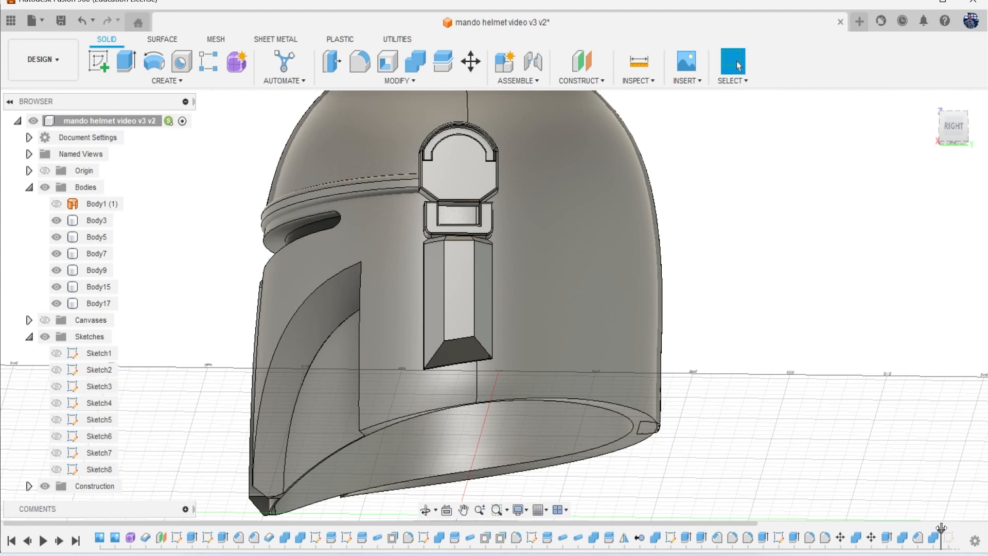
drag(785, 524, 962, 530)
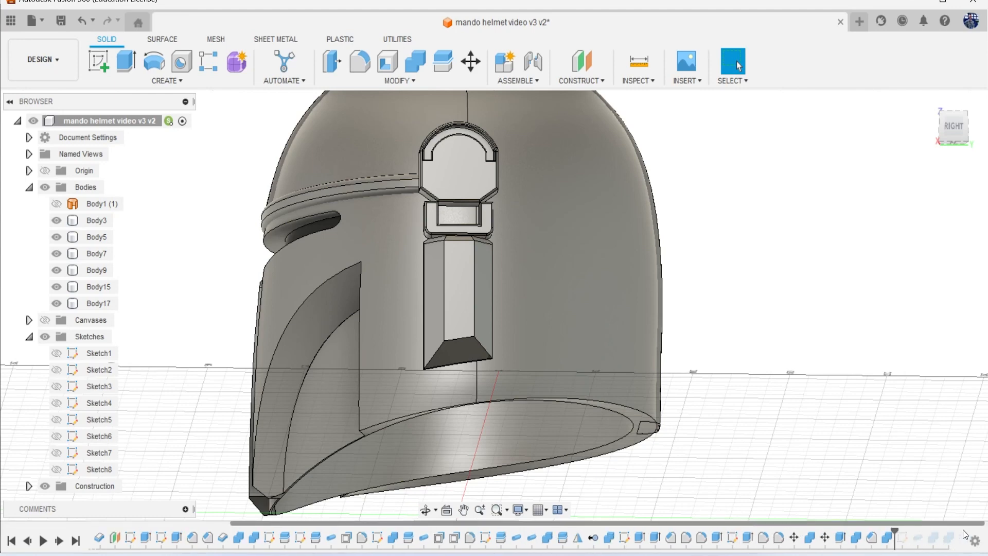
drag(895, 531, 924, 532)
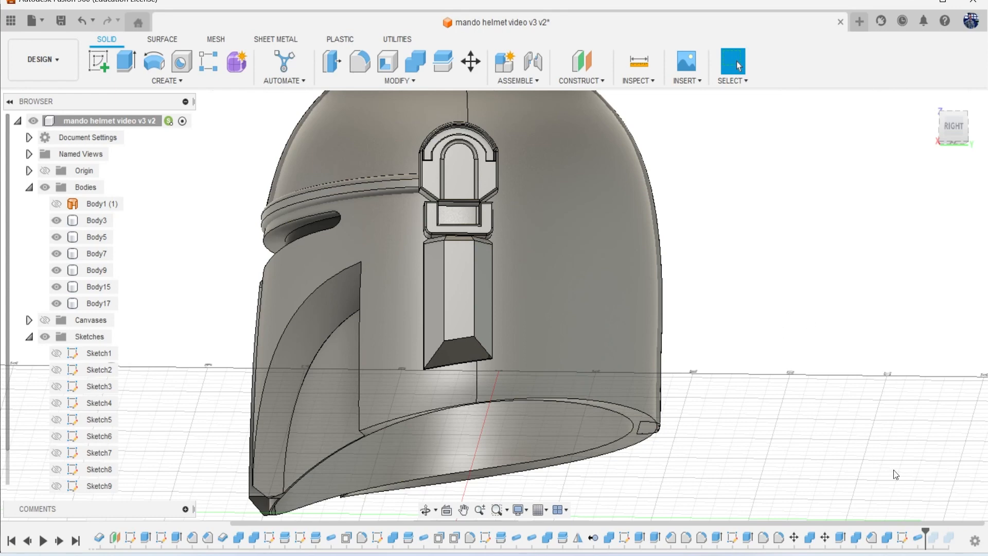
right_click(940, 540)
click(895, 489)
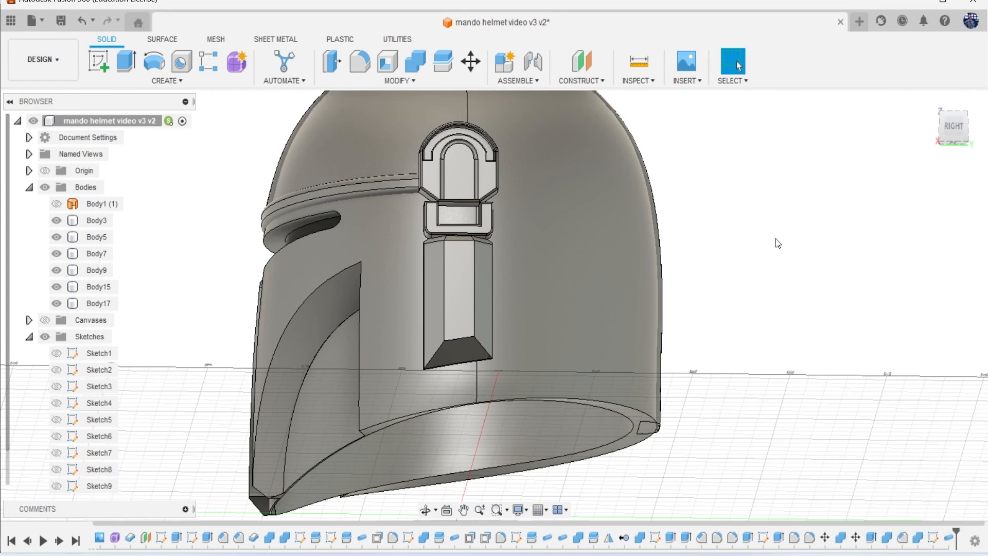
mouse_move(952, 137)
mouse_down()
mouse_move(972, 146)
mouse_move(893, 147)
mouse_up()
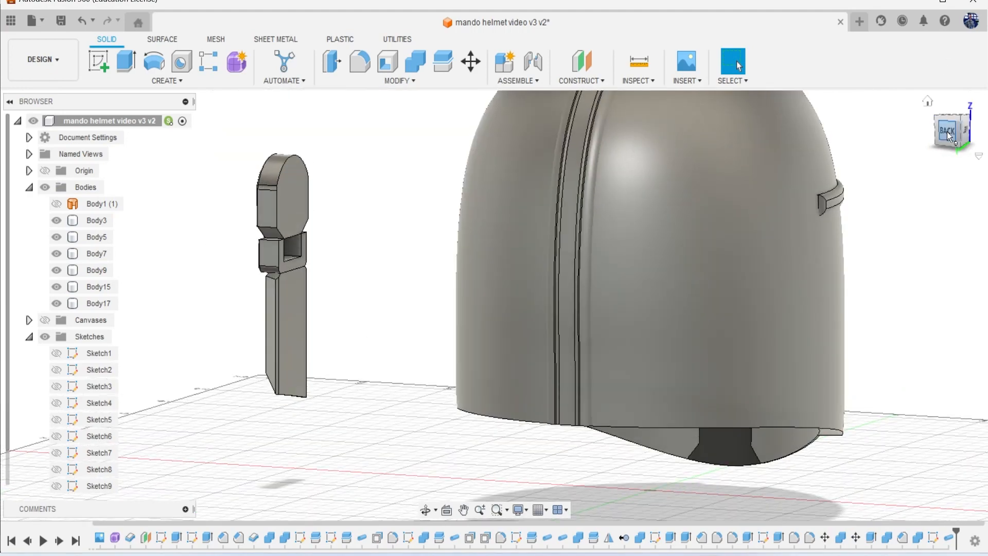
- Try to combine the ear-piece and bracket body with the lower panel using Join
drag(954, 139, 986, 131)
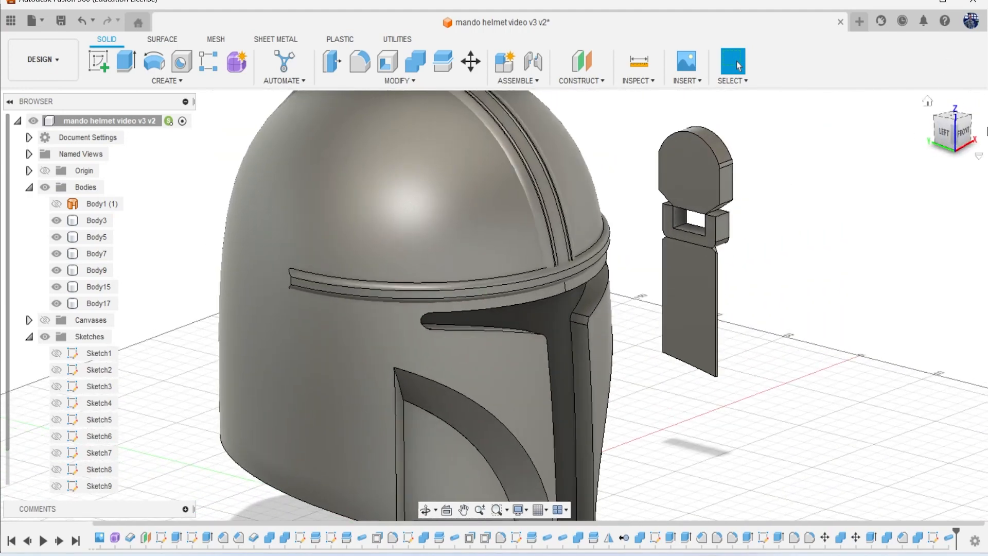
click(966, 135)
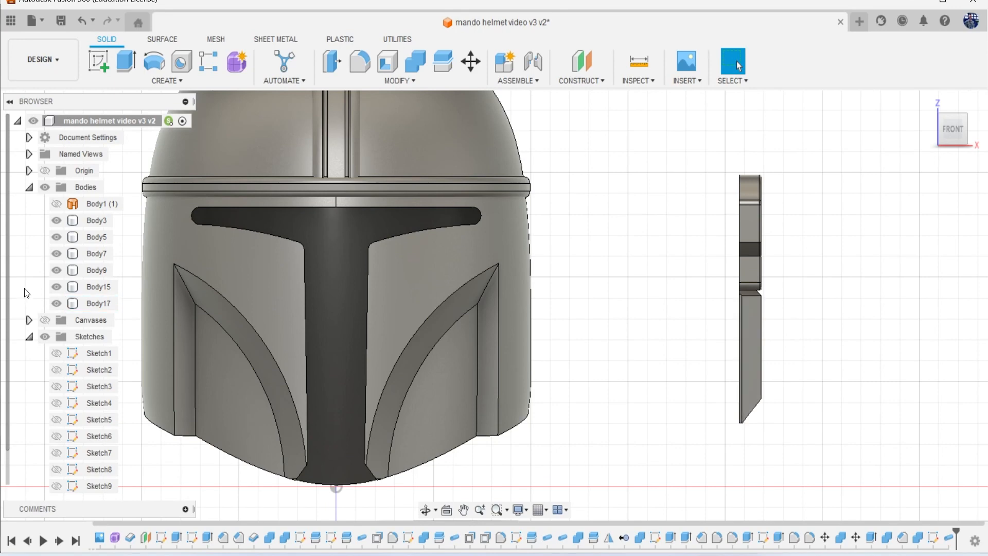
click(97, 303)
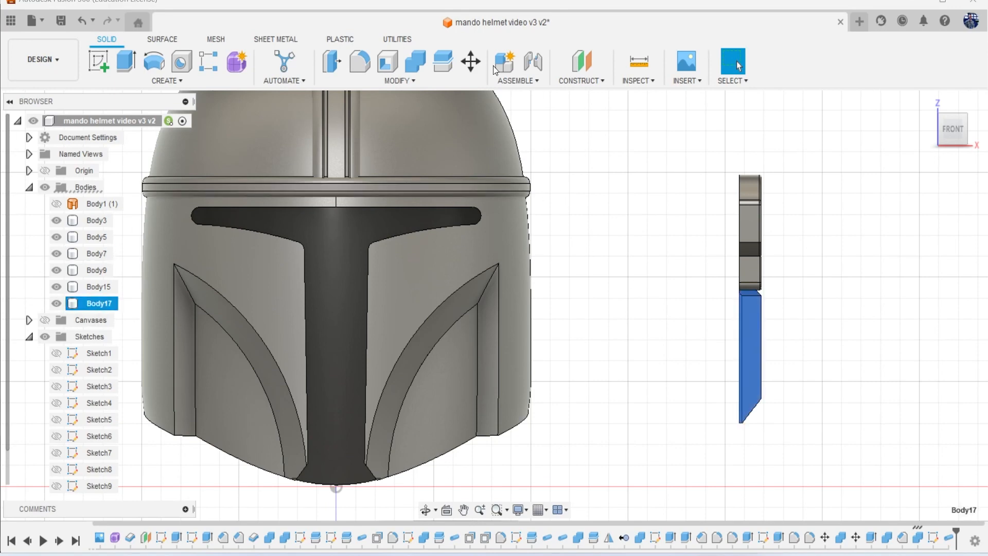
click(413, 60)
click(741, 235)
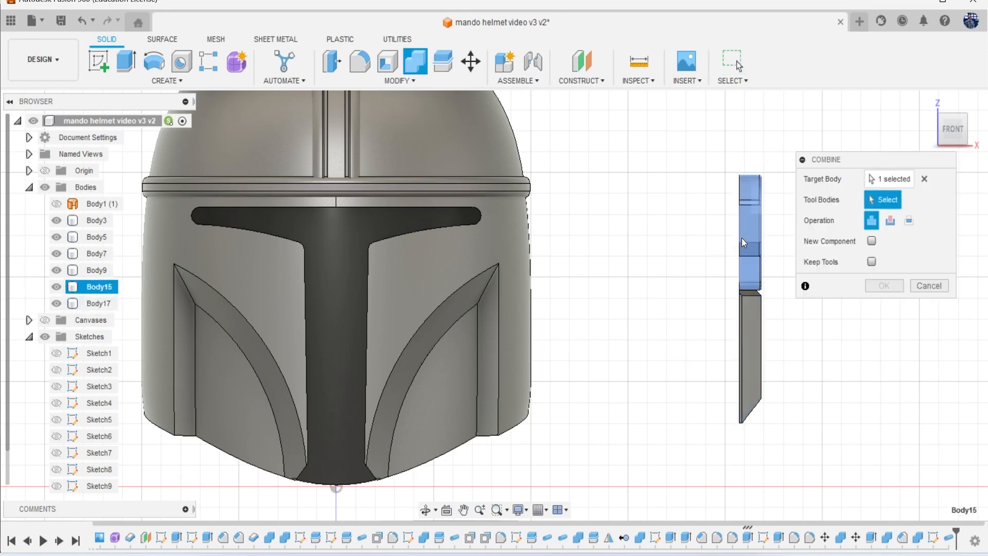
click(742, 337)
click(887, 286)
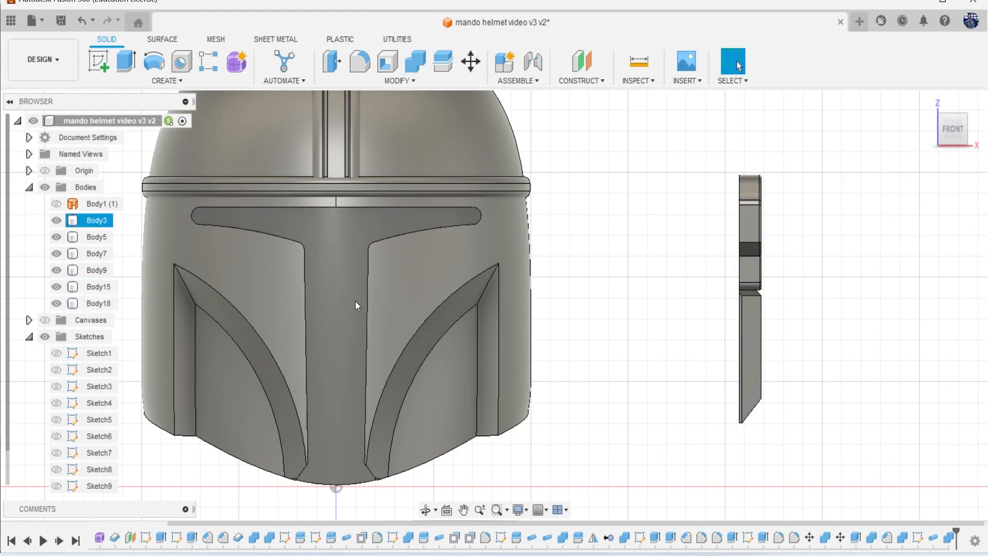
- Examine the joint between the bracket's underside and the lower panel's chamfered upper end for a gap between the two bodies
click(60, 287)
click(60, 287)
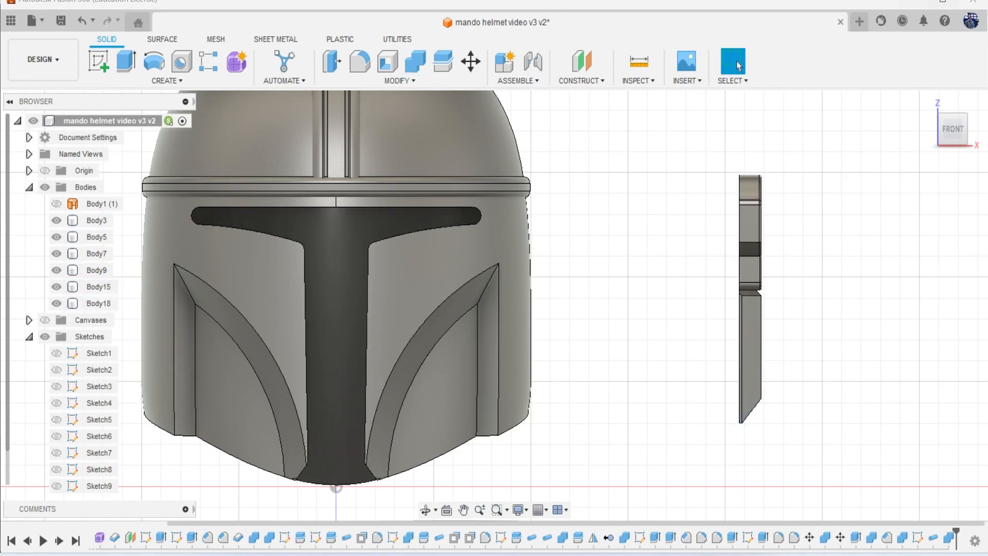
mouse_move(952, 131)
mouse_down()
mouse_move(943, 133)
mouse_move(956, 140)
mouse_up()
click(443, 330)
scroll(442, 329, up, 8)
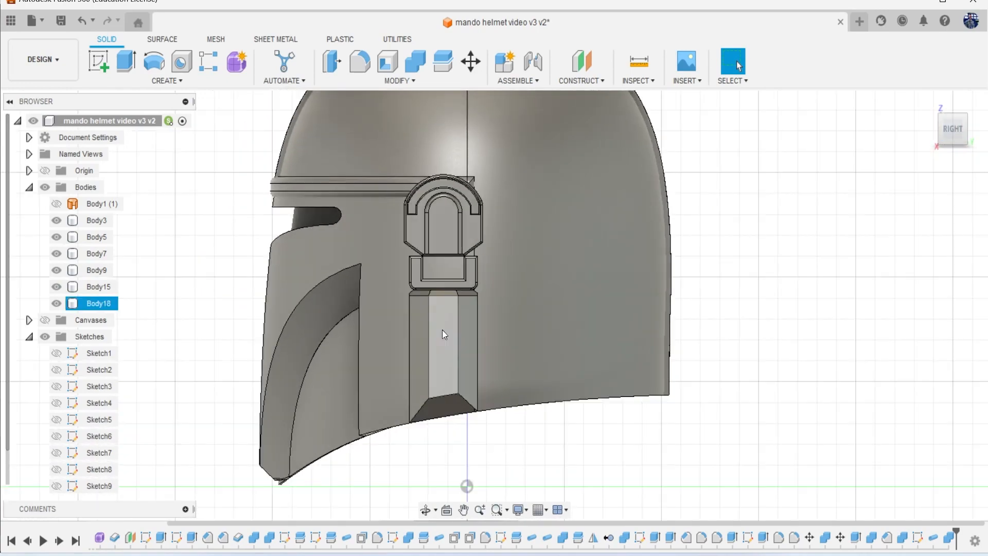
scroll(422, 309, up, 1)
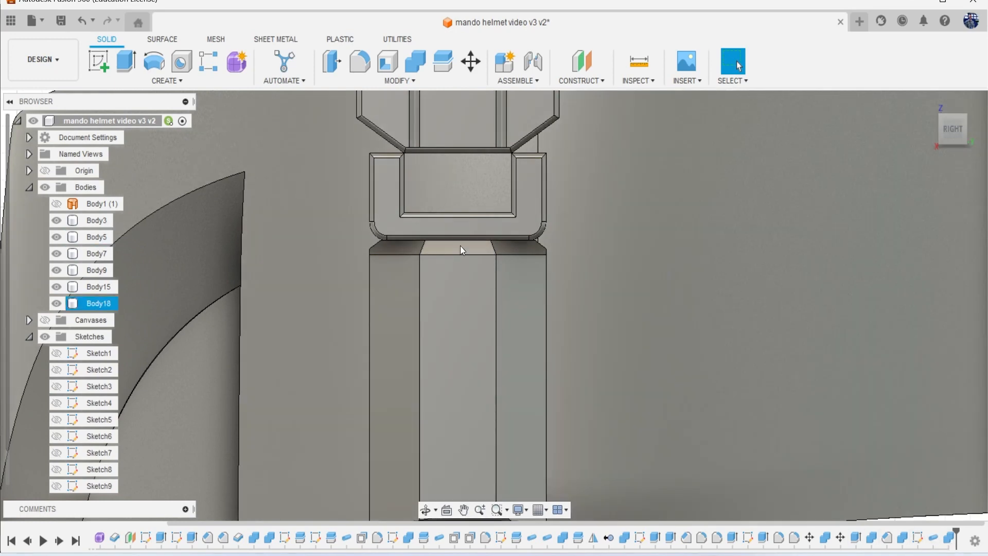
click(460, 247)
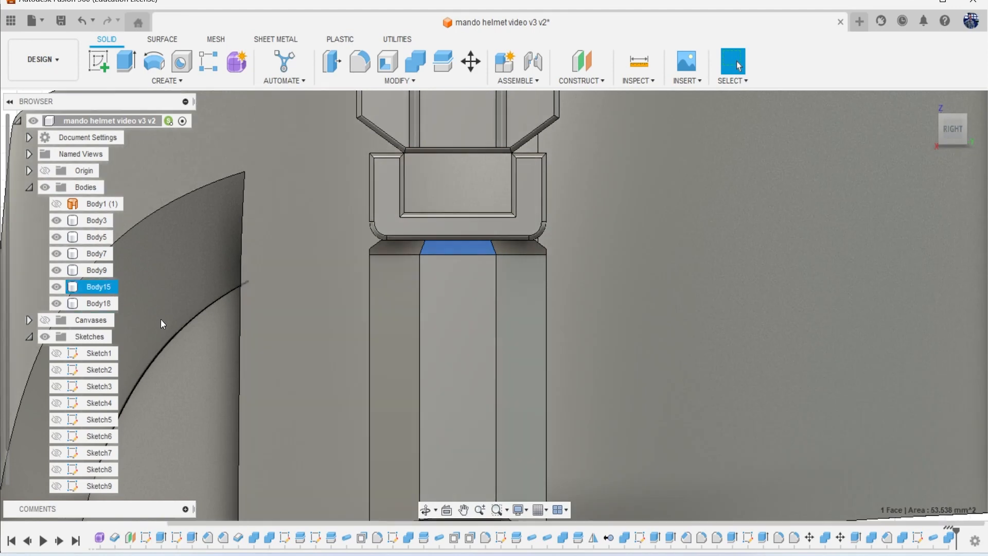
click(59, 289)
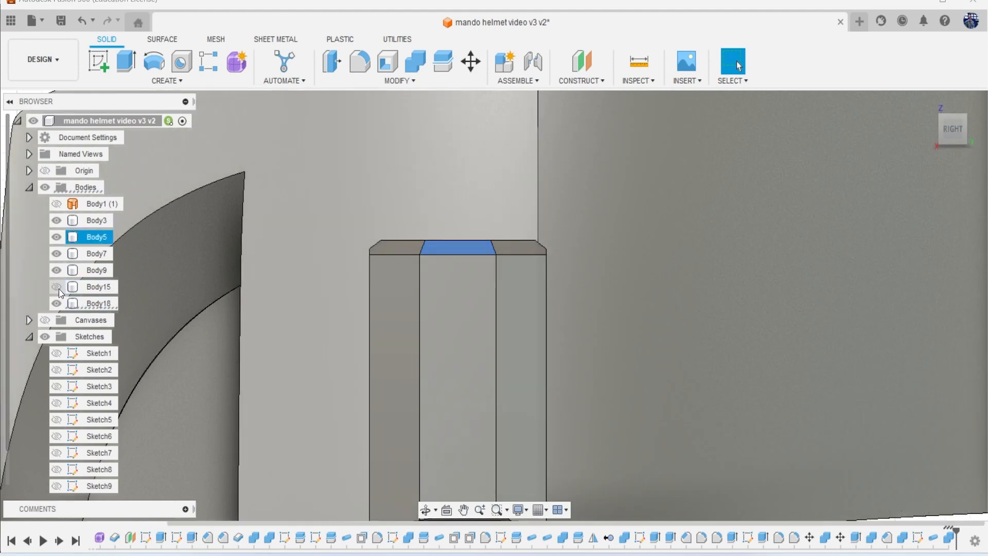
click(57, 289)
click(55, 305)
click(55, 306)
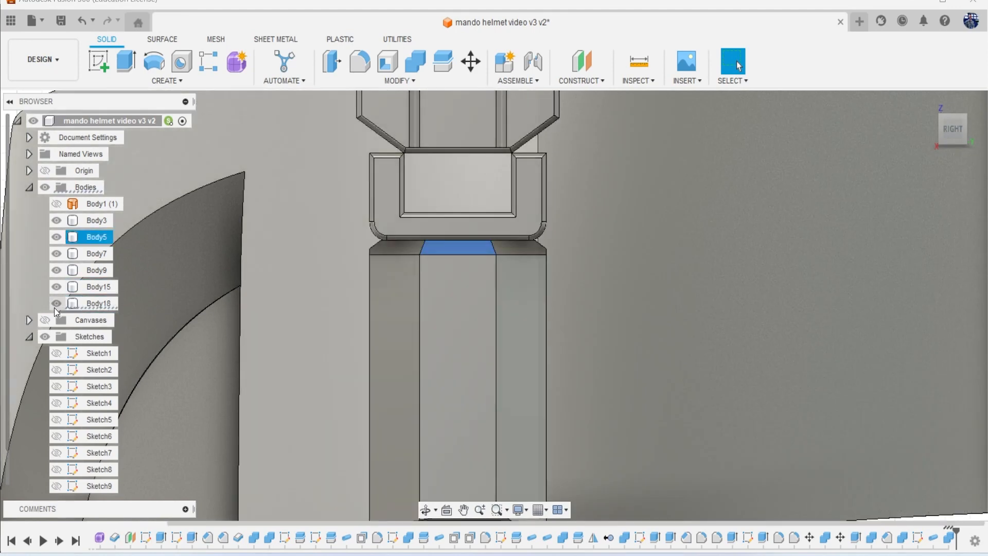
scroll(452, 242, up, 1)
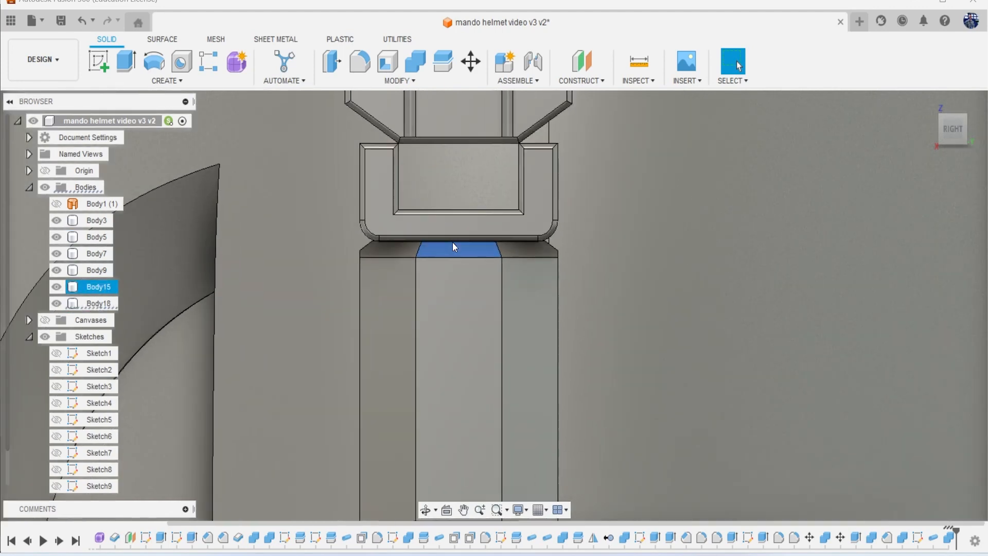
- Offset the lower panel's flat upper end face upward by about 2.11 mm, with the ear-piece body hidden only during the edit
click(52, 287)
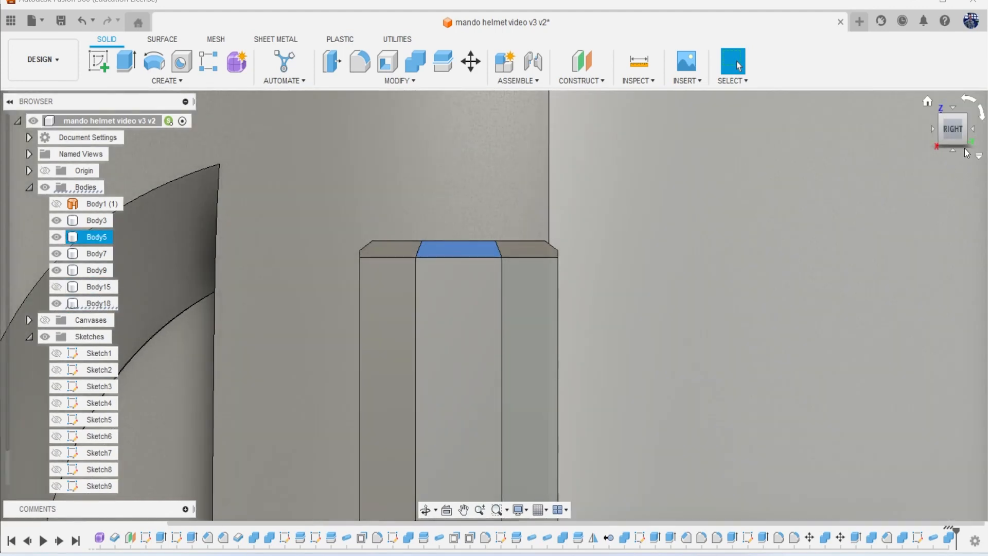
drag(951, 140, 923, 177)
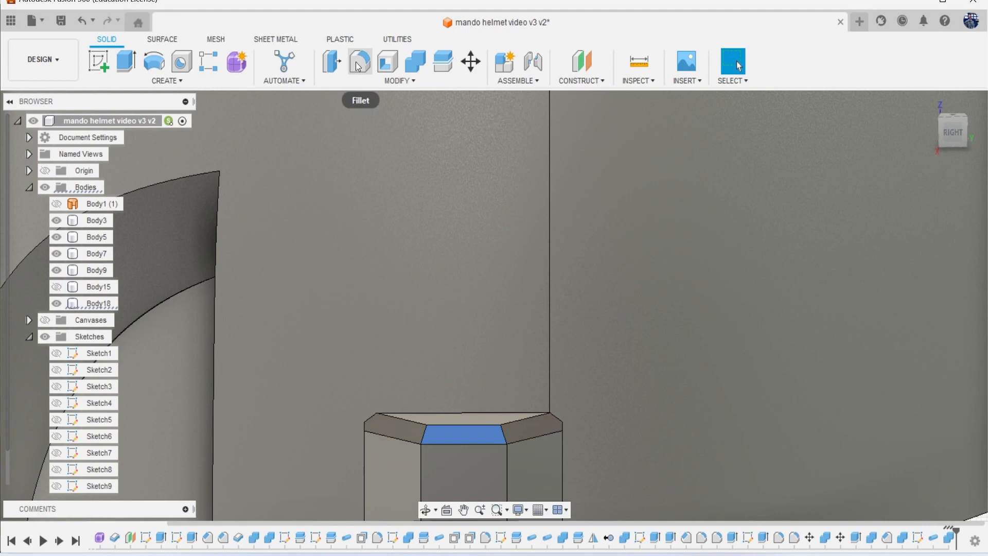
click(337, 64)
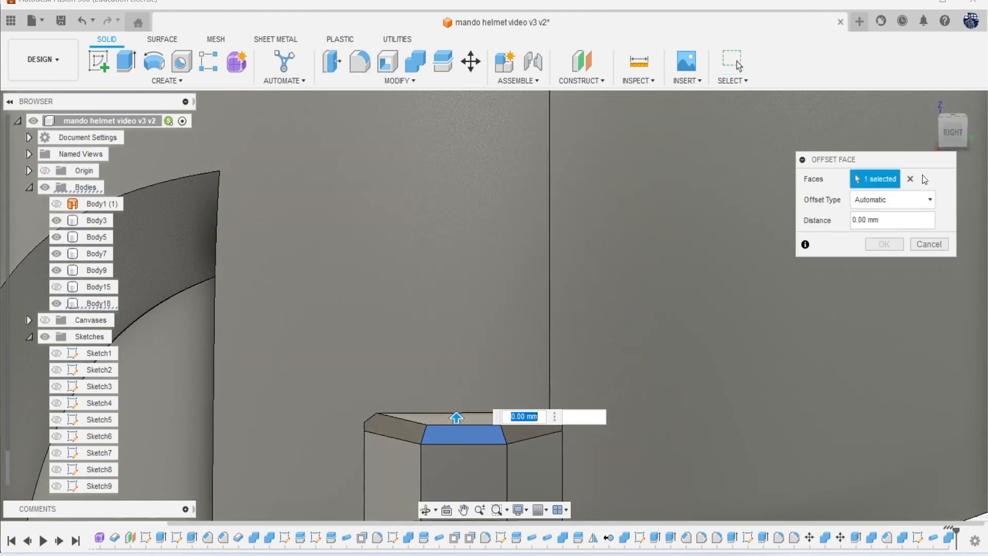
click(910, 178)
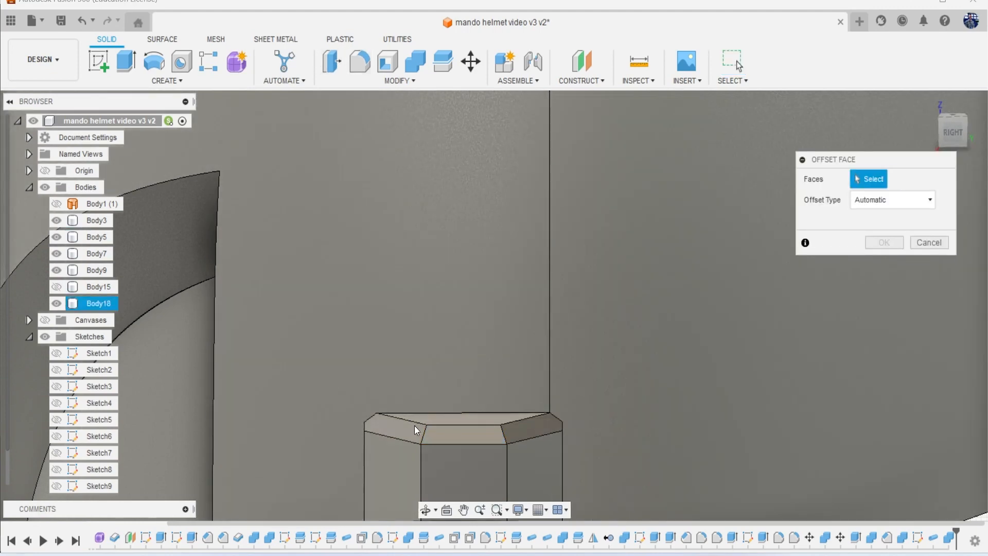
click(461, 419)
drag(454, 404, 455, 392)
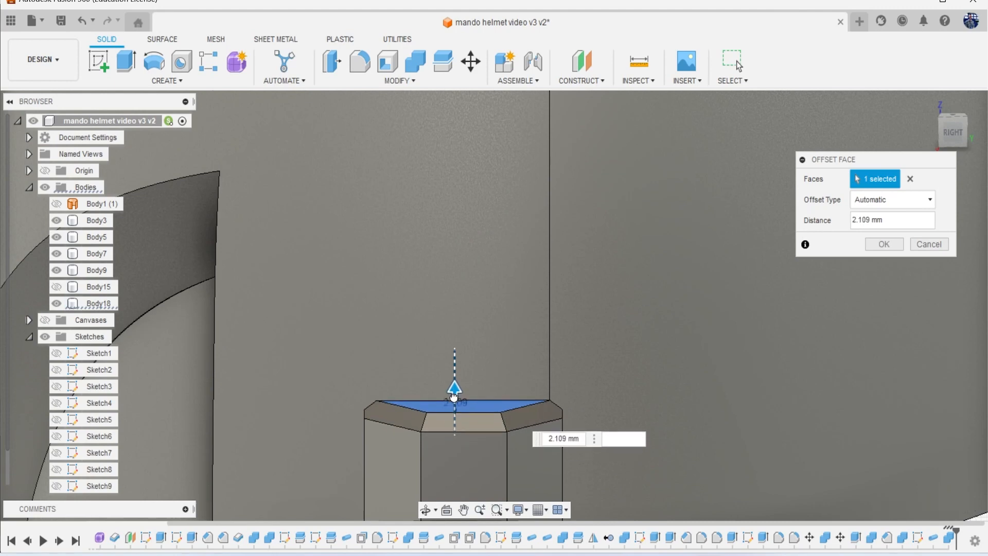
click(898, 244)
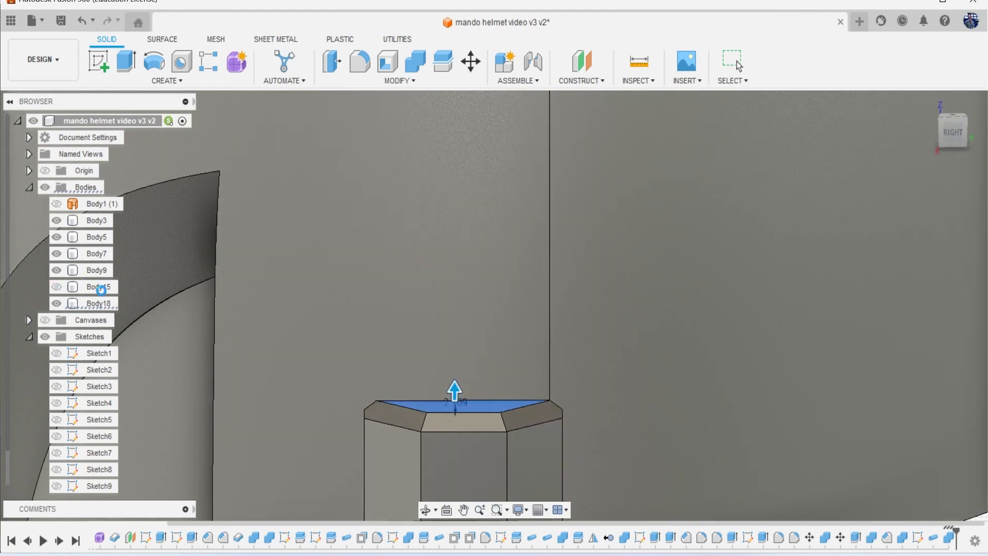
click(57, 287)
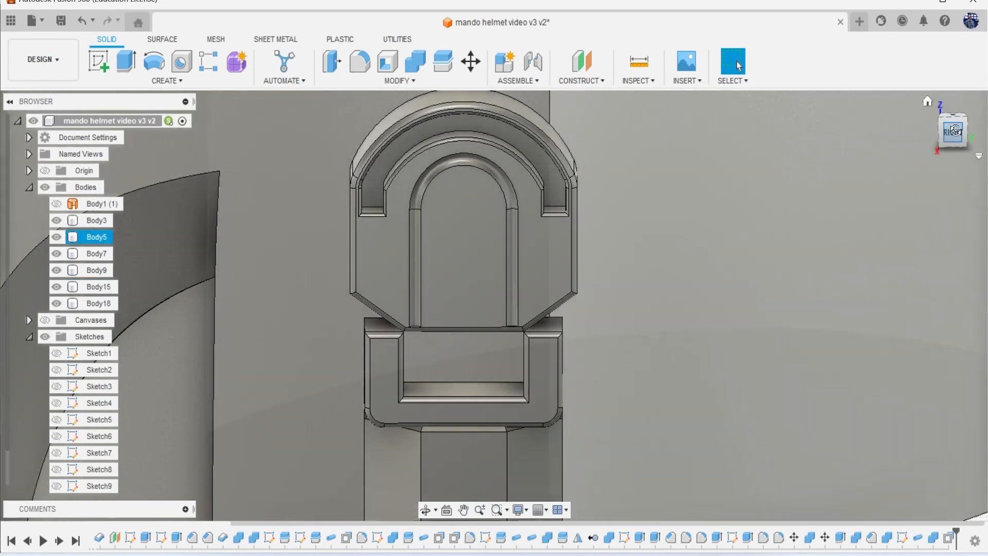
- Combine the ear-piece and bracket body with the extended lower panel into one body using Join
drag(955, 132, 957, 118)
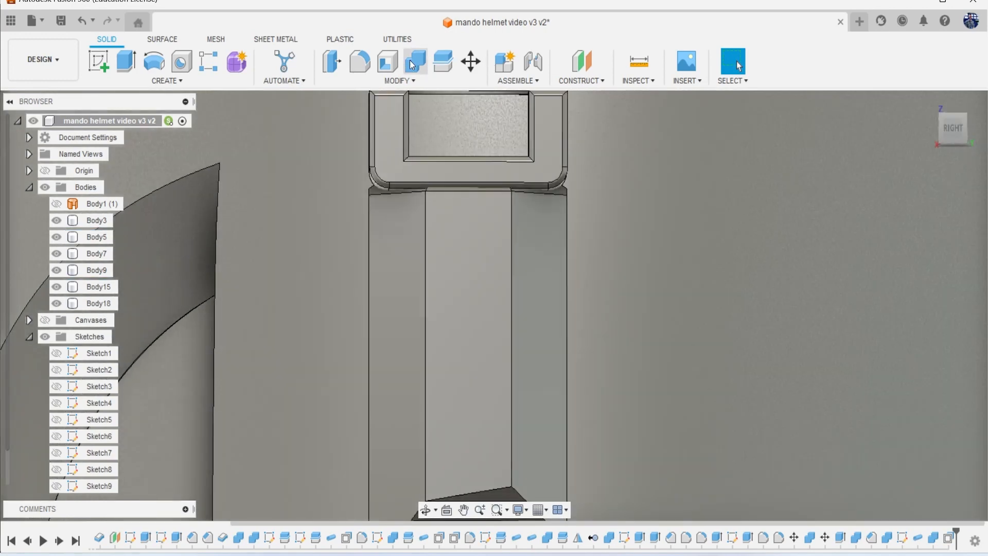
click(412, 65)
click(530, 169)
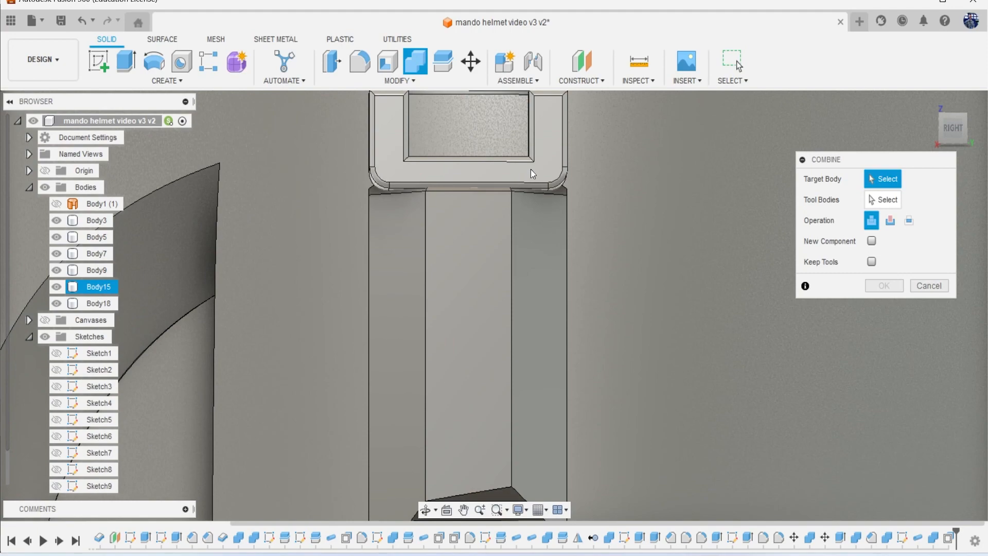
click(533, 234)
click(881, 286)
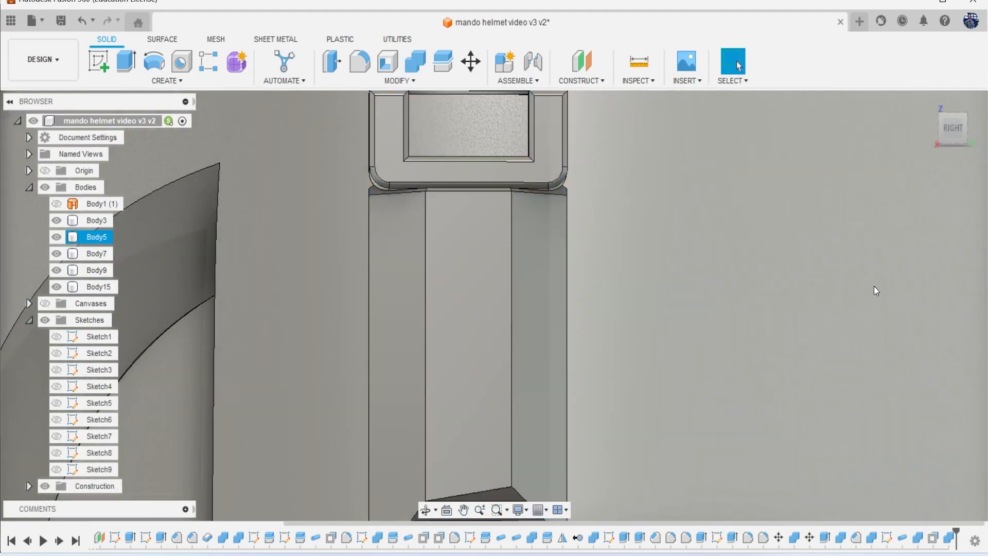
- Move the combined ear-piece body along X by about -111.68 mm so it sits against the helmet's side
scroll(375, 274, down, 8)
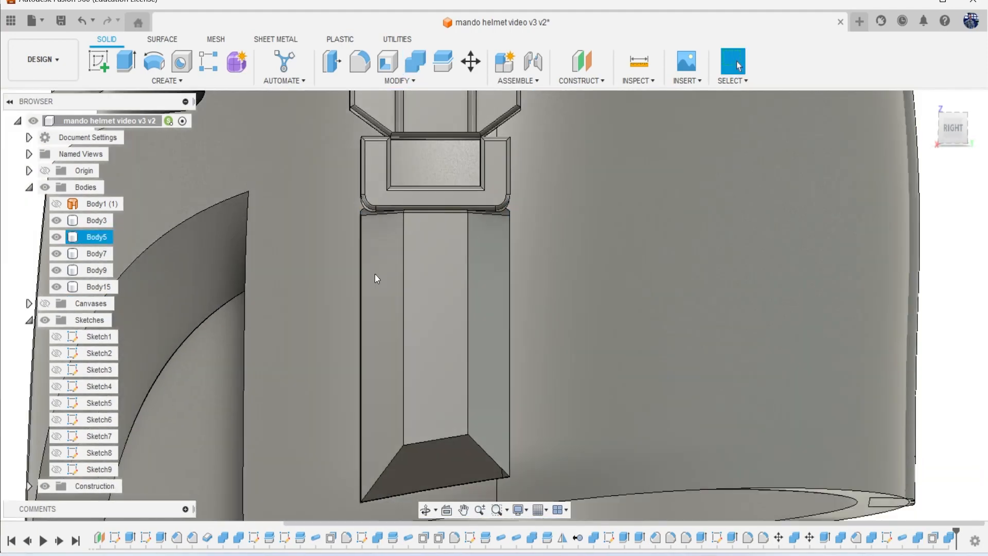
click(951, 117)
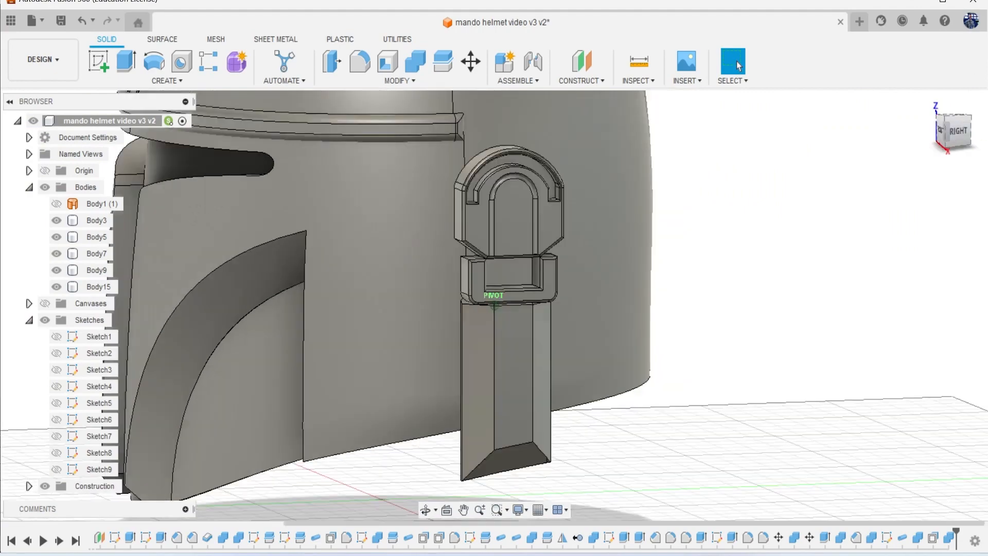
click(940, 137)
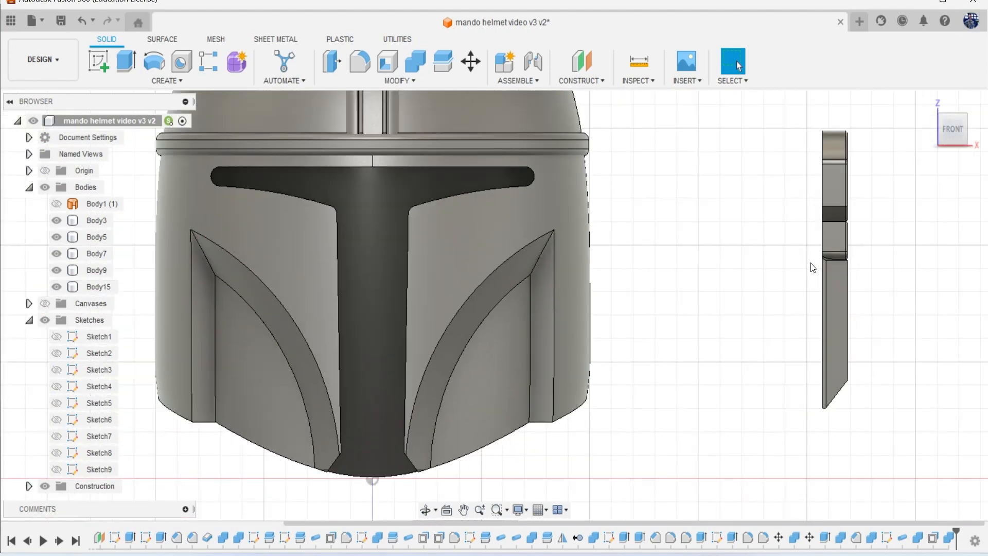
click(842, 302)
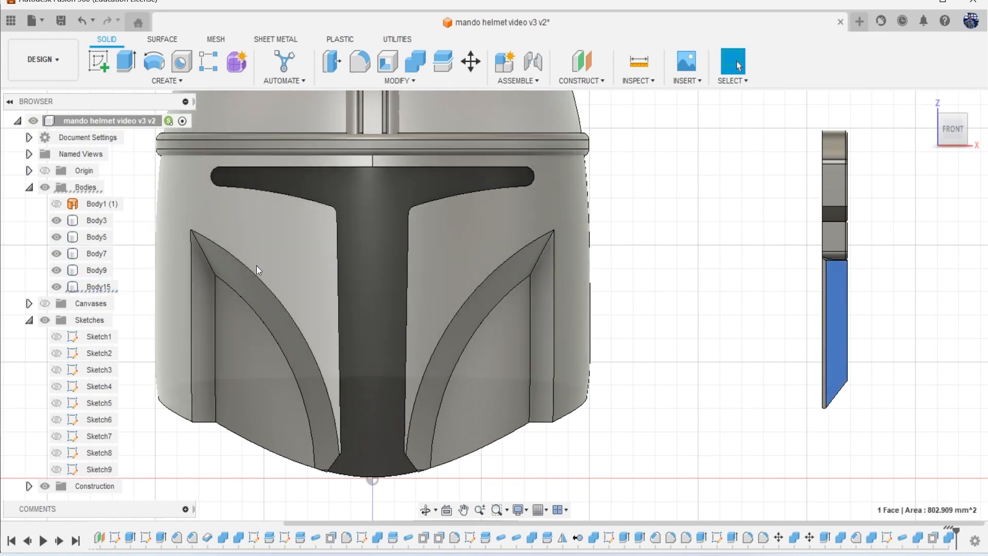
click(98, 286)
right_click(704, 178)
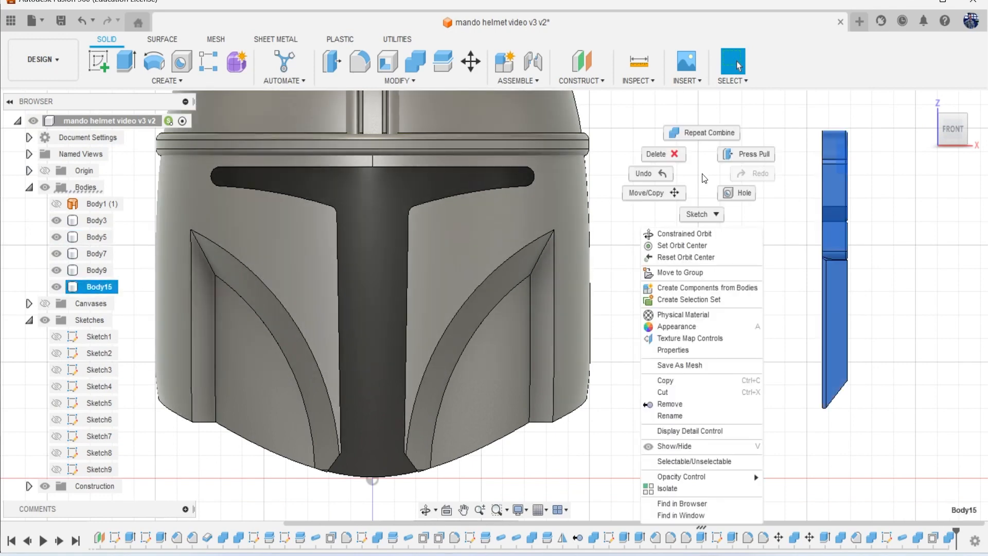
click(650, 193)
middle_drag(724, 385, 583, 357)
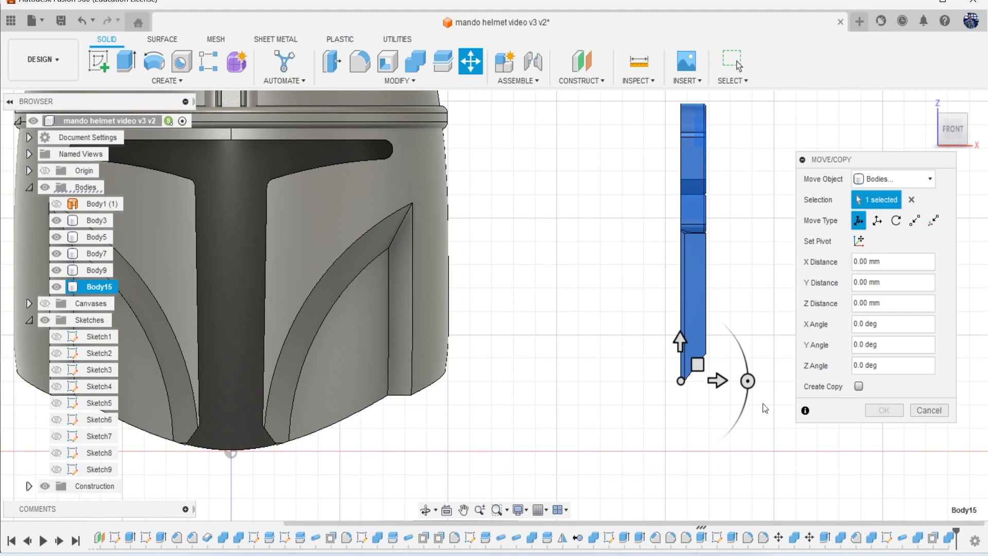
drag(718, 382, 478, 417)
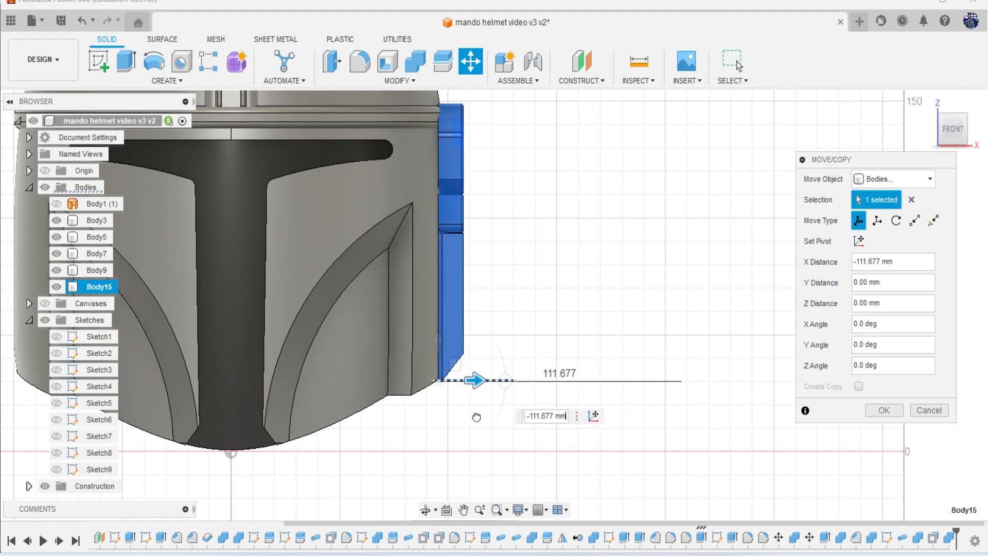
drag(917, 126, 830, 119)
click(899, 415)
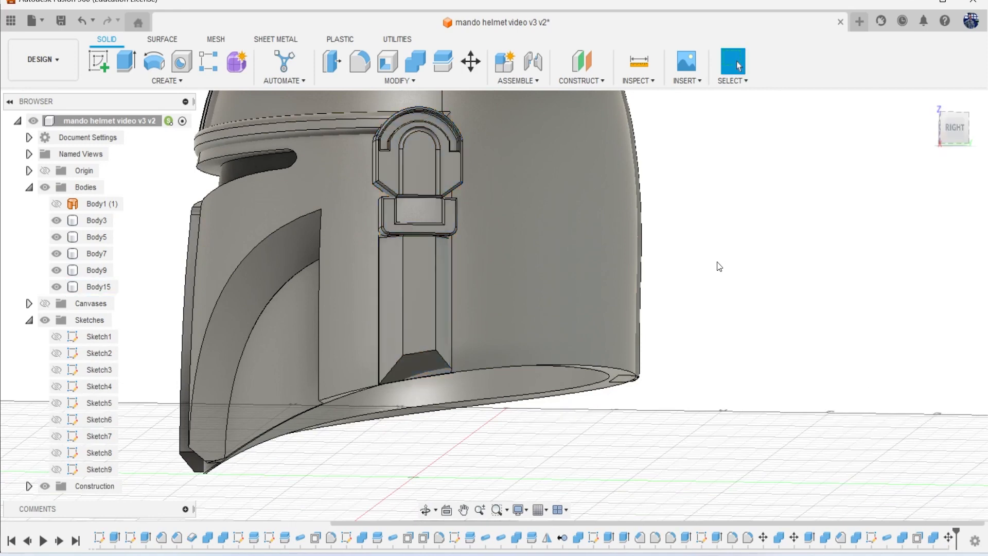
- Hide the helmet shell bodies Body5 and Body9, keeping the brow band, visor and ear-piece visible
middle_drag(669, 221, 745, 332)
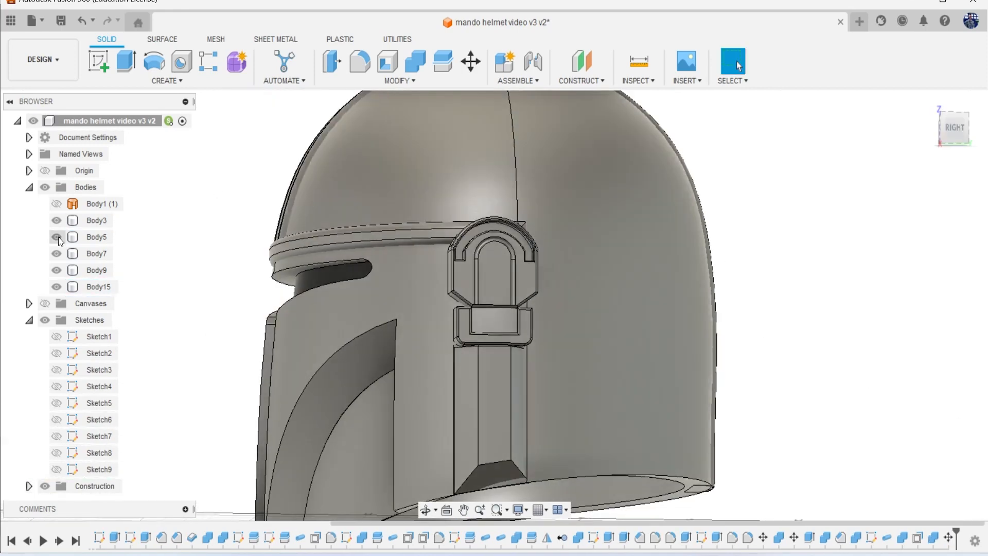
click(58, 237)
click(56, 254)
click(55, 254)
click(56, 270)
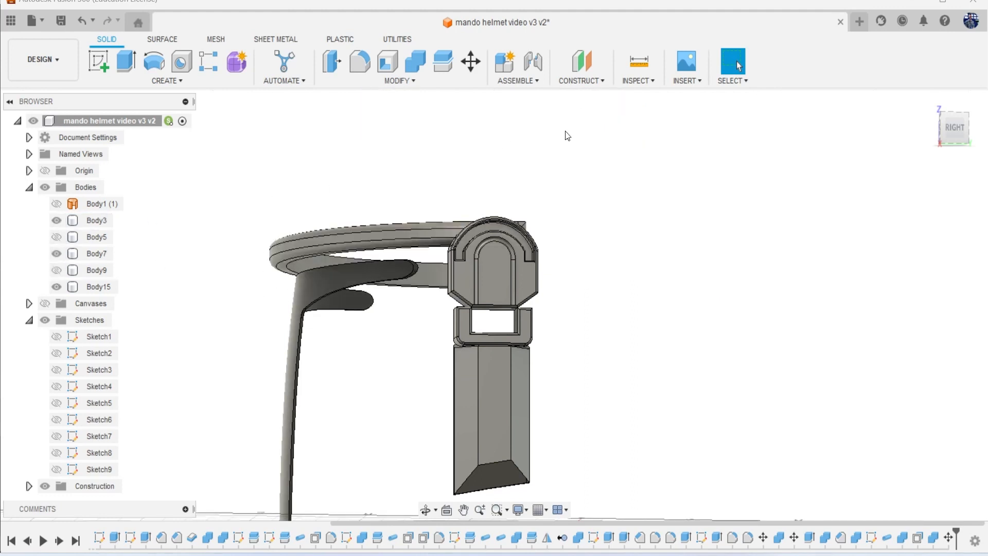
- Split the brow band Body7 using the ear-piece's curved upper face as the splitting tool, with the tool extended
click(944, 144)
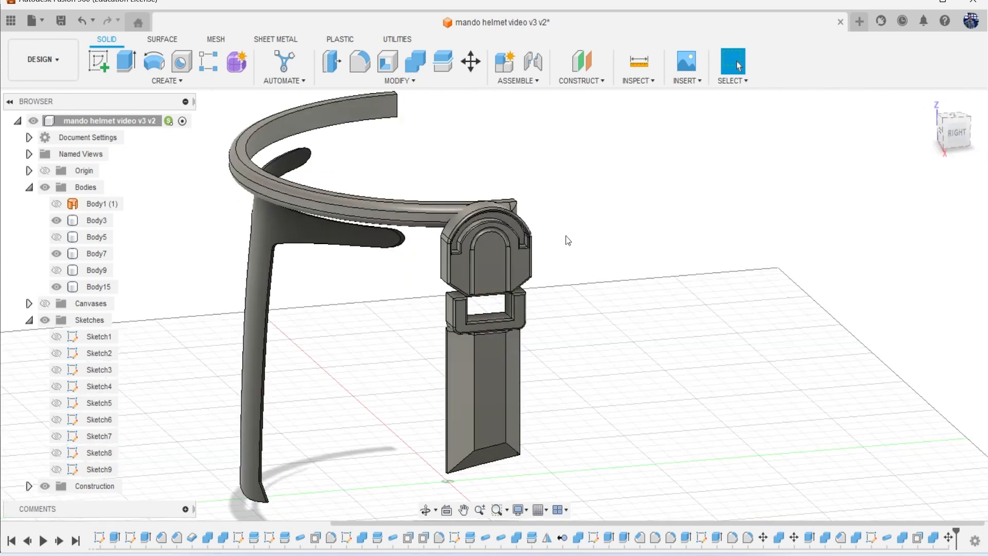
click(443, 61)
scroll(462, 172, up, 2)
click(416, 227)
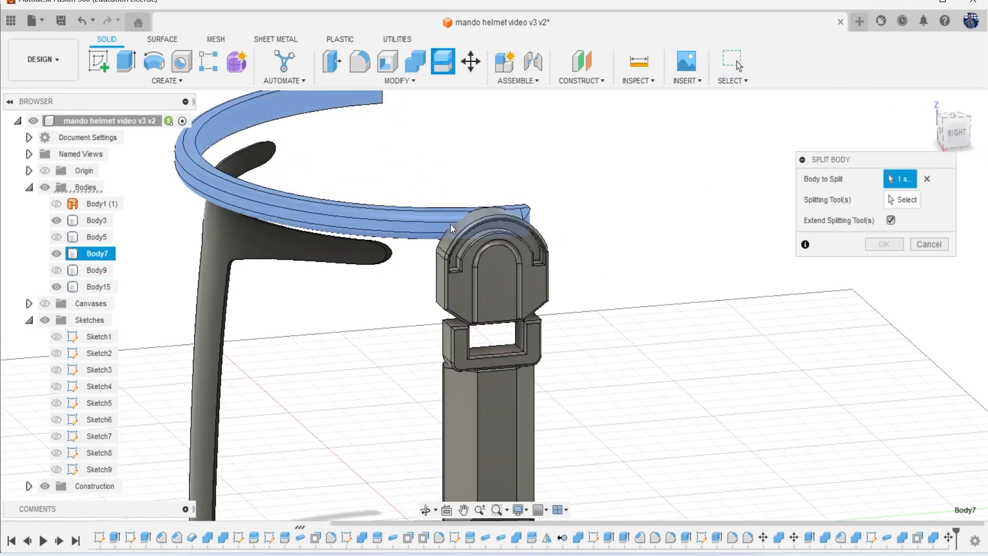
click(907, 200)
scroll(505, 227, up, 2)
scroll(441, 206, up, 2)
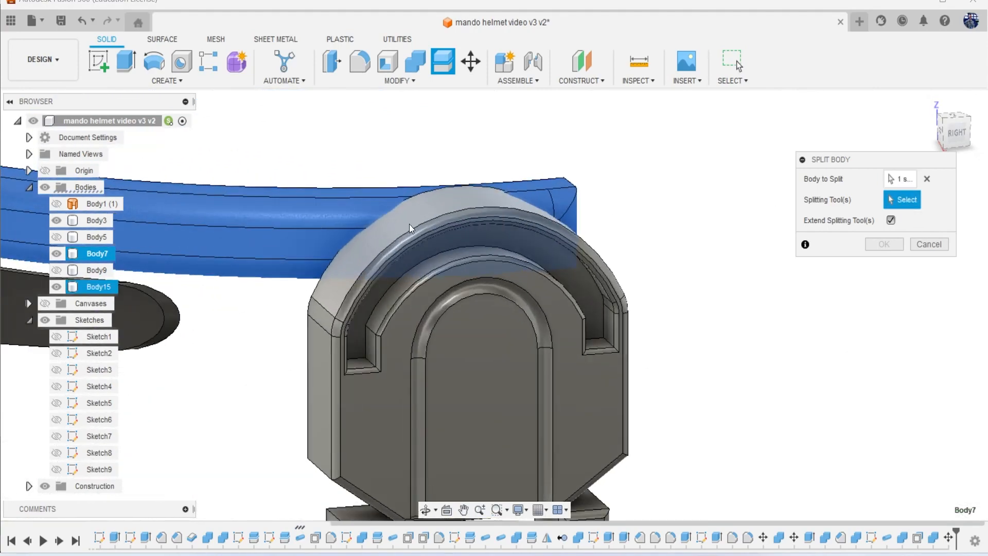
click(456, 202)
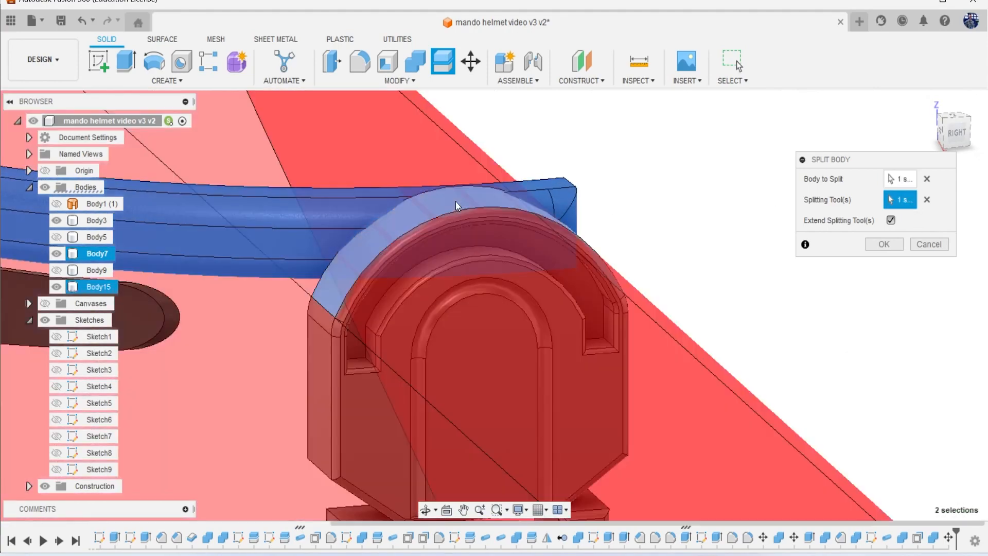
click(884, 246)
scroll(418, 218, down, 2)
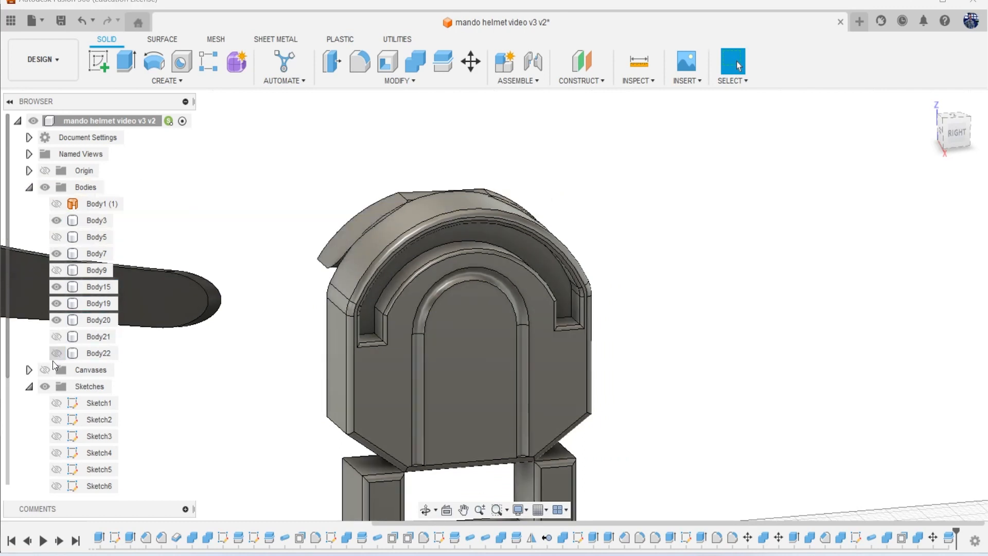
- Hide the ear-piece Body15 and the cut-off band pieces Body7, Body19 and Body20 to isolate the trimmed brow band
click(56, 321)
click(58, 323)
click(60, 303)
click(57, 287)
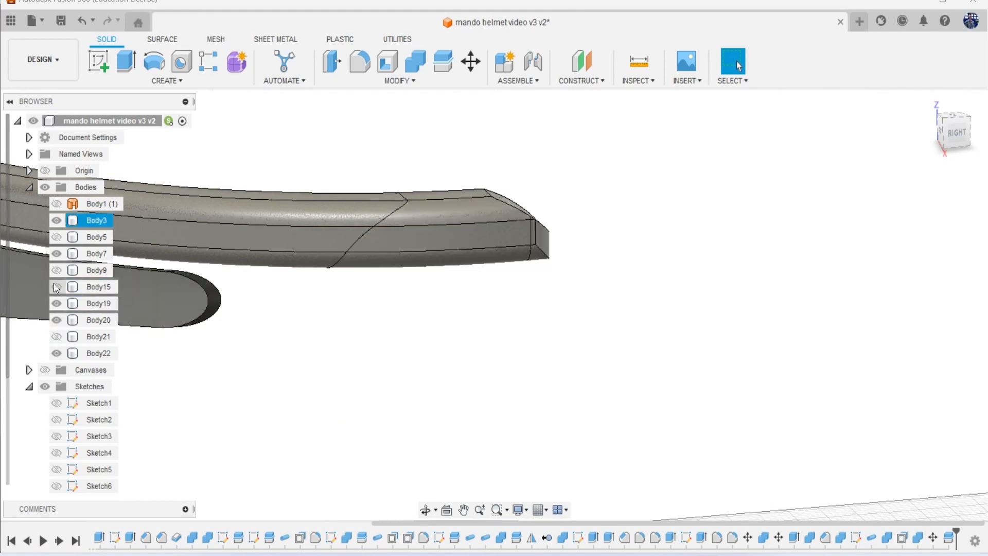
click(59, 256)
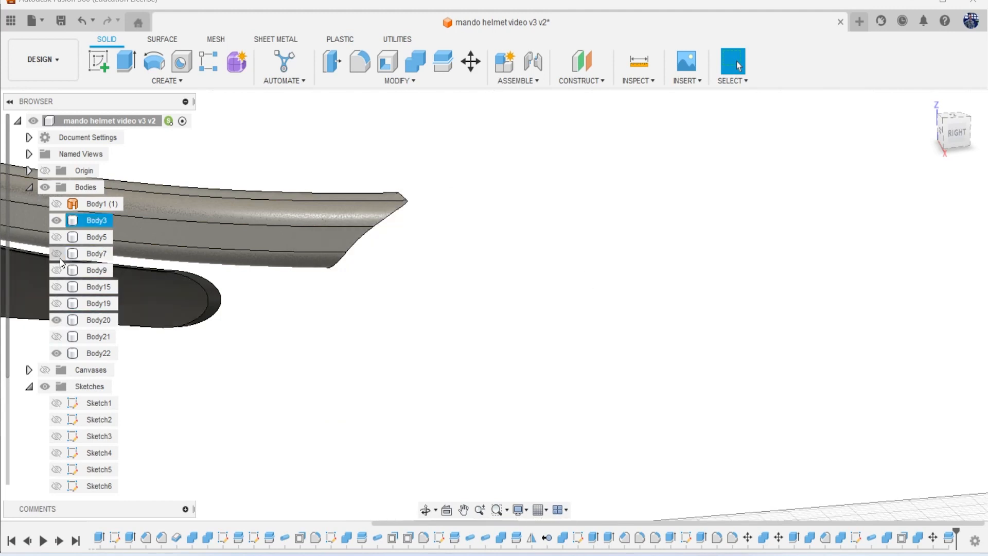
scroll(330, 265, down, 5)
scroll(298, 126, up, 3)
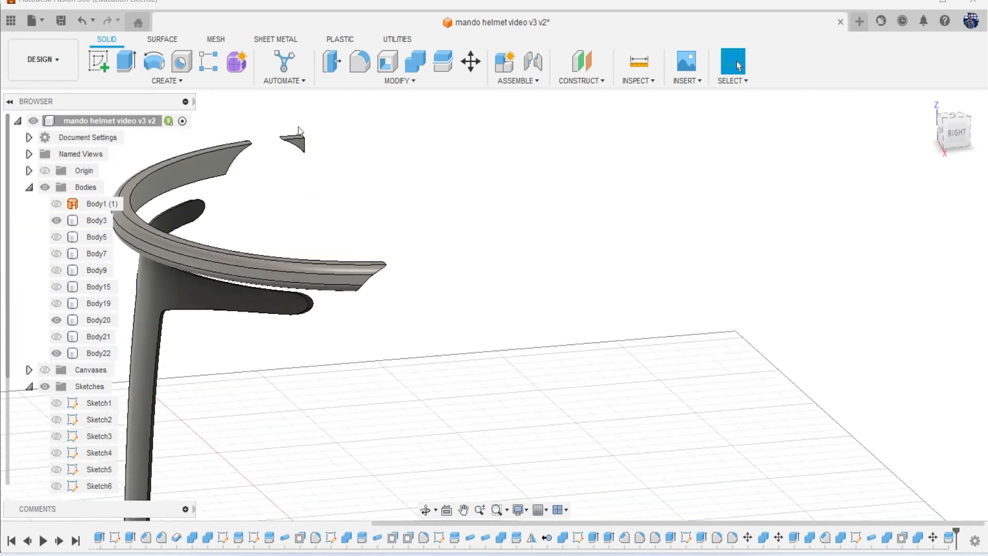
click(303, 149)
click(57, 320)
scroll(353, 229, down, 3)
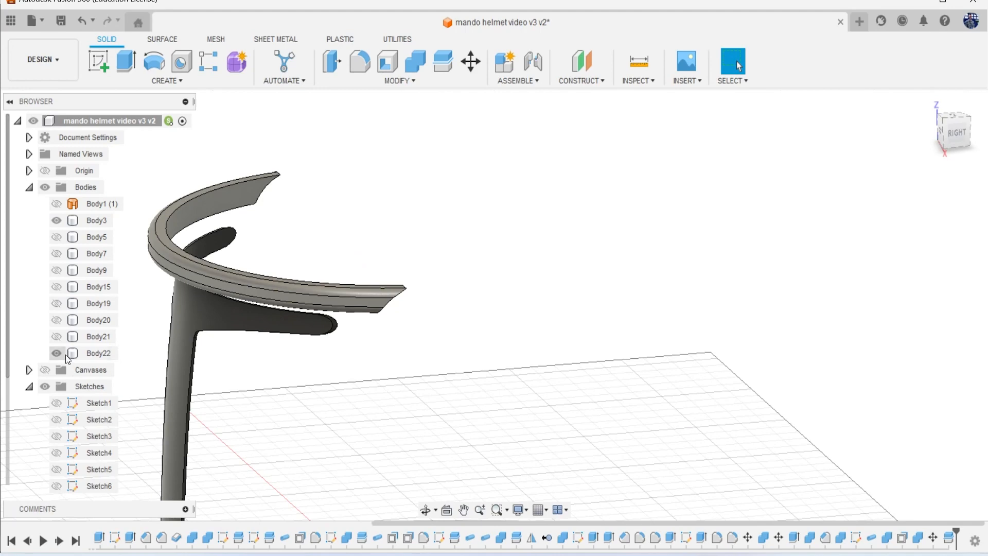
- Remove the cut-off brow band pieces Body21, Body20 and Body19 from the design
click(58, 337)
click(57, 338)
right_click(95, 340)
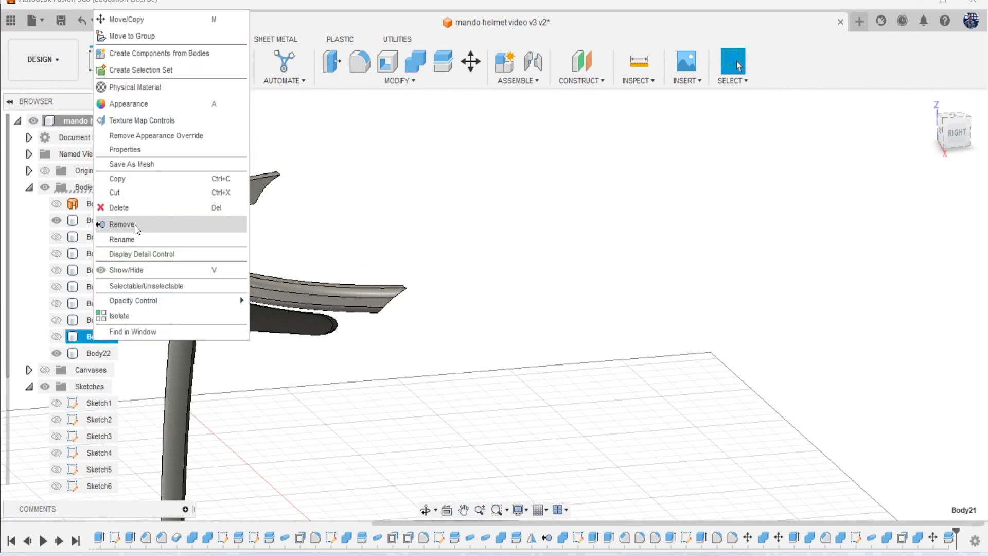
click(122, 224)
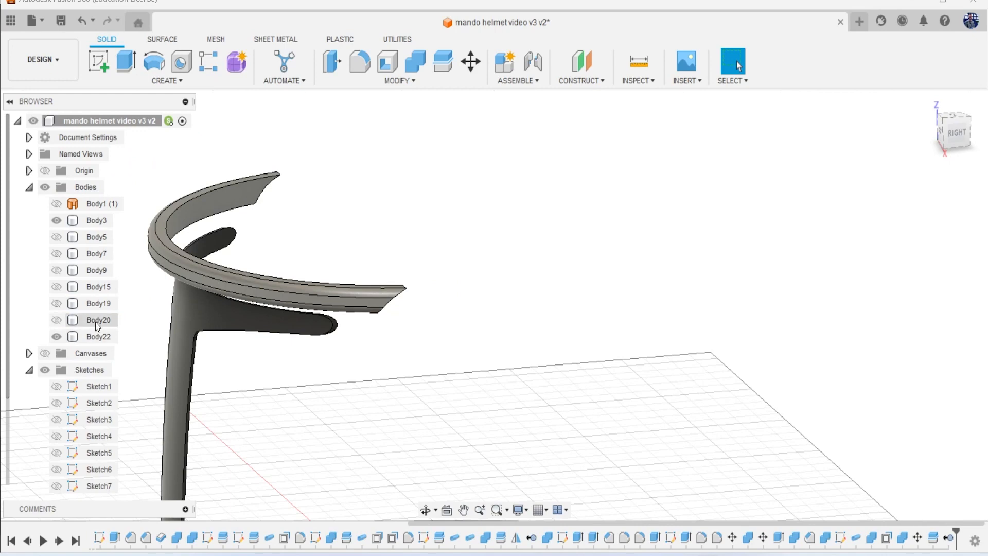
right_click(97, 324)
click(129, 206)
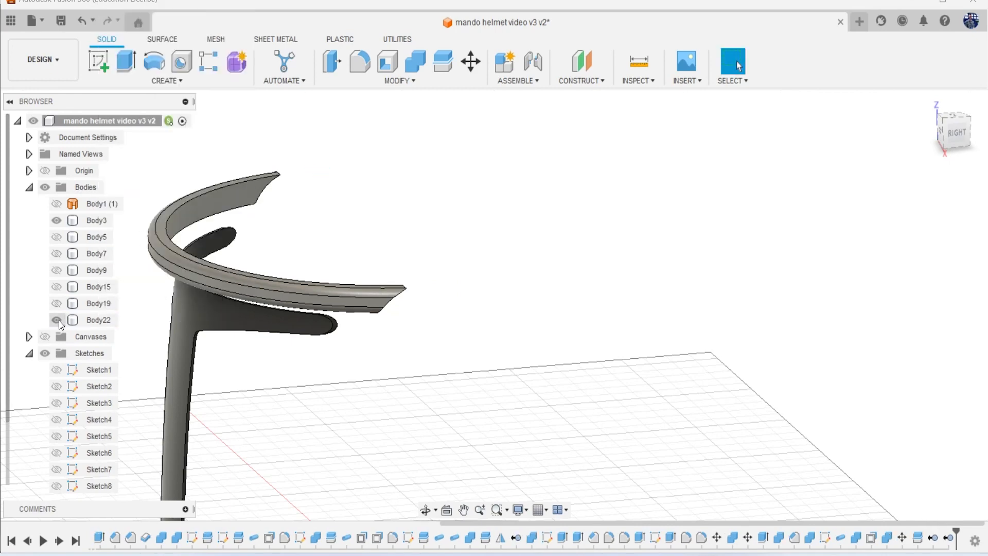
right_click(97, 303)
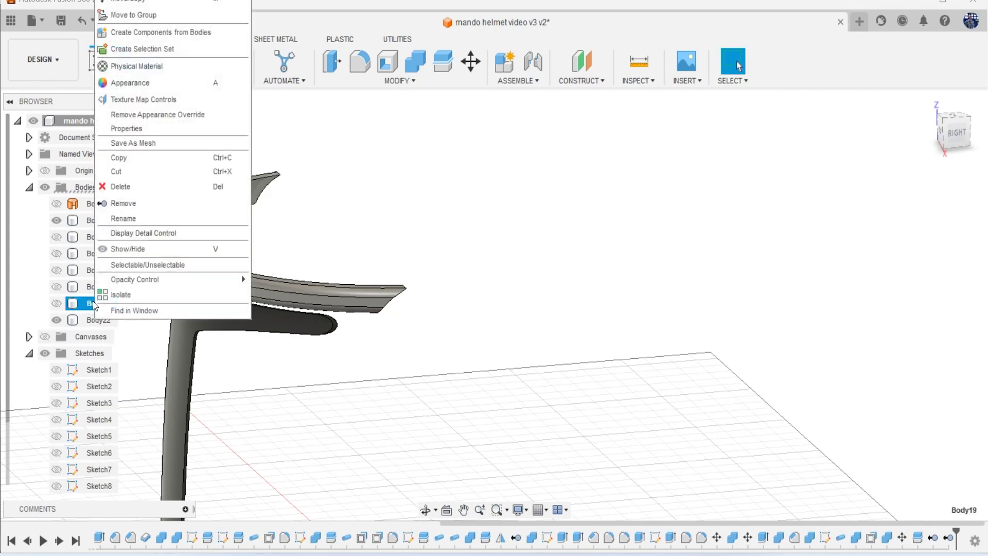
click(128, 204)
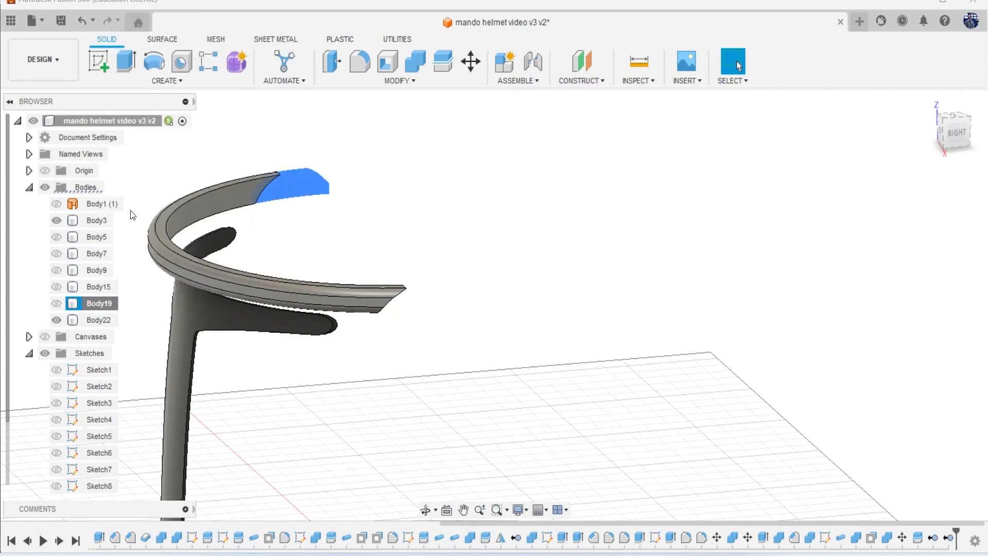
- Show the ear-piece Body15, the crest strip Body9, the band piece Body7 and the helmet shell Body5 again
click(57, 289)
mouse_move(495, 305)
shift+middle_down()
mouse_move(408, 203)
mouse_move(422, 170)
mouse_move(367, 427)
mouse_move(272, 301)
shift+middle_up()
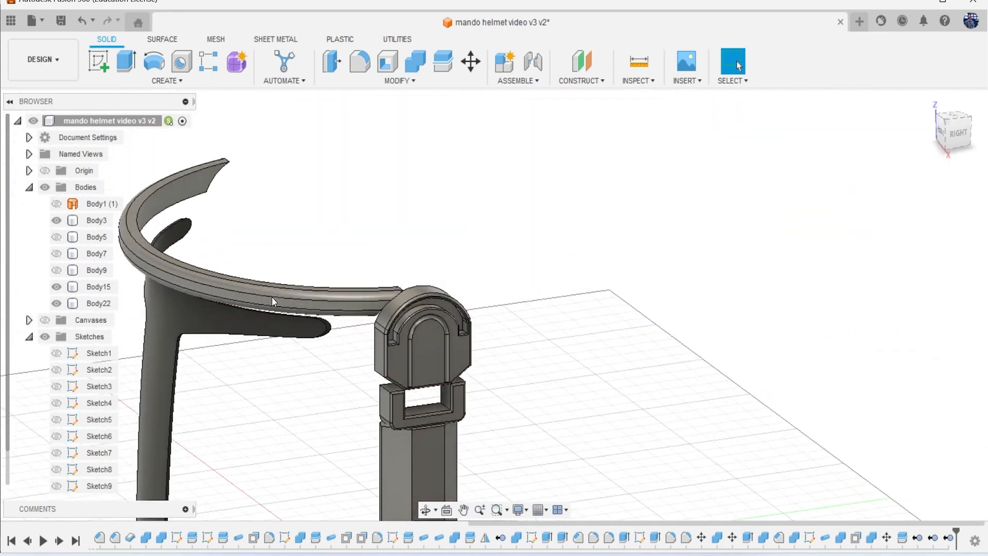
click(57, 270)
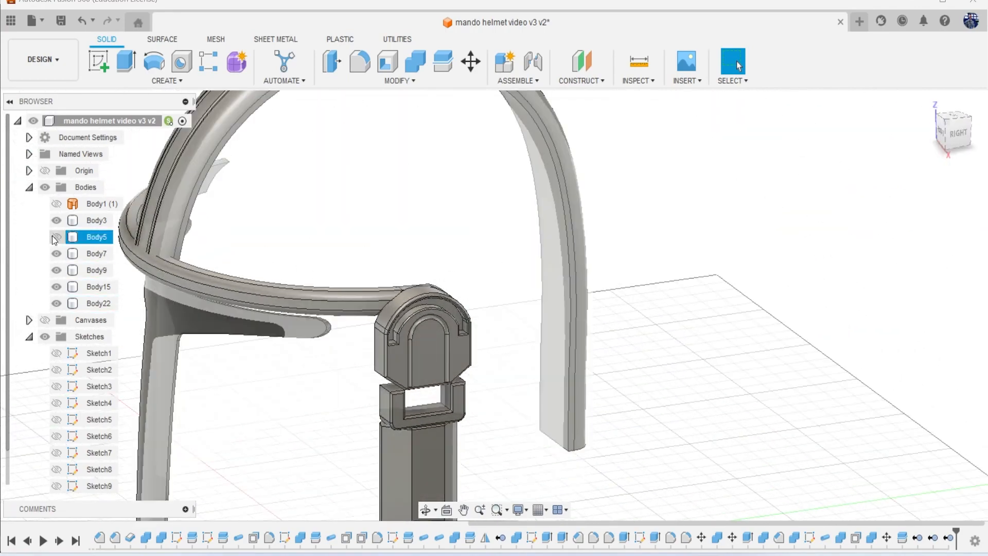
click(57, 253)
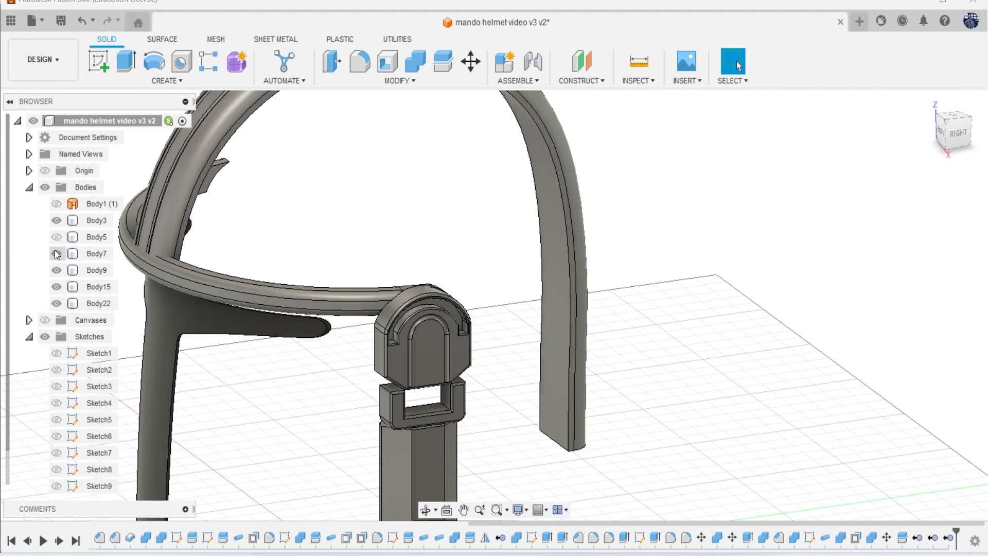
shift+middle_drag(952, 135, 948, 173)
mouse_move(948, 173)
mouse_down()
mouse_move(983, 132)
mouse_move(962, 140)
mouse_move(946, 132)
mouse_up()
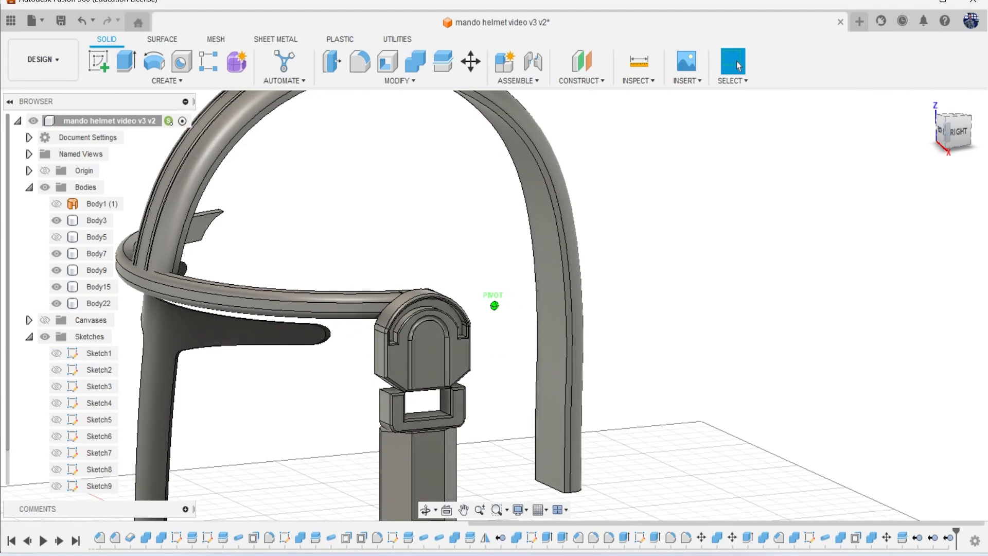
click(56, 237)
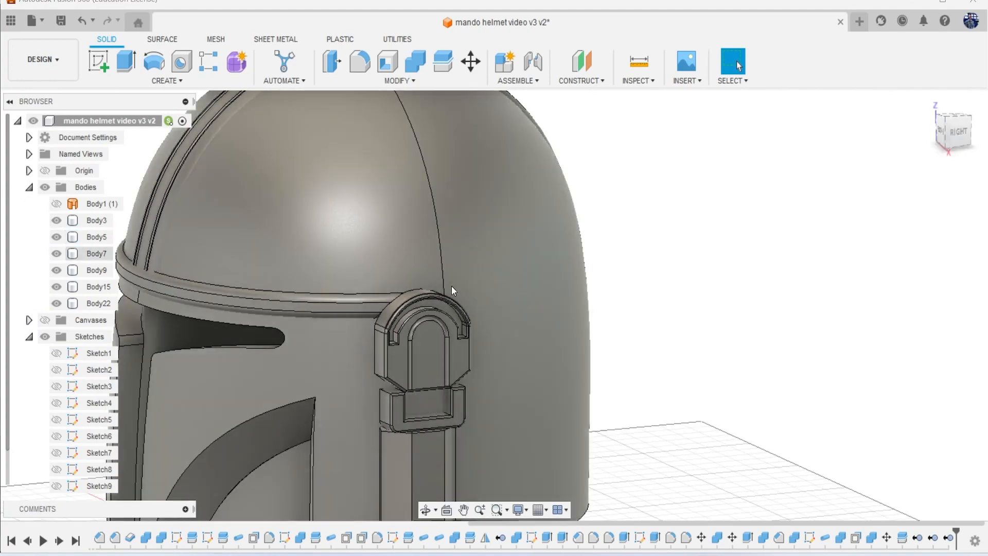
drag(967, 141, 981, 149)
- Remove the leftover brow band piece Body7 behind the ear-piece, keeping the helmet shell Body5 shown
click(62, 238)
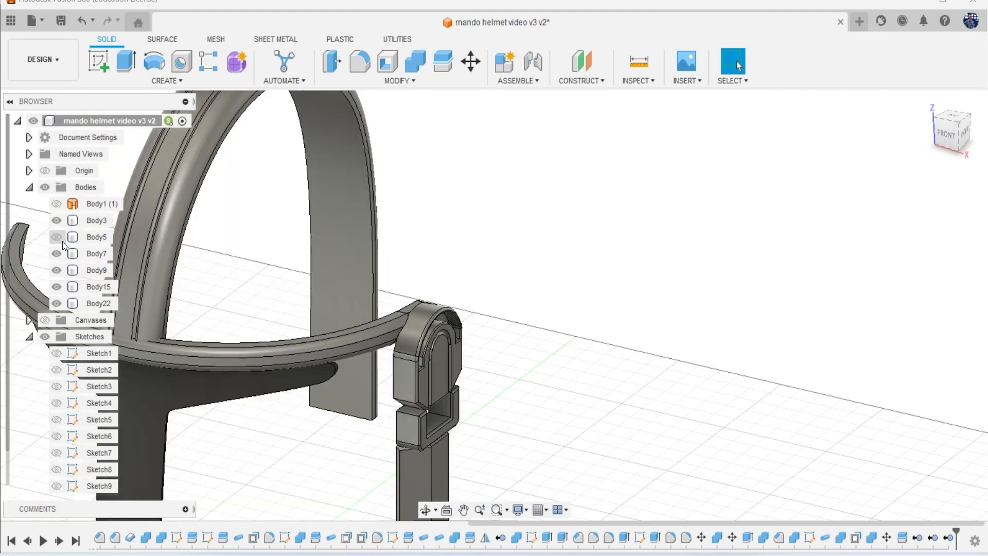
click(55, 223)
click(55, 222)
click(58, 236)
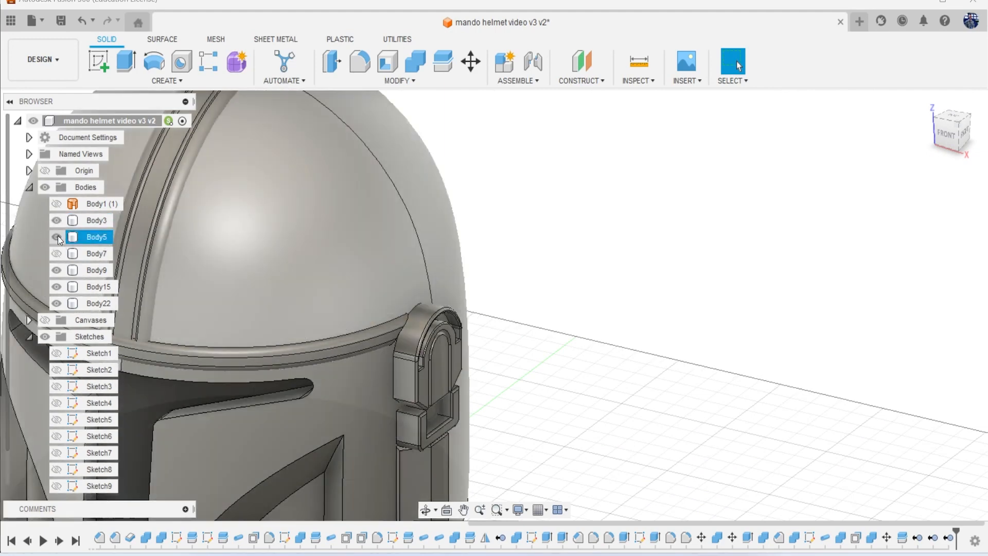
right_click(93, 253)
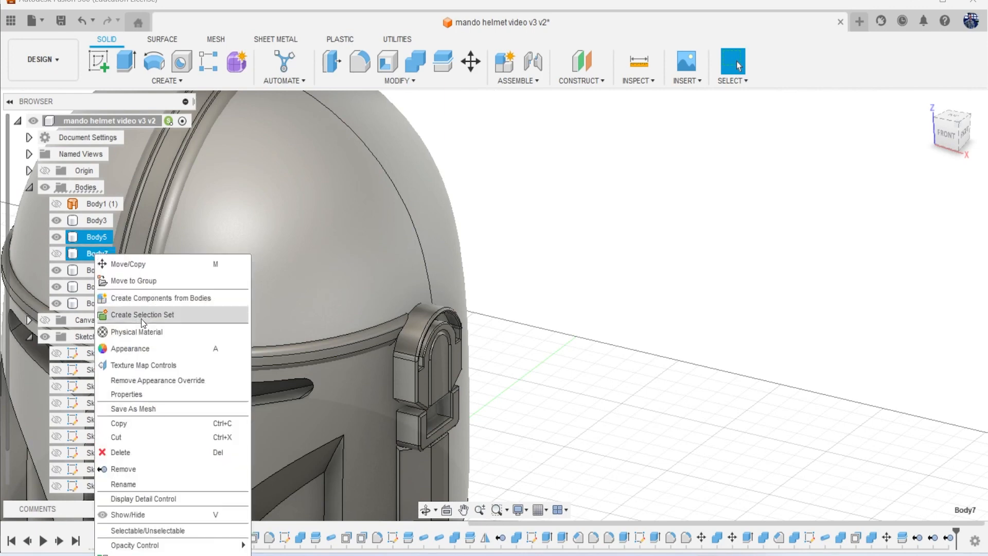
click(147, 471)
- Rotate the ear-piece Body15 slightly to follow the helmet's side curve and shift it about -0.498 mm in X and -0.667 mm in Y
scroll(669, 396, down, 2)
middle_drag(668, 397, 593, 190)
click(946, 135)
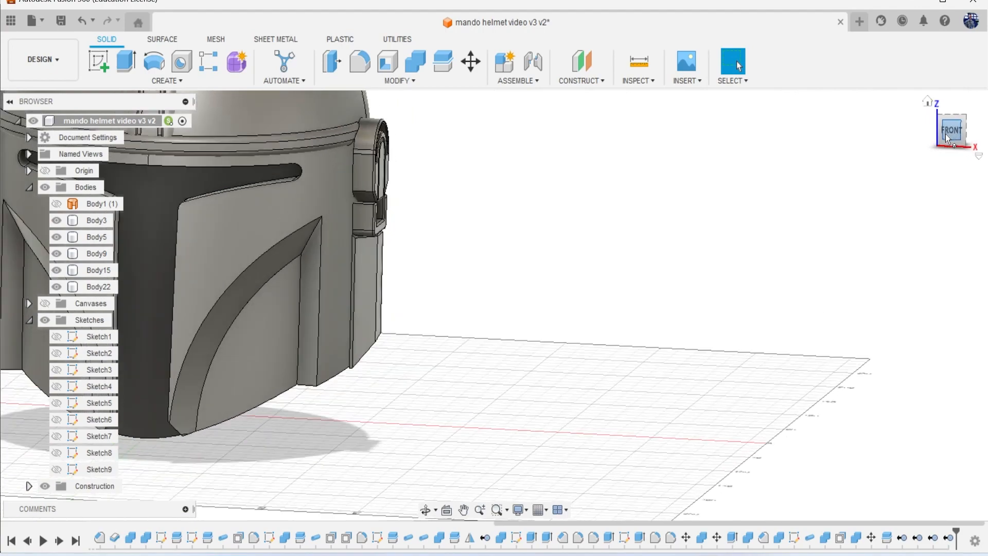
shift+middle_drag(494, 306, 520, 217)
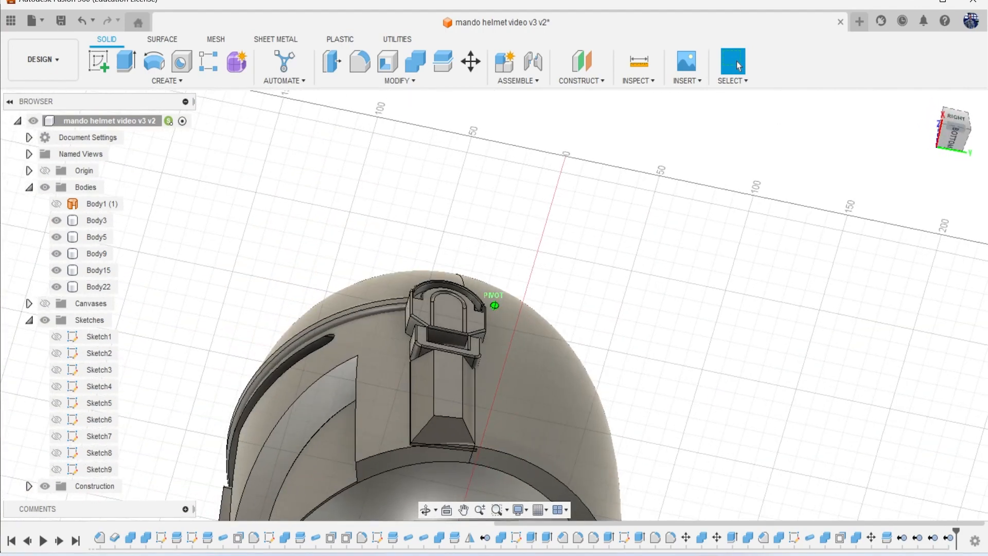
middle_drag(897, 281, 838, 226)
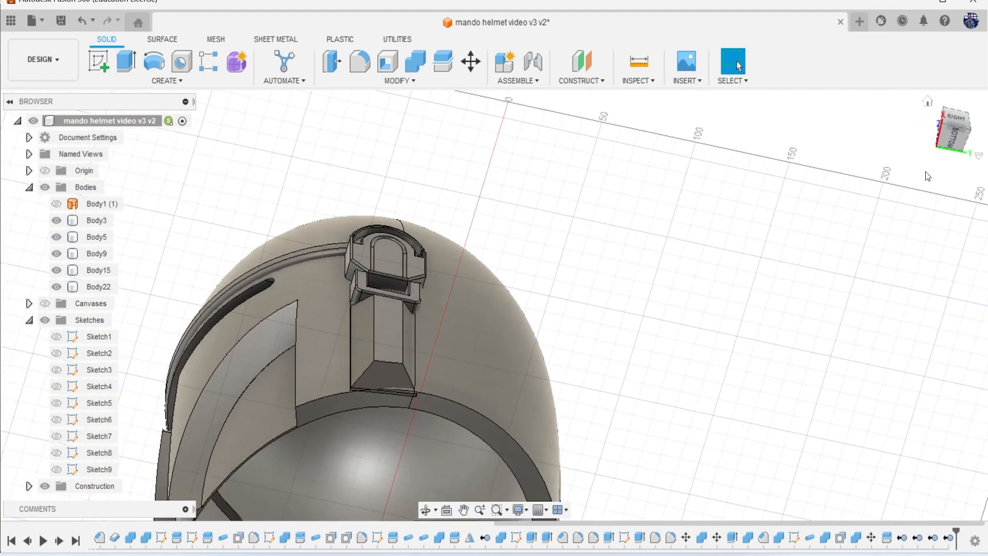
click(947, 142)
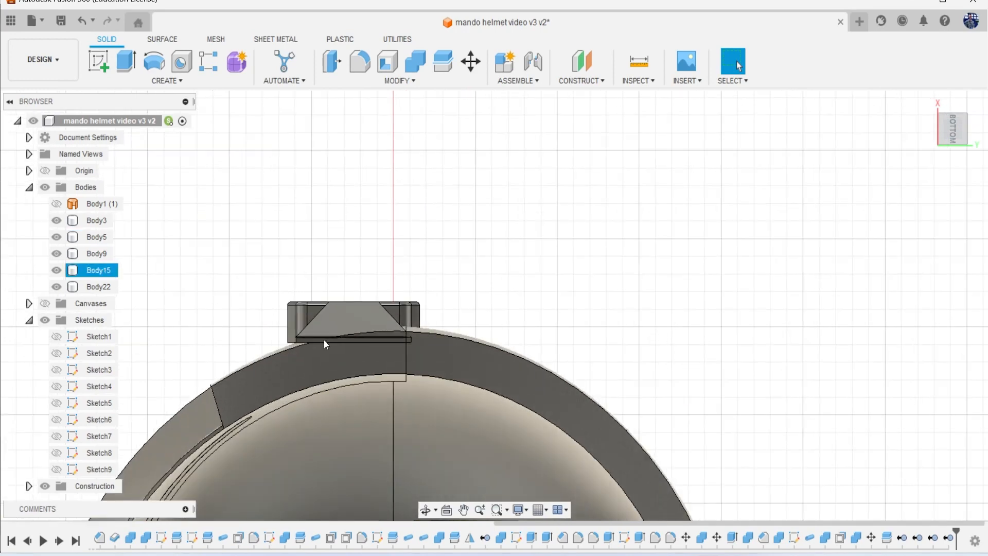
click(97, 270)
right_click(304, 198)
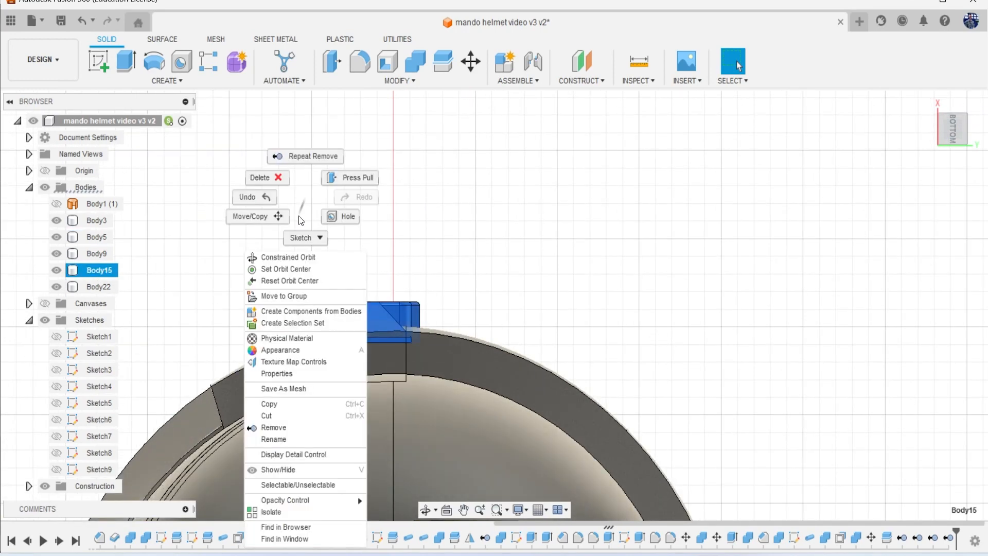
click(266, 216)
drag(353, 340, 300, 325)
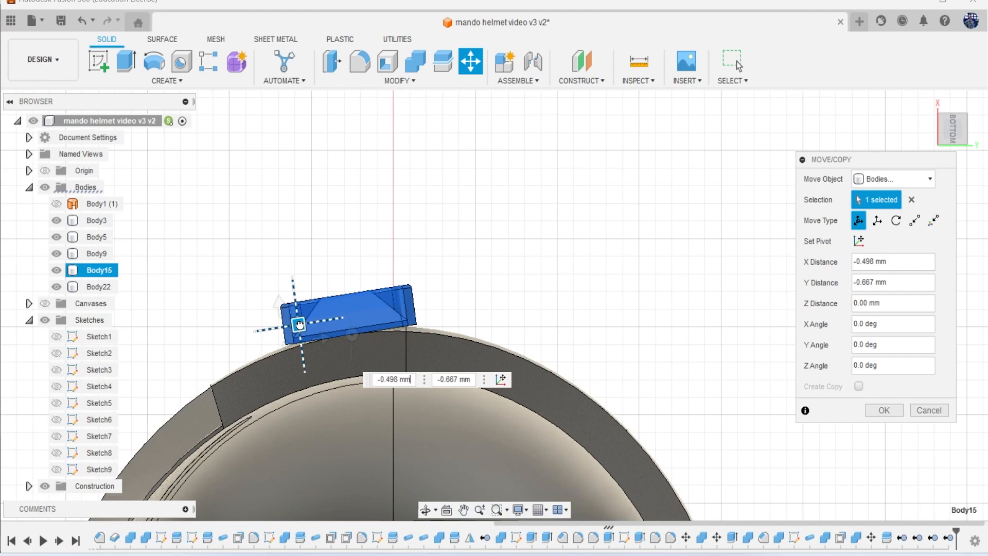
click(877, 408)
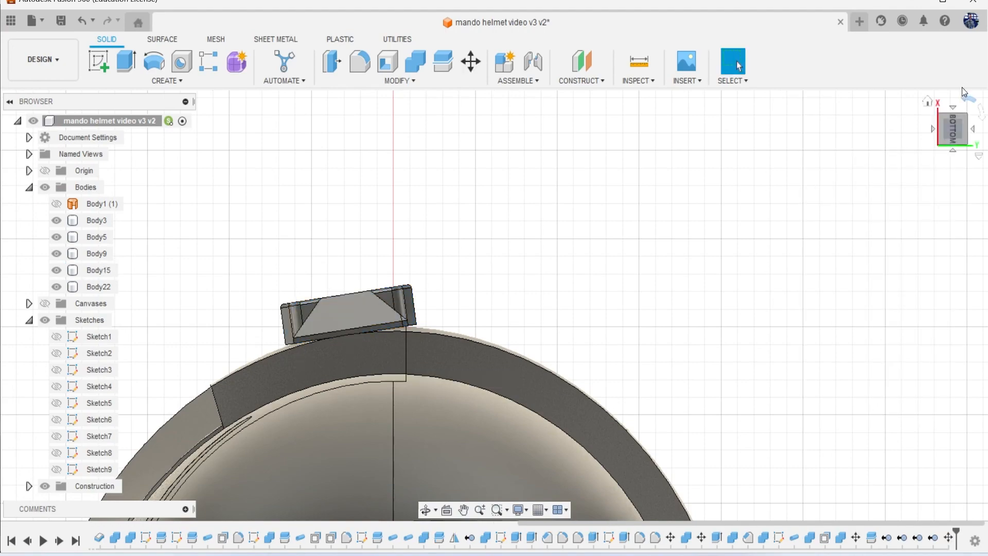
- Combine the helmet shell Body5 with the ear-piece Body15 into one body using Join
click(947, 145)
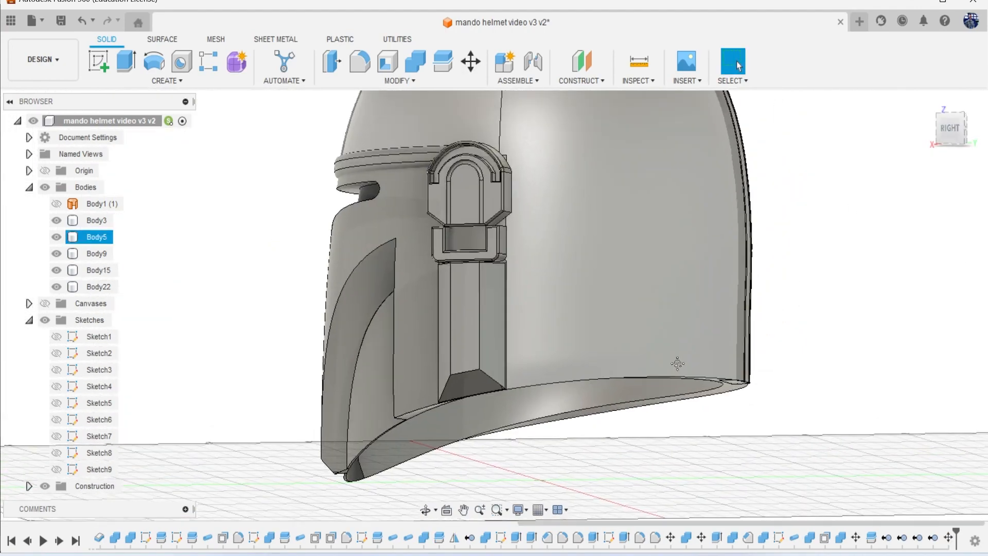
mouse_move(948, 139)
mouse_down()
mouse_move(951, 203)
mouse_move(986, 139)
mouse_move(860, 152)
mouse_move(846, 165)
mouse_move(852, 159)
mouse_up()
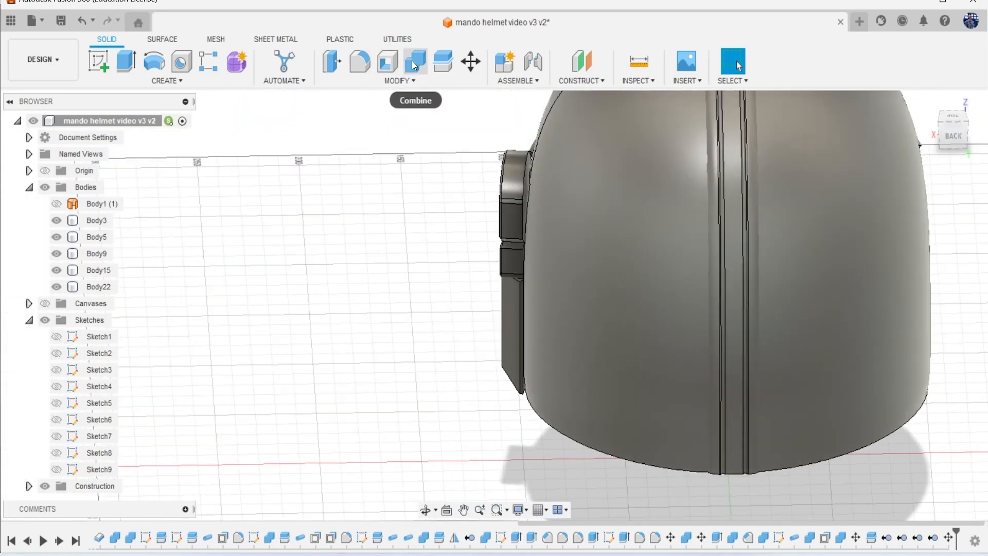
click(414, 65)
click(566, 192)
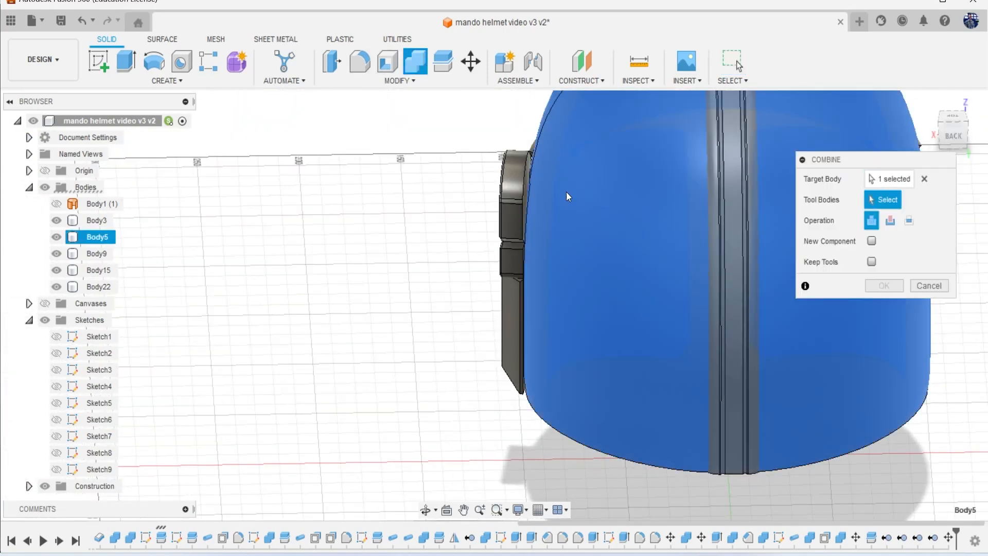
click(507, 193)
click(881, 286)
- Extrude the upper ear-piece face facing the helmet about 6.6 mm toward the shell, with the operation set to Join
scroll(546, 182, up, 5)
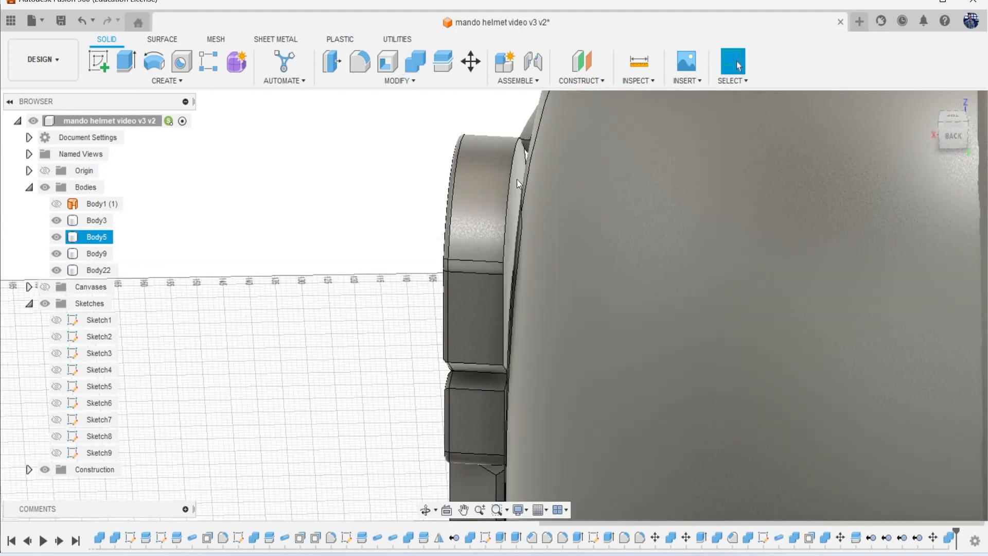
click(517, 179)
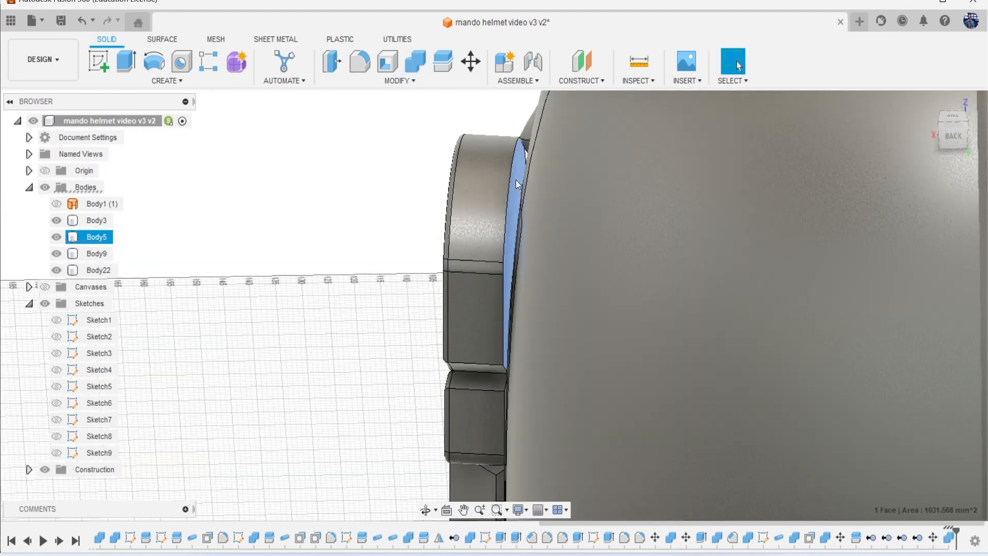
key(e)
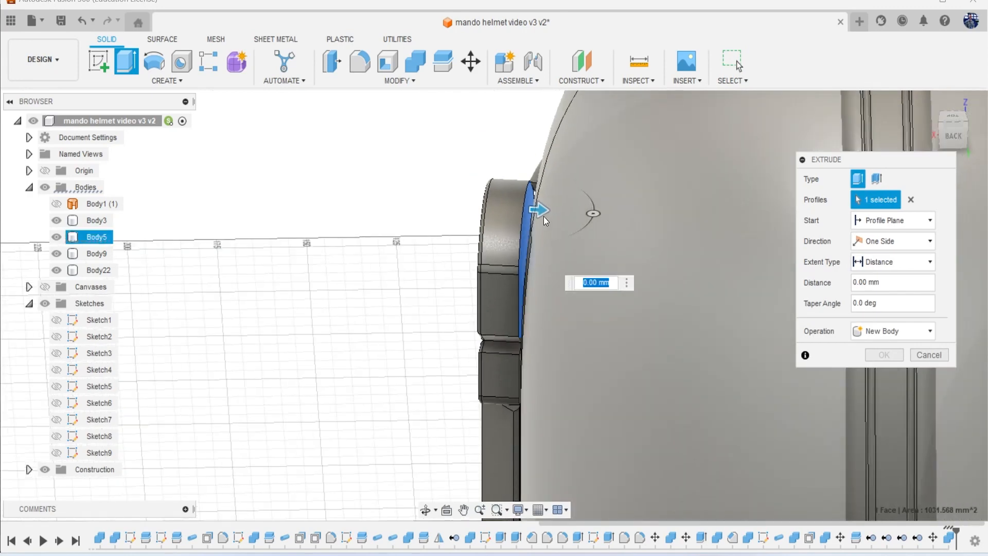
scroll(561, 216, down, 2)
drag(564, 219, 570, 219)
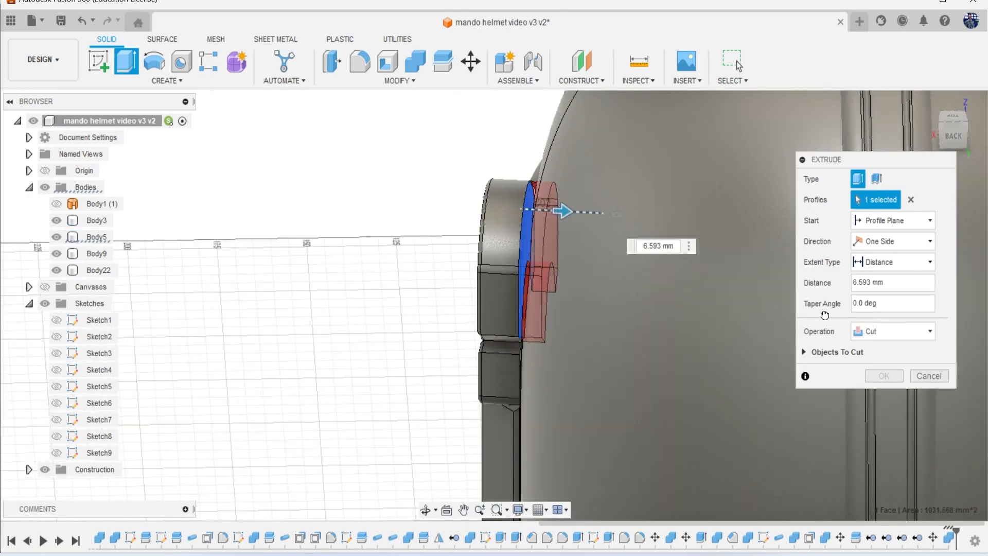
click(863, 334)
click(861, 346)
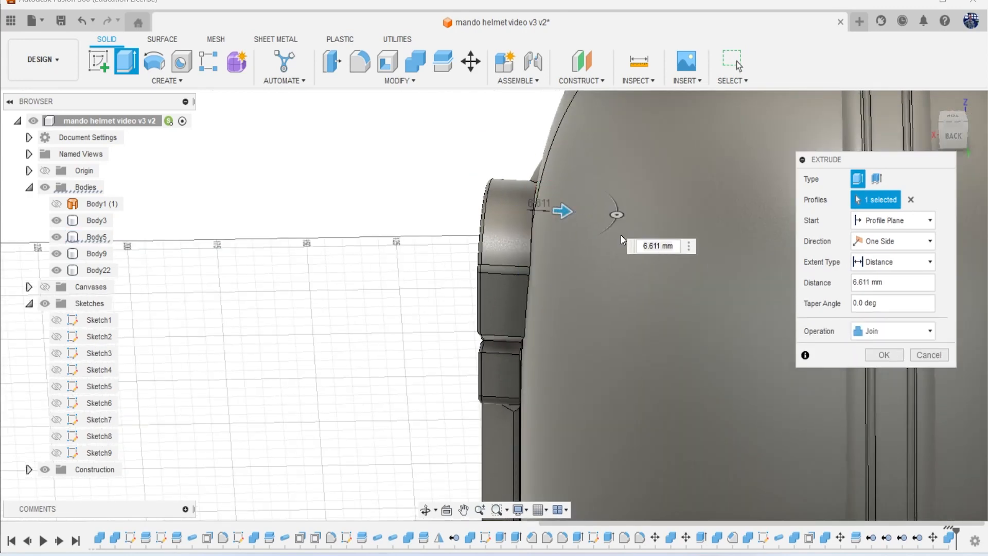
- Add the inner face at the ear-piece's lower end to the same Join extrusion toward the shell
scroll(652, 293, down, 1)
middle_drag(653, 263, 662, 108)
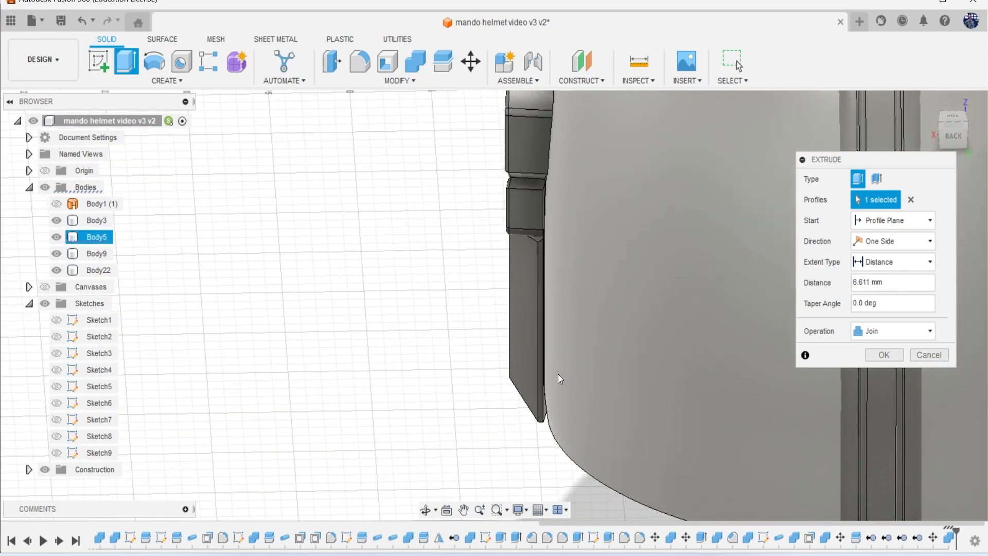
middle_drag(558, 375, 556, 315)
scroll(554, 362, up, 5)
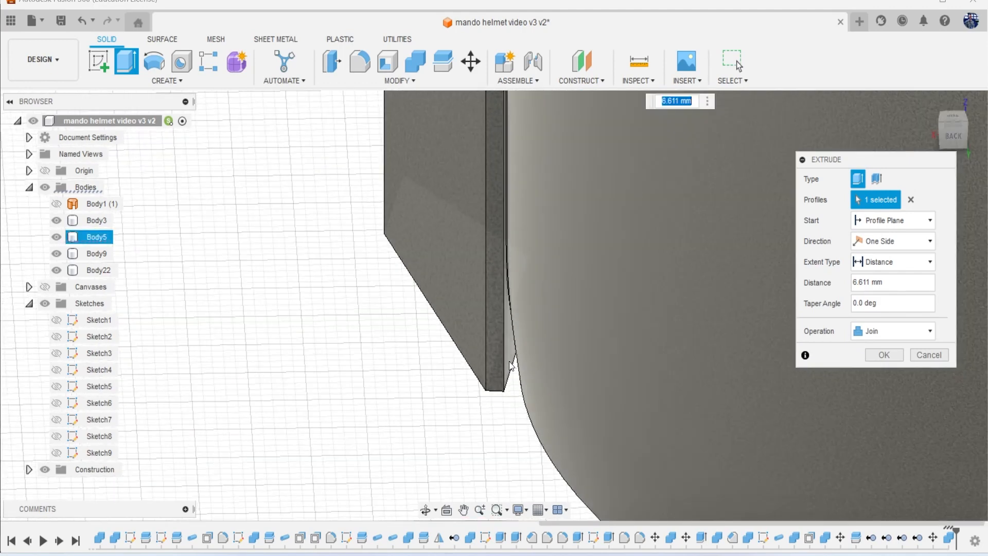
click(510, 352)
scroll(625, 346, down, 3)
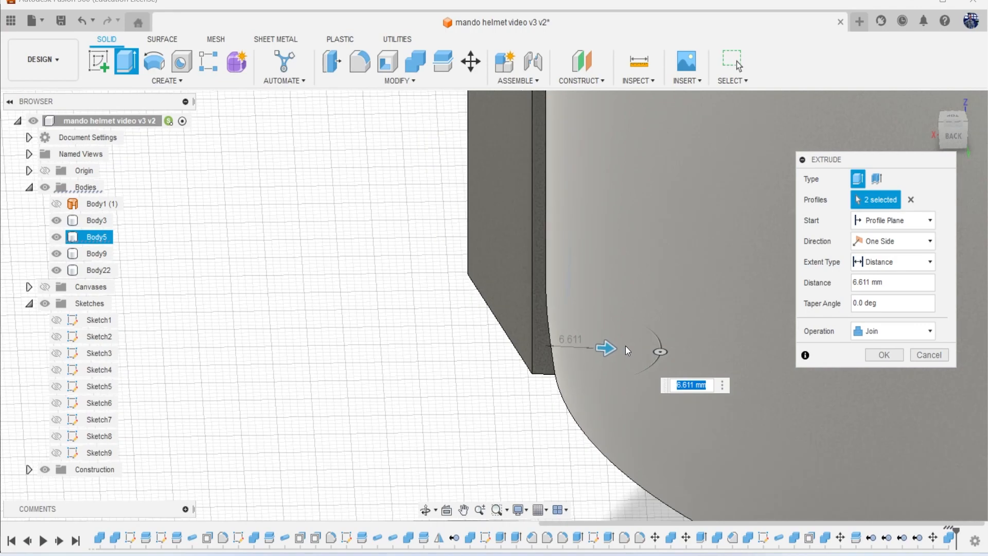
- Examine where the extruded ear-piece meets the helmet shell from the back, the opposite side and the front
scroll(623, 281, down, 4)
middle_drag(607, 171, 526, 373)
scroll(518, 309, up, 3)
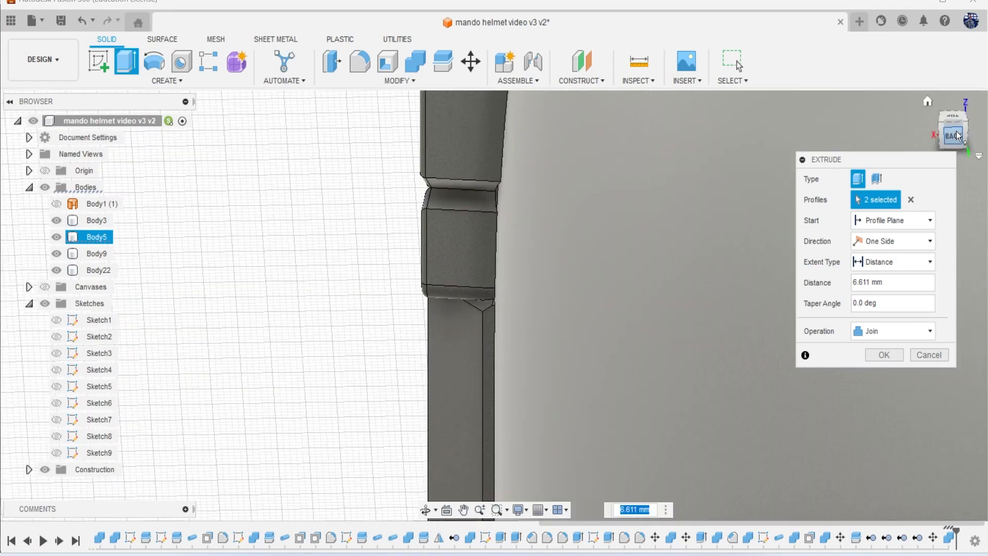
drag(957, 131, 909, 137)
scroll(625, 236, up, 3)
scroll(563, 232, down, 5)
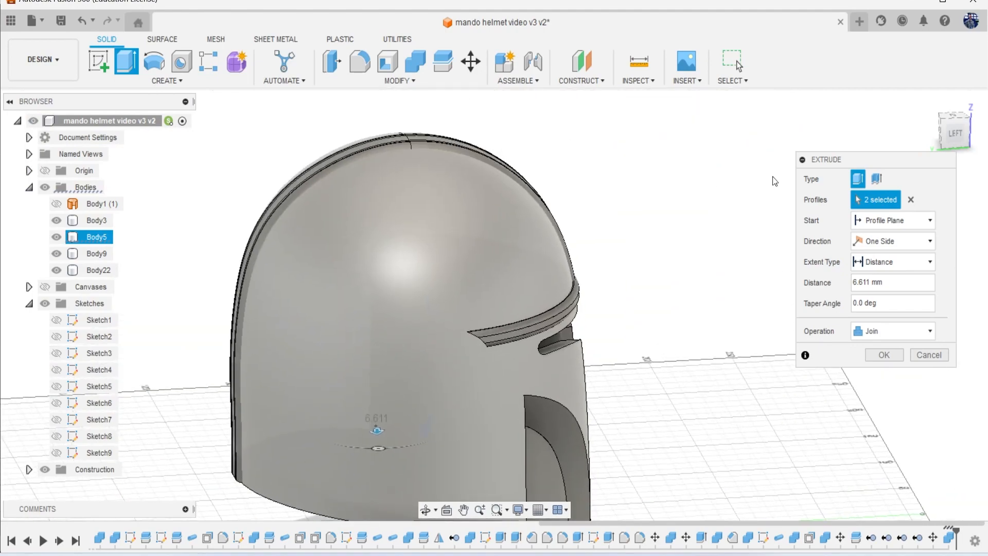
drag(953, 122, 903, 123)
scroll(508, 258, up, 6)
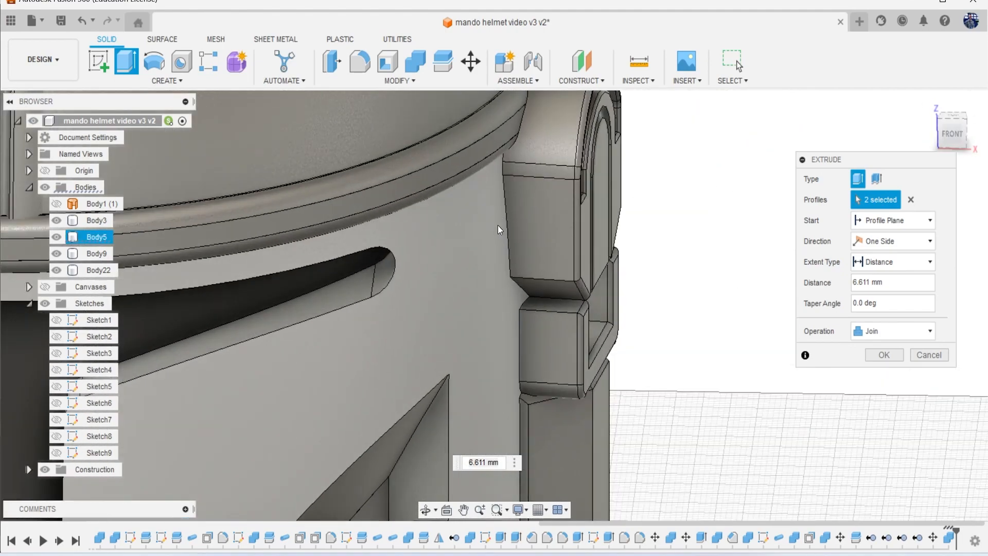
scroll(530, 196, down, 6)
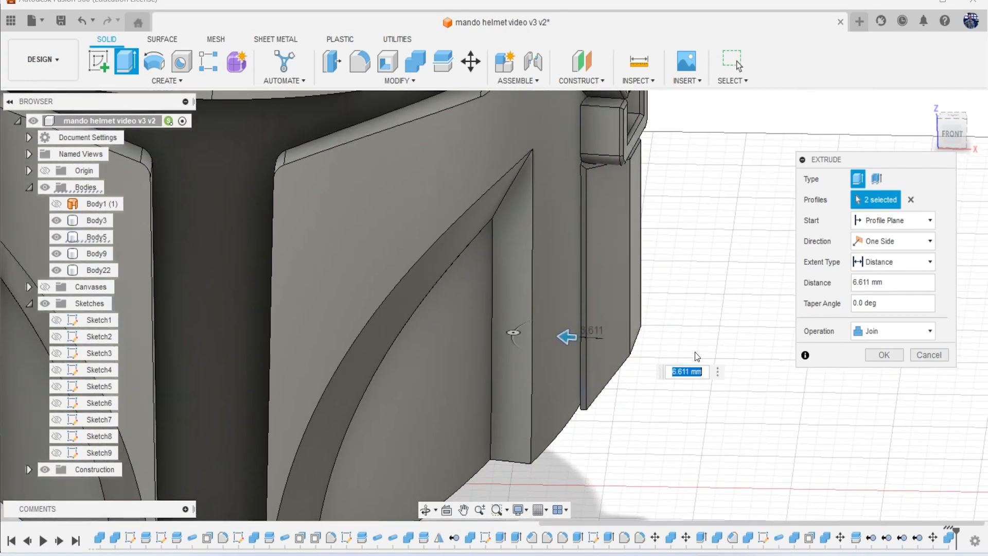
middle_drag(695, 356, 690, 215)
scroll(582, 284, up, 6)
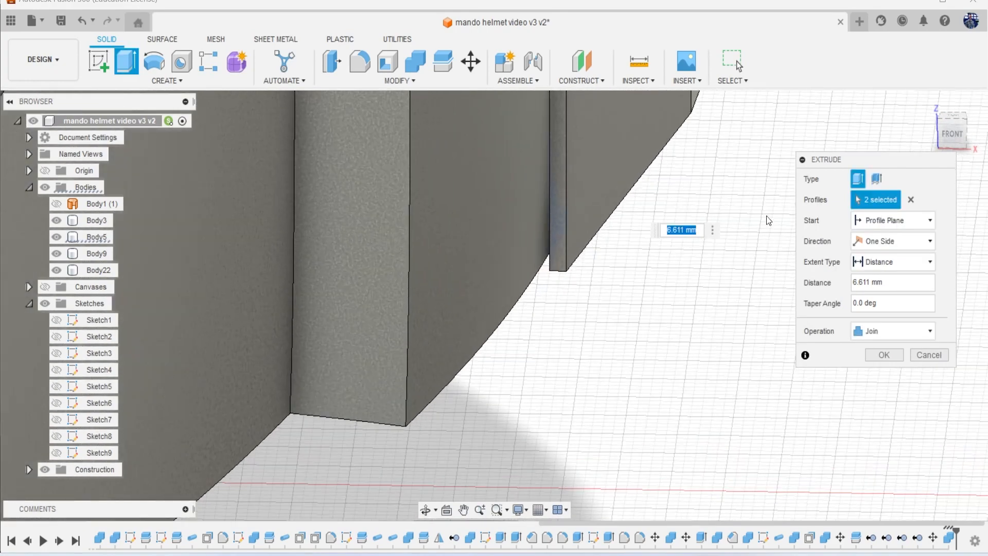
- Lengthen the two-face Join extrusion into the shell to 7.324 mm and finish it
drag(938, 144, 949, 136)
middle_drag(689, 304, 825, 144)
scroll(523, 406, down, 1)
scroll(495, 381, up, 1)
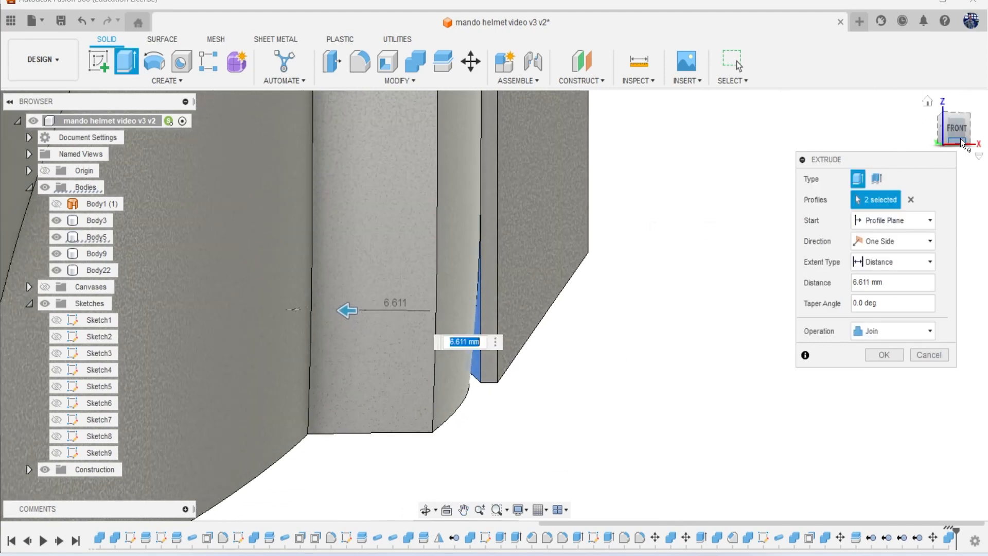
drag(962, 144, 944, 138)
drag(466, 311, 460, 311)
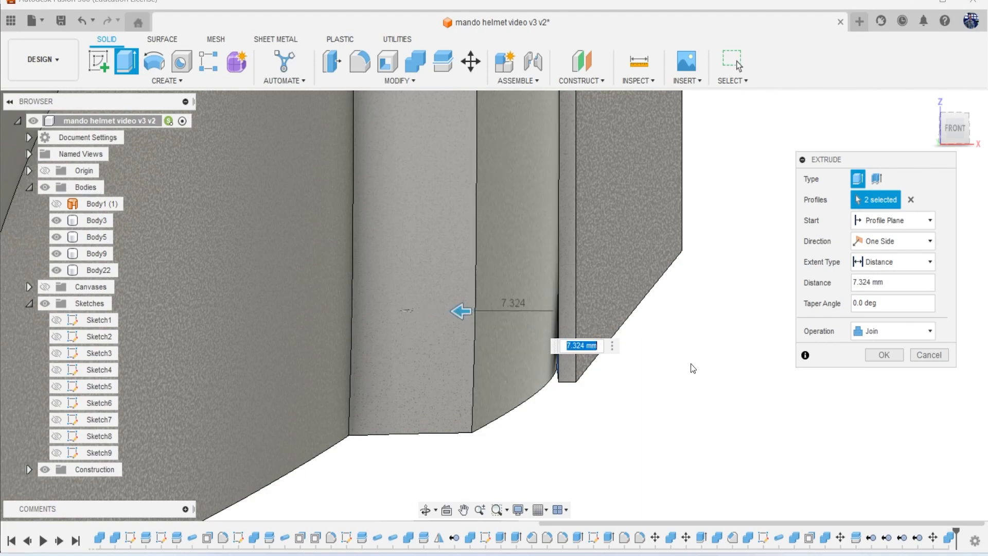
click(883, 355)
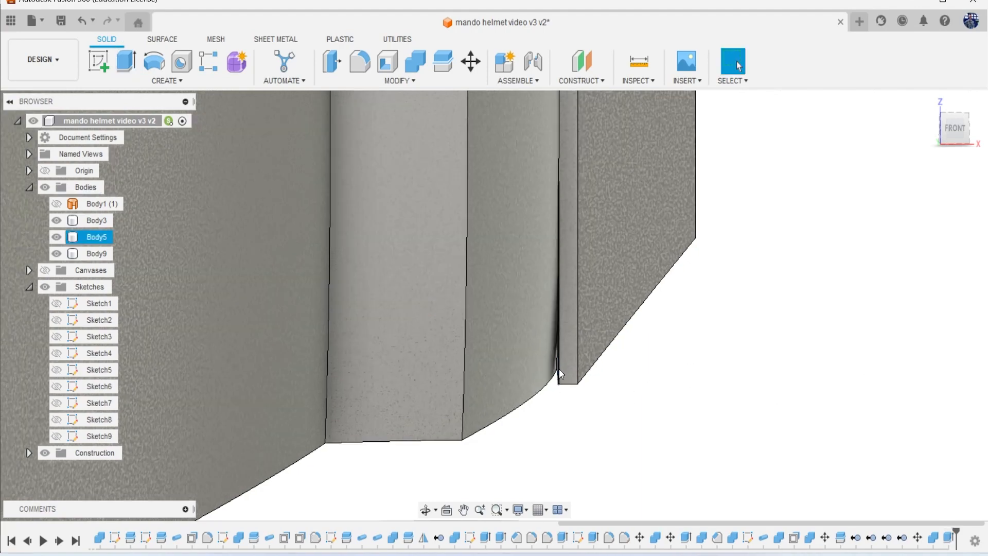
- Extrude the narrow face left at the ear-piece's lower end 1.245 mm into the helmet shell using Join
scroll(560, 369, up, 4)
scroll(575, 335, up, 3)
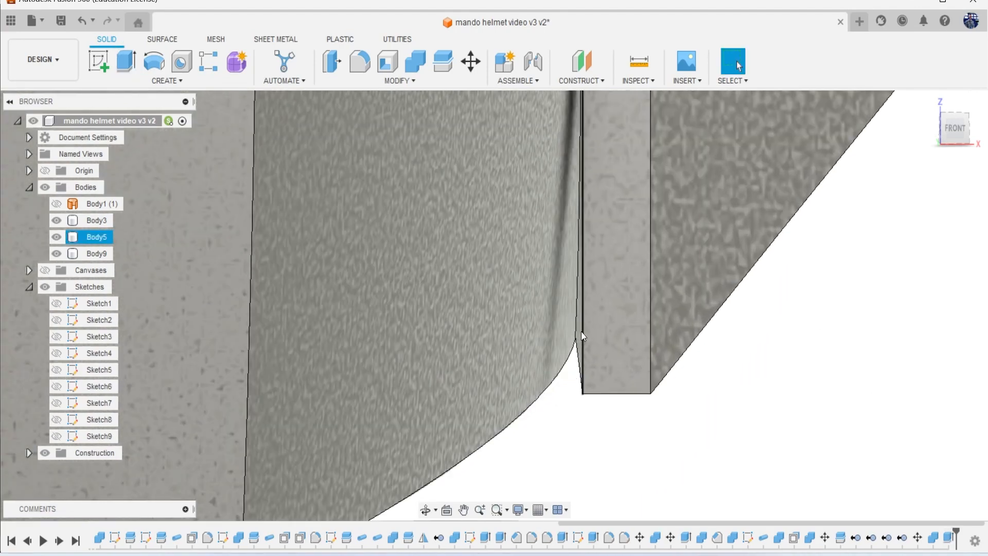
click(579, 339)
scroll(578, 339, down, 3)
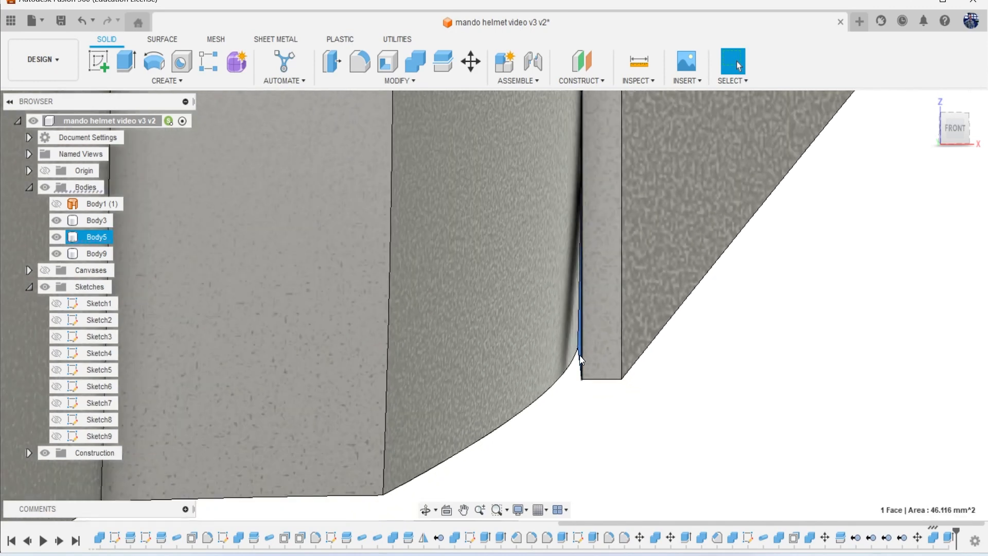
key(e)
drag(583, 344, 539, 351)
click(866, 336)
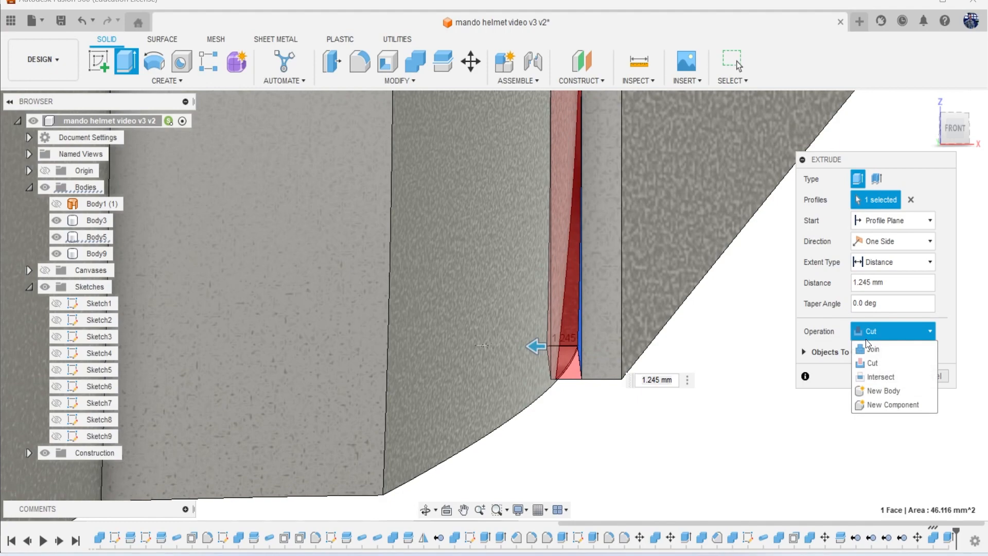
click(885, 350)
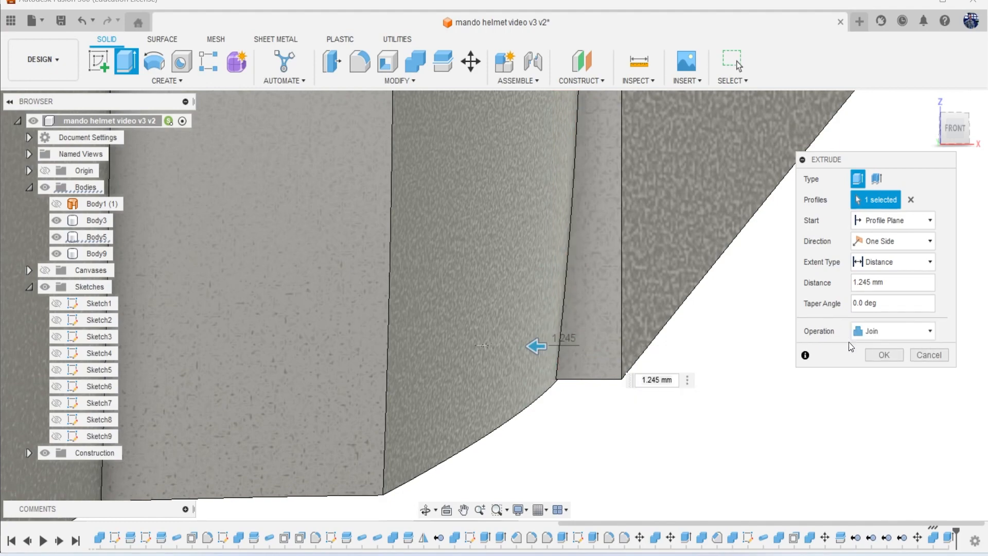
click(883, 356)
- Try a 1 mm fillet on the front edge where the ear-piece's lower strip meets the helmet shell
scroll(700, 295, down, 10)
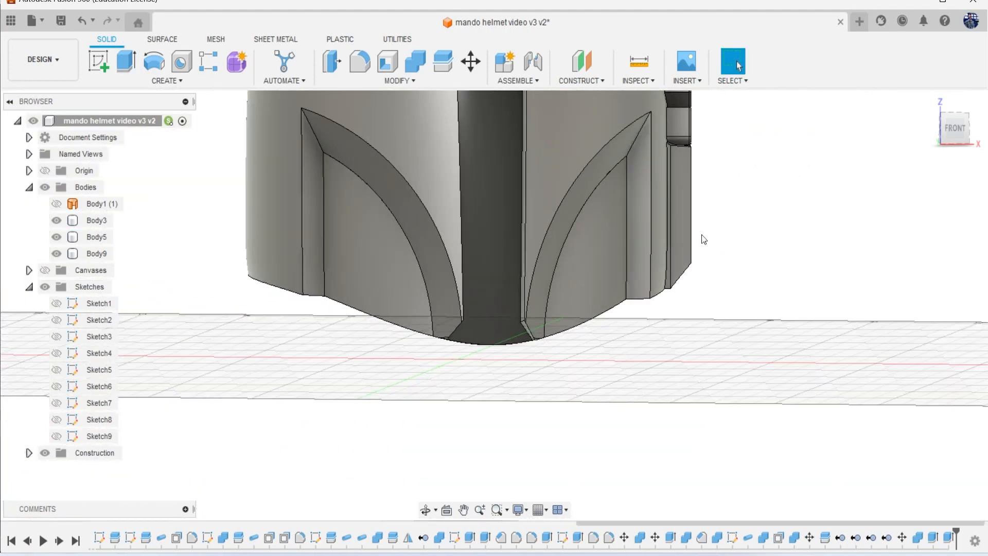
middle_drag(704, 239, 668, 393)
mouse_move(966, 137)
mouse_down()
mouse_move(915, 137)
mouse_move(933, 99)
mouse_move(976, 101)
mouse_move(985, 124)
mouse_move(986, 105)
mouse_up()
mouse_move(608, 288)
shift+middle_down()
mouse_move(489, 331)
mouse_move(355, 315)
mouse_move(394, 320)
mouse_move(404, 350)
mouse_move(373, 437)
mouse_move(412, 392)
mouse_move(515, 335)
mouse_move(671, 292)
shift+middle_up()
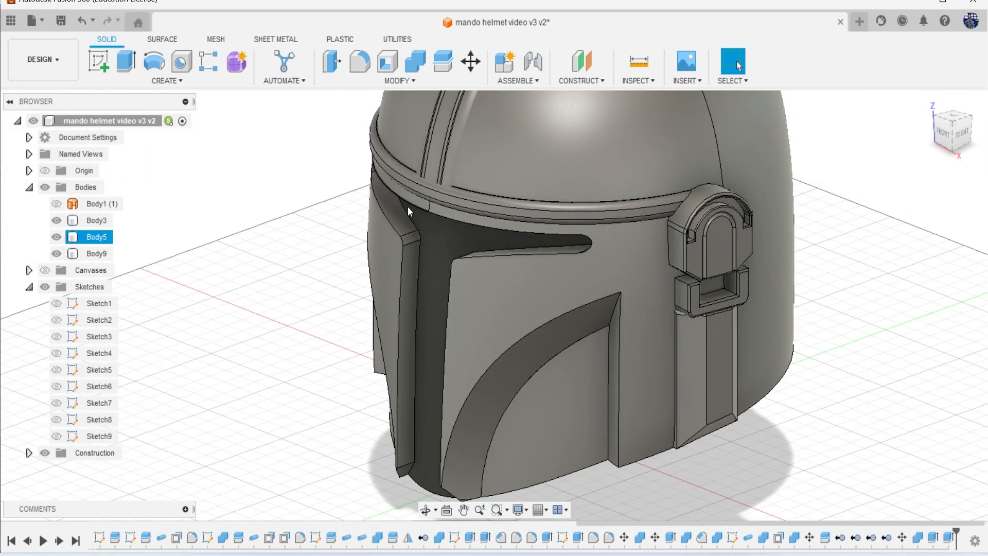
click(360, 62)
scroll(636, 376, up, 8)
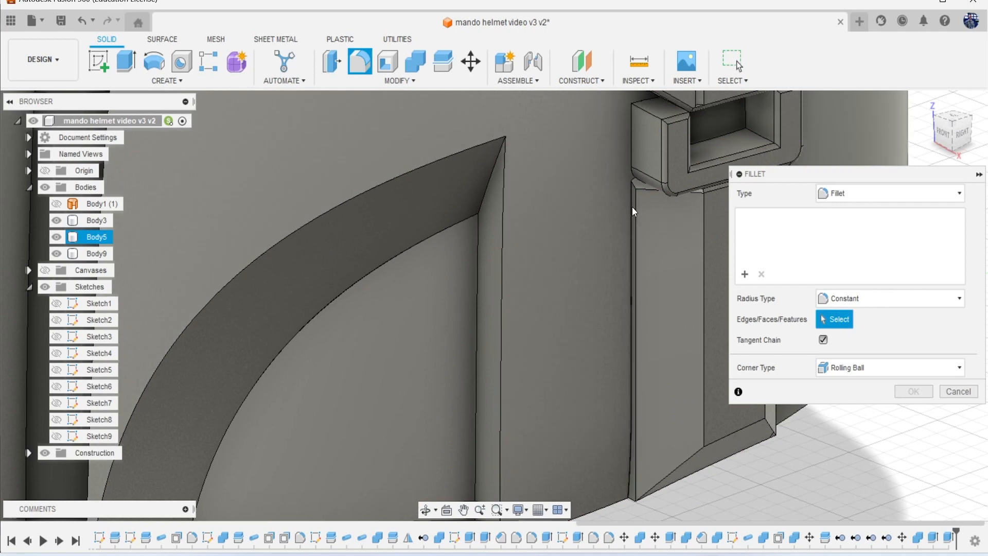
click(632, 206)
text(1)
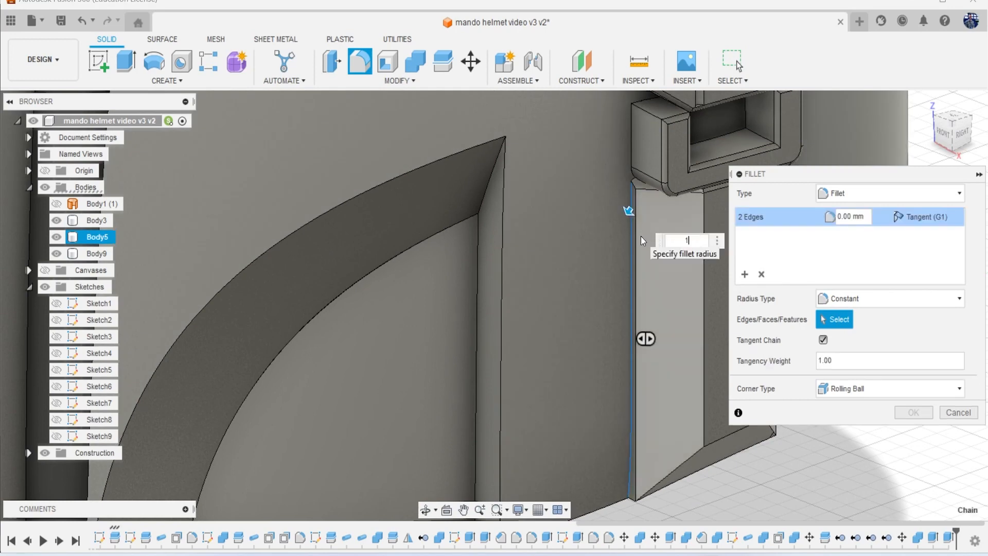
- Try to extend the 1 mm fillet to the shell-side edges of the ear-piece's middle block, and abandon the fillet
middle_drag(633, 212, 593, 328)
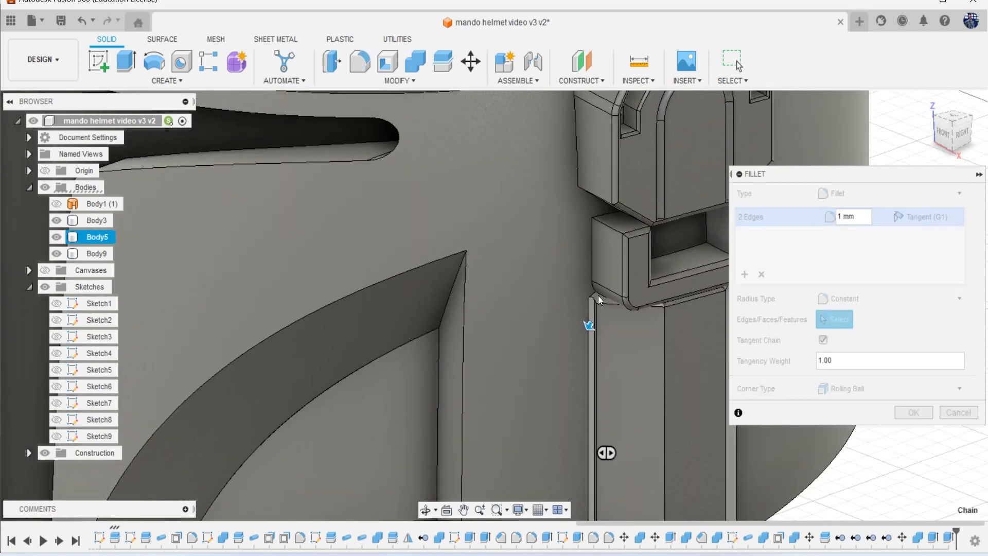
scroll(610, 290, up, 6)
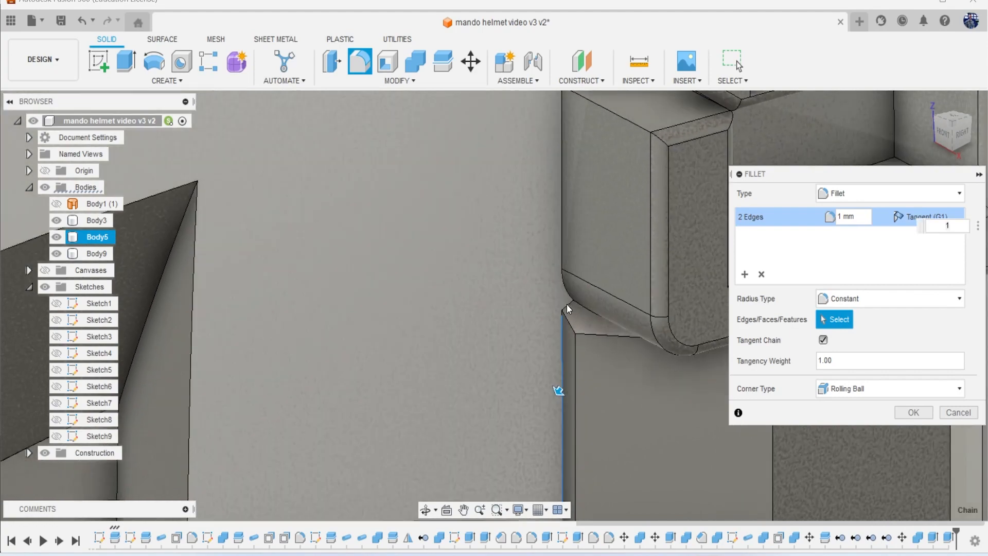
click(546, 288)
click(569, 303)
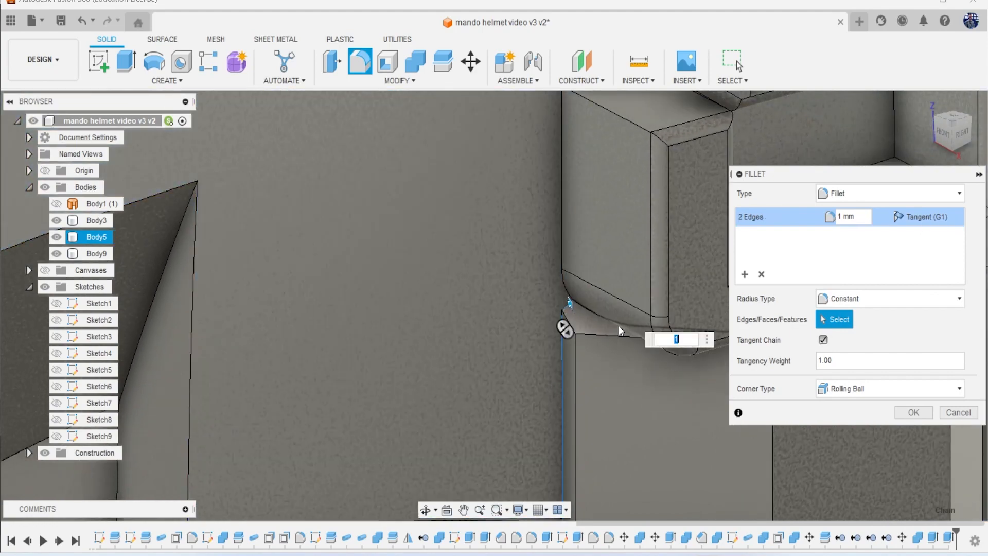
click(566, 289)
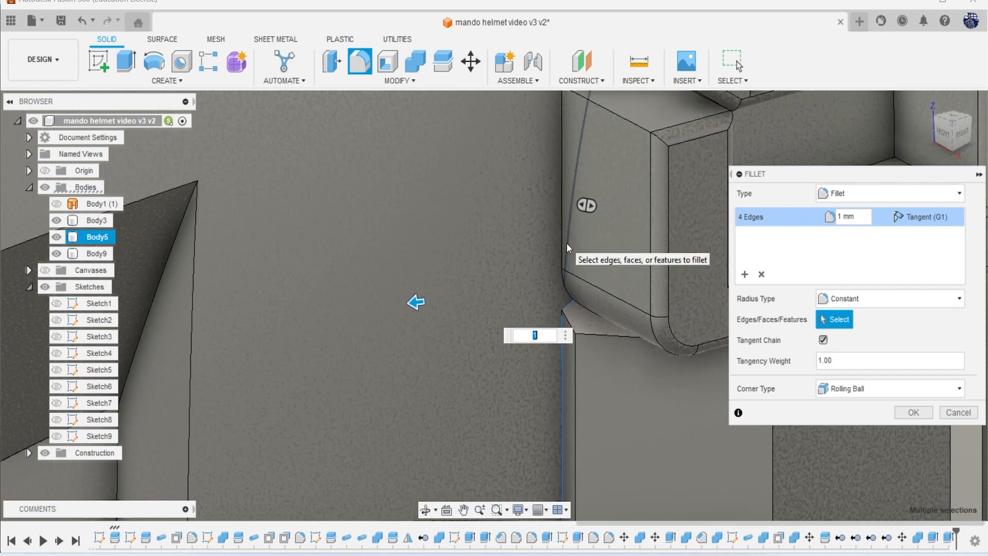
click(575, 246)
scroll(576, 217, up, 2)
click(558, 214)
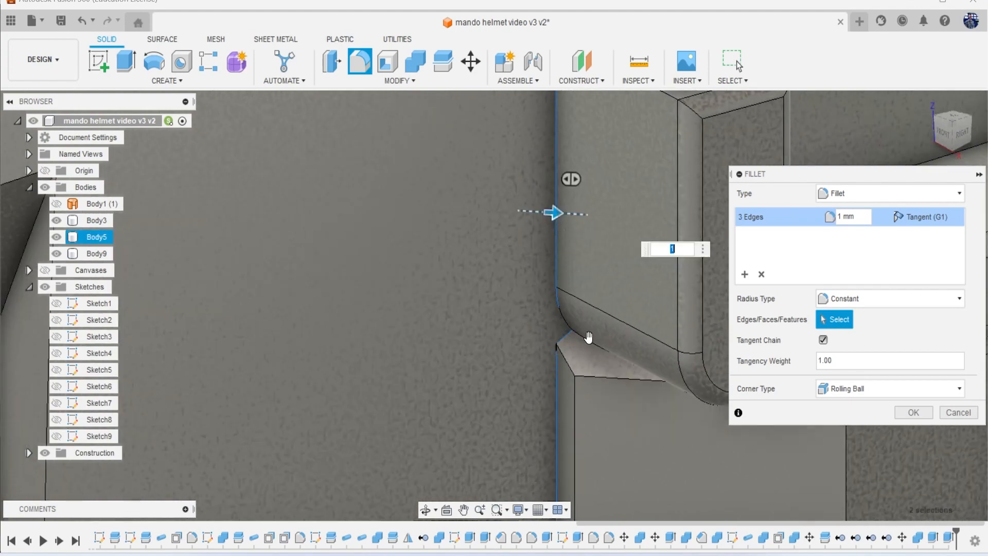
scroll(567, 317, down, 2)
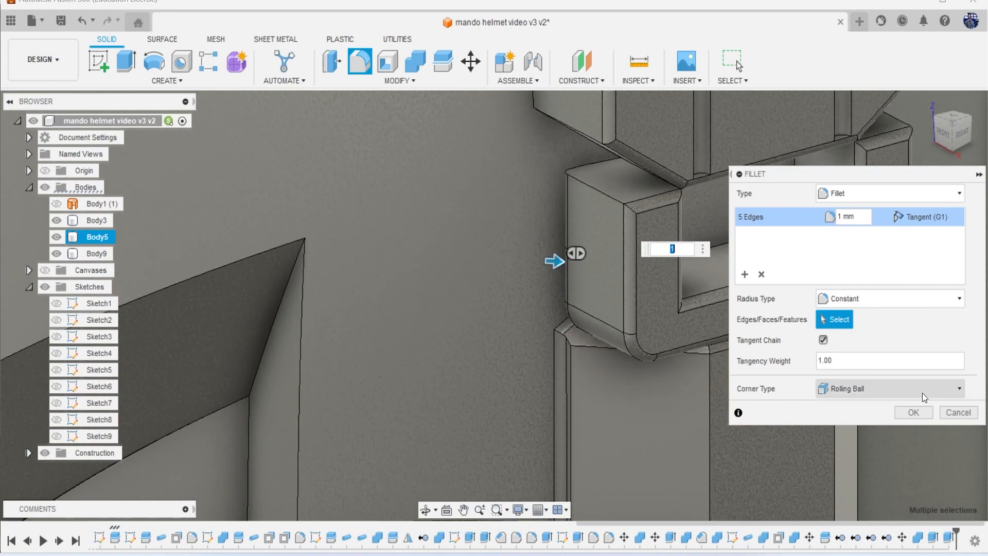
click(944, 414)
- Extrude the narrow leftover face on the front shell side of the ear-piece's middle block 0.579 mm into the helmet shell using Join
scroll(623, 242, down, 2)
middle_drag(596, 203, 583, 248)
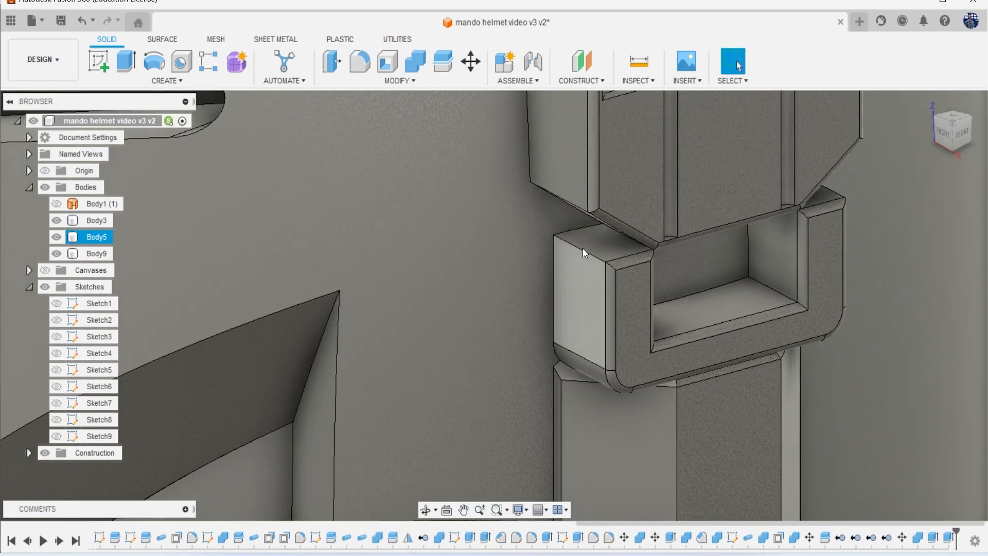
scroll(557, 231, up, 4)
scroll(557, 230, up, 3)
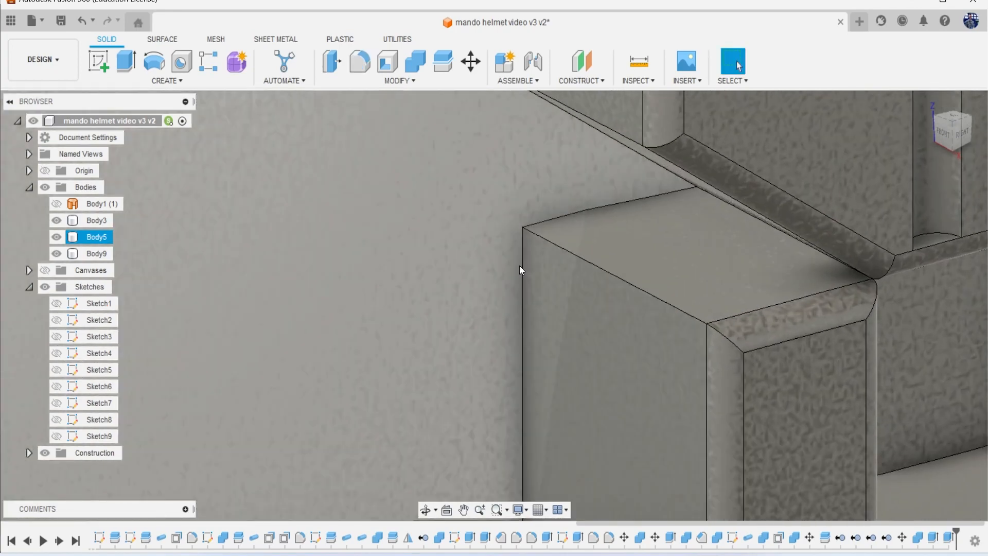
scroll(520, 265, up, 2)
scroll(522, 248, down, 3)
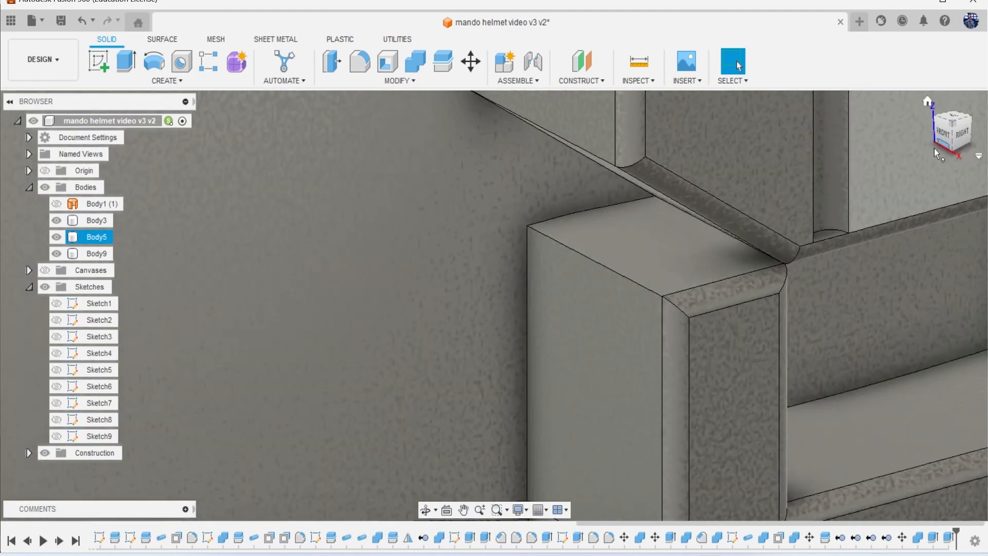
drag(956, 138, 987, 141)
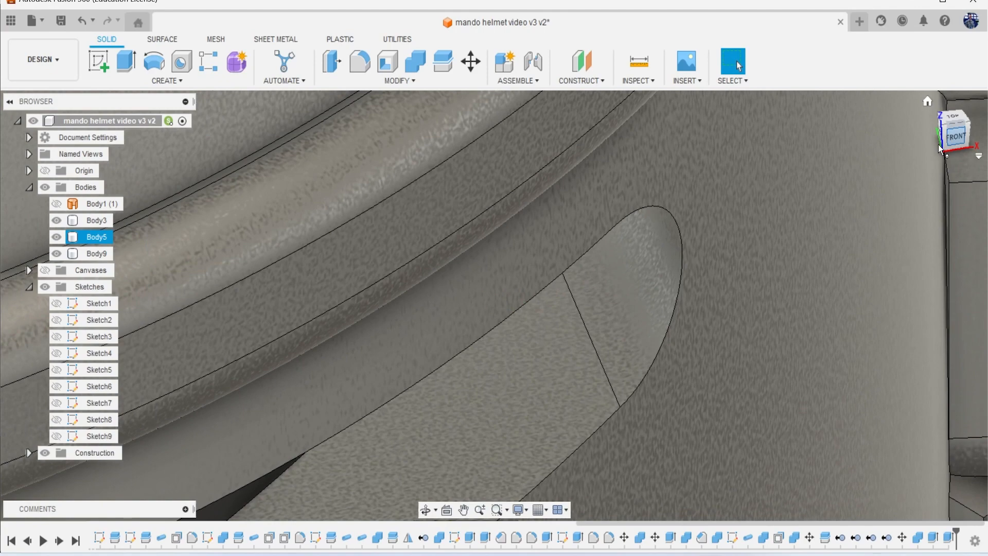
middle_drag(807, 253, 764, 253)
scroll(884, 189, up, 5)
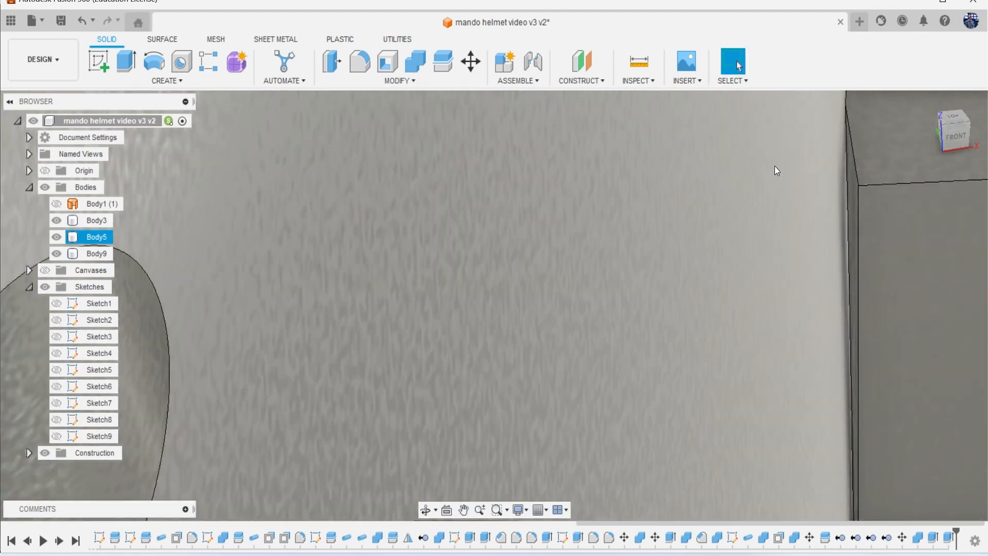
key(e)
drag(873, 166, 940, 279)
click(852, 227)
scroll(844, 240, down, 2)
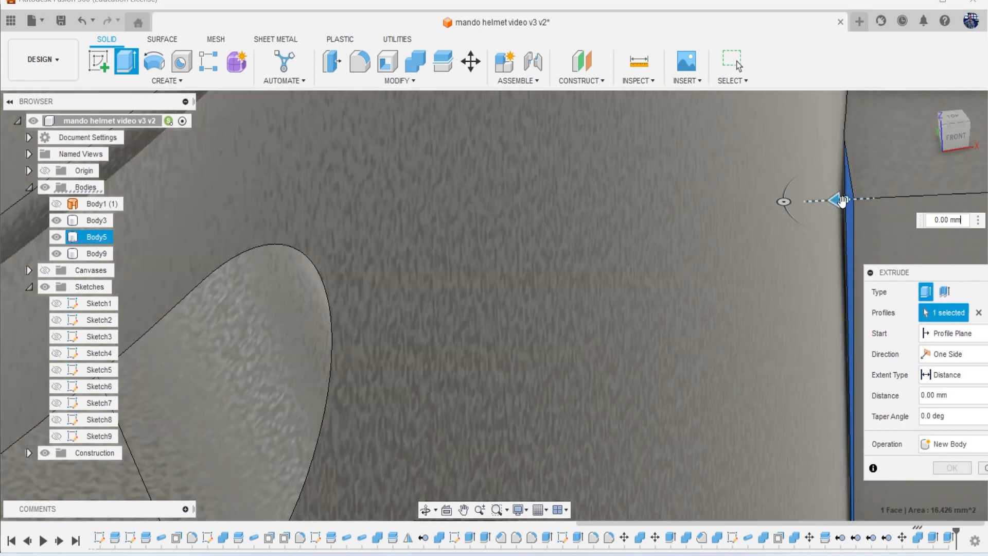
drag(836, 201, 814, 201)
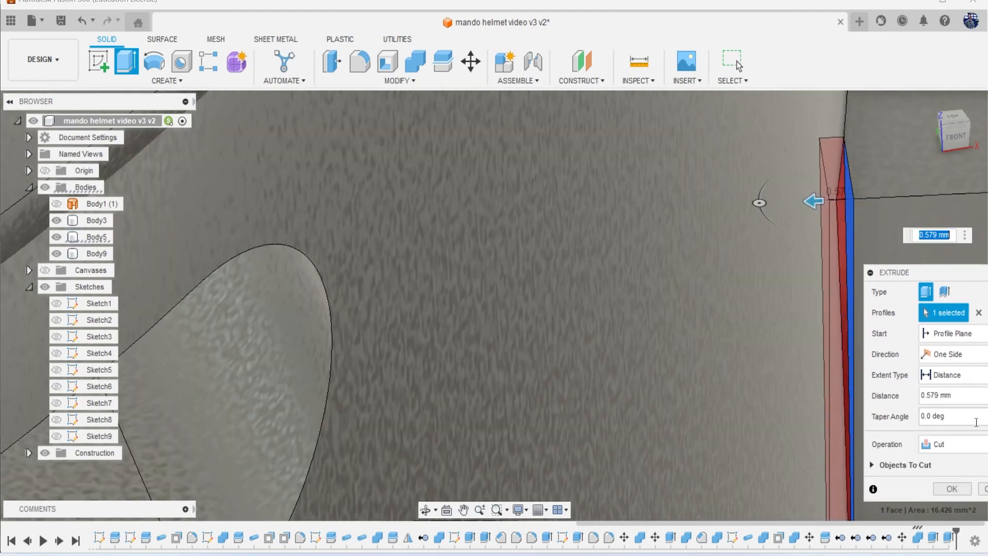
click(955, 445)
click(948, 458)
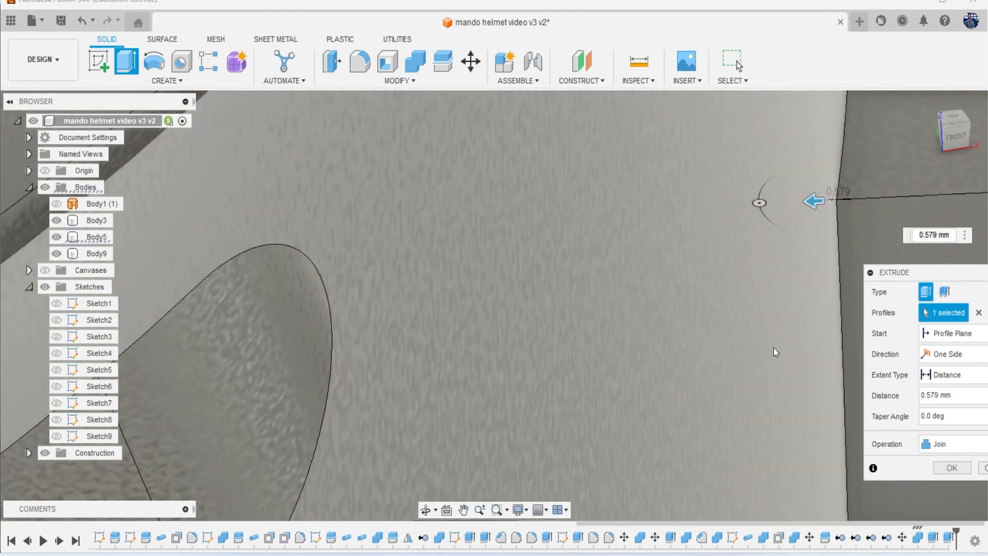
click(952, 468)
- Start a 1 mm fillet on the front edge where the ear-piece's lower strip meets the helmet shell
scroll(774, 301, down, 6)
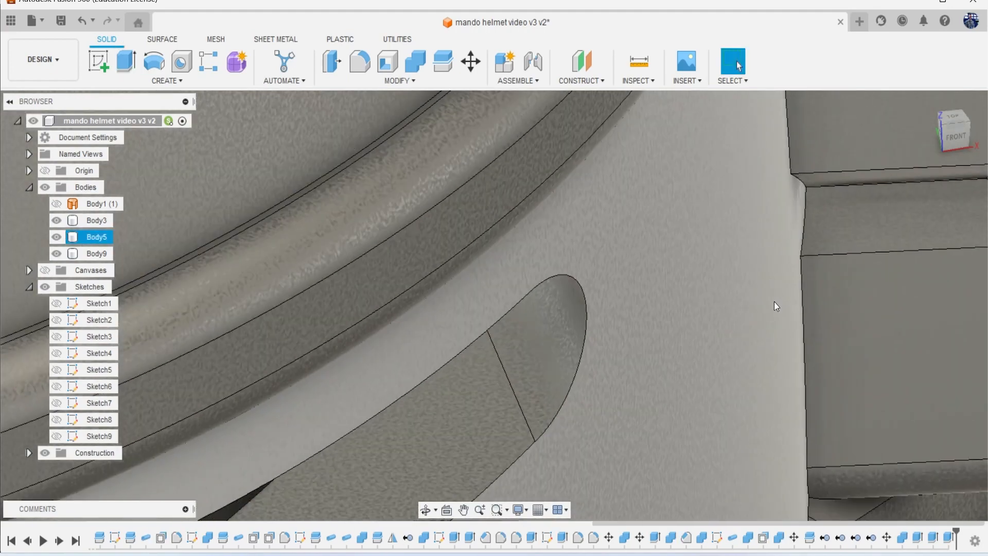
middle_drag(774, 302, 681, 223)
scroll(781, 258, down, 2)
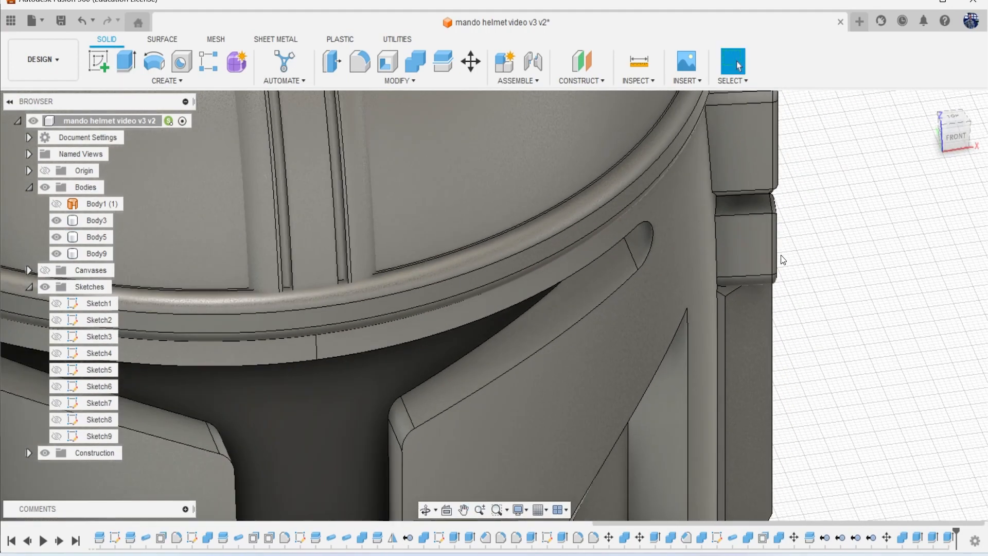
middle_drag(781, 258, 672, 223)
click(433, 122)
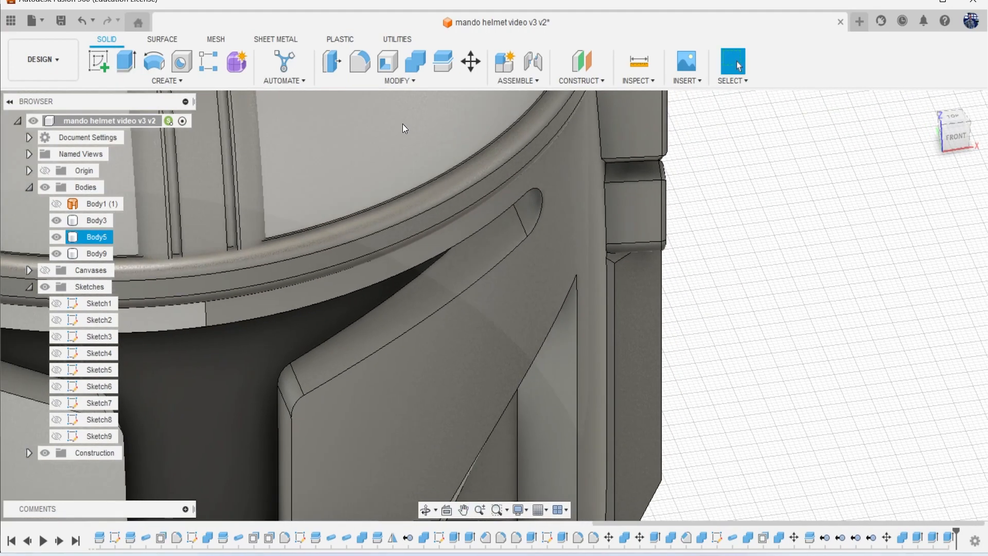
key(f)
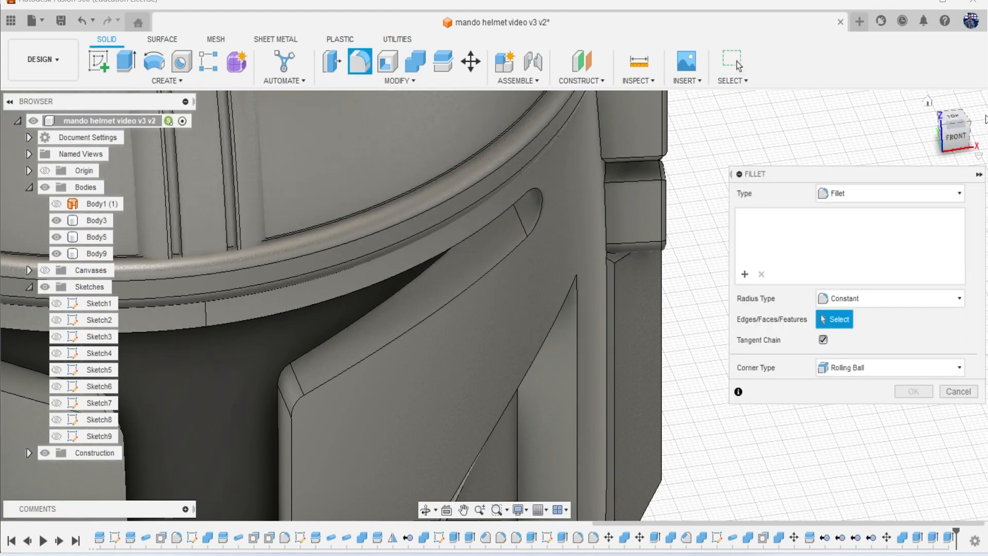
middle_drag(614, 390, 526, 186)
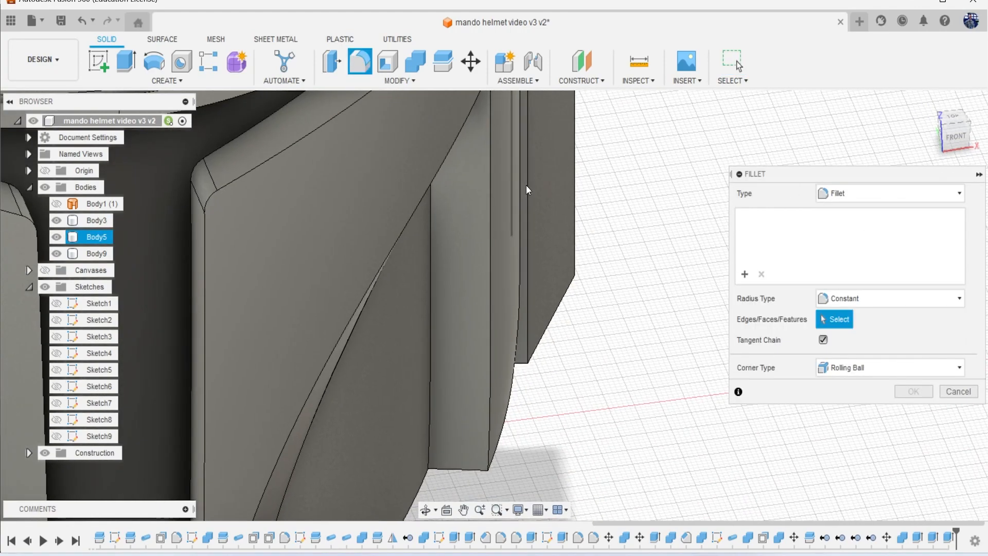
click(949, 136)
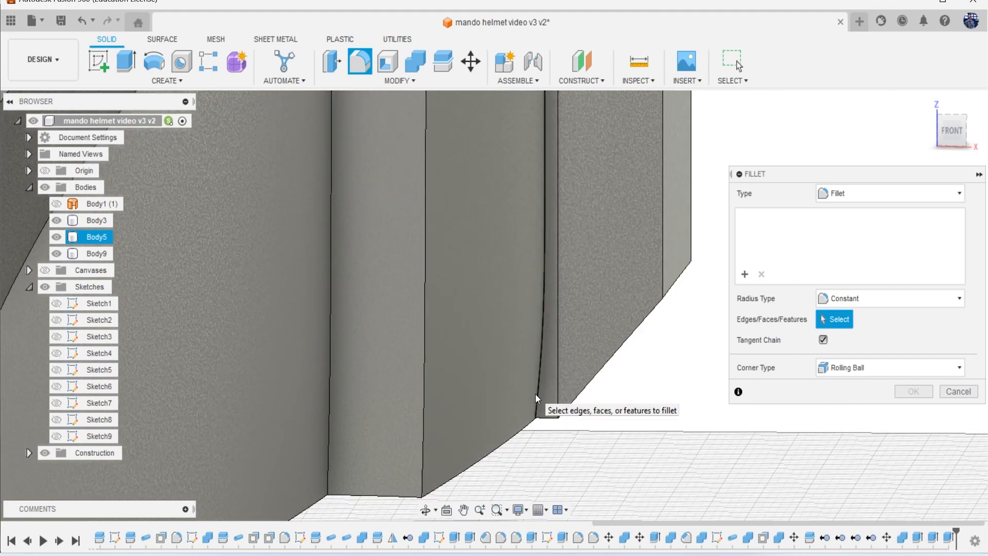
click(542, 237)
middle_drag(591, 171, 539, 453)
scroll(537, 173, up, 5)
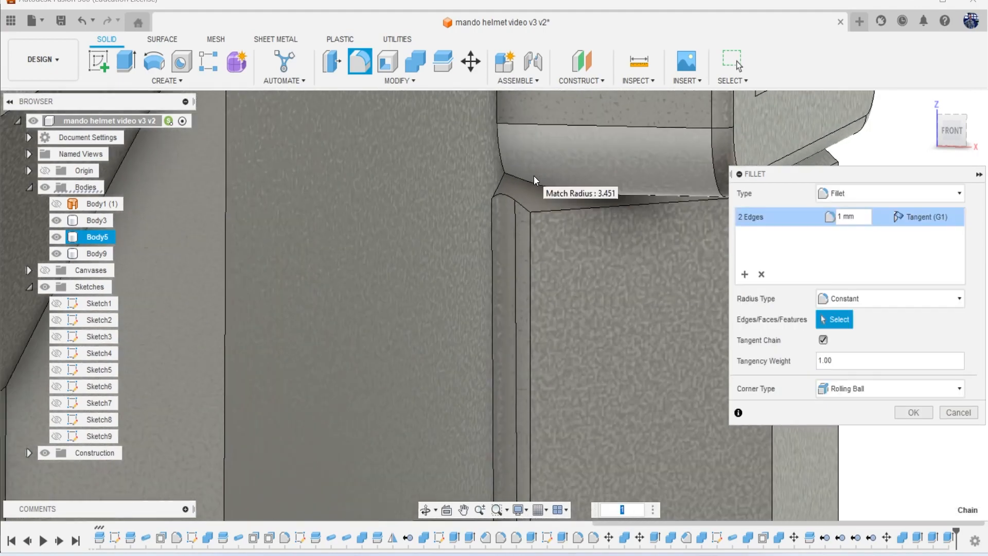
scroll(533, 175, up, 2)
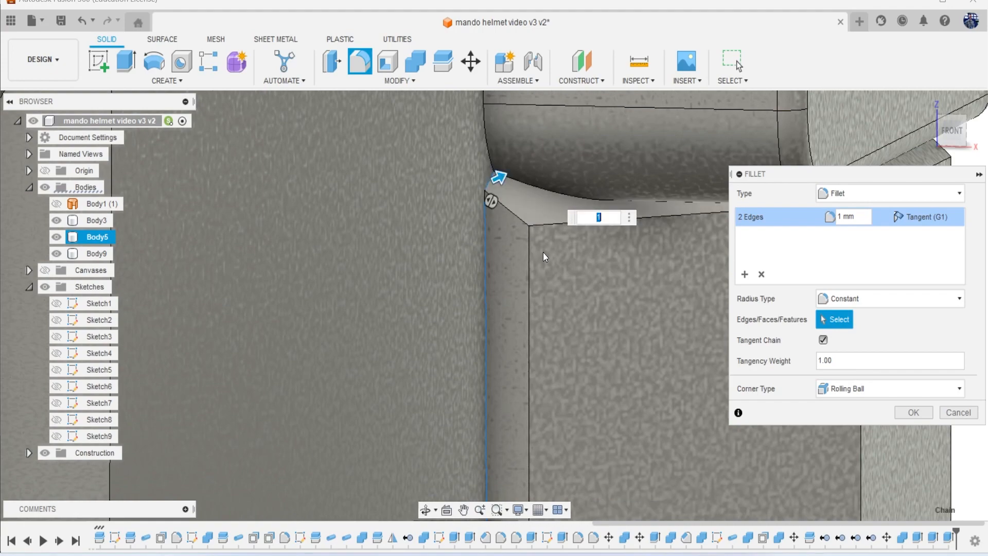
- Extend the 1 mm fillet to the front shell-side edges of the ear-piece's middle block
click(489, 132)
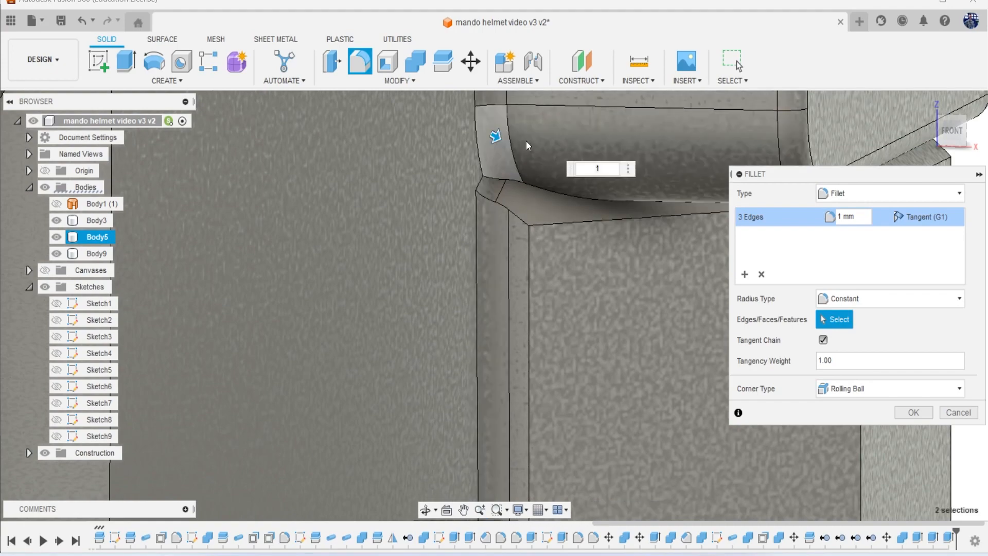
click(526, 140)
scroll(507, 144, down, 5)
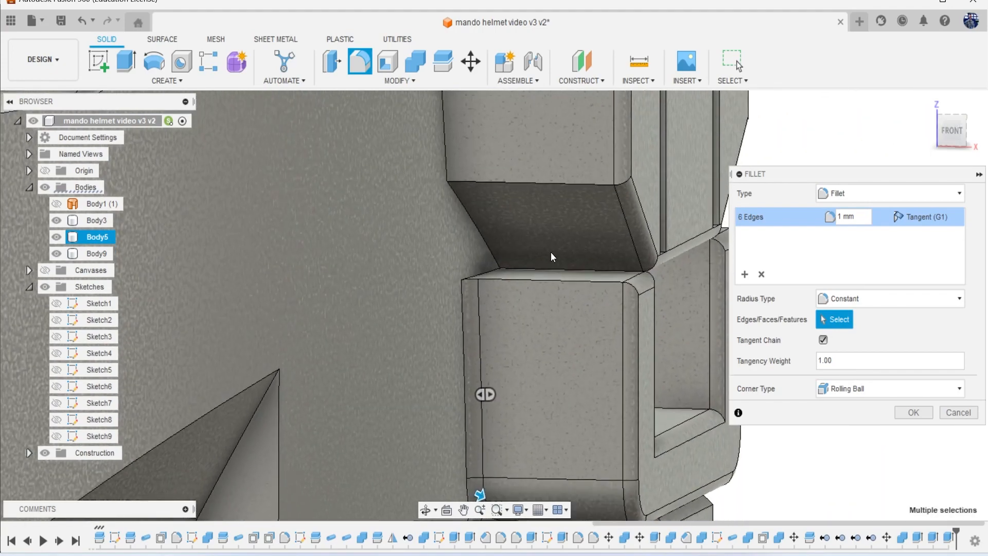
- Try to add the middle block's short upper edge, or the sloped edge above it, to the 1 mm fillet
scroll(530, 259, up, 2)
click(470, 279)
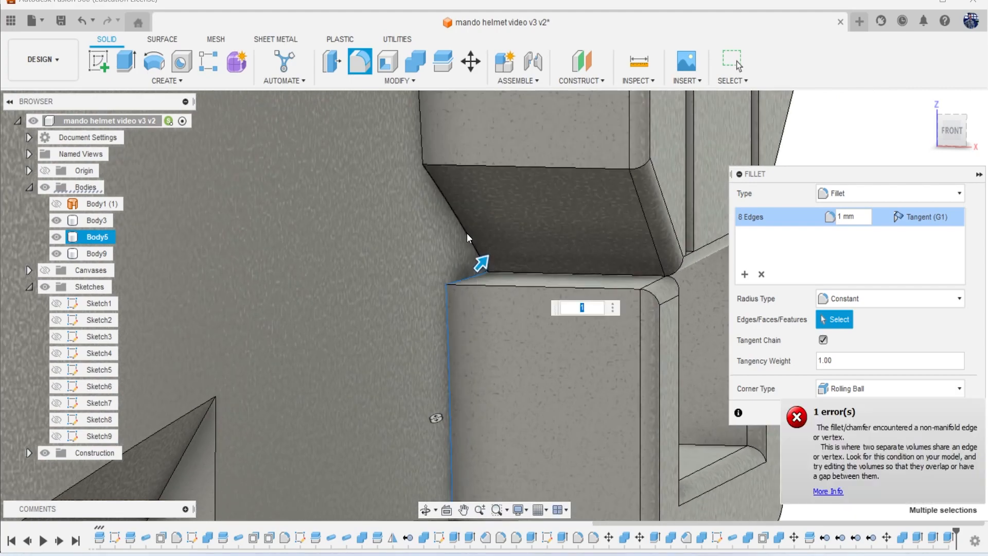
click(468, 277)
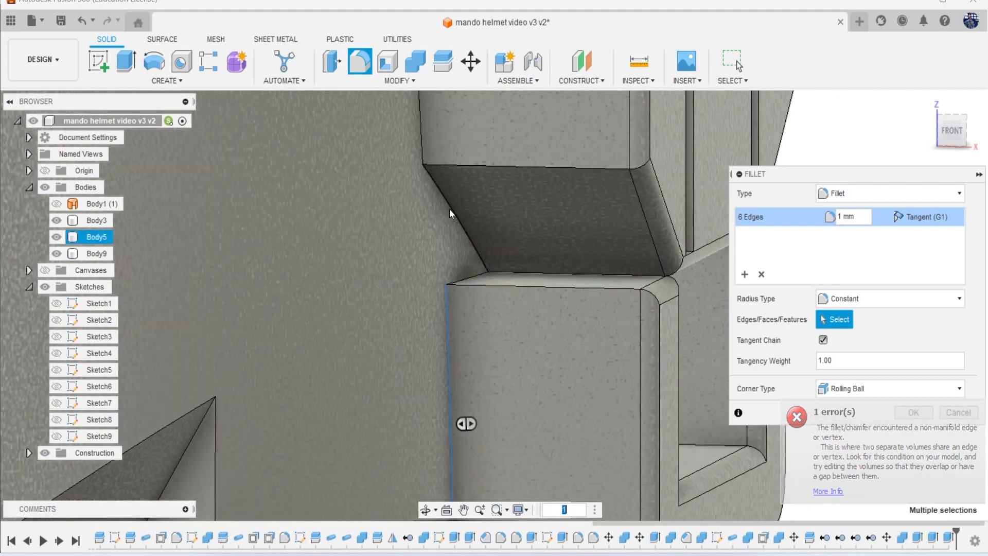
click(449, 209)
click(474, 248)
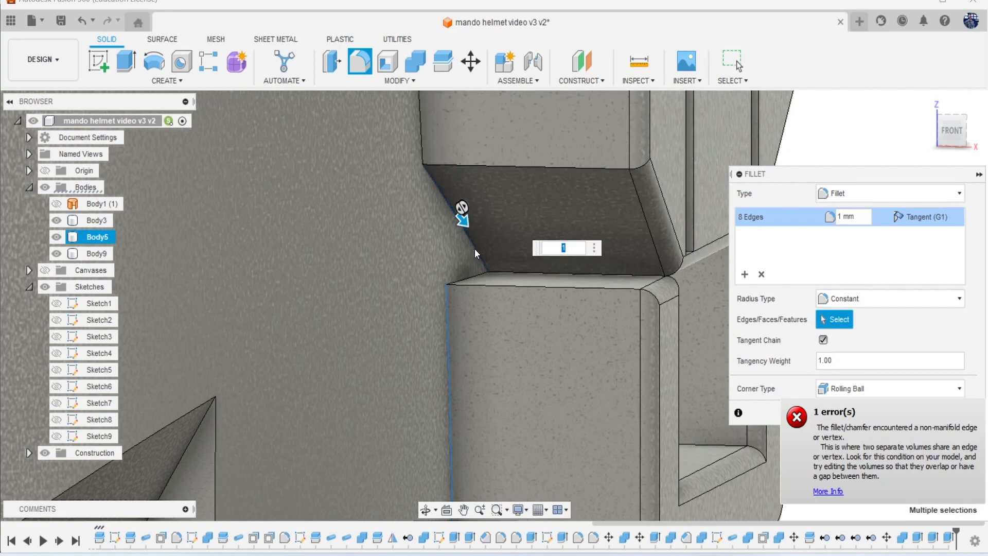
scroll(488, 220, down, 3)
scroll(459, 239, up, 3)
click(450, 242)
- Add the shell-side edge of the ear-piece's upper block to the 1 mm fillet from the rear side
middle_drag(500, 245, 458, 420)
scroll(467, 309, down, 3)
scroll(468, 305, down, 1)
middle_drag(470, 307, 413, 172)
middle_drag(519, 294, 472, 156)
drag(946, 144, 931, 147)
middle_drag(644, 142, 474, 282)
scroll(609, 301, up, 5)
click(548, 313)
middle_drag(572, 357, 580, 258)
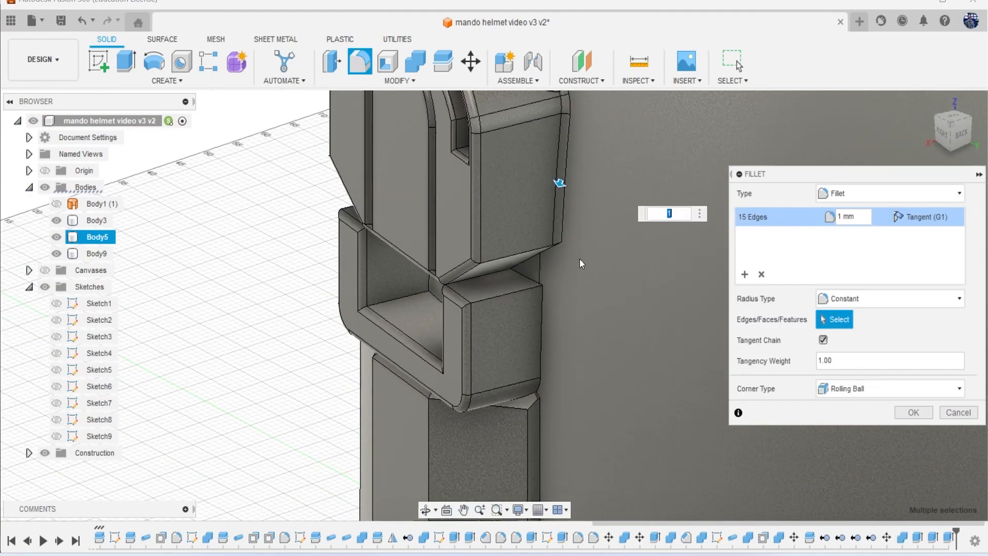
- Try the rear sloped edge under the upper block and add the middle block's rear shell-side edges to the 1 mm fillet
scroll(617, 258, up, 3)
shift+middle_drag(550, 115, 551, 159)
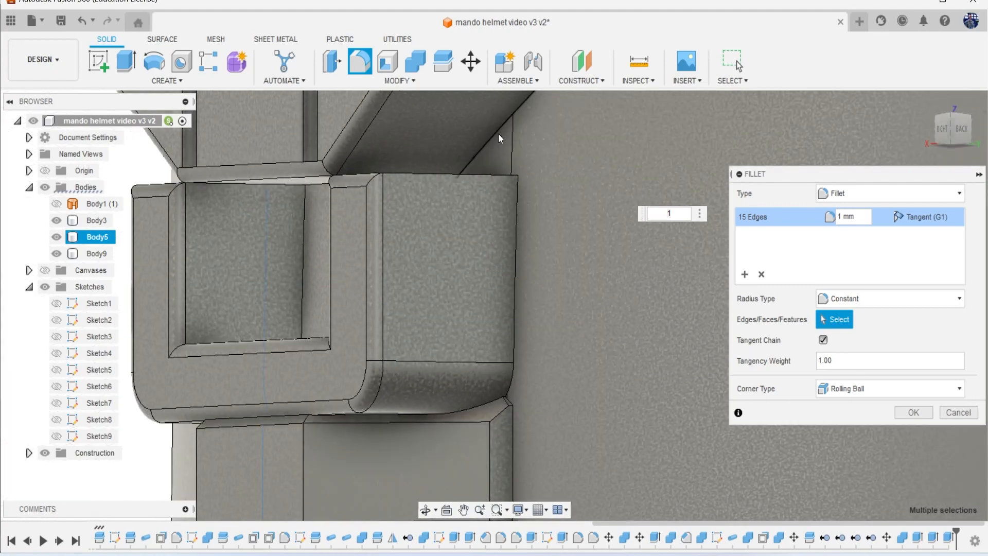
click(498, 133)
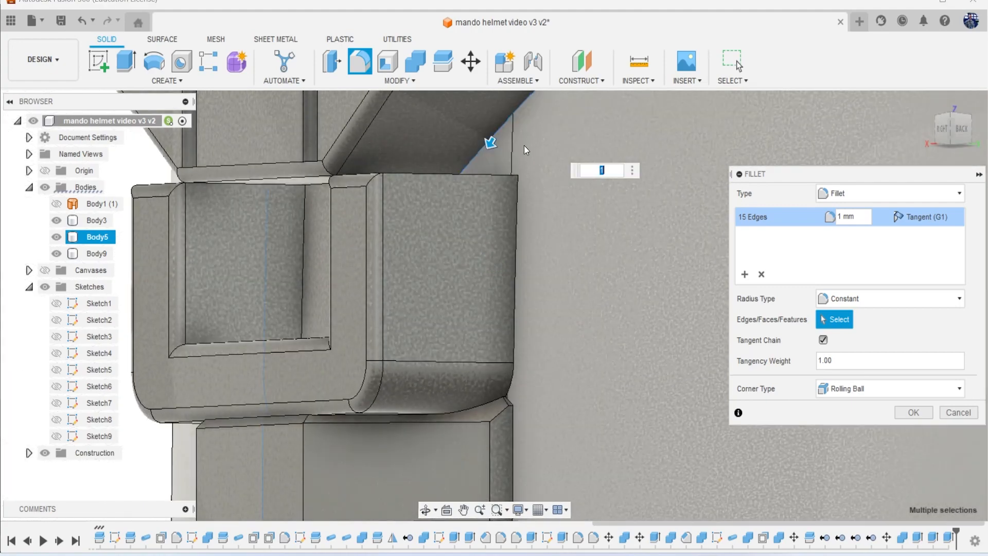
click(517, 205)
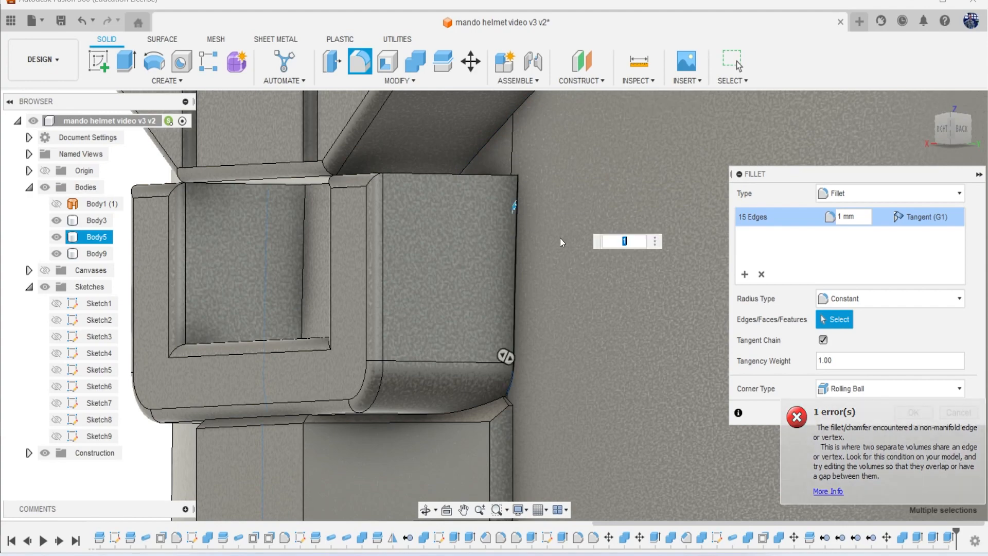
- Add the lower strip's rear shell-side edge and the short corner edge above it to the 1 mm fillet, and apply it
scroll(554, 225, down, 3)
middle_drag(566, 315, 536, 159)
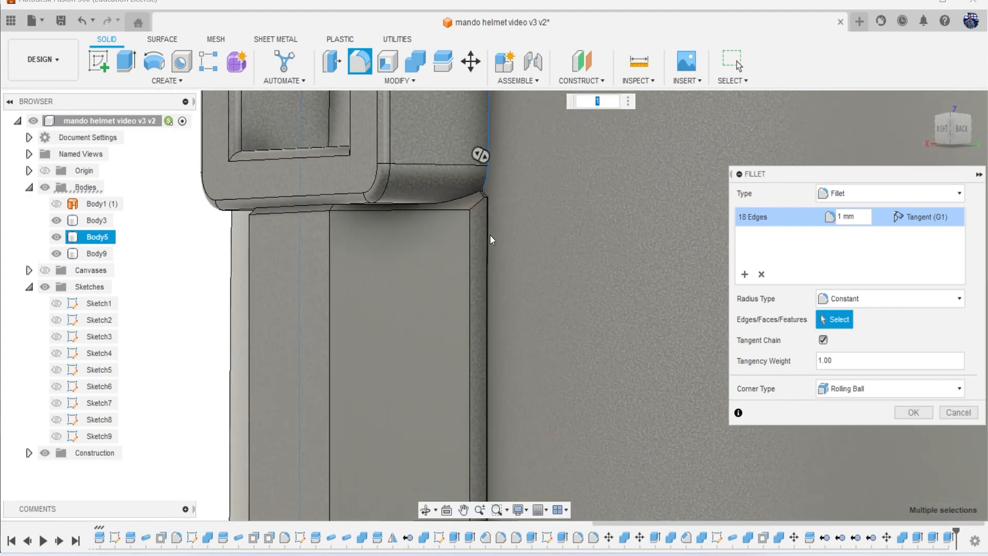
click(490, 235)
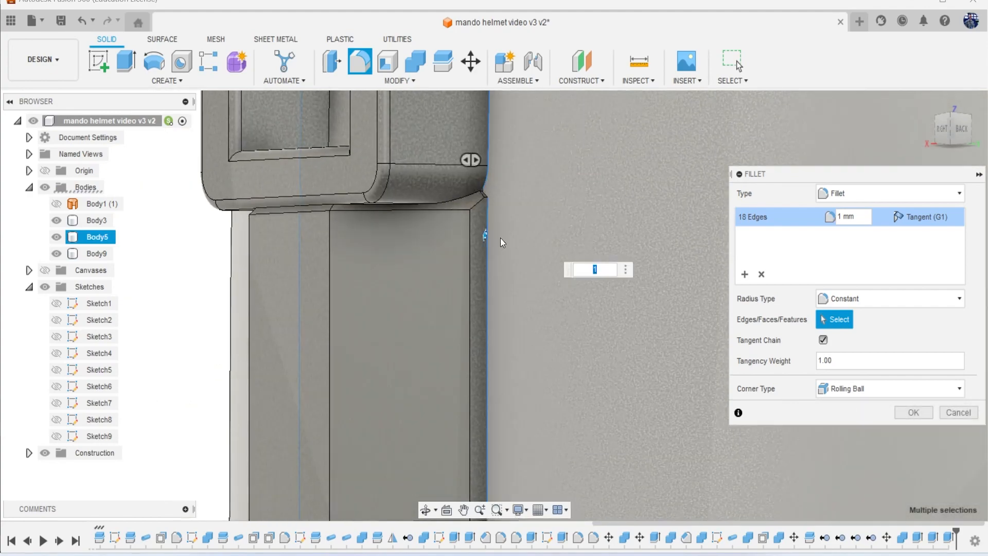
scroll(494, 214, up, 5)
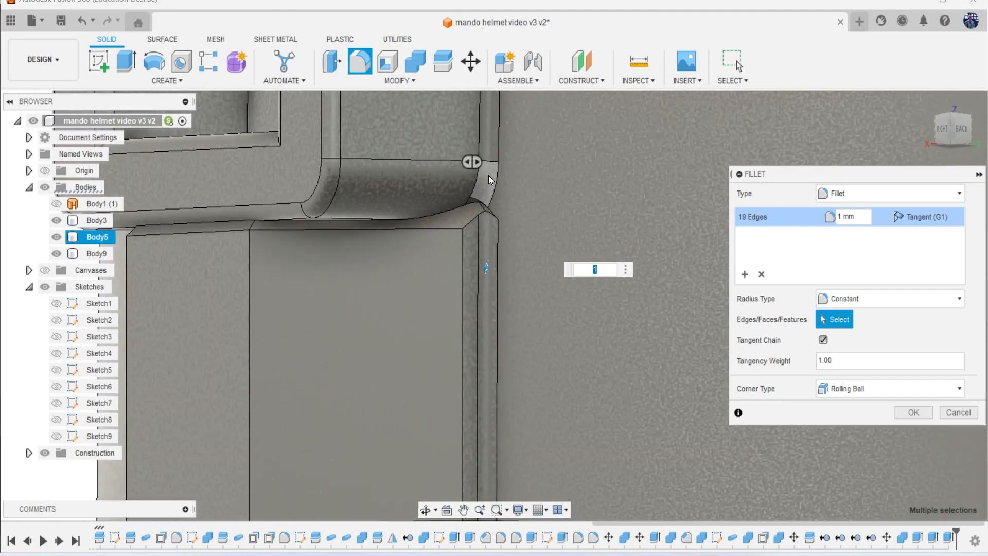
scroll(501, 191, up, 3)
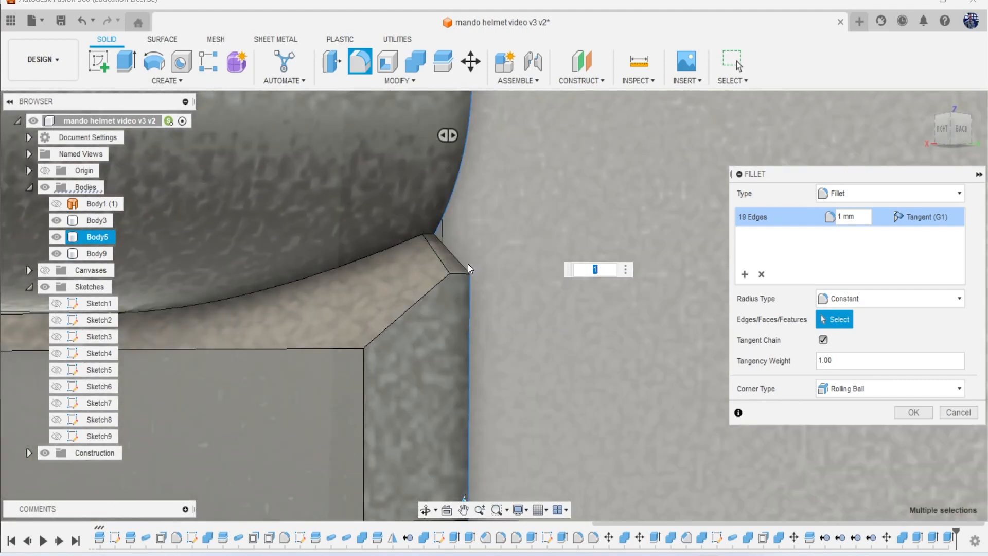
click(493, 243)
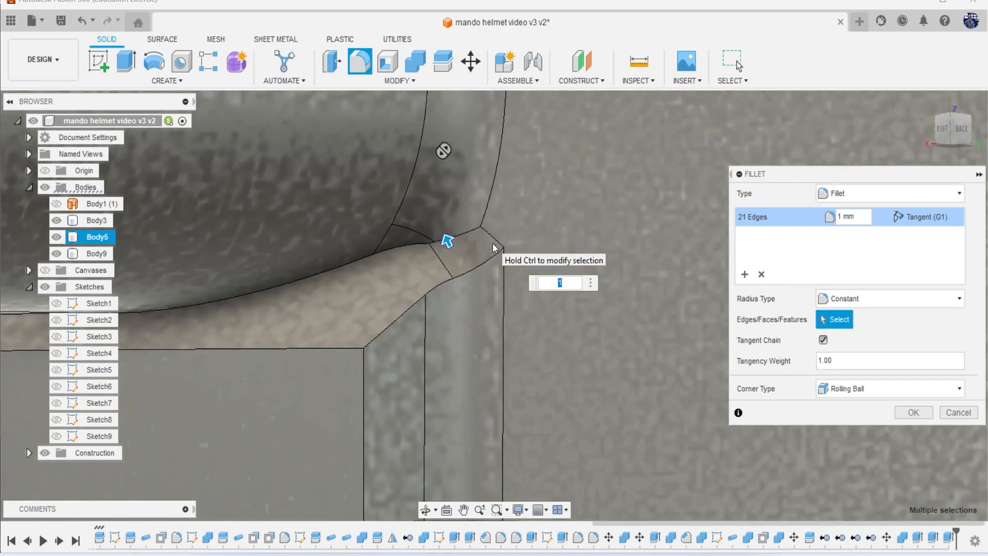
scroll(500, 289, down, 5)
middle_drag(514, 369, 551, 219)
scroll(558, 206, down, 6)
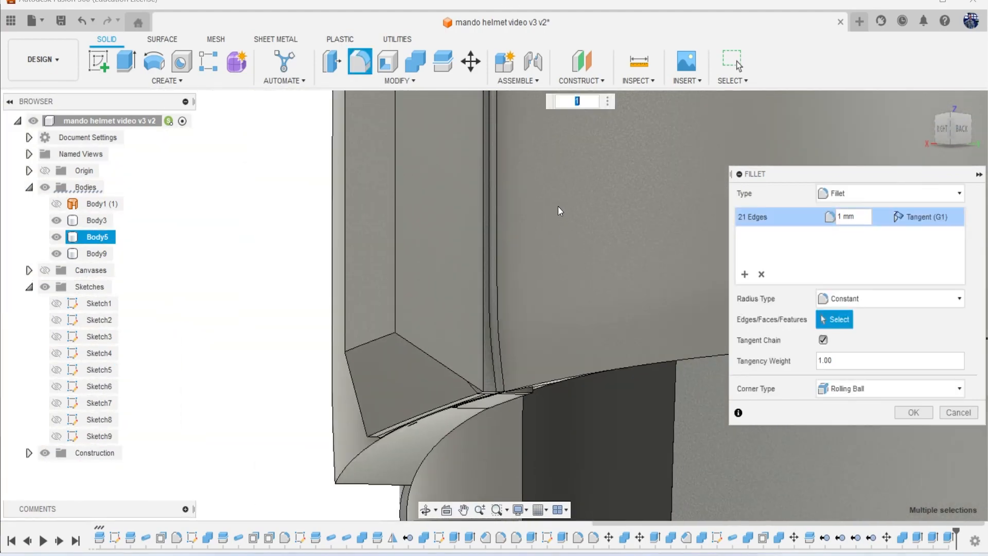
middle_drag(561, 97, 561, 295)
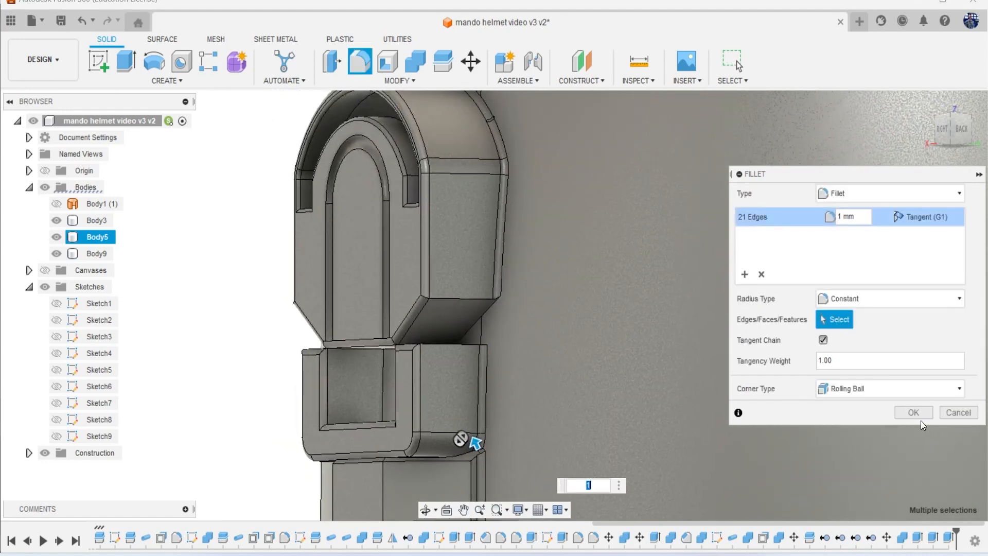
click(914, 413)
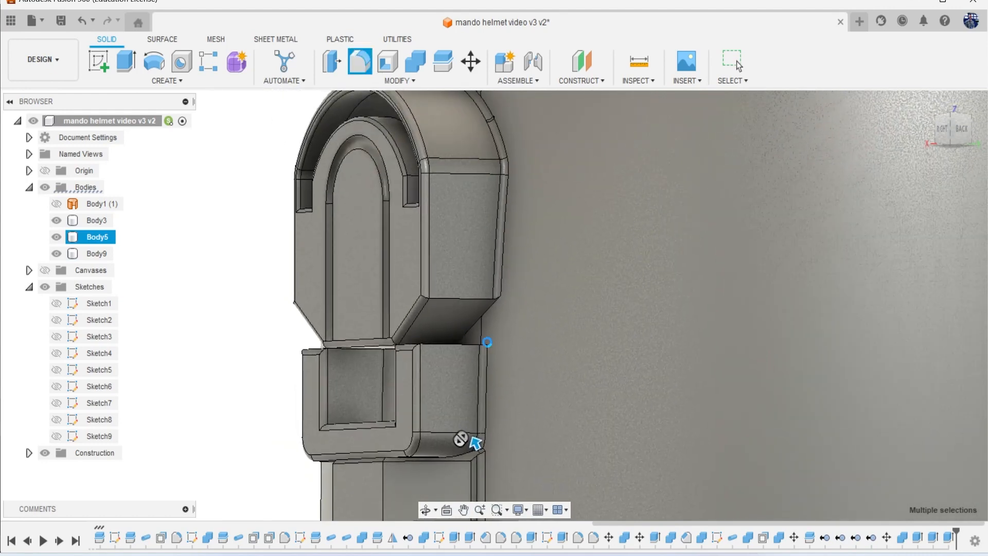
- Try a 0.1 mm fillet on the rear sloped edge under the ear-piece's upper block
scroll(487, 329, up, 5)
key(f)
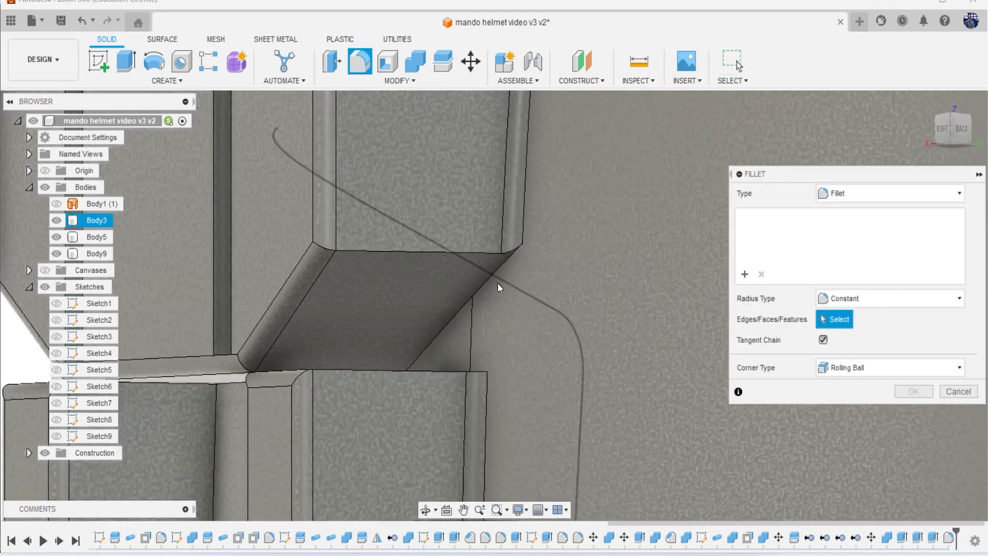
click(494, 276)
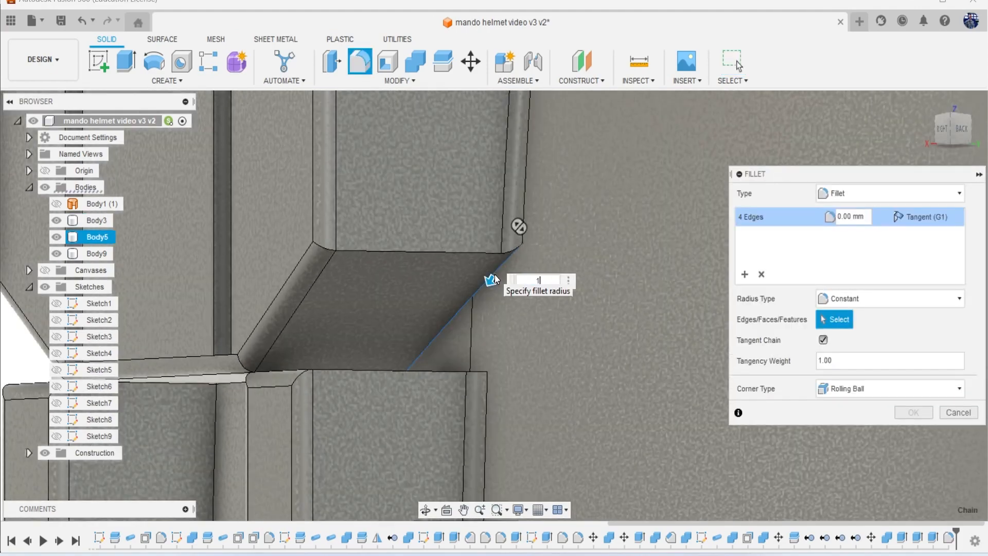
text(1)
key(BackSpace)
text(.1)
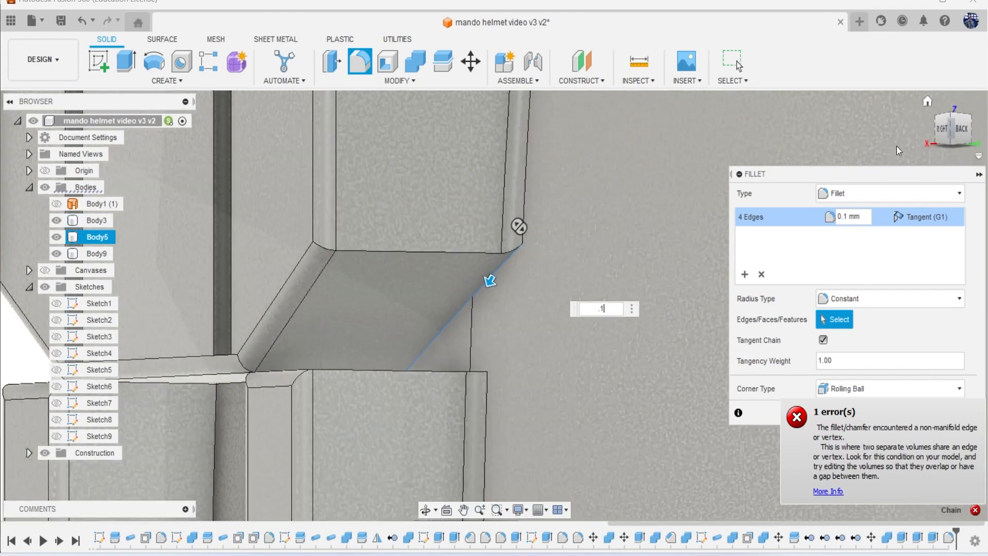
drag(910, 174, 837, 131)
click(886, 370)
scroll(634, 320, down, 5)
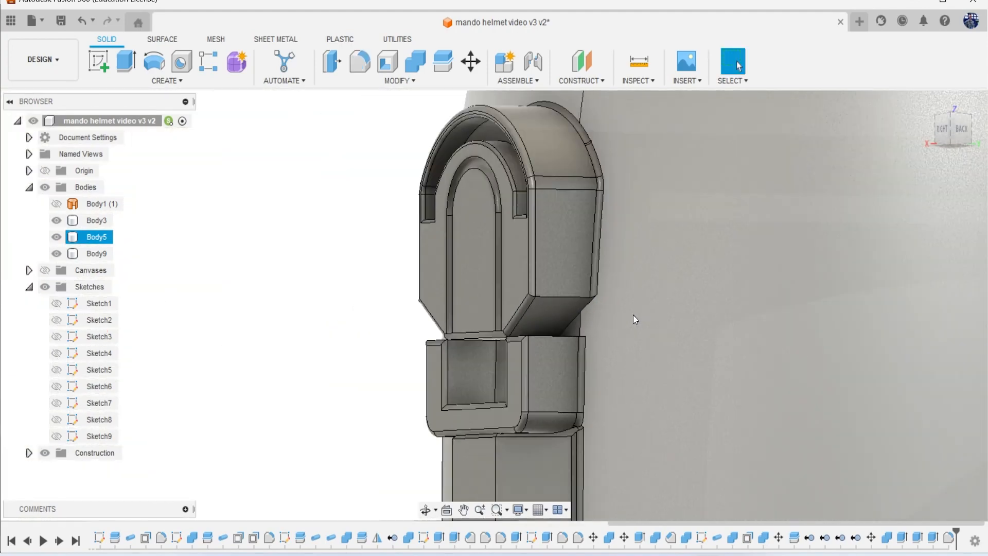
- Delete the leftover narrow face and the rectangular face on the shell's bottom rim beside the ear-piece strip
middle_drag(851, 159, 702, 108)
scroll(776, 183, down, 3)
mouse_move(959, 128)
mouse_down()
mouse_move(981, 143)
mouse_move(978, 116)
mouse_up()
shift+middle_drag(507, 458, 518, 348)
scroll(518, 314, up, 4)
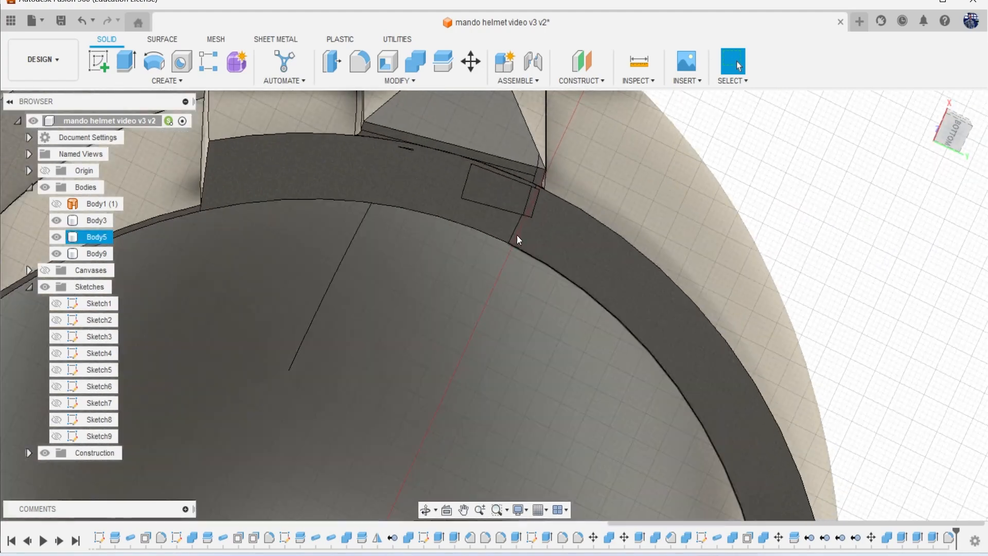
key(Escape)
scroll(510, 195, up, 2)
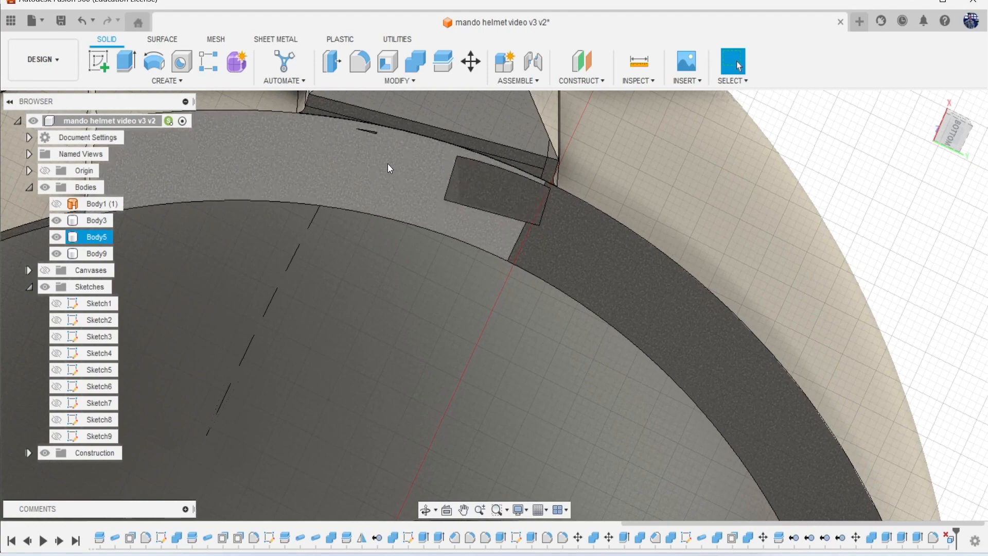
middle_drag(388, 164, 387, 225)
click(517, 255)
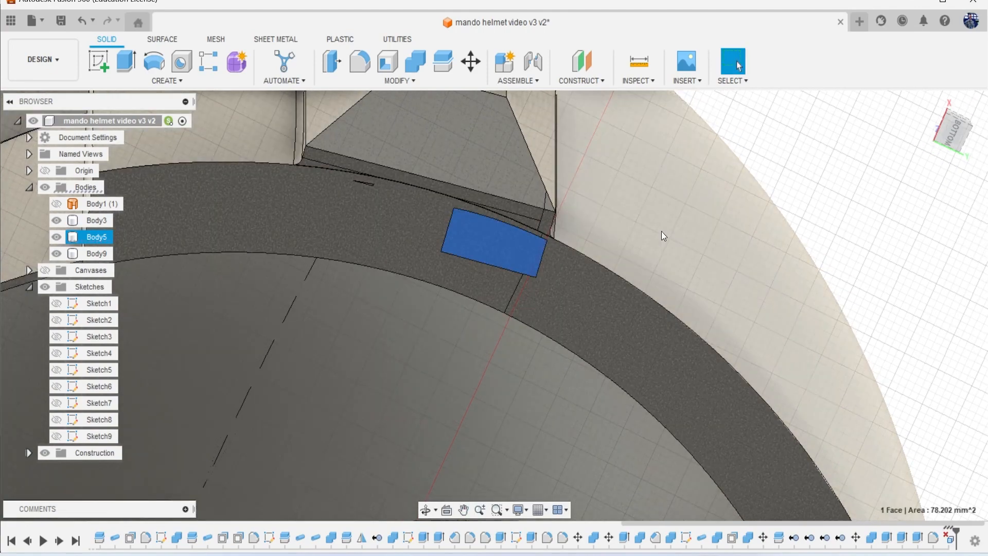
key(Escape)
middle_drag(428, 197, 442, 218)
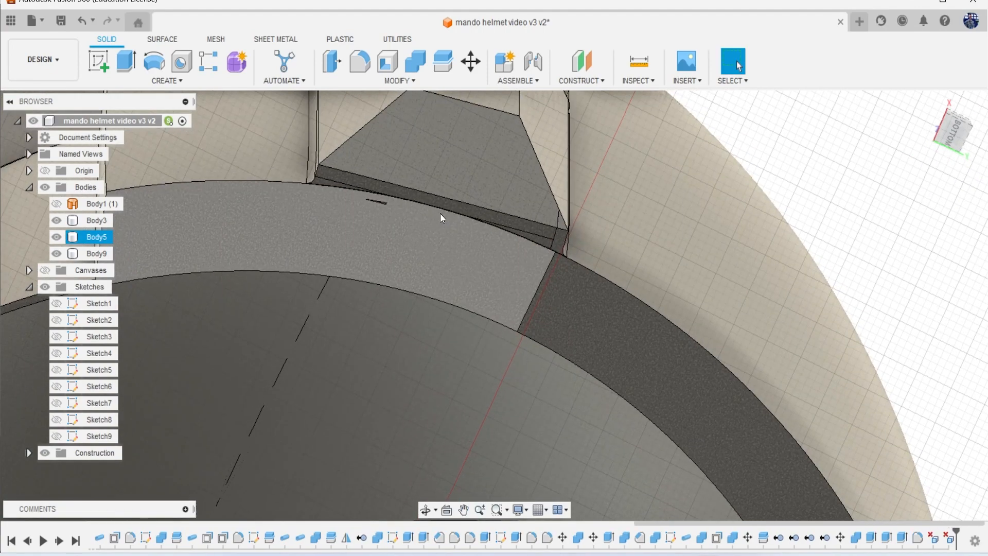
- Delete the thin sliver face on the shell's bottom rim near the ear-piece strip
scroll(440, 221, up, 2)
scroll(376, 215, up, 6)
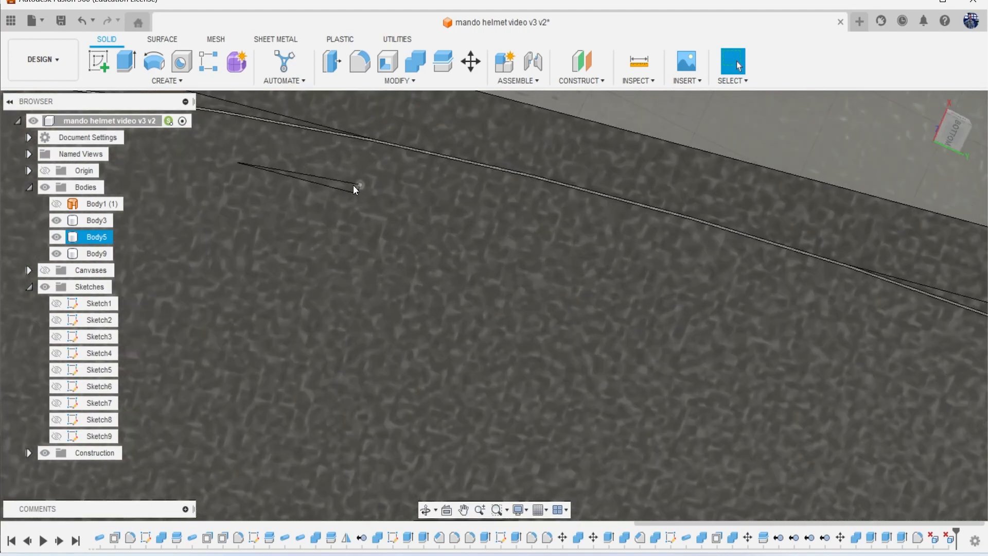
scroll(350, 189, up, 3)
click(352, 186)
key(Escape)
scroll(362, 161, down, 8)
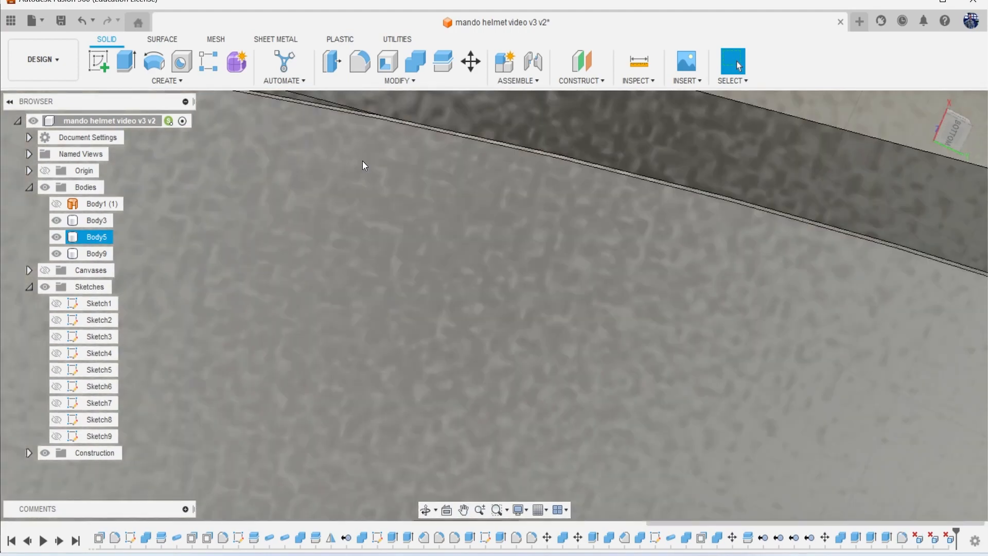
- View the helmet from the front and check which parts Body3 and Body5 are by toggling their visibility
scroll(362, 160, down, 10)
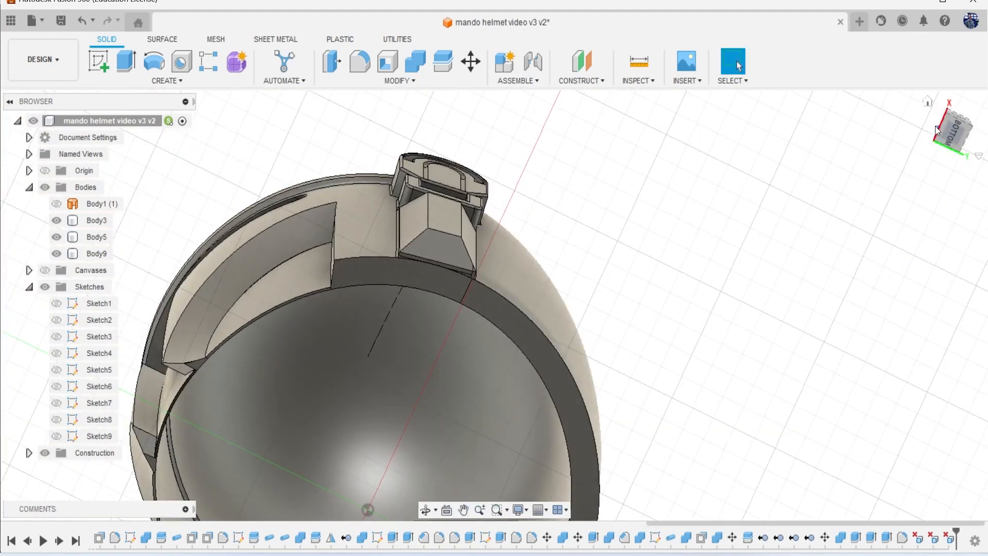
click(937, 131)
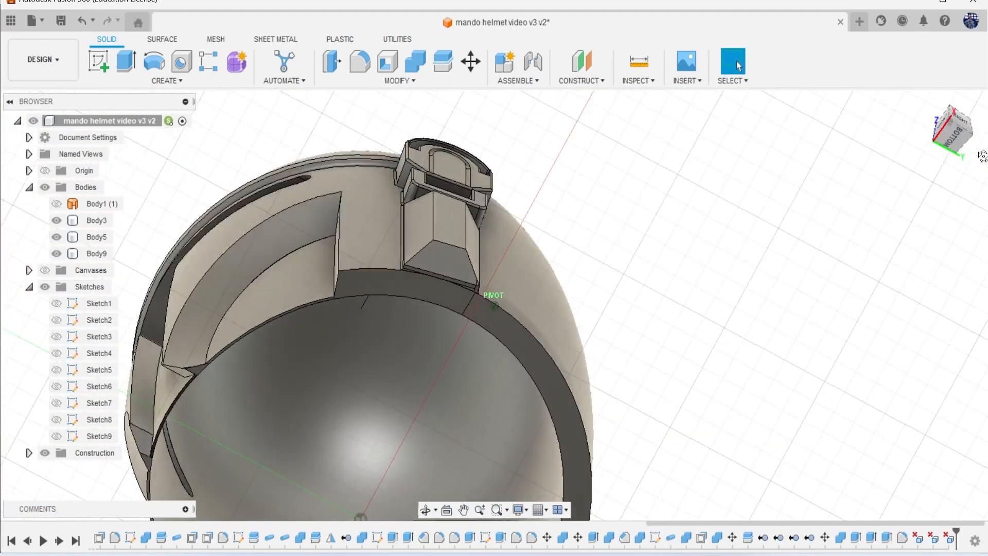
mouse_move(953, 130)
mouse_down()
mouse_move(975, 77)
mouse_move(953, 146)
mouse_up()
scroll(747, 224, down, 2)
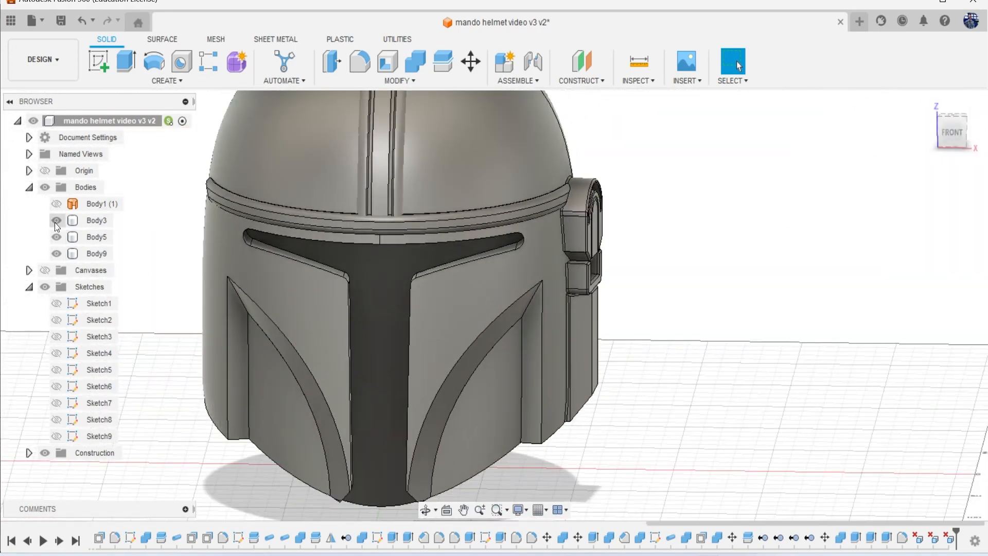
click(57, 221)
click(56, 221)
click(61, 237)
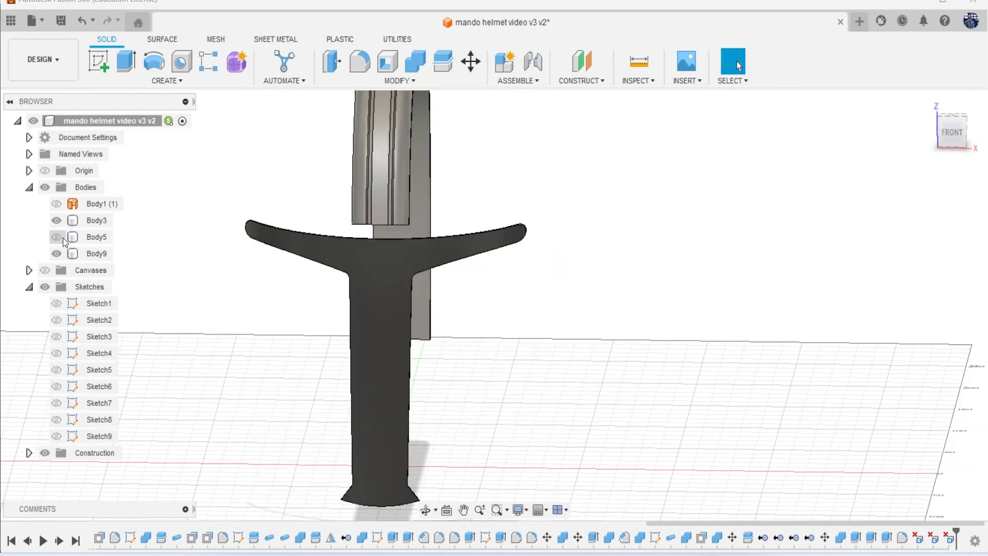
click(62, 237)
scroll(392, 272, down, 3)
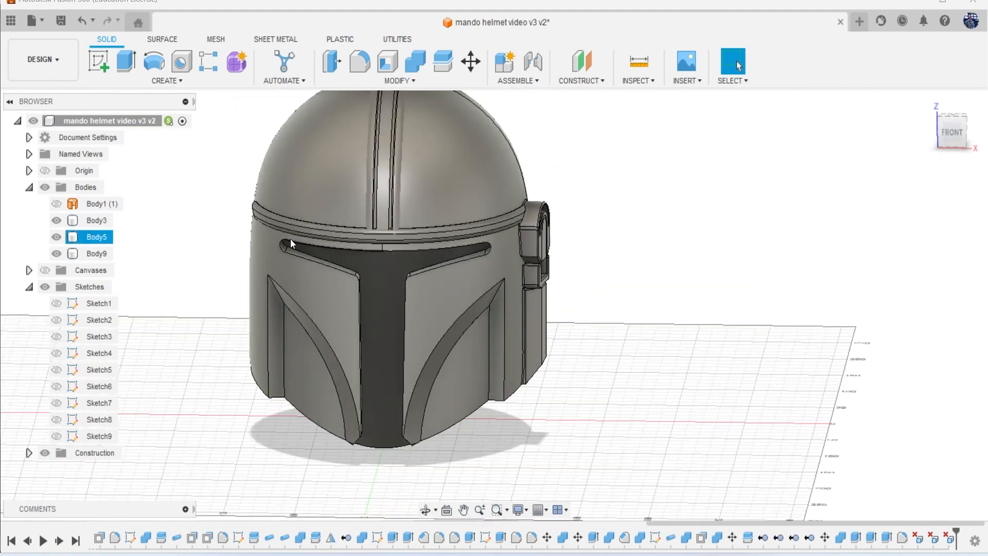
- Hide Body9, the crest along the centre of the dome
click(62, 254)
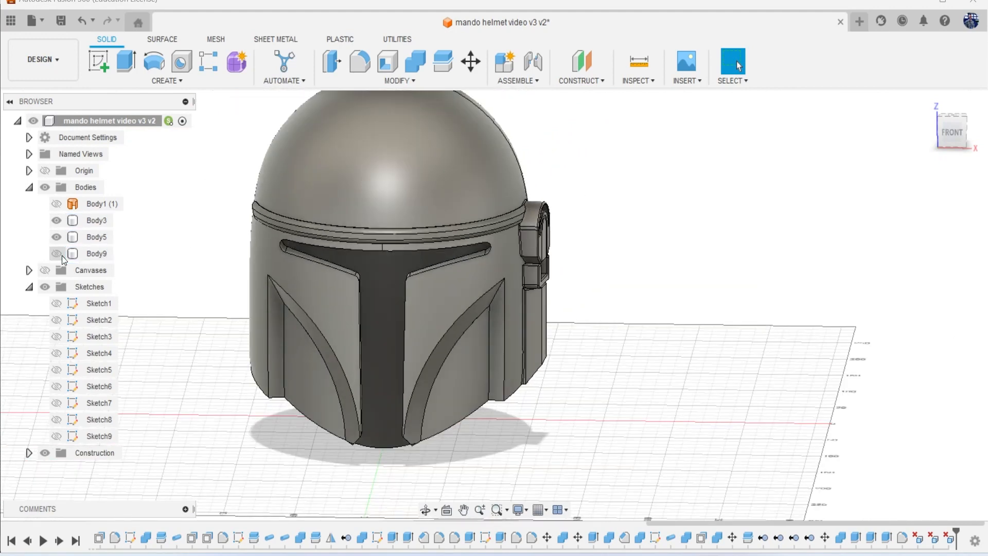
click(63, 259)
click(58, 253)
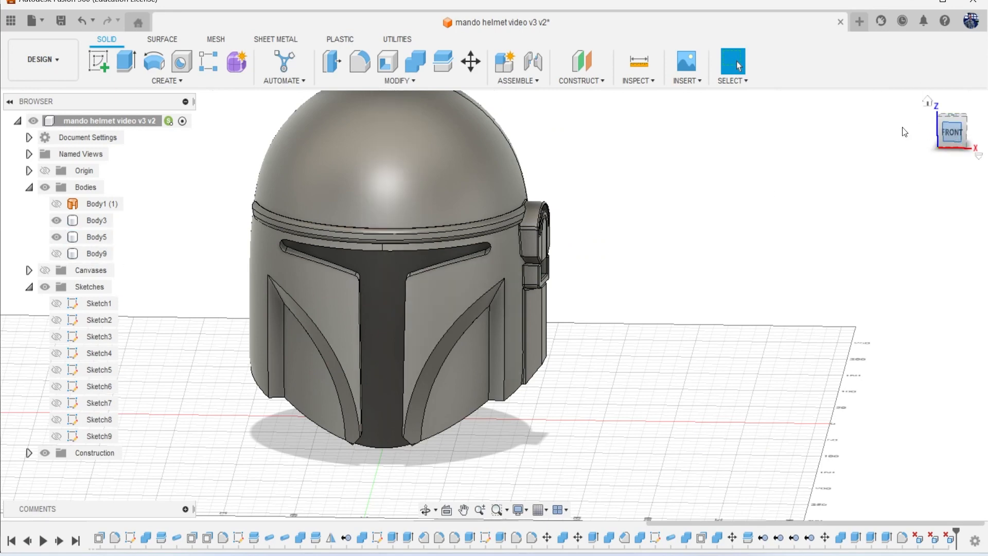
- Check the sketches in a straight front view and show Sketch5, the vertical line through the helmet's centre
click(952, 131)
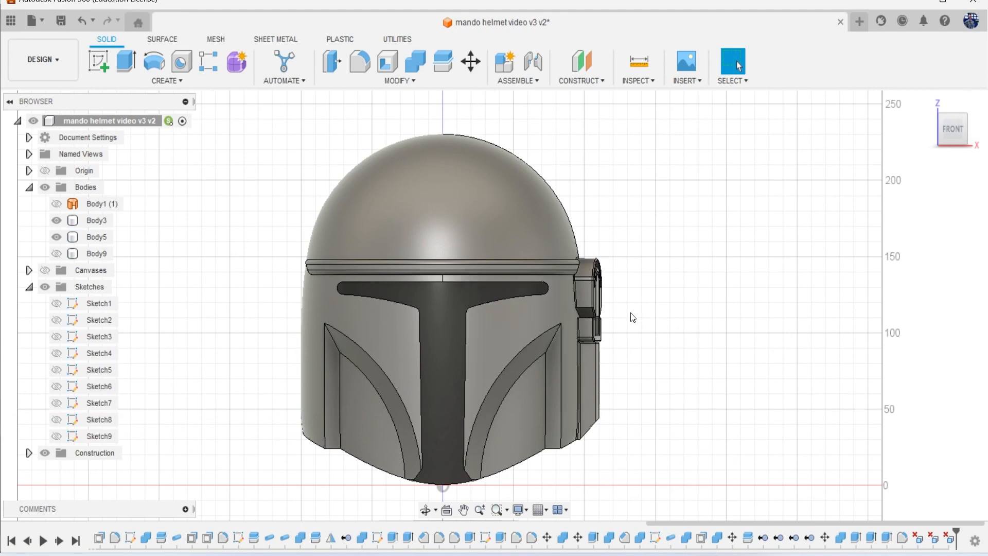
middle_drag(639, 344, 615, 295)
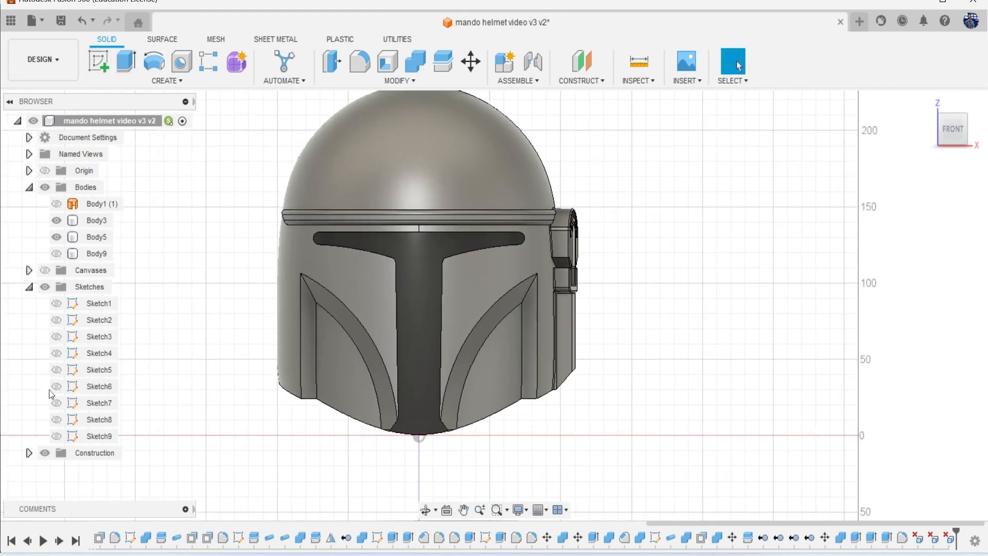
click(57, 403)
scroll(303, 385, down, 2)
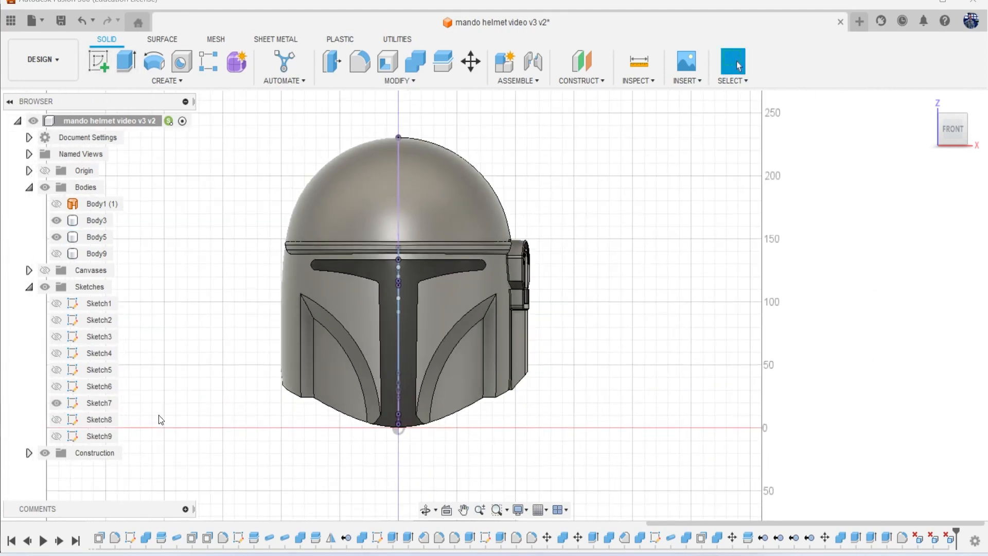
click(58, 407)
click(60, 420)
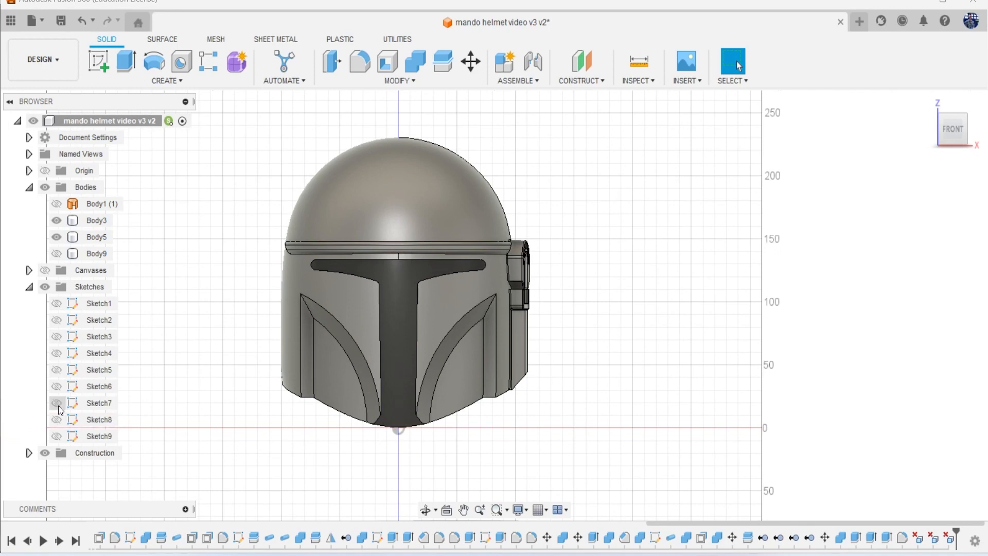
click(57, 371)
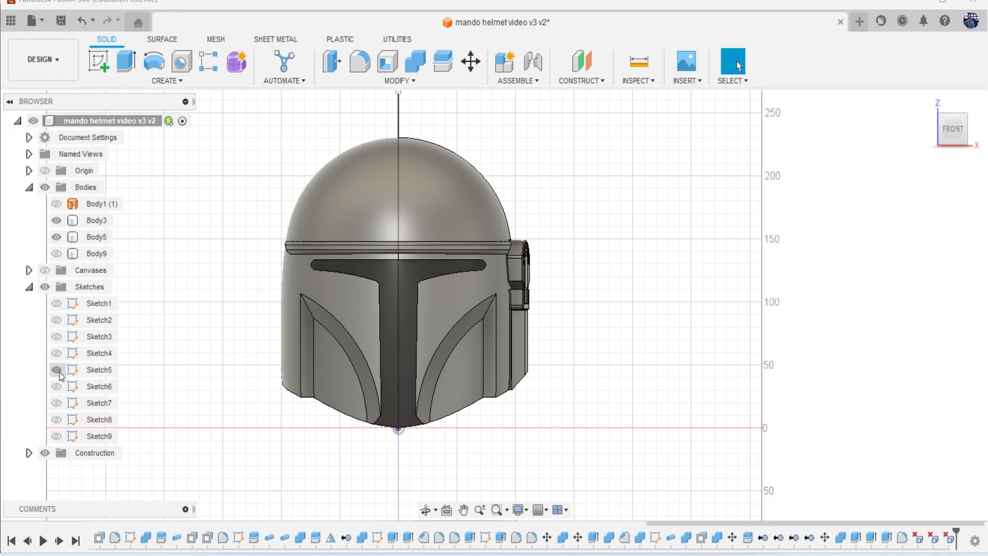
- Split the helmet shell Body5 along the vertical centre line of Sketch5 with the splitting tool extended
click(450, 63)
click(448, 173)
drag(937, 273, 856, 207)
click(901, 245)
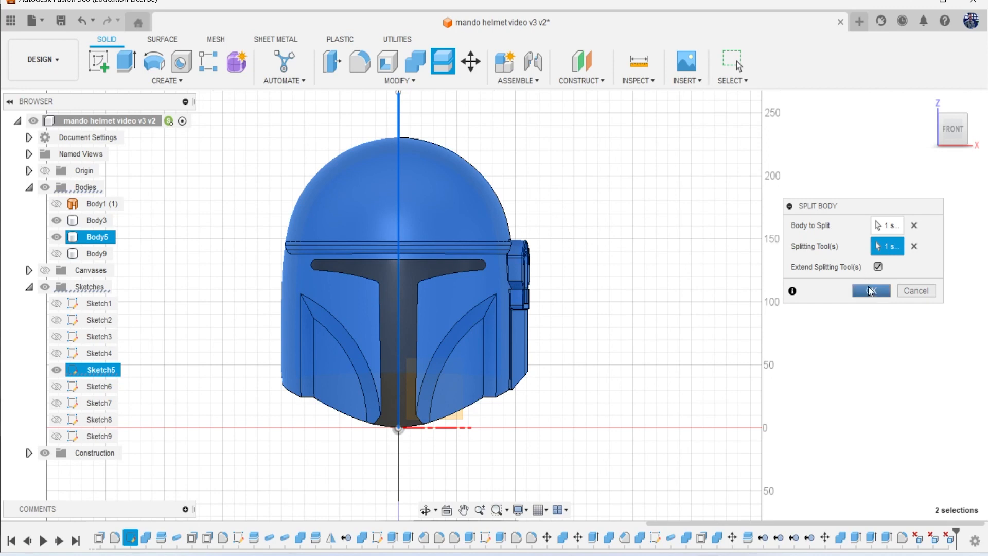
click(872, 291)
- Remove the half of the split shell that has no ear-piece
click(56, 237)
click(57, 236)
click(56, 270)
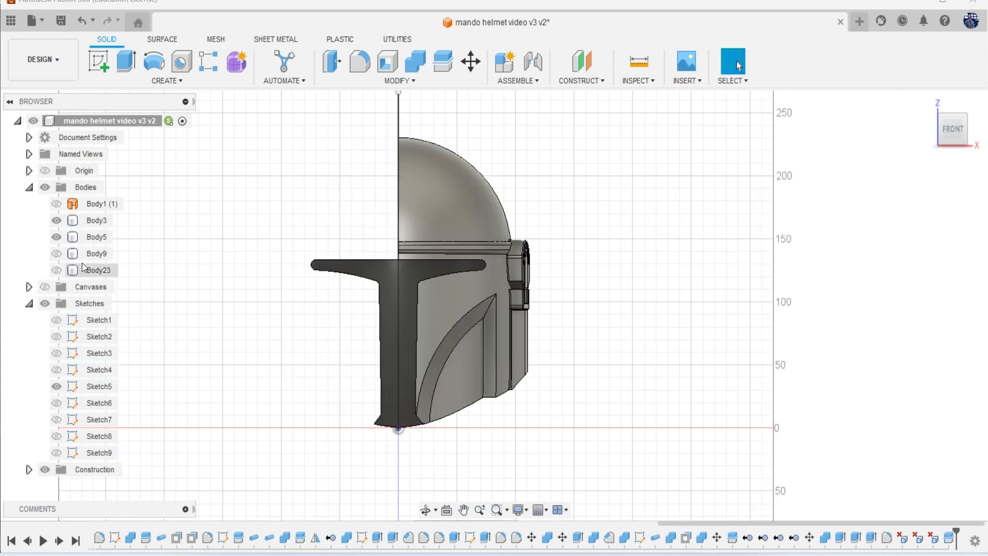
right_click(94, 272)
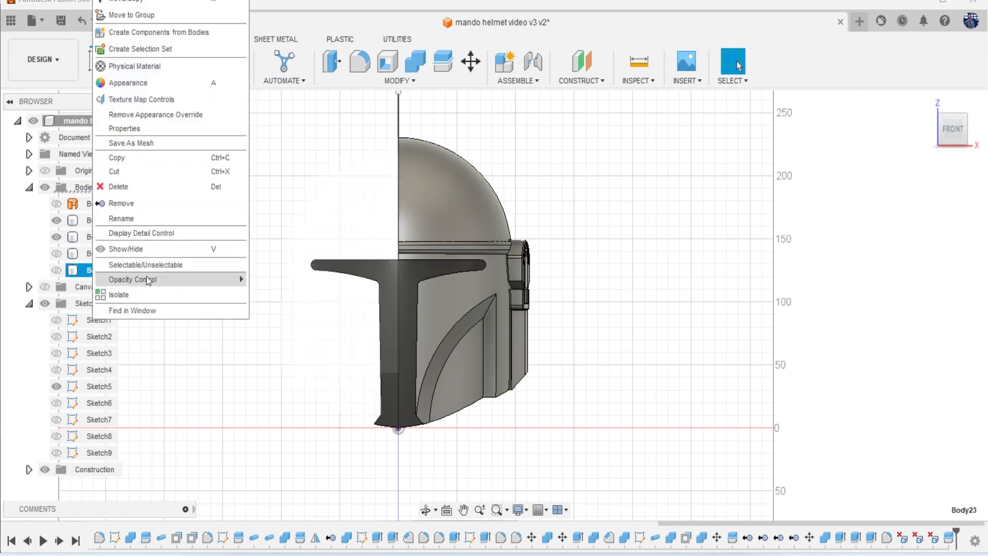
click(124, 204)
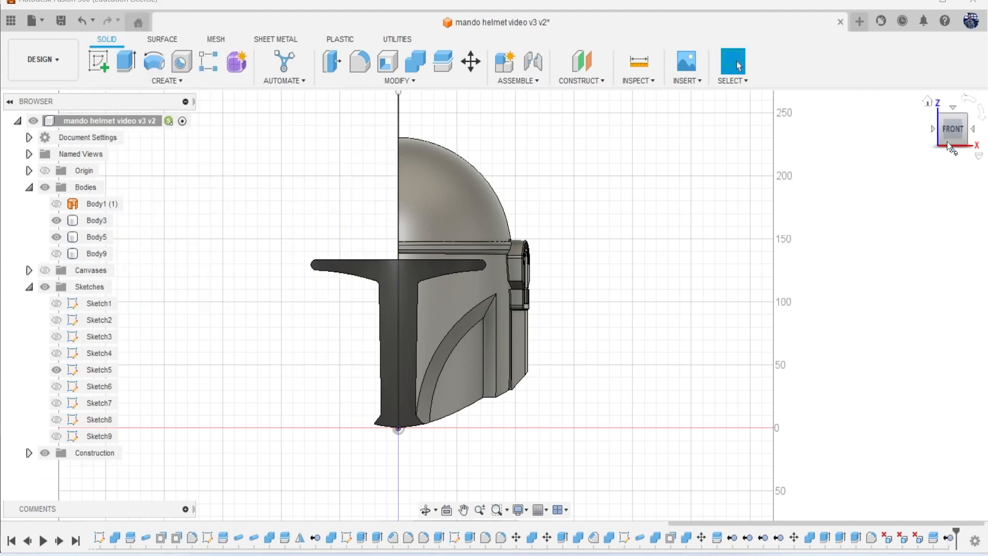
- Mirror the remaining shell half Body5 across its flat cut face using the Join operation
click(952, 147)
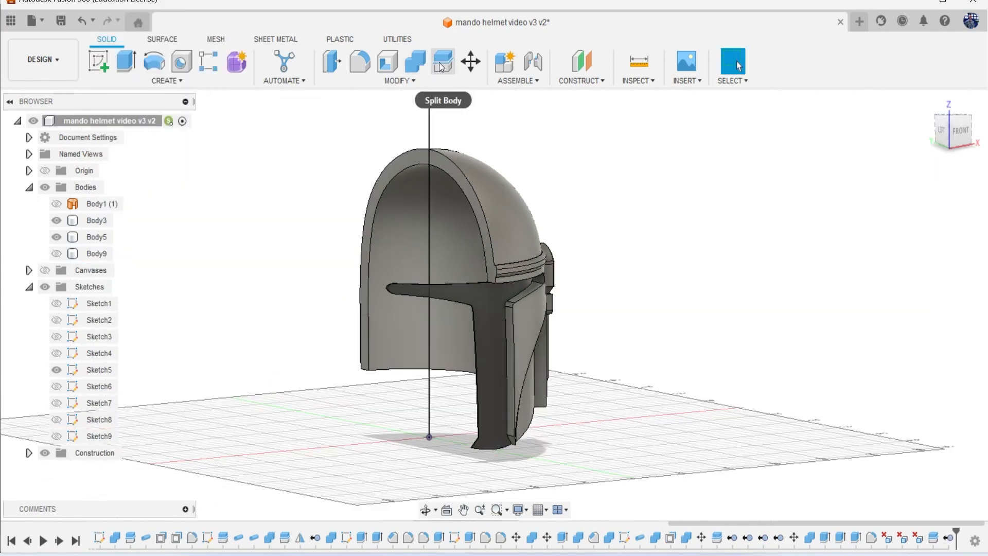
click(165, 82)
click(135, 375)
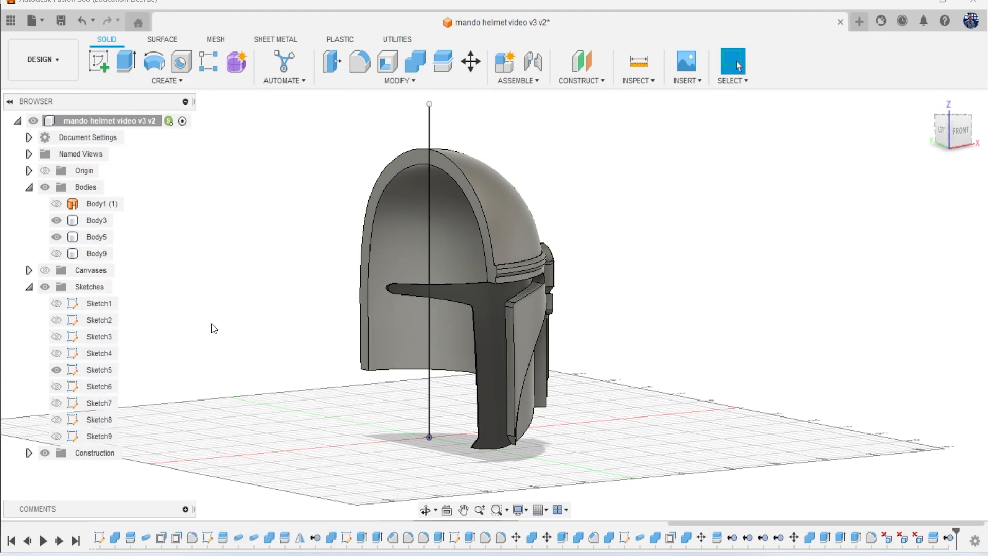
scroll(490, 193, up, 3)
click(884, 265)
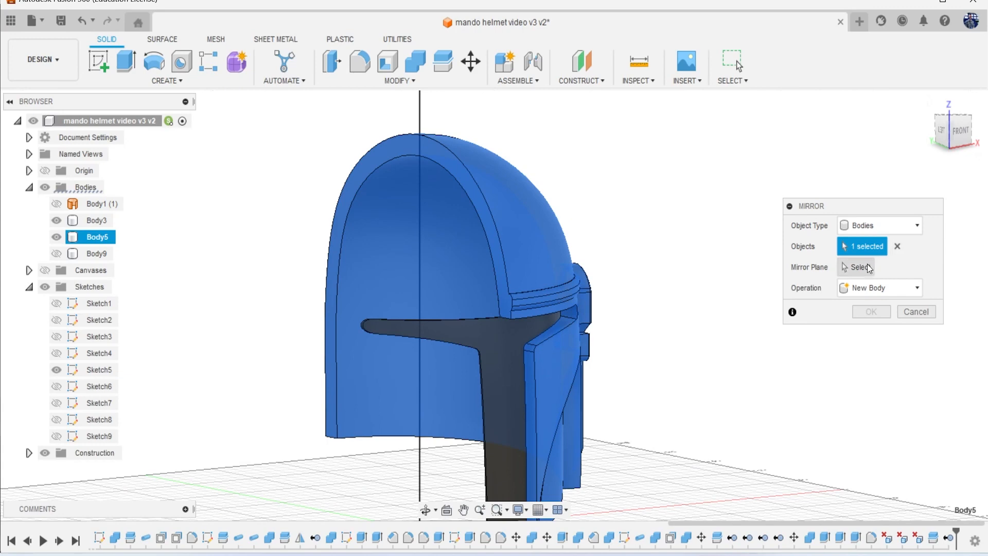
click(443, 165)
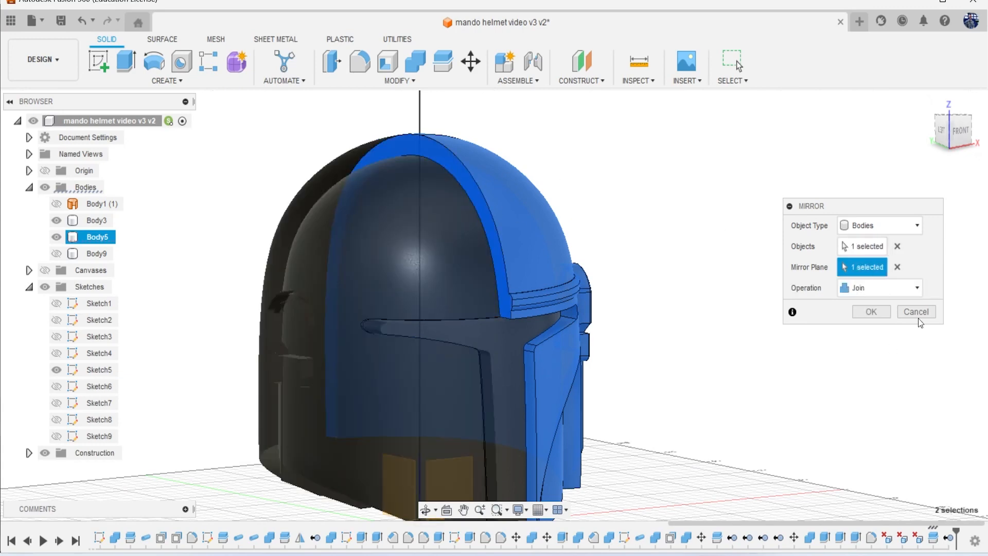
click(871, 311)
scroll(668, 334, down, 2)
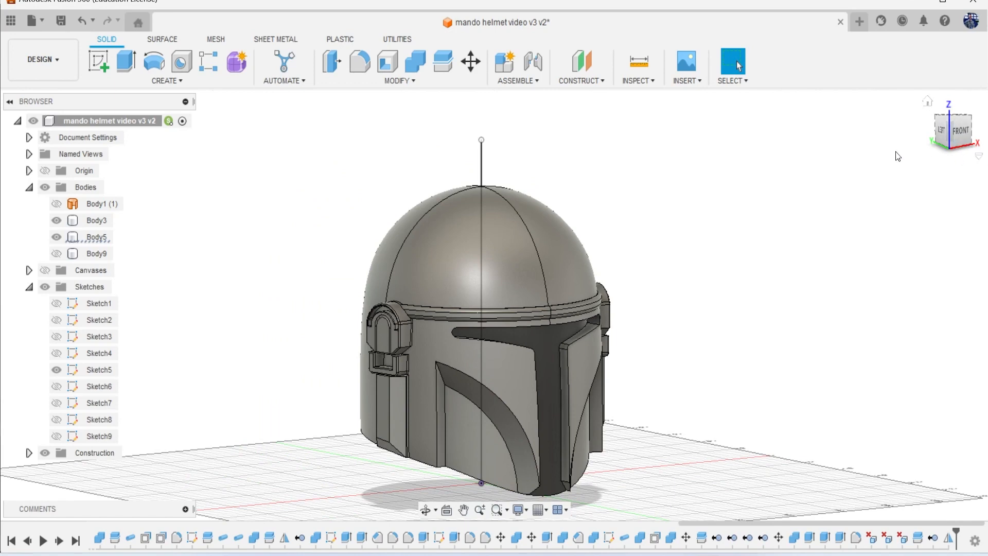
- Hide Sketch5 and switch to the Render workspace
drag(970, 152, 909, 150)
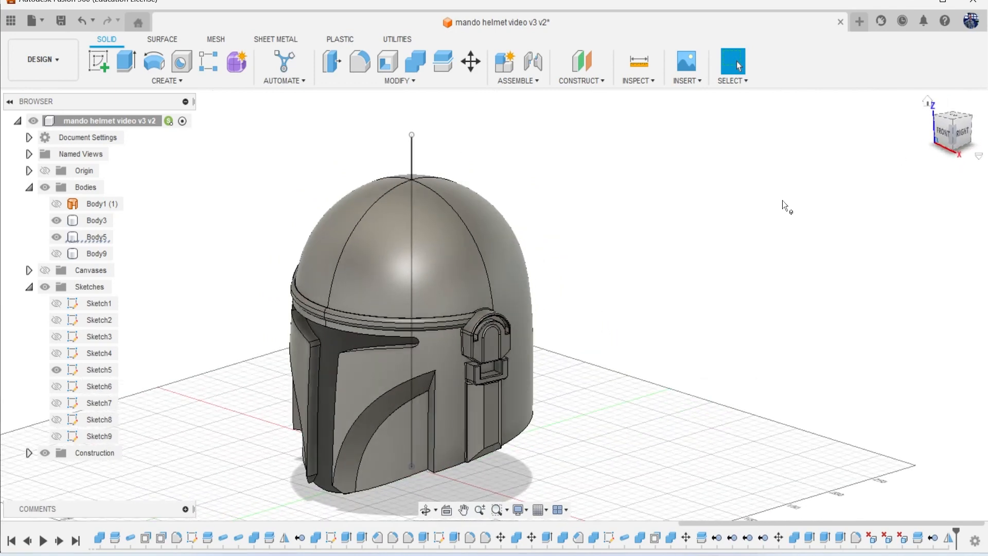
click(56, 370)
click(391, 274)
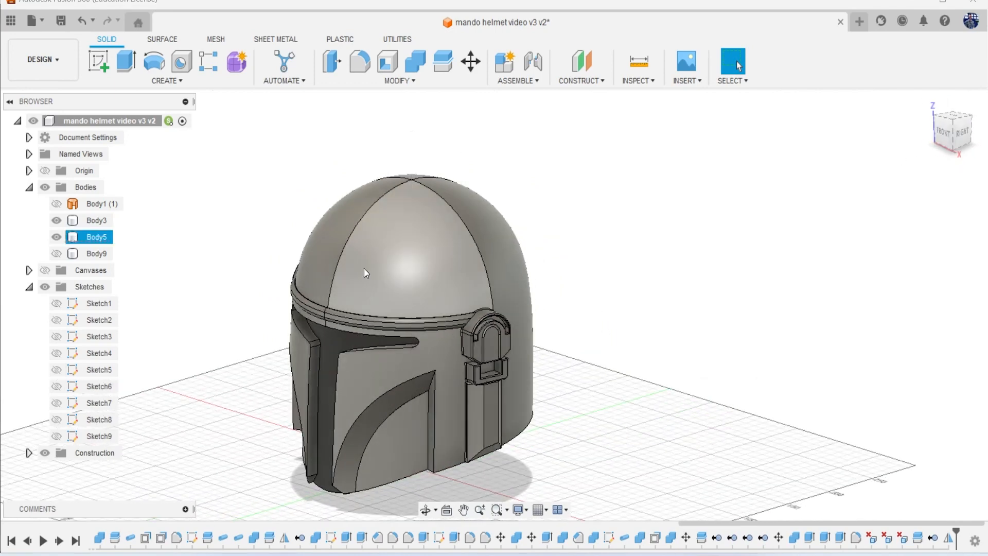
click(31, 64)
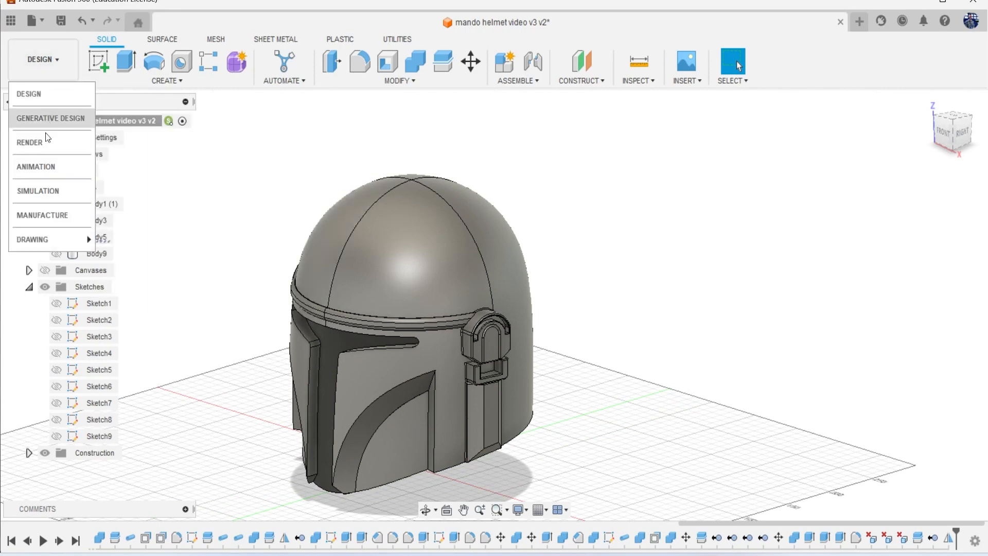
click(66, 154)
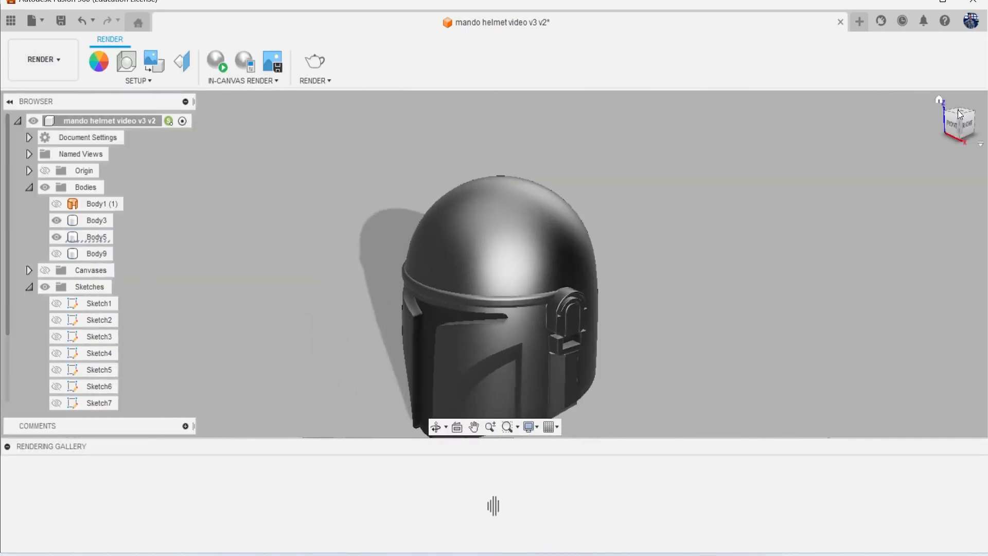
- Show Body9 and view the helmet from the front in the Render workspace
mouse_move(4, 131)
shift+middle_down()
mouse_move(82, 78)
mouse_move(36, 77)
shift+middle_up()
mouse_move(494, 263)
shift+middle_down()
mouse_move(407, 256)
mouse_move(536, 278)
mouse_move(546, 265)
mouse_move(438, 265)
shift+middle_up()
click(54, 254)
click(55, 252)
middle_drag(459, 263, 412, 173)
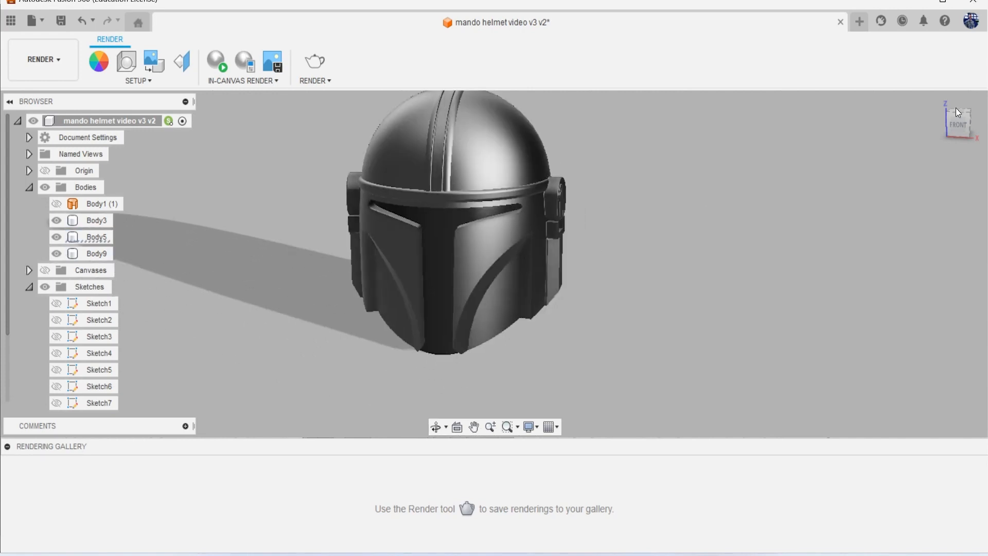
click(960, 132)
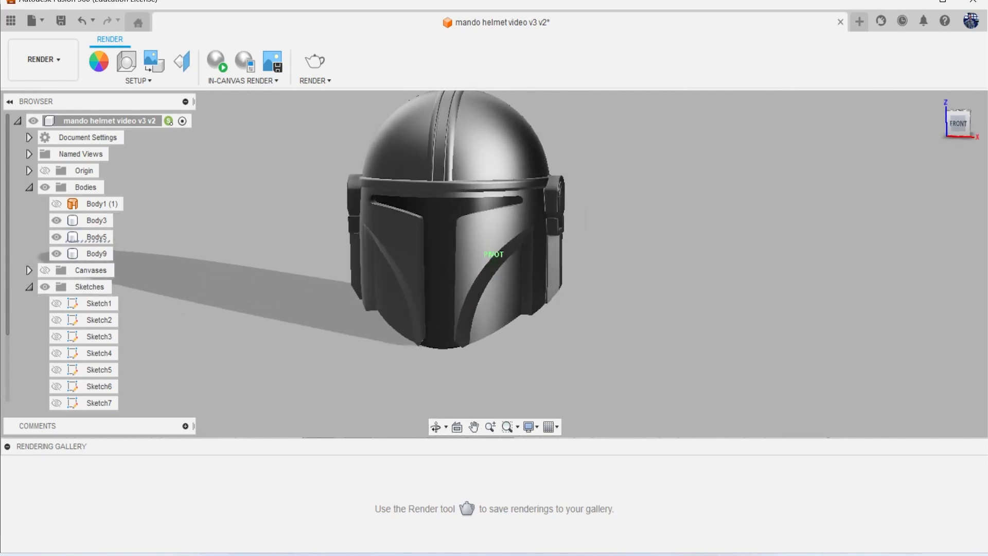
- Return to the Design workspace and compare the back of the helmet with the reference photo
click(43, 59)
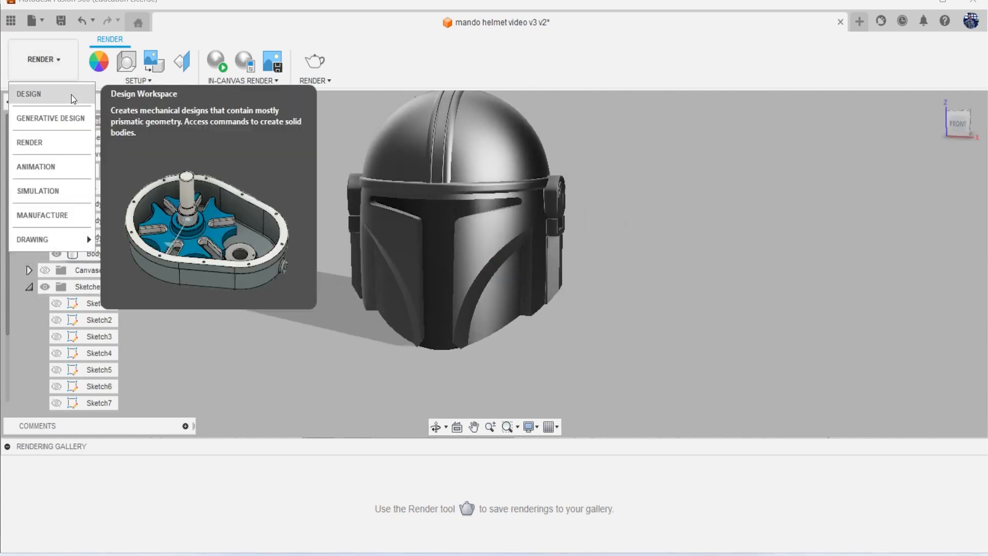
click(51, 93)
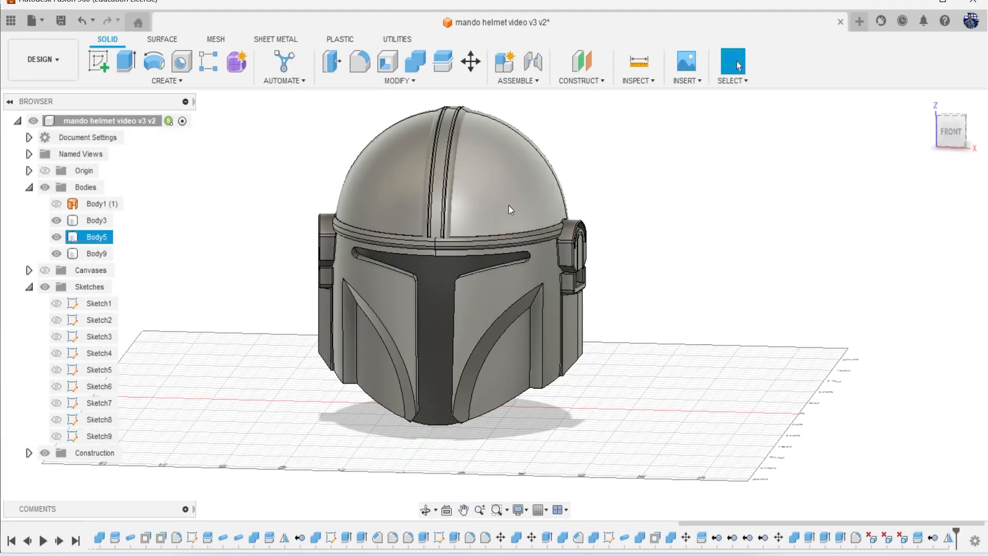
mouse_move(954, 129)
mouse_down()
mouse_move(919, 129)
mouse_move(953, 120)
mouse_up()
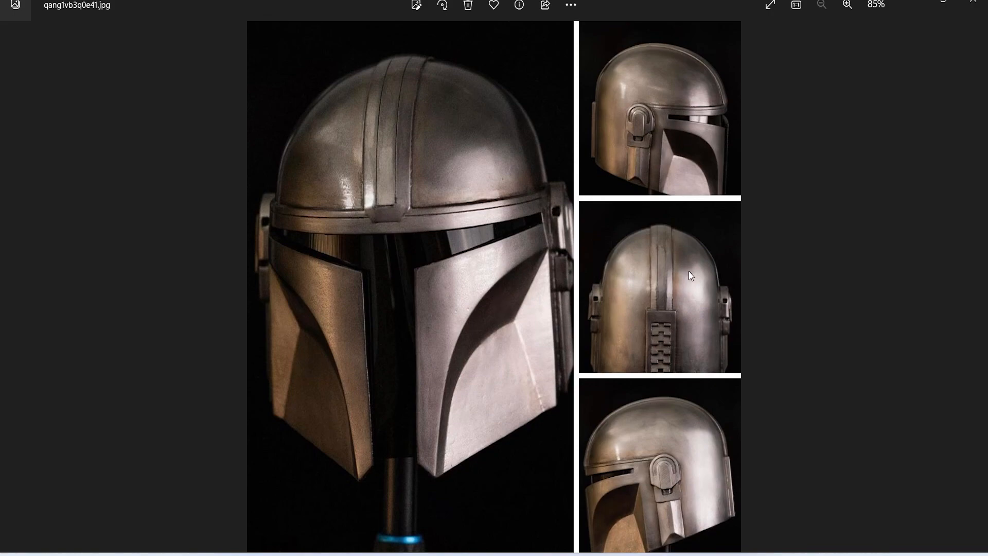
click(917, 18)
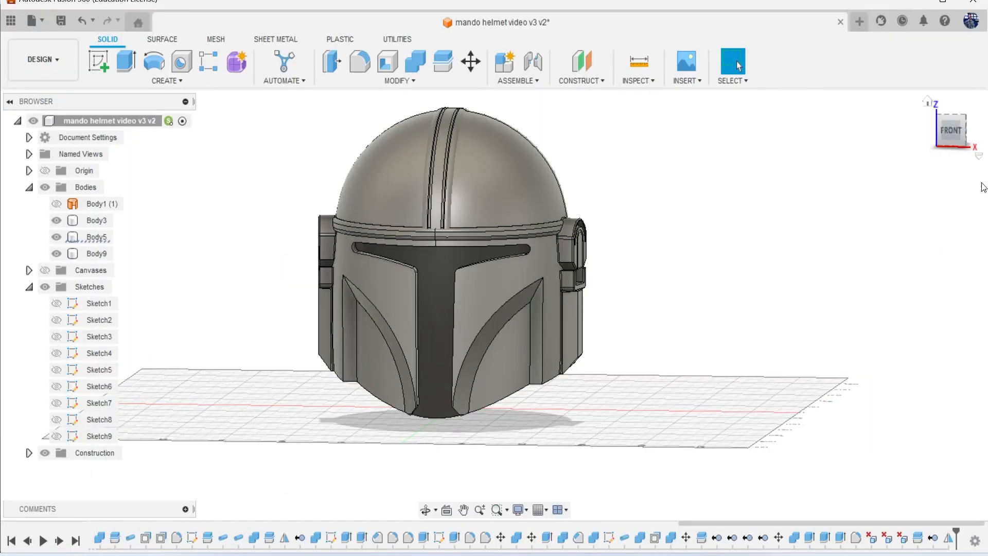
mouse_move(957, 141)
mouse_down()
mouse_move(828, 166)
mouse_move(818, 134)
mouse_up()
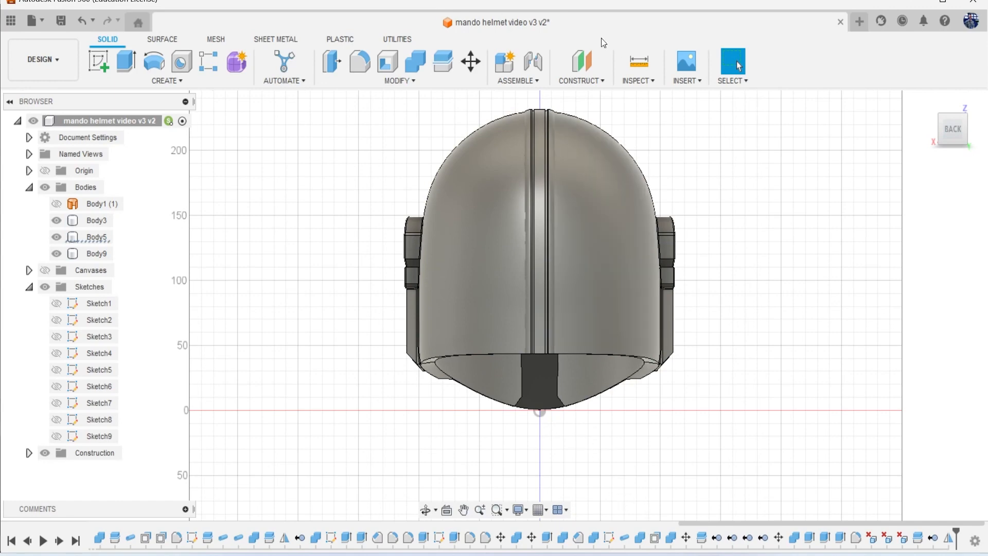
- Create a construction plane offset from the XZ origin plane to a position behind the helmet, checking the reference photo's back view
click(588, 58)
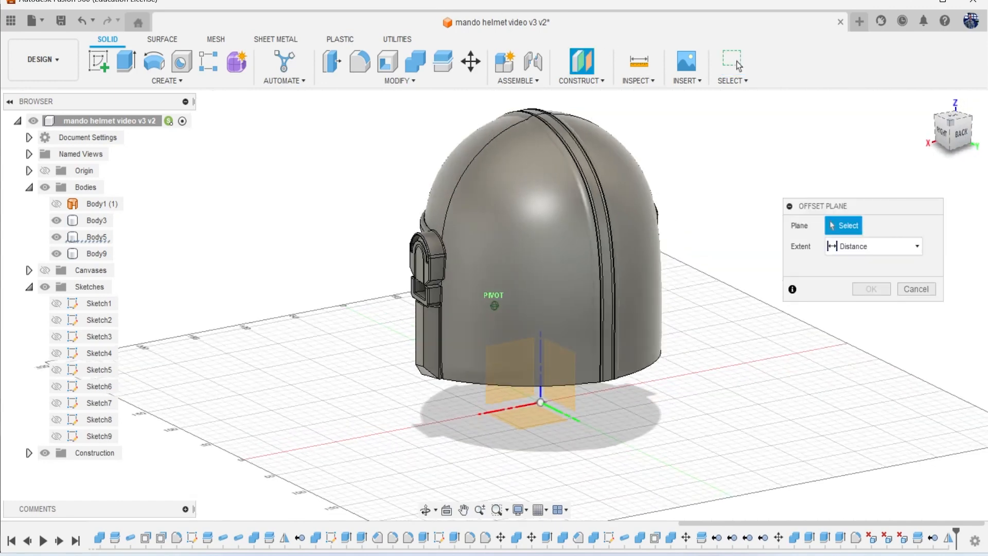
click(500, 380)
drag(538, 397, 746, 480)
click(875, 291)
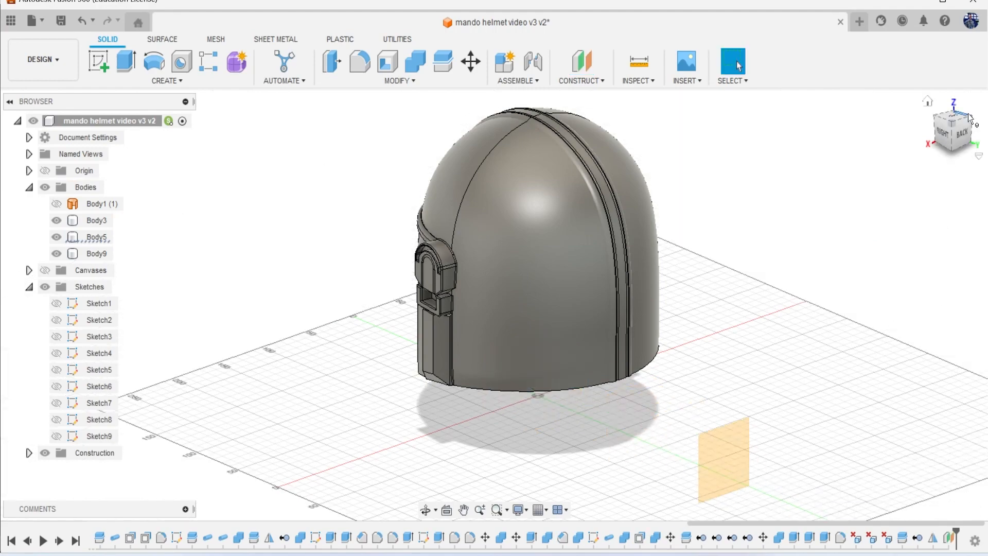
click(961, 136)
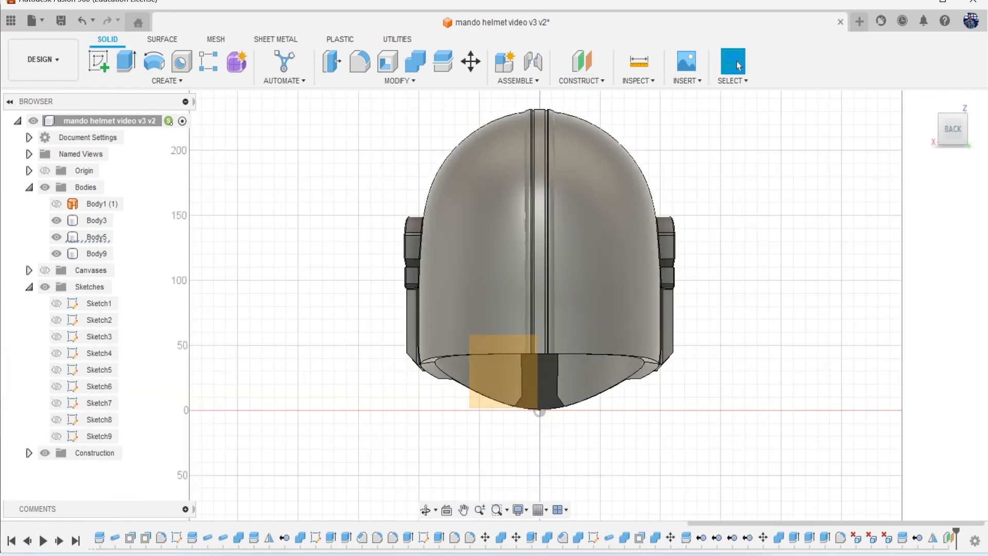
key(alt+Tab)
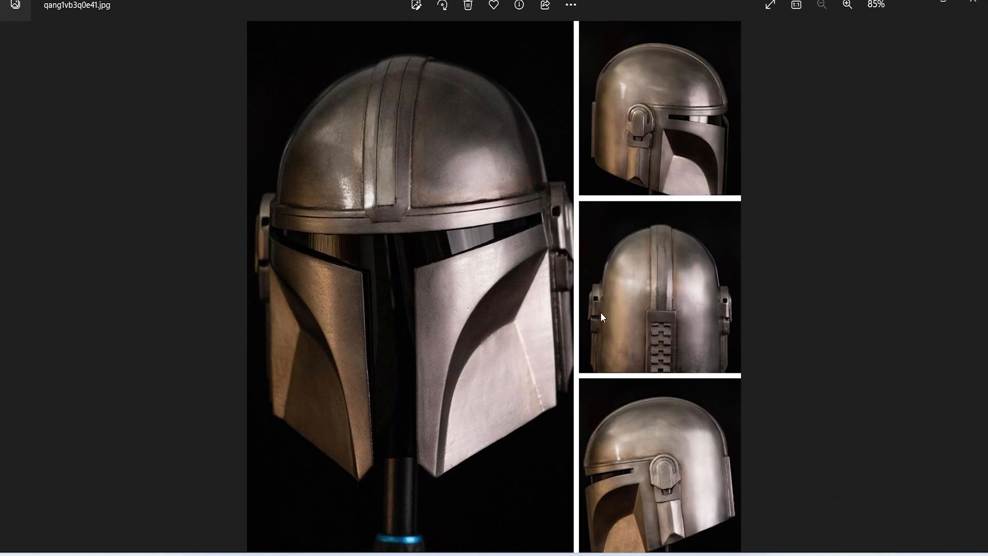
click(915, 4)
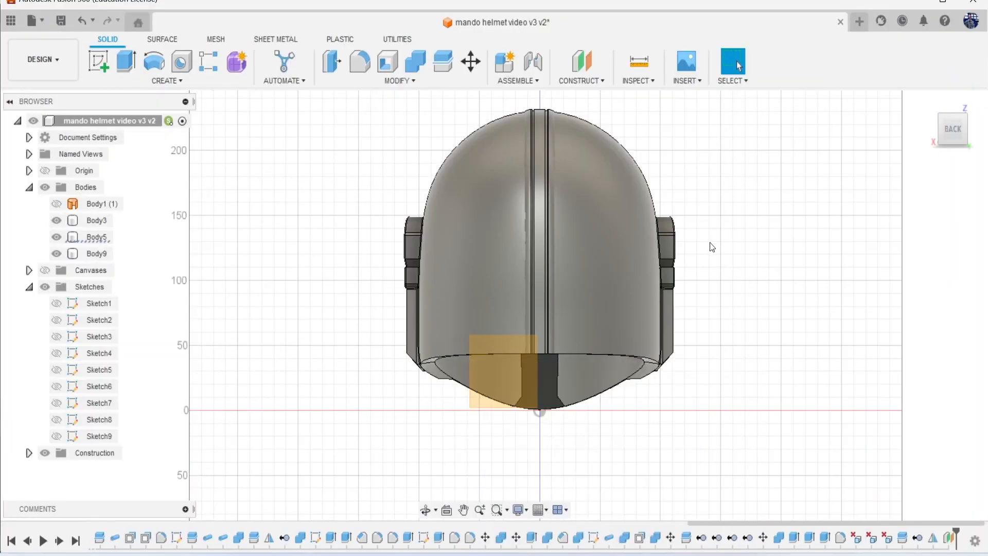
- Sketch a narrow centre rectangle from the origin on the offset plane, about as wide as the visor's vertical slot and reaching mid-helmet
click(98, 61)
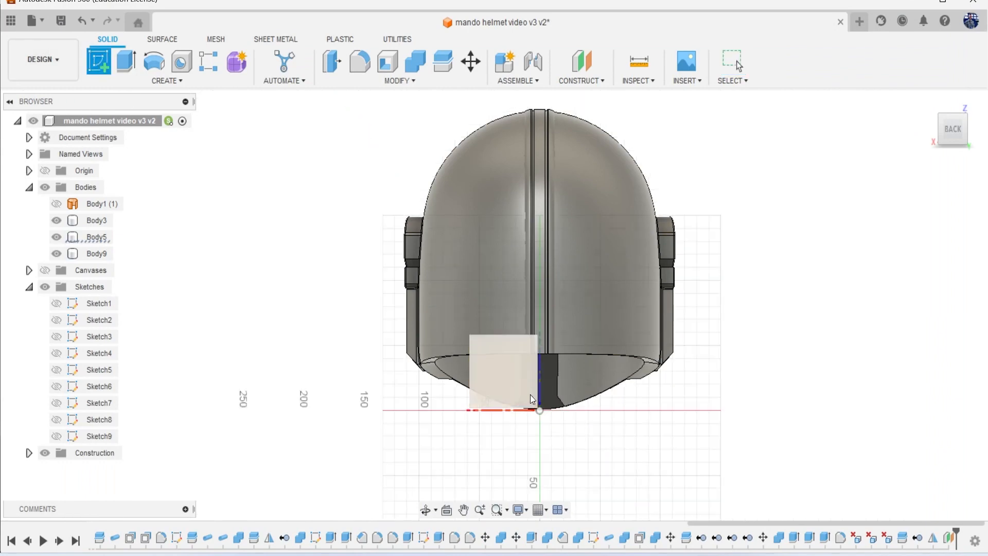
middle_drag(510, 385, 483, 279)
click(483, 279)
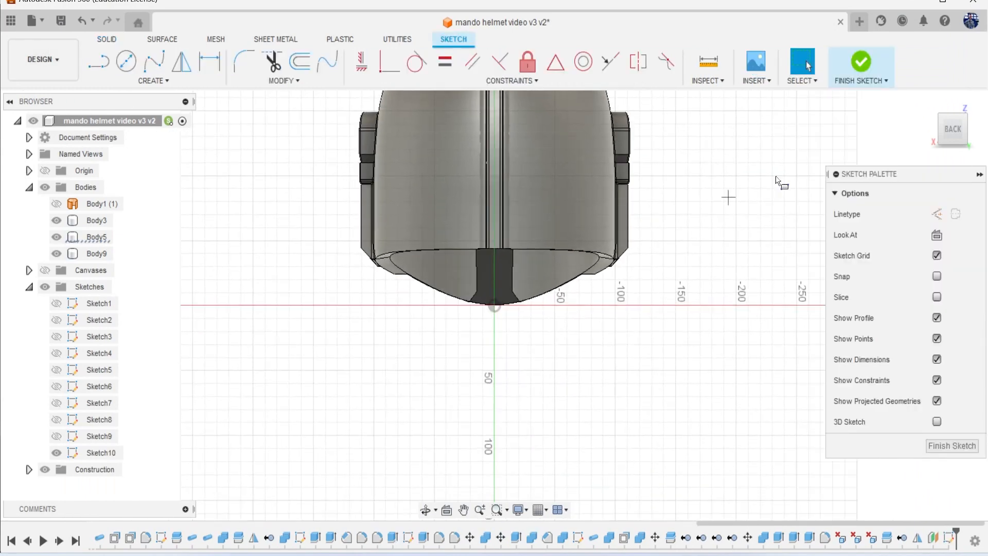
key(r)
click(937, 235)
middle_drag(559, 229, 568, 368)
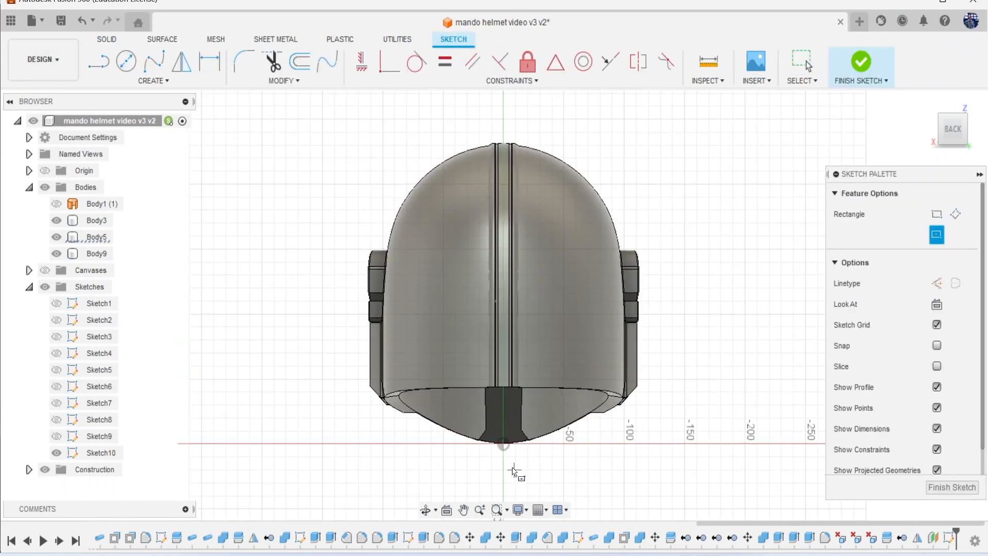
click(504, 447)
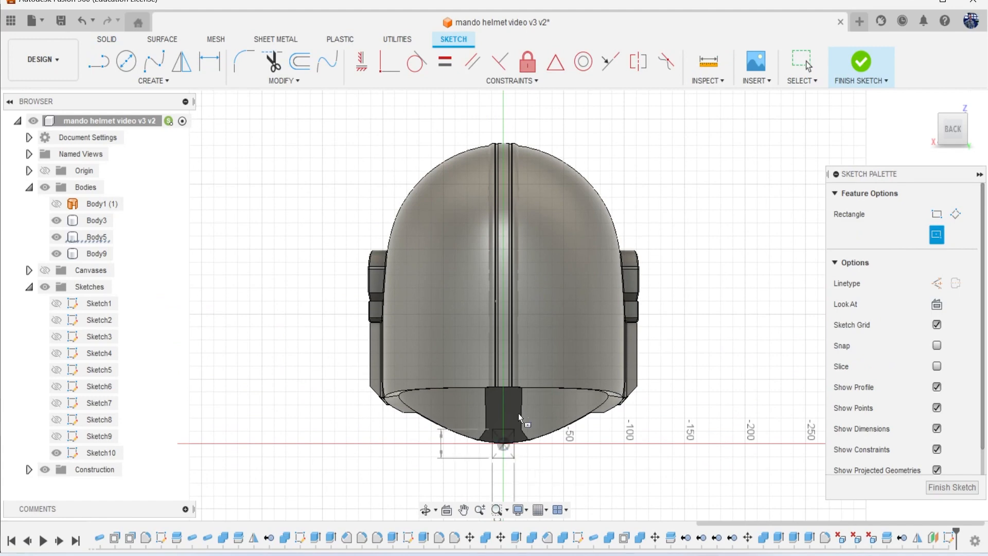
click(521, 274)
scroll(518, 295, up, 5)
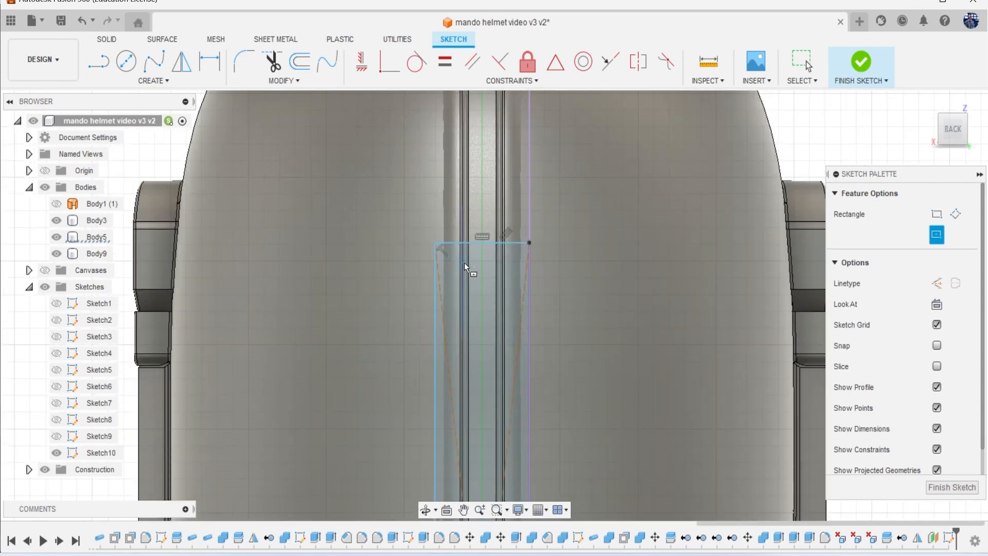
scroll(480, 320, down, 5)
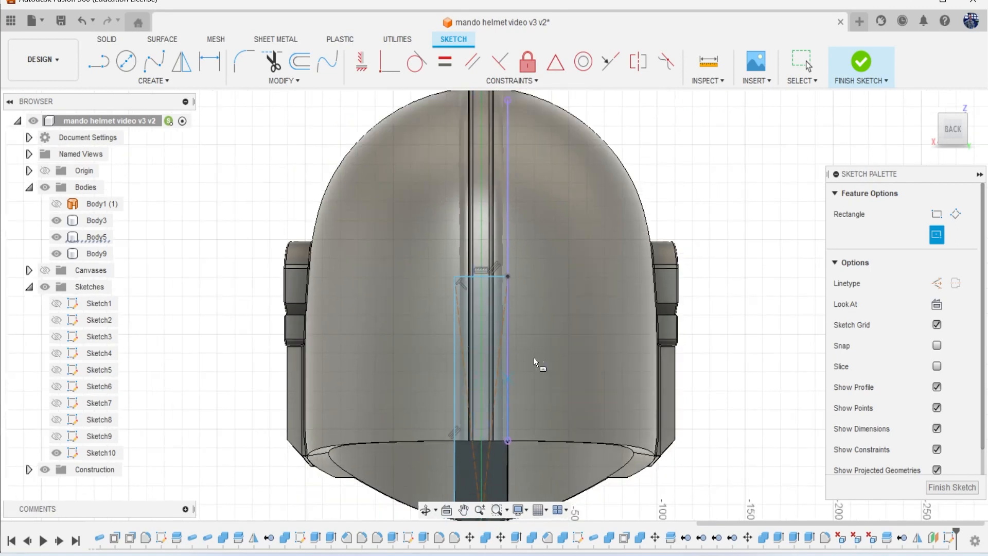
- Project the outline of helmet shell Body5 into the rectangle sketch with the projection link on
click(364, 79)
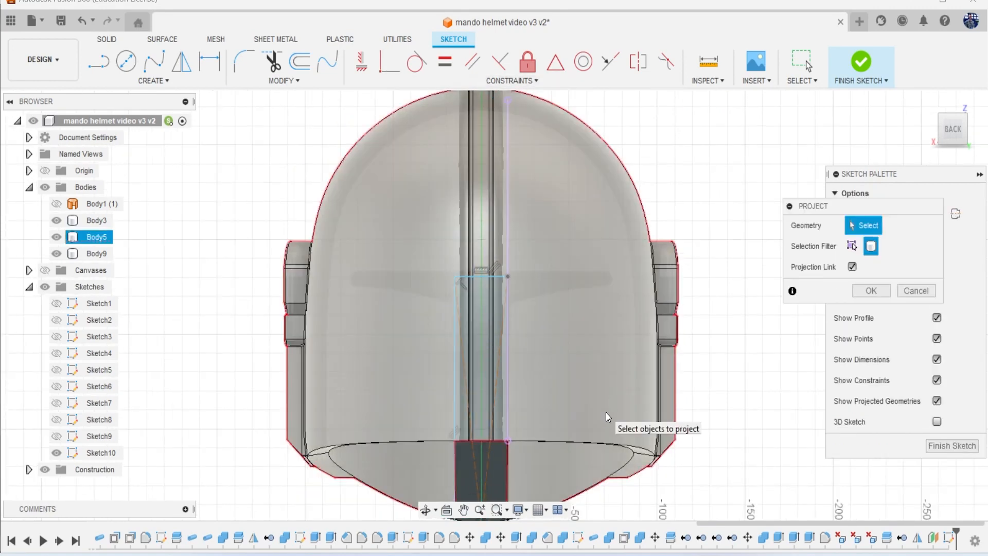
click(606, 412)
click(869, 291)
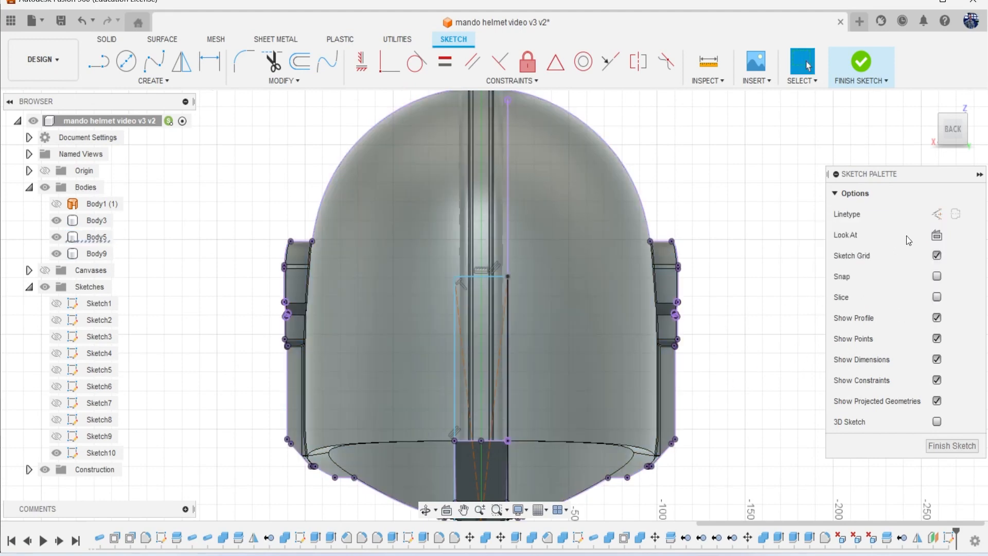
- Extrude the rectangle portion above the helmet's lower back edge by 13.811 mm with a -2.5 deg taper as a new body
key(e)
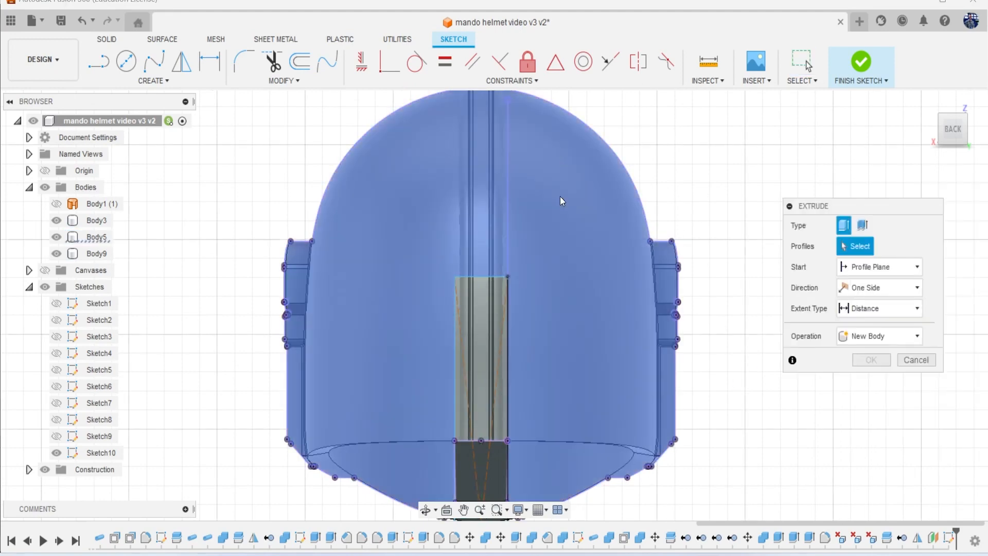
click(487, 371)
drag(951, 137, 971, 141)
middle_drag(601, 358, 591, 301)
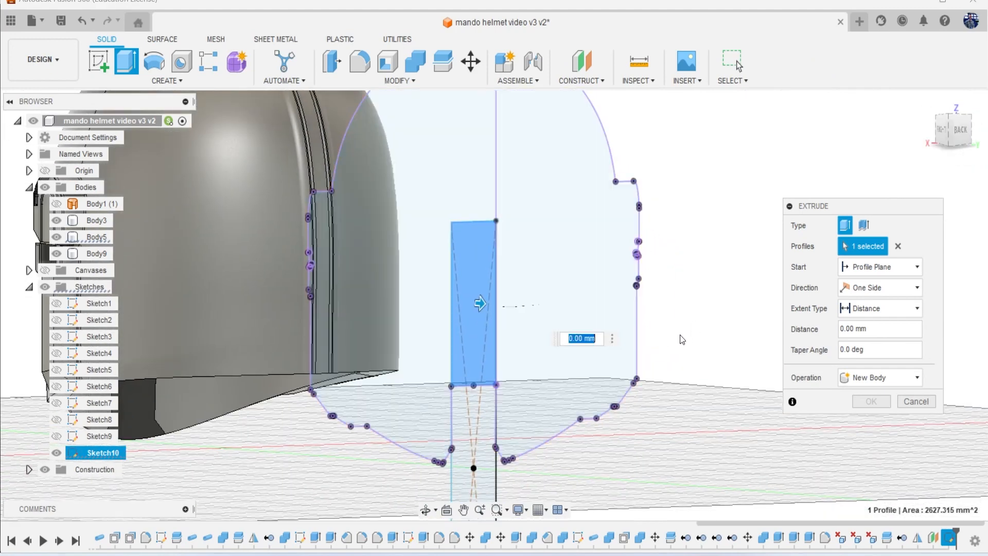
drag(482, 306, 496, 309)
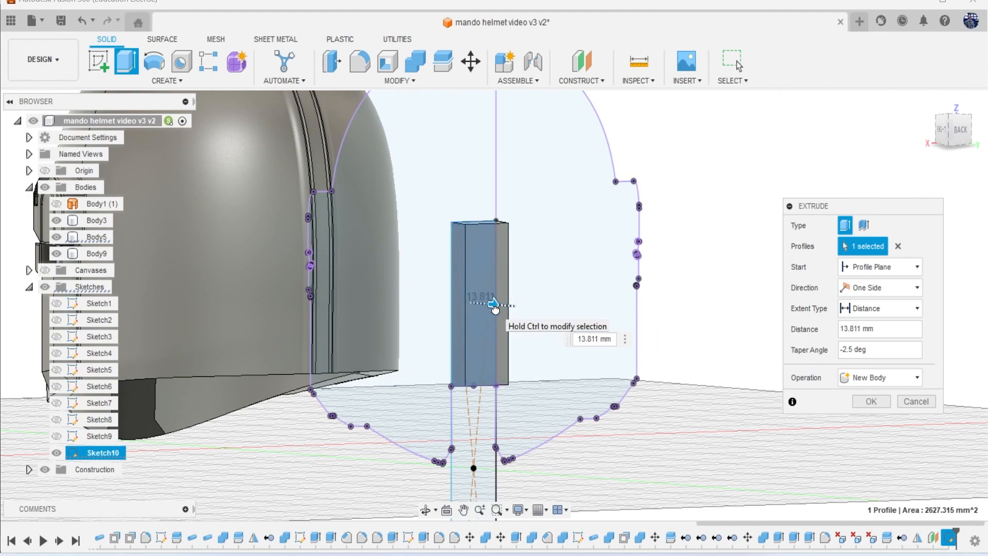
click(874, 400)
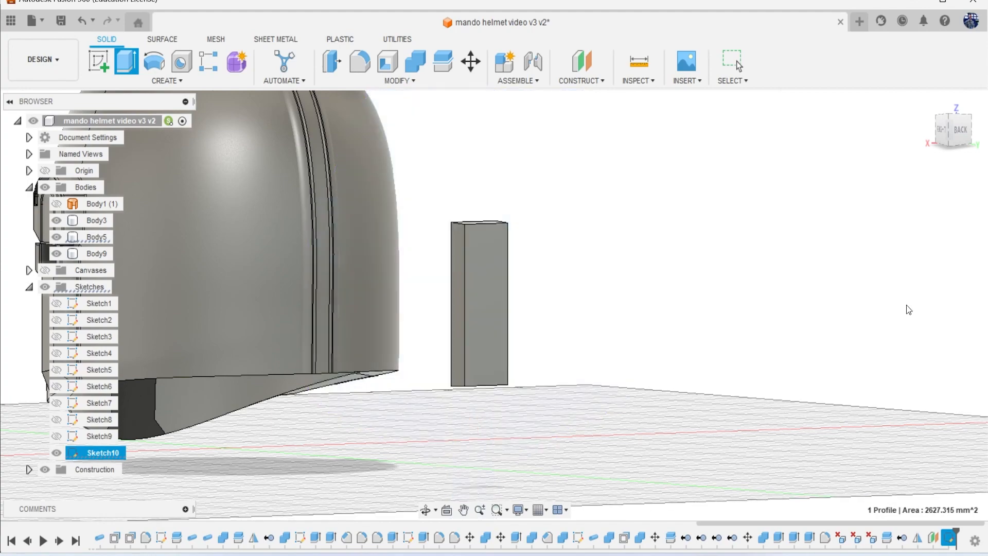
- Sketch a narrower centre rectangle on the new block's outer face, centred on its bottom edge, after checking the reference photo
mouse_move(955, 135)
mouse_down()
mouse_move(975, 148)
mouse_move(982, 134)
mouse_move(956, 119)
mouse_up()
click(957, 127)
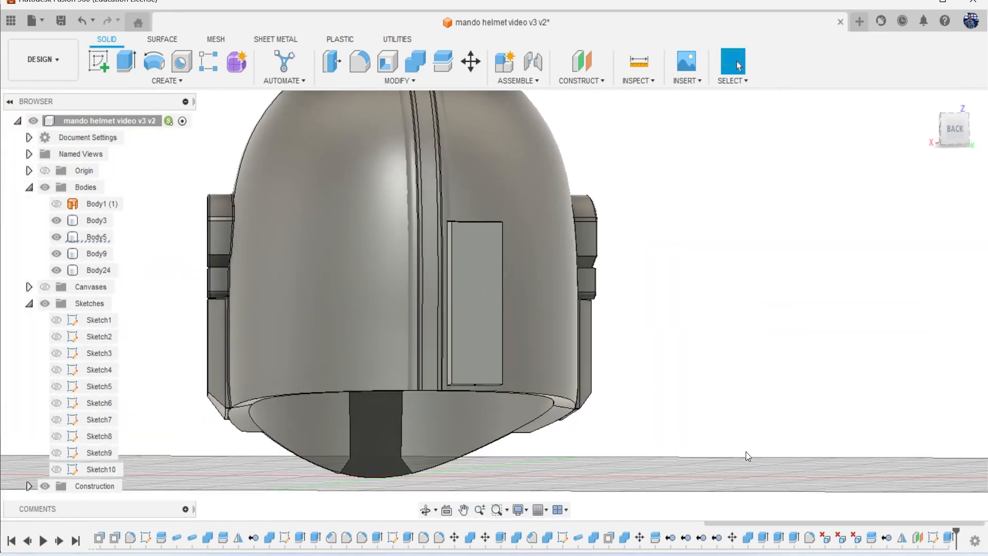
click(682, 555)
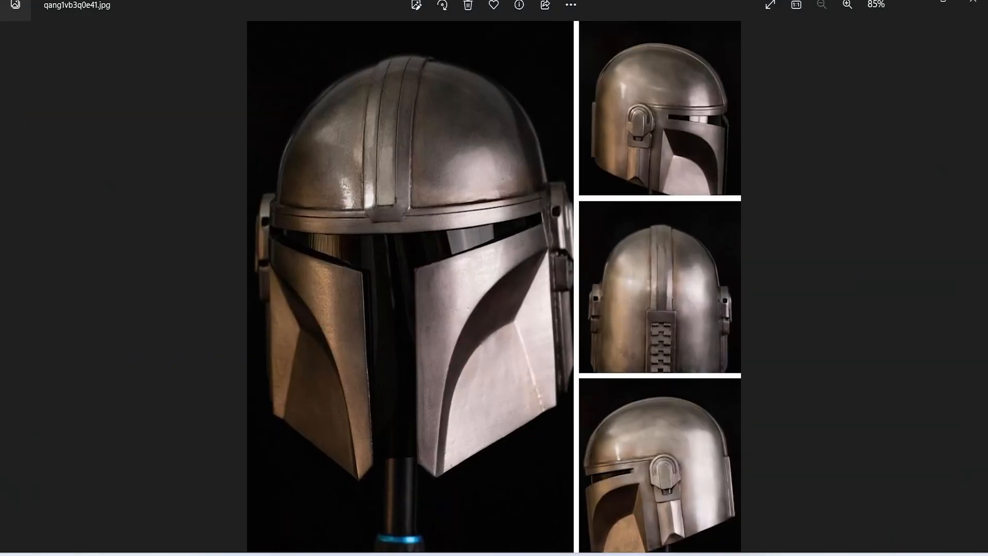
key(alt+Tab)
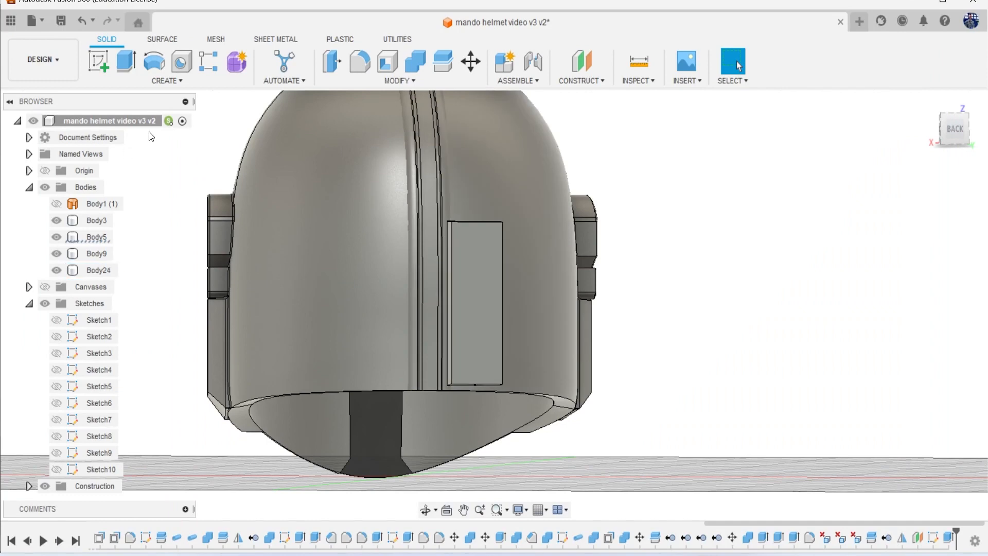
click(98, 61)
click(478, 286)
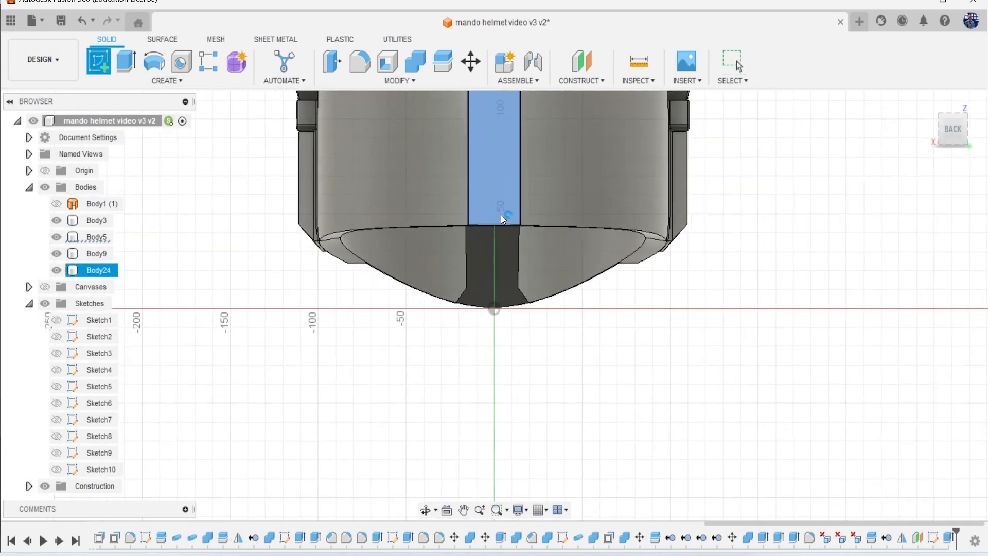
key(r)
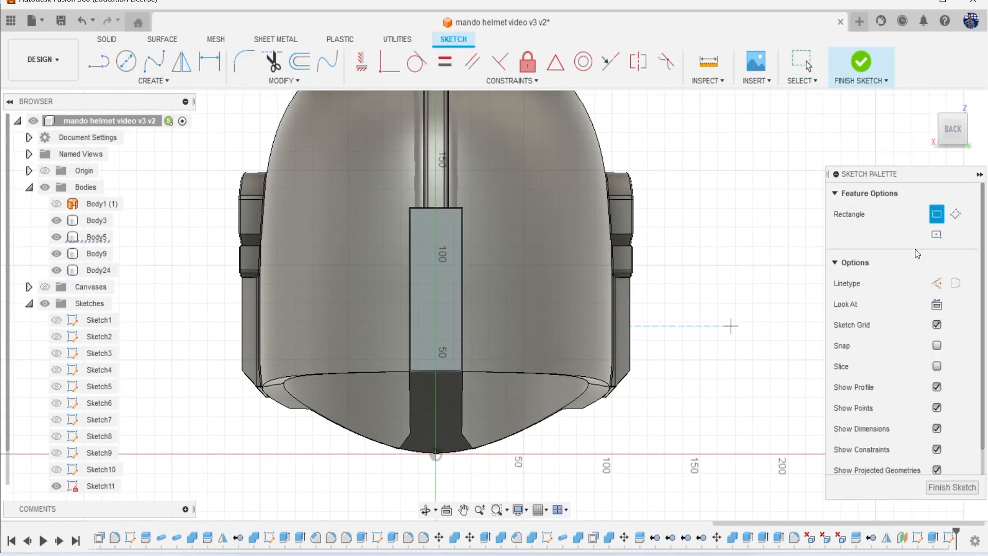
click(940, 236)
scroll(422, 378, up, 3)
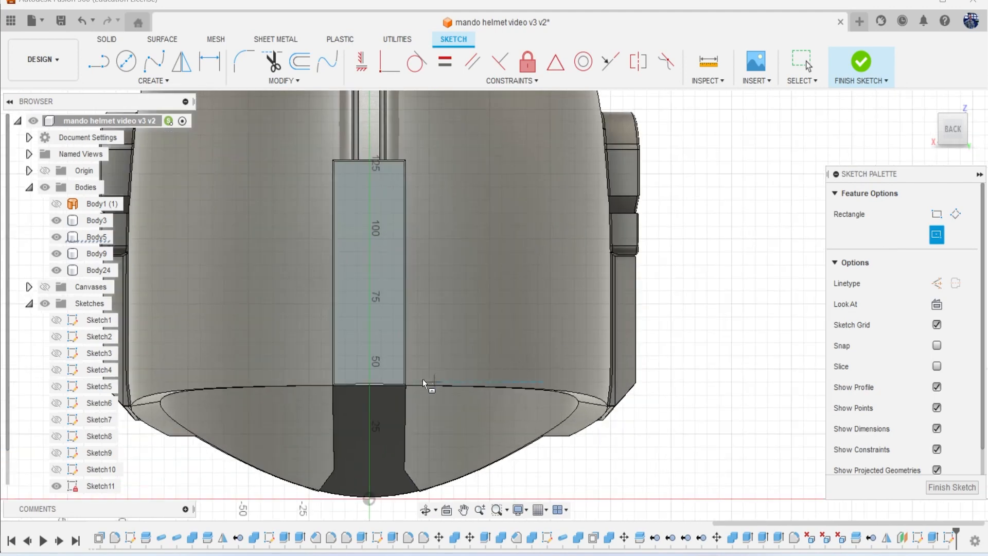
click(372, 381)
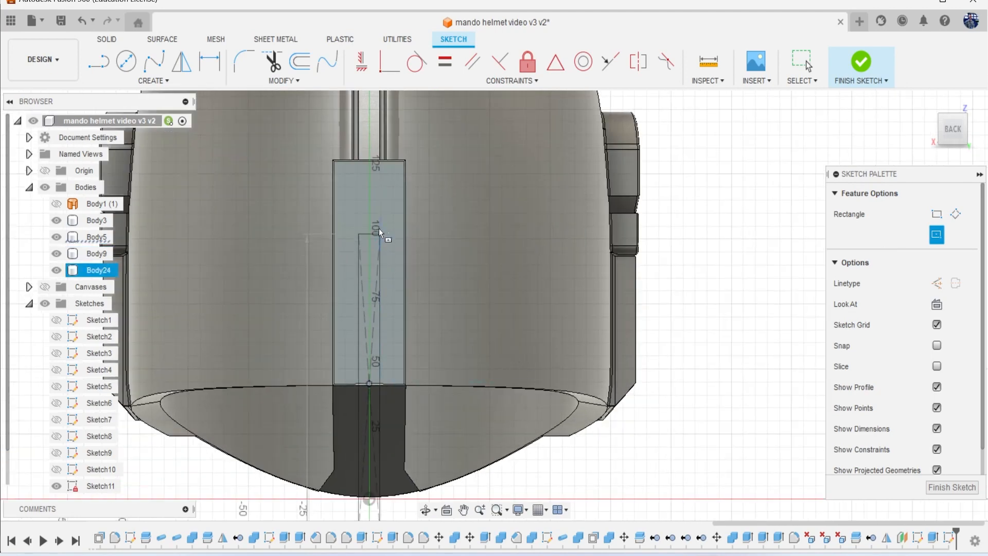
click(393, 188)
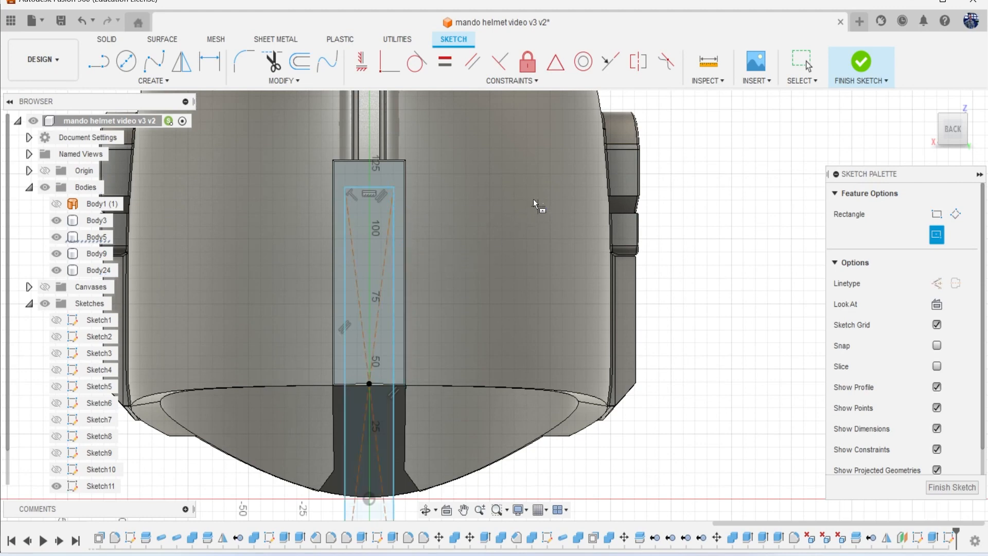
- Finish the sketch and cut a groove along the narrower rectangle using Pipe with a 2 mm square section
click(148, 81)
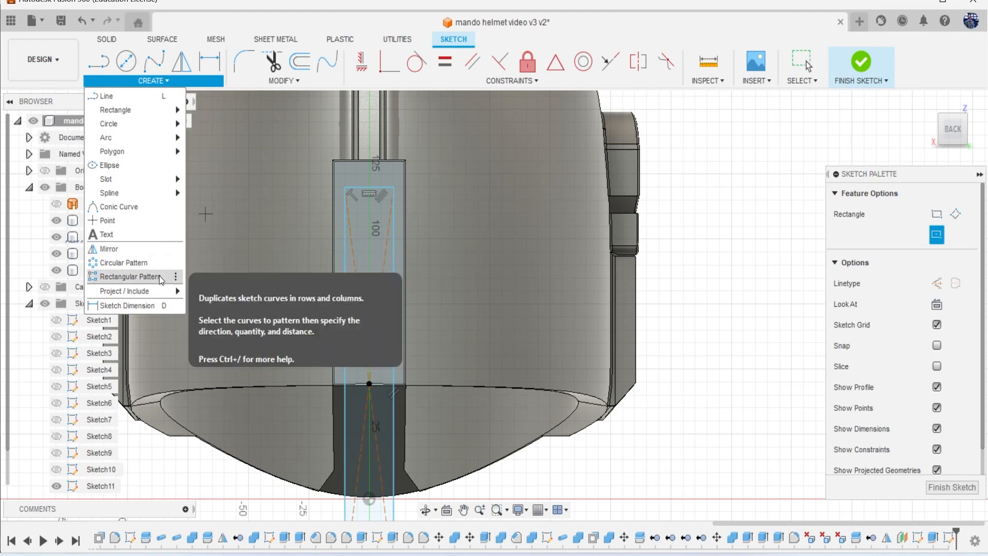
click(855, 96)
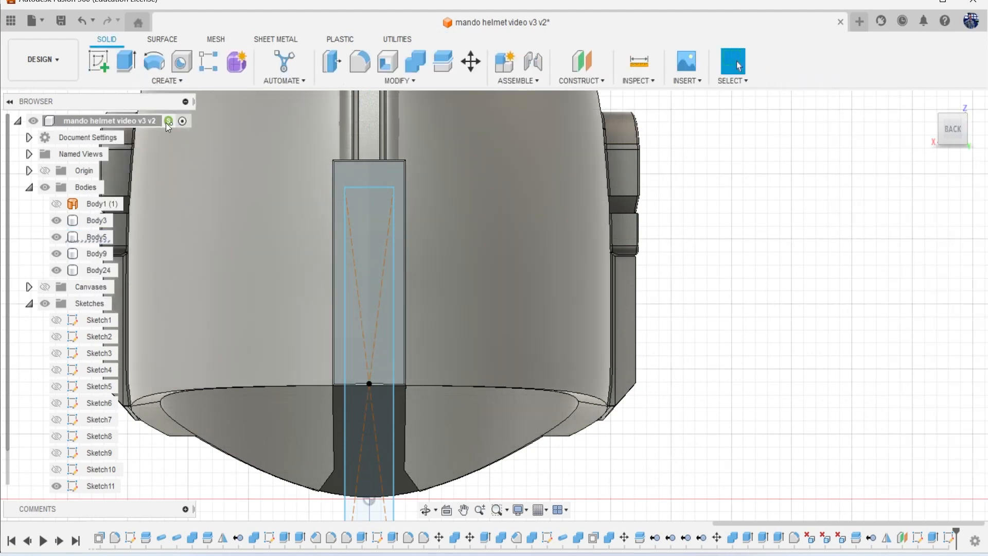
click(156, 81)
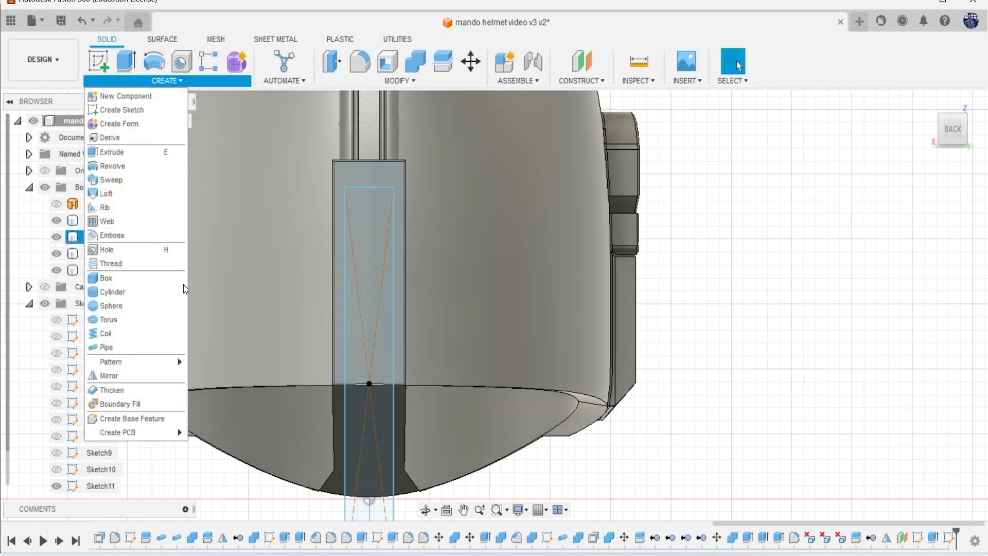
click(151, 348)
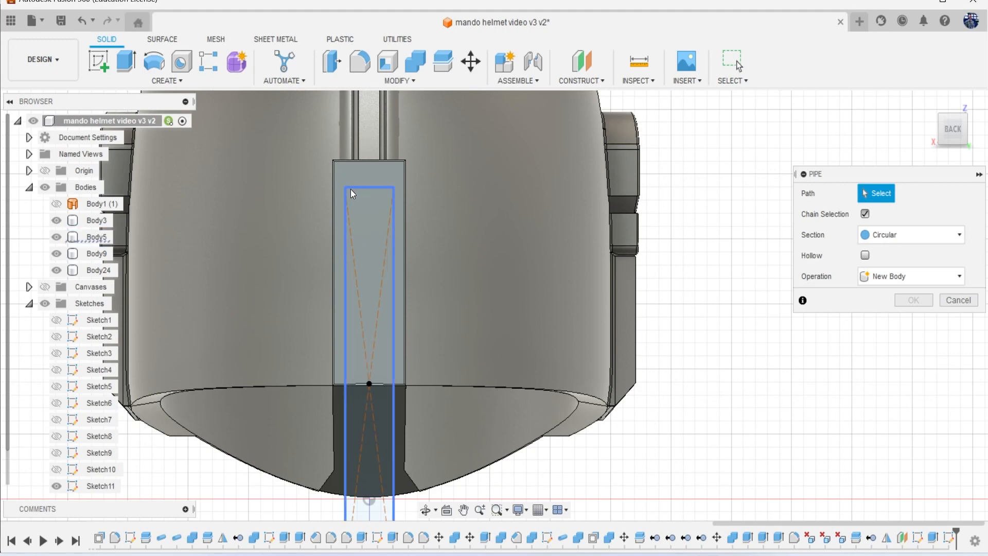
click(351, 190)
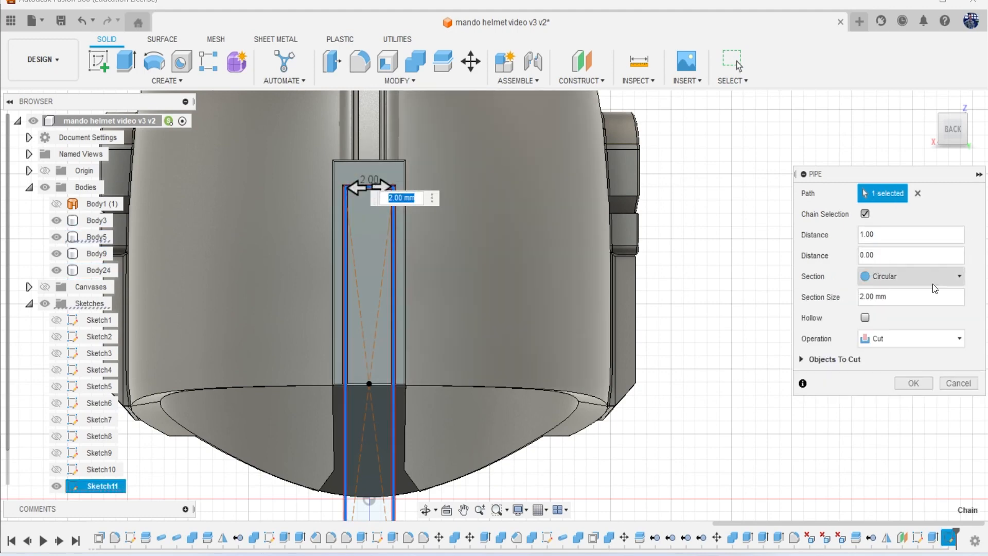
click(886, 277)
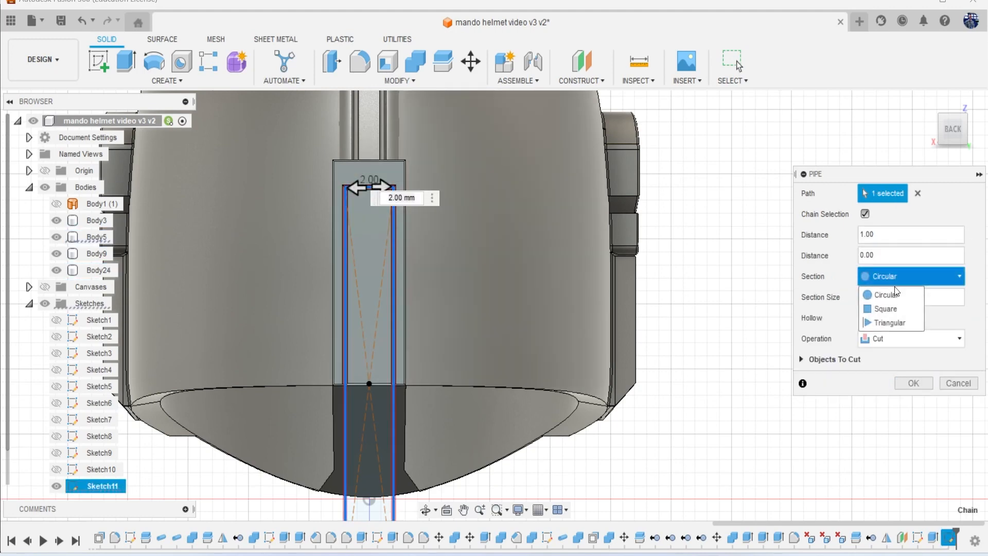
click(875, 311)
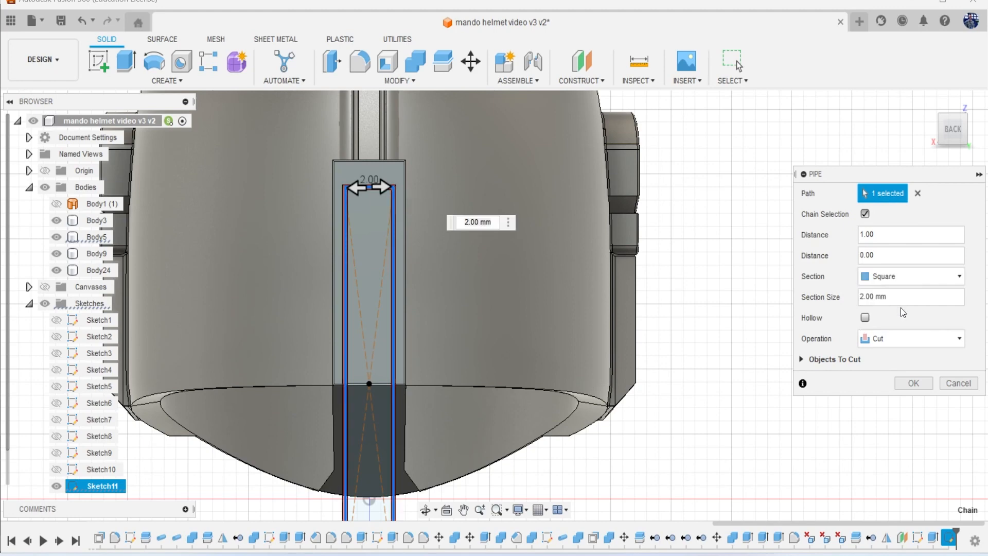
click(913, 384)
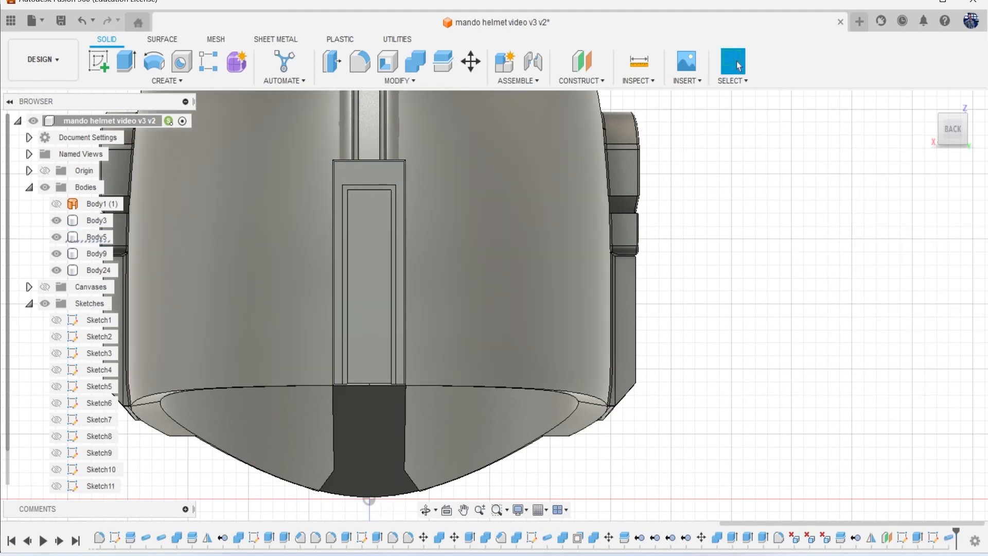
- Sketch a vertical line on the rear block's inner panel, down from its upper edge's midpoint, after checking the reference photo
key(alt+Tab)
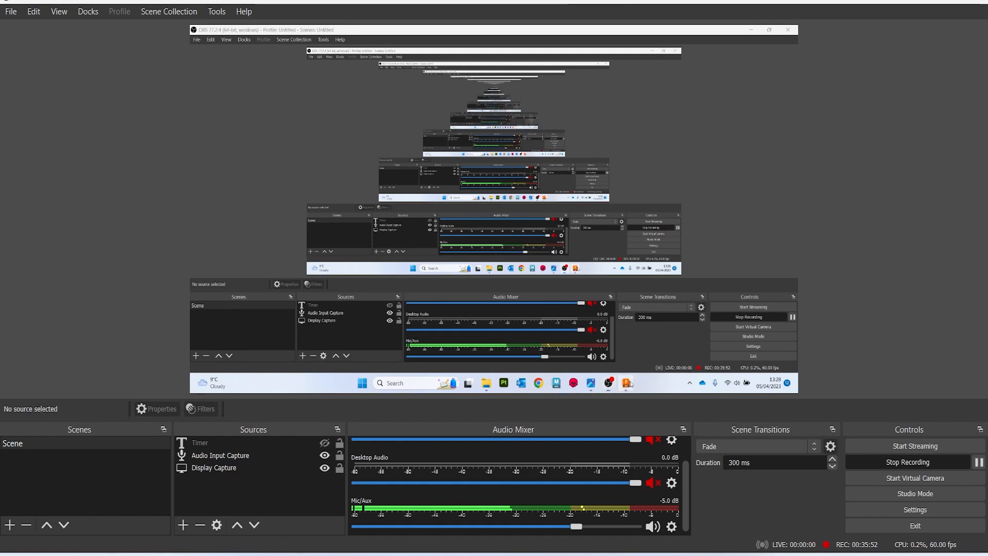
key(alt+Tab)
mouse_move(678, 547)
click(679, 495)
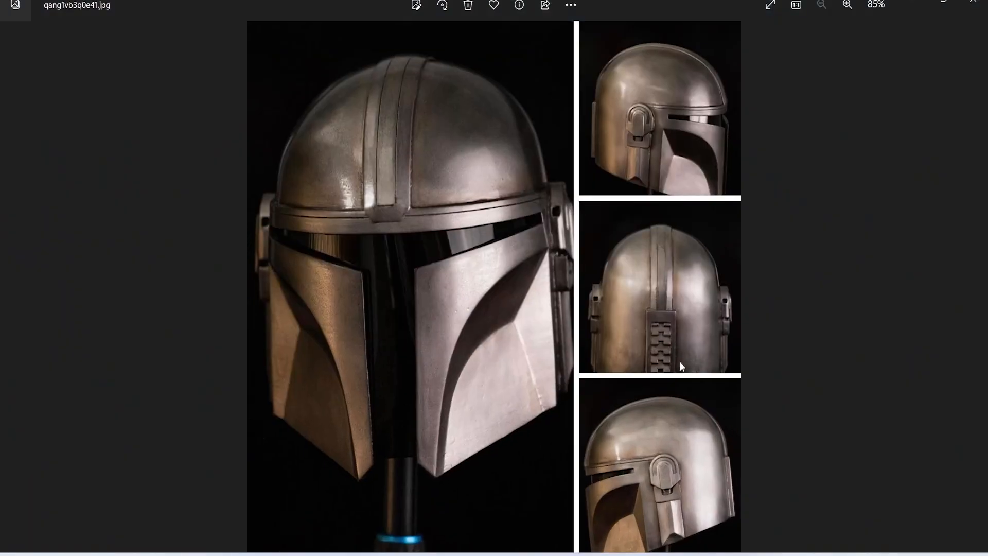
click(908, 5)
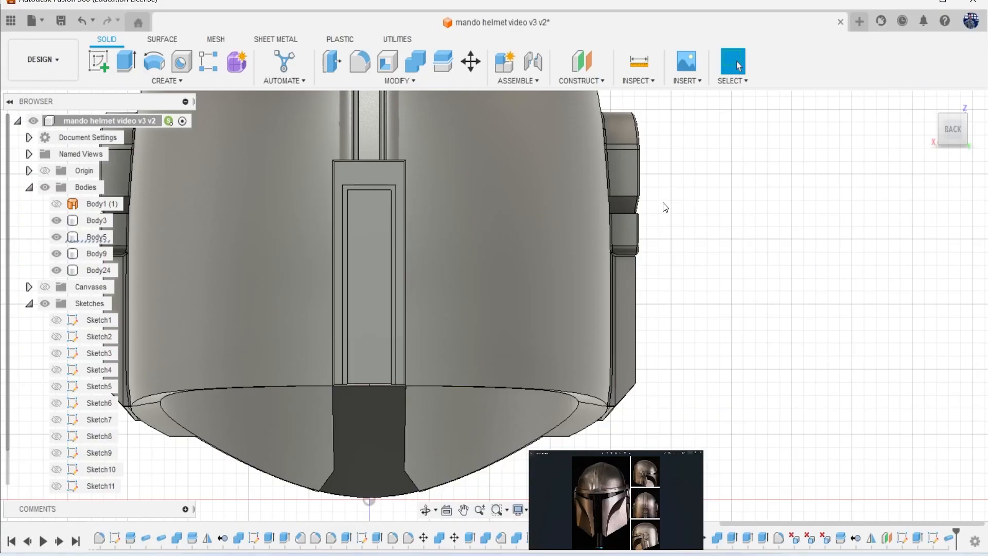
click(98, 61)
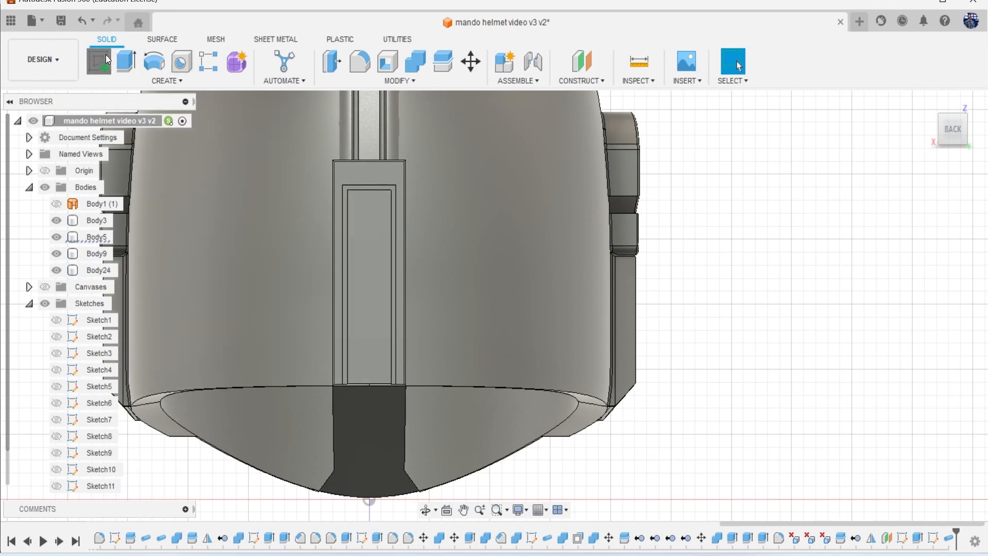
click(377, 212)
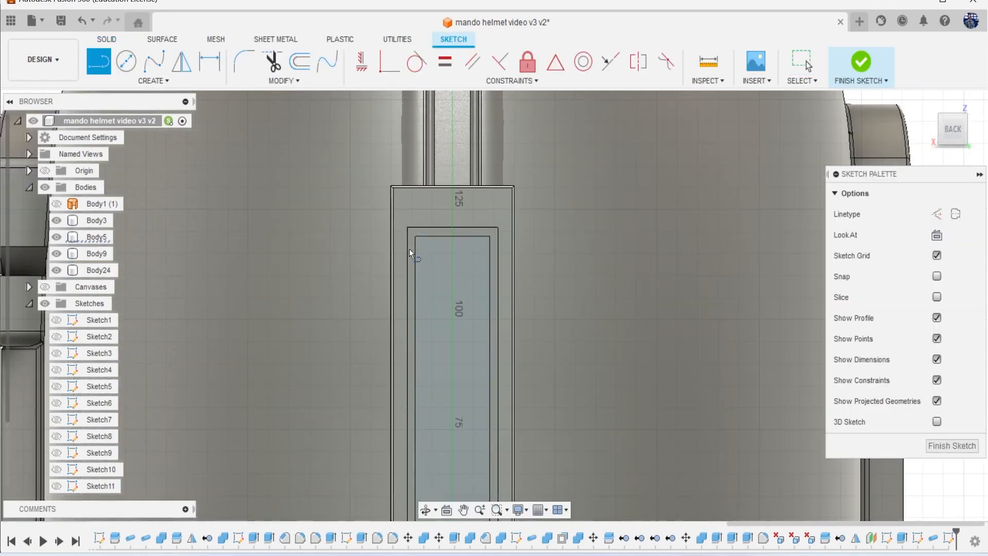
key(l)
click(461, 234)
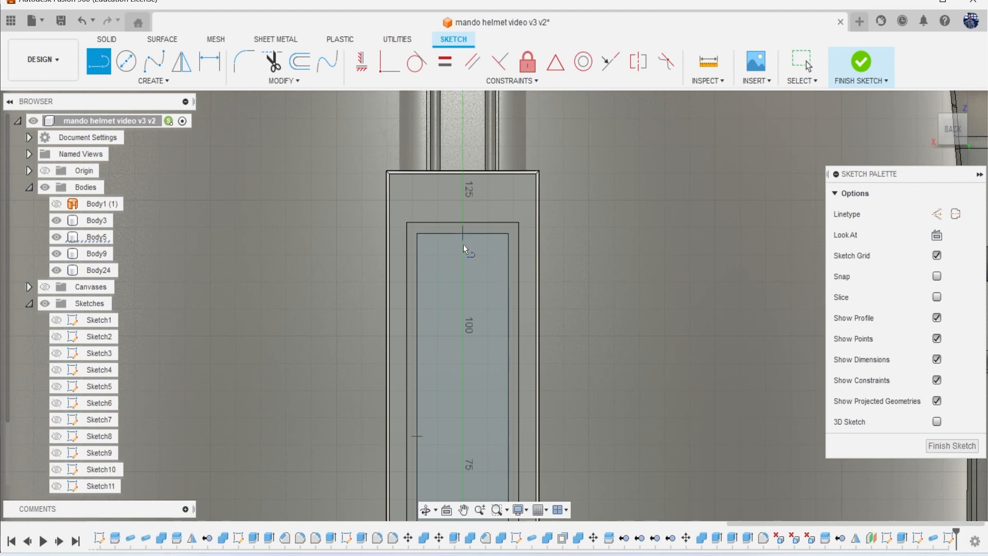
scroll(470, 303, down, 5)
double_click(464, 409)
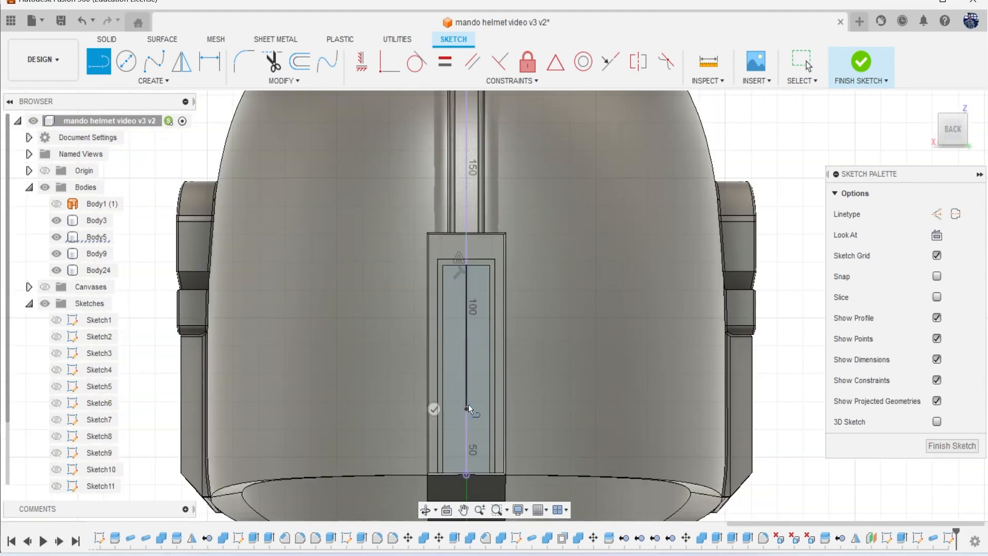
- Draw a horizontal line across the full width of the inner panel near its upper end, at 90 degrees to the centre line
scroll(479, 345, up, 5)
scroll(423, 248, up, 2)
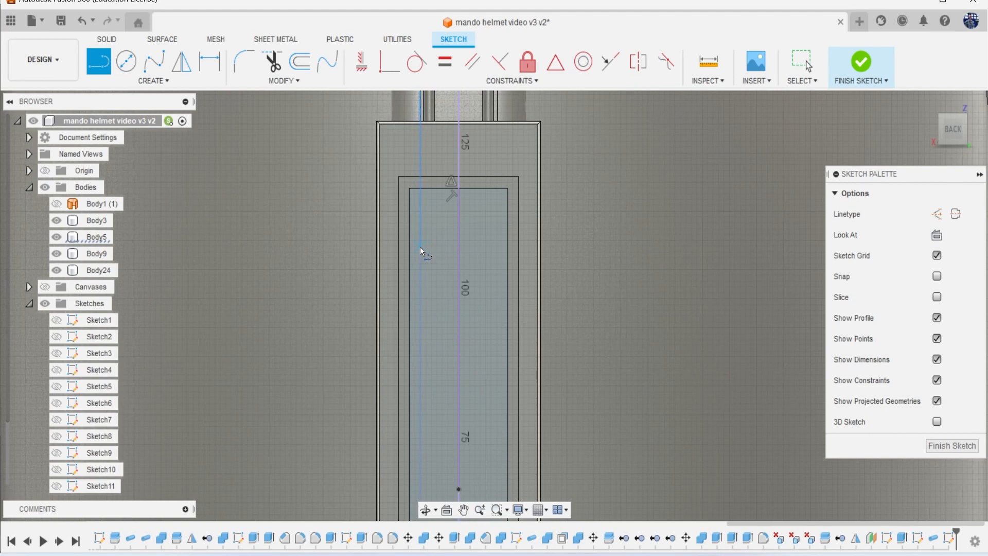
click(413, 246)
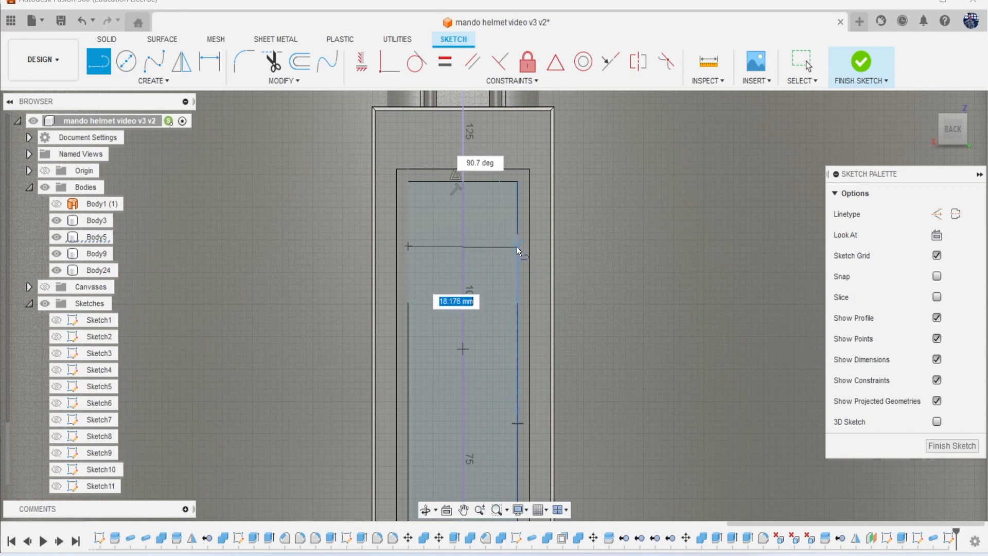
key(Tab)
text(90)
key(Return)
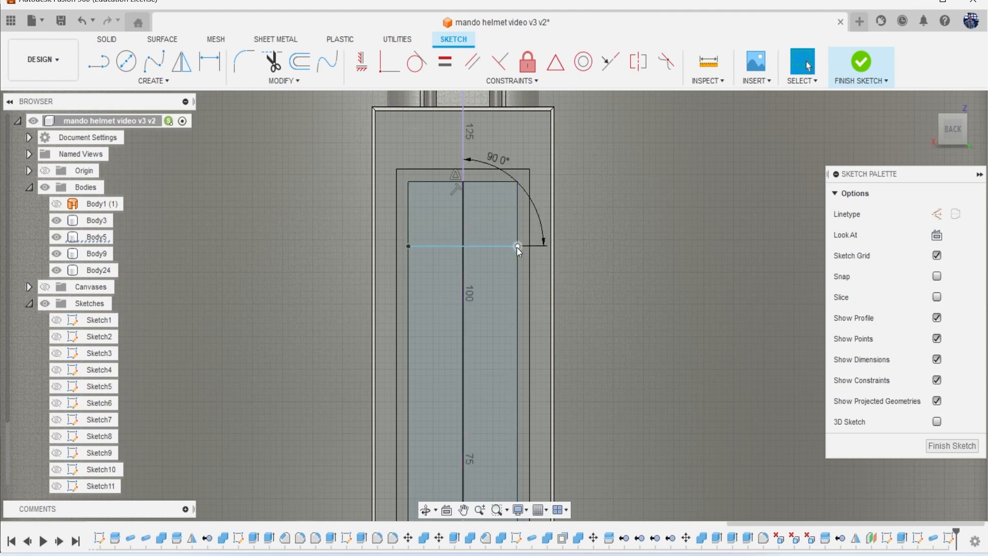
- Draw a centre rectangle about 6.7 mm wide where the two lines cross and lower its upper edge slightly
scroll(517, 247, up, 2)
scroll(448, 273, up, 3)
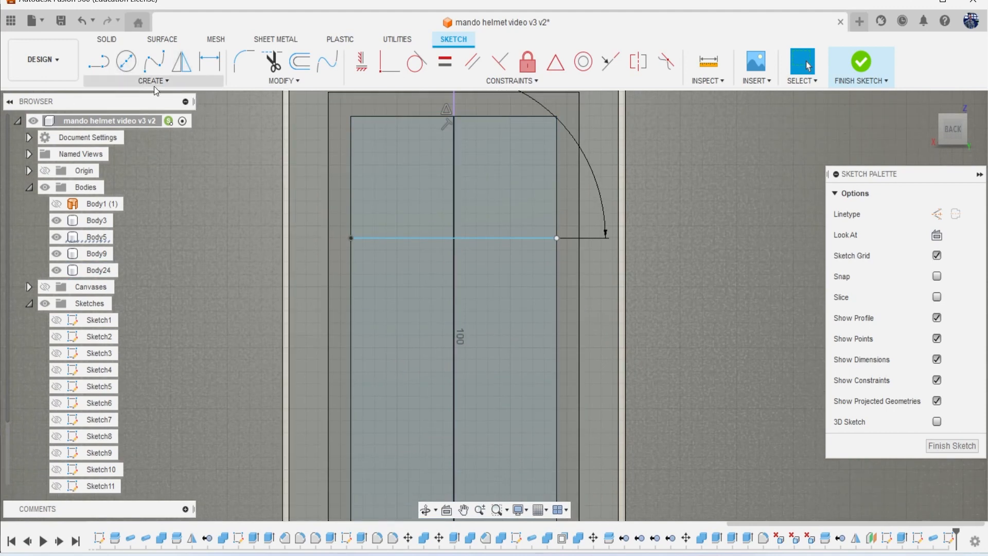
key(r)
click(937, 235)
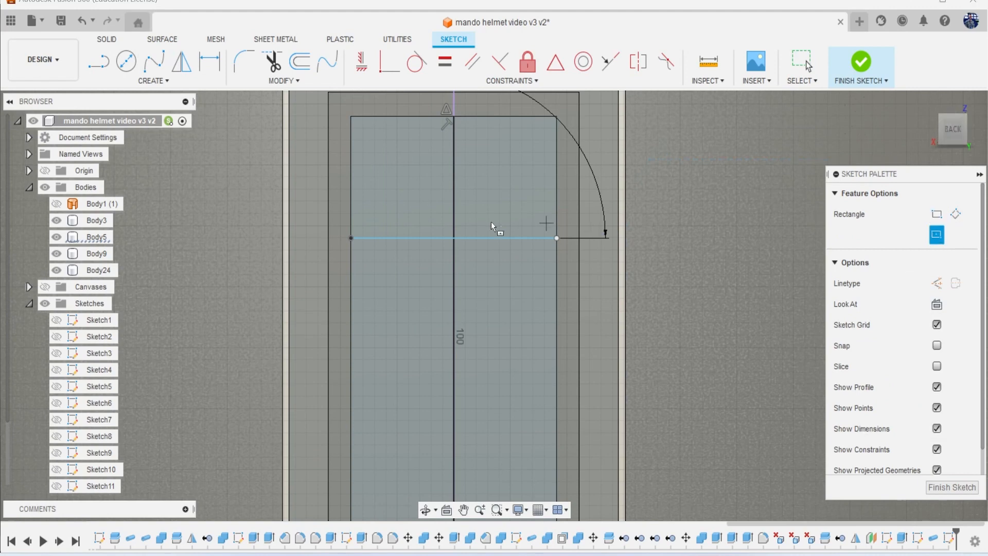
click(452, 236)
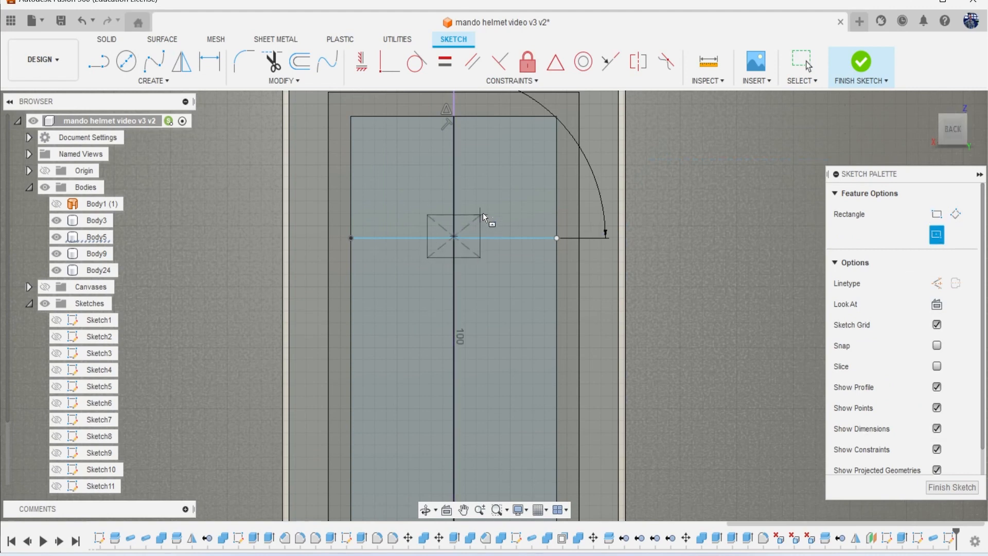
click(493, 174)
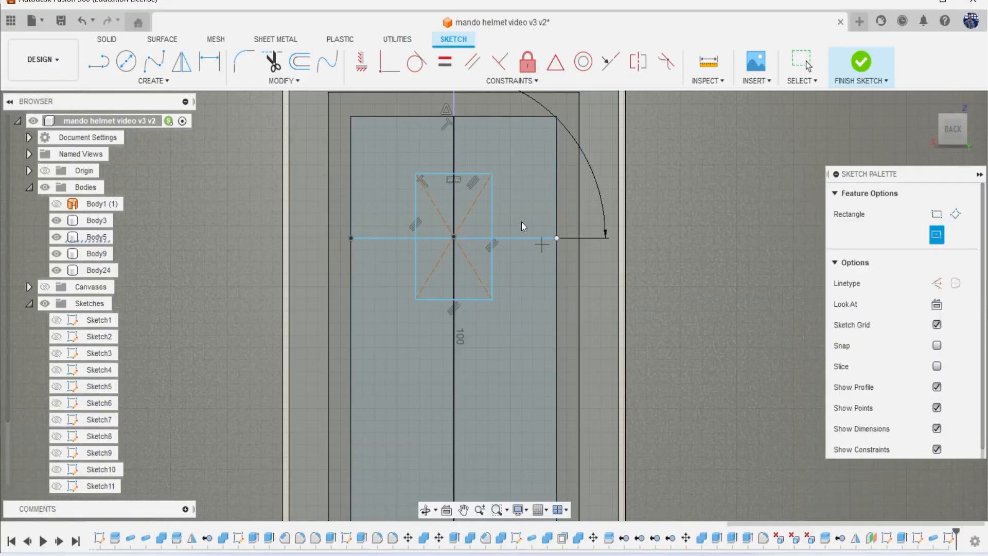
key(Escape)
drag(466, 178, 465, 192)
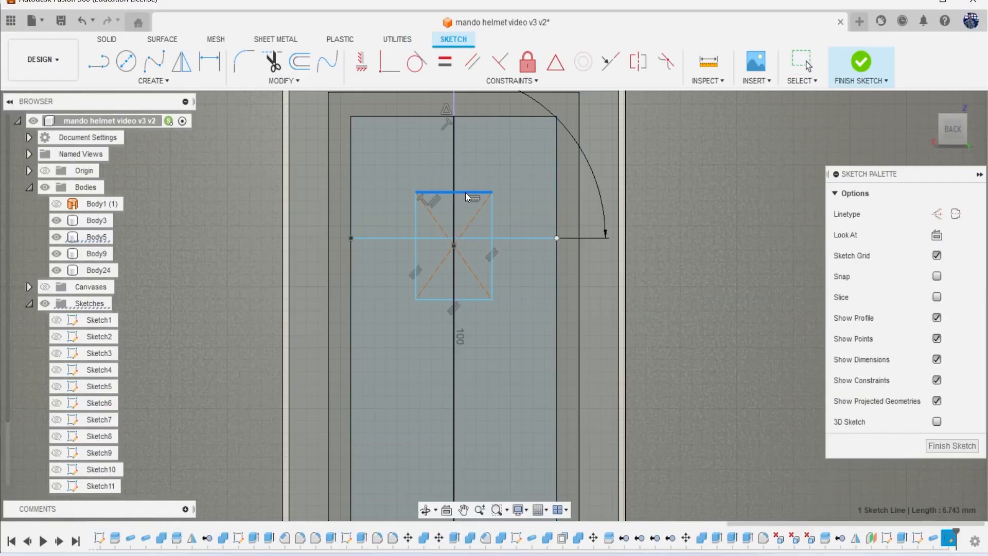
- Trim the rectangle and horizontal line down to a single stepped profile on one side of the centre line
key(t)
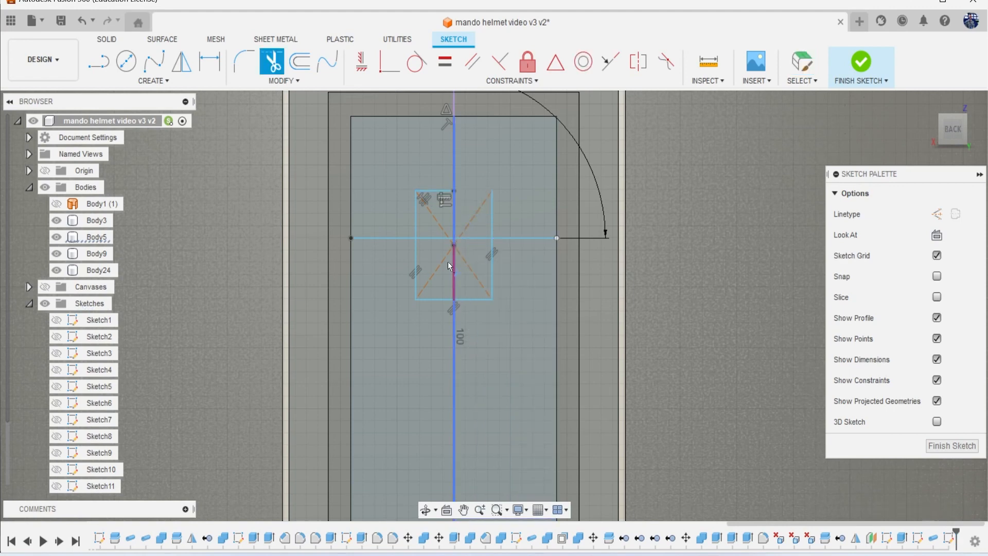
click(437, 239)
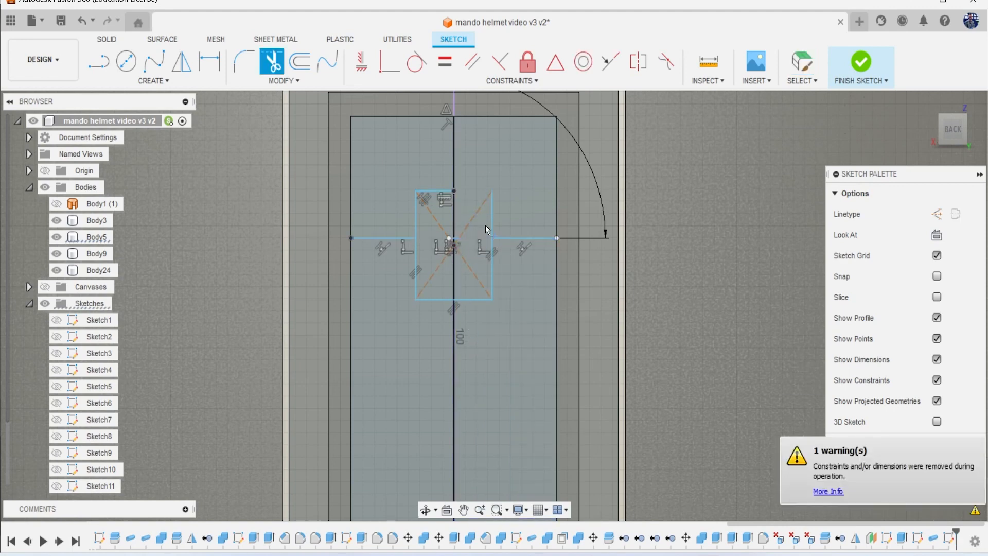
click(491, 220)
click(490, 251)
click(502, 239)
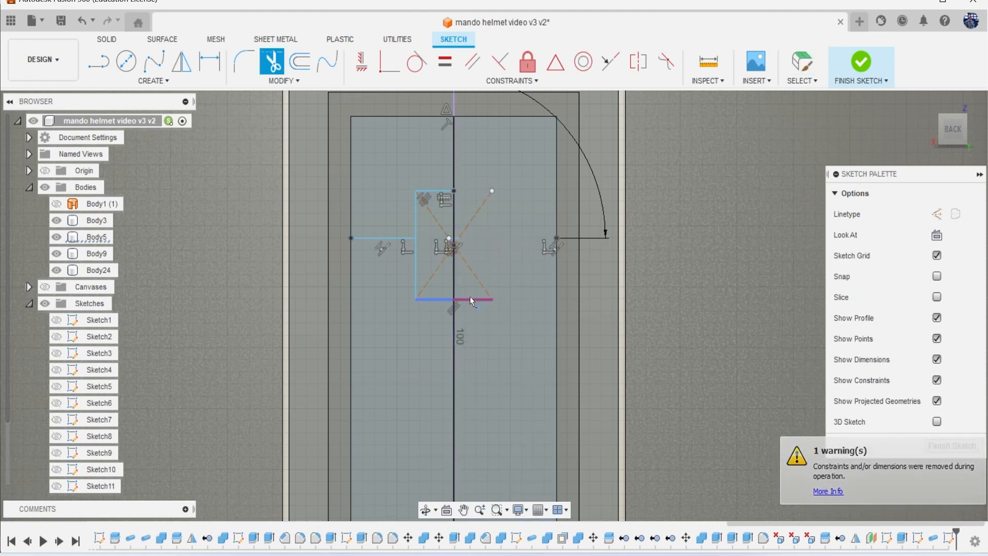
click(418, 267)
click(438, 299)
- Offset the stepped profile downward by 0.586 mm to form a thin parallel band
key(l)
scroll(412, 268, up, 2)
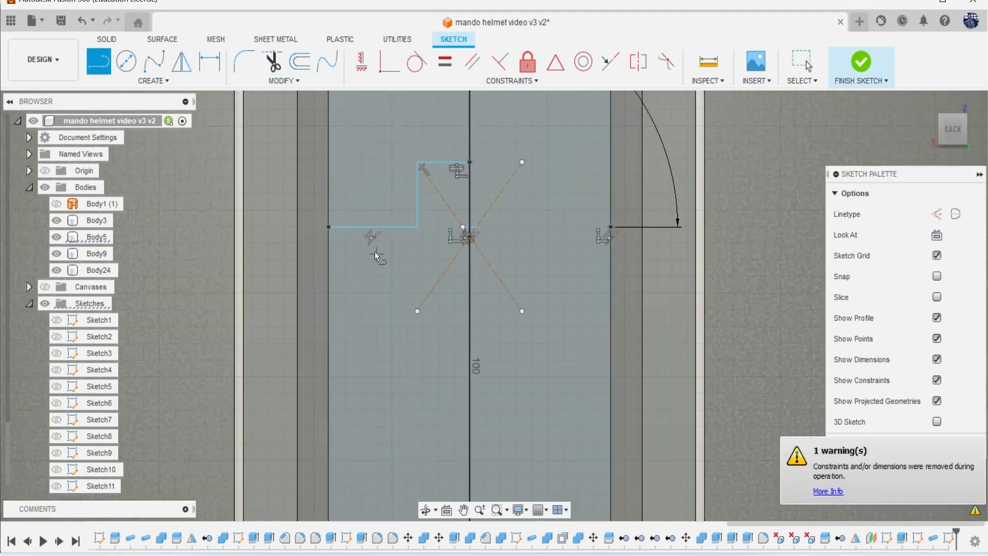
click(300, 61)
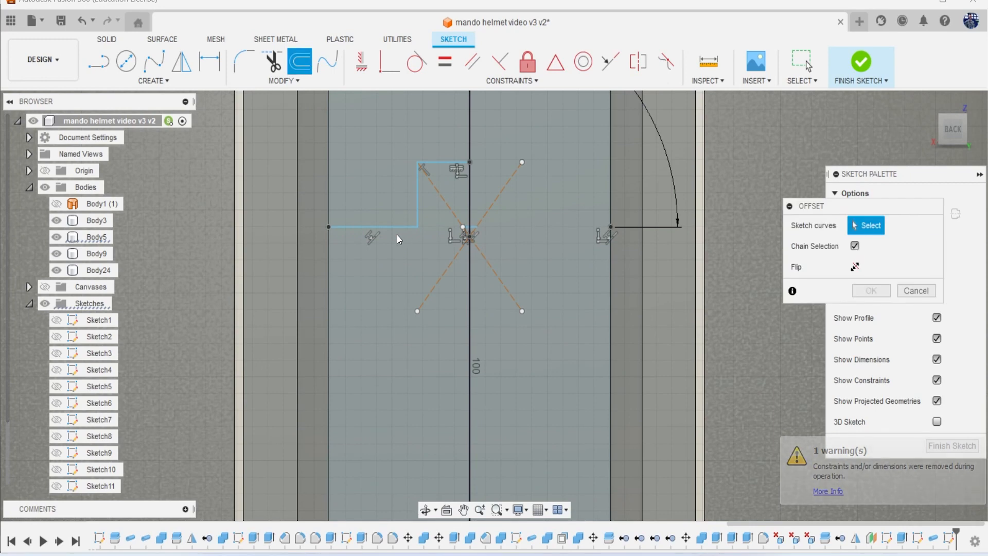
click(396, 227)
drag(395, 244, 395, 237)
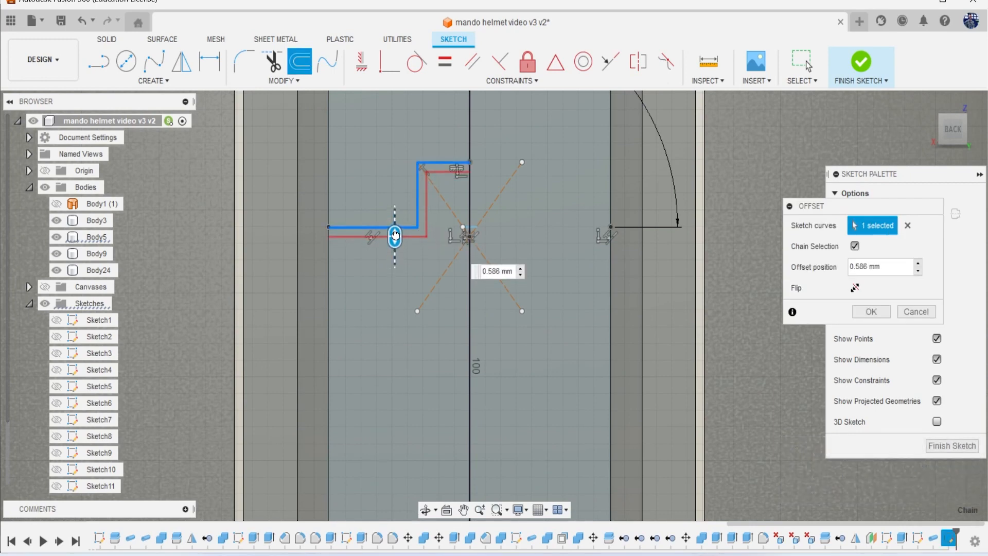
click(879, 312)
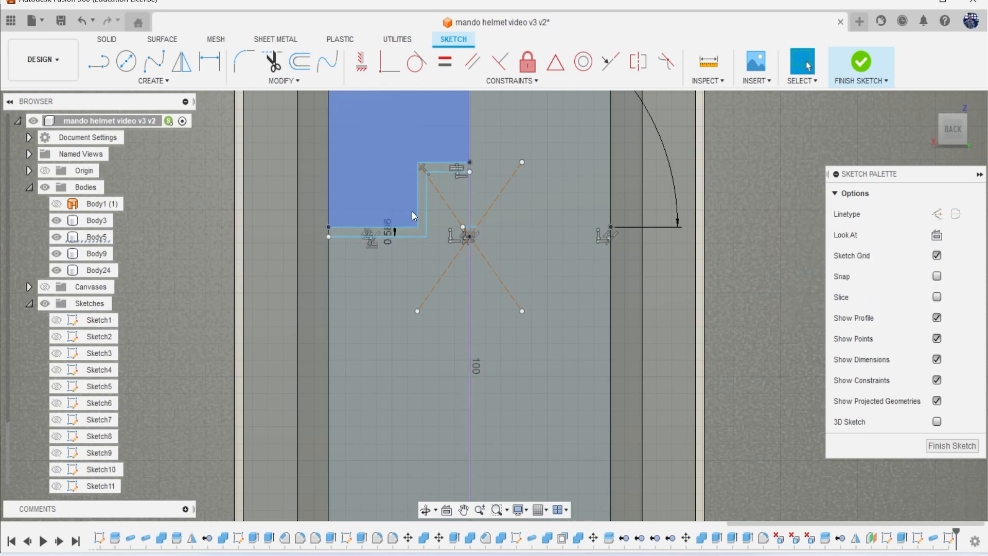
- Close the outer end of the stepped band with a short vertical line along the panel's side edge
key(l)
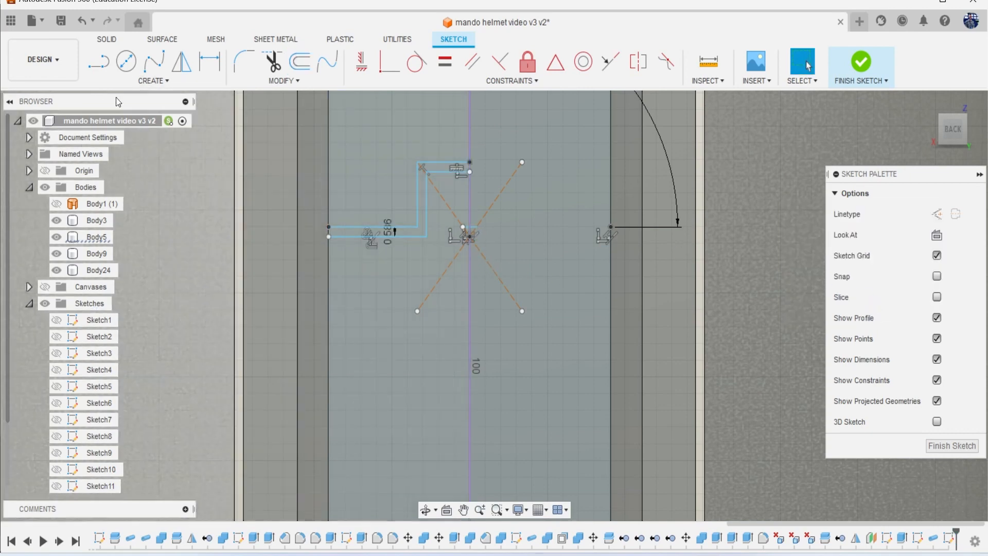
scroll(336, 274, up, 2)
click(324, 218)
click(324, 201)
scroll(429, 242, down, 2)
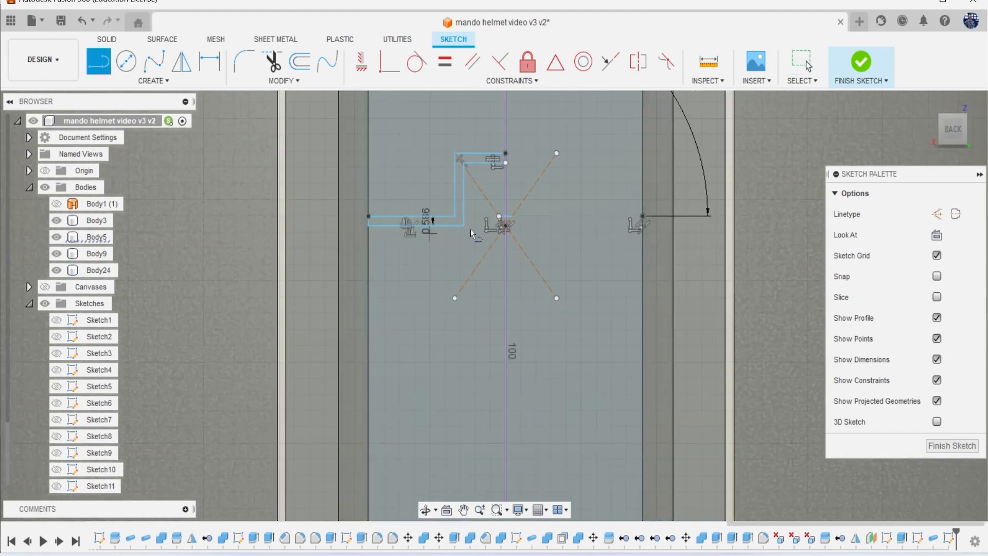
- Mirror the closed stepped band across the vertical centre line to complete the symmetrical profile on the panel
click(154, 81)
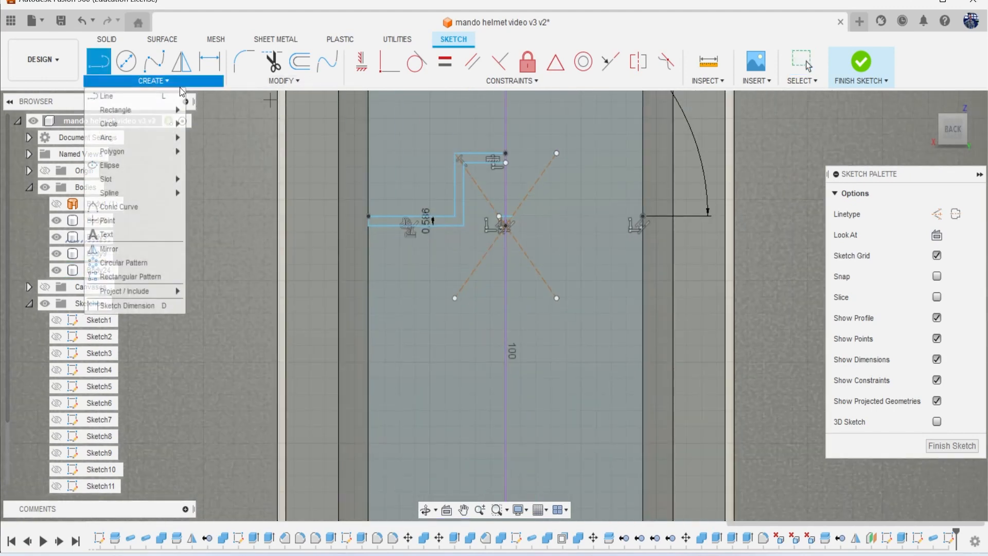
click(158, 249)
click(434, 226)
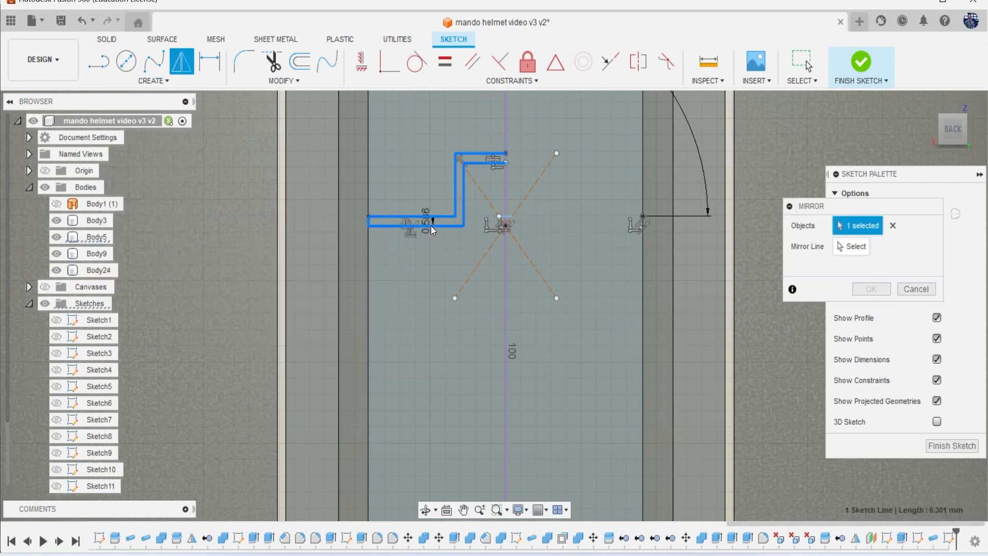
click(853, 248)
click(506, 187)
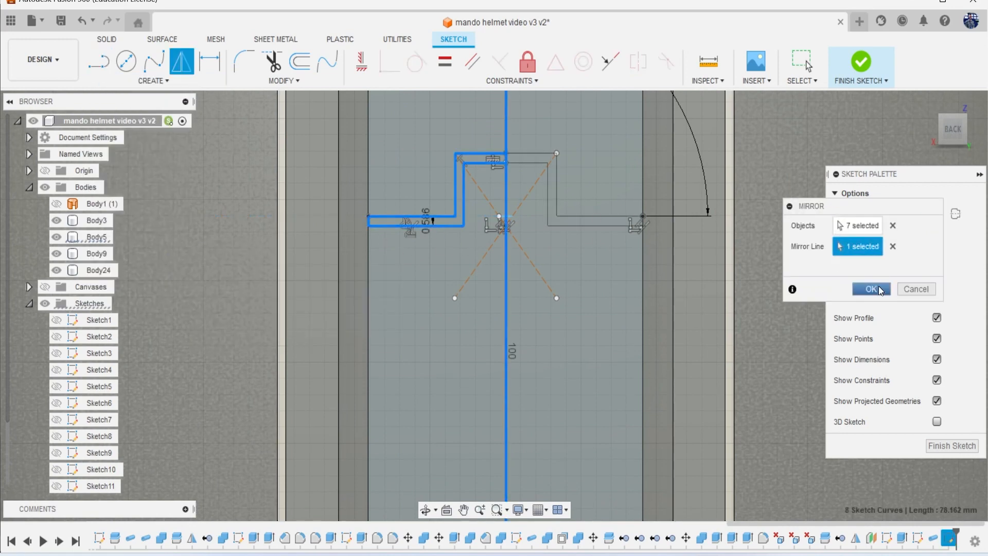
click(882, 289)
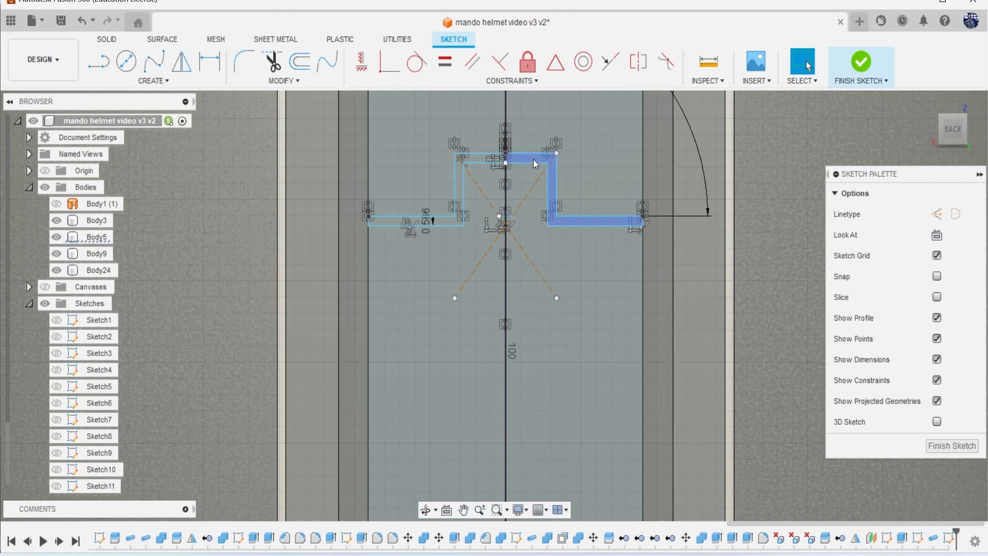
- Extrude both halves of the stepped band by -0.659 mm as a cut into the rear strip
key(e)
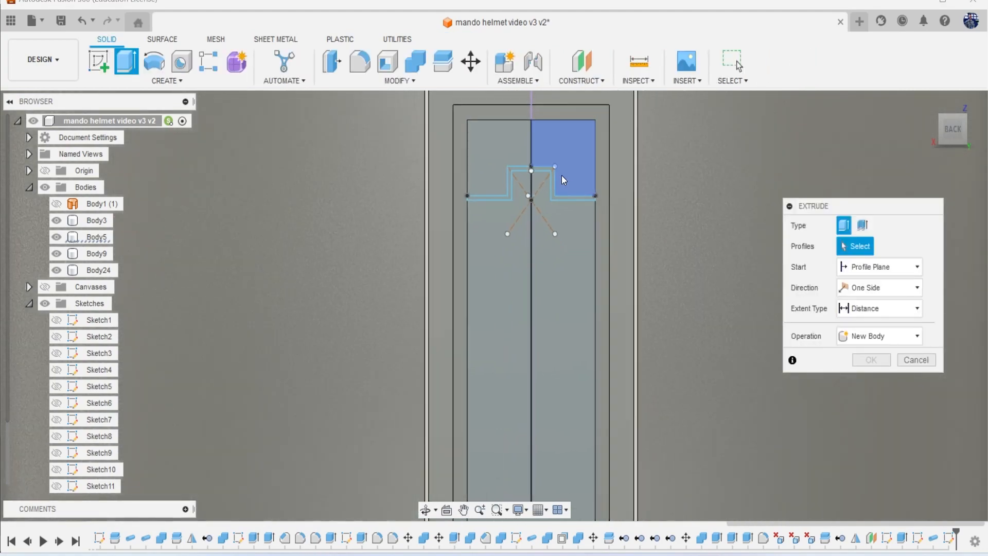
scroll(562, 175, up, 5)
click(478, 165)
click(496, 169)
scroll(591, 223, down, 2)
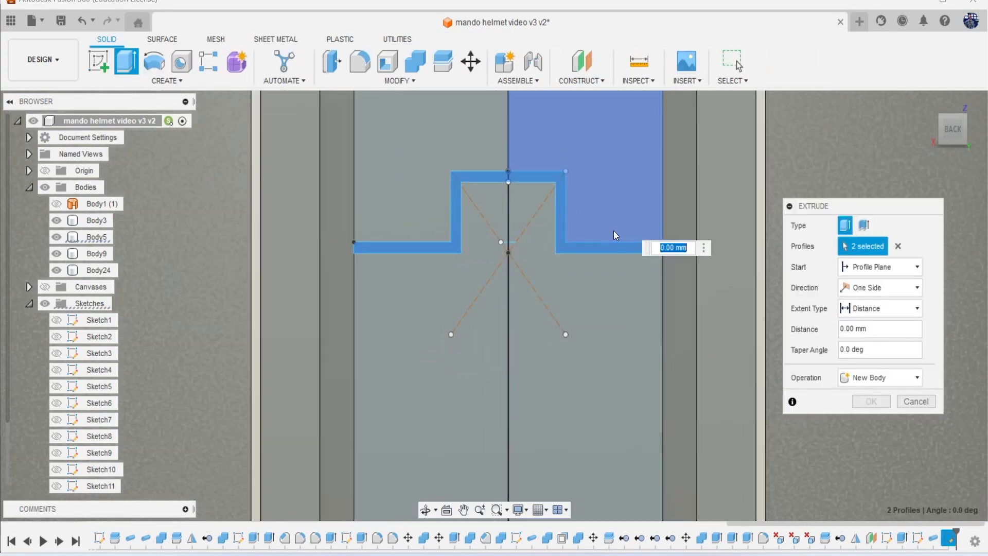
scroll(592, 226, down, 2)
click(952, 137)
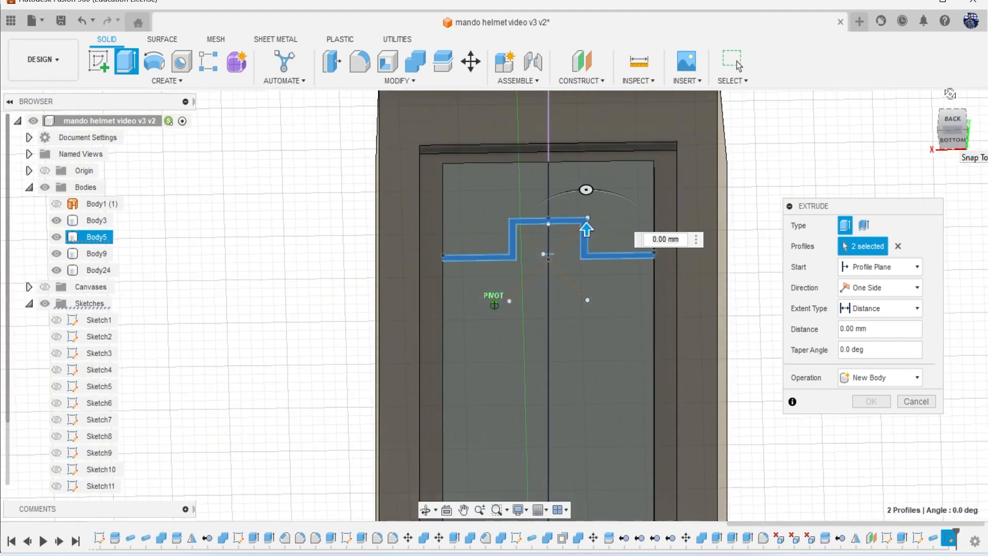
drag(572, 231, 572, 242)
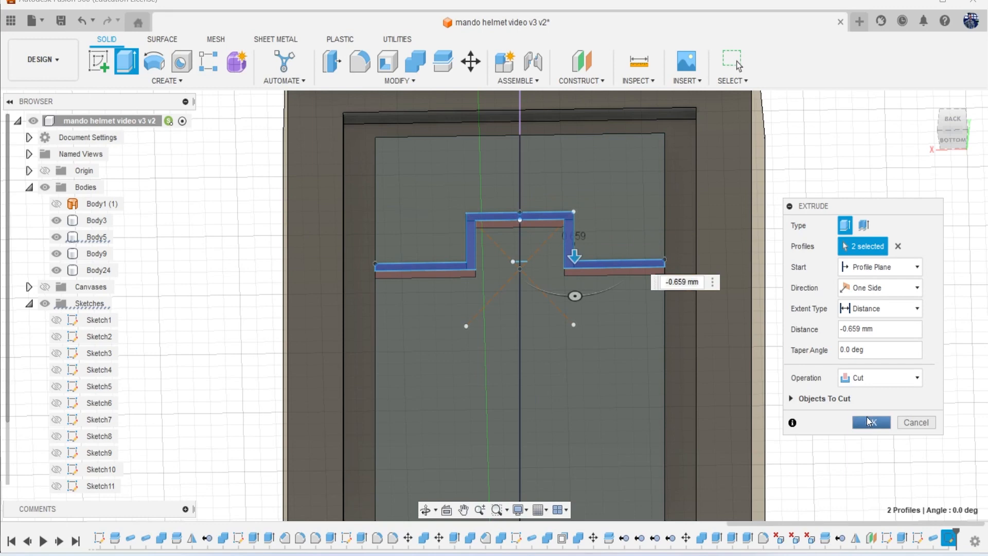
key(Return)
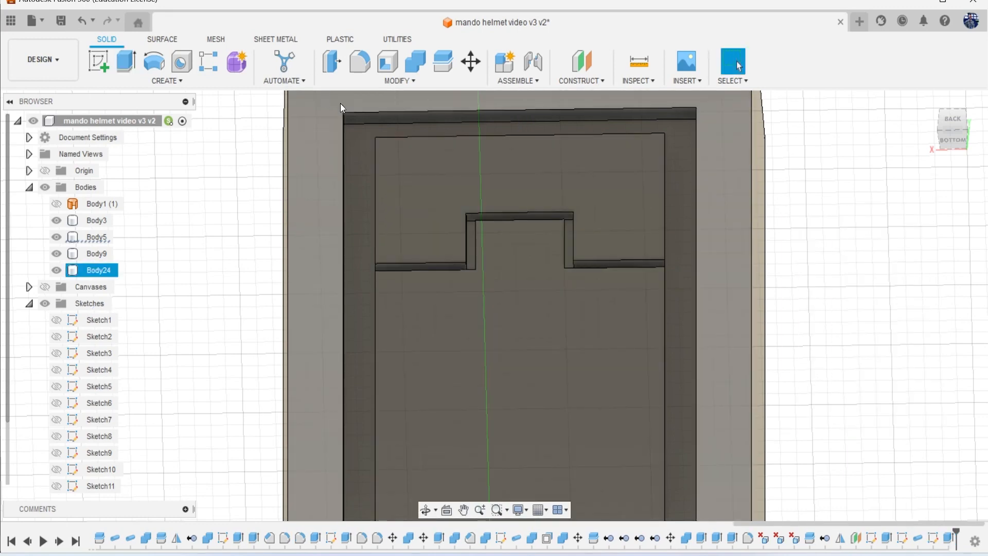
- Start an equal-distance chamfer of about 0.274 mm on nine upper and lower edges of the stepped groove
click(392, 82)
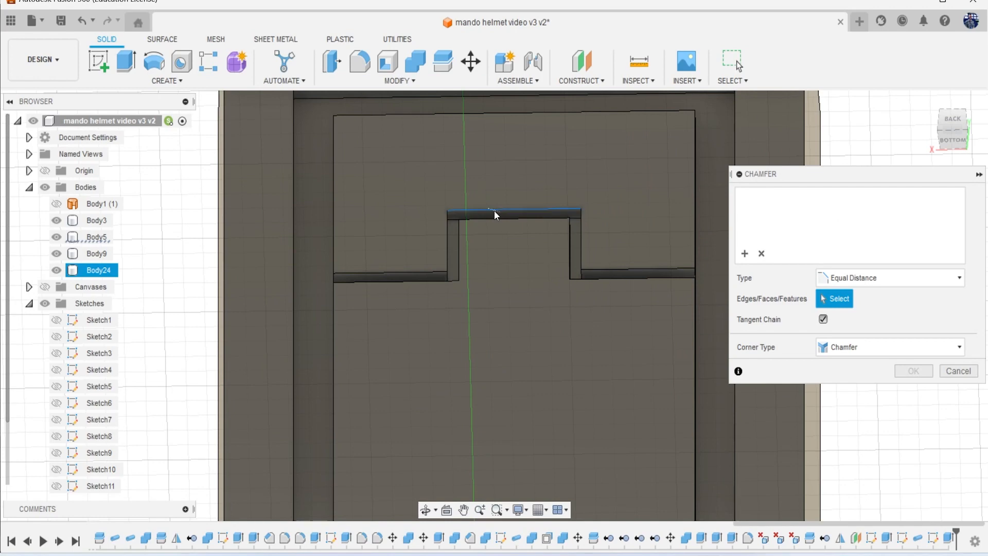
click(494, 211)
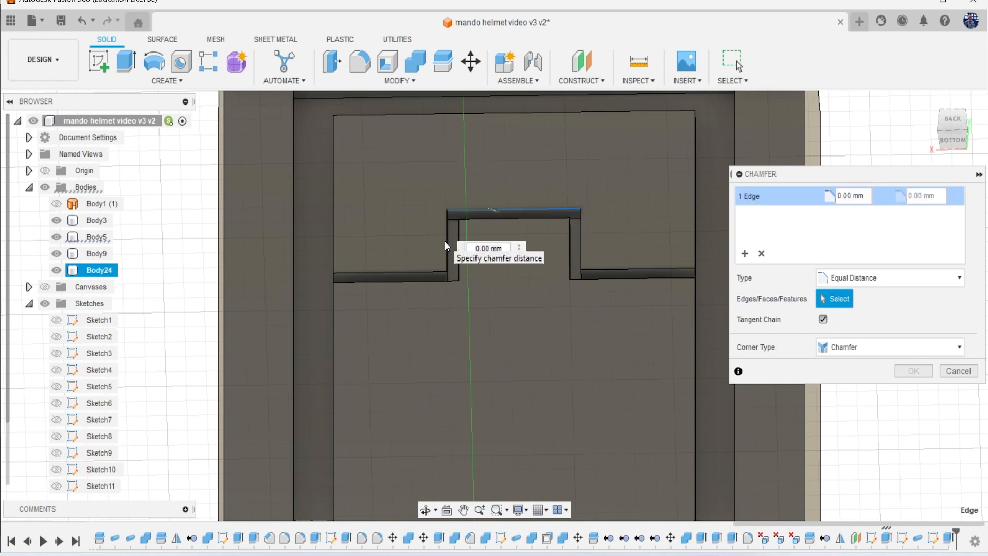
click(447, 247)
click(438, 272)
click(446, 280)
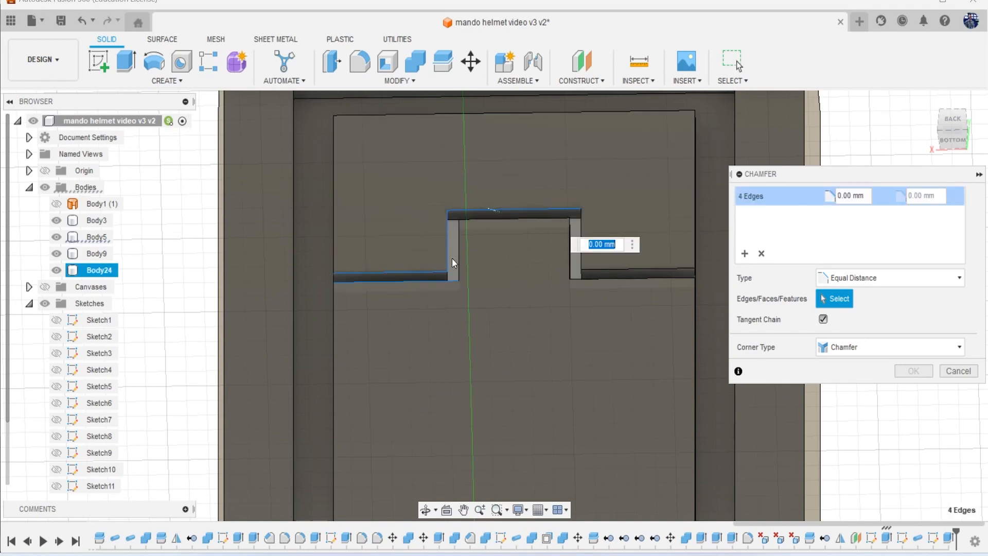
click(512, 224)
click(593, 280)
click(567, 269)
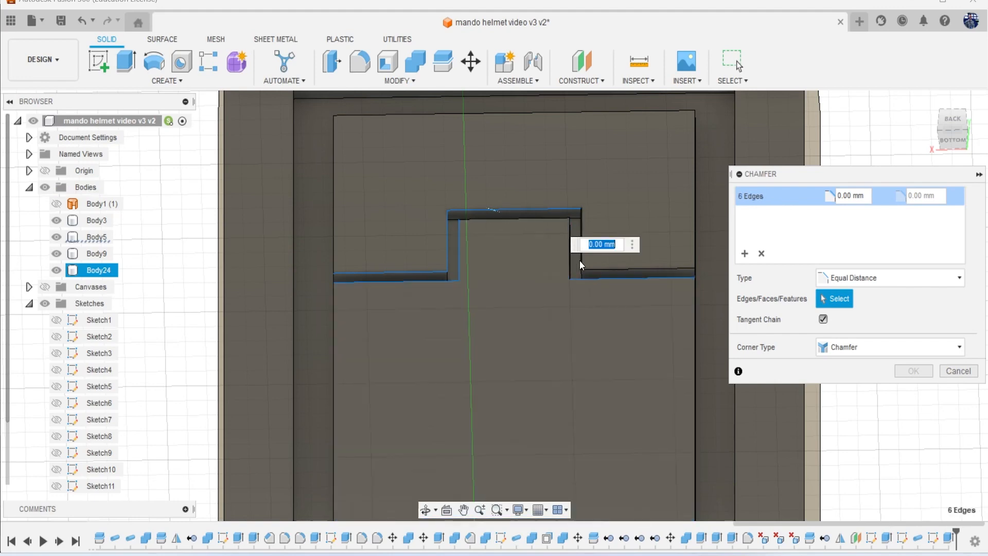
click(638, 270)
click(571, 258)
click(582, 242)
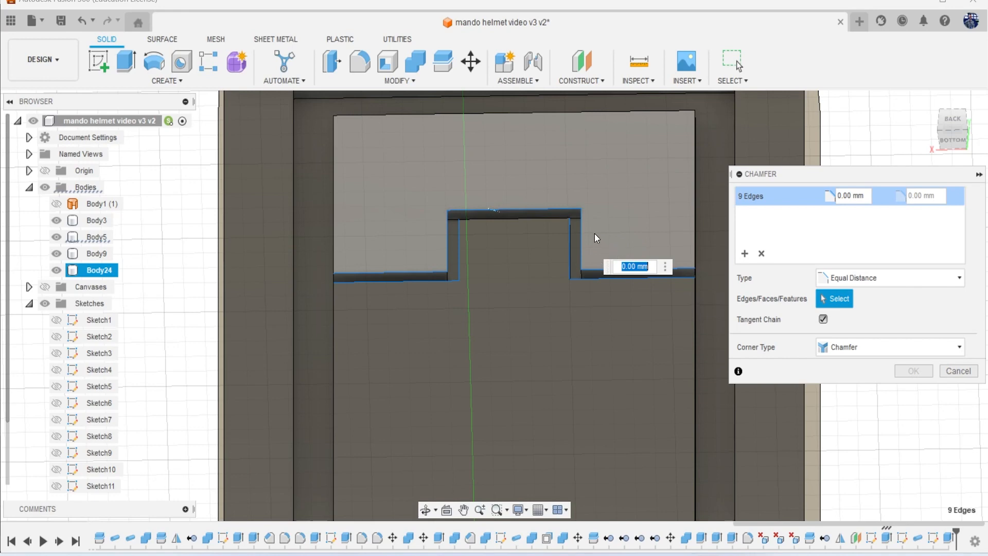
drag(495, 210, 494, 211)
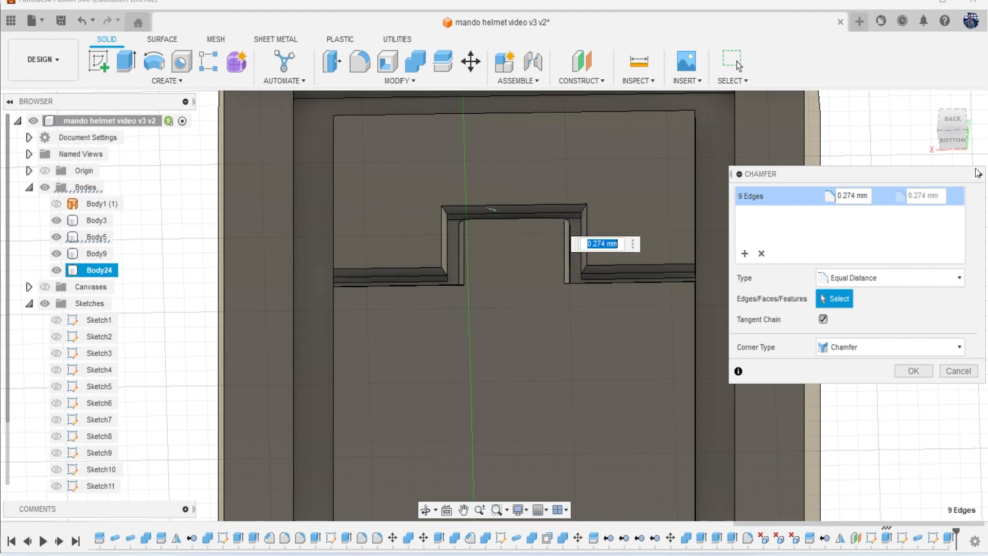
- Add the missing inner horizontal edge at the top of the step to the chamfer selection
drag(954, 128, 951, 173)
scroll(549, 175, up, 5)
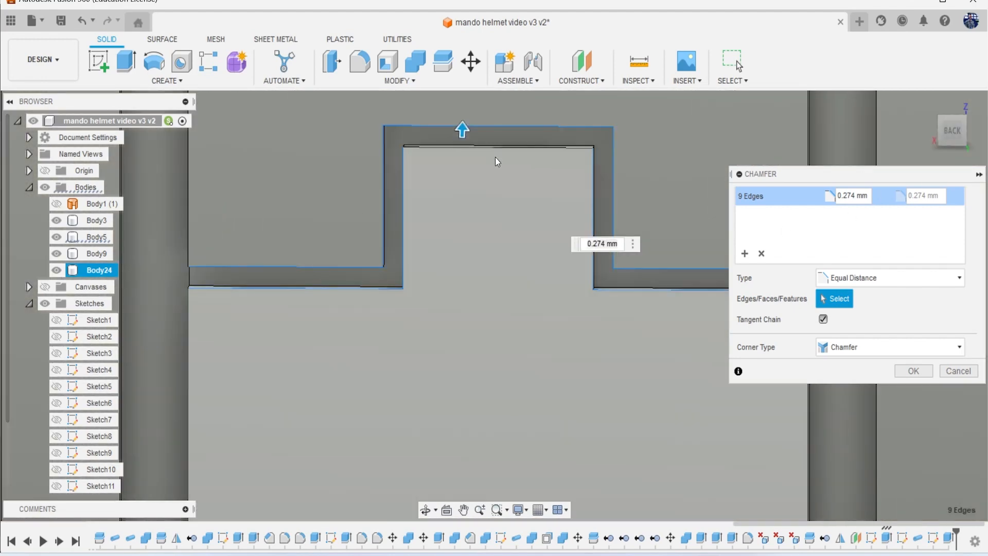
click(483, 152)
scroll(523, 208, down, 4)
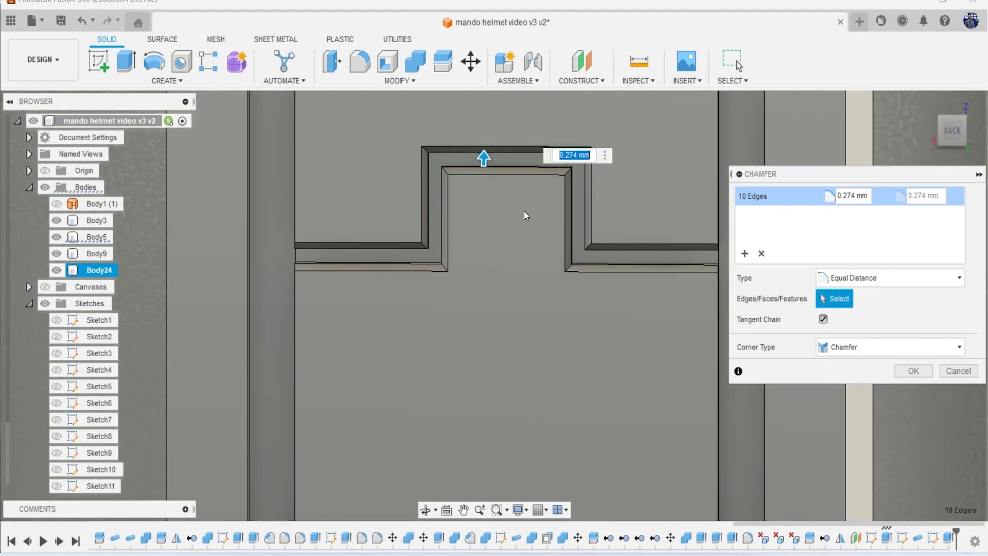
- Set the chamfer distance on the groove's ten edges to 0.5 mm and apply it
scroll(524, 211, down, 4)
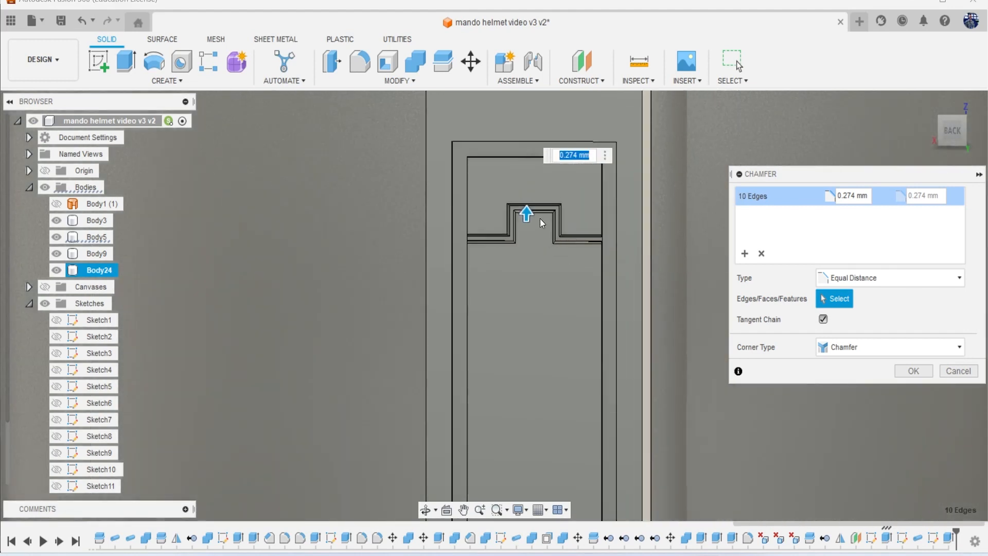
scroll(536, 212, up, 2)
drag(520, 208, 521, 206)
scroll(646, 353, down, 5)
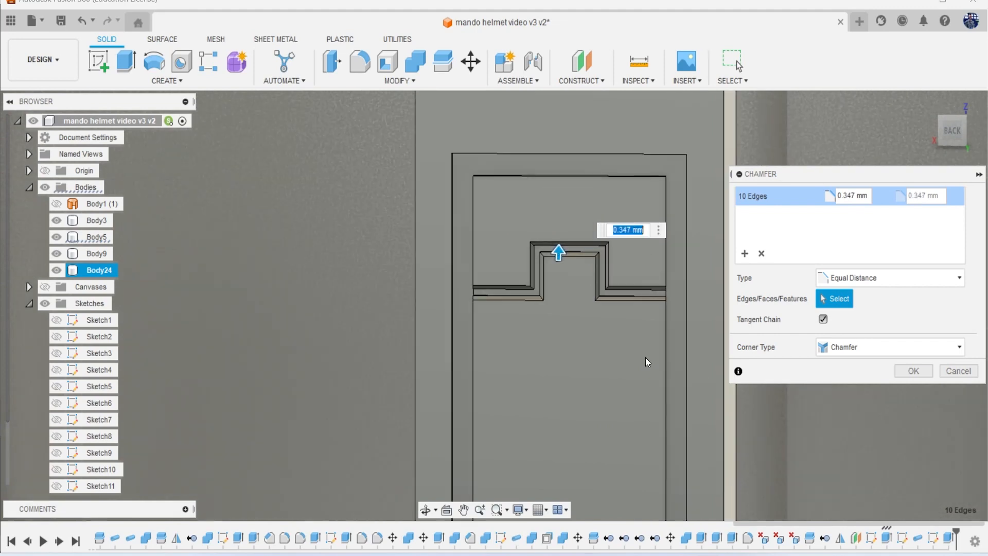
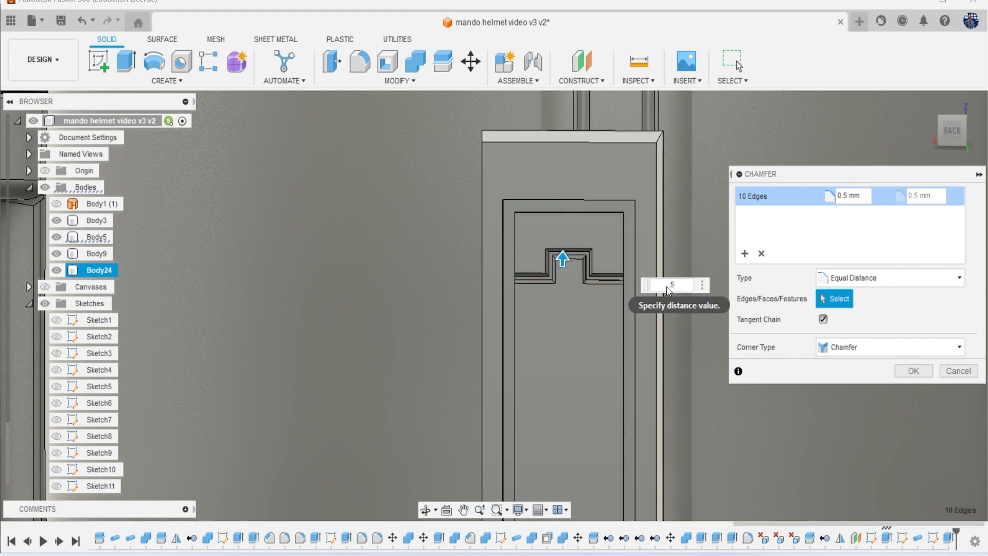
scroll(607, 286, up, 8)
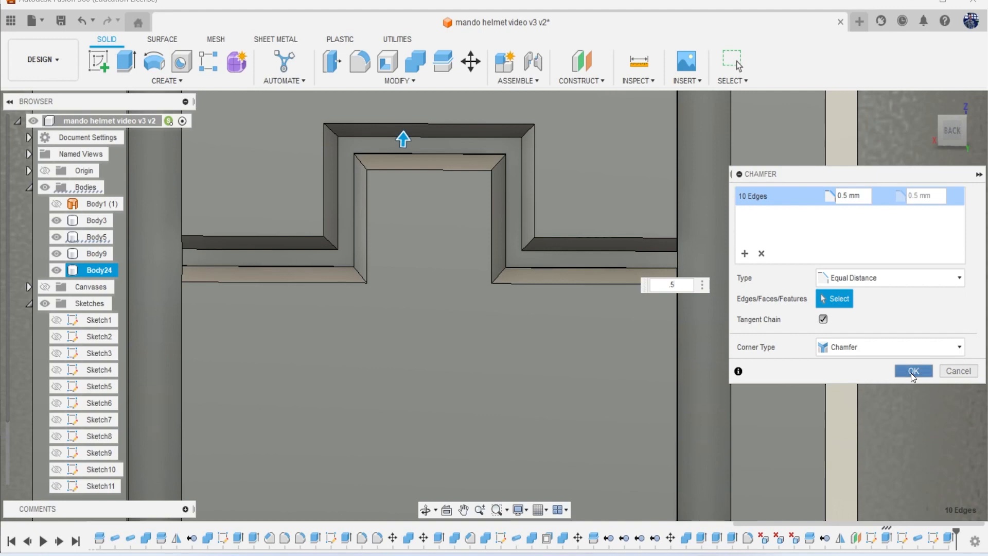
click(912, 371)
- Set up a rectangular pattern of the stepped groove's cut feature, using the strip's long vertical edge as the axis
scroll(481, 304, down, 10)
scroll(480, 305, down, 5)
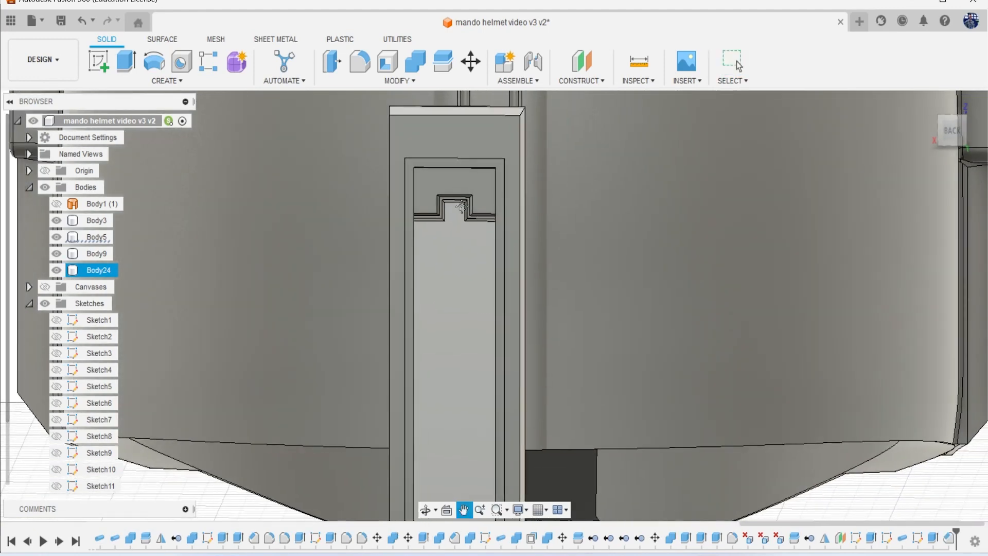
click(163, 82)
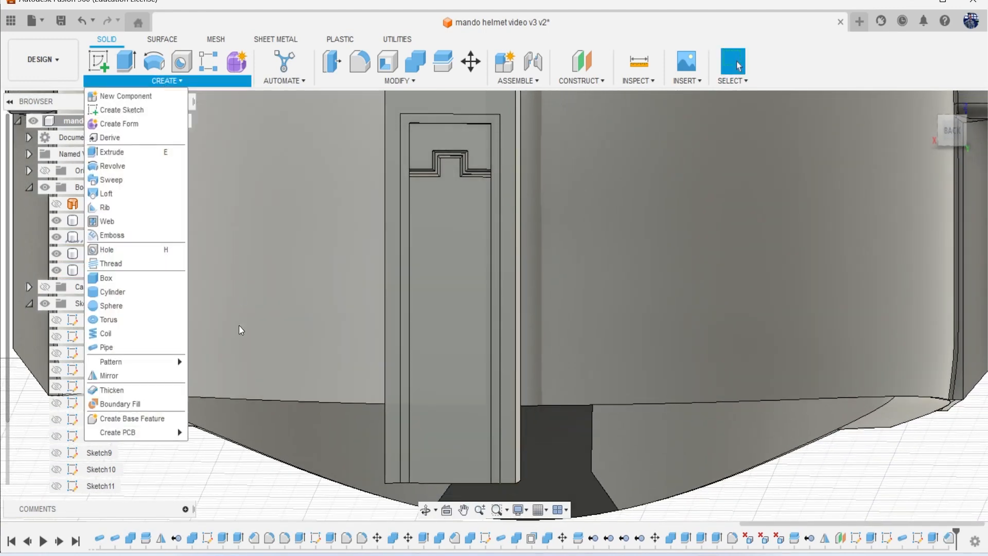
mouse_move(150, 363)
click(231, 360)
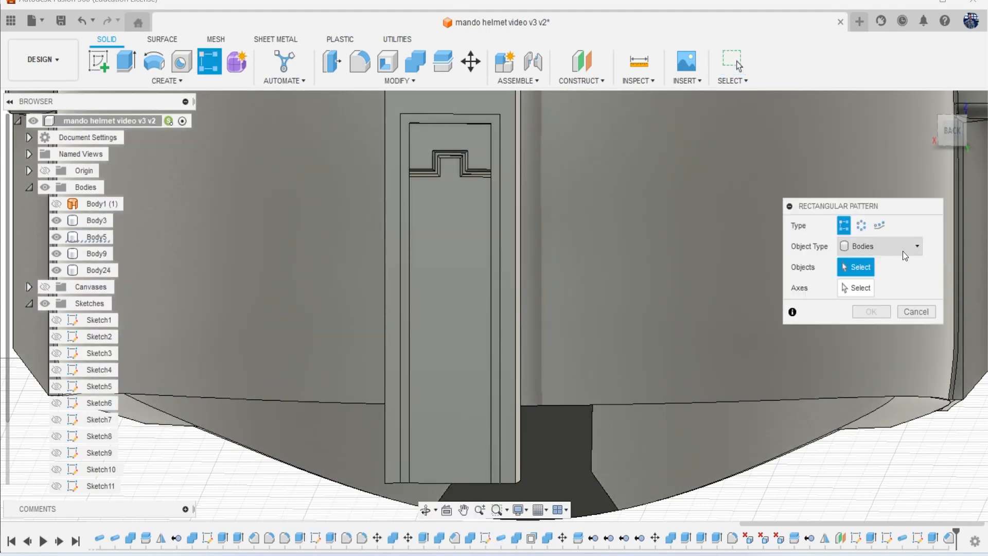
click(902, 253)
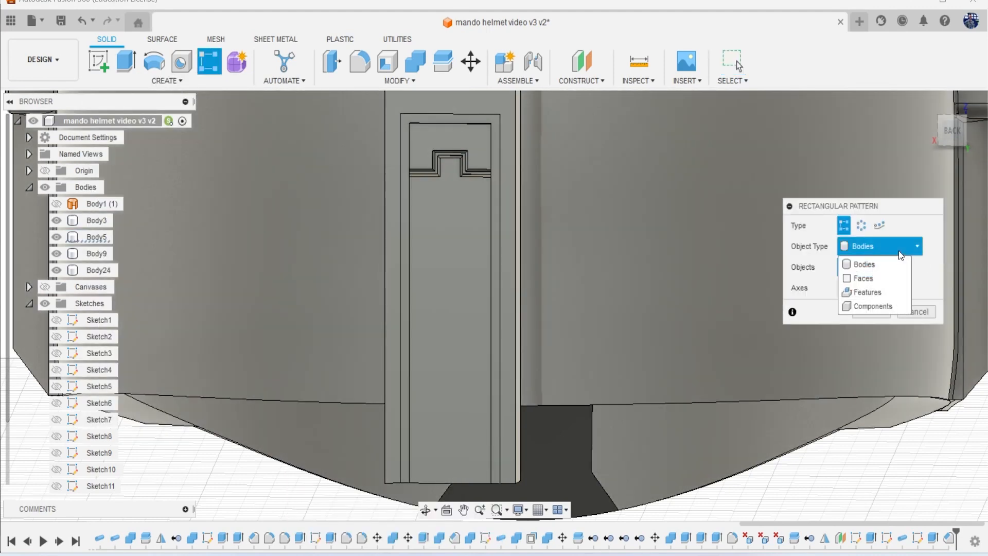
click(881, 292)
click(933, 538)
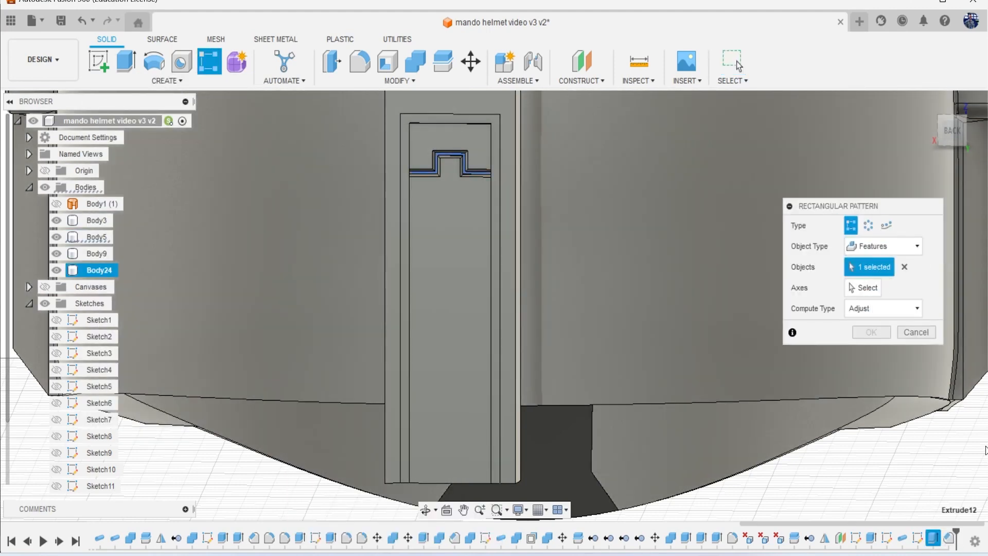
click(876, 292)
click(492, 254)
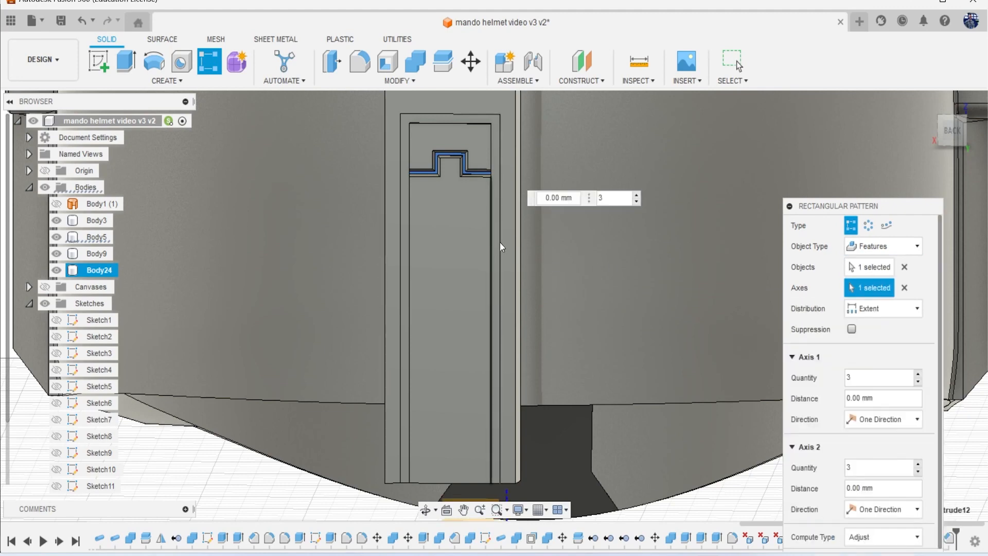
- Pattern the stepped groove down the rear panel as 8 instances over a total extent of 59.237 mm
drag(452, 177, 456, 474)
click(638, 480)
click(641, 480)
click(641, 481)
click(641, 482)
click(641, 482)
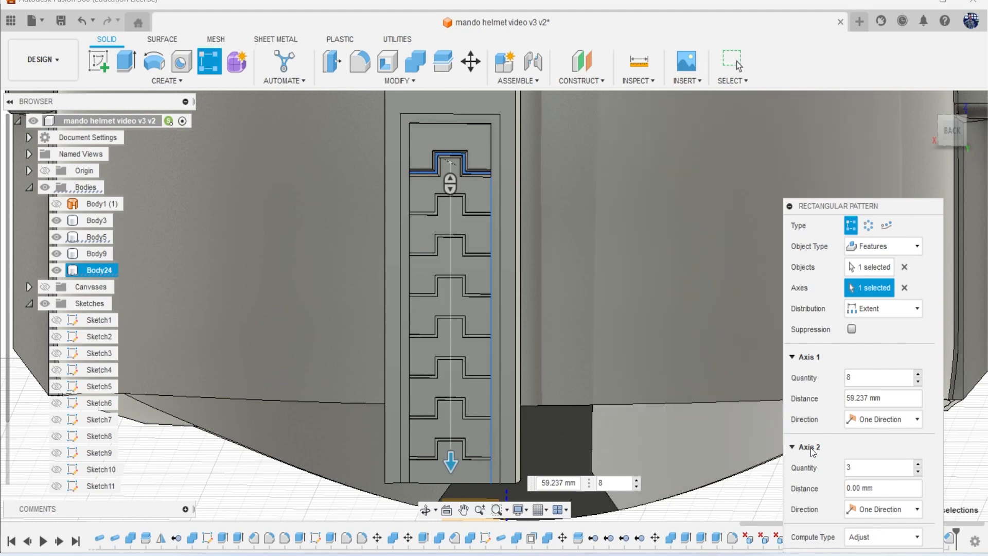
drag(873, 214, 846, 115)
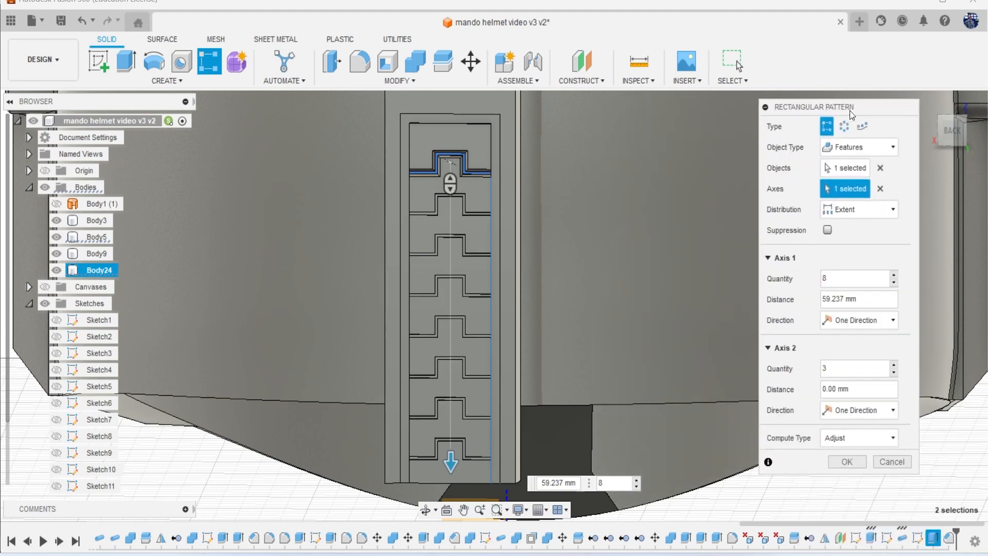
click(847, 462)
- Edit the rectangular pattern of grooves to also include the bevel feature on the groove's edges
scroll(500, 232, down, 2)
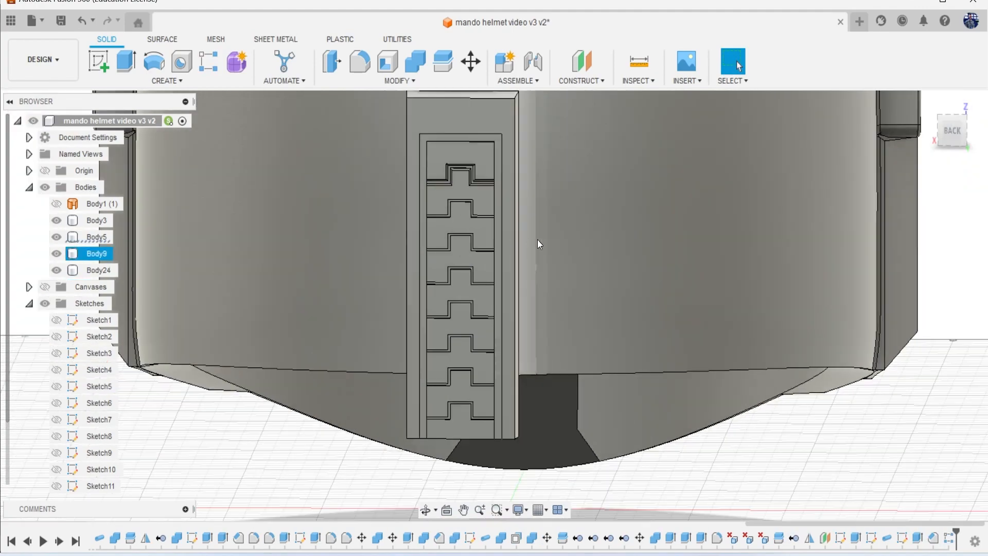
middle_drag(529, 239, 525, 318)
drag(953, 146, 962, 141)
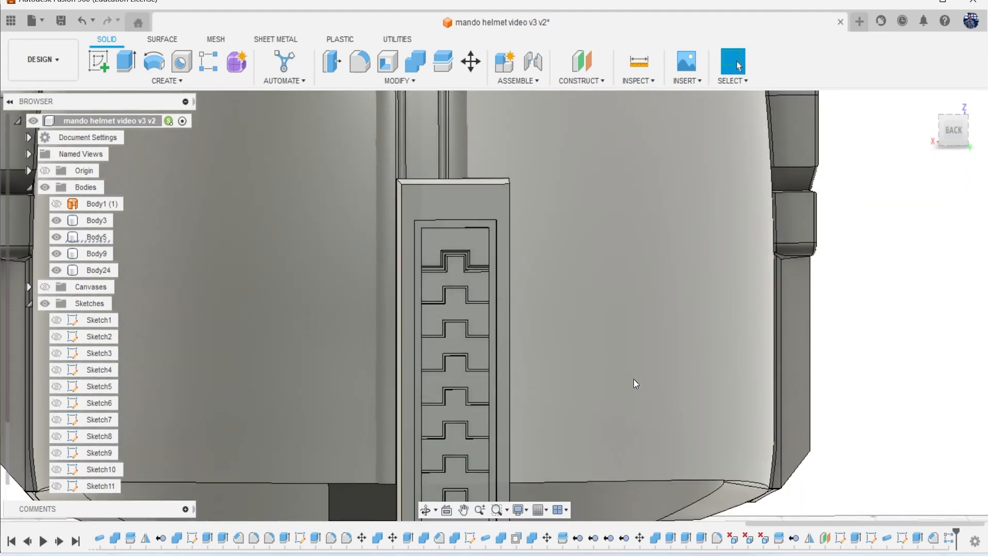
scroll(539, 307, up, 5)
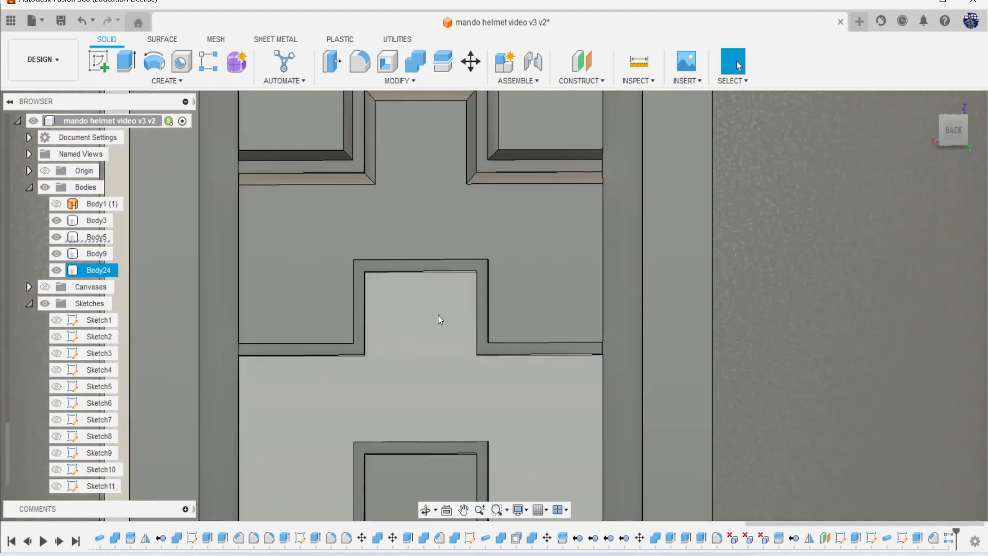
scroll(528, 403, down, 2)
right_click(941, 543)
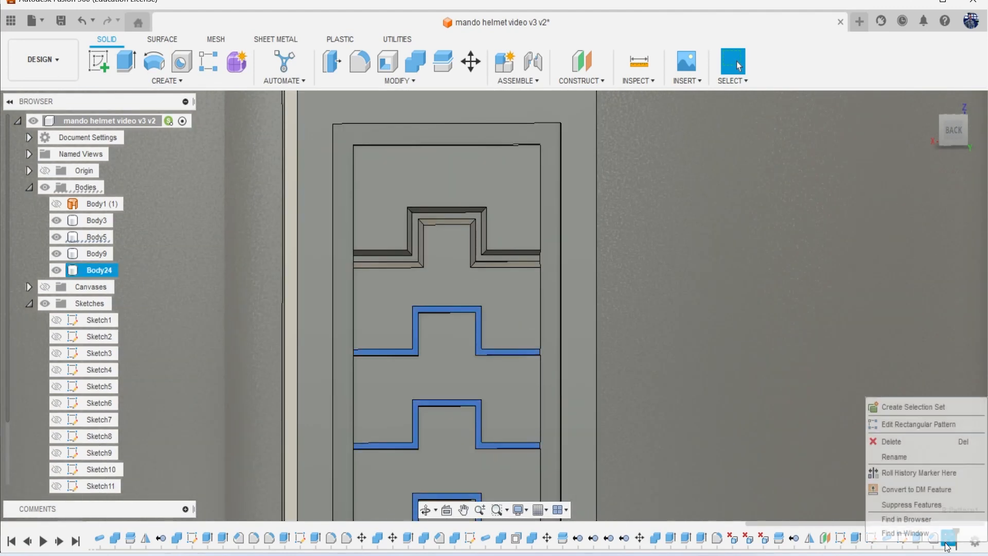
click(914, 431)
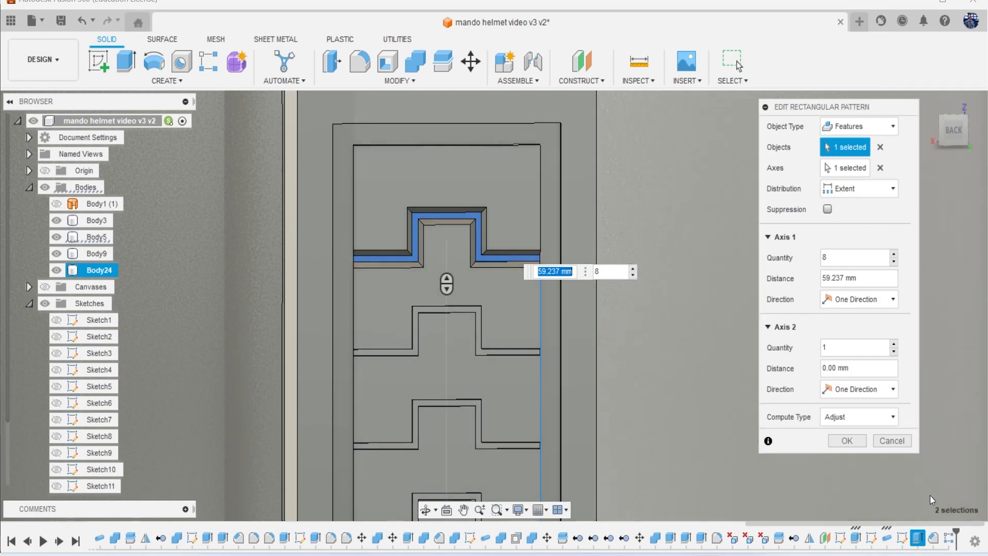
click(933, 538)
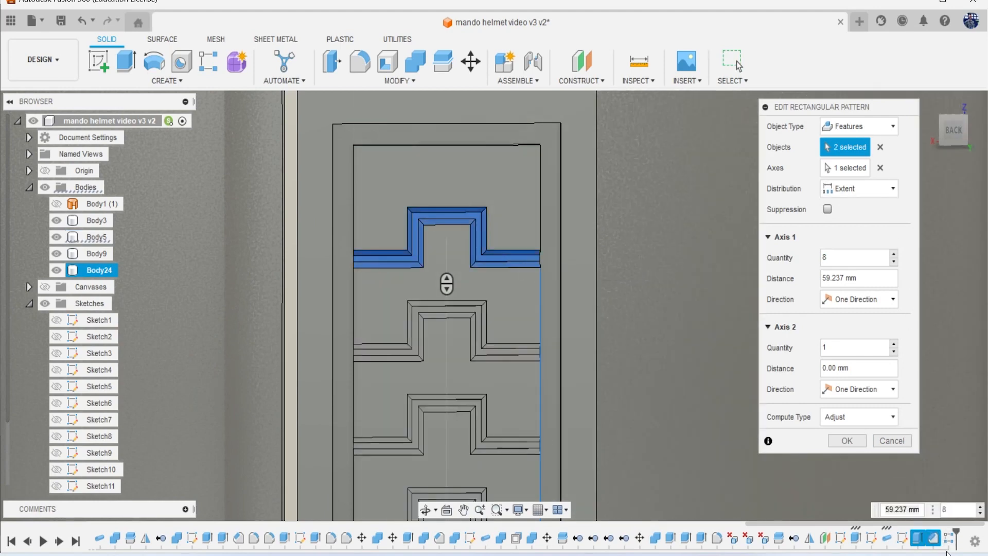
click(845, 442)
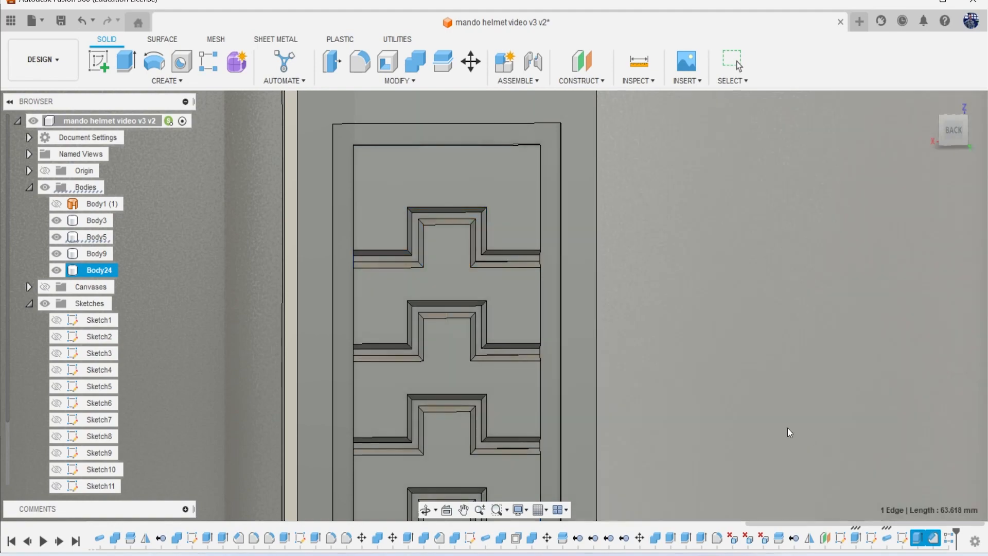
- Check the helmet reference photo, and fillet the edges of the rear panel's front face with a 1 mm radius
scroll(515, 389, down, 6)
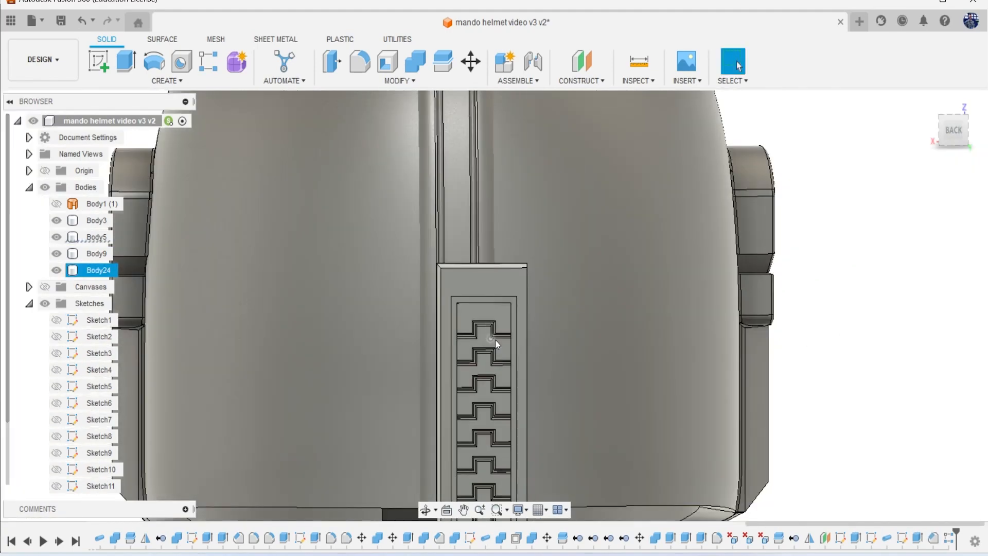
middle_drag(495, 340, 393, 276)
scroll(393, 276, down, 1)
click(671, 555)
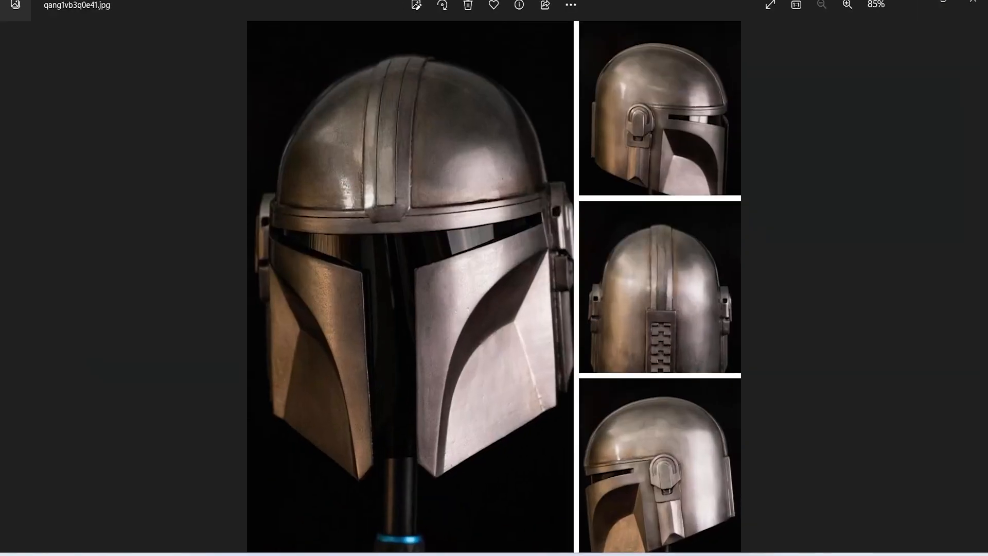
click(672, 555)
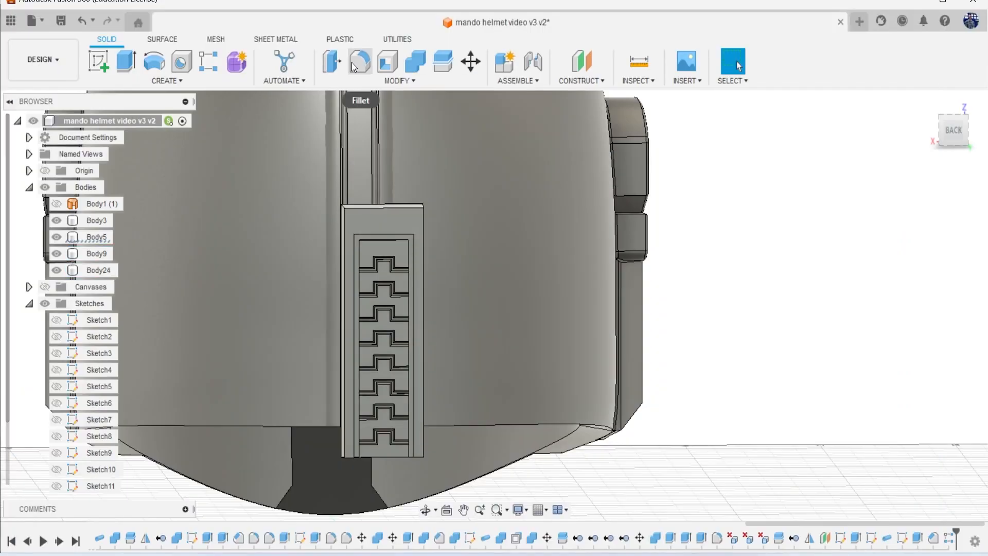
scroll(366, 214, up, 2)
click(366, 215)
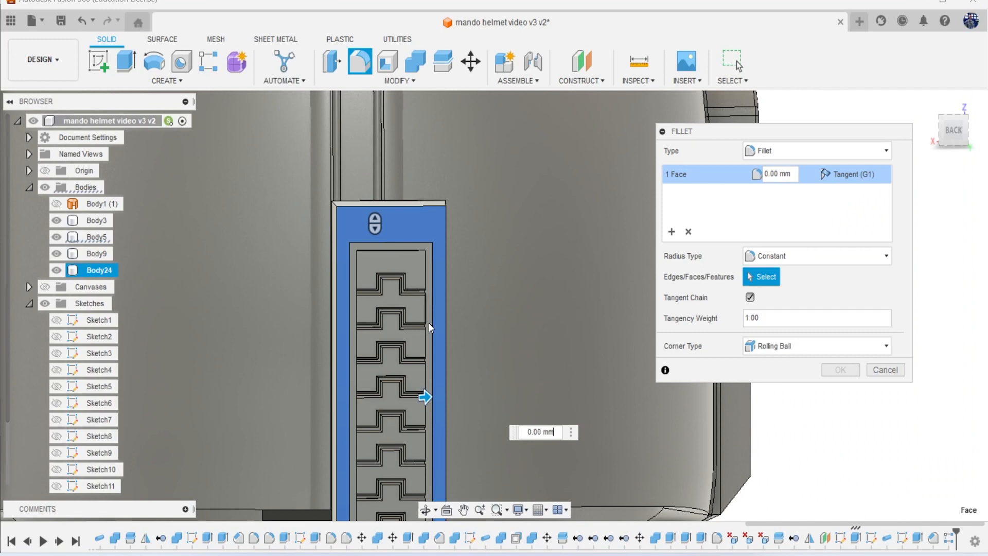
text(####)
key(BackSpace)
key(BackSpace)
key(BackSpace)
key(BackSpace)
text(1)
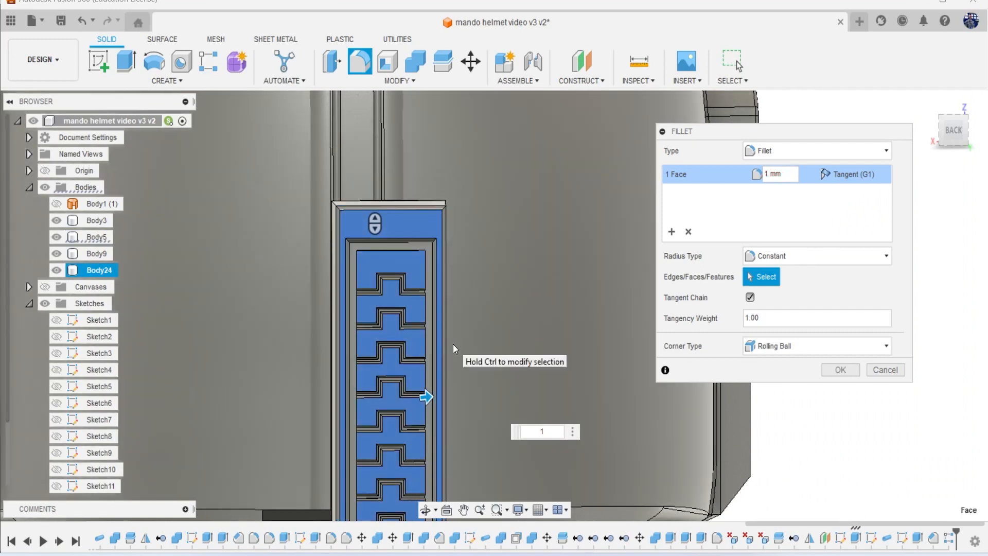
key(Return)
scroll(452, 348, down, 3)
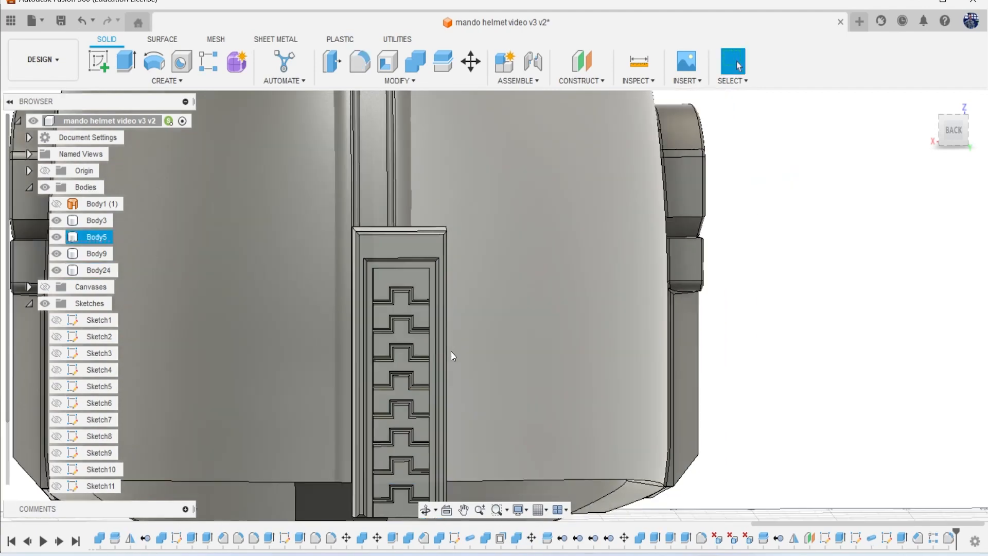
- Move the rear panel body (Body24) -165.406 mm along Y so it sits against the back of the helmet
click(957, 129)
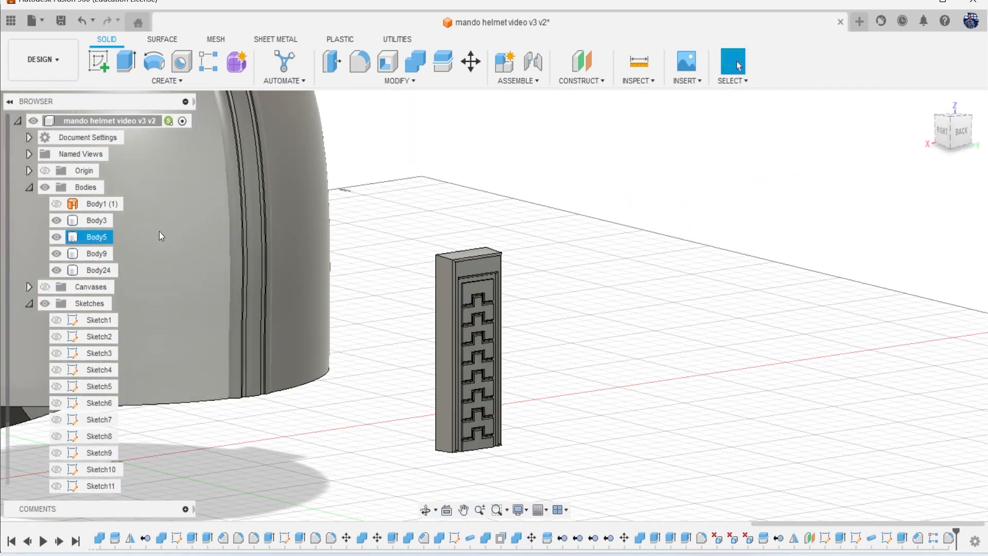
click(95, 254)
click(104, 273)
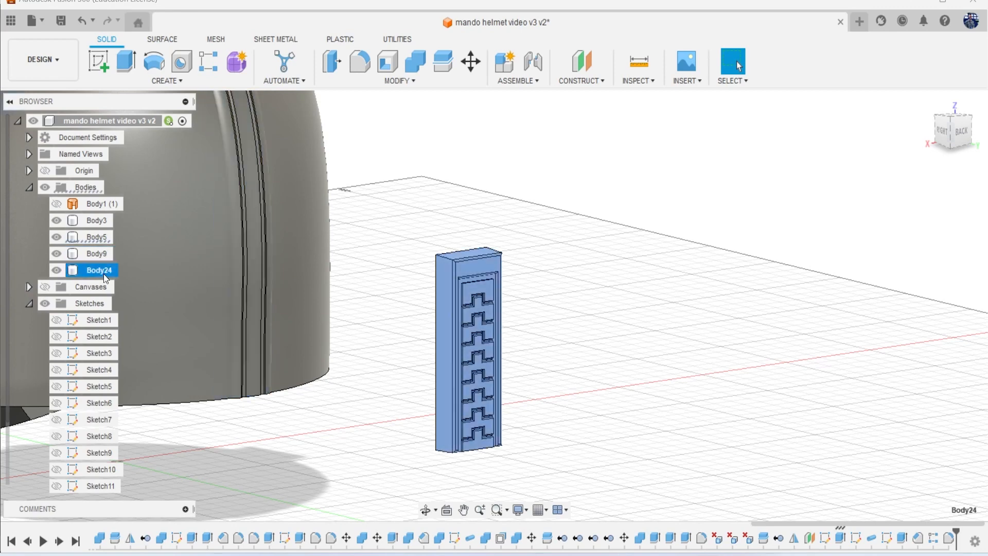
right_click(437, 200)
click(410, 223)
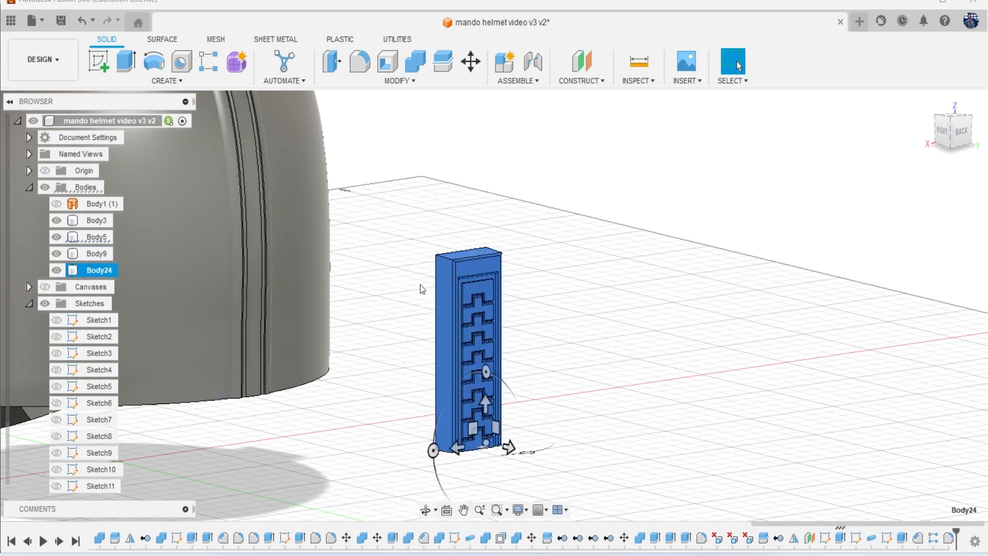
click(950, 138)
drag(517, 389, 275, 411)
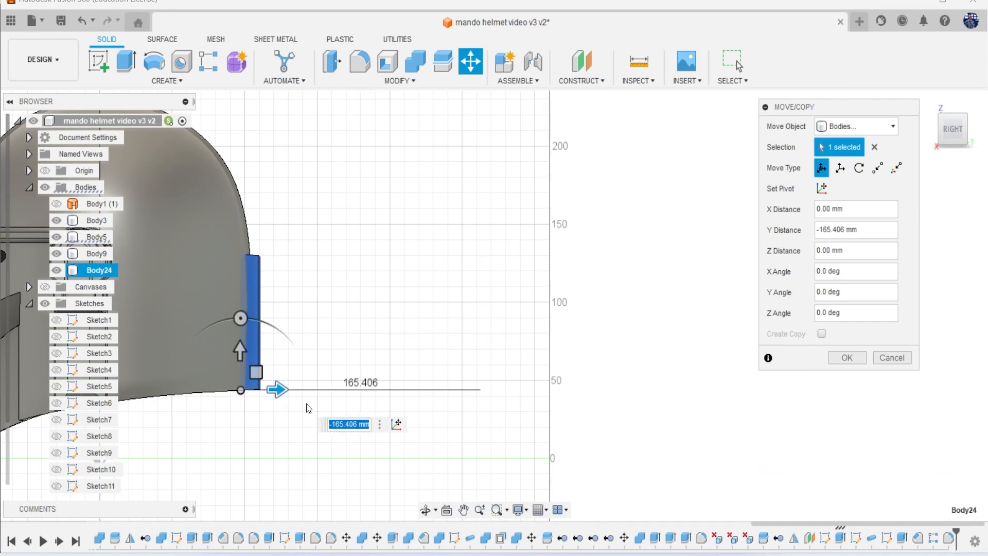
drag(950, 142, 945, 105)
click(848, 359)
- Hide Body3 and Body5, and split the helmet's center strip (Body9) with the rear panel's top face
middle_drag(862, 236, 841, 94)
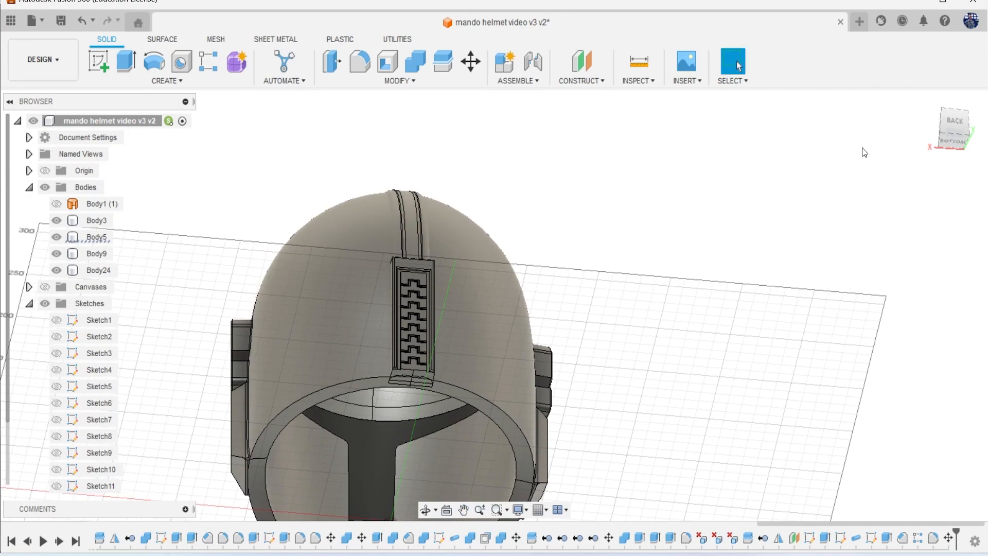
click(942, 115)
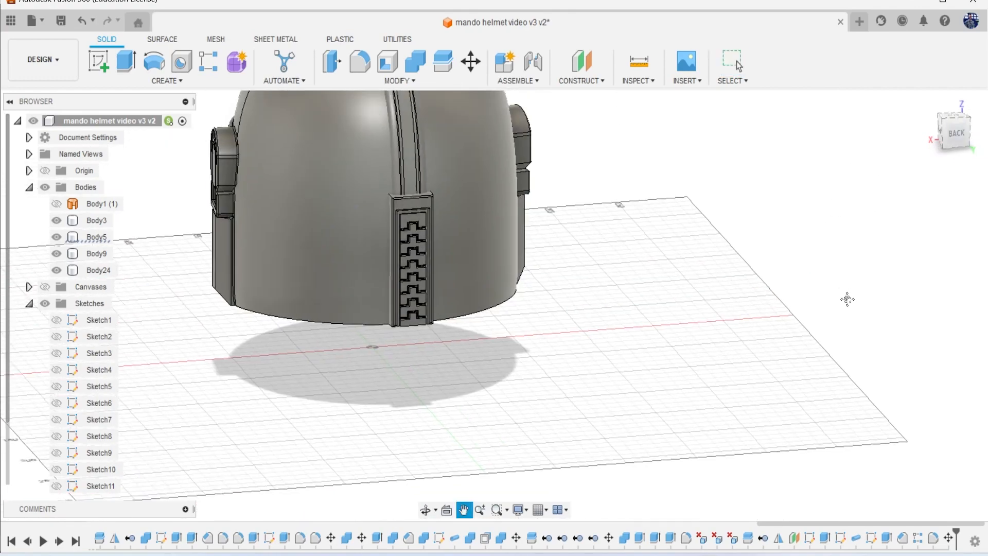
scroll(438, 278, up, 3)
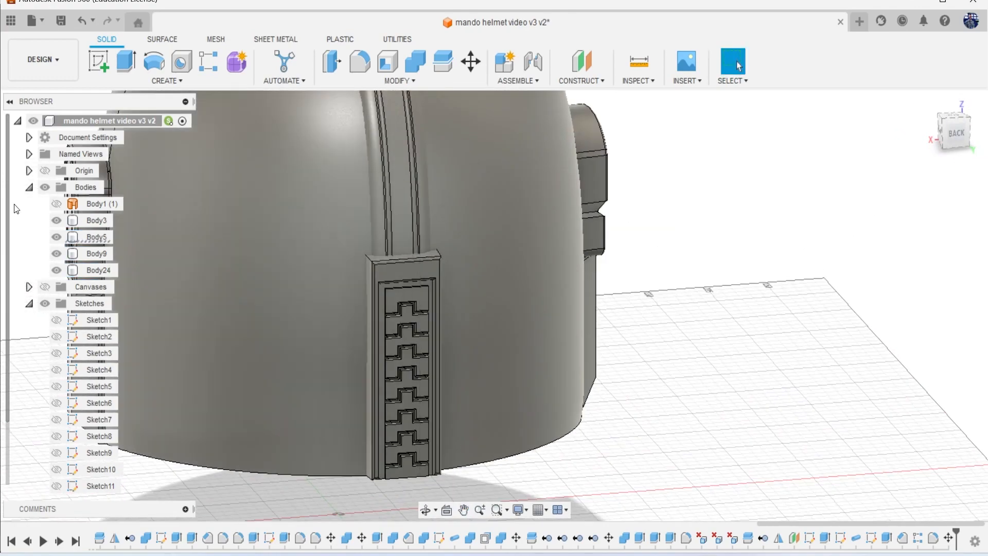
click(57, 238)
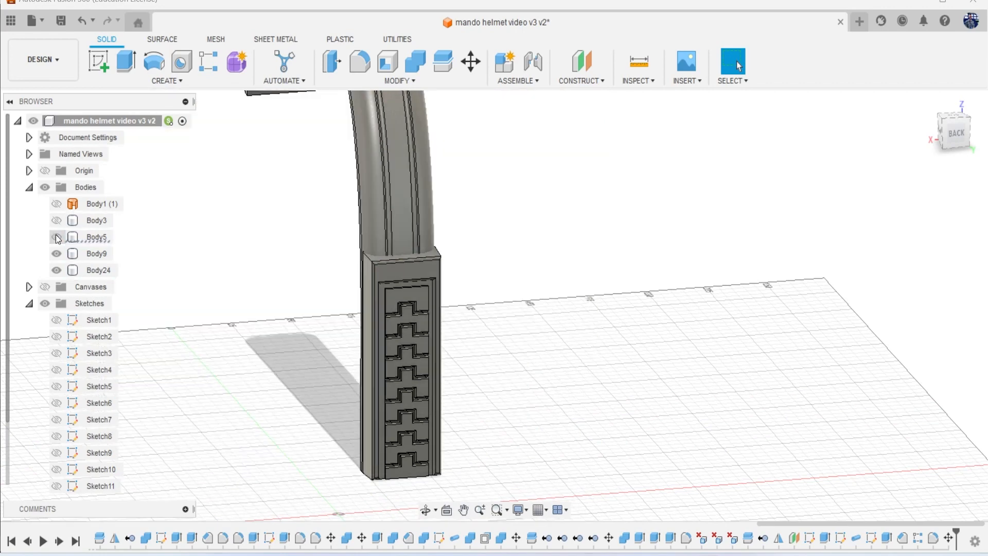
click(447, 66)
click(375, 175)
scroll(390, 245, up, 2)
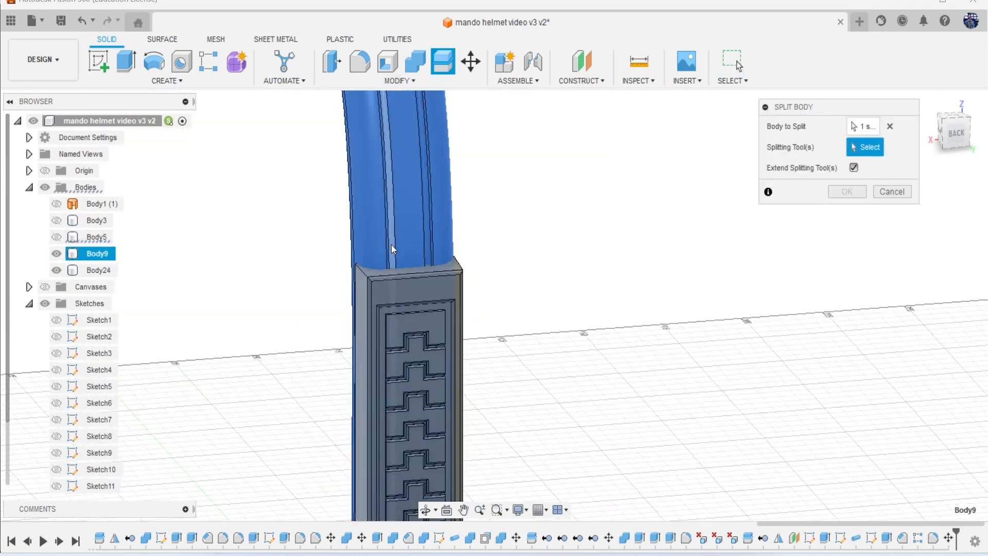
click(394, 275)
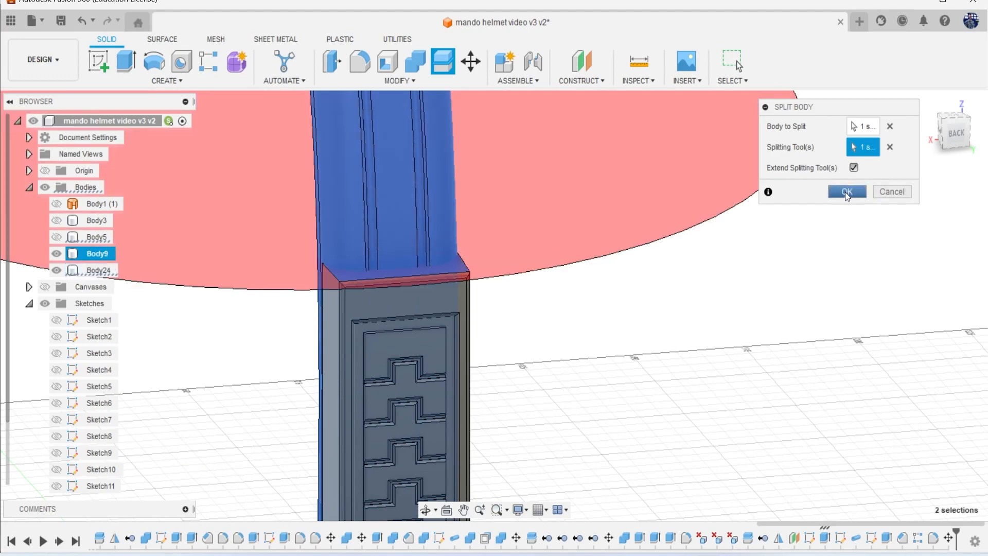
click(847, 196)
scroll(460, 260, down, 5)
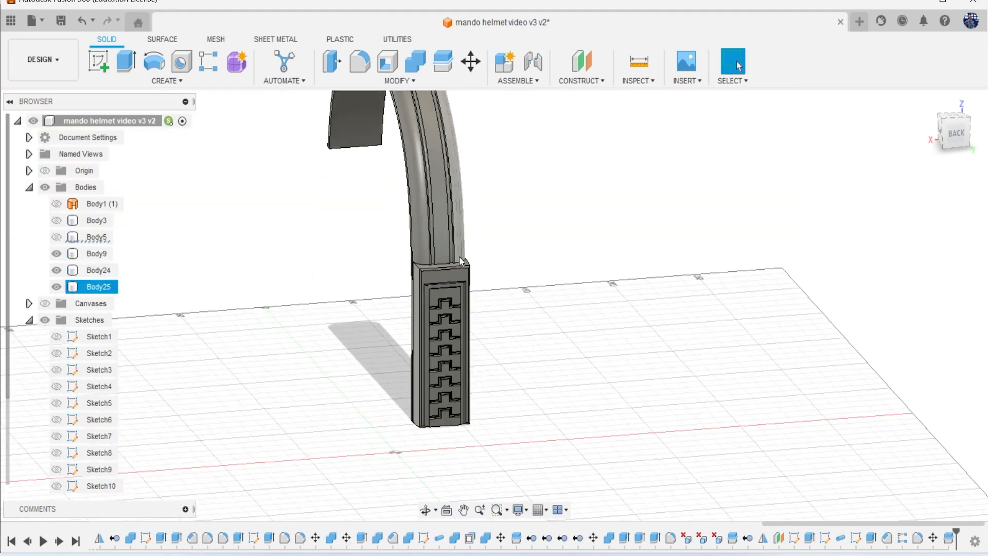
- Isolate the lower piece of the split center strip (Body9) behind the rear panel and remove it
scroll(459, 256, up, 3)
click(208, 298)
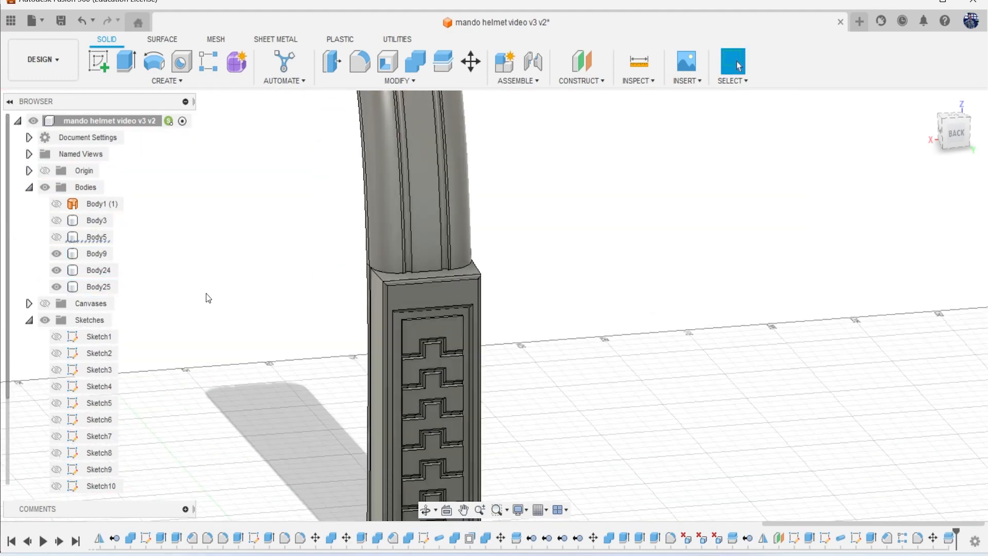
click(53, 288)
click(58, 276)
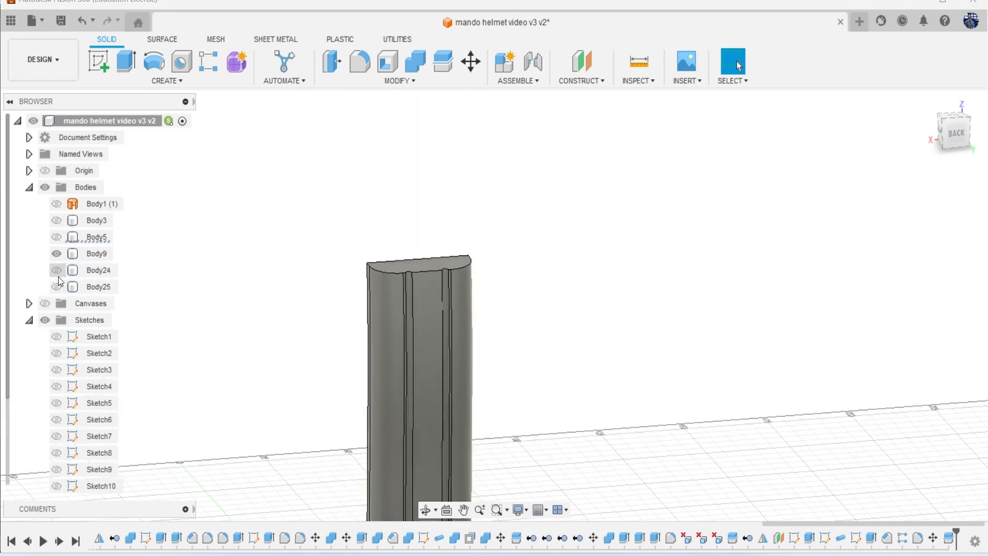
click(56, 253)
click(57, 254)
right_click(100, 255)
click(152, 205)
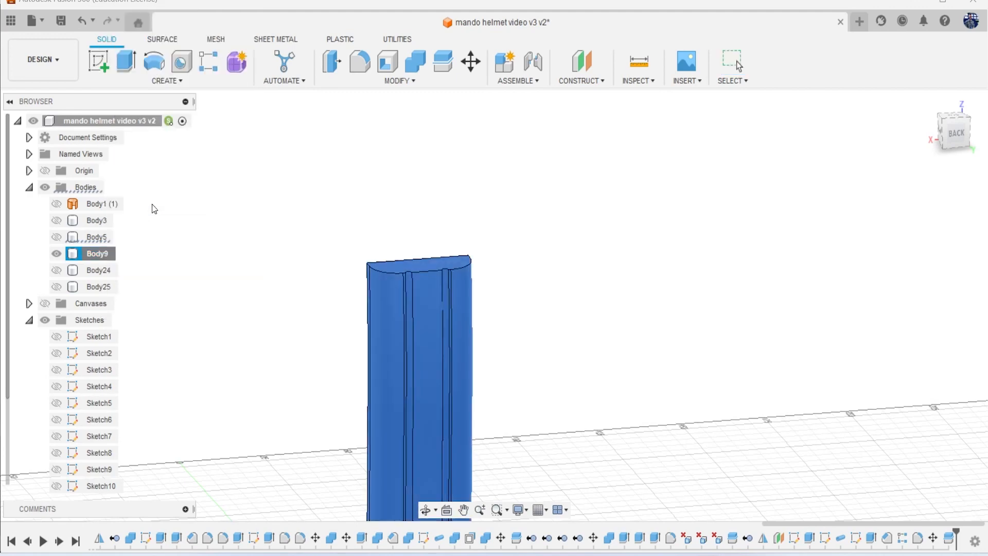
- Show the rear panel, the remaining center strip, and the helmet bodies Body5 and Body3 again
click(58, 270)
click(55, 253)
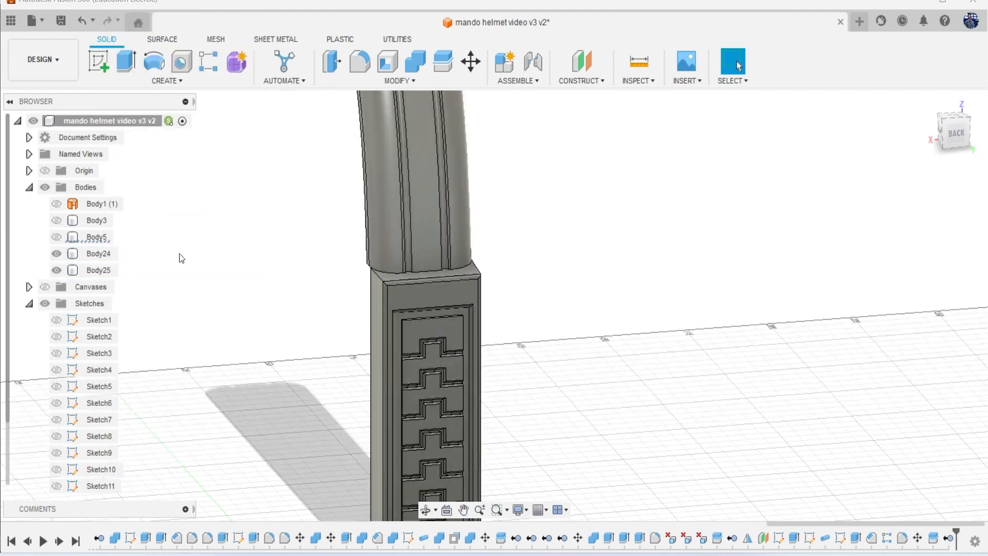
click(58, 238)
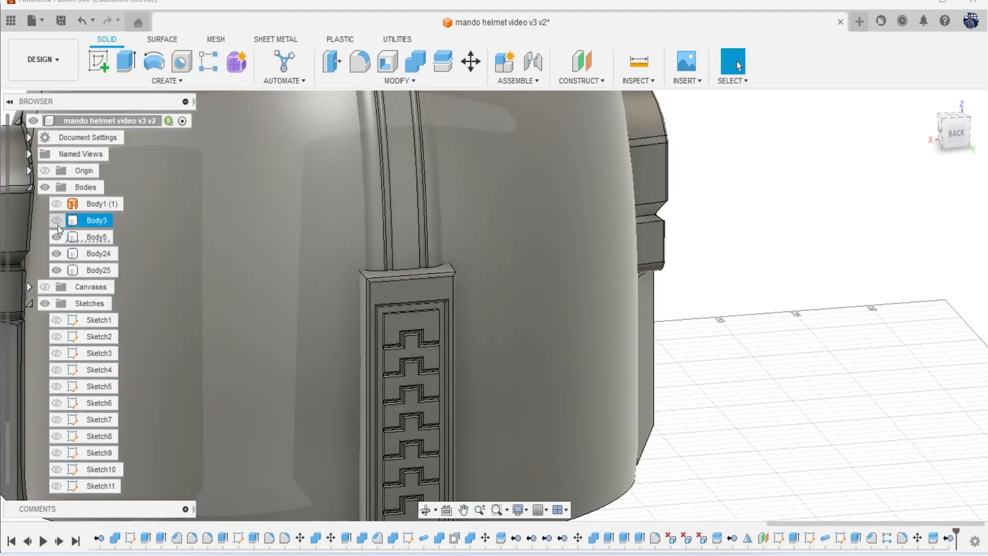
click(57, 224)
scroll(356, 277, down, 5)
drag(959, 138, 945, 101)
mouse_move(985, 119)
mouse_down()
mouse_move(987, 141)
mouse_move(975, 138)
mouse_up()
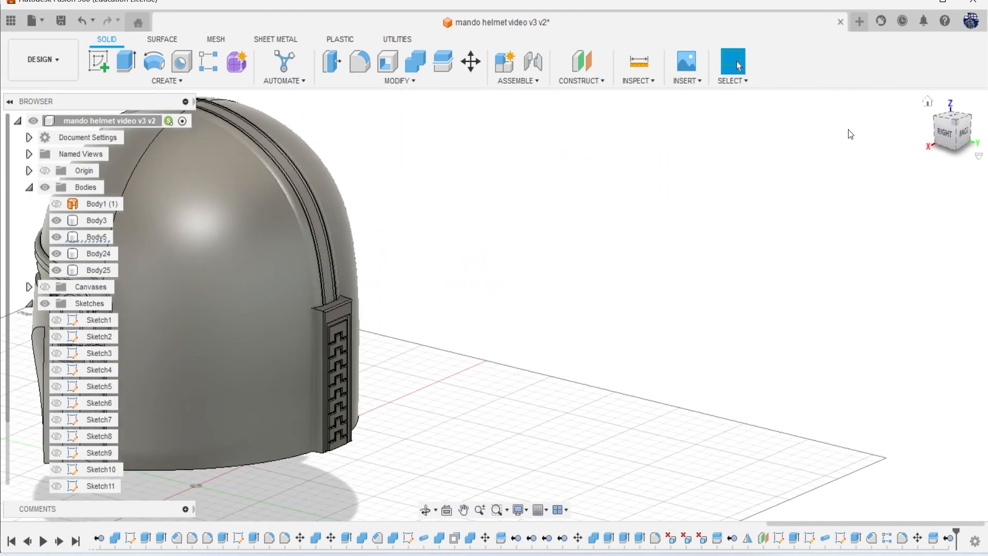
- Combine the rear panel (Body24) with the helmet shell (Body5) into one body using the Join operation
click(413, 64)
scroll(333, 324, up, 2)
click(323, 314)
click(264, 303)
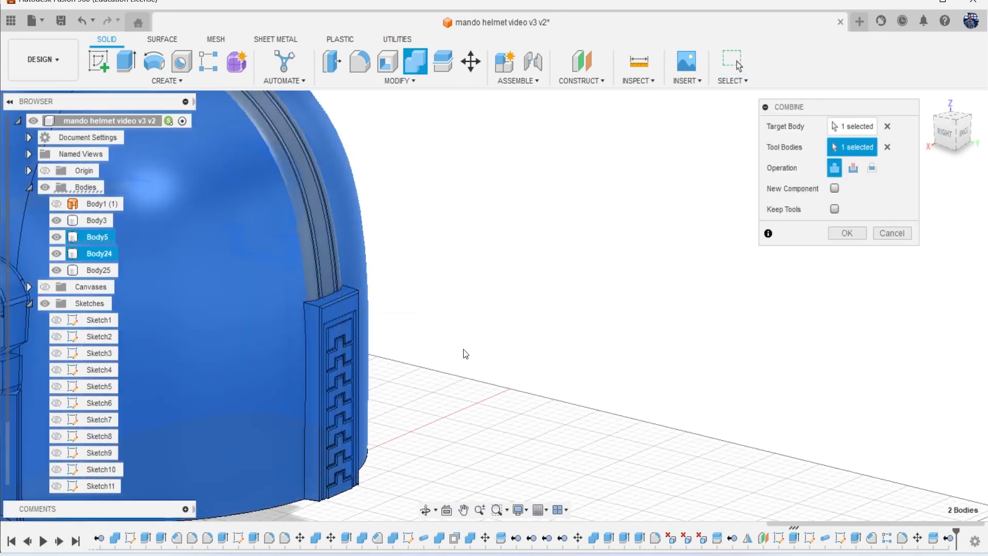
click(847, 234)
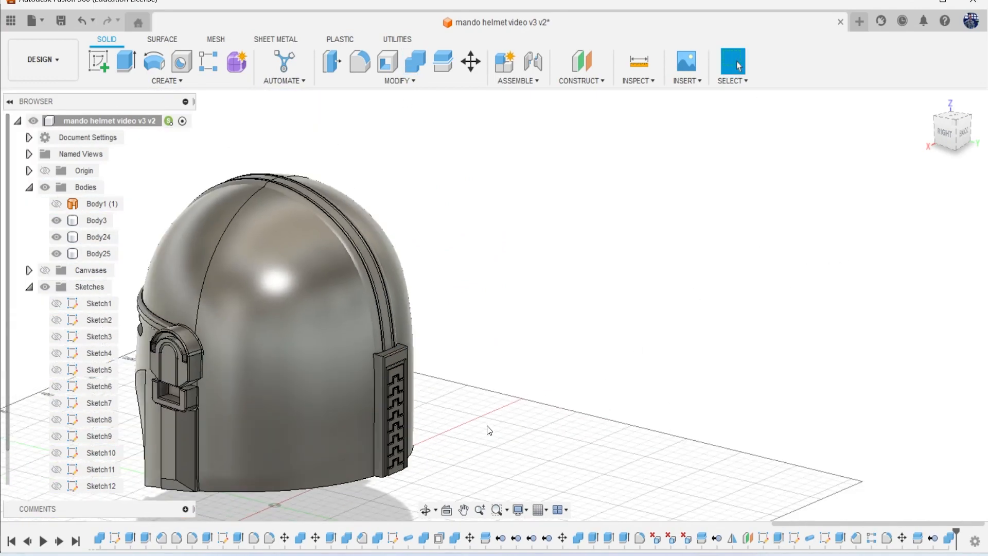
scroll(476, 369, up, 6)
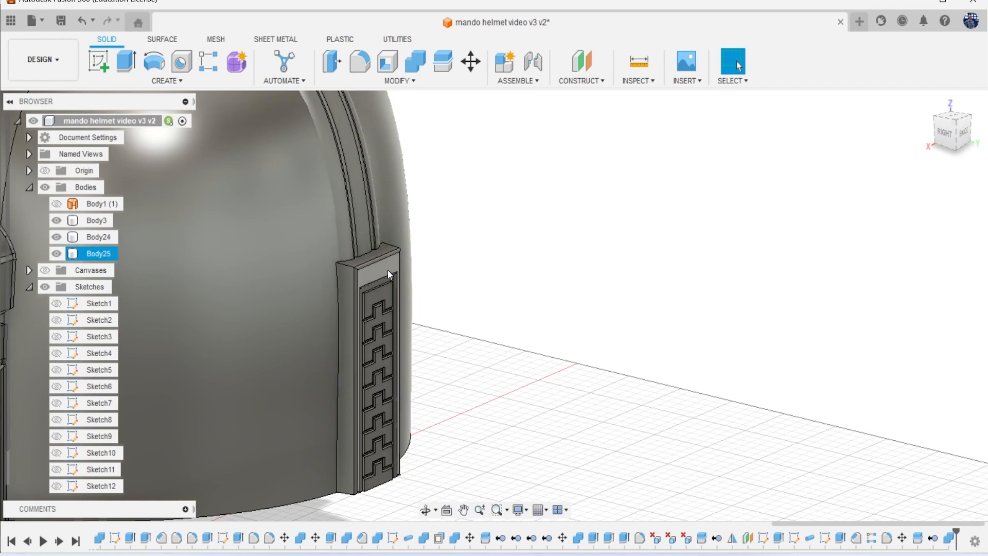
- Fillet the two side edges where the rear panel meets the helmet shell with a 1 mm radius
key(f)
scroll(363, 260, up, 2)
click(326, 290)
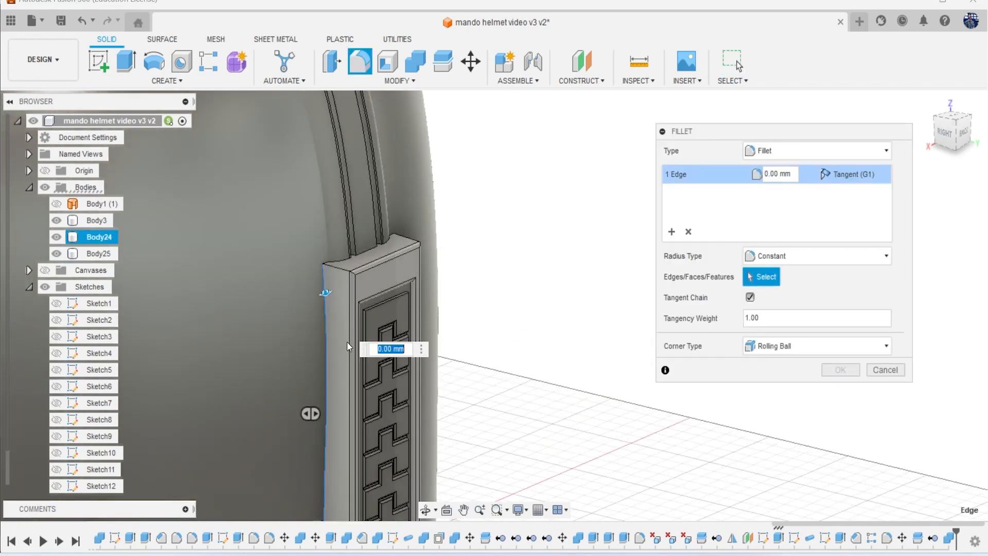
text(1)
scroll(351, 341, down, 3)
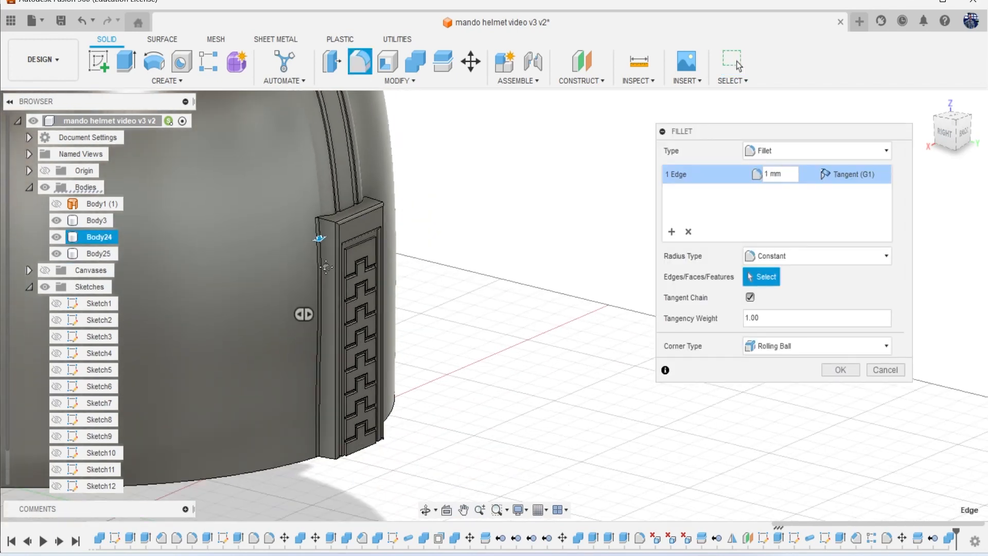
scroll(331, 252, up, 4)
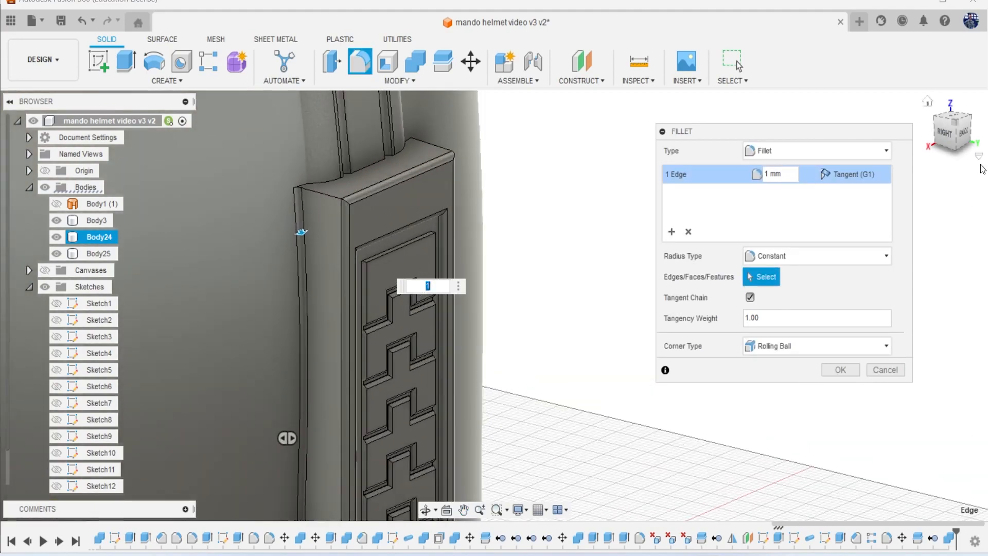
drag(959, 138, 883, 168)
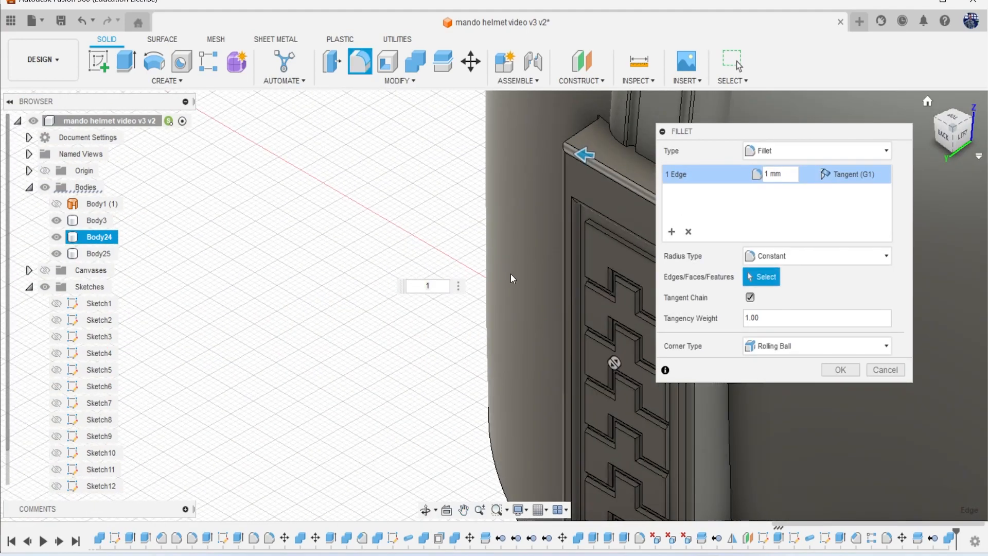
middle_drag(514, 271, 321, 212)
click(512, 203)
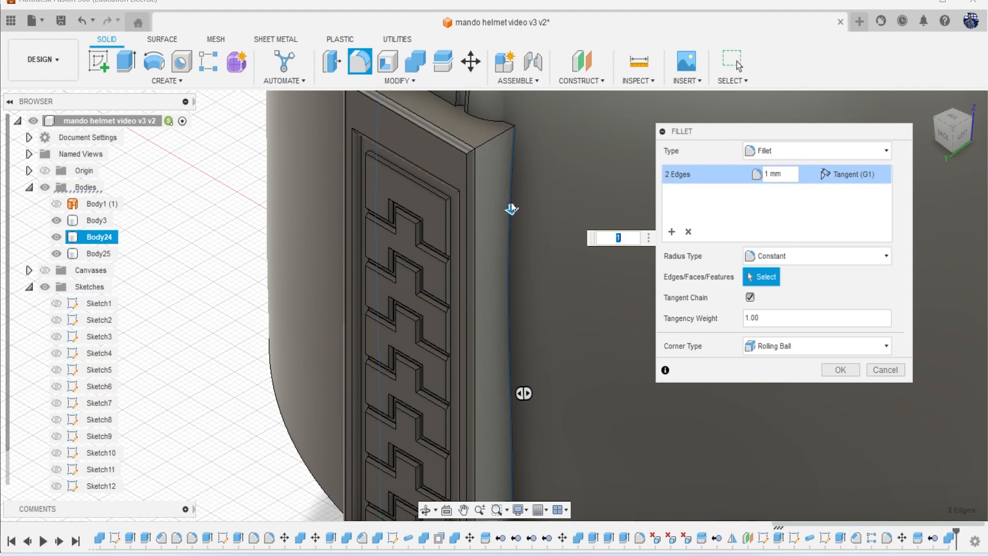
scroll(546, 278, down, 5)
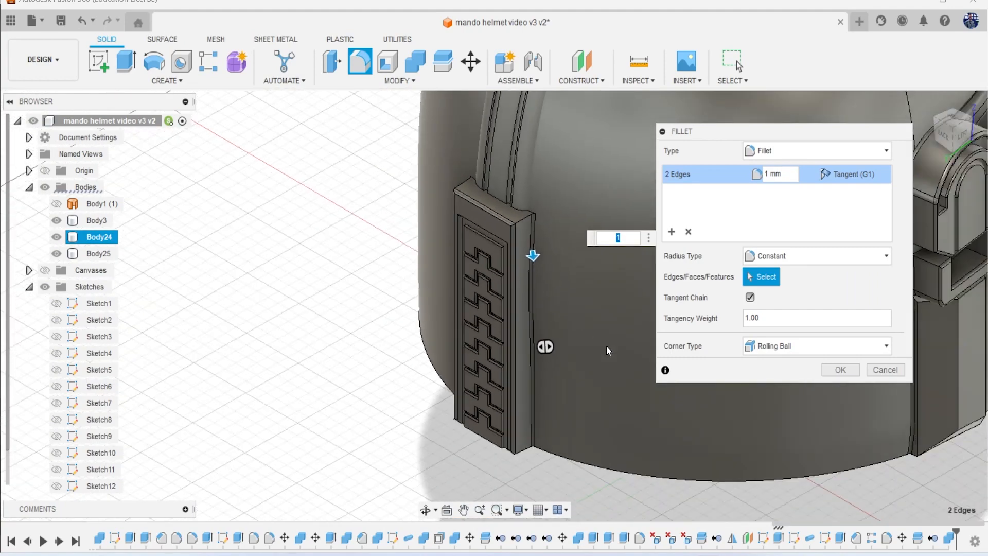
click(833, 377)
- Delete the two thin sliver faces on the underside of the helmet rim, behind the rear panel, one on each side of the centerline
scroll(674, 327, down, 3)
middle_drag(642, 327, 519, 393)
scroll(519, 394, down, 2)
click(758, 198)
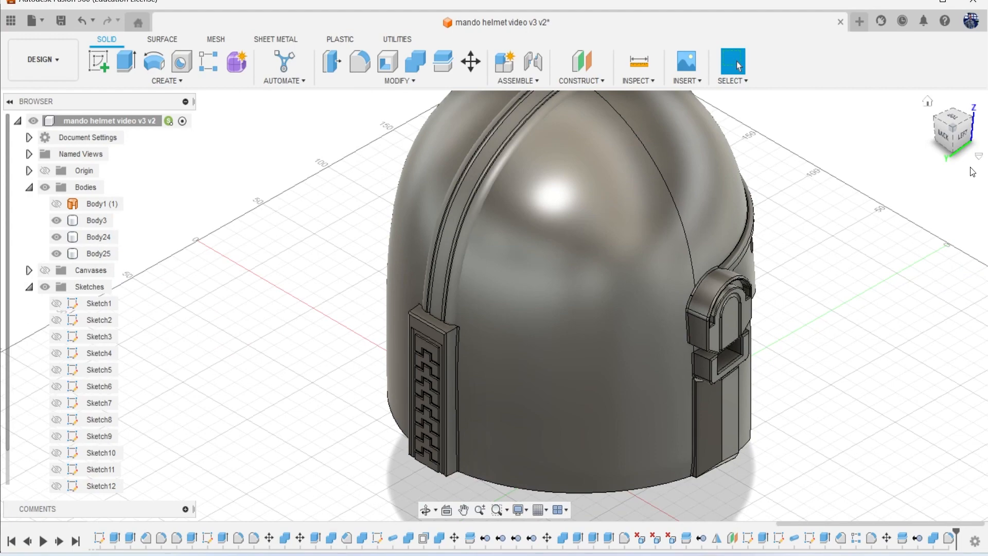
click(951, 144)
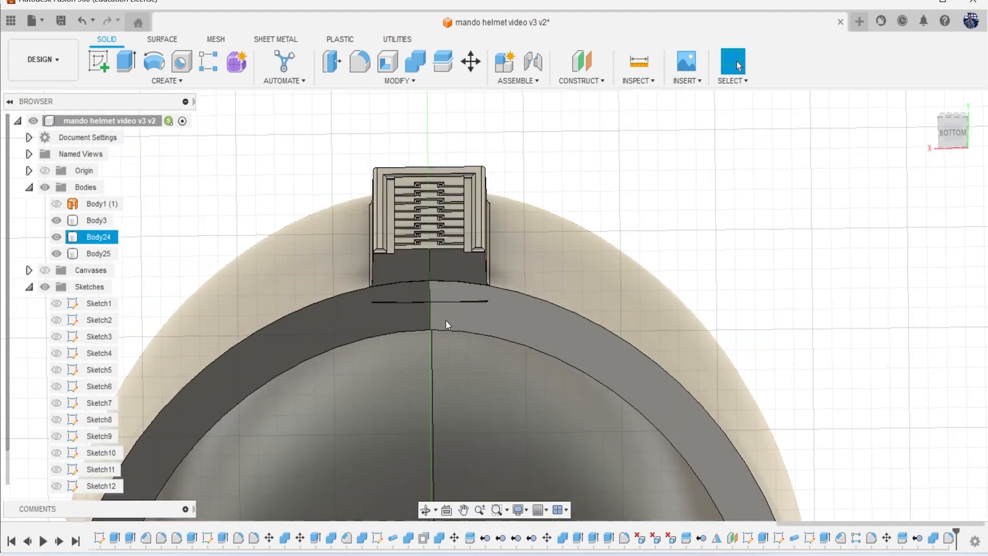
scroll(446, 320, up, 10)
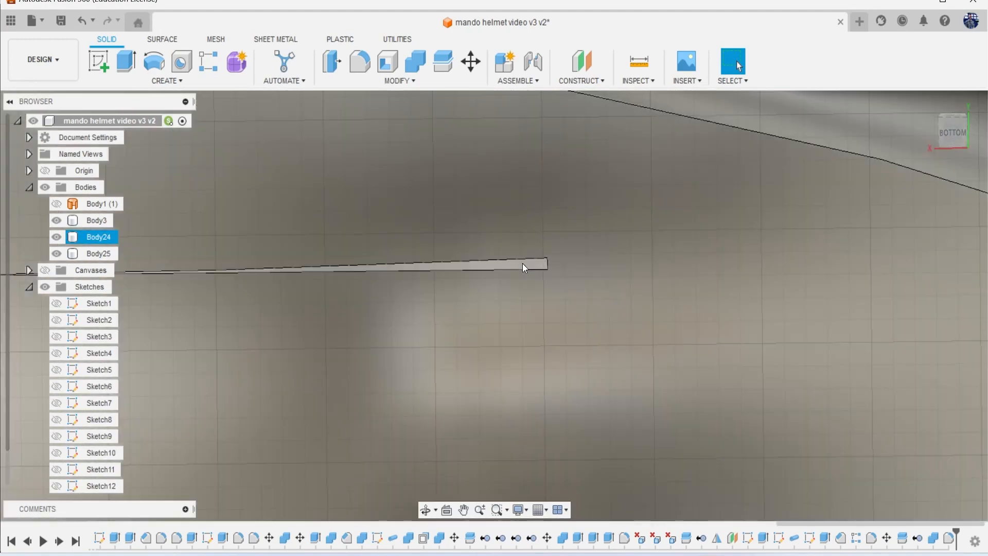
scroll(523, 267, up, 5)
scroll(384, 381, down, 4)
scroll(363, 271, up, 8)
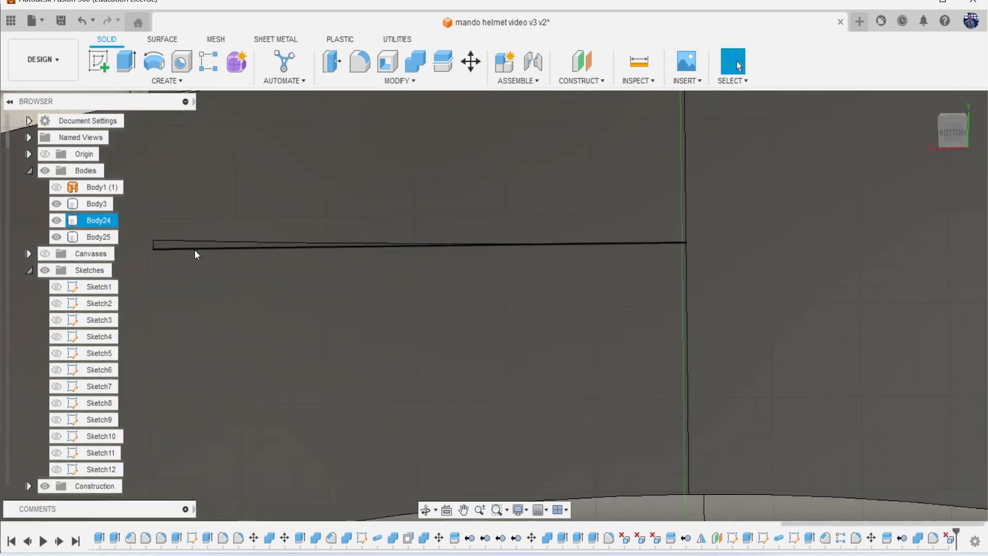
scroll(191, 252, up, 3)
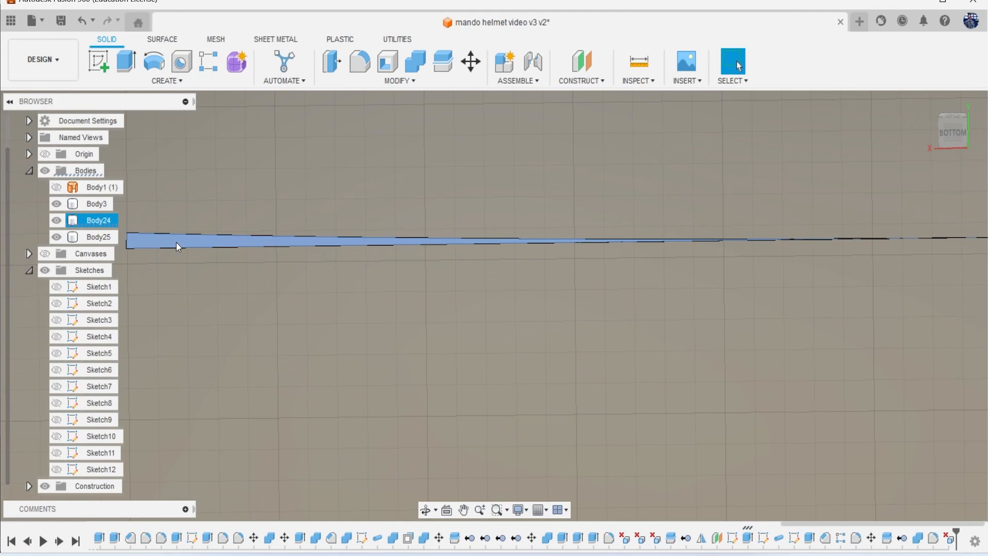
scroll(177, 242, up, 5)
scroll(268, 223, down, 8)
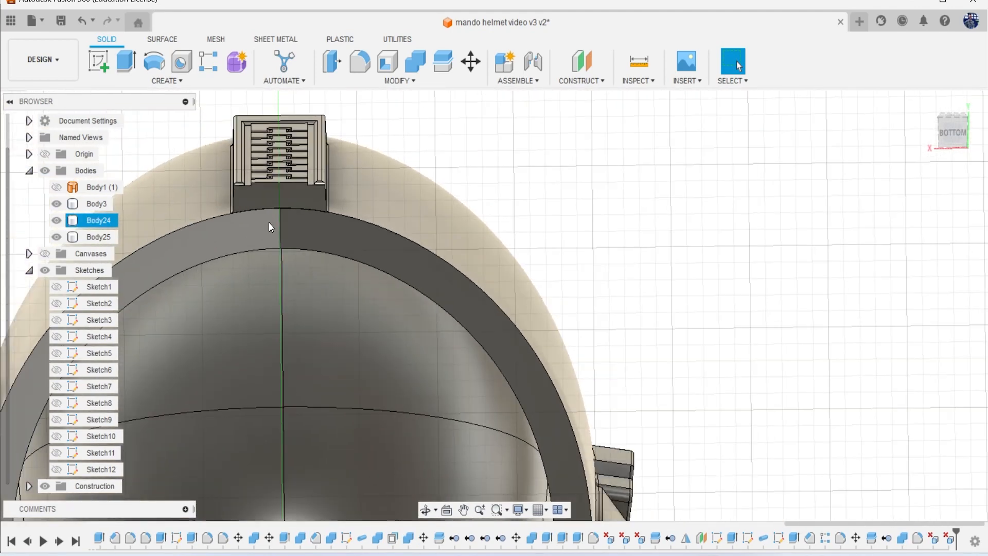
scroll(269, 223, down, 2)
click(517, 220)
drag(955, 136, 922, 153)
scroll(668, 287, down, 5)
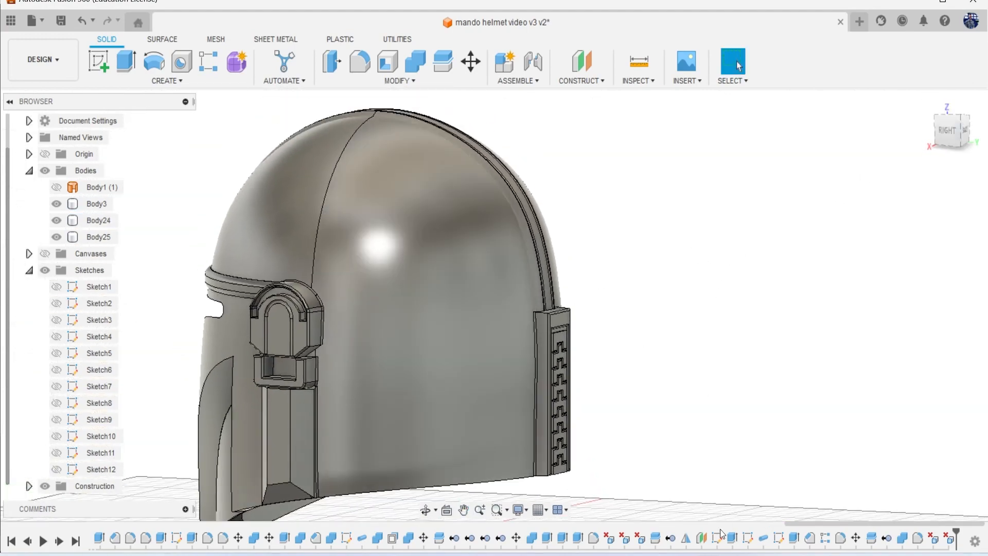
- Check the helmet reference photo, return to Fusion 360, and combine the center strip (Body25) with the helmet shell (Body24) using Join
key(alt+Tab)
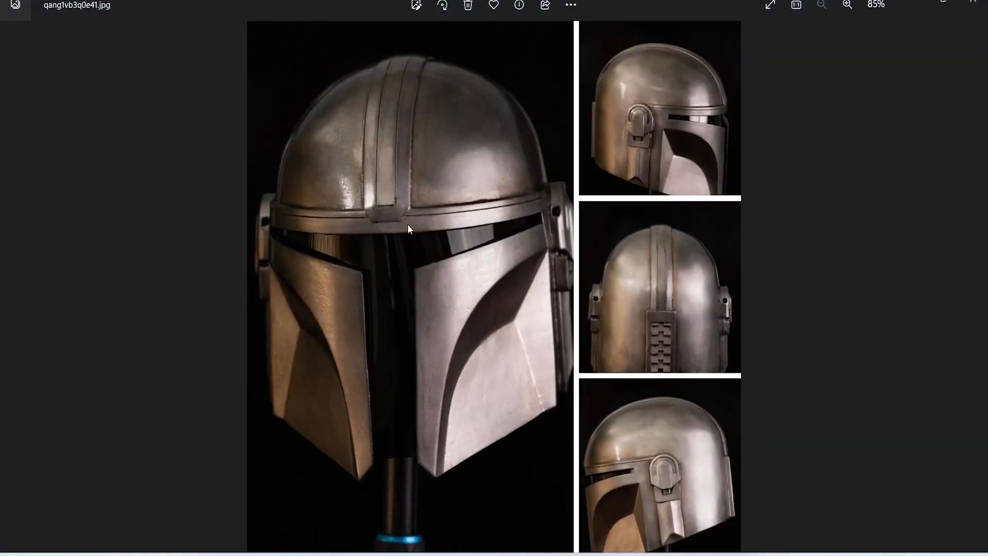
click(913, 3)
mouse_move(958, 143)
mouse_down()
mouse_move(885, 135)
mouse_move(876, 150)
mouse_move(855, 155)
mouse_move(47, 91)
mouse_up()
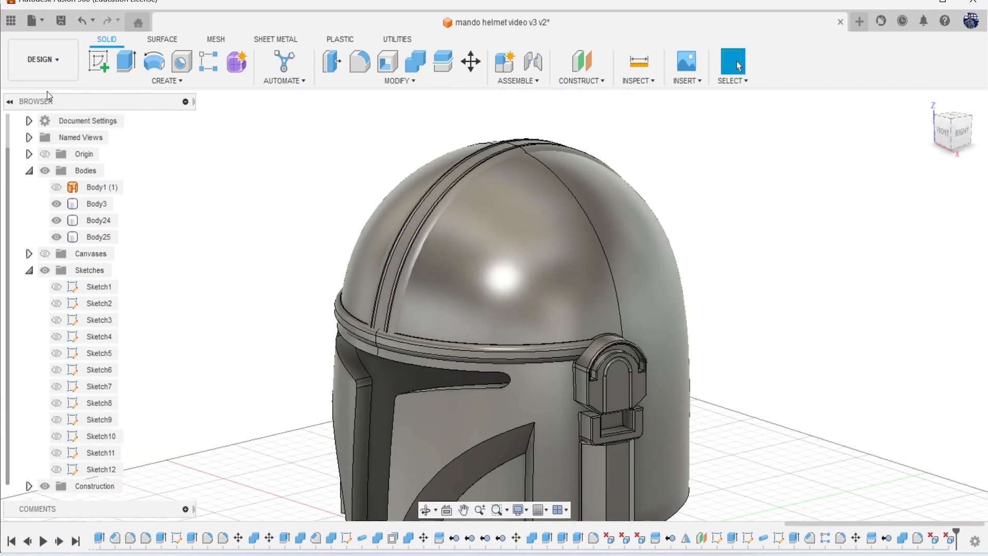
click(417, 57)
click(488, 196)
click(466, 174)
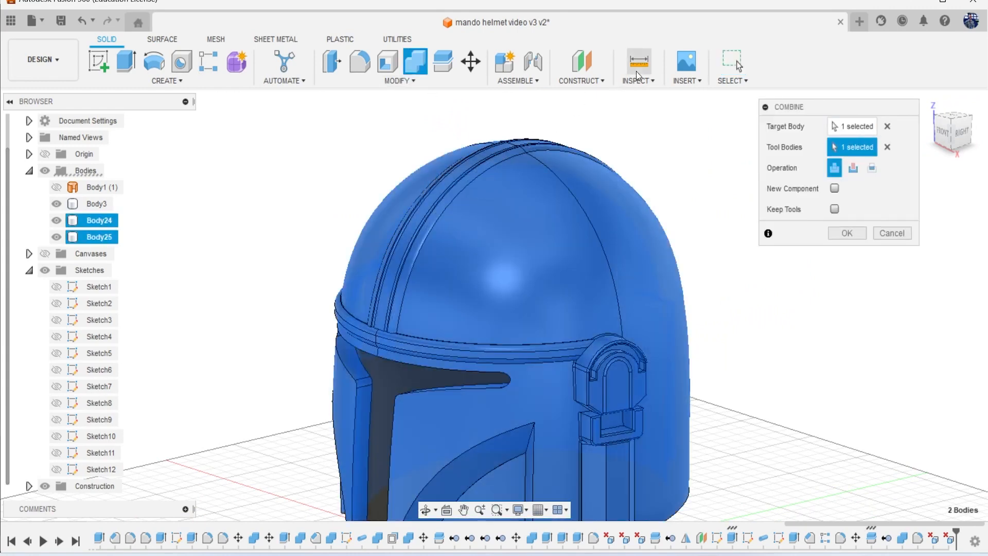
click(848, 230)
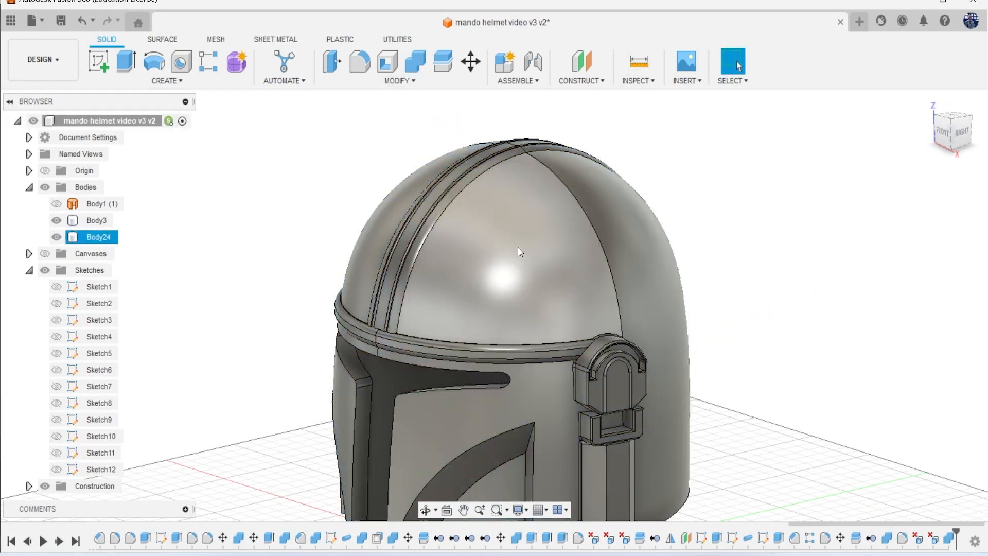
- Set up a 1 mm fillet on one outer edge where the center strip meets the front of the dome
scroll(484, 307, down, 3)
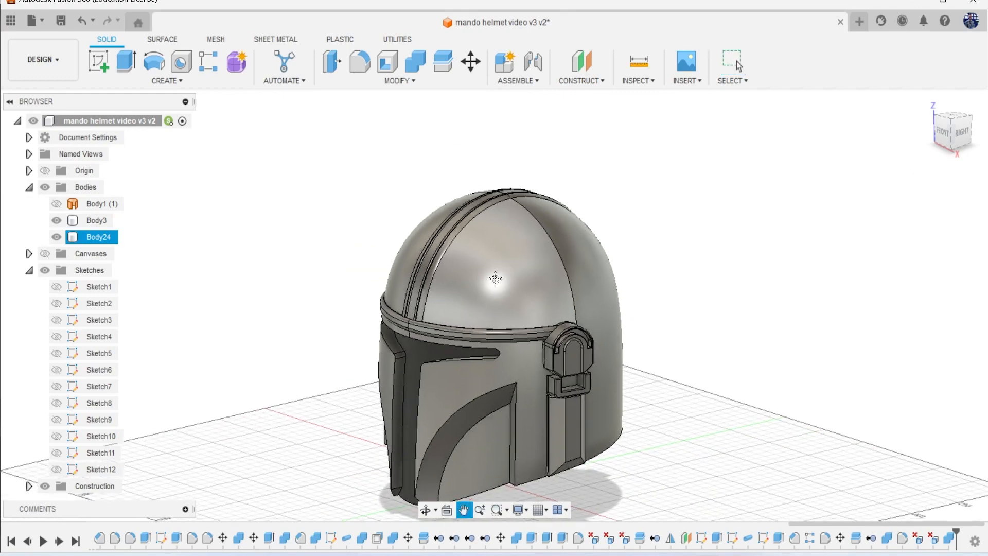
click(958, 142)
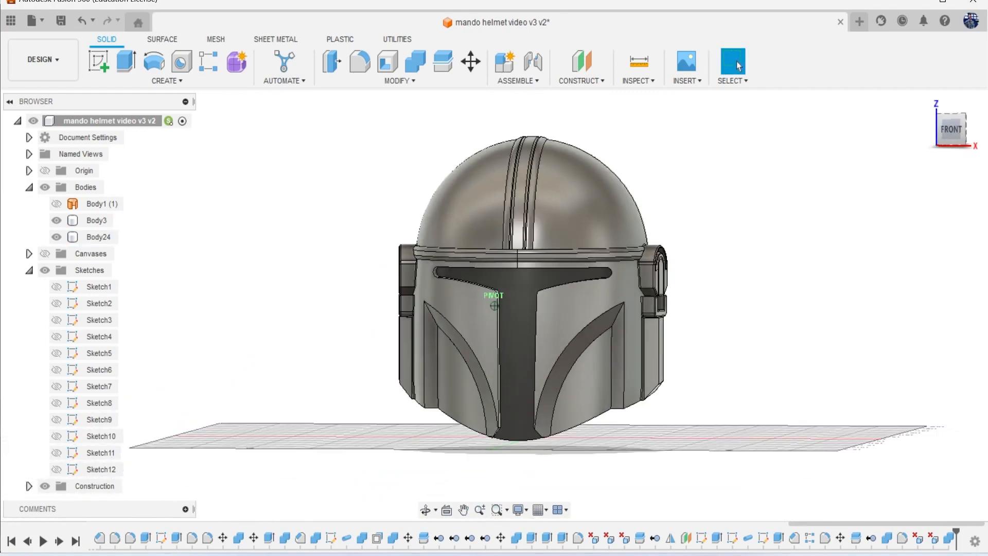
mouse_move(957, 137)
mouse_down()
mouse_move(919, 119)
mouse_move(902, 79)
mouse_move(905, 112)
mouse_move(904, 97)
mouse_move(886, 111)
mouse_move(908, 139)
mouse_move(952, 136)
mouse_move(938, 157)
mouse_up()
scroll(484, 247, up, 5)
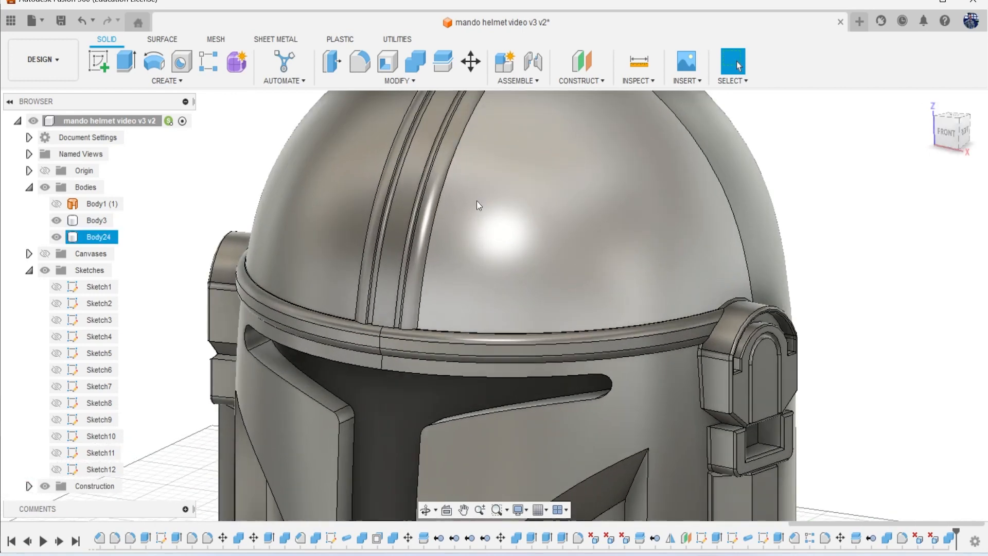
click(367, 69)
scroll(430, 241, up, 2)
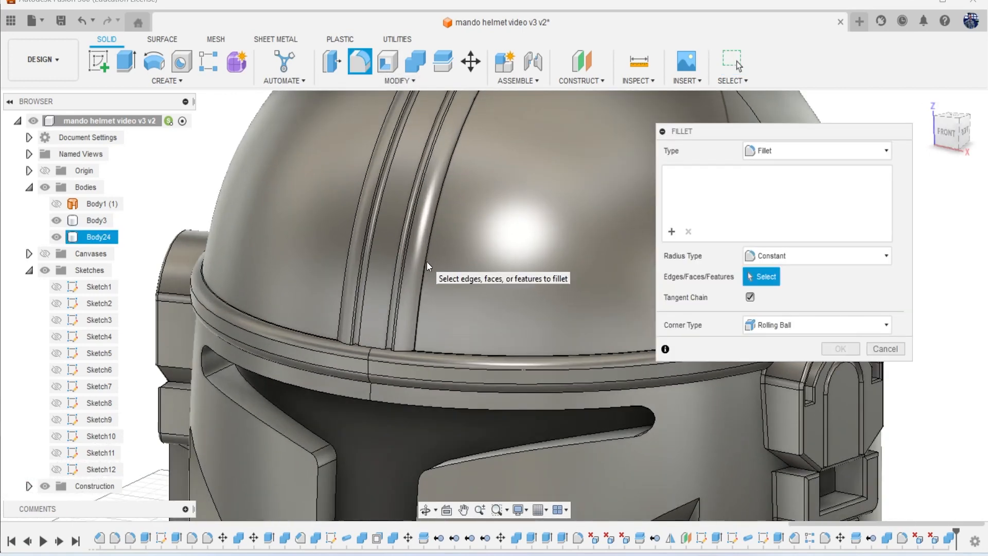
click(427, 262)
click(425, 261)
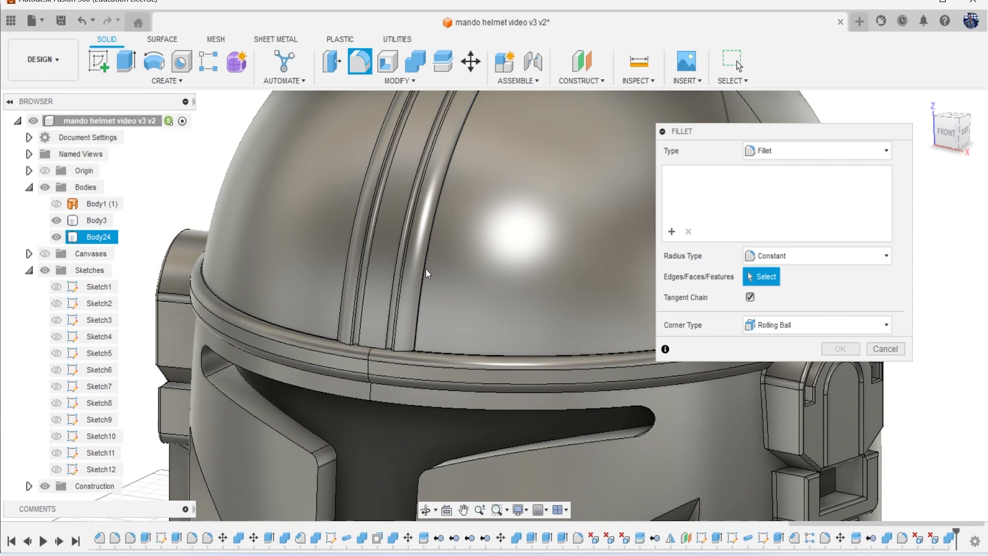
scroll(427, 271, up, 3)
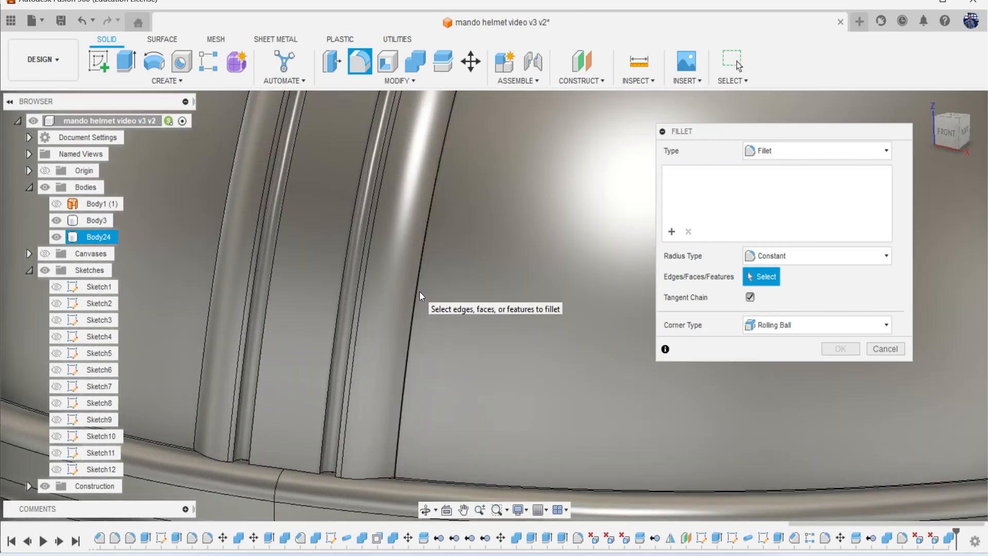
click(419, 291)
text(1)
scroll(518, 286, down, 5)
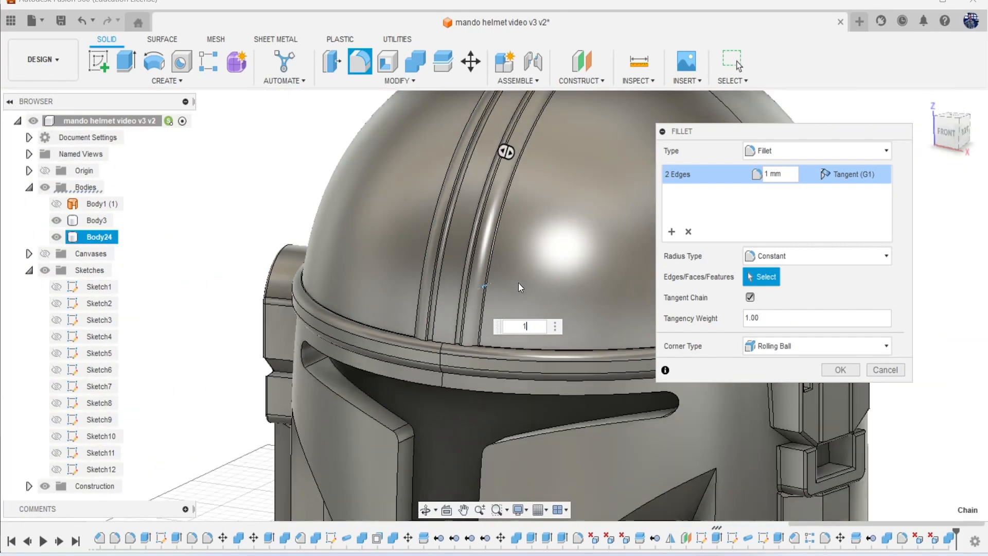
- Add the center strip's opposite outer edge to the fillet and apply it with a 2 mm radius
scroll(518, 285, down, 4)
drag(961, 133, 987, 134)
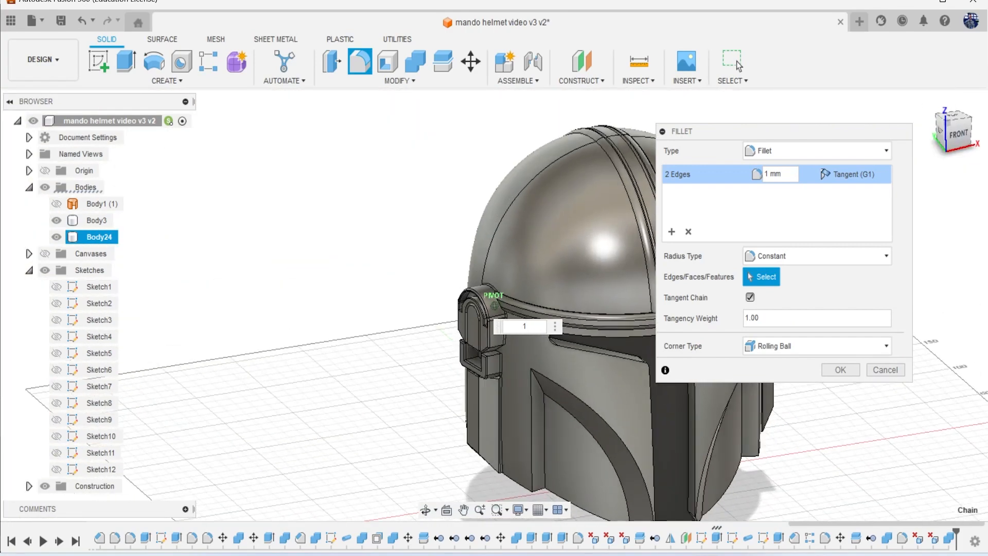
scroll(452, 230, up, 8)
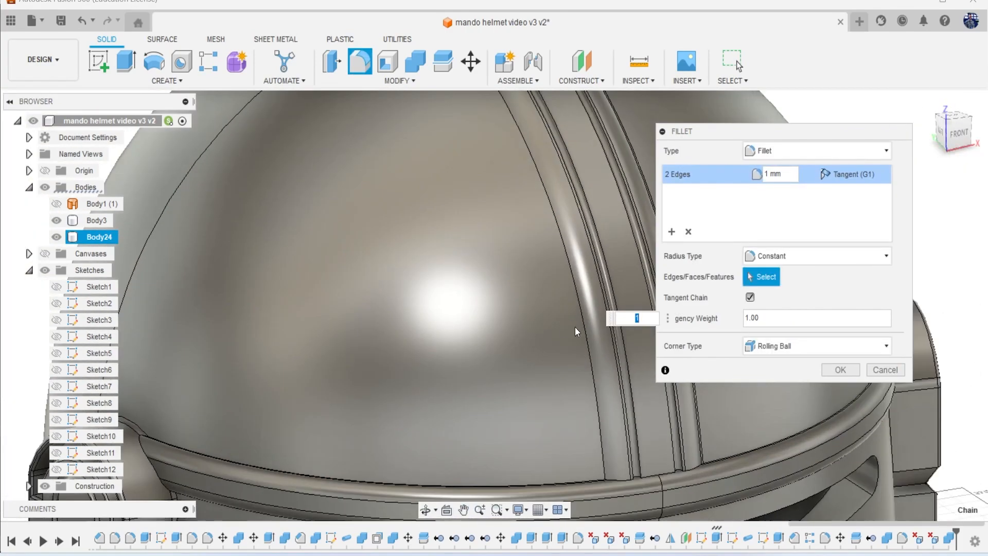
click(586, 326)
scroll(548, 311, down, 3)
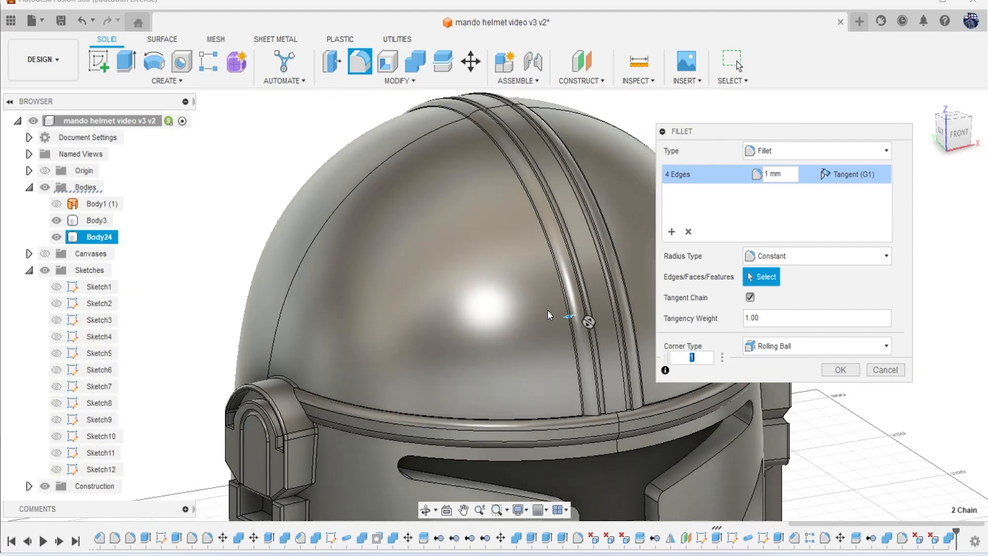
scroll(547, 311, down, 1)
text(2)
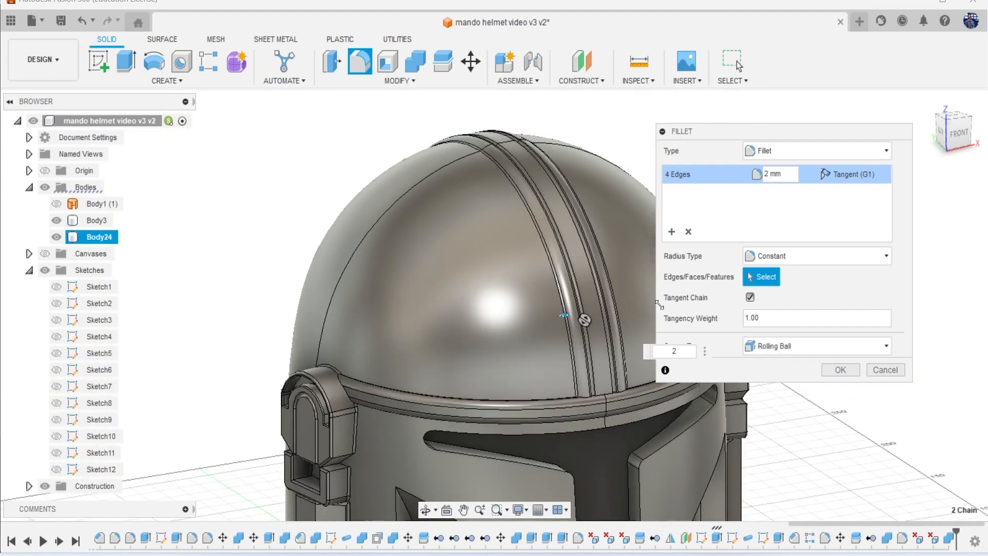
scroll(659, 304, down, 3)
click(823, 370)
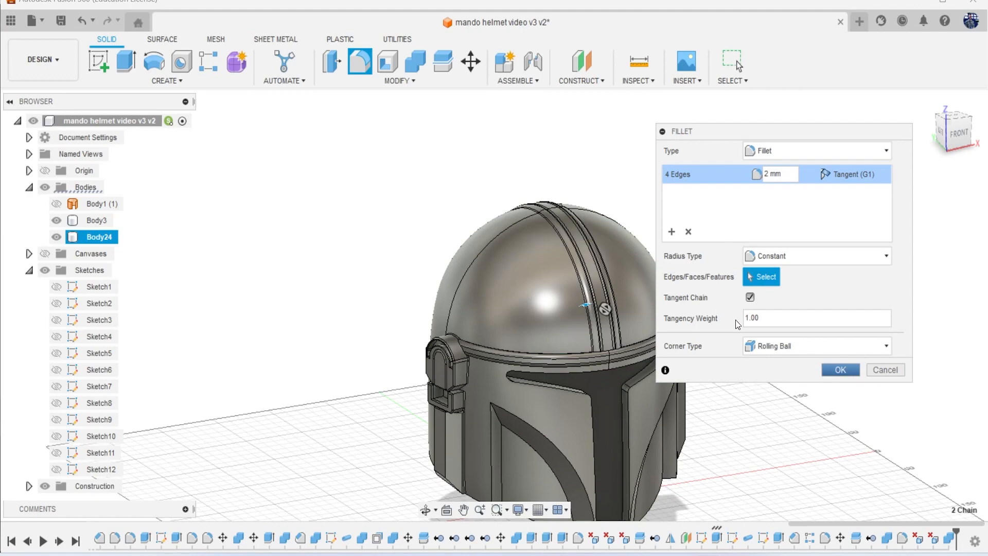
- Hide the visor insert (Body3) to inspect the helmet shell with its open visor, and show the insert again
mouse_move(958, 135)
mouse_down()
mouse_move(985, 123)
mouse_move(932, 134)
mouse_up()
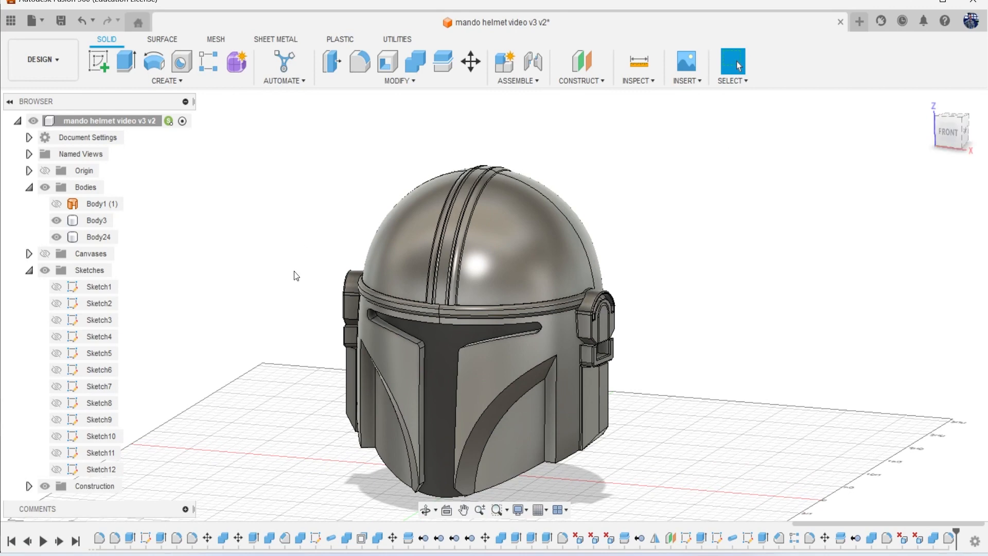
click(57, 220)
click(57, 237)
click(56, 237)
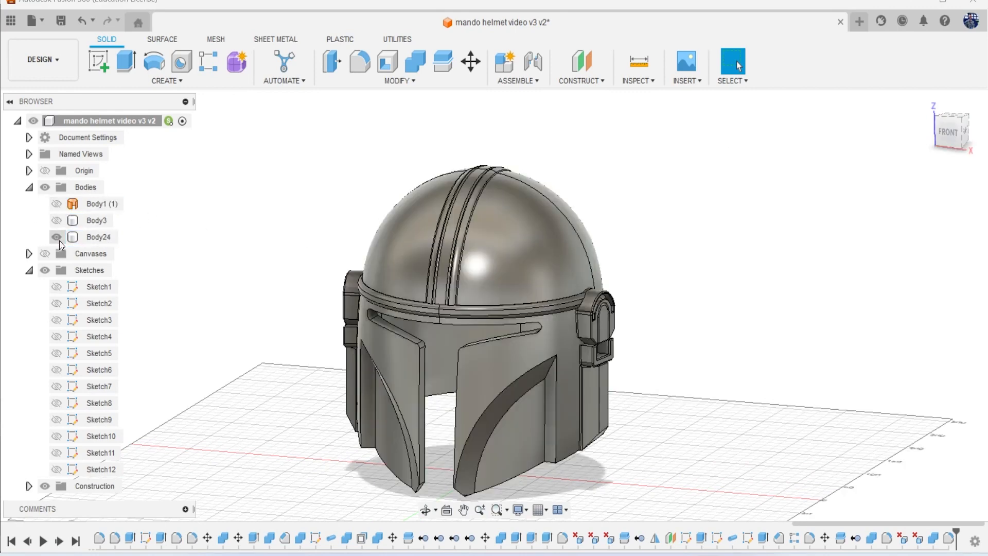
mouse_move(490, 289)
shift+middle_down()
mouse_move(463, 291)
mouse_move(495, 278)
shift+middle_up()
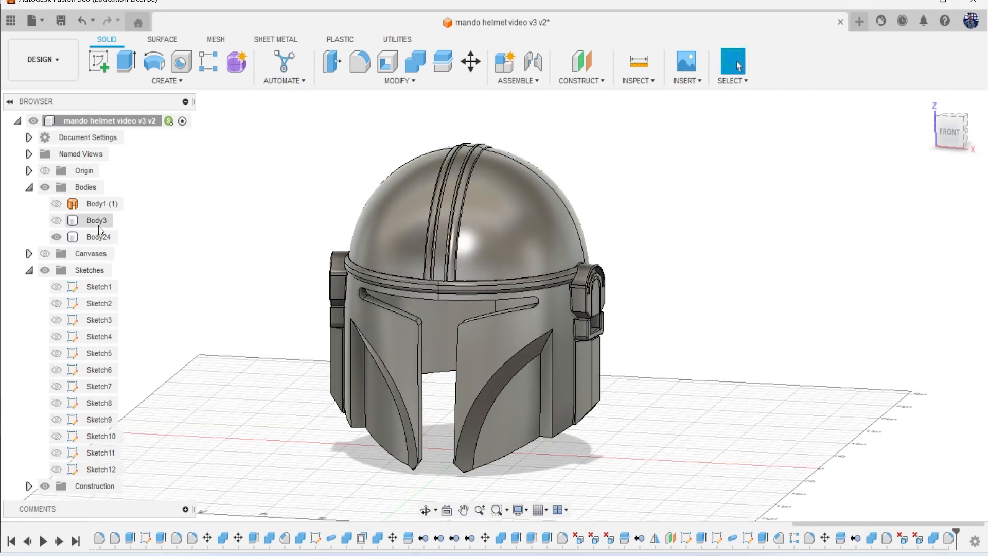
click(56, 220)
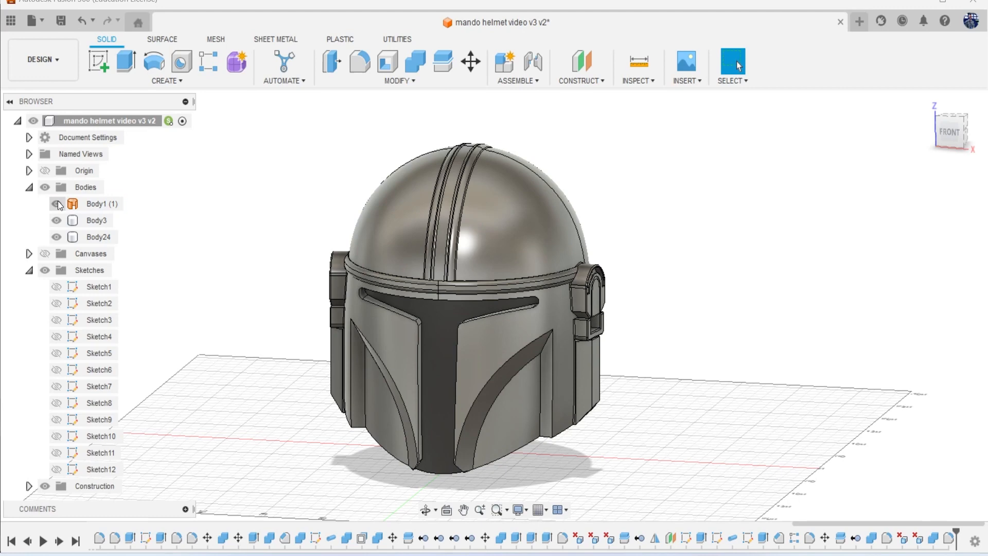
- Remove the hidden body Body1 (1) from the design
right_click(95, 204)
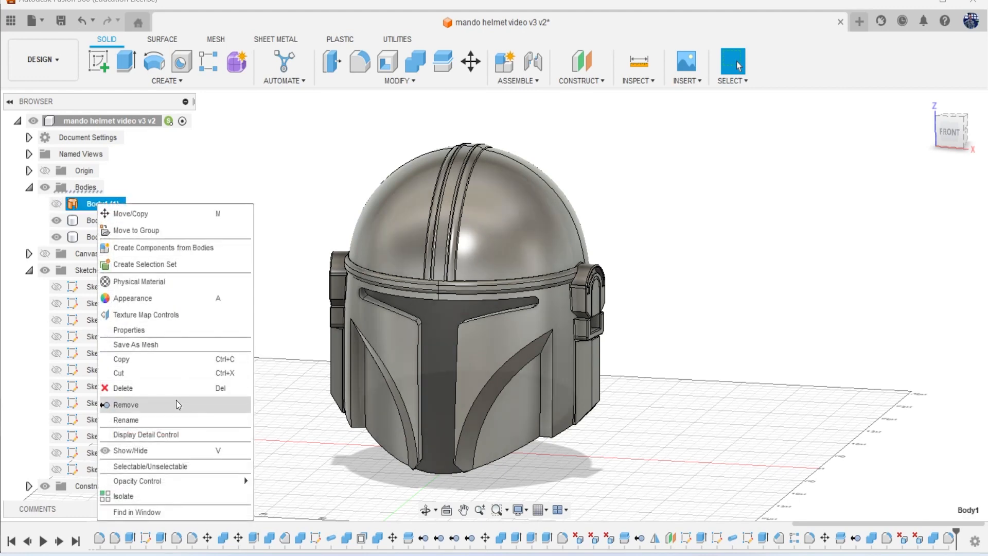
click(175, 405)
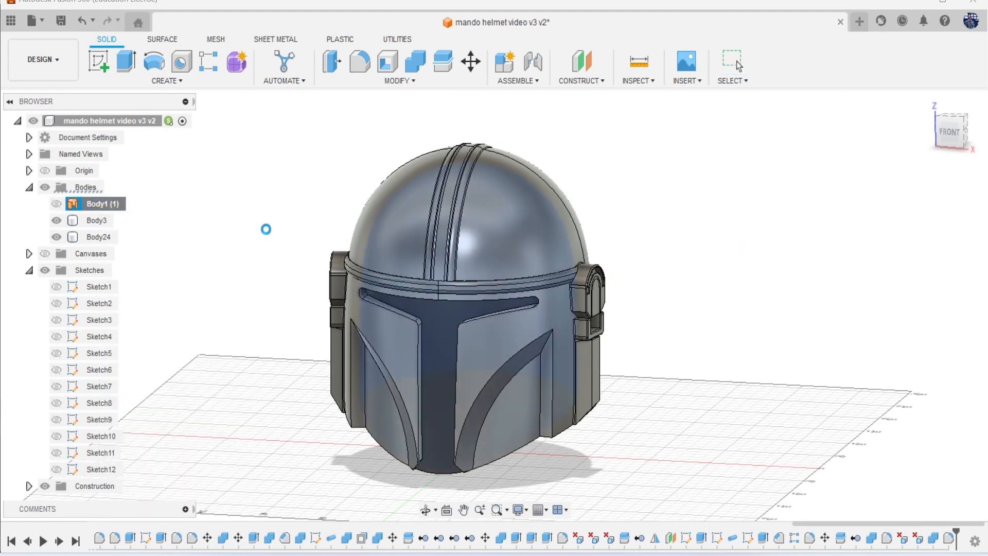
- Save the cleaned-up helmet design as a new version and compare the model with the reference photos
click(61, 22)
key(Return)
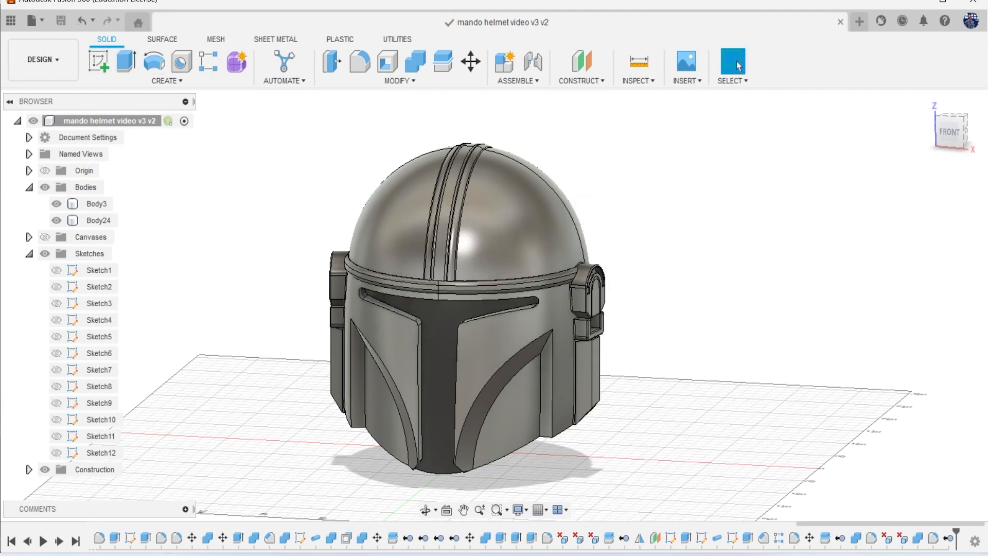
click(707, 555)
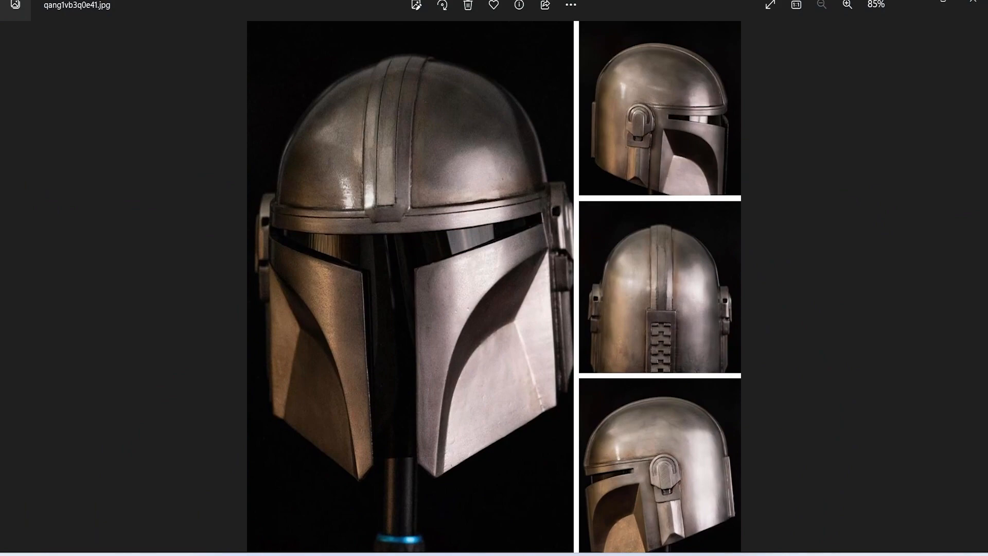
click(707, 554)
mouse_move(965, 136)
mouse_down()
mouse_move(974, 130)
mouse_move(949, 139)
mouse_up()
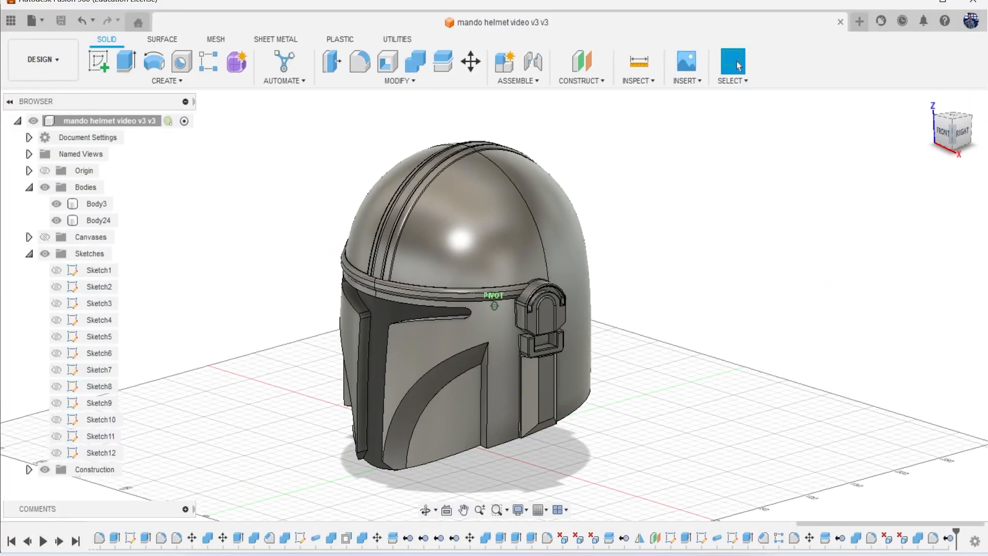
- Go to the rendering workspace and apply the design's Steel - Rough appearance to the helmet shell
click(48, 67)
click(56, 144)
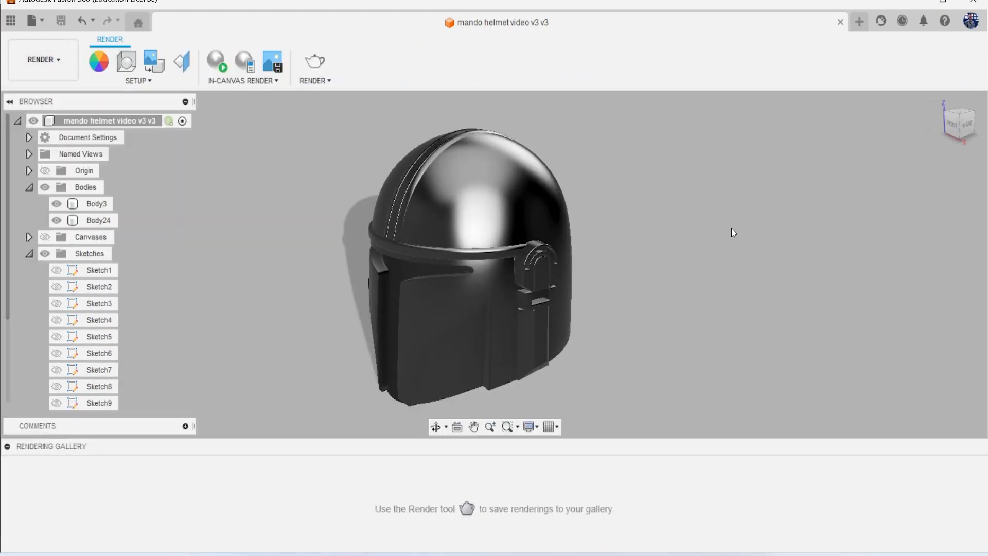
key(a)
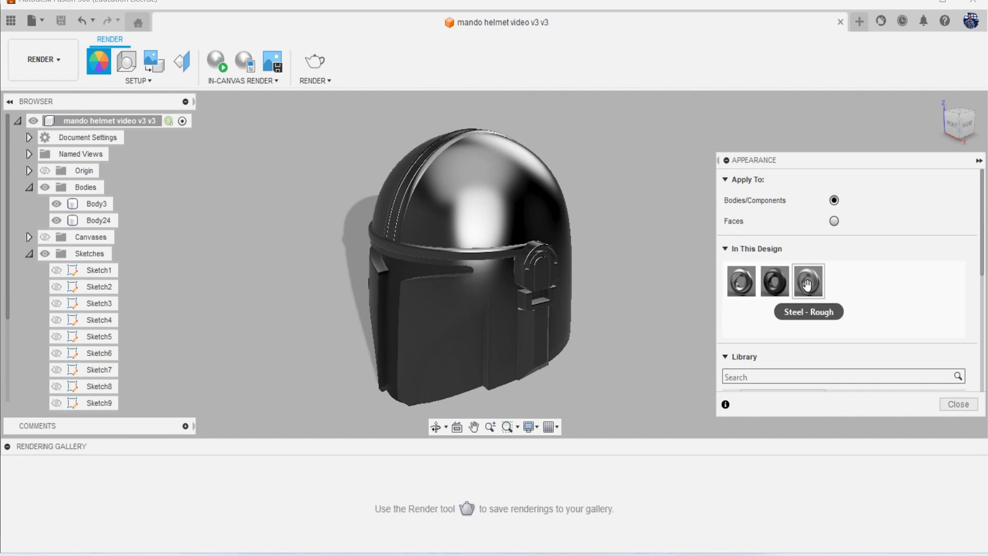
drag(761, 278, 493, 209)
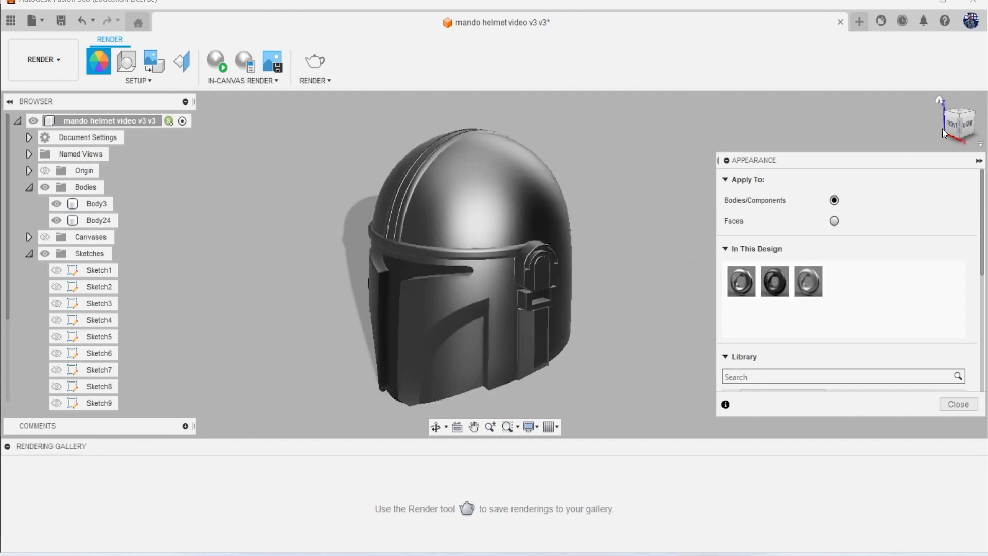
mouse_move(982, 123)
mouse_down()
mouse_move(987, 114)
mouse_move(987, 127)
mouse_move(959, 134)
mouse_up()
drag(916, 164, 873, 130)
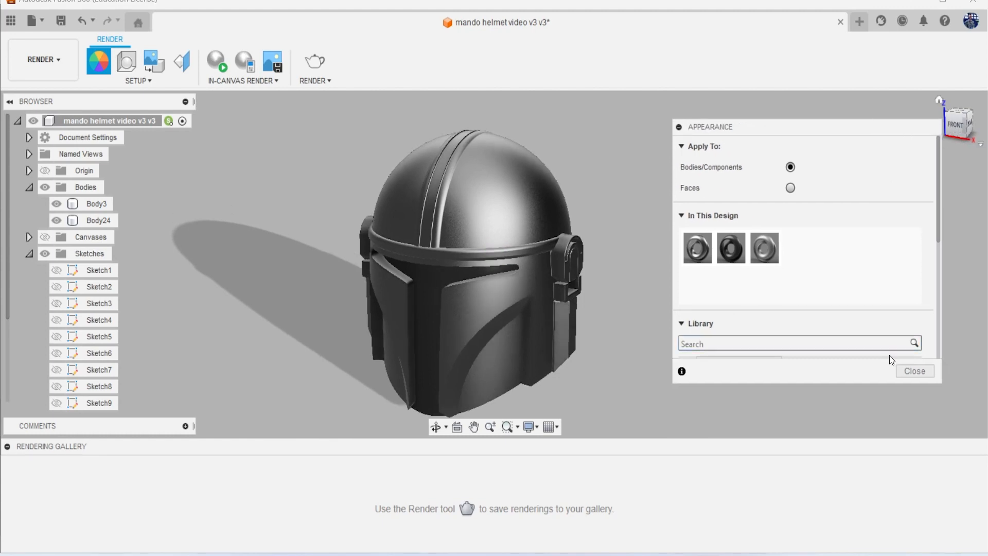
click(913, 372)
- Inspect the steel-finished helmet from the front, the side and underneath
mouse_move(957, 133)
mouse_down()
mouse_move(978, 118)
mouse_move(933, 107)
mouse_move(931, 125)
mouse_move(920, 103)
mouse_up()
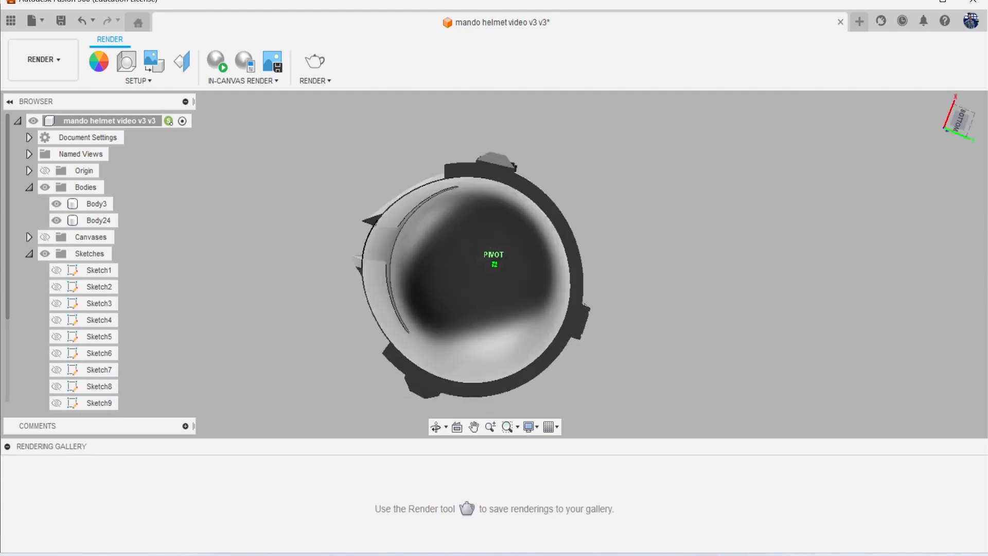
mouse_move(940, 78)
mouse_down()
mouse_move(945, 127)
mouse_move(968, 111)
mouse_move(956, 122)
mouse_up()
middle_drag(838, 319, 837, 292)
drag(952, 129, 968, 123)
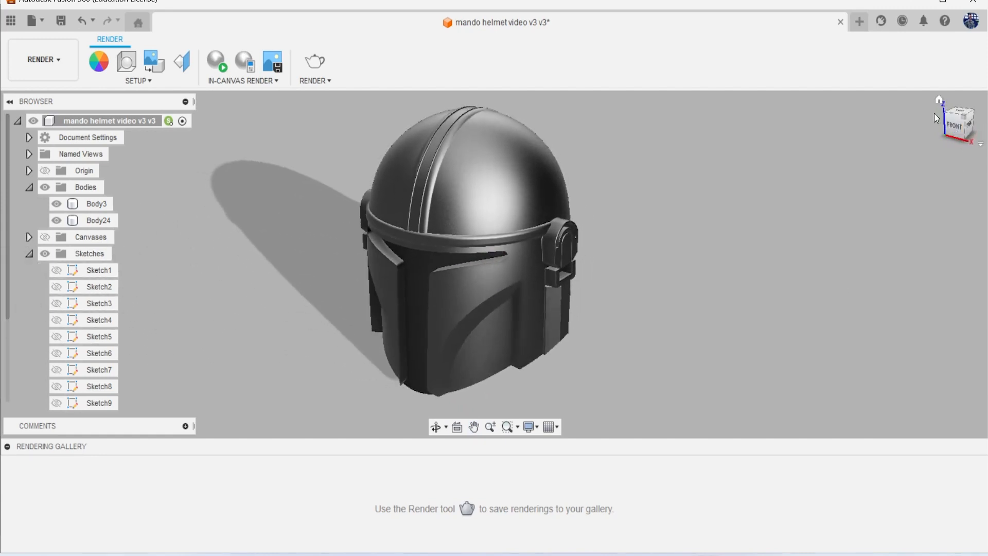
drag(965, 135, 982, 124)
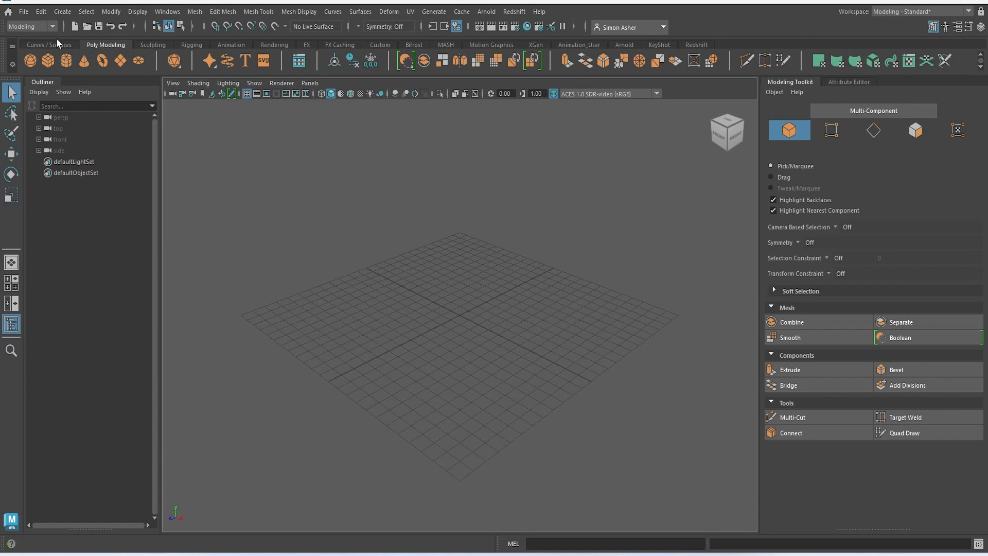
- Switch to Maya and import mando helmet video v5.fbx from the Desktop into the empty scene
click(23, 11)
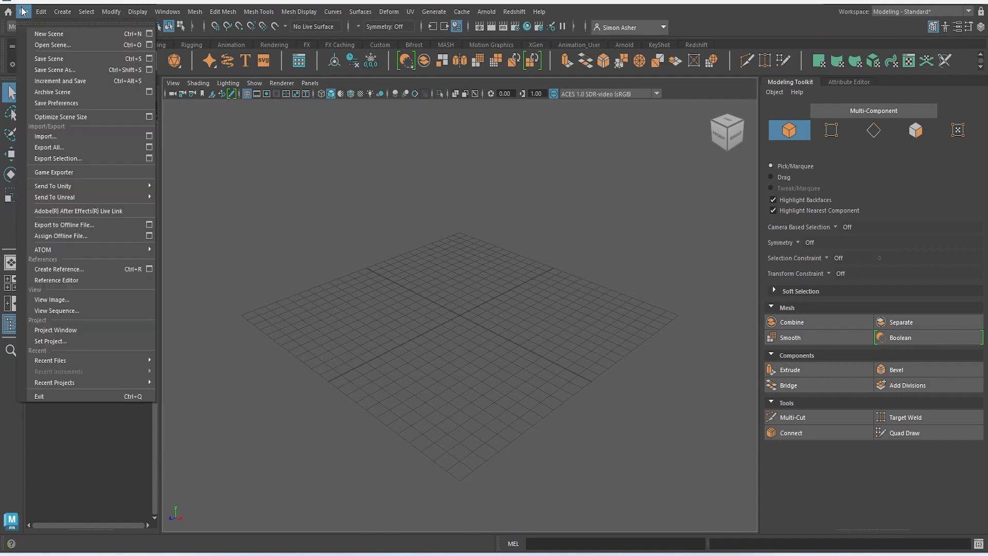
click(68, 135)
click(244, 146)
scroll(364, 261, down, 3)
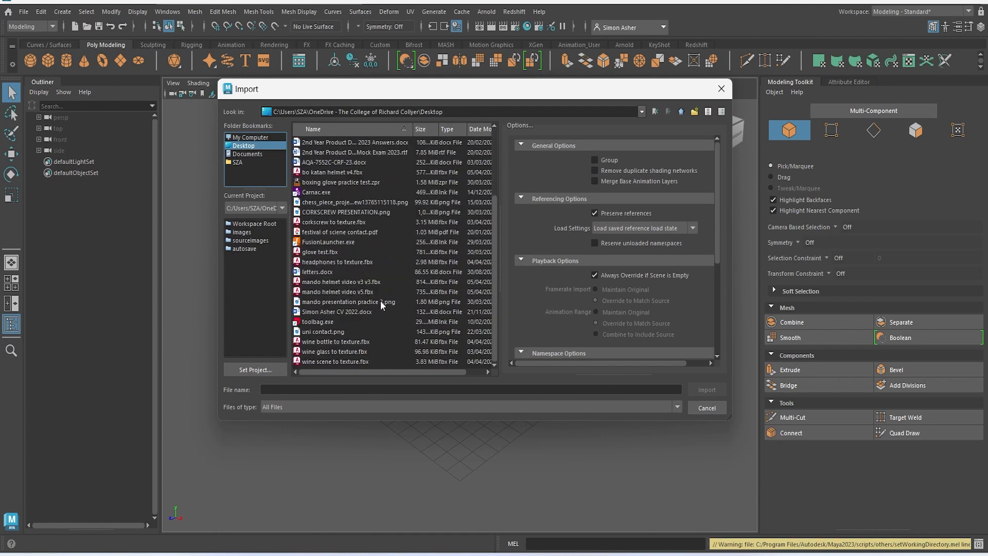
click(363, 292)
click(706, 390)
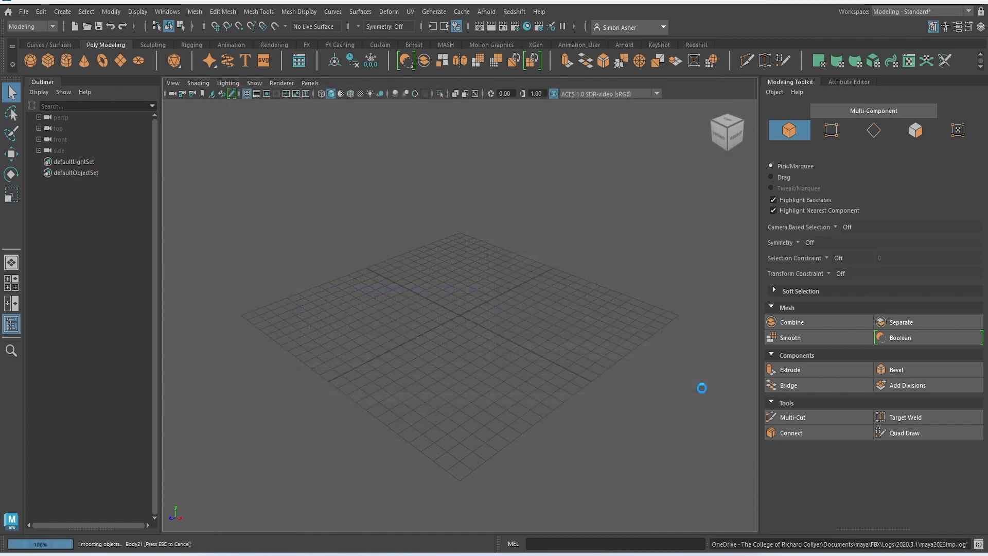
- Select all the imported helmet meshes and rotate them about the X axis so the helmet stands upright
scroll(481, 339, down, 5)
alt+drag(492, 340, 529, 335)
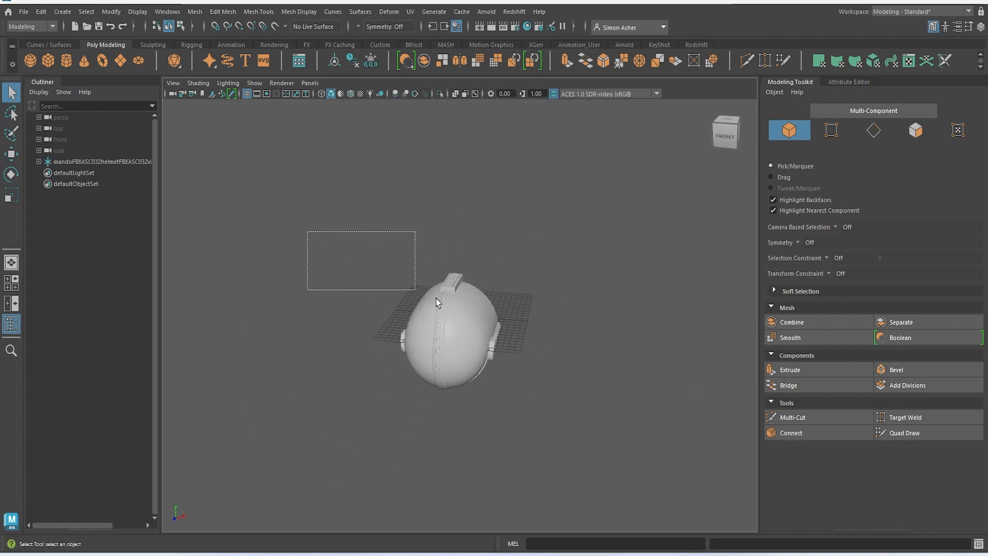
drag(308, 231, 632, 451)
click(194, 13)
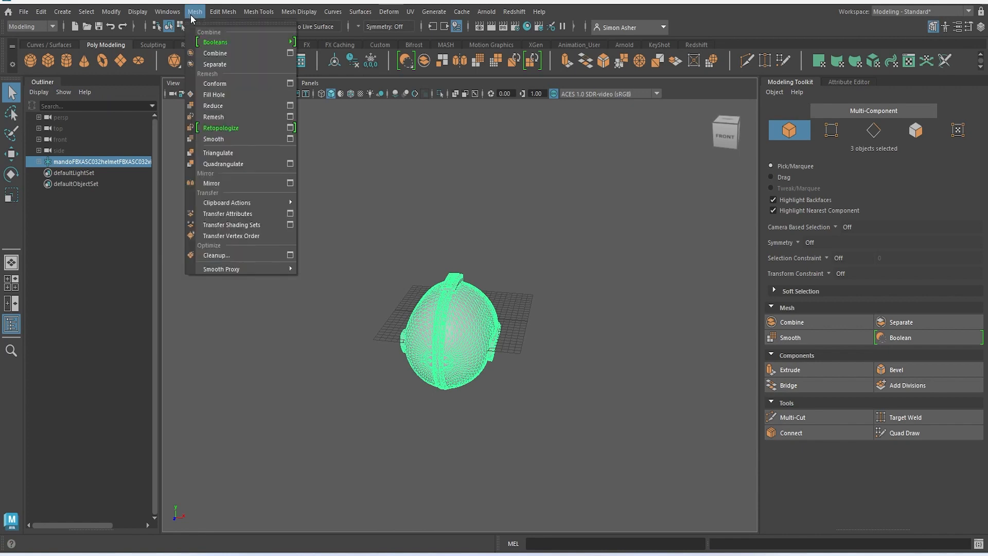
key(Escape)
key(e)
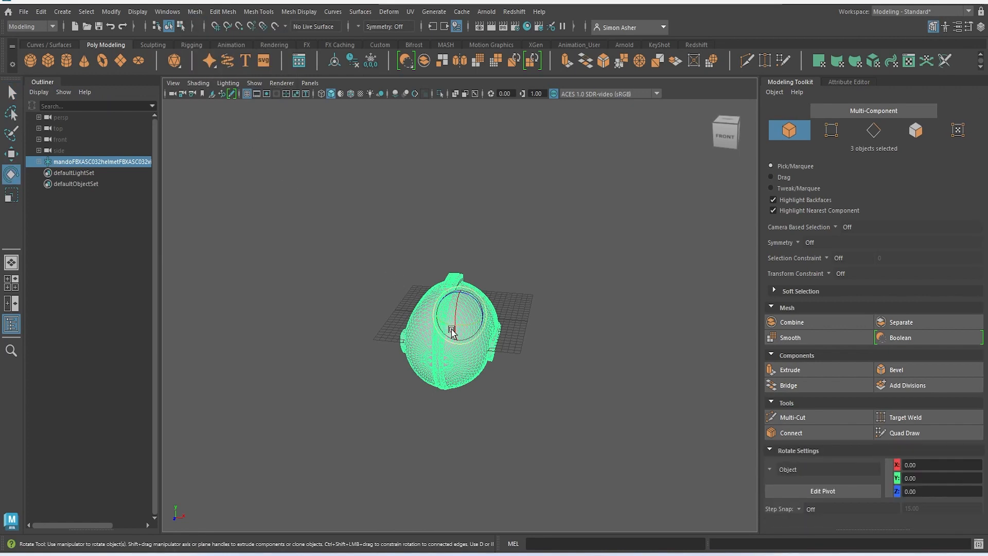
drag(457, 315, 459, 277)
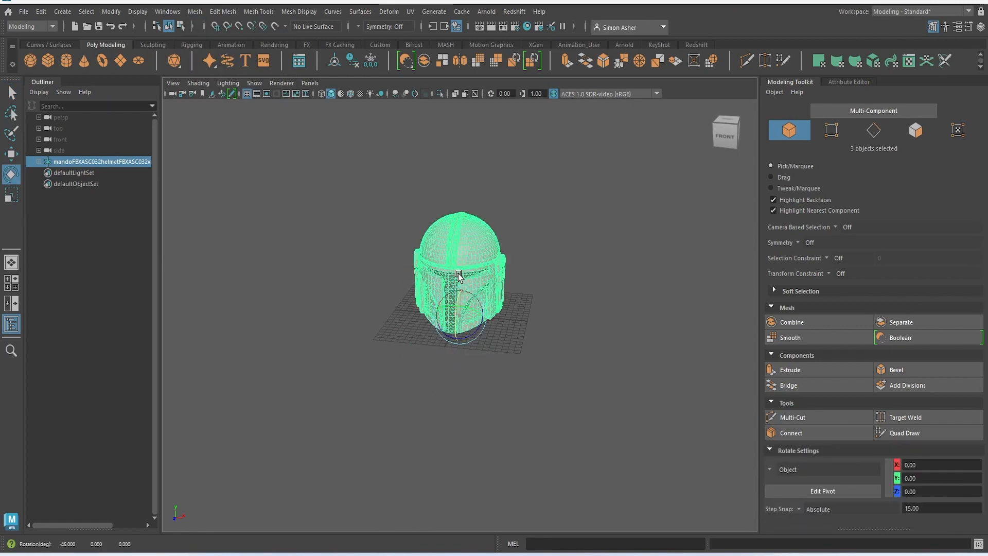
click(540, 342)
- Delete the existing UVs from all of the helmet's meshes
mouse_move(540, 342)
alt+mouse_down()
mouse_move(596, 276)
mouse_move(573, 319)
mouse_move(505, 344)
mouse_move(433, 335)
mouse_move(410, 304)
mouse_move(414, 275)
mouse_move(456, 331)
mouse_move(528, 351)
alt+mouse_up()
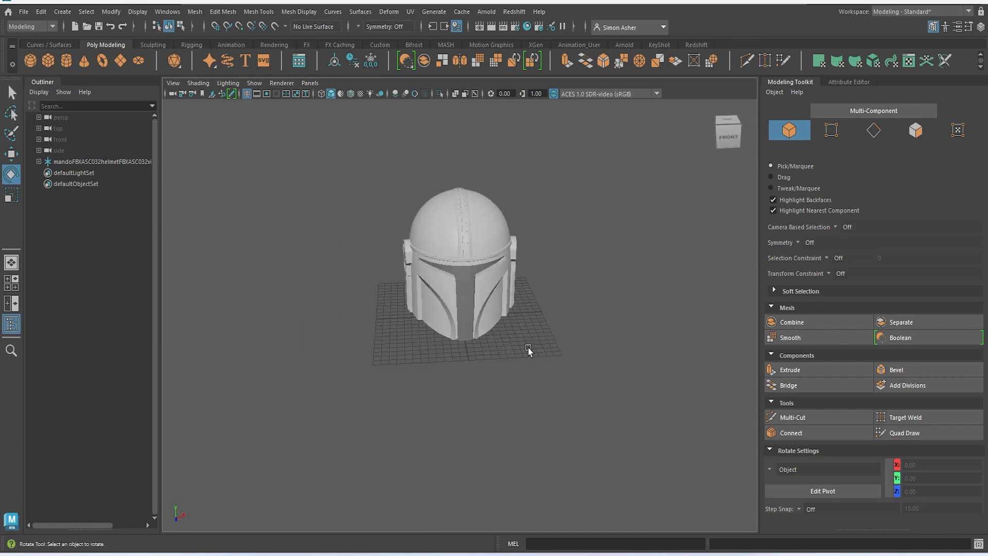
drag(492, 238, 614, 369)
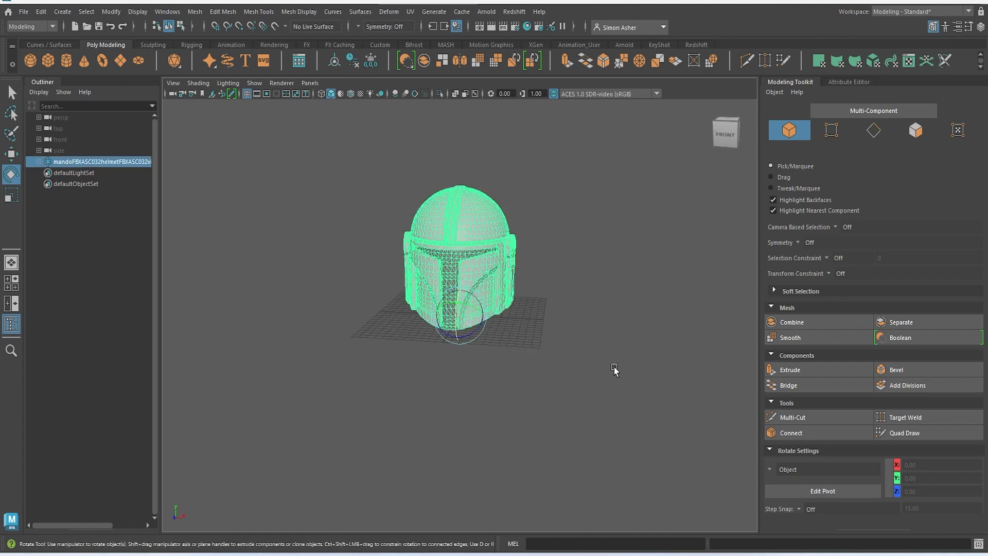
click(411, 12)
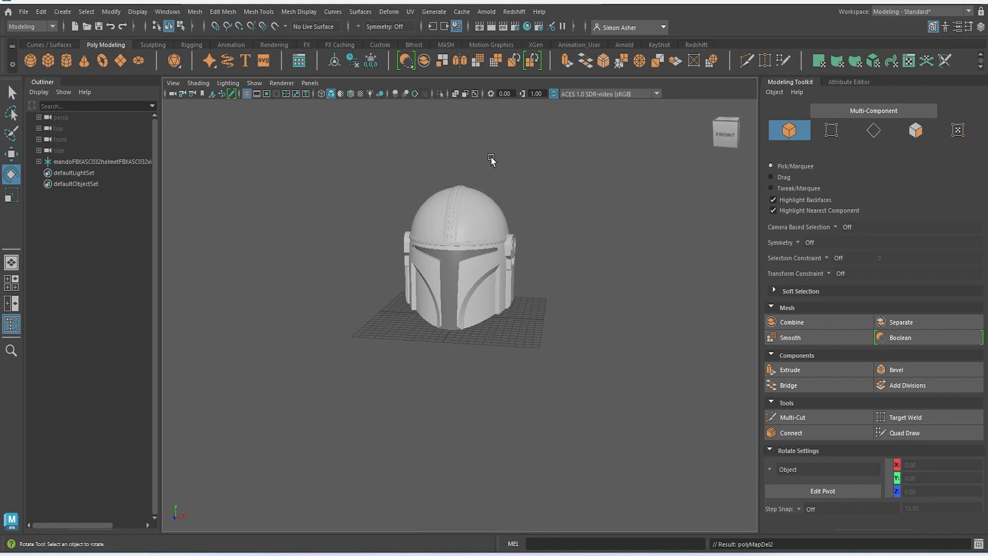
- Open the UV Editor for the helmet shell with the checker texture off, and place its window beside the helmet
click(477, 215)
click(409, 14)
click(425, 32)
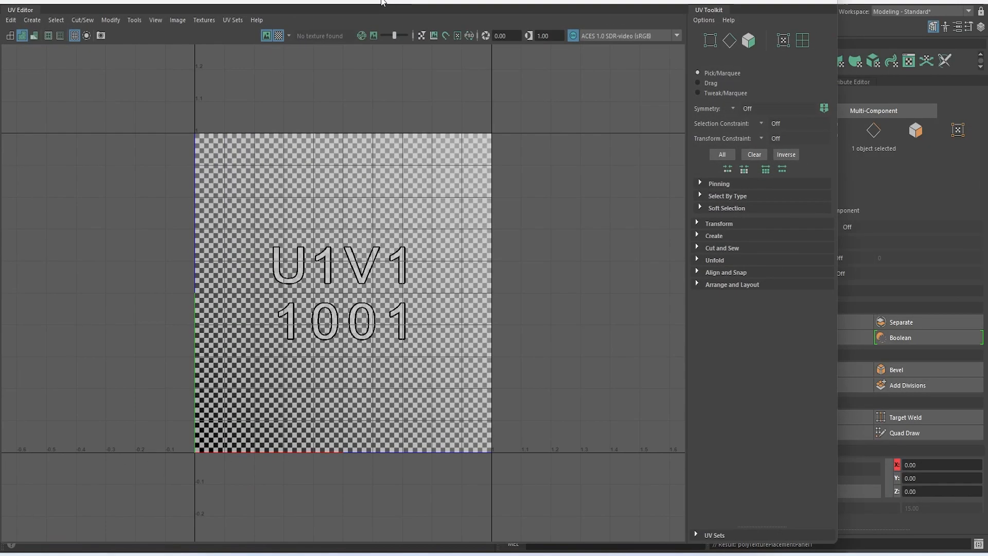
click(278, 36)
double_click(280, 10)
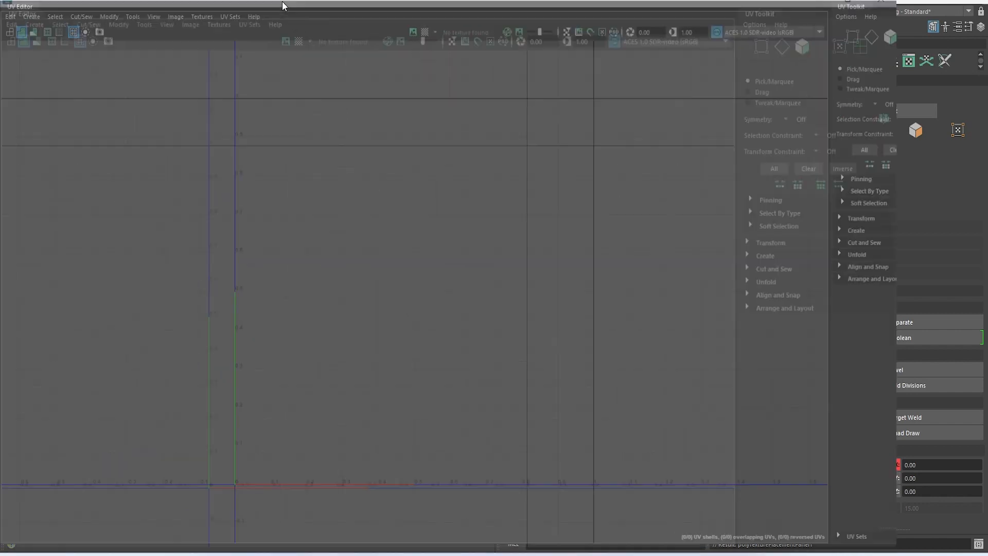
double_click(268, 5)
drag(47, 2, 601, 154)
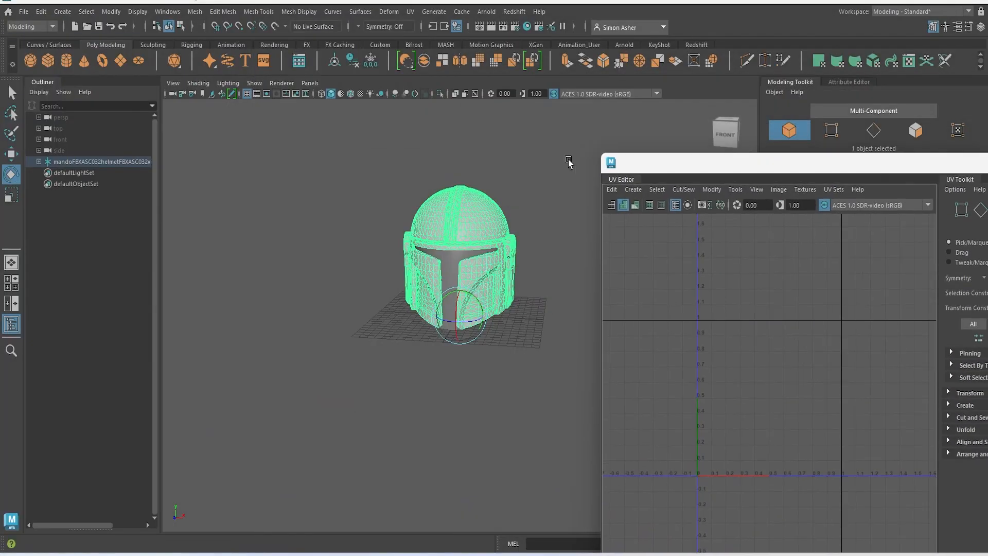
- Create an automatic UV projection for the helmet shell and deselect it
click(632, 190)
click(664, 235)
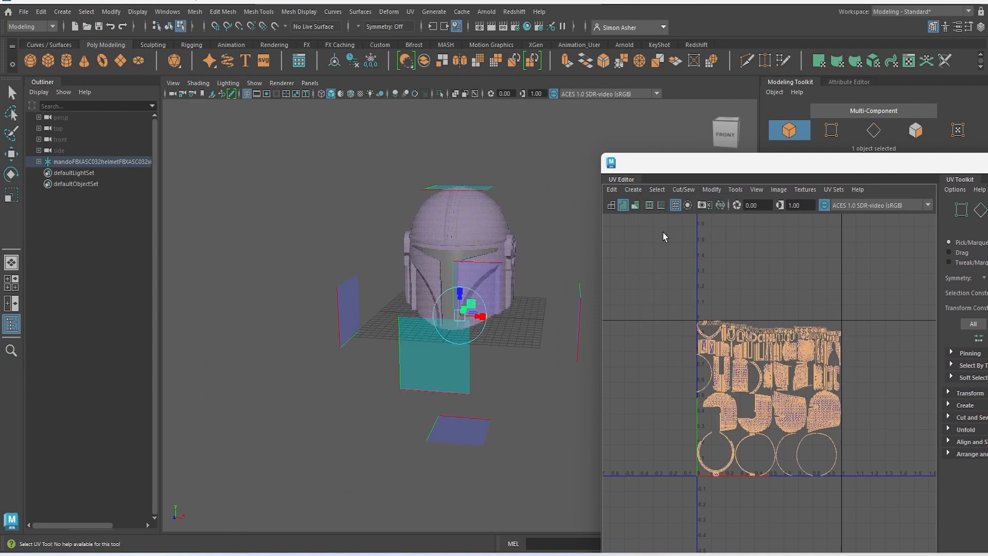
click(513, 197)
- Try to create automatic UVs for the visor insert while in face selection mode
scroll(470, 242, up, 3)
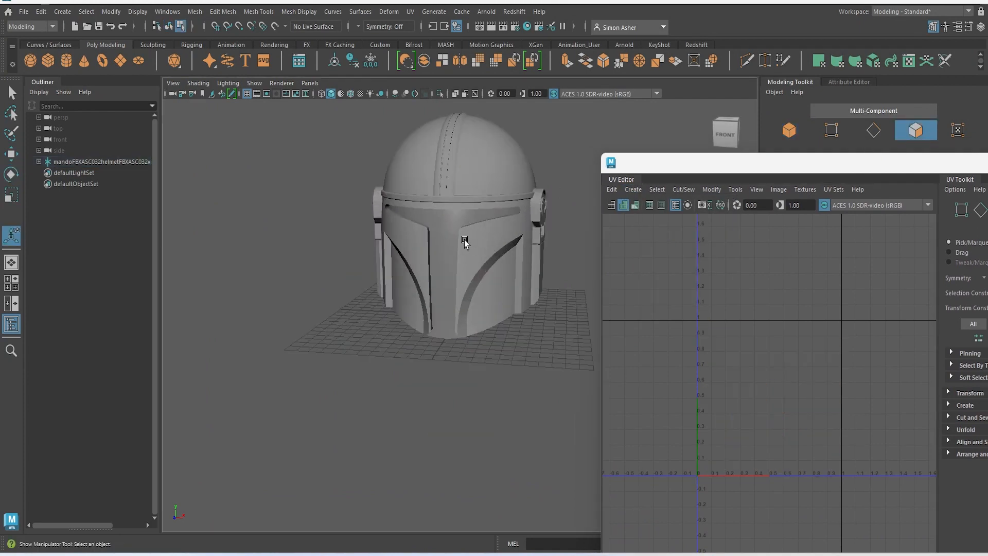
click(442, 229)
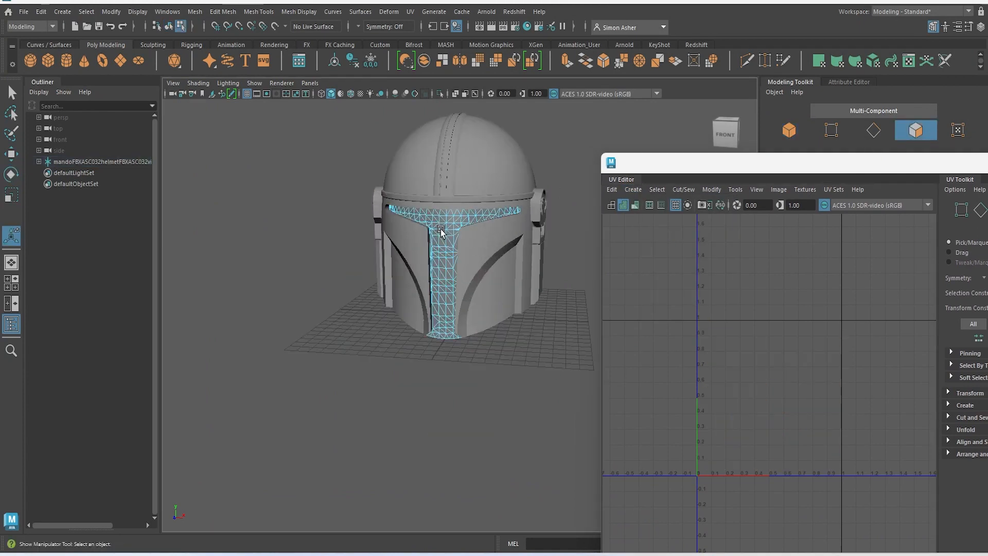
click(634, 191)
click(658, 231)
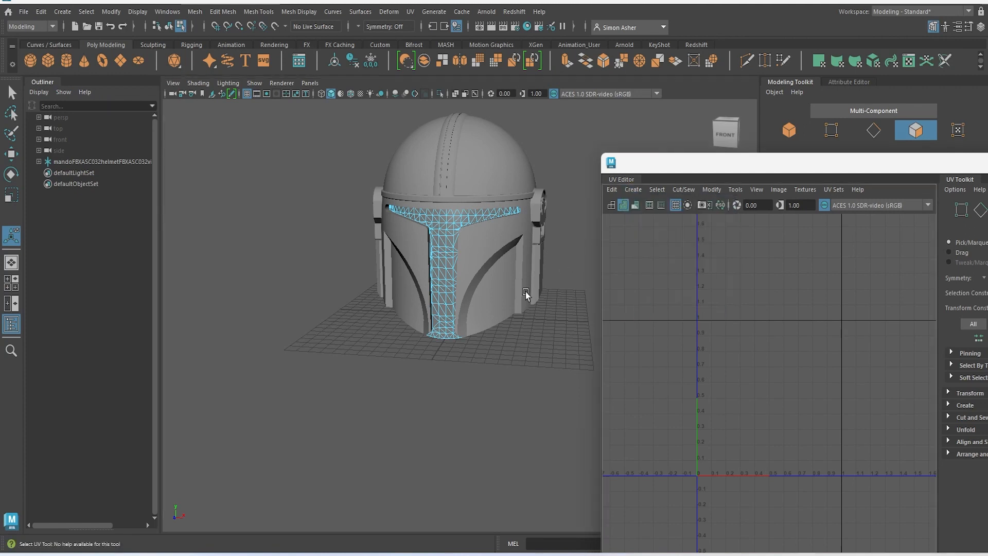
- Return to object selection, select the visor insert and create an automatic UV projection for it
scroll(521, 353, down, 4)
right_drag(511, 203, 562, 187)
click(516, 209)
click(454, 277)
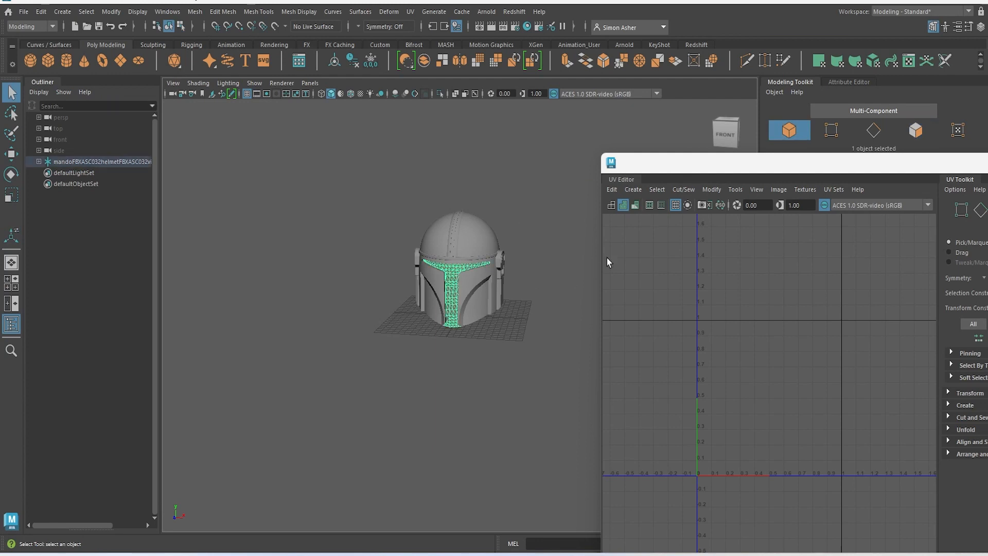
right_click(627, 202)
click(657, 232)
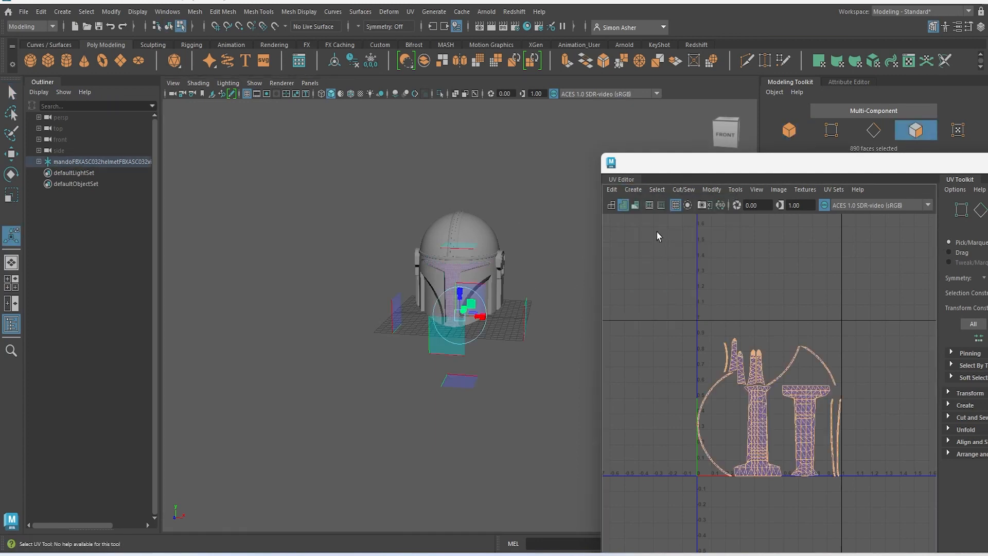
- Select the faces of the shell and visor together and display the checker texture in the maximized UV Editor
click(540, 399)
double_click(731, 165)
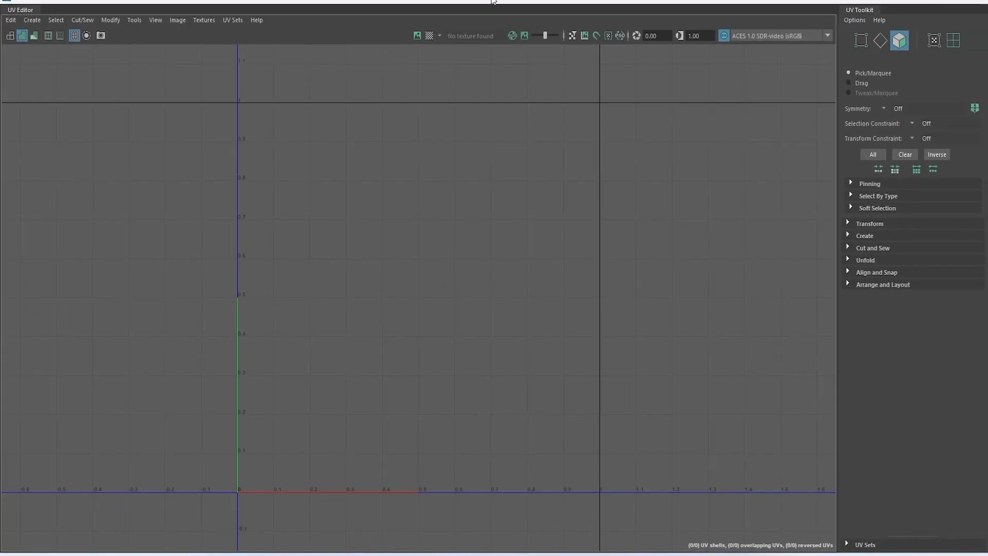
double_click(492, 2)
drag(353, 159, 542, 359)
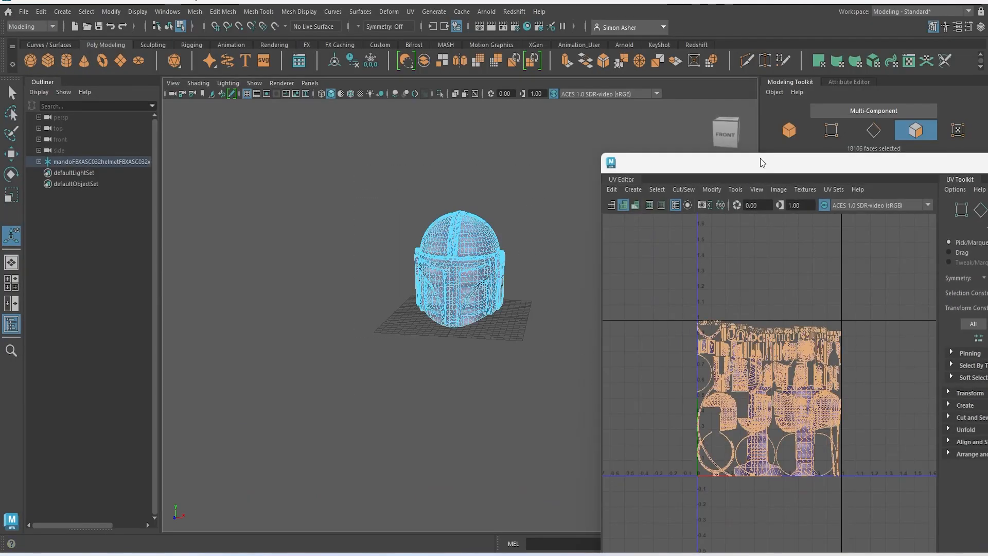
double_click(734, 169)
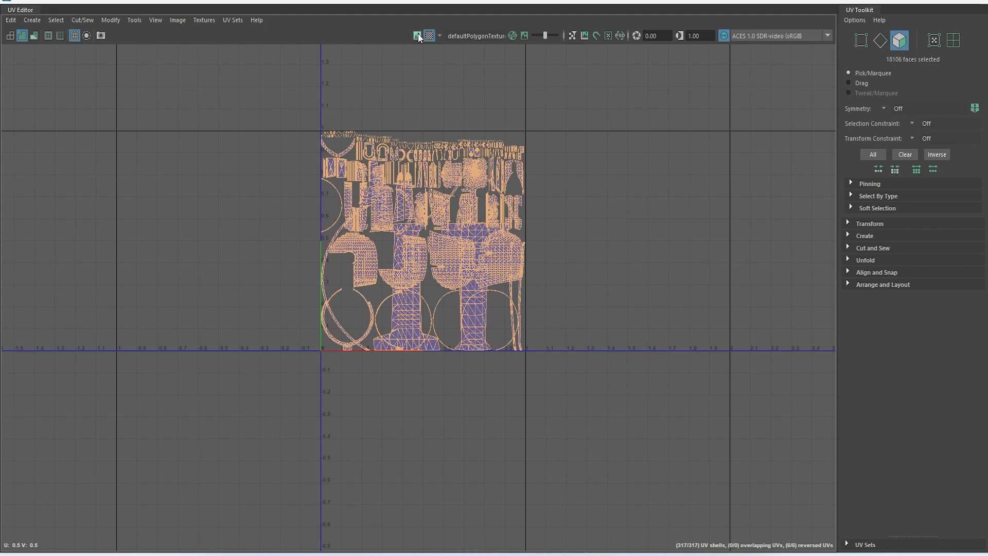
click(417, 35)
- Select all UV shells of the shell and visor and lay them out together in the first UV tile
right_drag(380, 93, 351, 76)
drag(268, 95, 611, 441)
right_drag(598, 229, 666, 348)
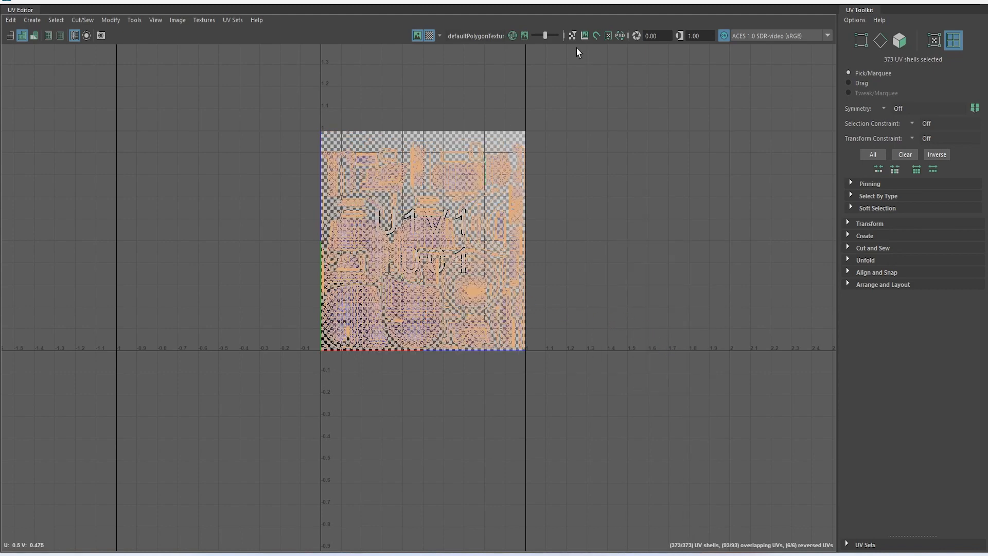
- Minimize the UV Editor and examine the checker pattern across the helmet's front and dome for distortion
click(911, 2)
scroll(498, 309, up, 7)
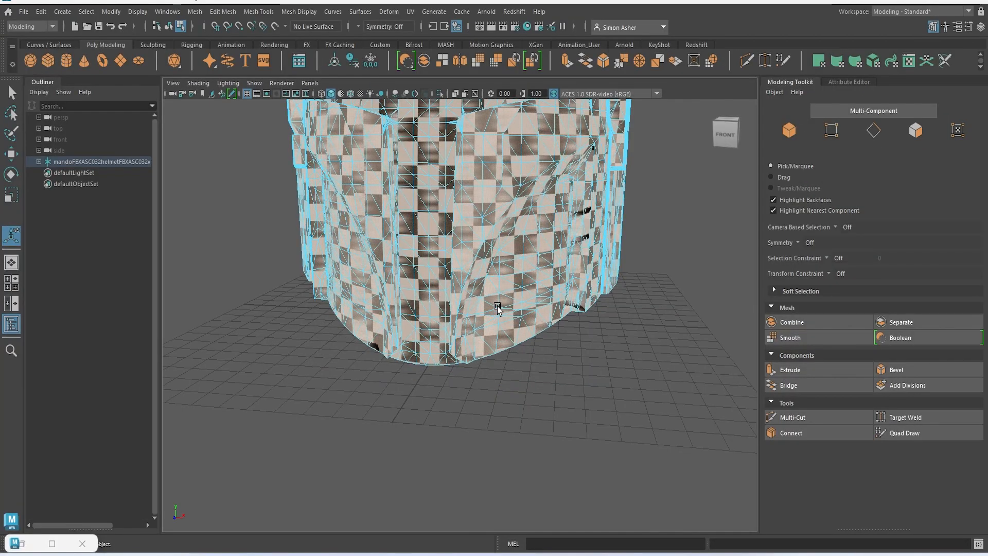
alt+middle_drag(536, 300, 498, 384)
scroll(501, 387, down, 3)
mouse_move(501, 388)
alt+mouse_down()
mouse_move(463, 359)
mouse_move(309, 393)
mouse_move(226, 370)
mouse_move(267, 355)
mouse_move(289, 322)
mouse_move(327, 354)
mouse_move(518, 392)
alt+mouse_up()
scroll(520, 392, down, 4)
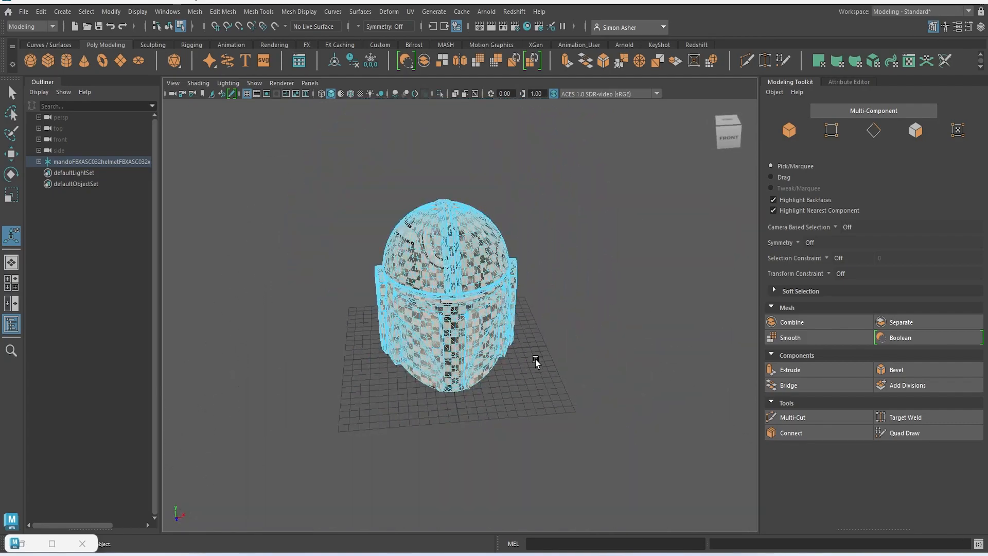
- Close the minimized UV Editor, return to object selection and clear the selection on the helmet
click(85, 543)
right_drag(318, 209, 328, 201)
click(328, 206)
scroll(411, 300, up, 3)
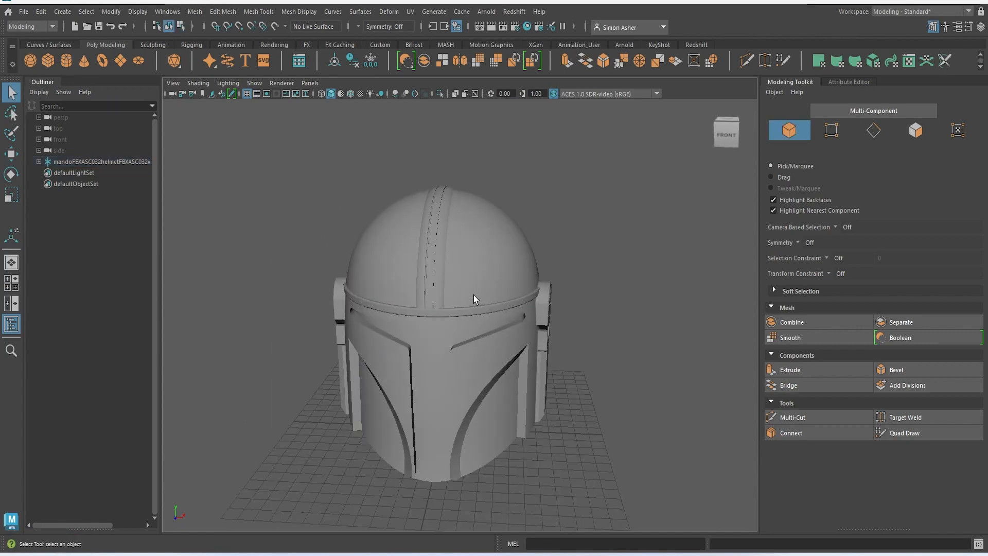
- Assign a new Blinn material to the helmet shell and name it main_helemet
click(507, 276)
right_drag(589, 186, 648, 455)
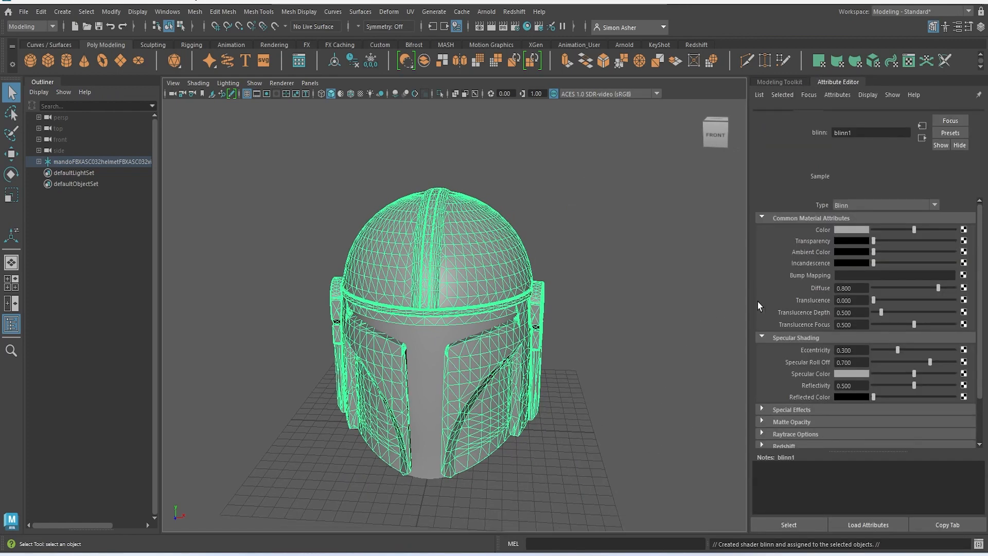
right_drag(526, 370, 539, 505)
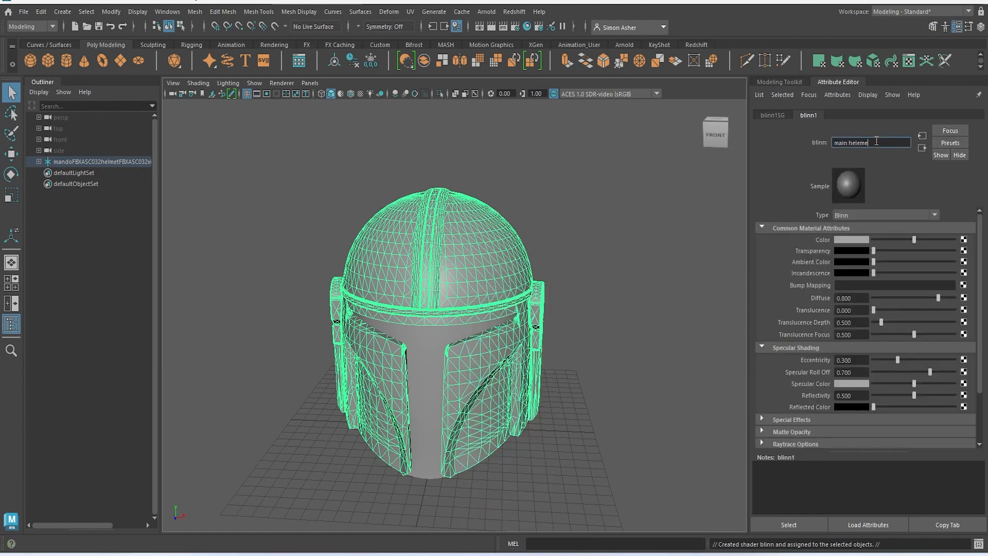
key(Return)
- Set the main_helemet material's color to purple and deselect the shell
click(859, 236)
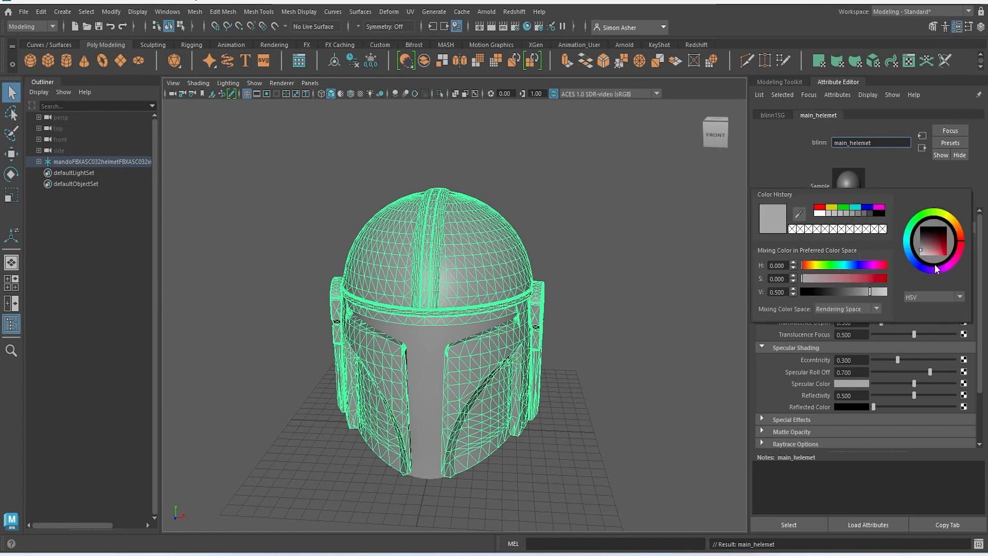
click(925, 269)
click(933, 252)
click(640, 279)
- Assign a new Blinn material to the visor insert and name it viser
click(435, 341)
right_click(615, 182)
mouse_move(643, 477)
click(688, 452)
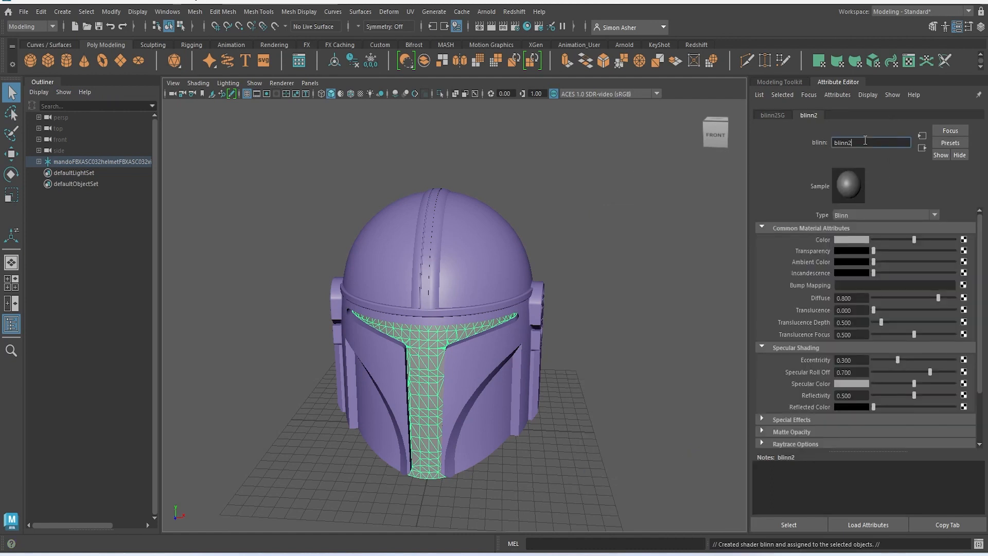
text(viser)
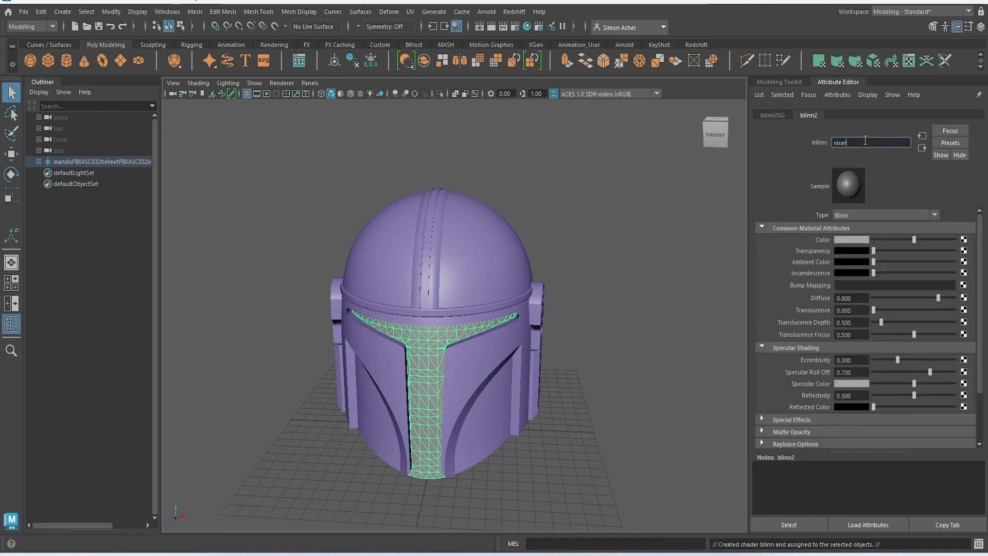
- Set the viser material's color to a dark pink and deselect the visor
click(857, 242)
click(958, 255)
click(937, 252)
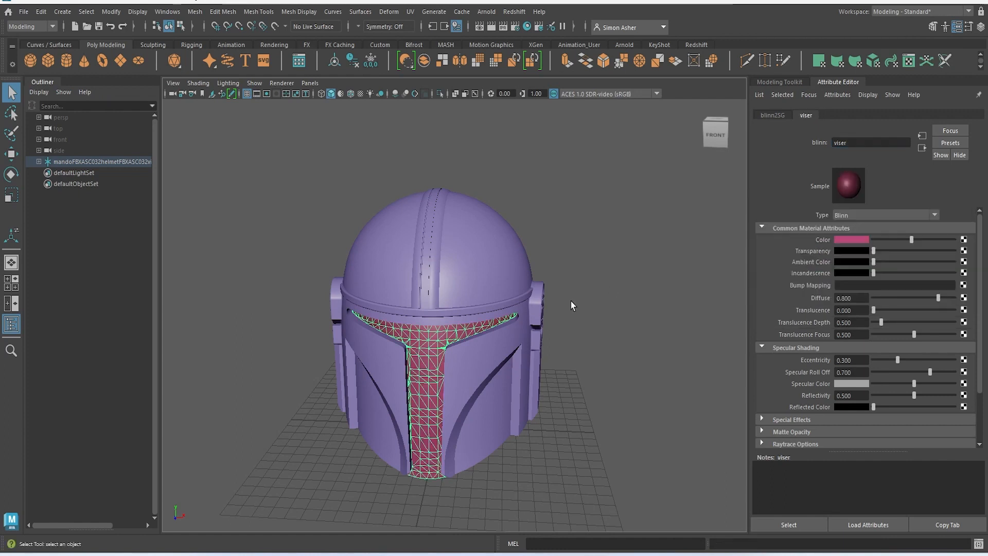
click(587, 311)
scroll(607, 320, down, 4)
alt+drag(603, 330, 577, 290)
- Save the scene in the projects folder as a Maya Binary file named mando helmet unwrap
click(23, 11)
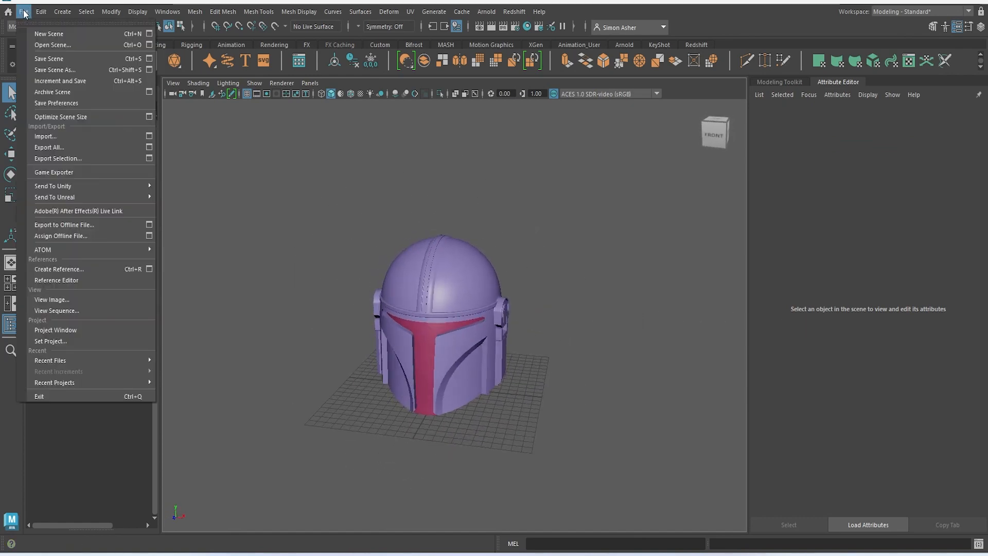
click(50, 61)
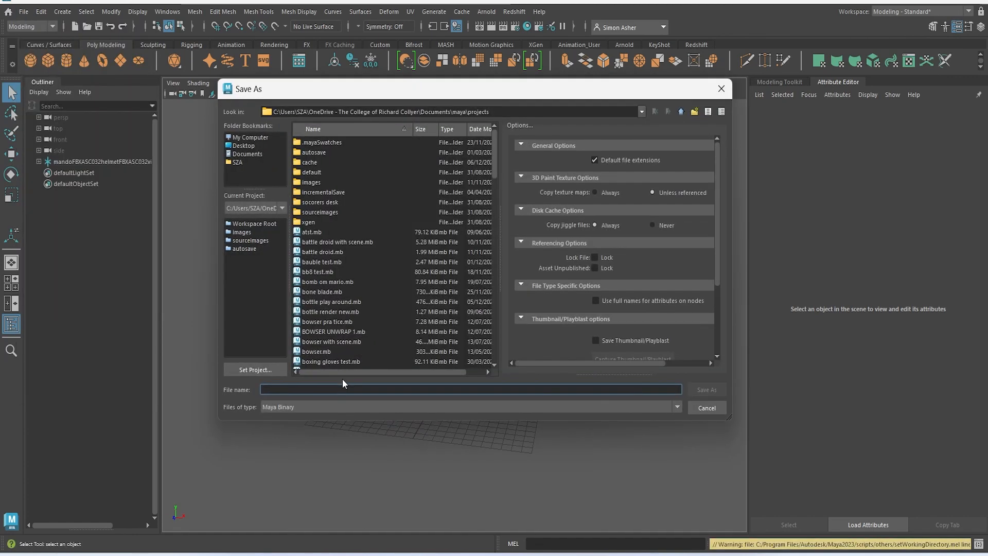
text(mando helmet unwrap)
key(Return)
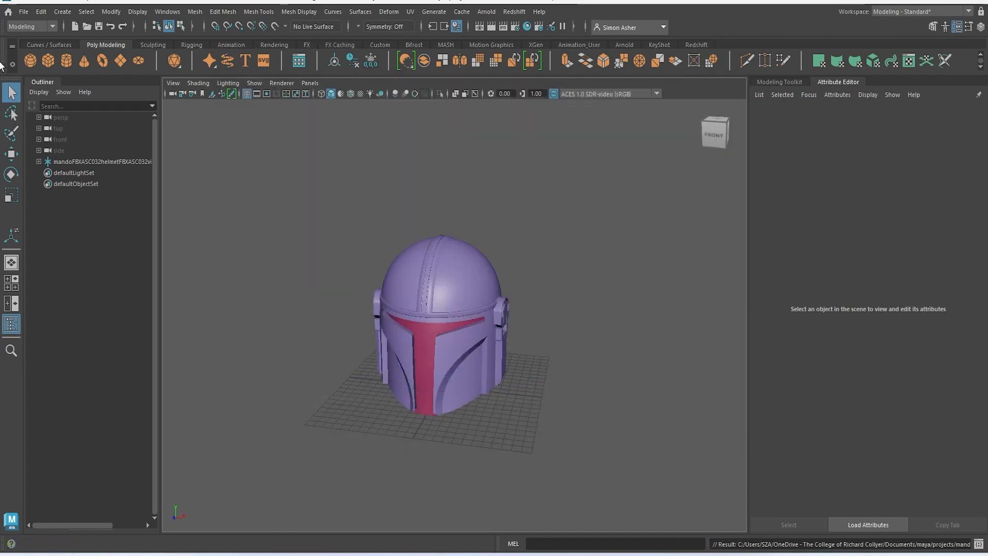
- Export the whole scene to the Desktop as an FBX named mando helemt ready to texture
click(23, 12)
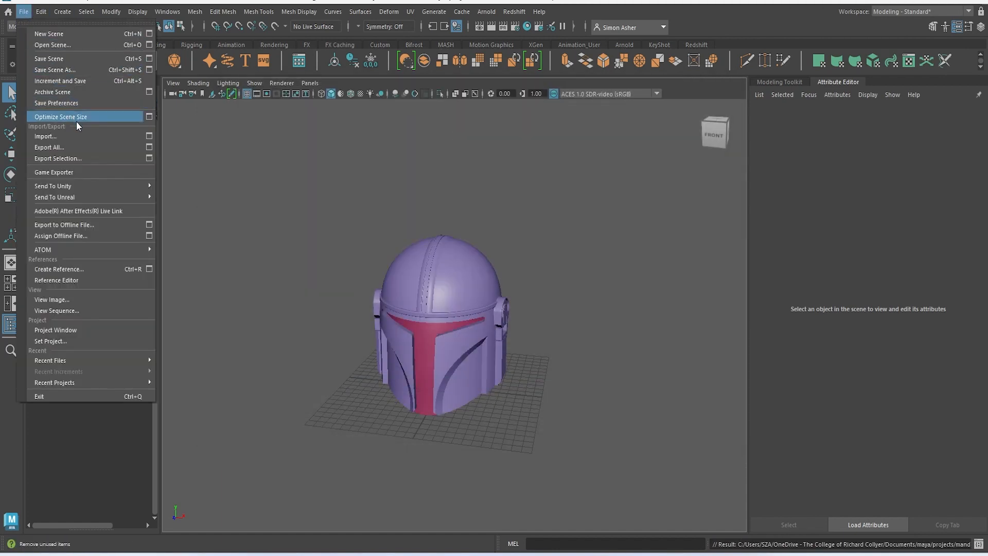
click(83, 148)
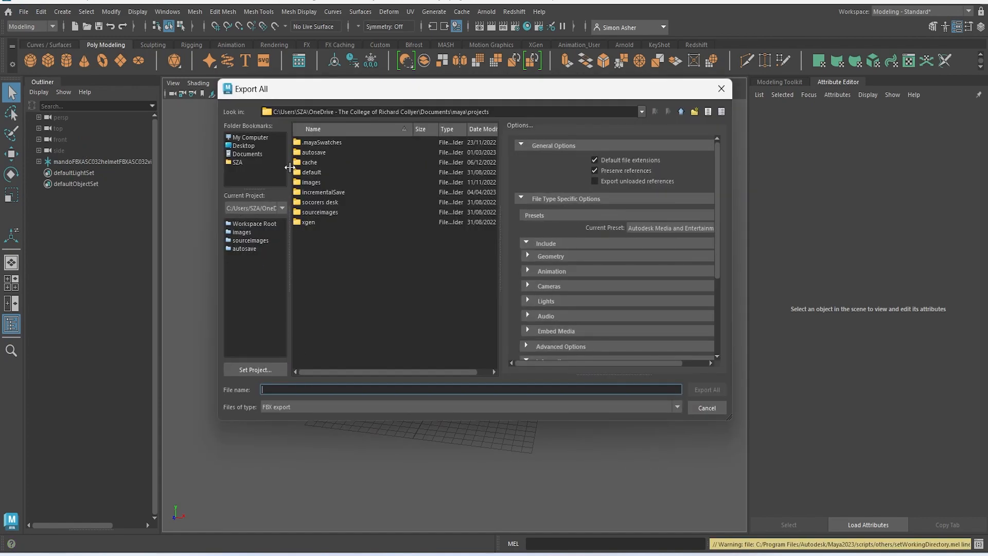
click(244, 146)
click(307, 390)
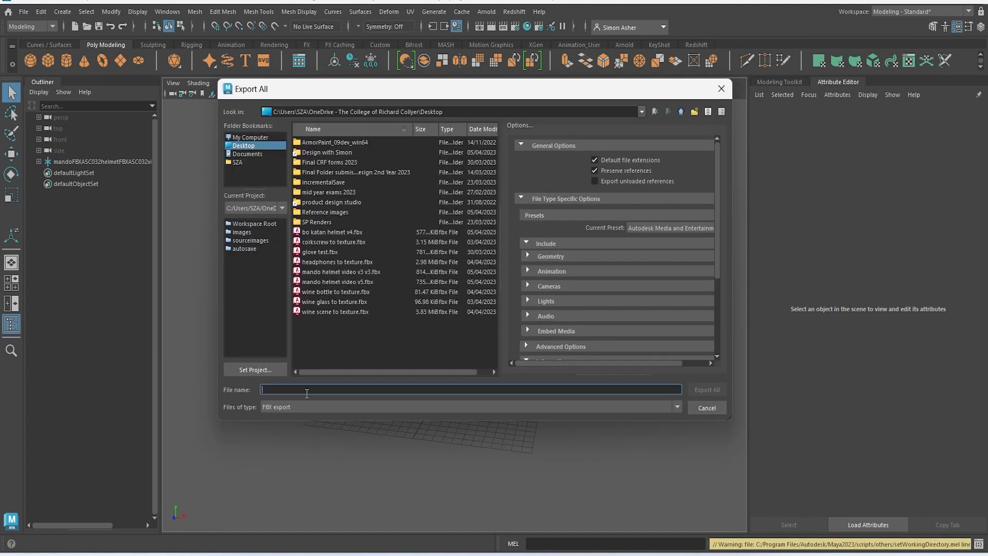
text(mando helemt ready to texture)
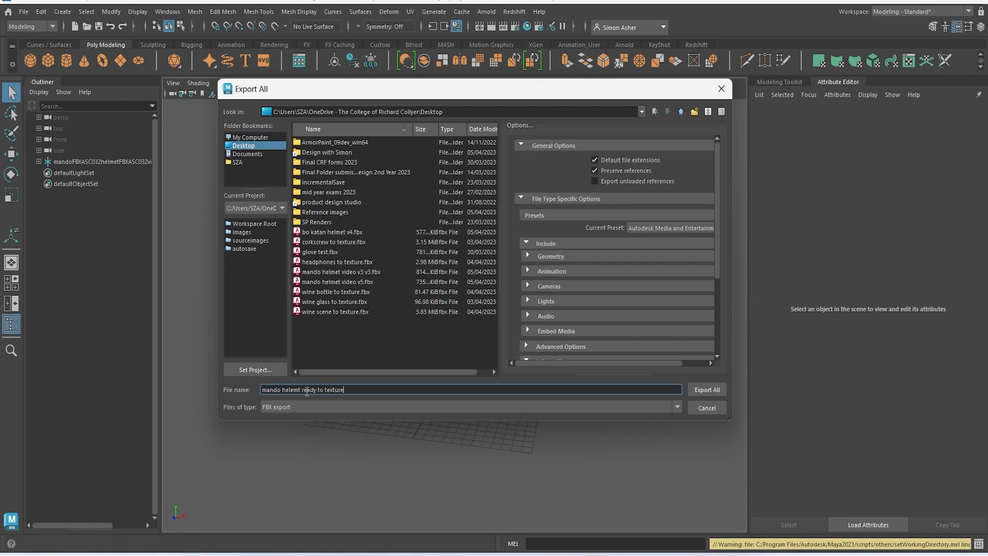
key(Return)
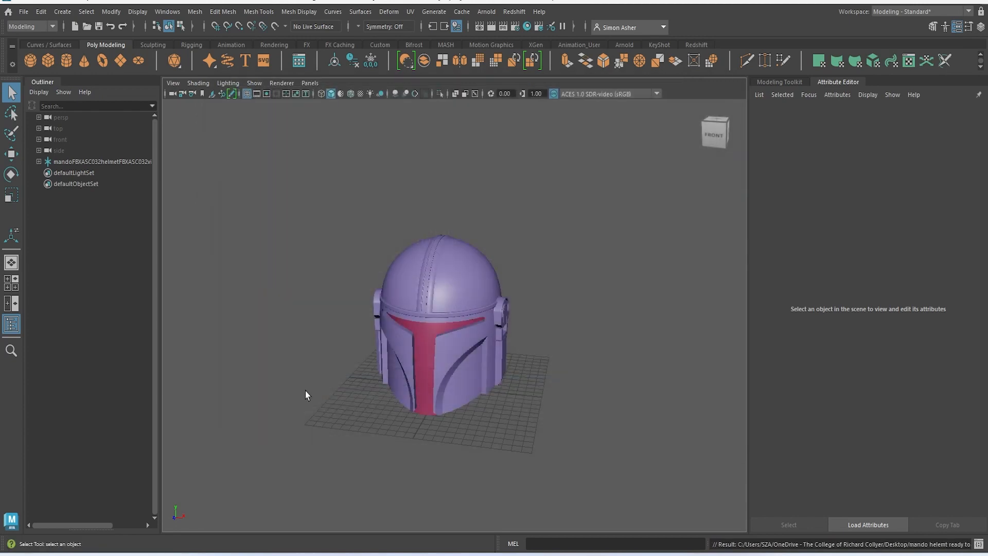
mouse_move(388, 370)
alt+mouse_down()
mouse_move(484, 355)
mouse_move(380, 379)
alt+mouse_up()
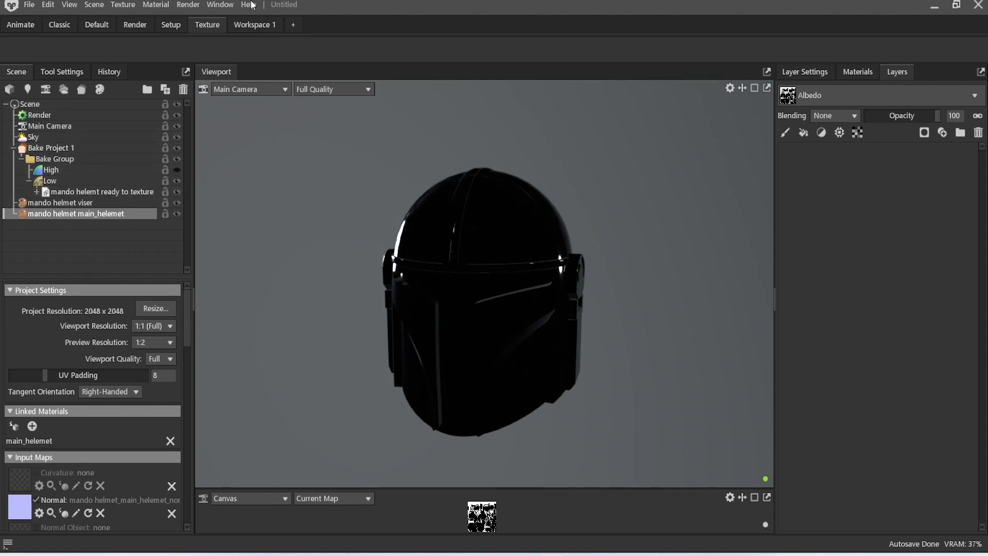
- In Marmoset Toolbag, open the asset Library and search it for metal
click(220, 4)
click(241, 65)
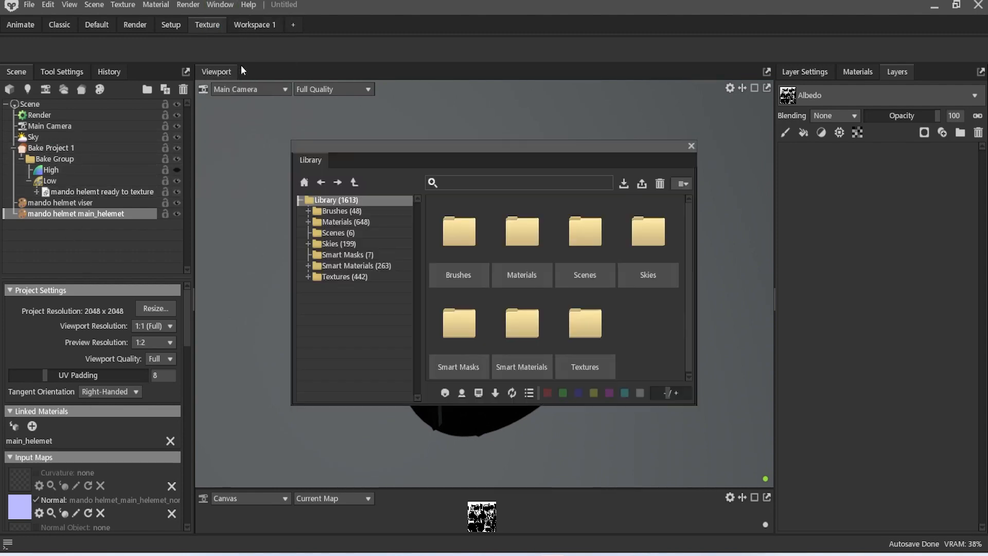
click(459, 178)
text(meta)
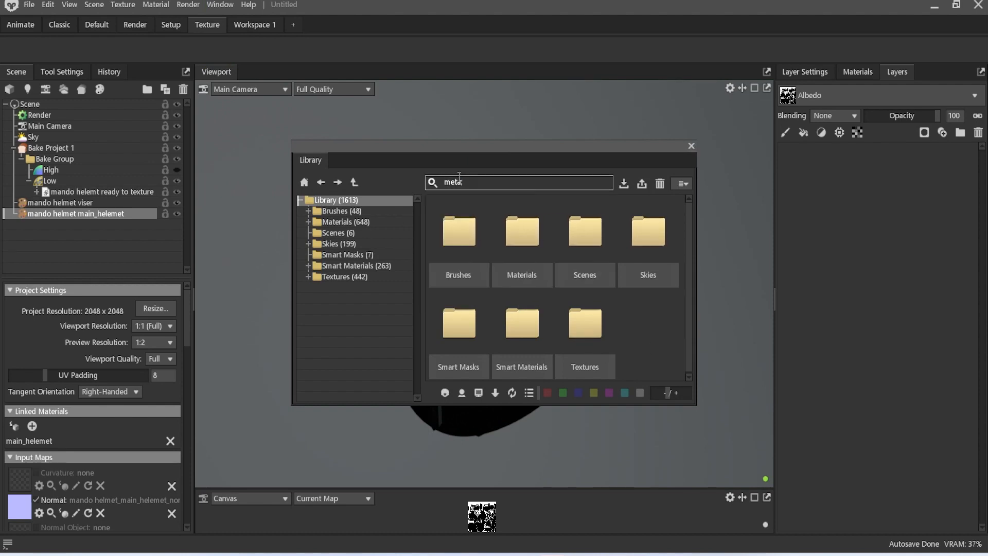
text(l)
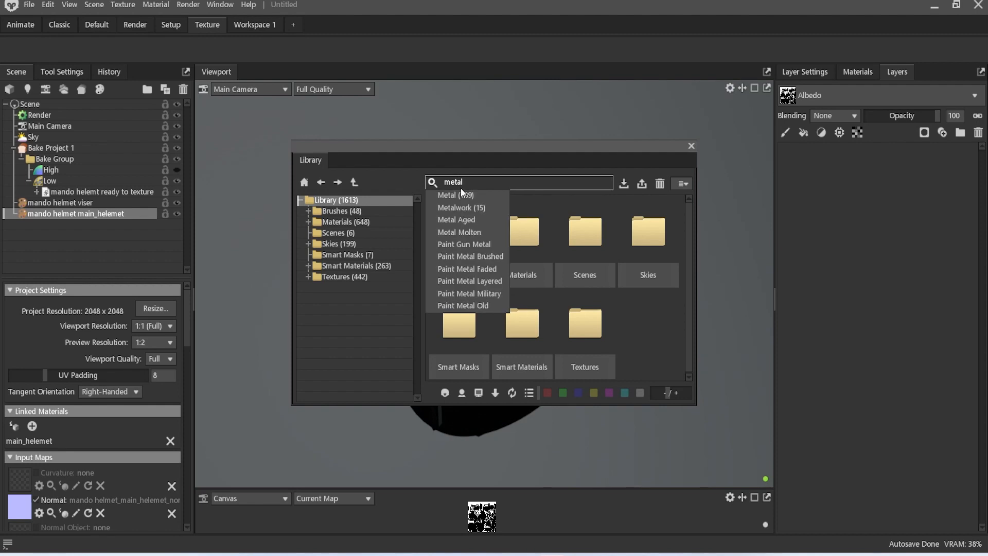
key(Return)
- Add the Metal Molten material from the Library to the layers of the mando helmet main_helemet texture project
scroll(556, 327, down, 2)
scroll(556, 327, down, 15)
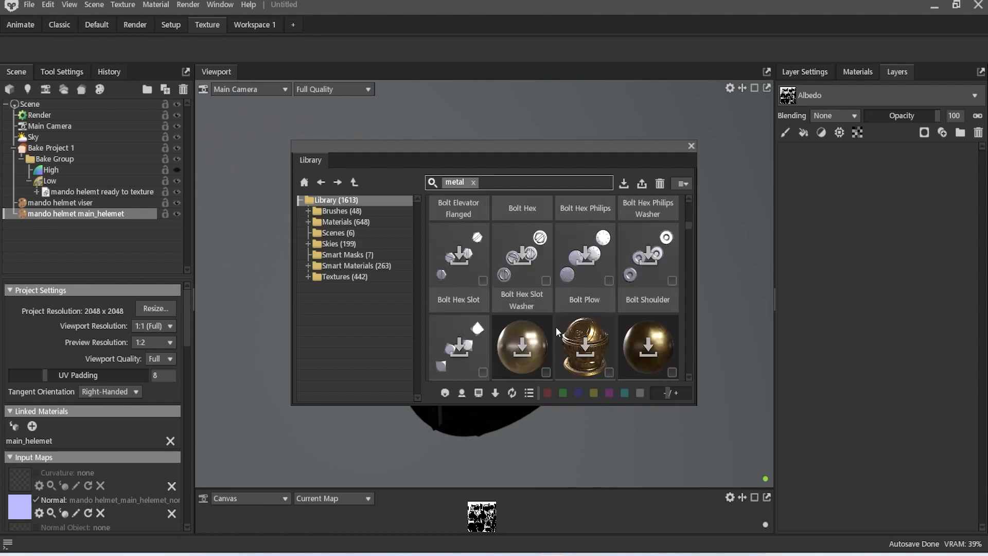
scroll(556, 326, down, 15)
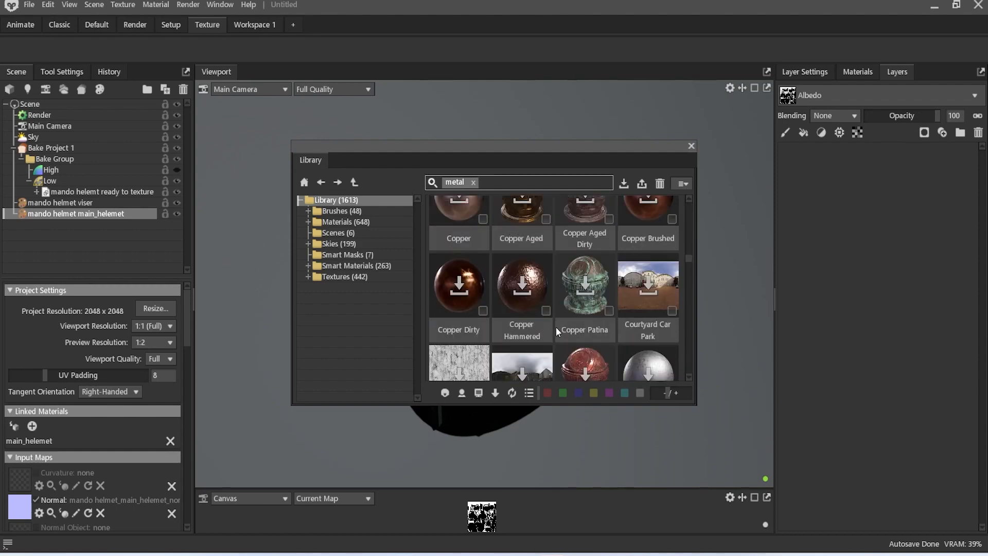
scroll(556, 326, down, 2)
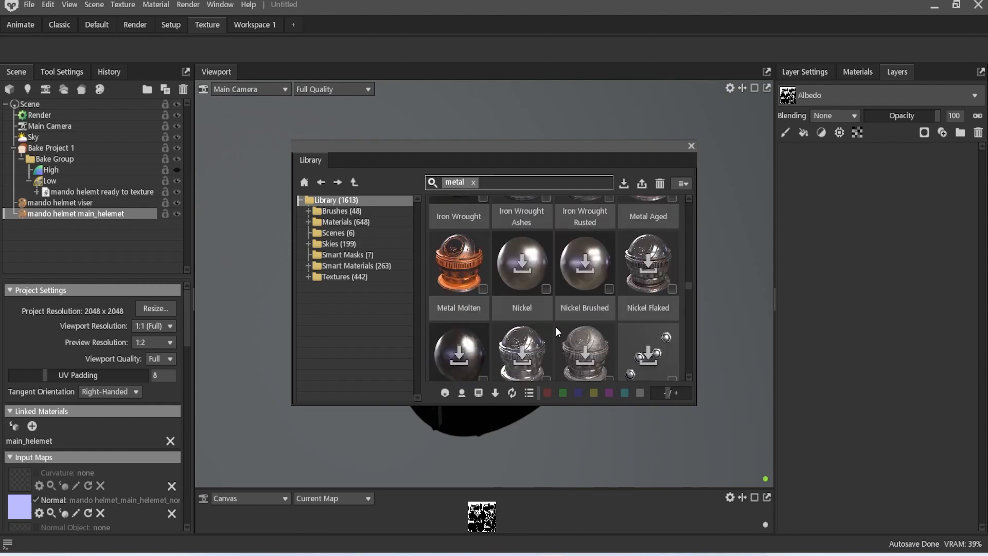
drag(459, 264, 867, 288)
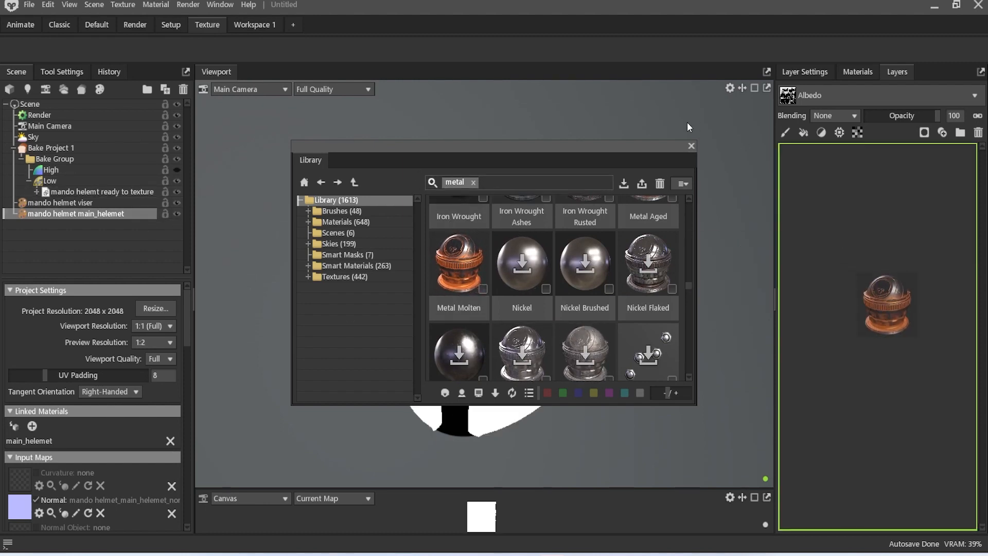
- Move the Library window aside to view Metal Molten on the helmet, and bring it back floating over the viewport
drag(685, 150, 620, 284)
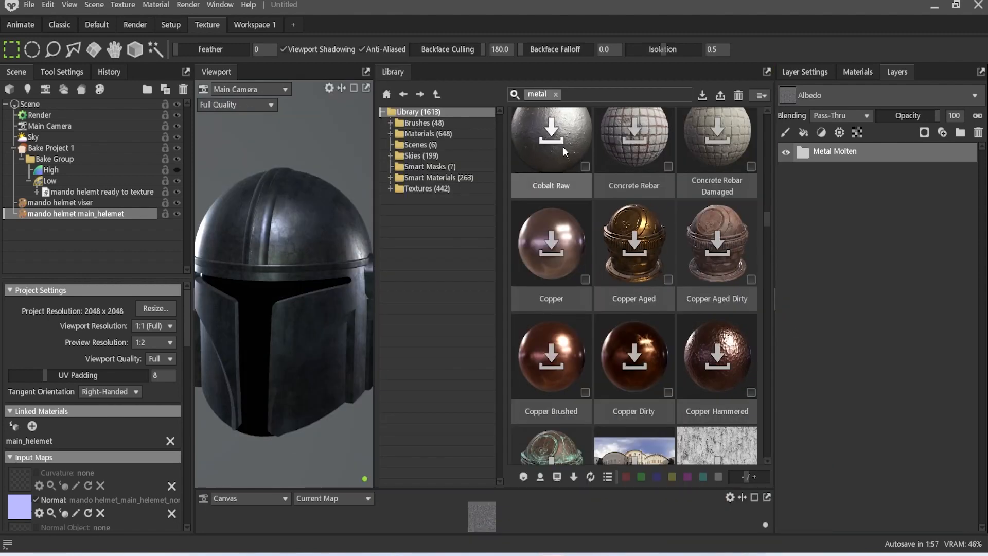
drag(385, 75, 319, 367)
scroll(449, 251, down, 2)
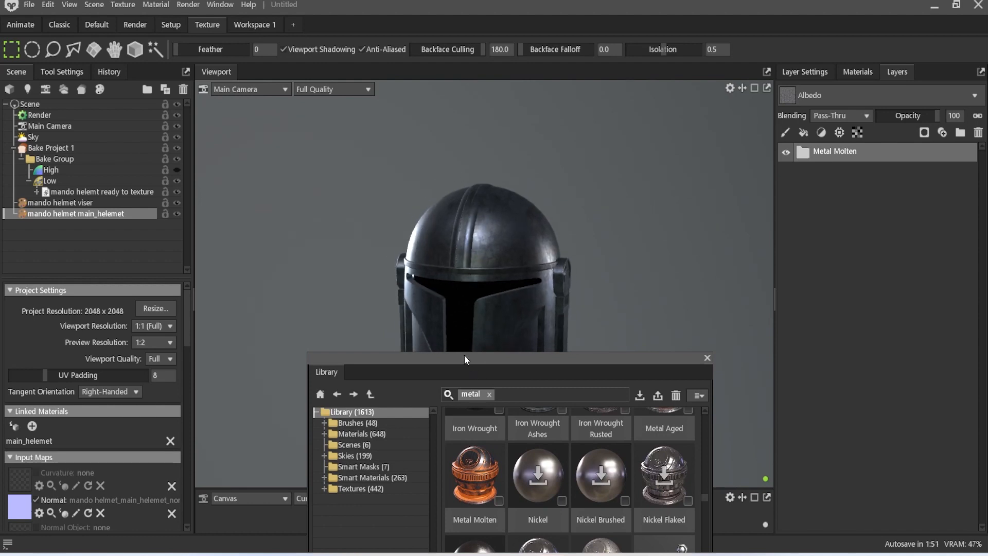
drag(464, 358, 410, 171)
- Clear the metal search, select the mando helmet viser texture project and search the Library for plastic
click(435, 206)
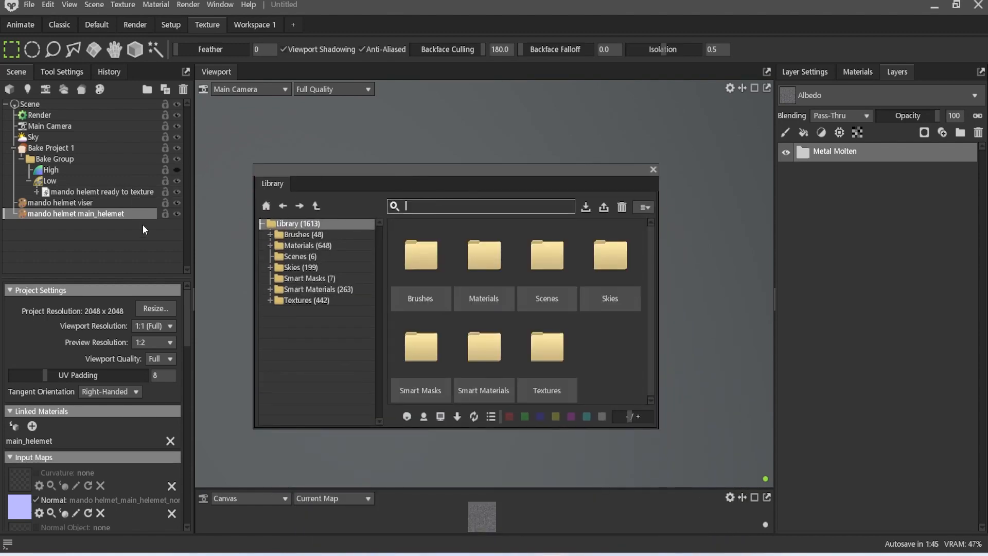
click(98, 203)
click(462, 206)
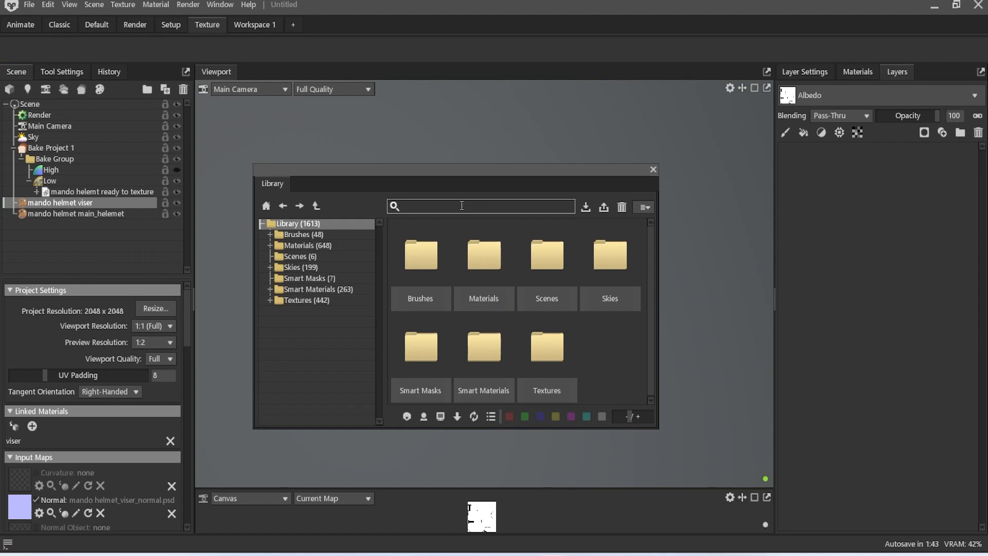
text(plastic)
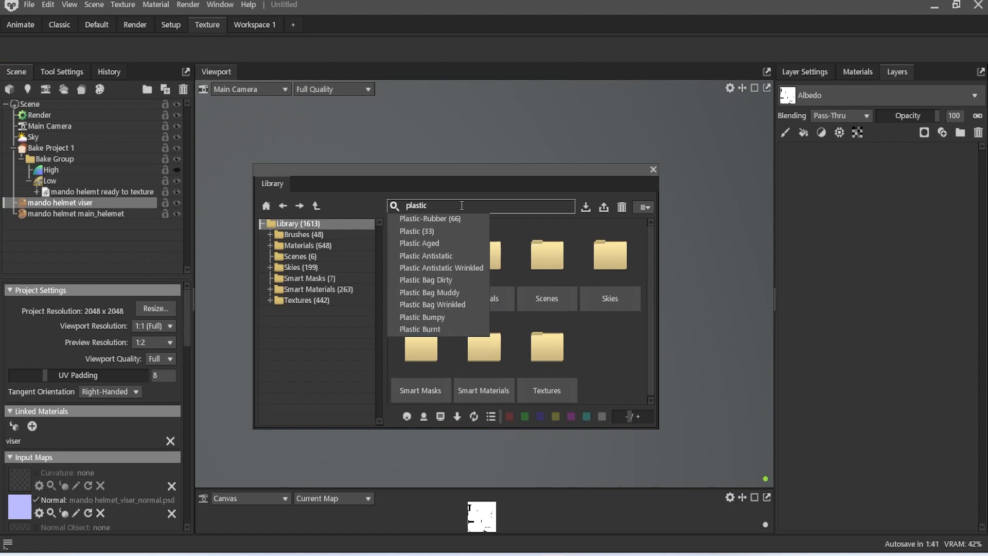
key(Return)
- Look through the Library's plastic search results for a material suited to the visor
scroll(556, 267, down, 3)
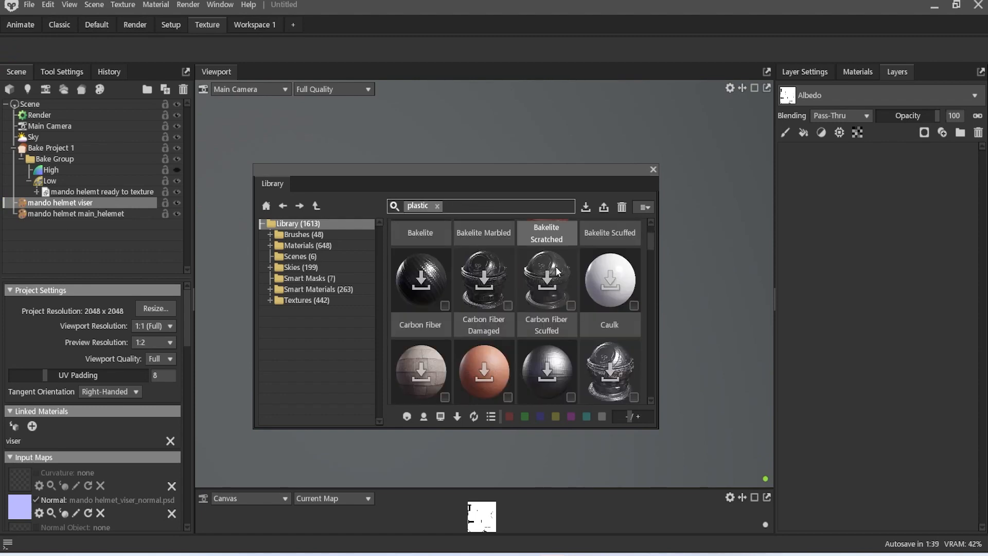
scroll(556, 267, down, 2)
scroll(556, 267, down, 3)
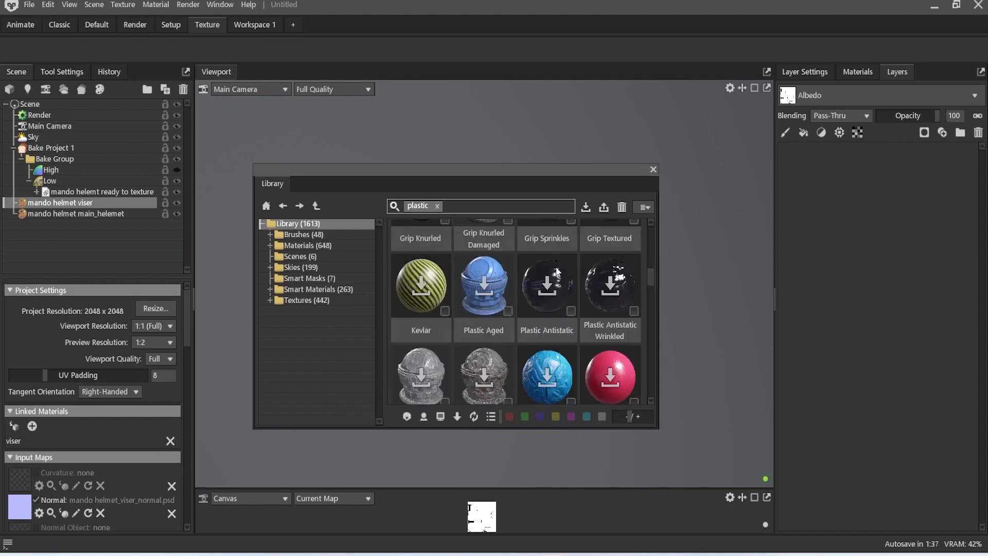
scroll(556, 266, down, 6)
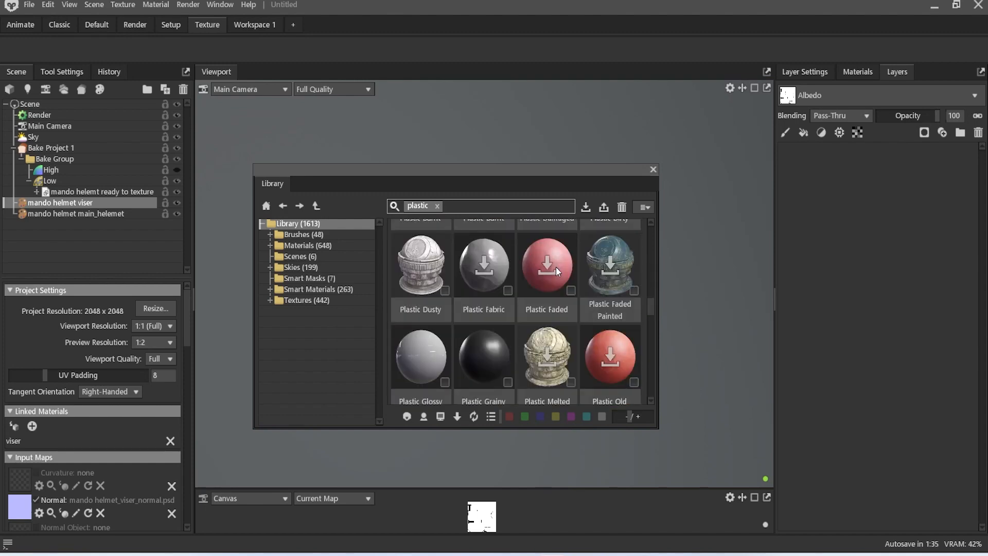
scroll(556, 270, down, 4)
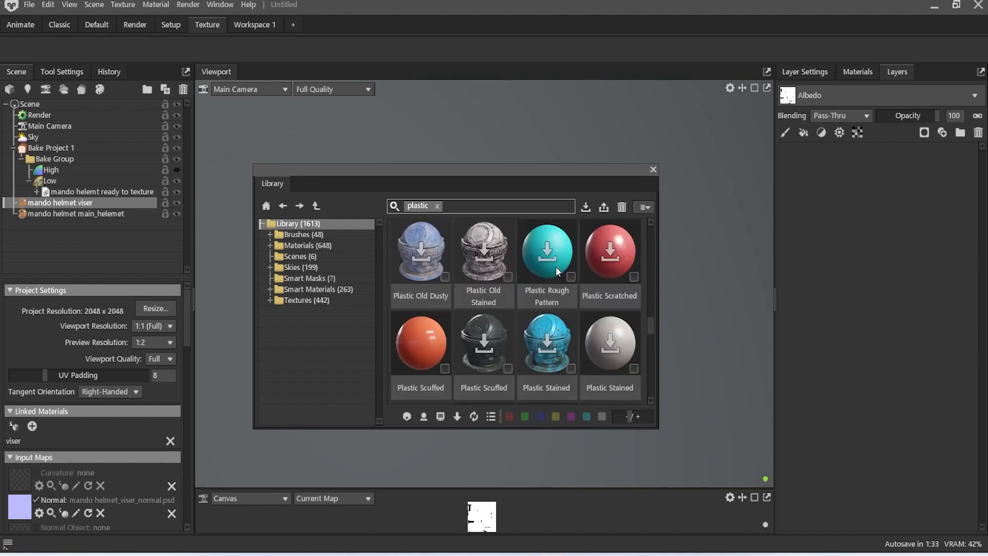
scroll(557, 271, down, 5)
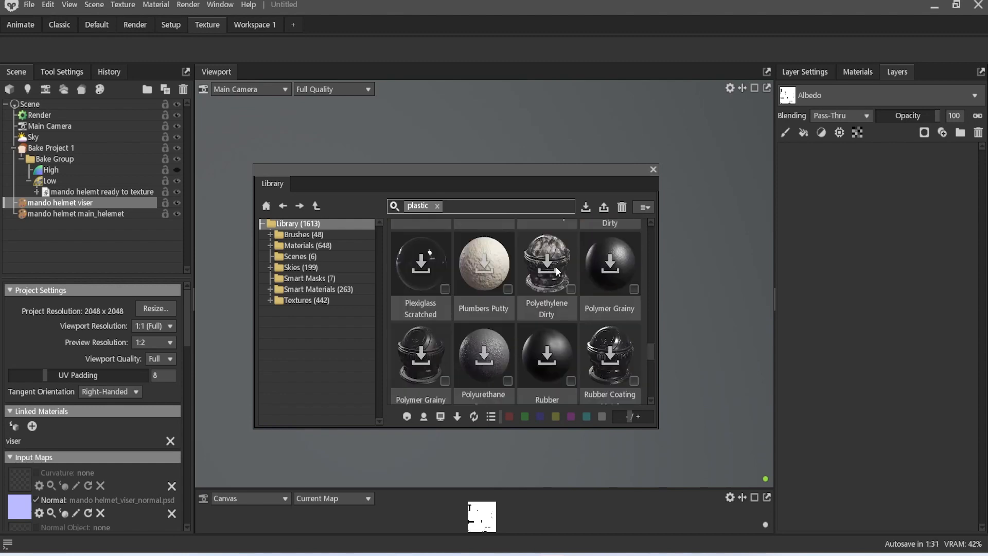
scroll(557, 272, down, 5)
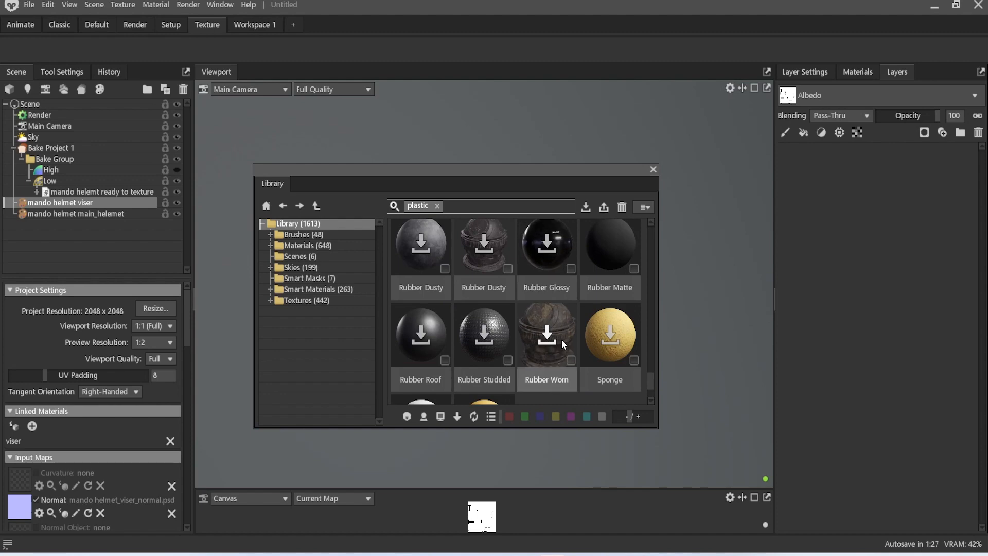
scroll(562, 340, up, 5)
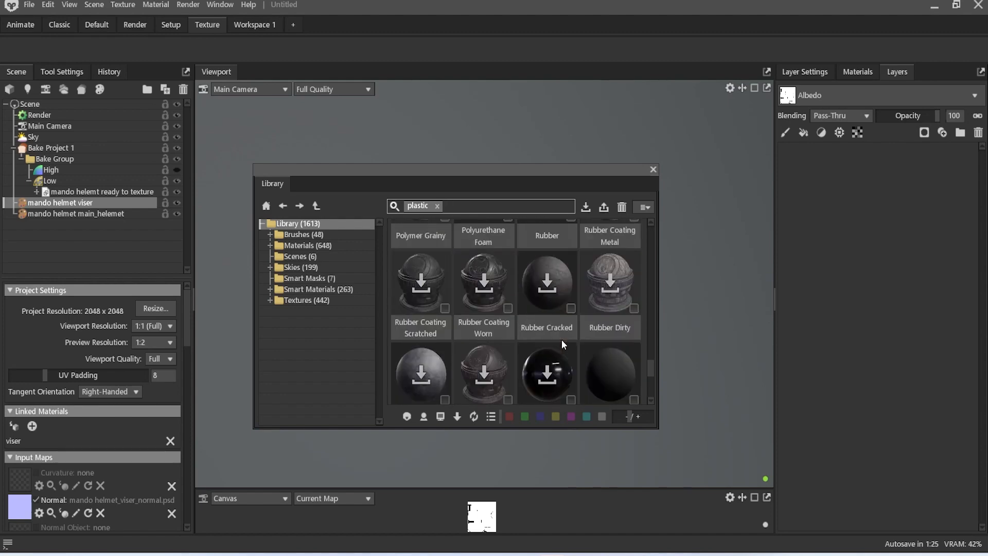
scroll(561, 340, up, 6)
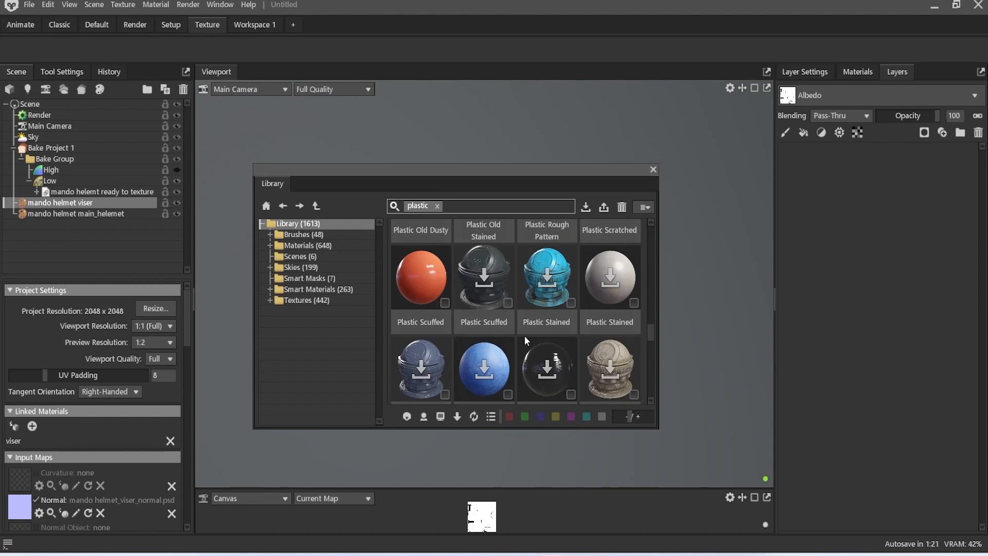
scroll(530, 337, up, 2)
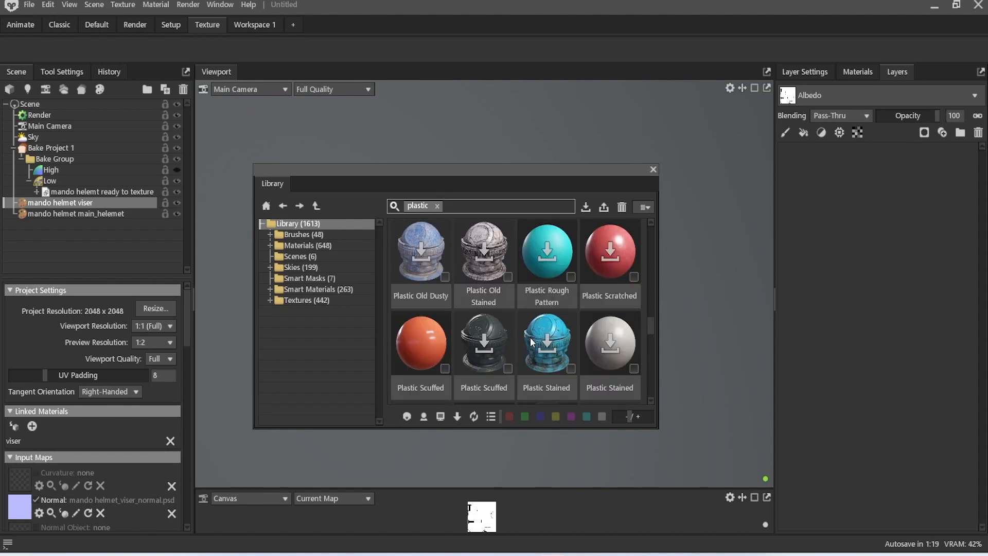
scroll(531, 337, up, 1)
scroll(531, 338, down, 4)
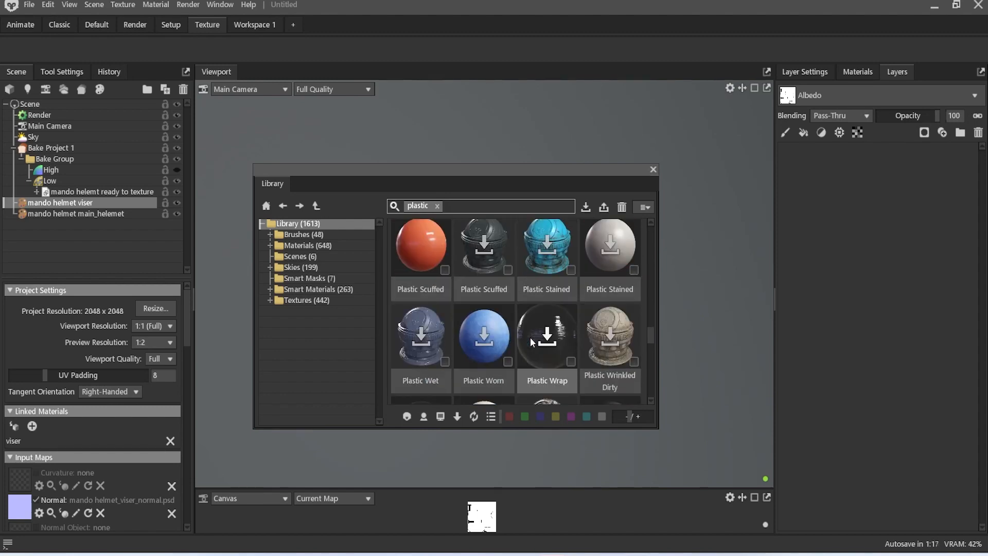
- Enlarge the Library window and narrow the plastic search with the Glossy tag
drag(657, 423, 755, 495)
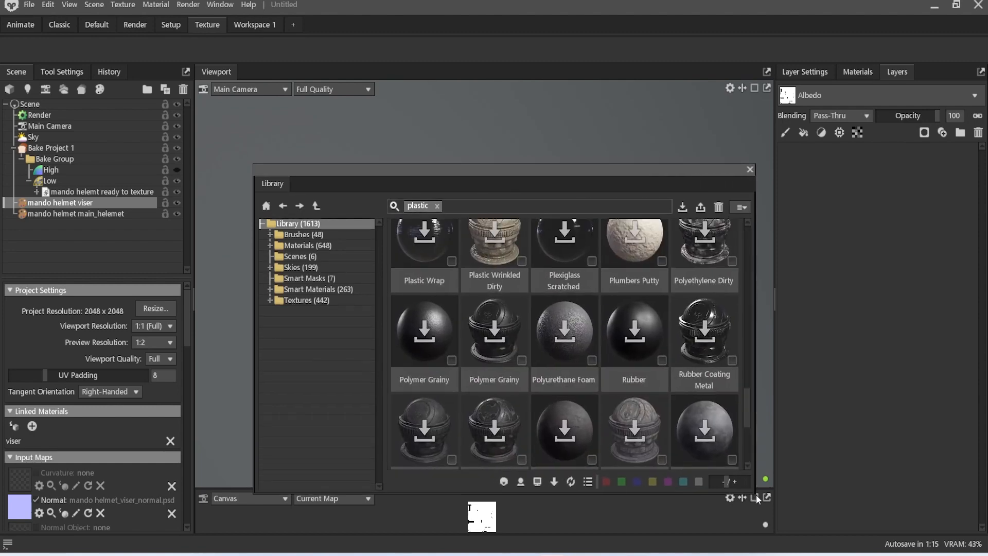
scroll(632, 366, up, 3)
scroll(632, 366, up, 1)
click(469, 206)
text(g)
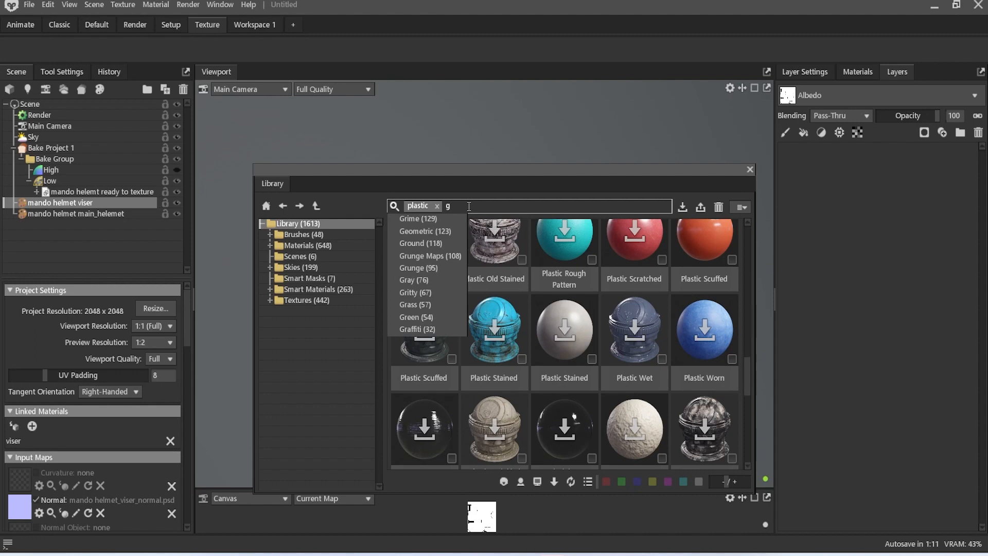
text(lo)
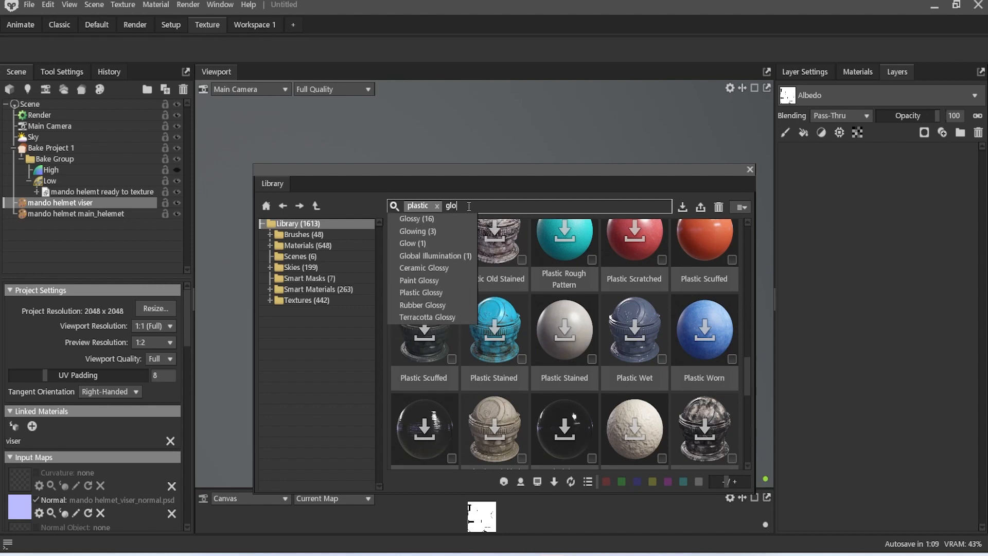
click(457, 221)
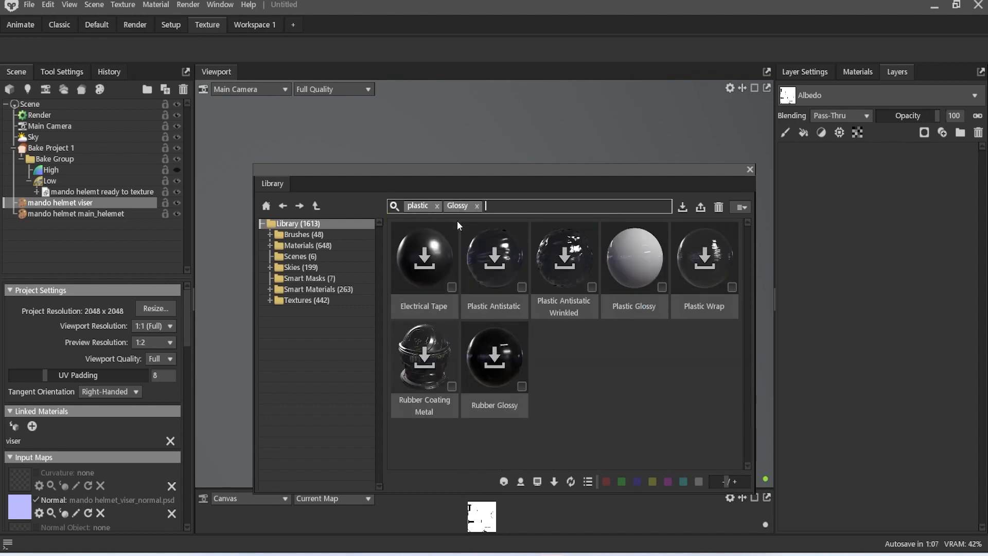
- Add the Plastic Glossy material to the layers of the mando helmet viser texture project and close the Library
drag(645, 251, 817, 264)
drag(817, 264, 818, 264)
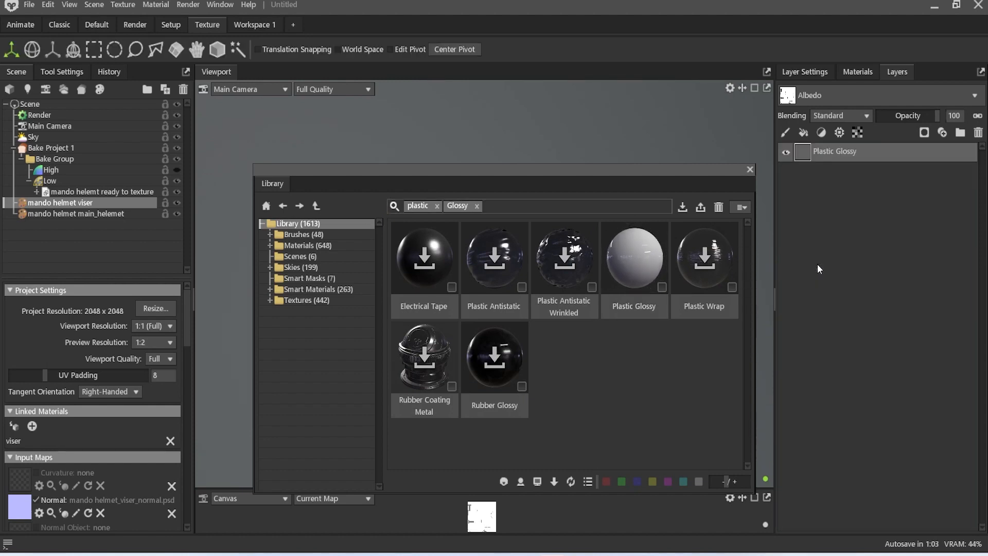
click(750, 169)
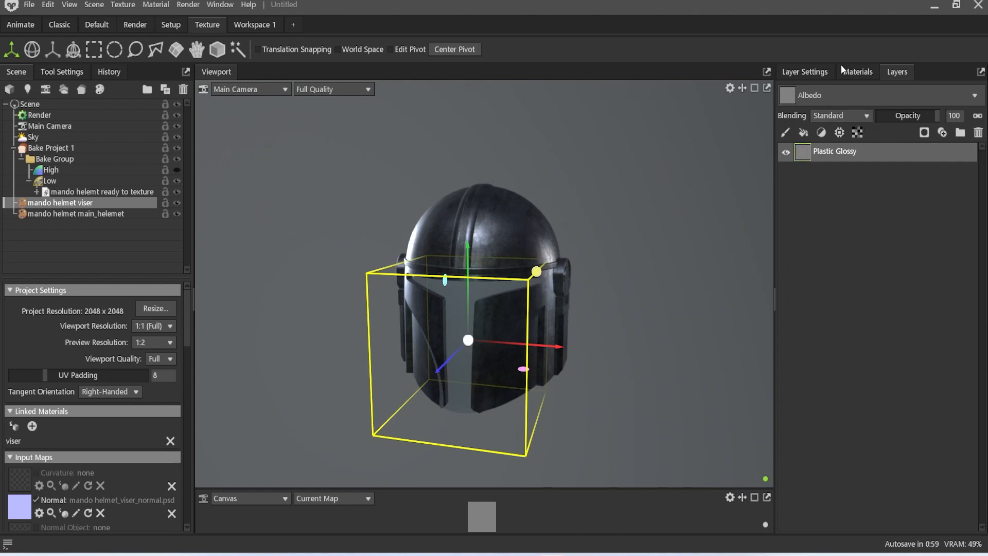
- Dock the layer settings beside the viewport and set the Plastic Glossy layer's albedo colour to black
click(813, 72)
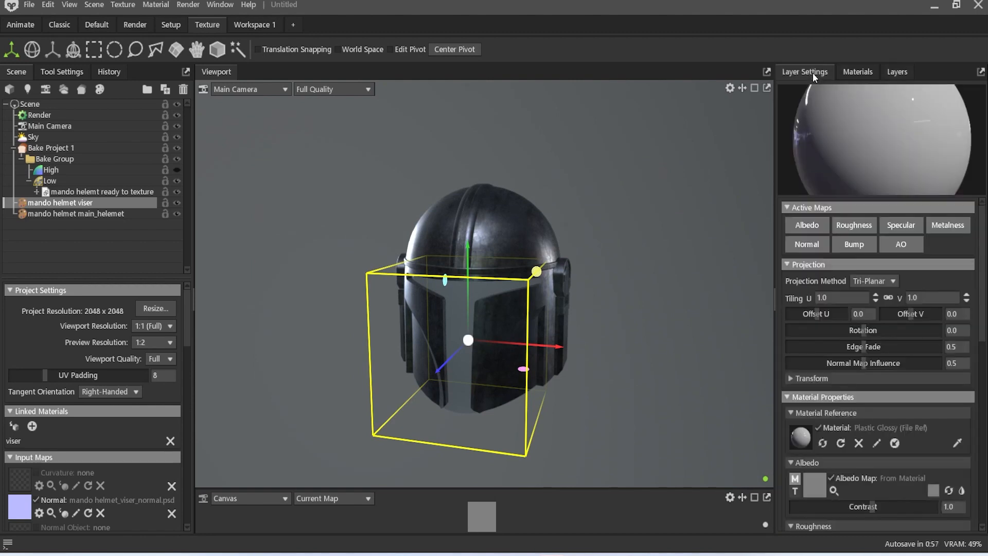
drag(820, 72, 771, 122)
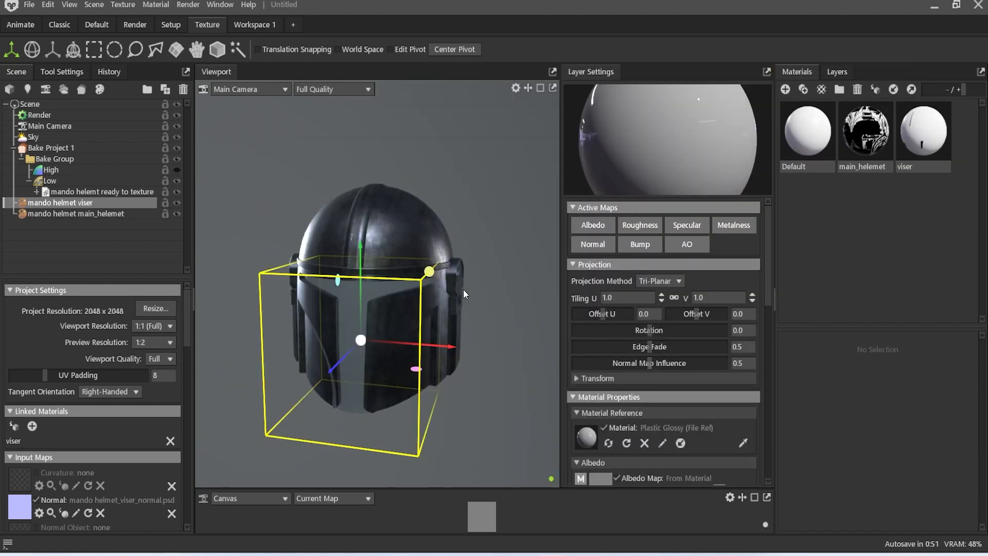
scroll(659, 411, down, 2)
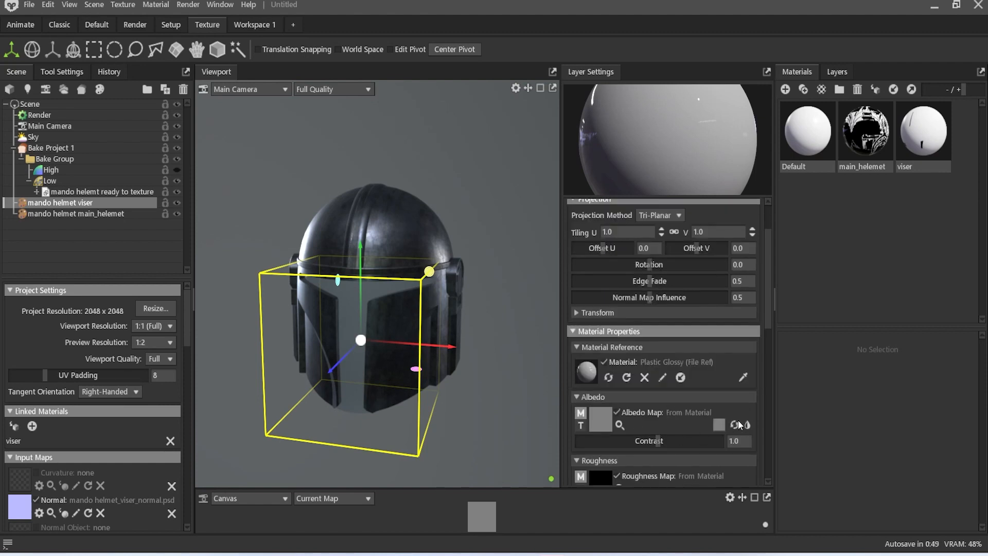
click(719, 424)
click(407, 312)
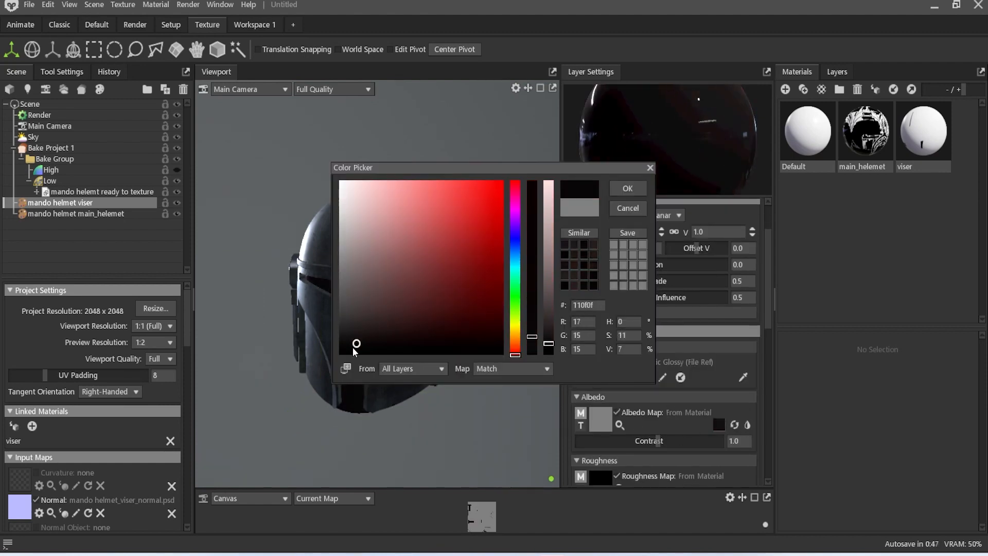
click(637, 187)
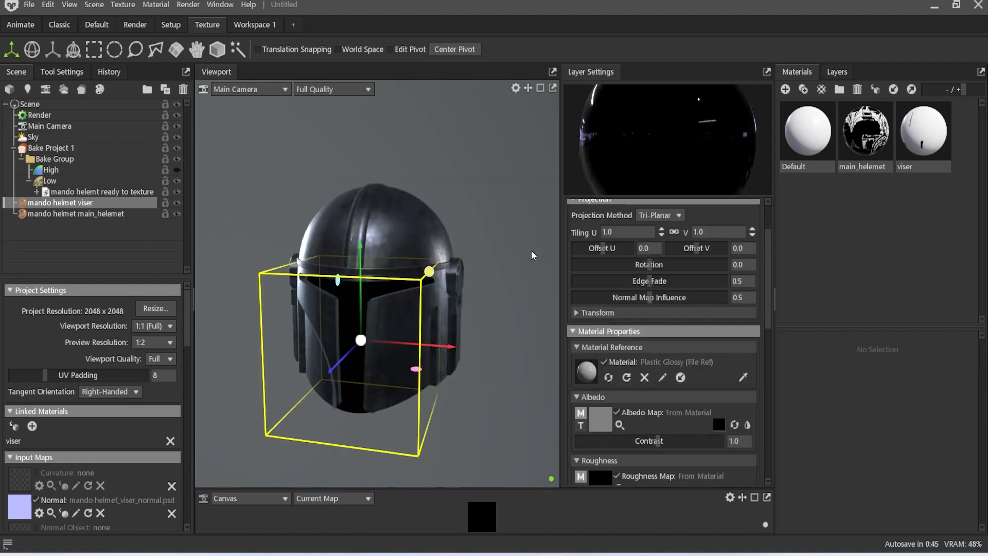
middle_drag(446, 266, 491, 246)
scroll(514, 246, up, 2)
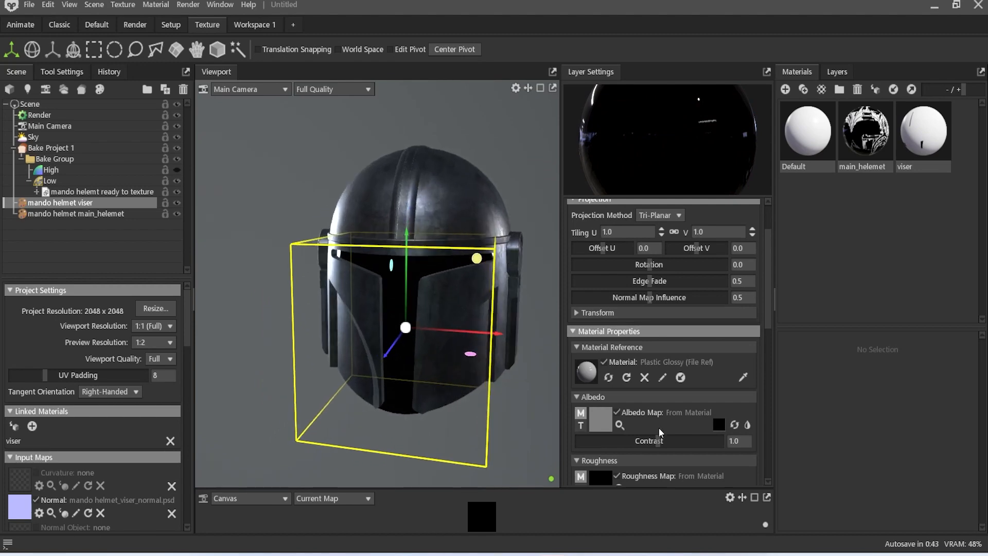
- Check the remaining map properties of Plastic Glossy, and show the layers of the mando helmet main_helemet texture project
scroll(641, 393, down, 1)
scroll(642, 394, down, 6)
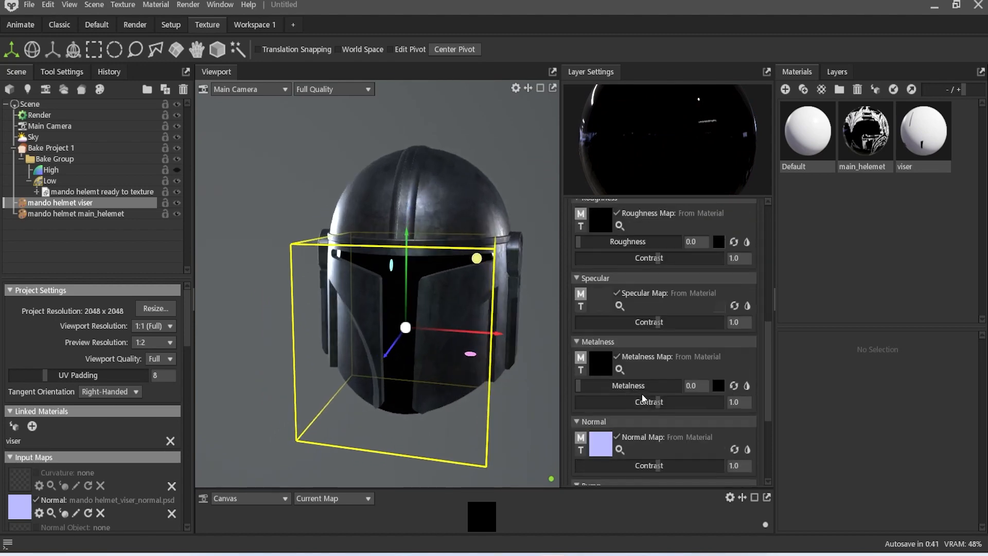
scroll(642, 396, down, 4)
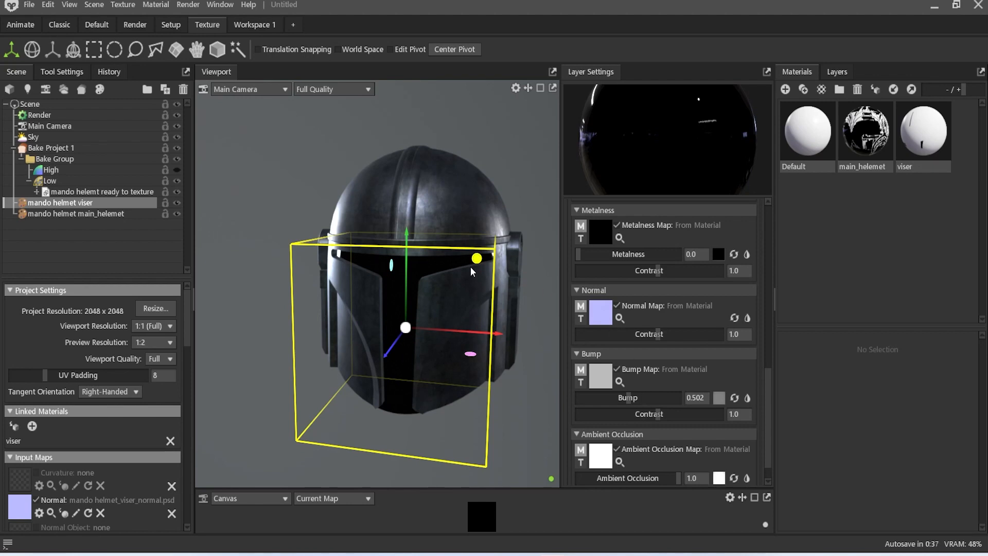
click(834, 72)
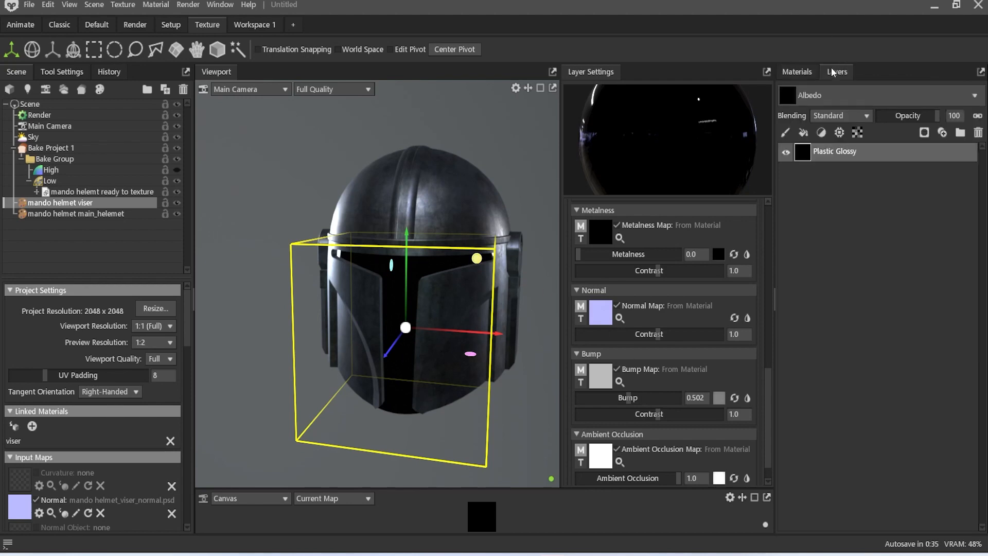
click(125, 213)
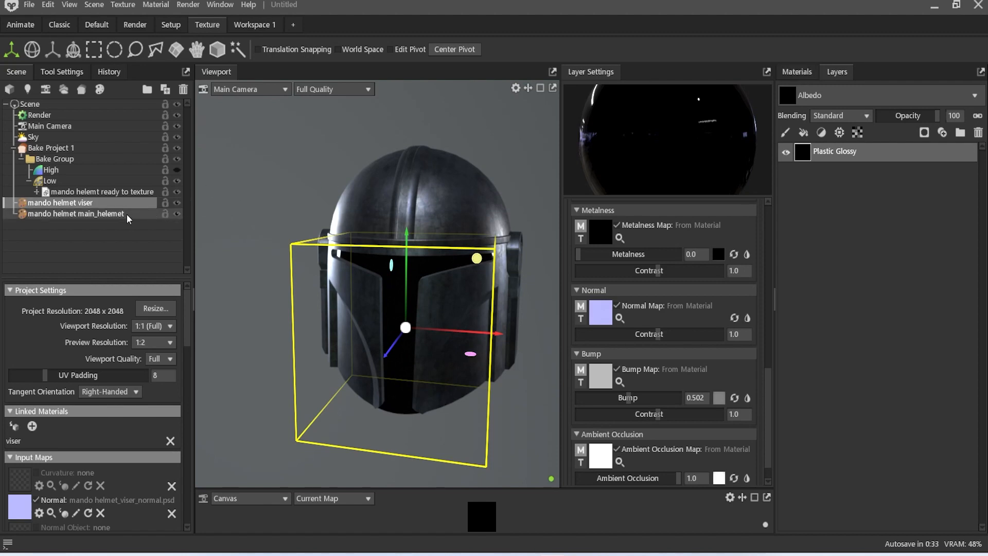
mouse_move(452, 274)
alt+mouse_down()
mouse_move(403, 272)
mouse_move(292, 231)
mouse_move(227, 164)
mouse_move(192, 245)
mouse_move(323, 282)
mouse_move(478, 289)
mouse_move(557, 280)
mouse_move(576, 251)
mouse_move(603, 250)
mouse_move(431, 242)
mouse_move(409, 291)
mouse_move(436, 281)
mouse_move(430, 293)
mouse_move(457, 289)
mouse_move(459, 275)
alt+mouse_up()
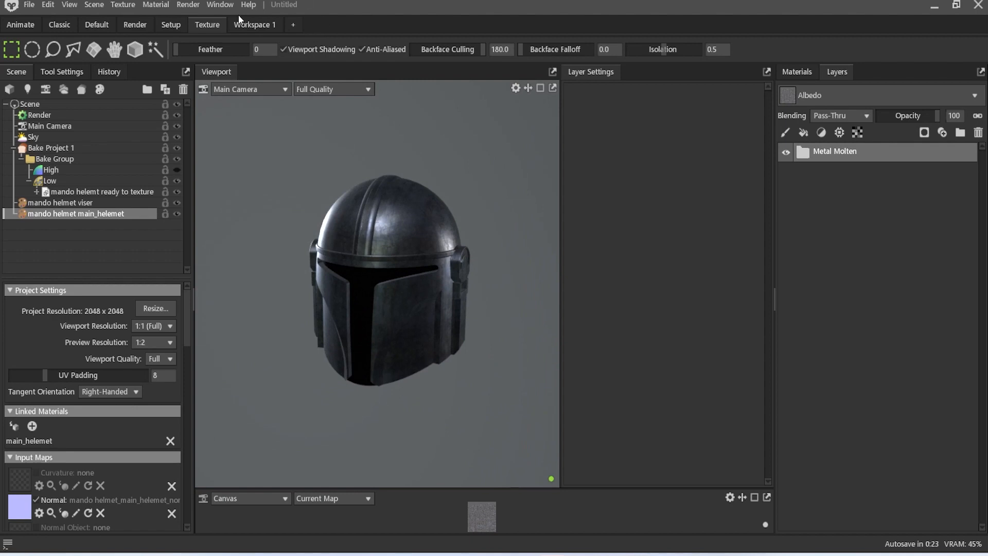
- Save the scene as "mando helemt video" in the mando helmet folder
click(212, 6)
mouse_move(38, 6)
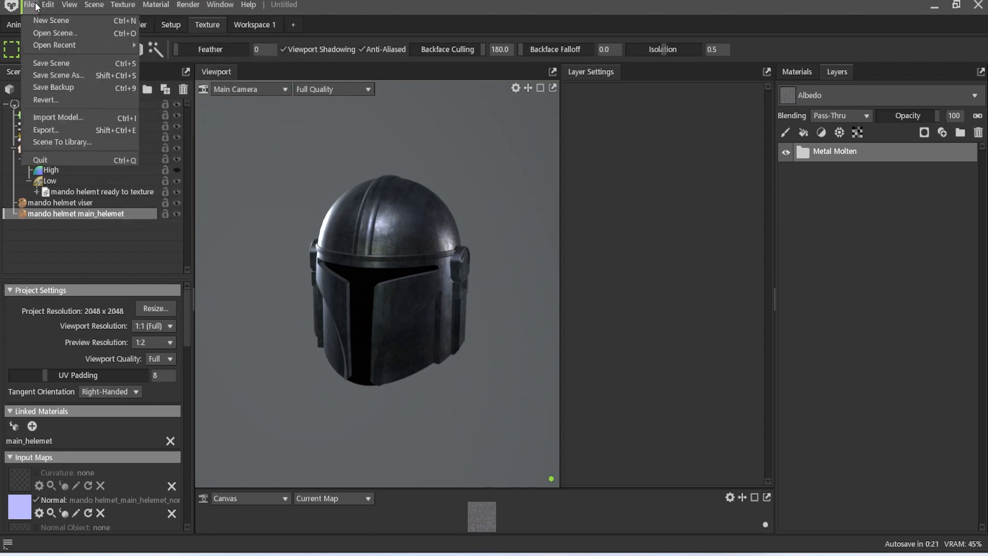
click(45, 60)
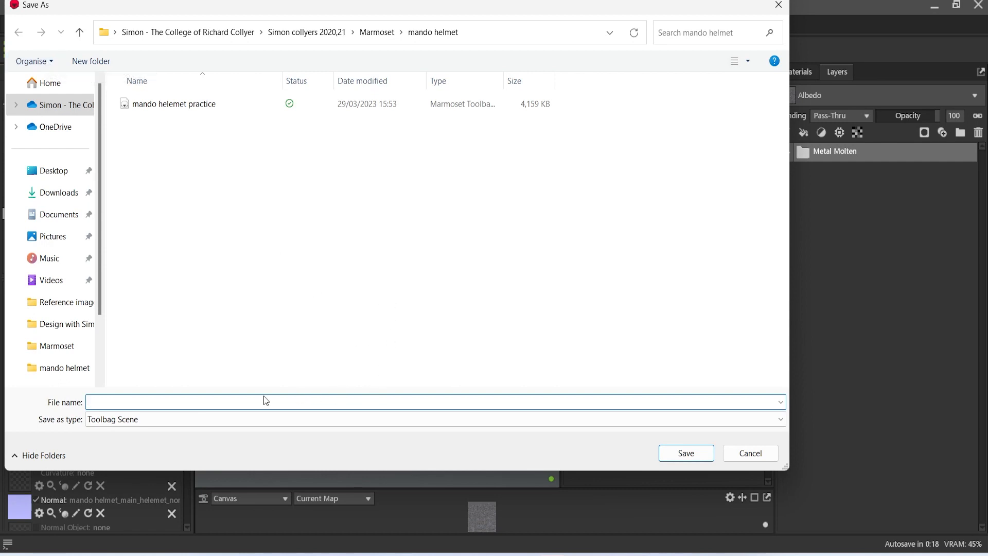
text(mand)
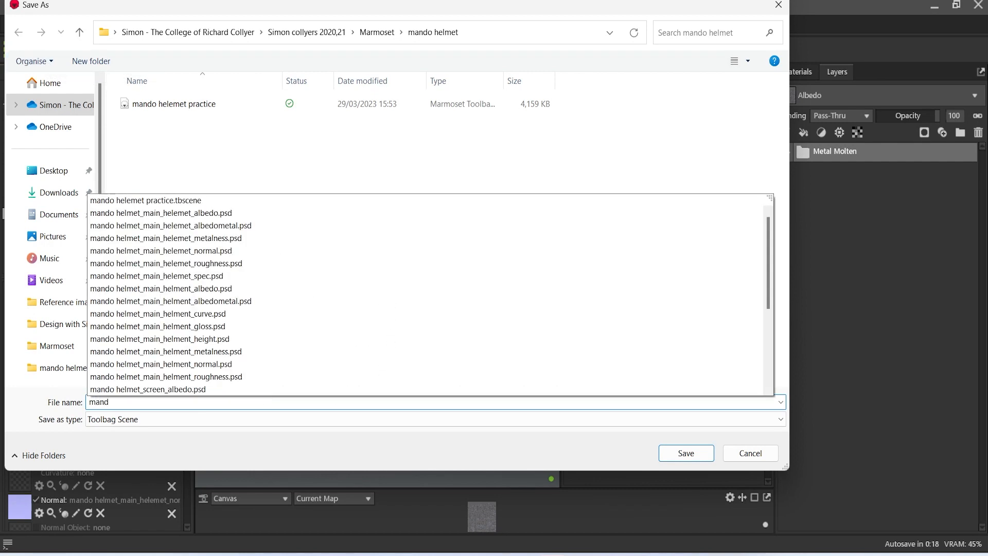
text(o helem)
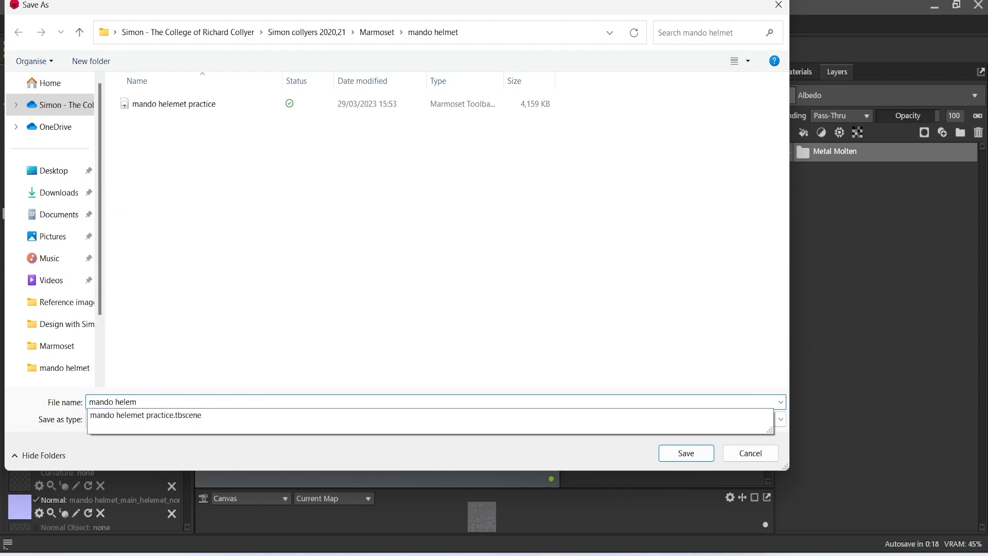
text(t)
key(Return)
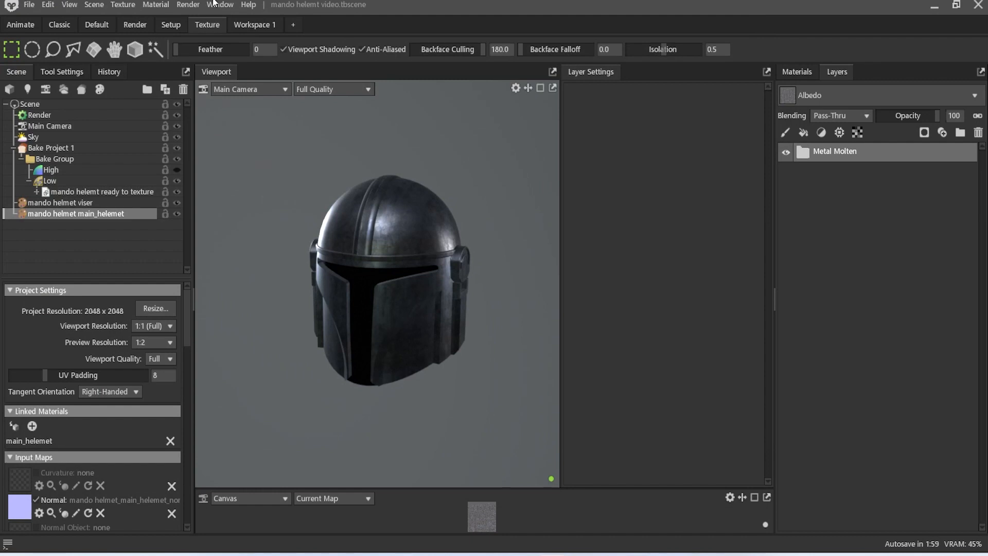
- Reopen the asset Library and search it for rust
click(216, 4)
click(230, 63)
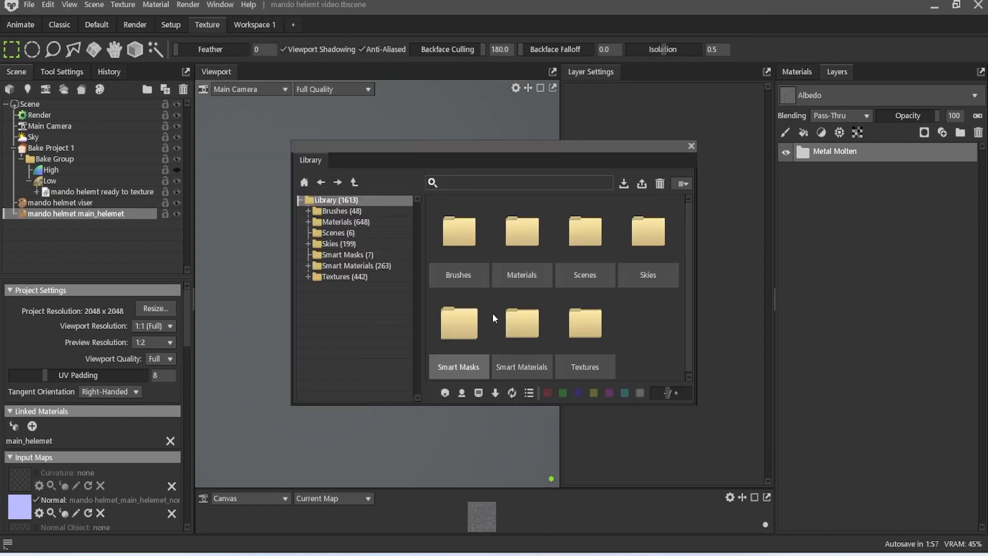
click(476, 183)
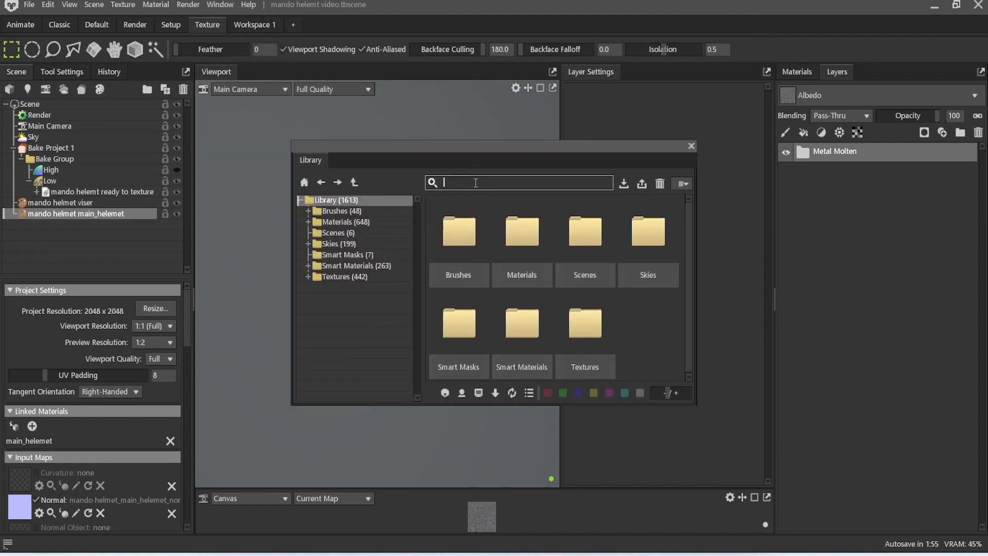
text(rust)
key(Return)
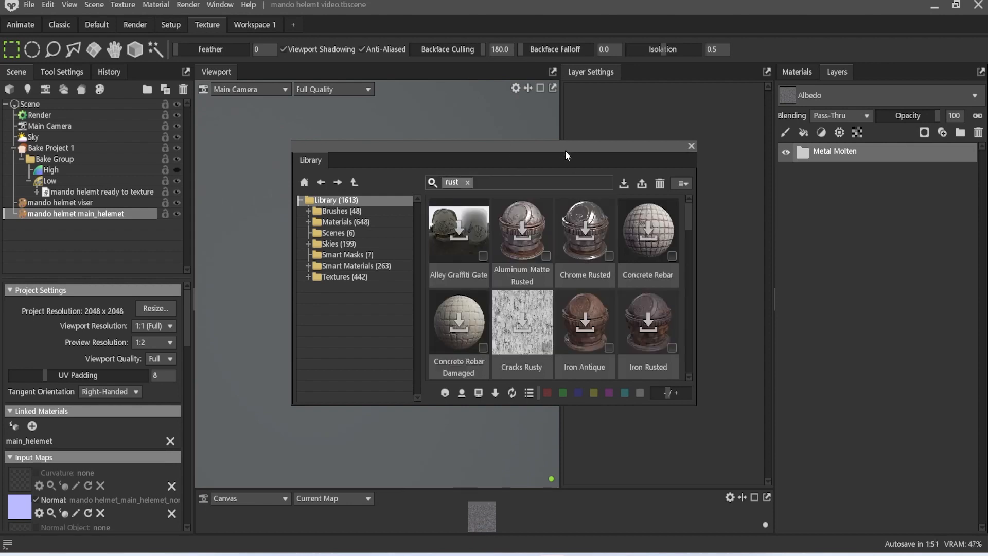
- Find the Rust Fine material in the Library's Materials category and add it as a layer above Metal Molten
drag(565, 150, 704, 226)
click(478, 299)
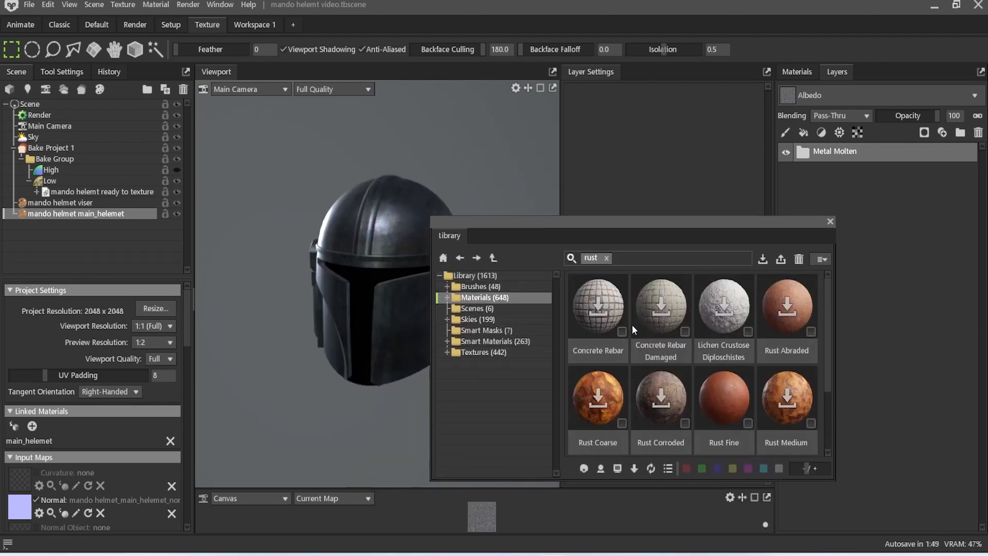
drag(723, 395, 920, 298)
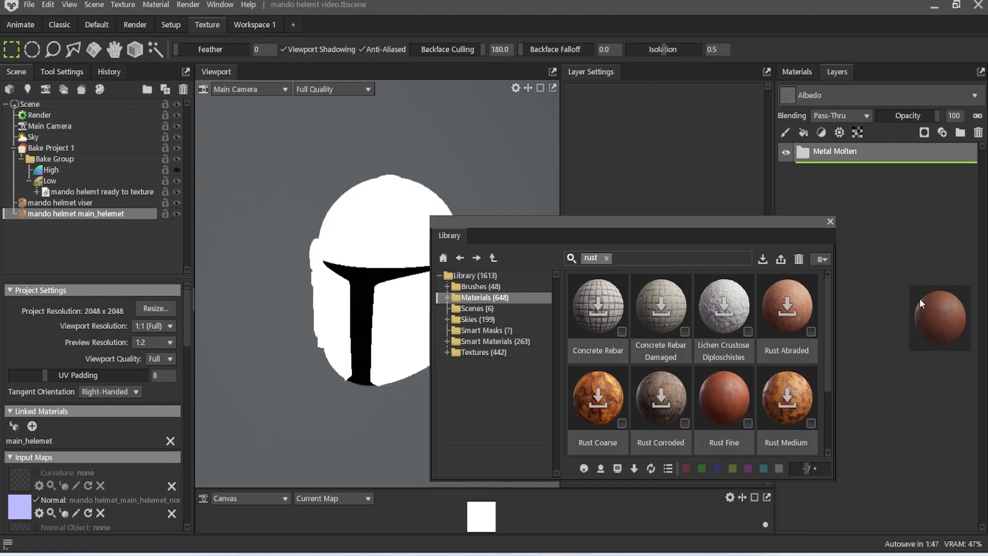
drag(847, 163, 853, 184)
- Add a black color mask to the Rust Fine layer
click(905, 150)
click(926, 131)
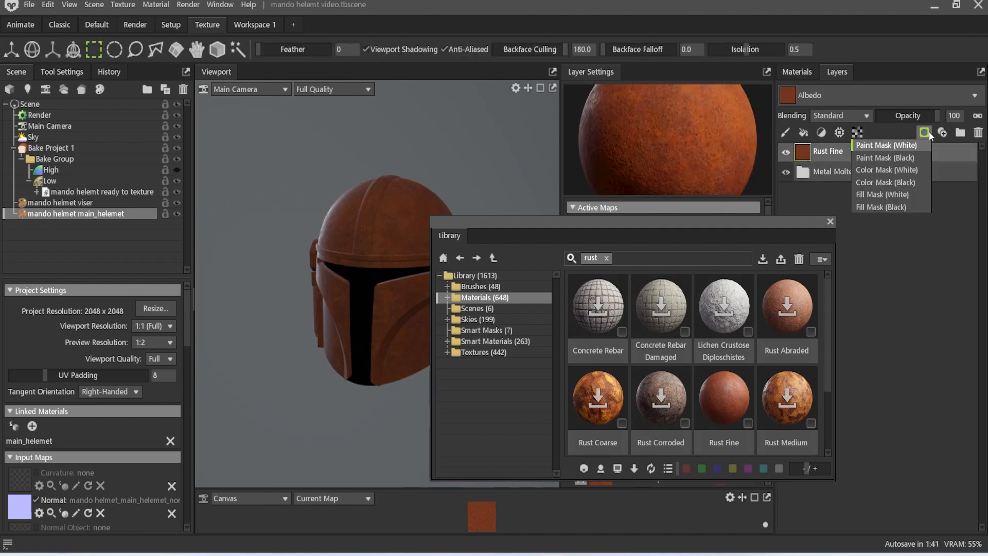
click(909, 183)
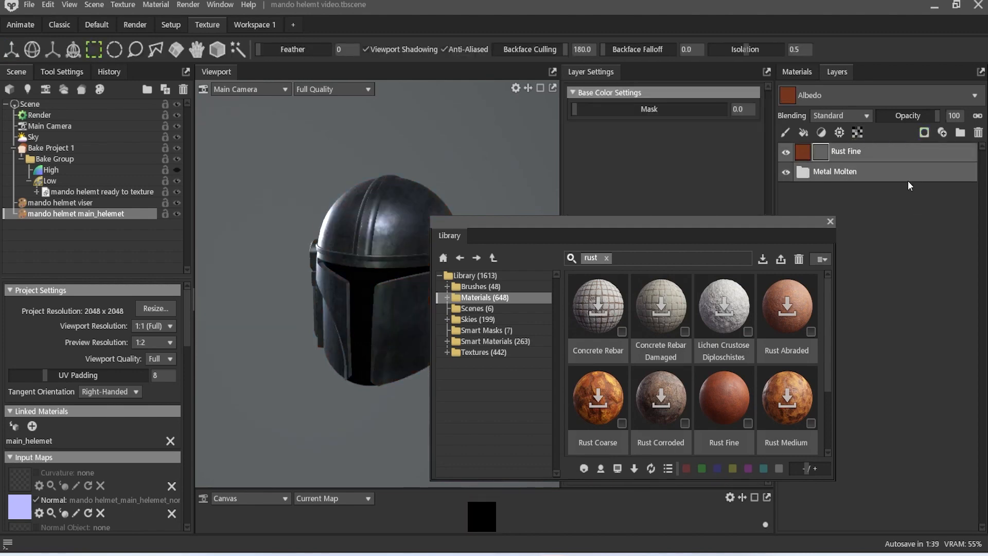
- Search the whole Library for Scratches, apply the Dents Small texture to the Rust Fine layer's mask, and close the Library
click(607, 258)
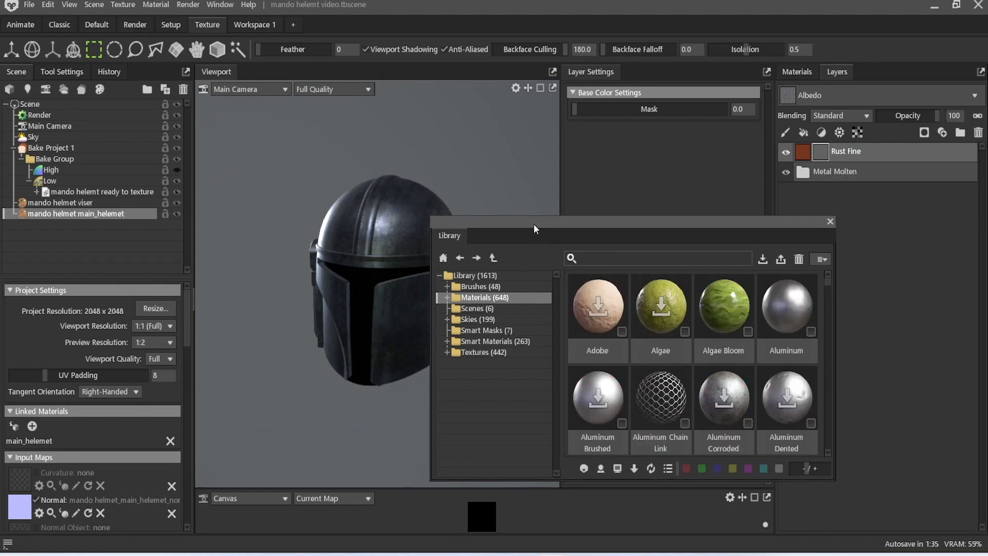
click(487, 278)
click(638, 259)
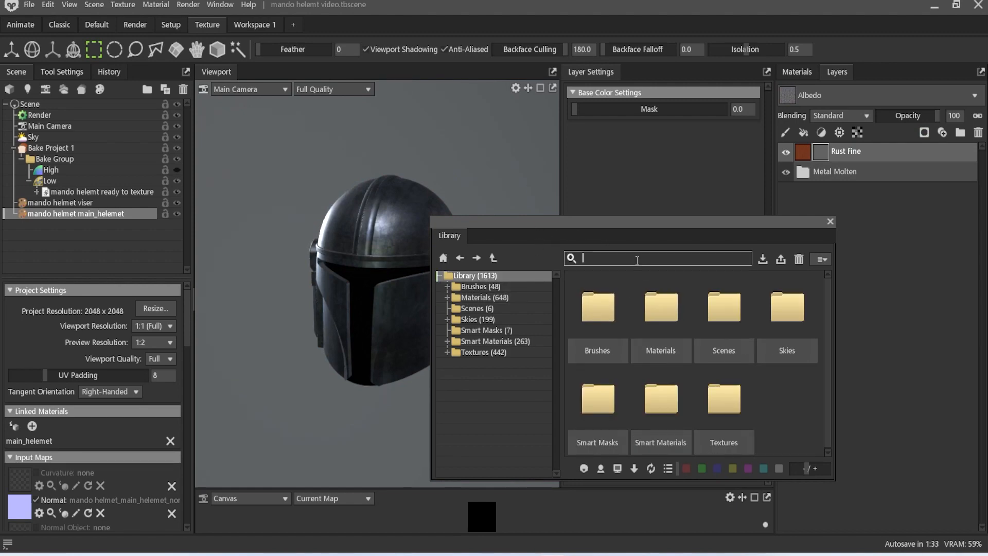
text(scrat)
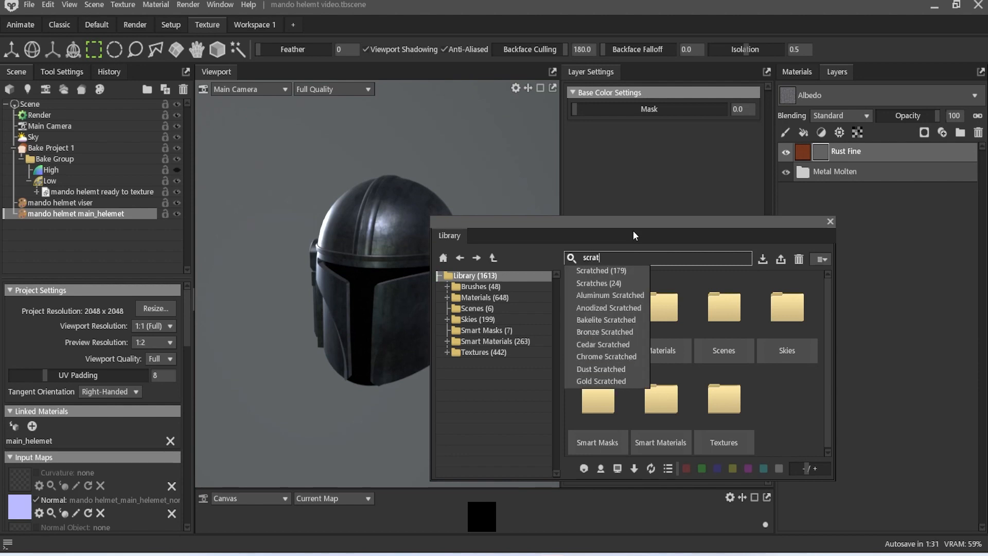
click(617, 284)
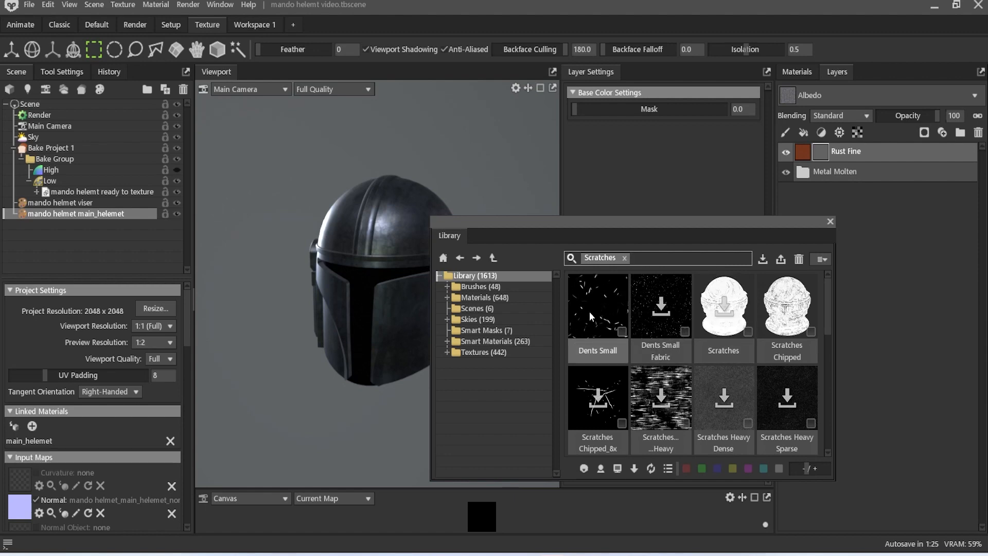
drag(589, 311, 823, 155)
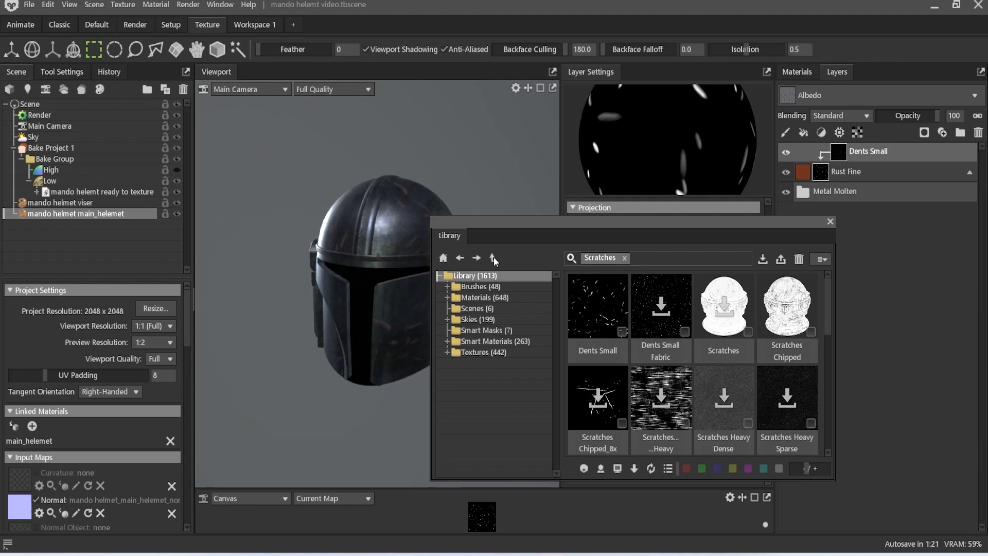
drag(529, 223, 624, 291)
scroll(378, 284, up, 2)
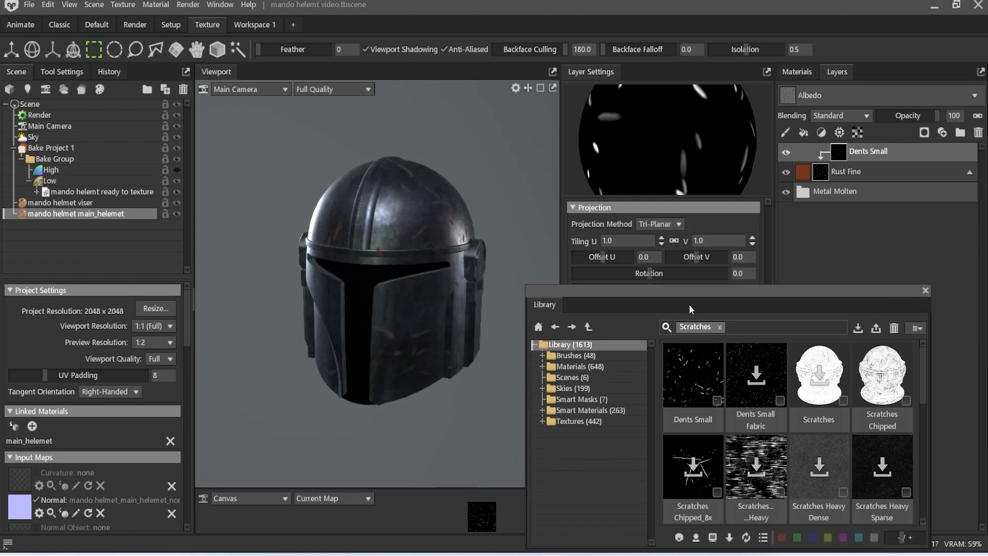
click(925, 291)
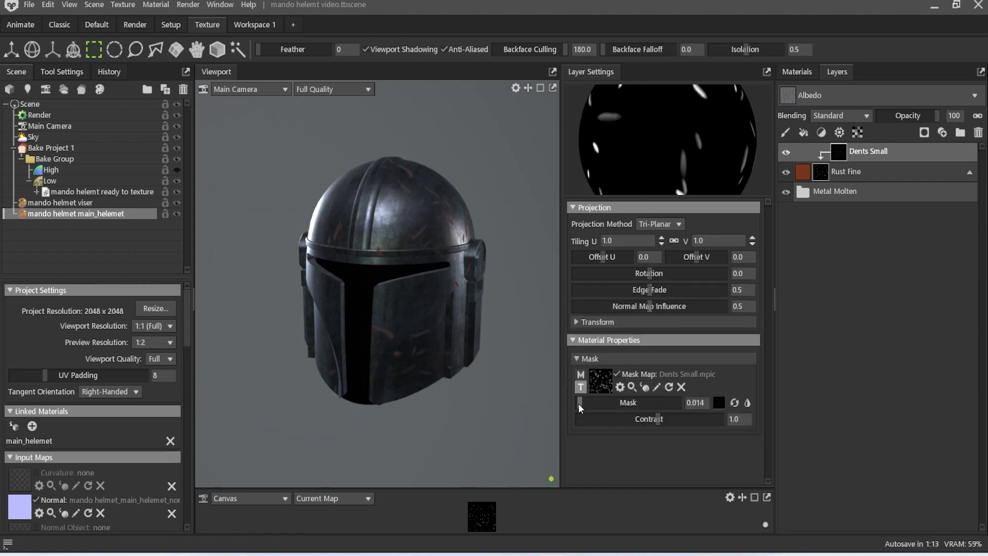
- Set the Dents Small layer's mask value to 0.006 and its contrast to 1.105
drag(579, 403, 580, 404)
drag(456, 329, 553, 293)
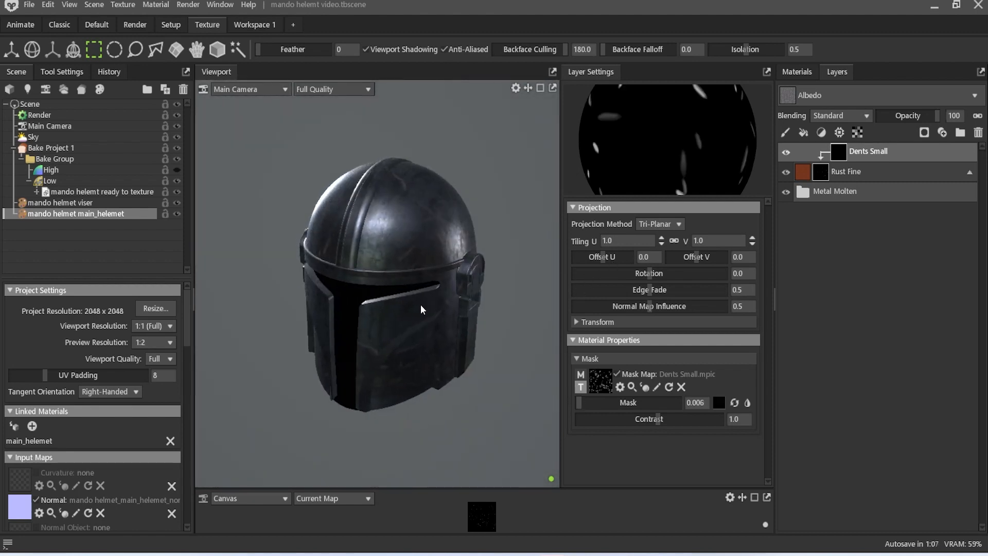
scroll(459, 258, up, 4)
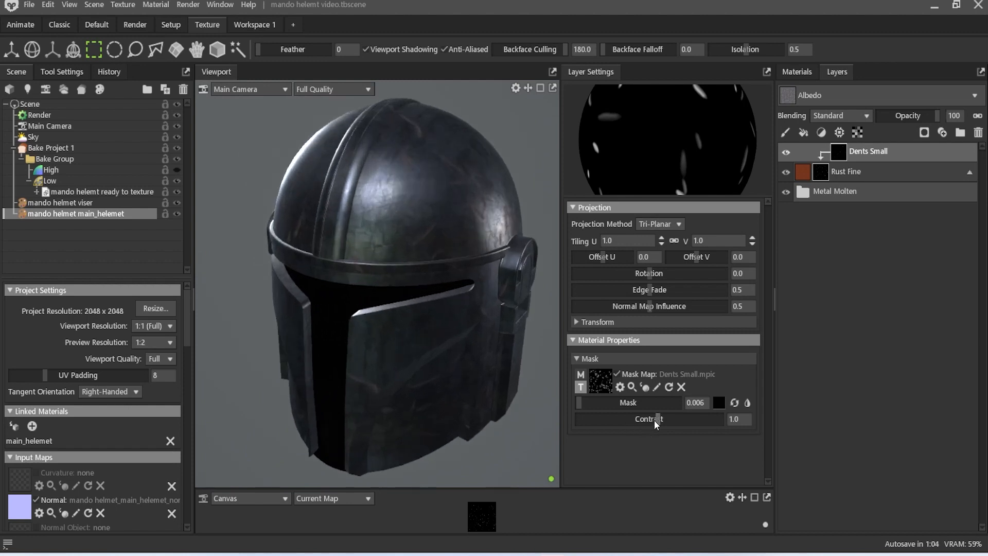
mouse_move(656, 424)
mouse_down()
mouse_move(774, 438)
mouse_move(632, 458)
mouse_up()
drag(402, 402, 385, 360)
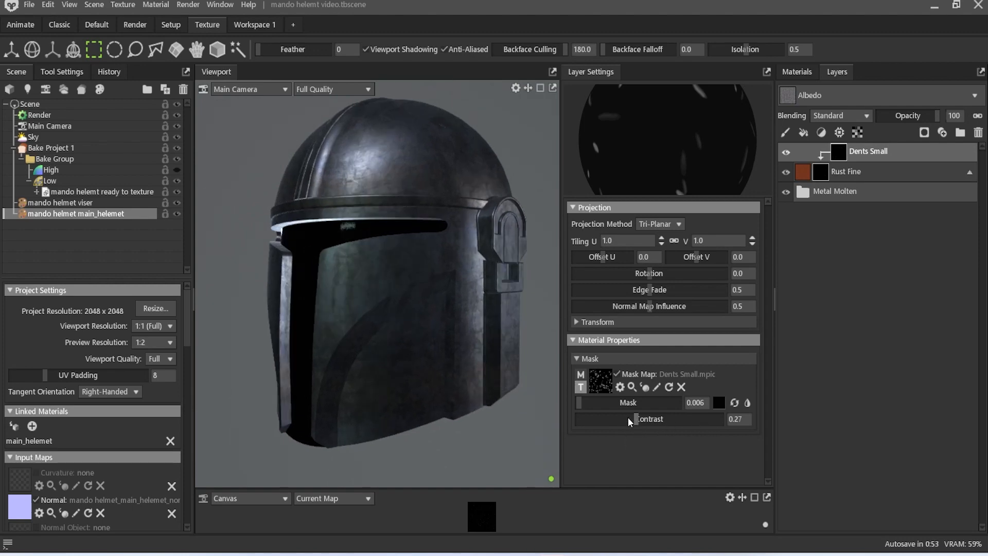
drag(638, 419, 663, 422)
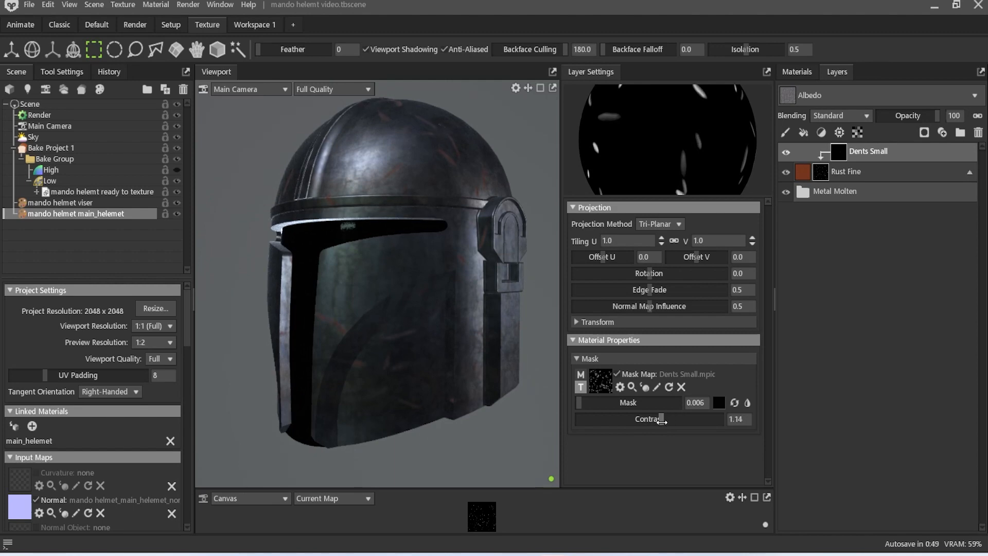
drag(353, 336, 485, 288)
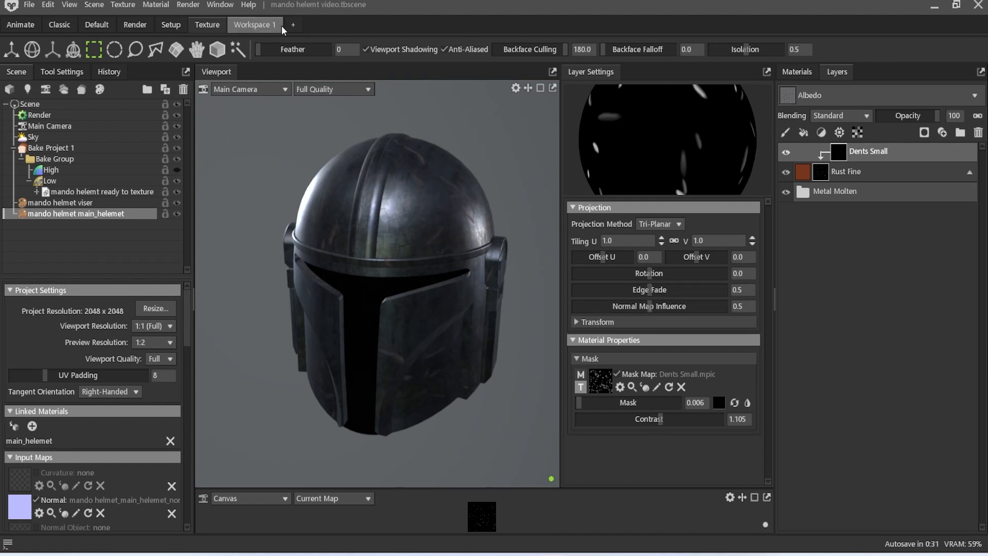
- Add a fill layer at the top of the layer stack, outside the Rust Fine mask, and show its albedo properties
click(799, 133)
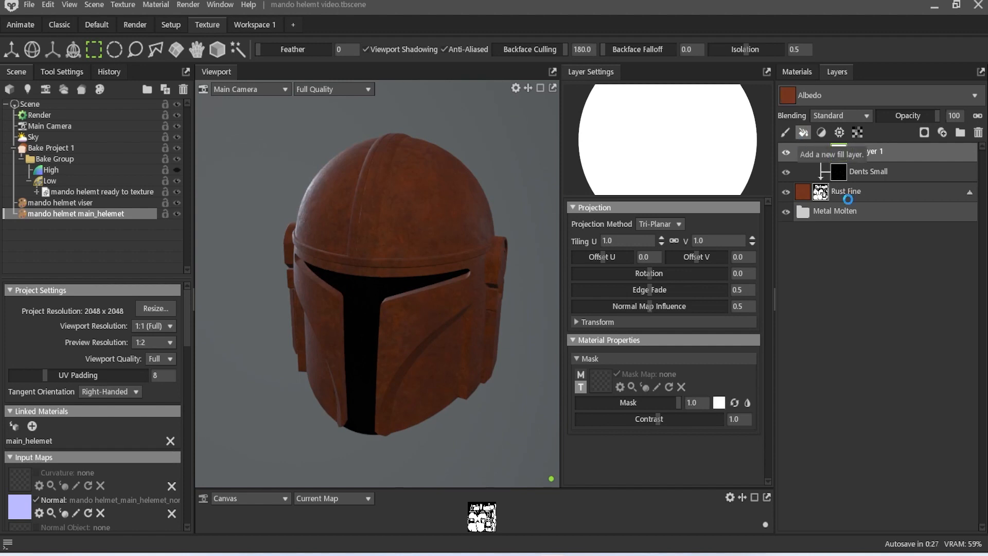
key(ctrl+z)
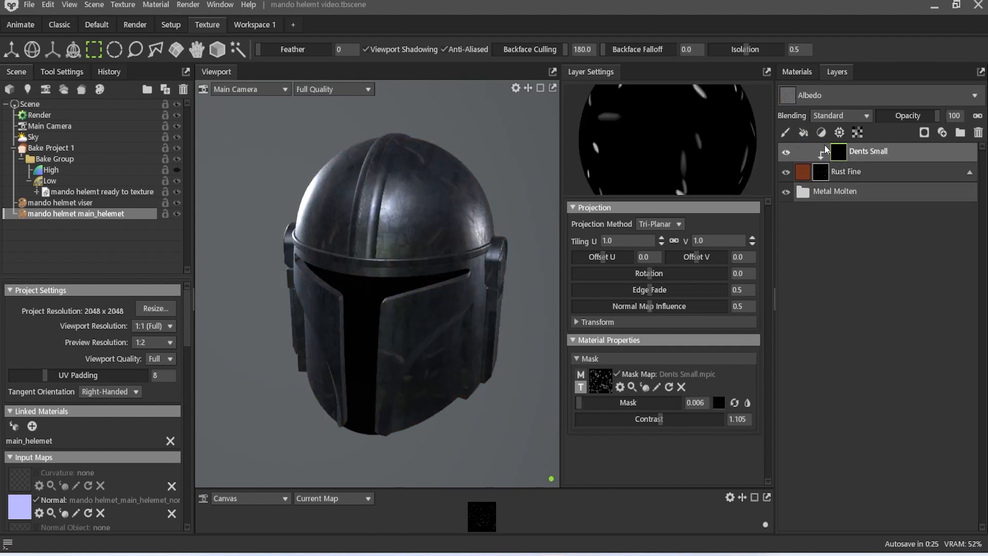
click(801, 136)
drag(854, 152, 801, 142)
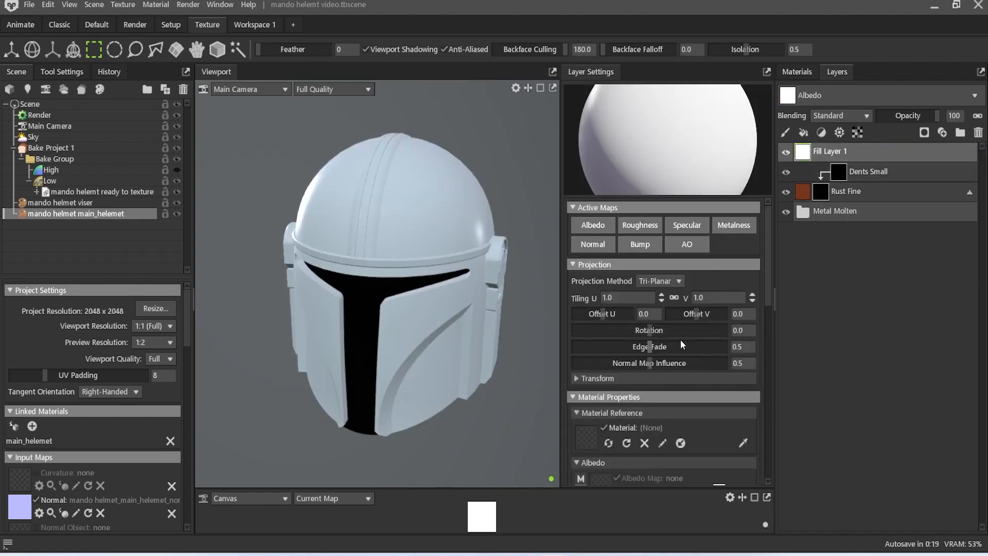
scroll(681, 340, down, 5)
scroll(681, 340, down, 10)
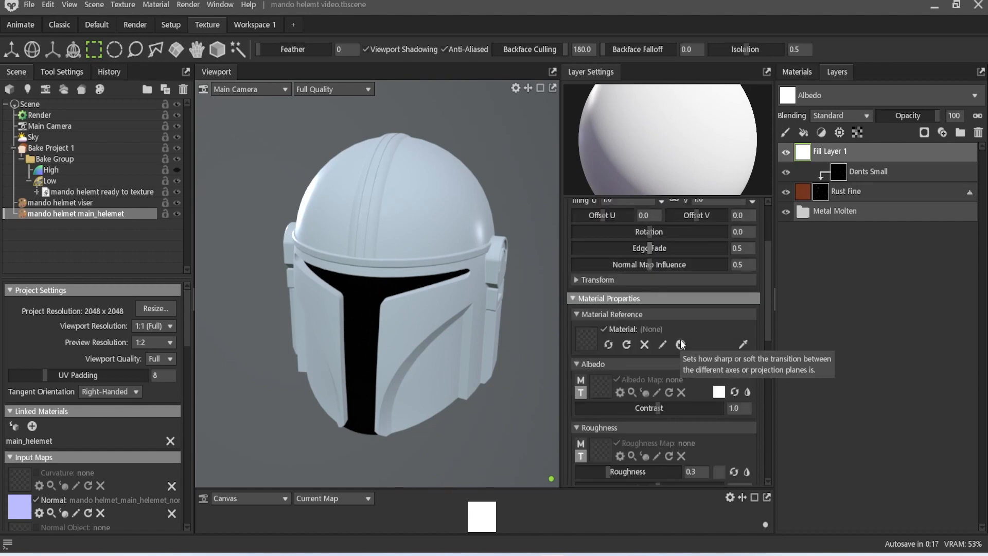
scroll(681, 340, up, 8)
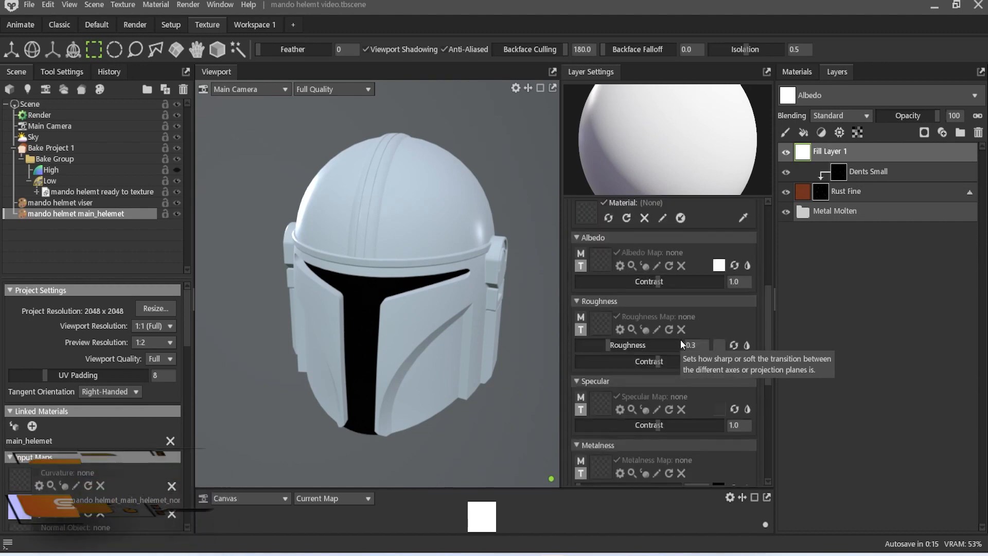
click(719, 299)
drag(340, 181, 339, 287)
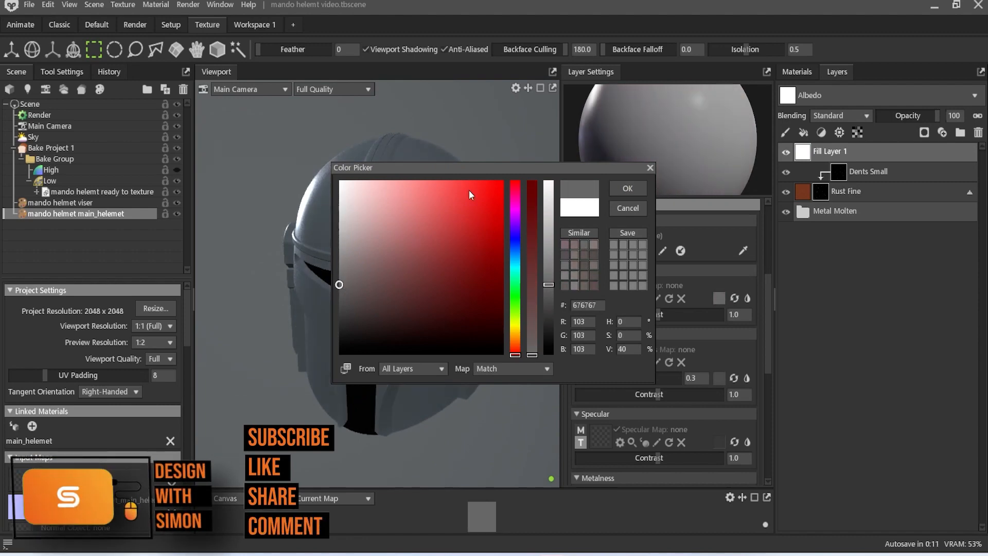
click(648, 169)
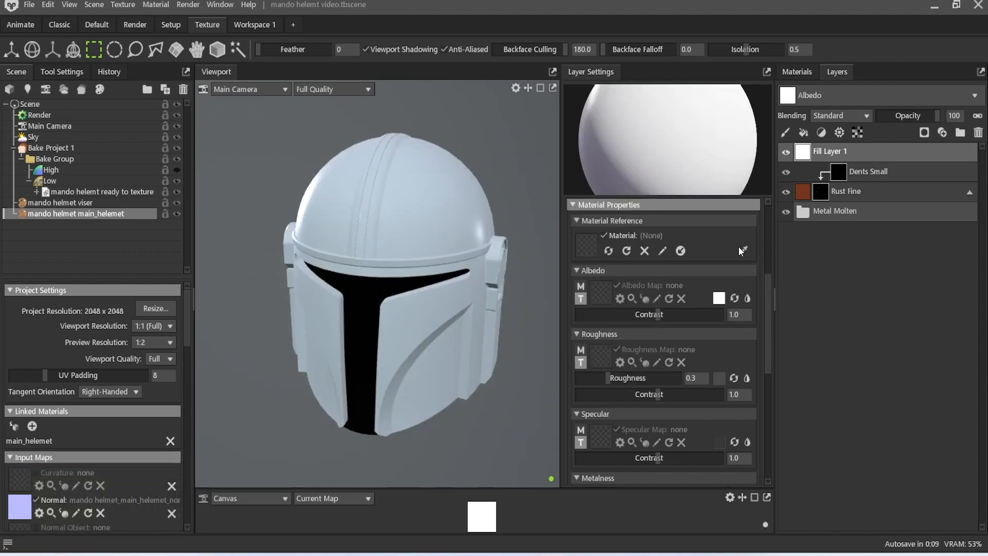
- Set the albedo colour of Fill Layer 1 to a neutral mid grey
click(719, 298)
mouse_move(404, 287)
mouse_down()
mouse_move(319, 283)
mouse_move(330, 283)
mouse_up()
click(622, 192)
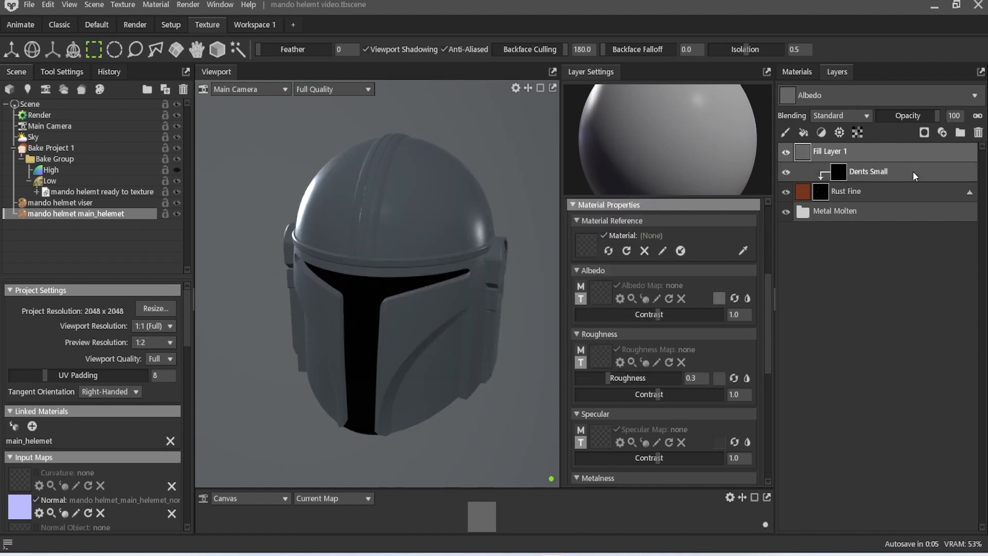
- Give Fill Layer 1 a black color mask and add a Scratch processor layer to that mask
click(924, 133)
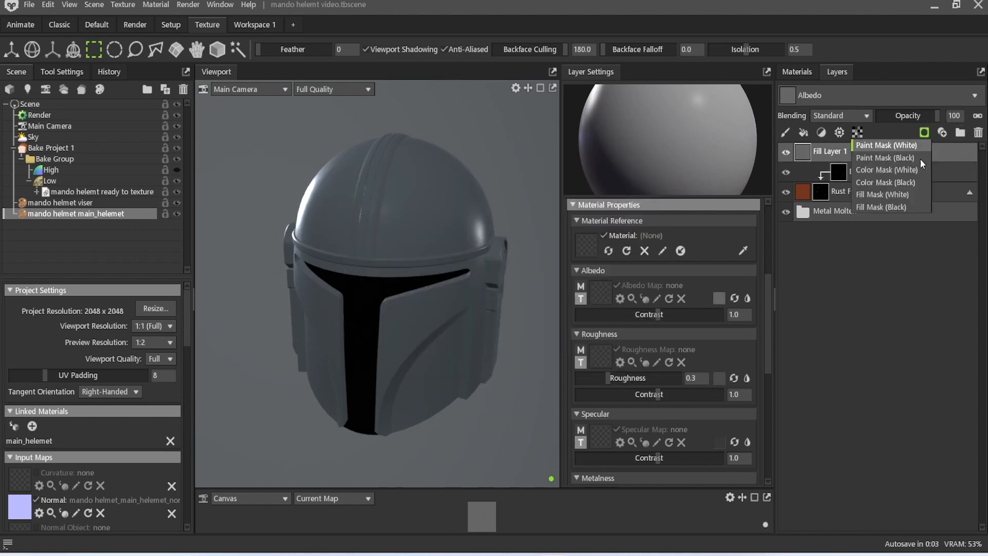
click(910, 183)
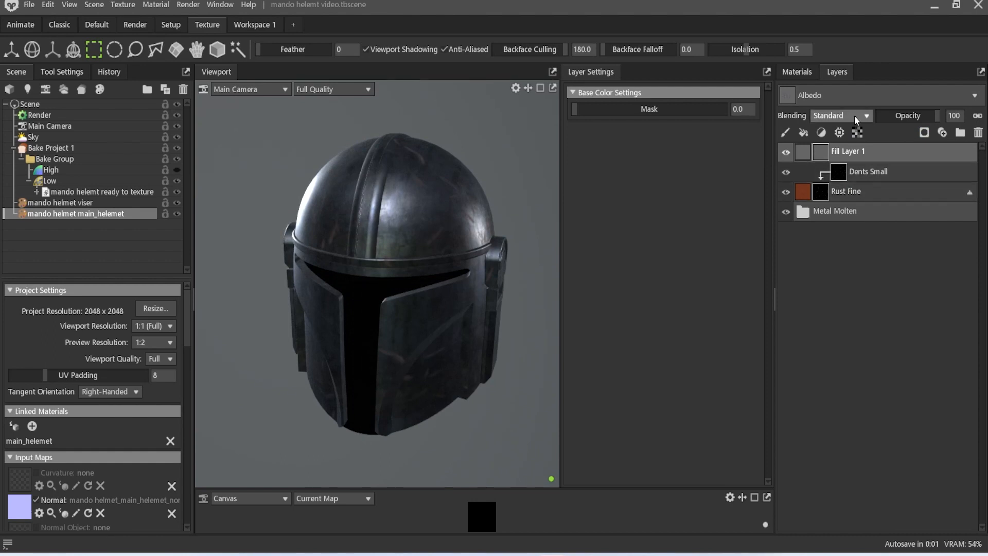
click(839, 133)
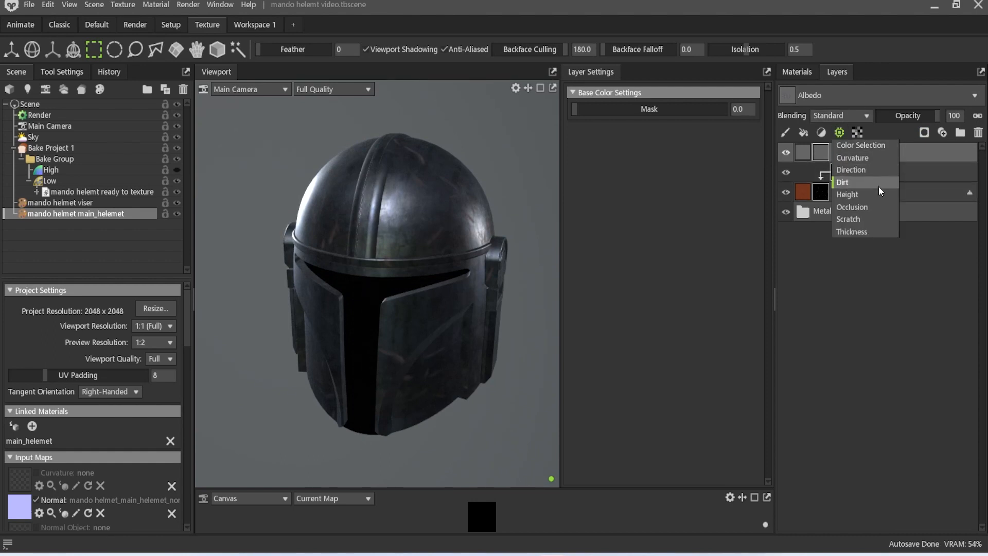
click(878, 218)
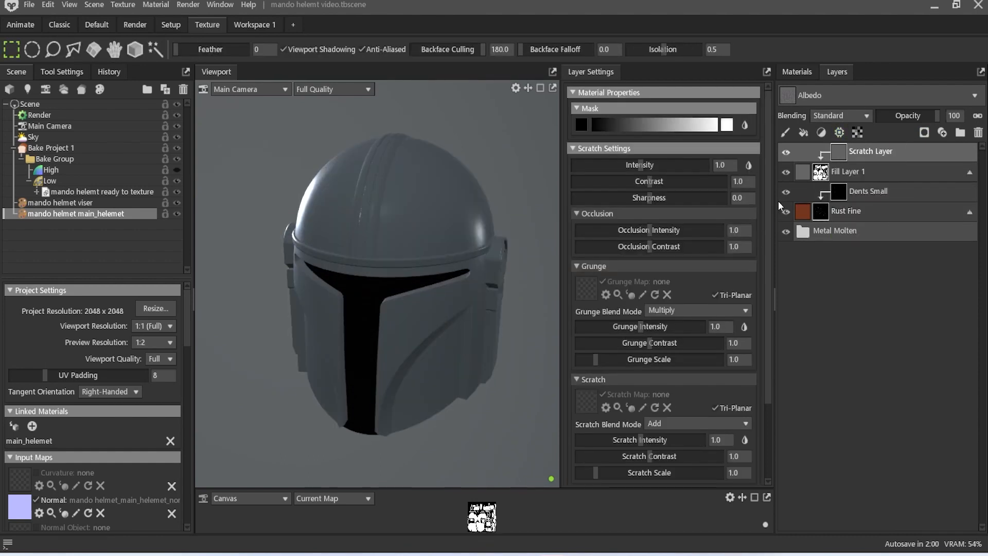
- Set the Scratch Layer's intensity to 0.069 and its contrast to 1.965, and inspect the helmet from different angles
mouse_move(662, 165)
mouse_down()
mouse_move(589, 177)
mouse_move(607, 190)
mouse_up()
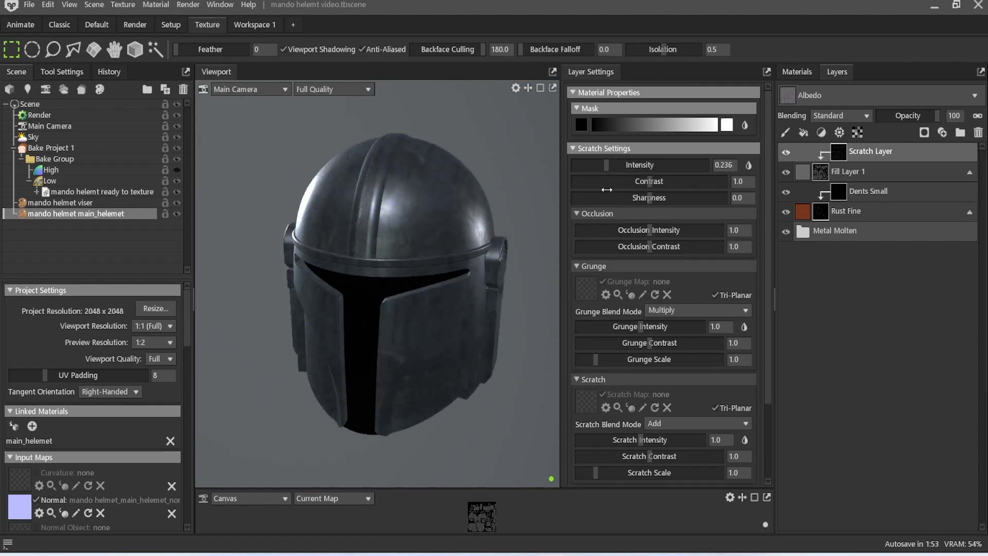
click(580, 126)
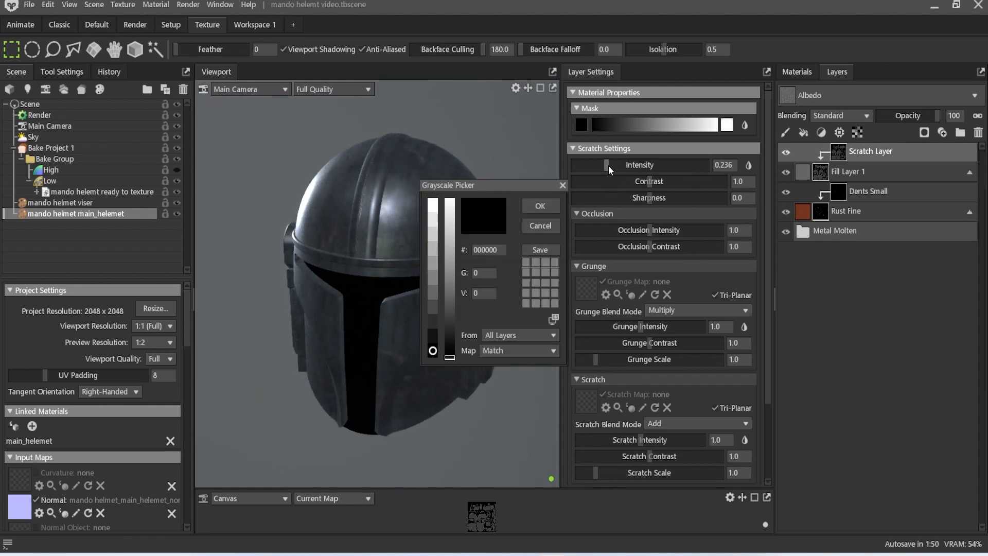
mouse_move(609, 166)
mouse_down()
mouse_move(592, 173)
mouse_move(725, 184)
mouse_up()
click(565, 185)
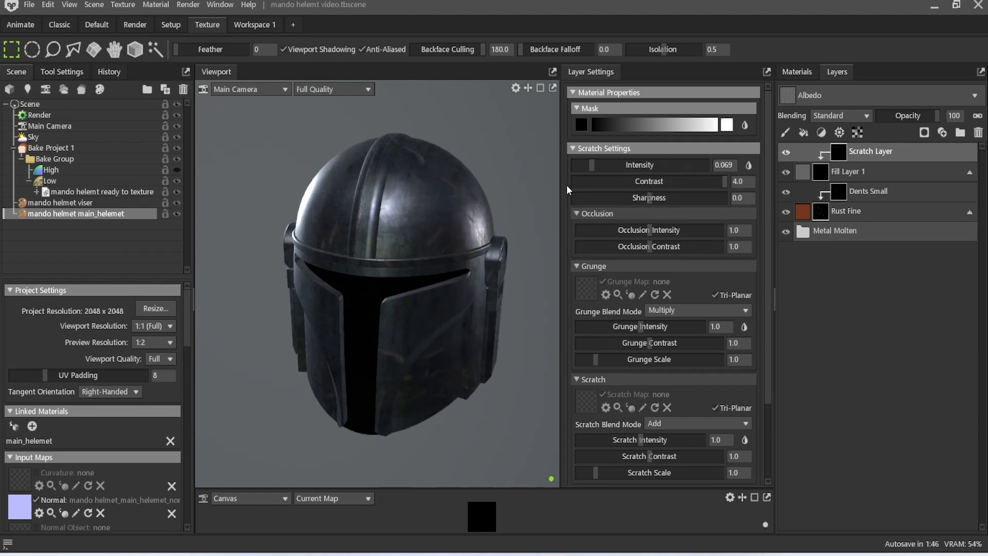
drag(452, 293, 479, 278)
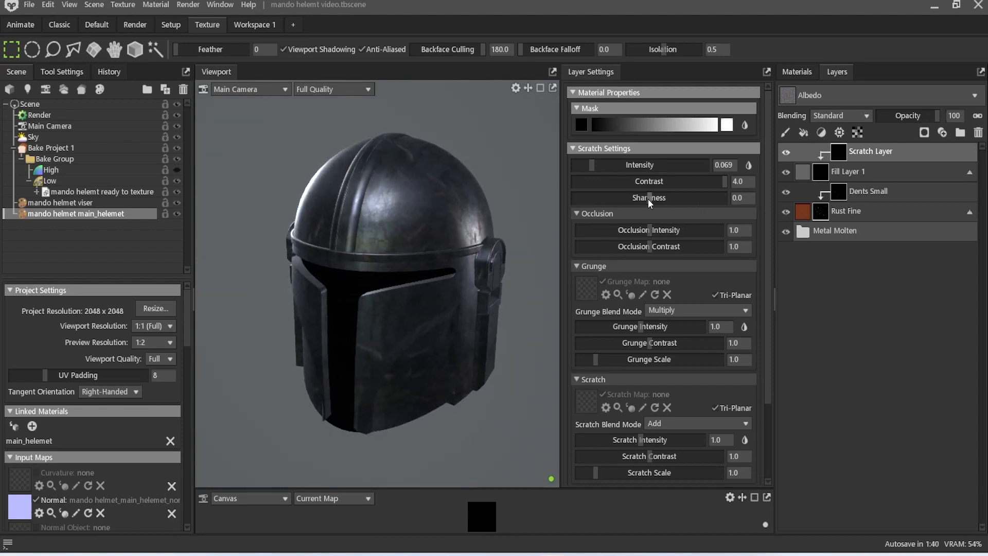
drag(660, 182, 651, 180)
drag(611, 185, 685, 211)
alt+drag(524, 318, 502, 171)
alt+drag(583, 165, 500, 293)
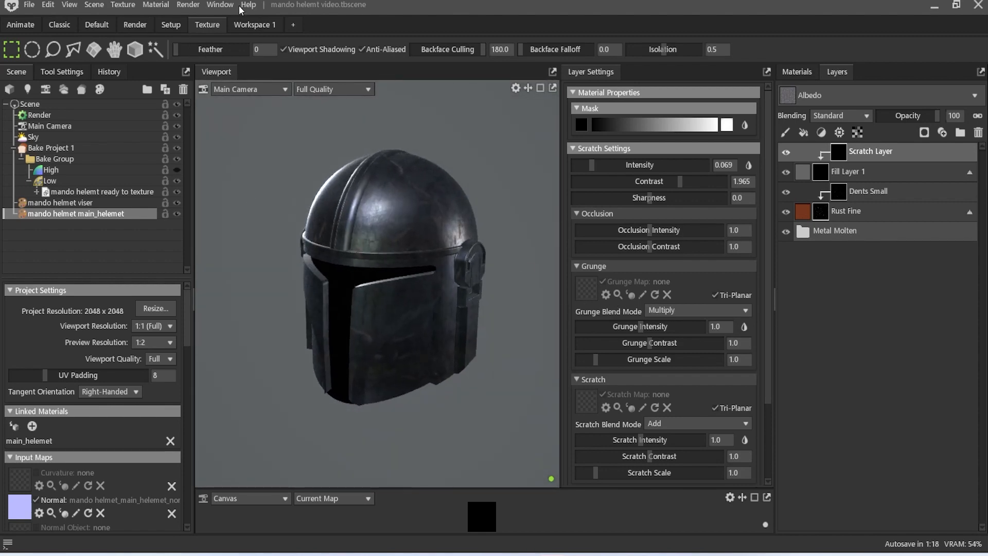
- Open the asset Library again and search all categories for rust
click(221, 5)
click(245, 63)
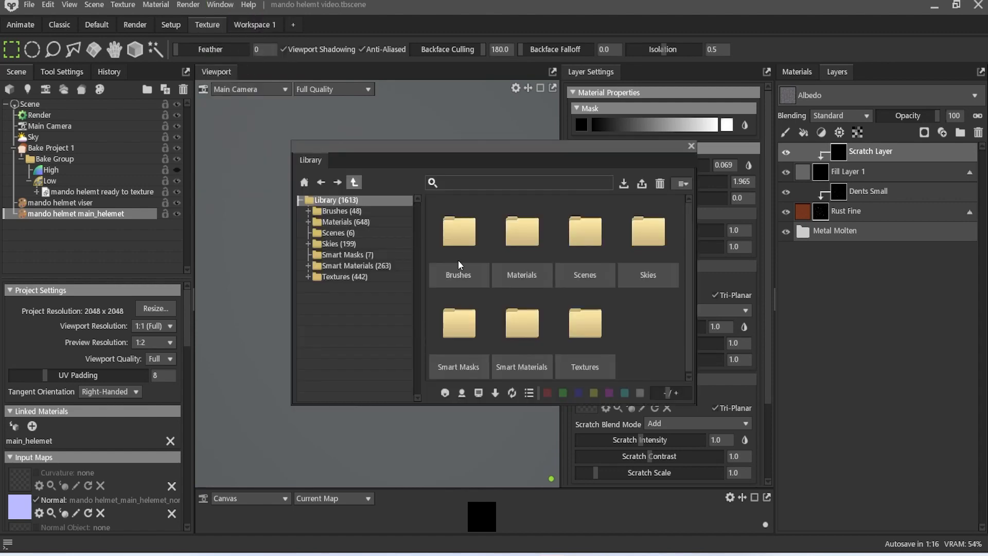
click(508, 186)
text(rust)
key(Return)
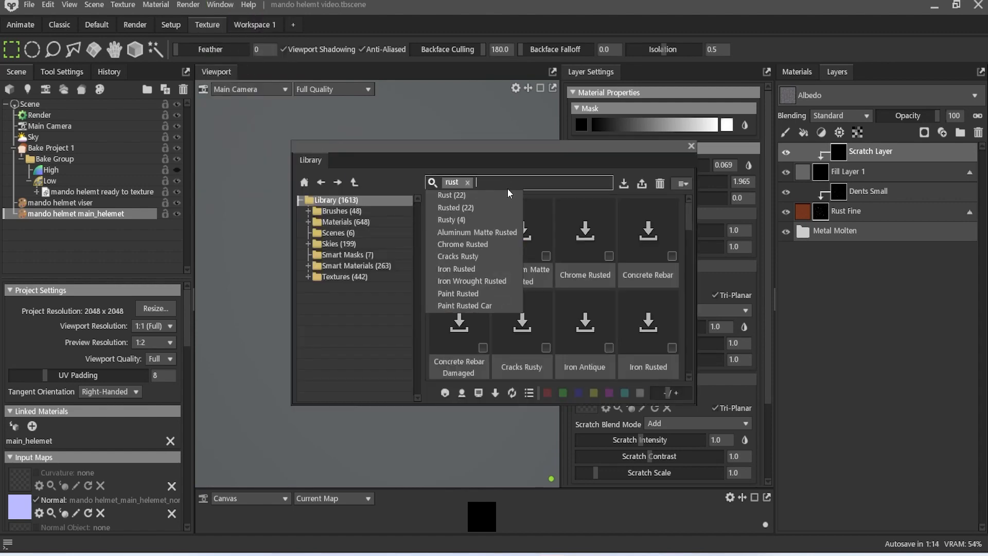
- Browse the rust results in the Library and assign Rust Surface Fine as the Scratch Layer's grunge map
scroll(625, 269, down, 1)
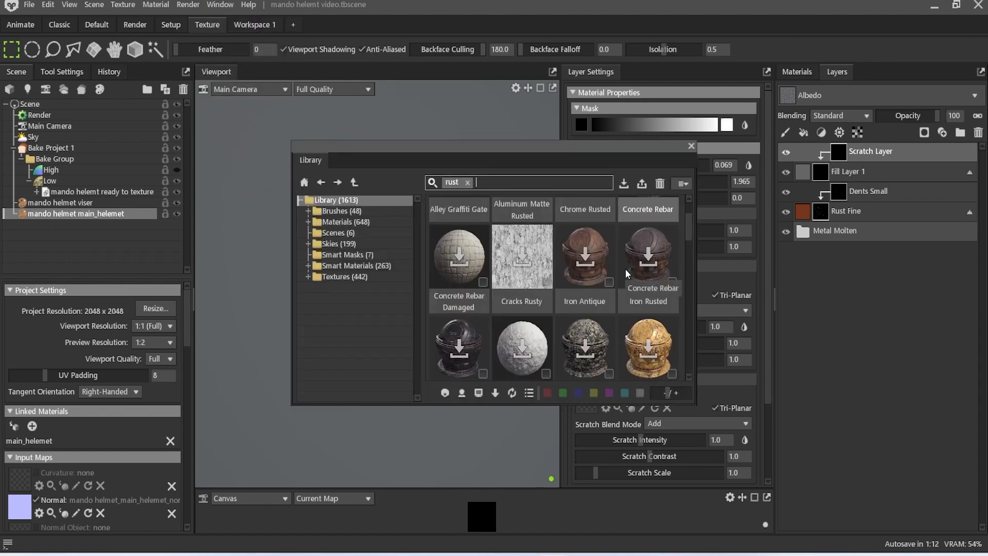
scroll(625, 269, down, 1)
scroll(625, 262, down, 1)
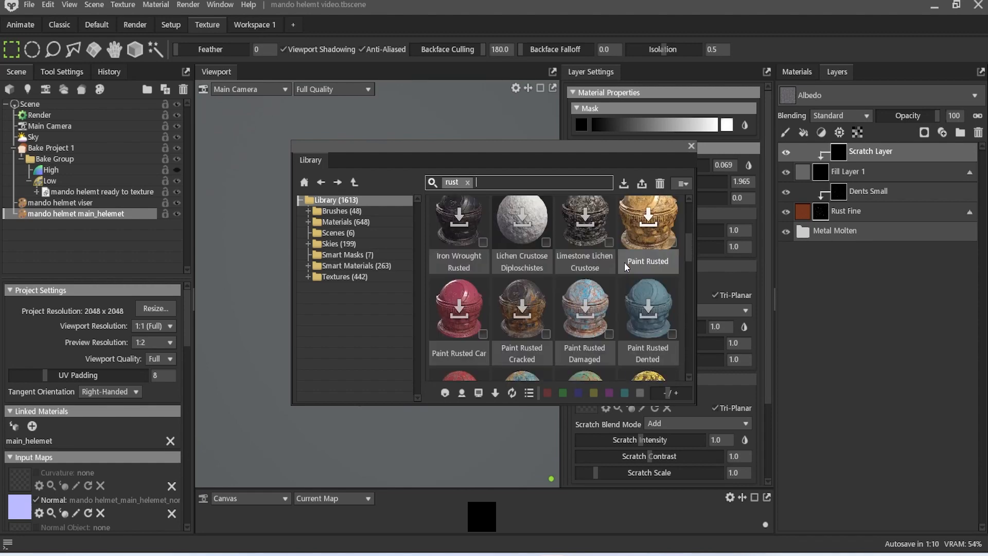
scroll(625, 263, down, 1)
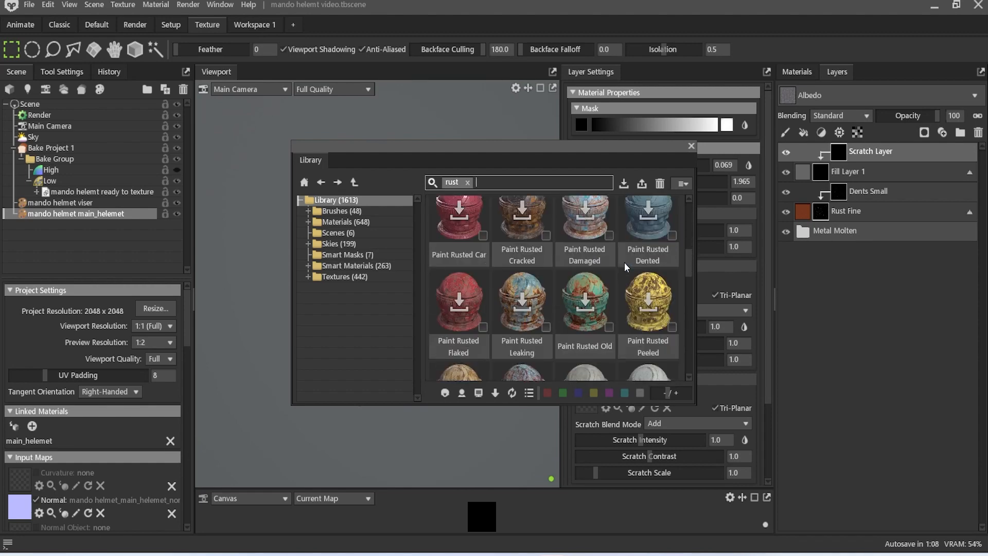
scroll(625, 262, down, 3)
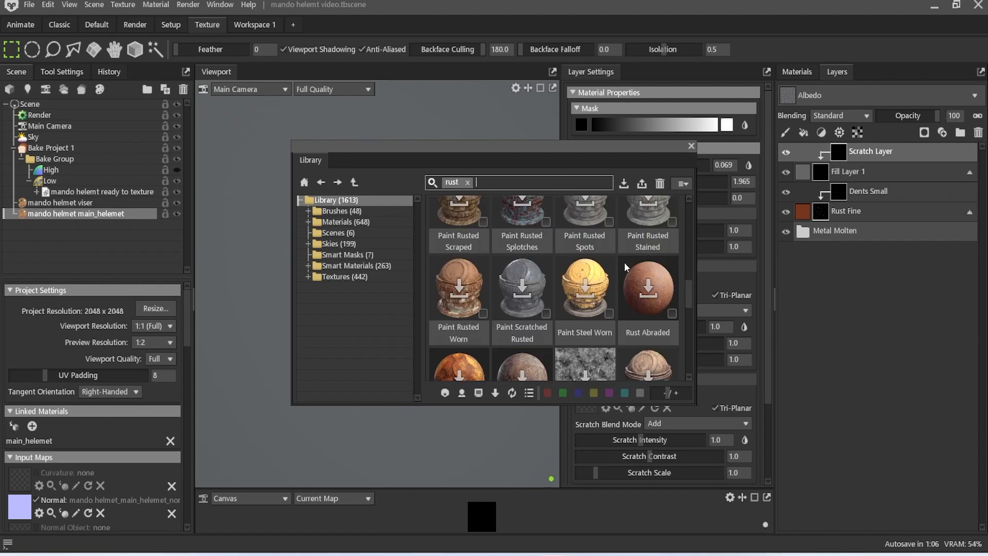
scroll(625, 262, down, 1)
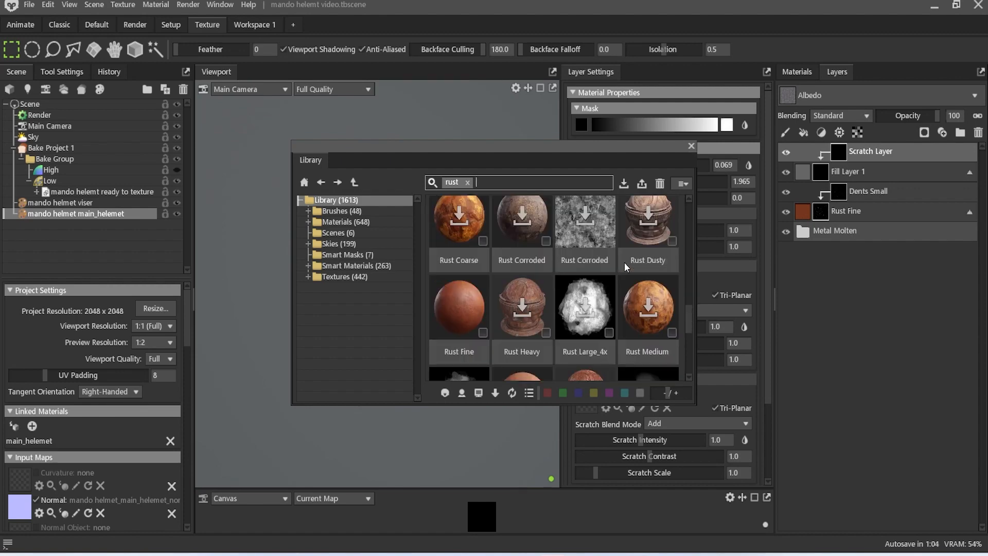
scroll(481, 270, down, 3)
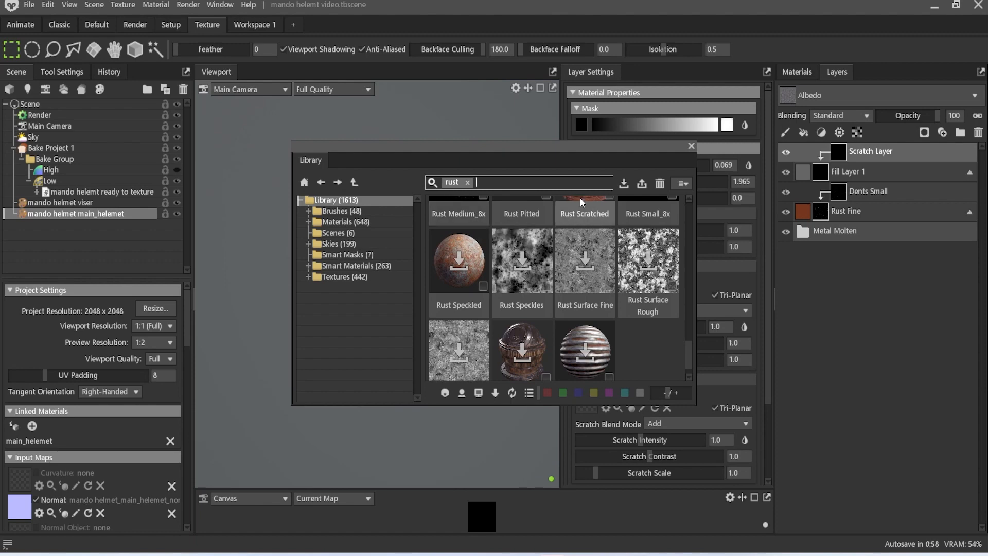
drag(576, 146, 430, 218)
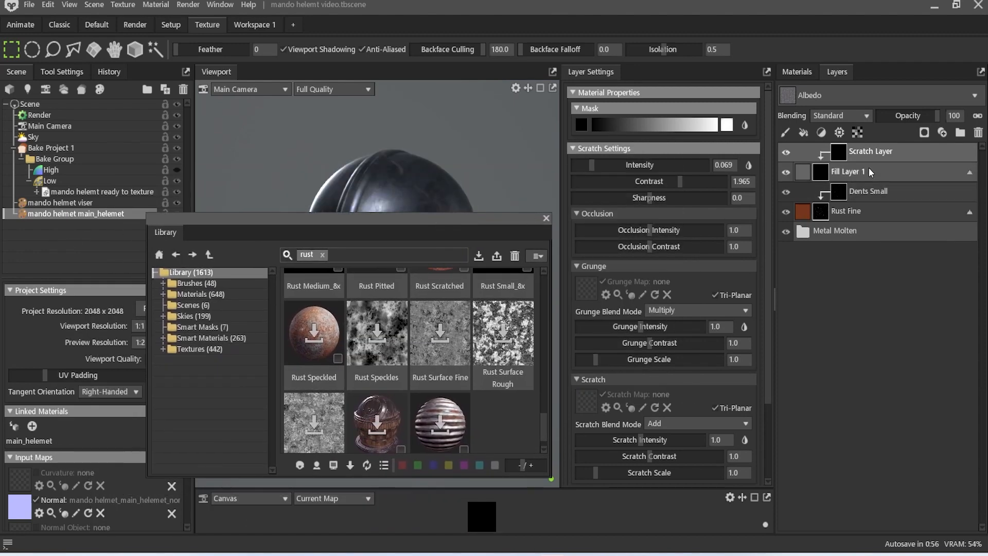
click(453, 329)
drag(451, 223, 439, 340)
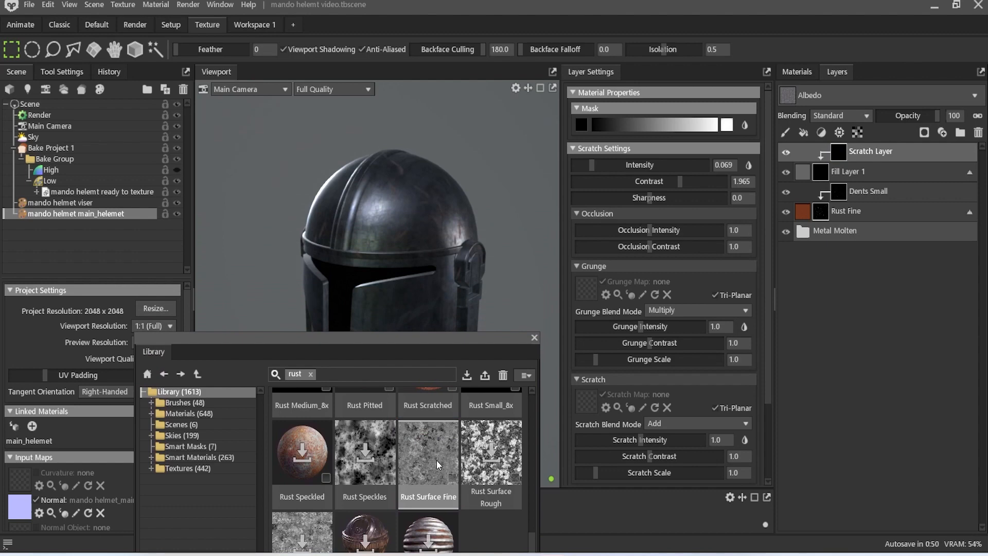
drag(436, 460, 591, 281)
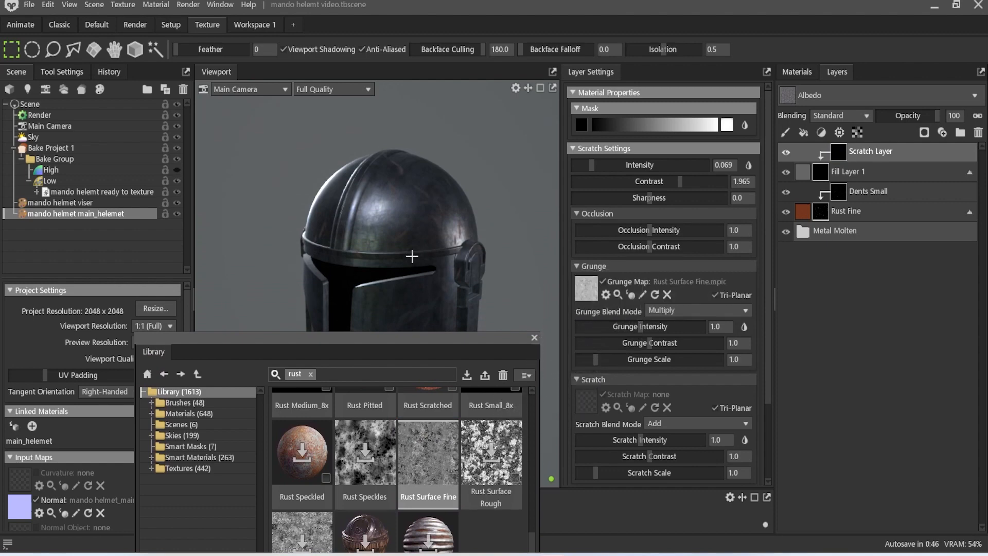
- Set the Scratch Layer's contrast to 0.836 and its sharpness to -0.085, checking the scratches on the helmet
scroll(397, 246, up, 3)
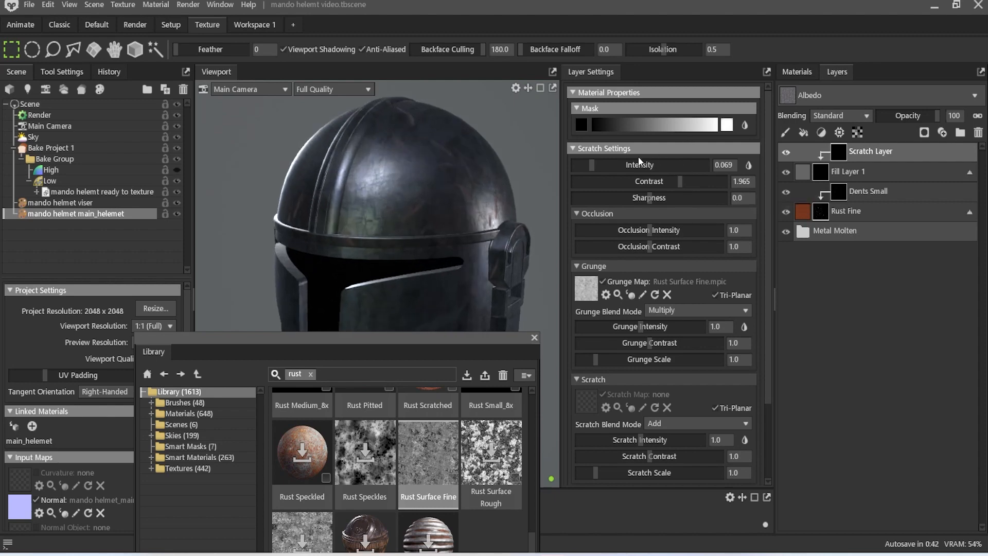
drag(597, 164, 587, 185)
mouse_move(680, 180)
mouse_down()
mouse_move(695, 186)
mouse_move(620, 191)
mouse_move(647, 191)
mouse_up()
scroll(457, 227, down, 3)
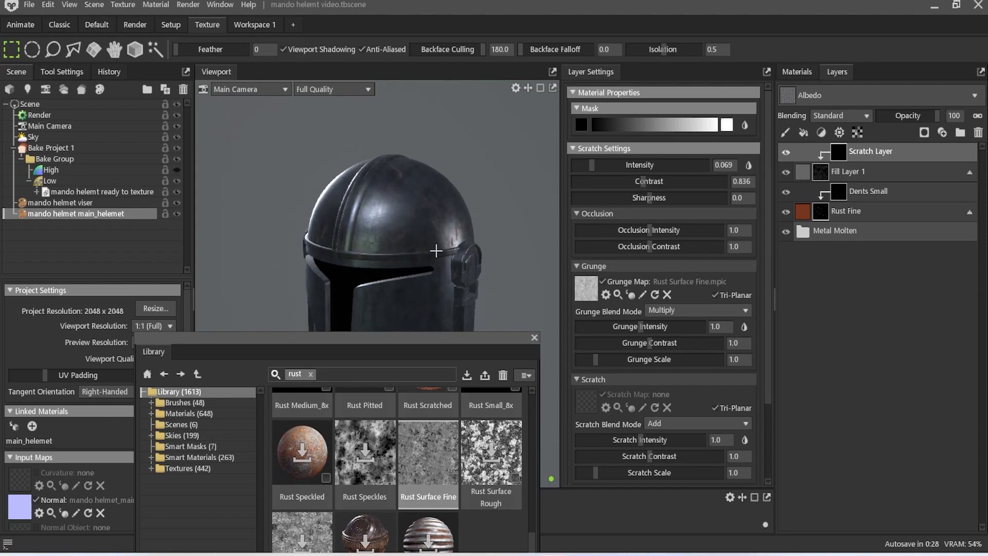
drag(467, 254, 462, 212)
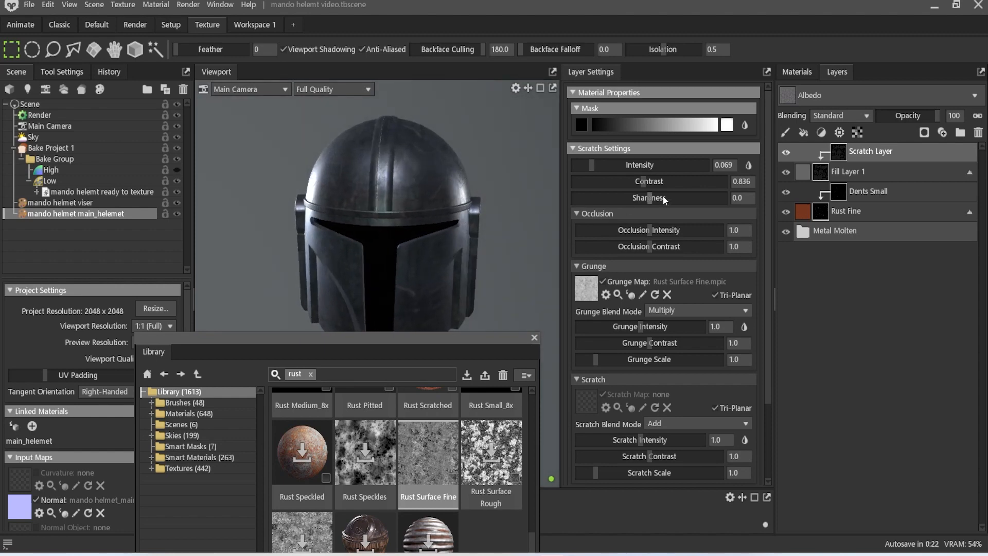
drag(651, 196, 697, 210)
drag(498, 196, 470, 211)
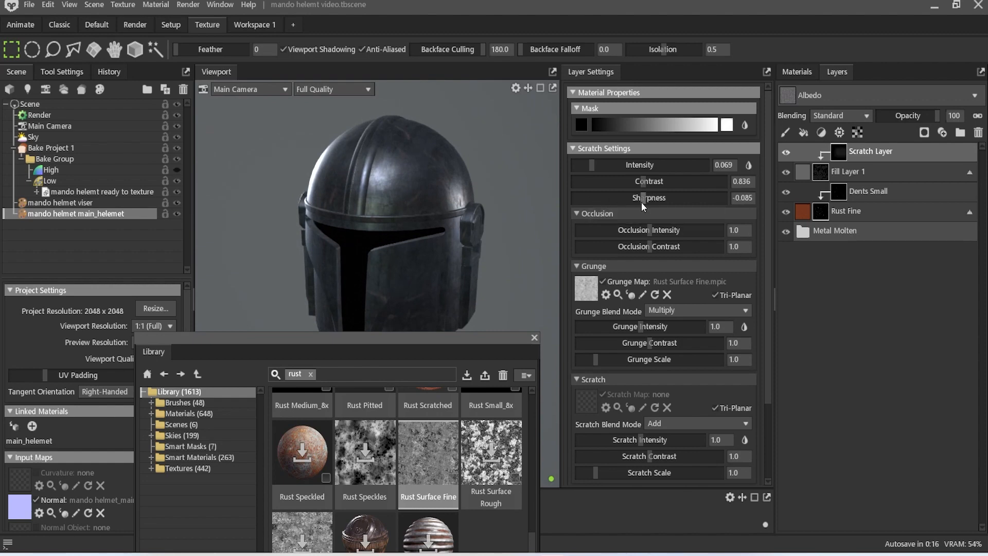
- Add another Rust Fine material from the Library and place it at the top of the layer stack
drag(459, 354, 497, 268)
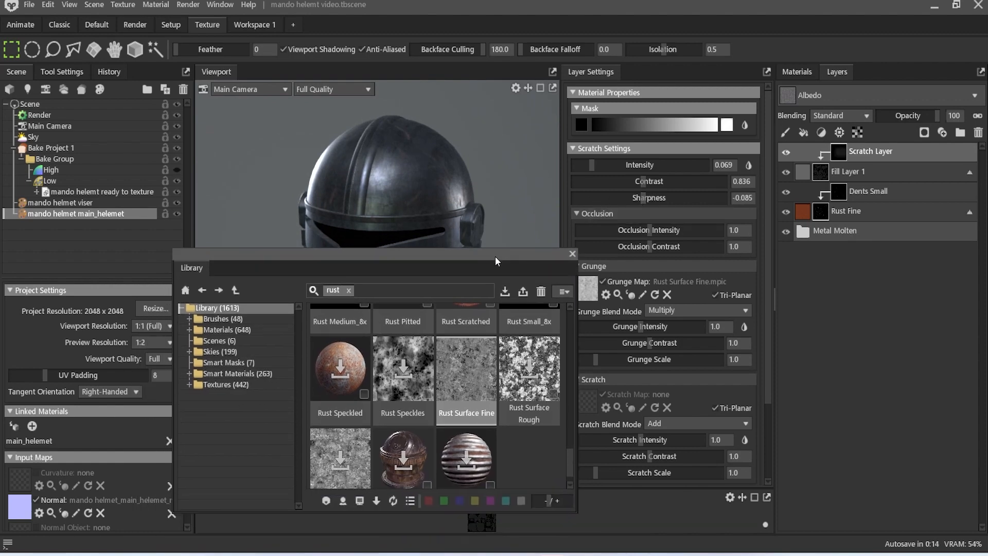
scroll(454, 370, down, 2)
scroll(450, 369, up, 2)
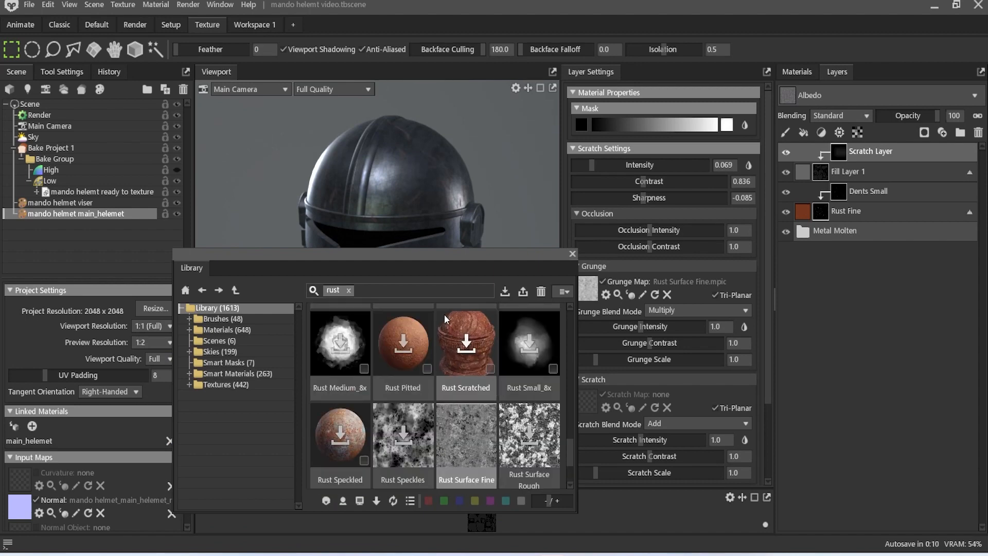
scroll(450, 344, up, 5)
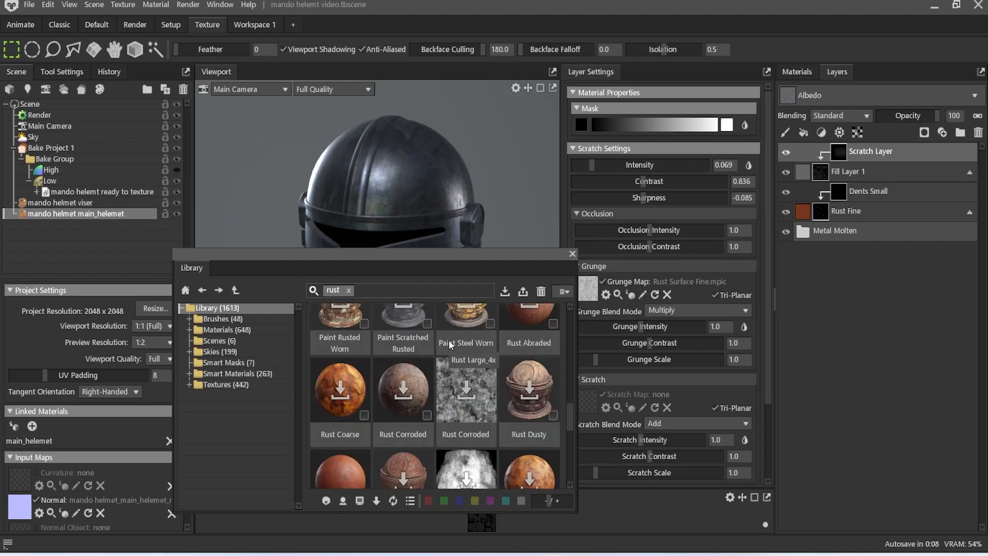
scroll(450, 345, up, 1)
scroll(450, 344, up, 1)
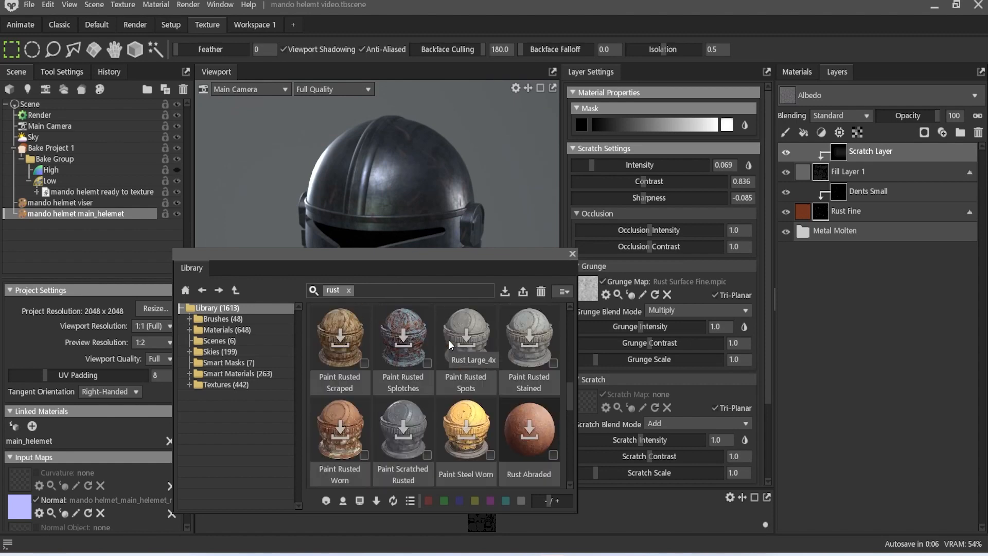
scroll(450, 343, up, 1)
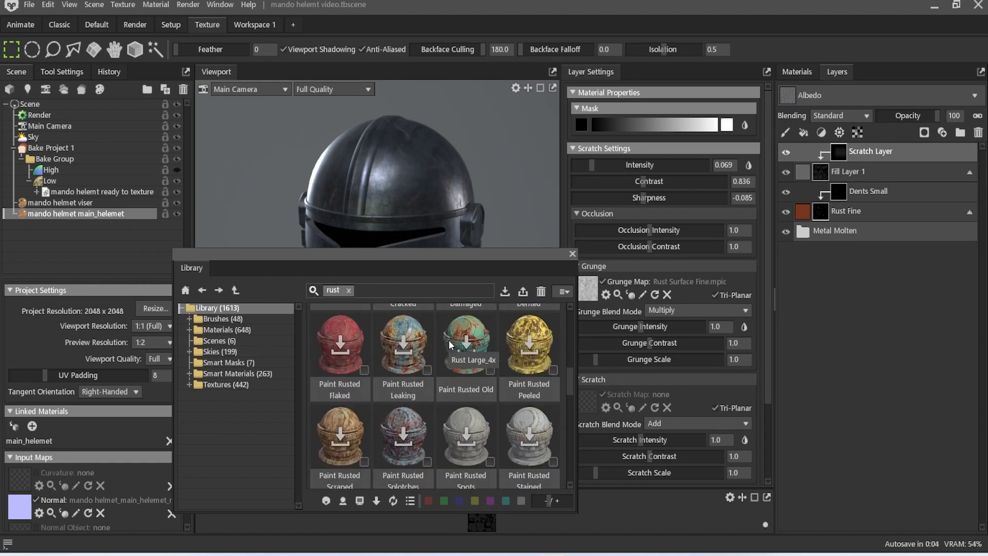
scroll(450, 344, down, 4)
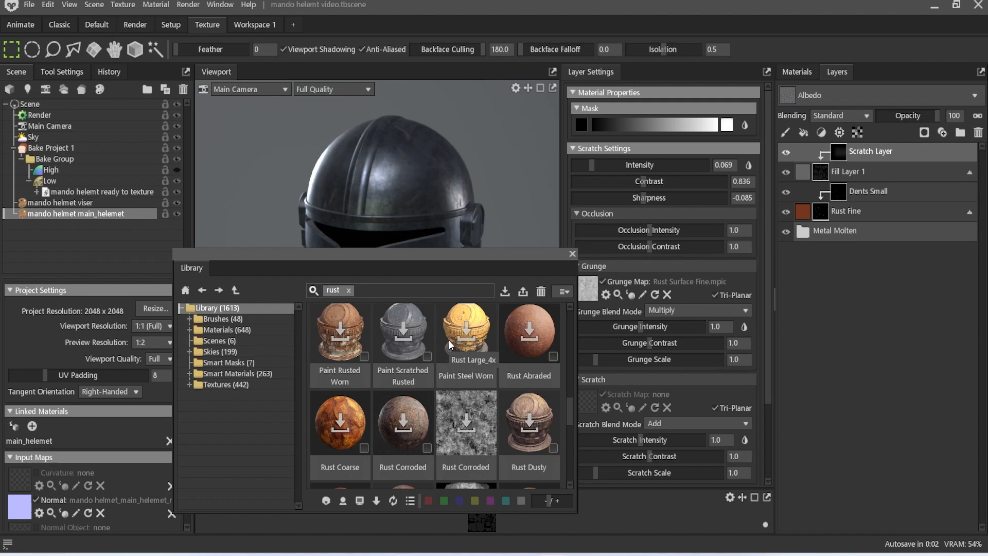
drag(339, 416, 849, 353)
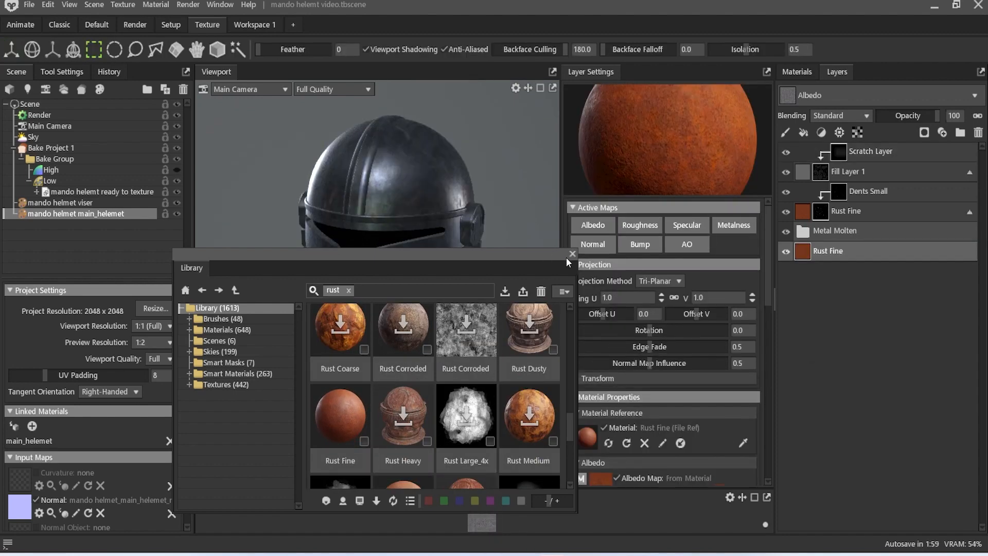
drag(870, 258, 855, 149)
- Give the topmost Rust Fine layer a black color mask and add a Dirt processor layer to that mask
click(924, 132)
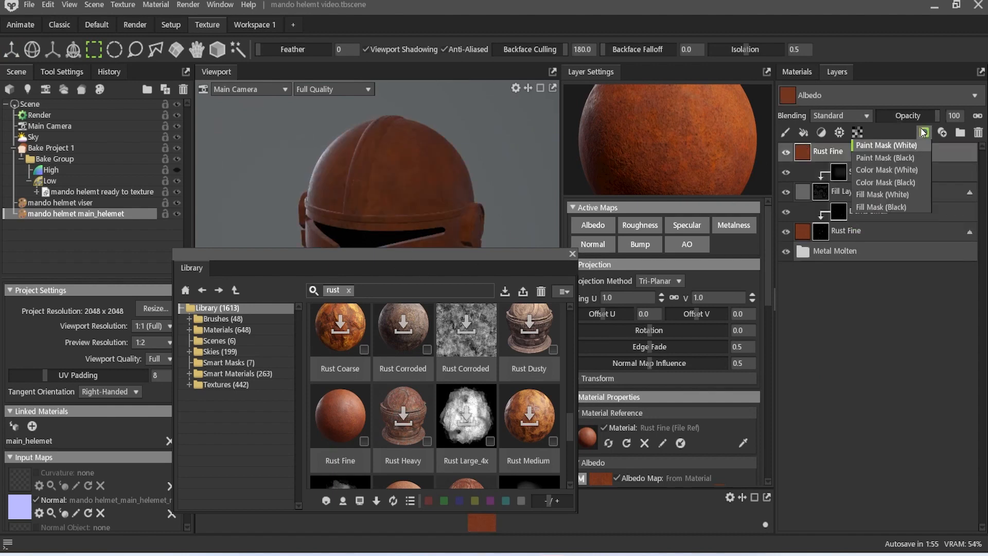
click(916, 183)
click(839, 133)
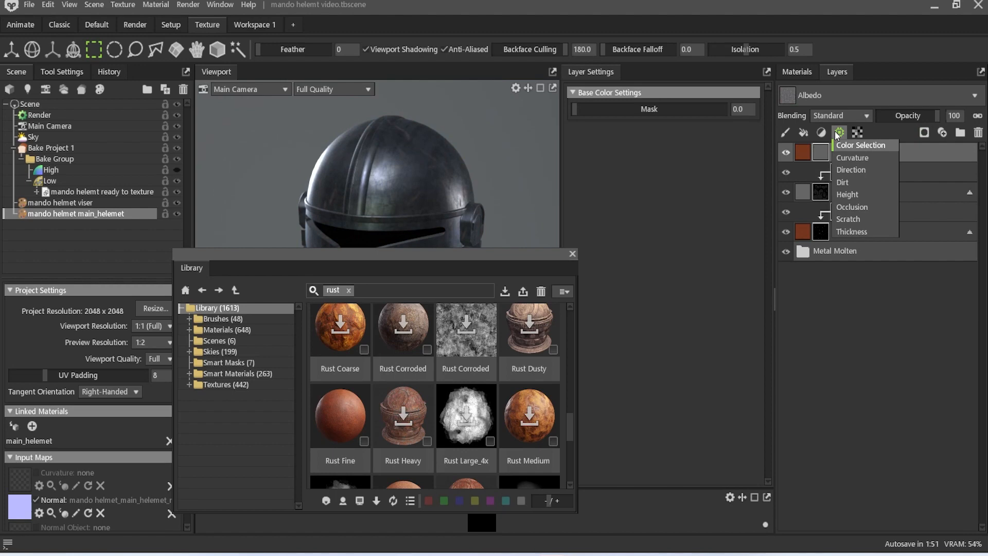
click(842, 183)
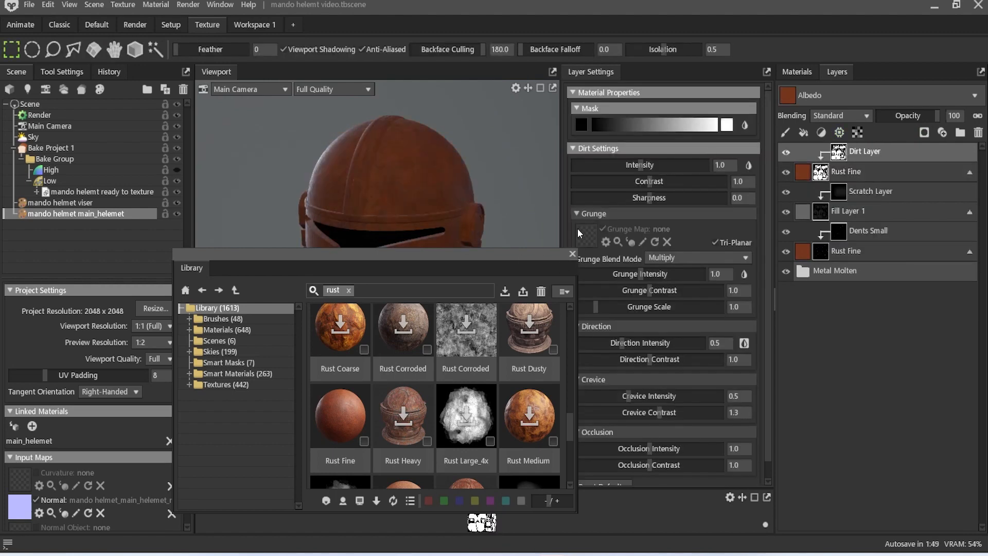
- Set the Dirt Layer's intensity to 0.143 and its contrast to 1.622, and close the Library to inspect the helmet
drag(633, 166, 598, 181)
click(573, 254)
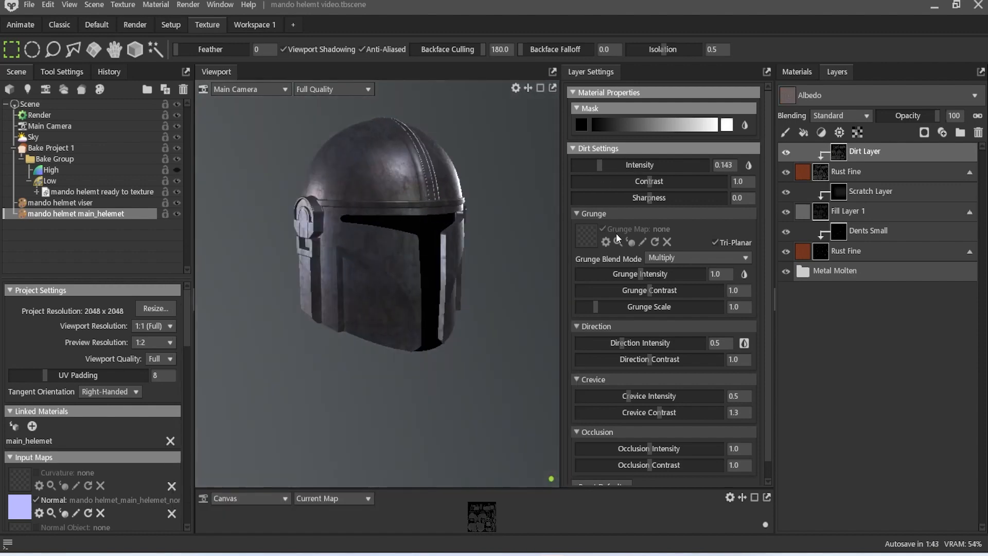
mouse_move(548, 232)
mouse_down()
mouse_move(420, 238)
mouse_move(341, 177)
mouse_move(353, 212)
mouse_move(431, 252)
mouse_move(514, 271)
mouse_move(501, 293)
mouse_move(549, 226)
mouse_up()
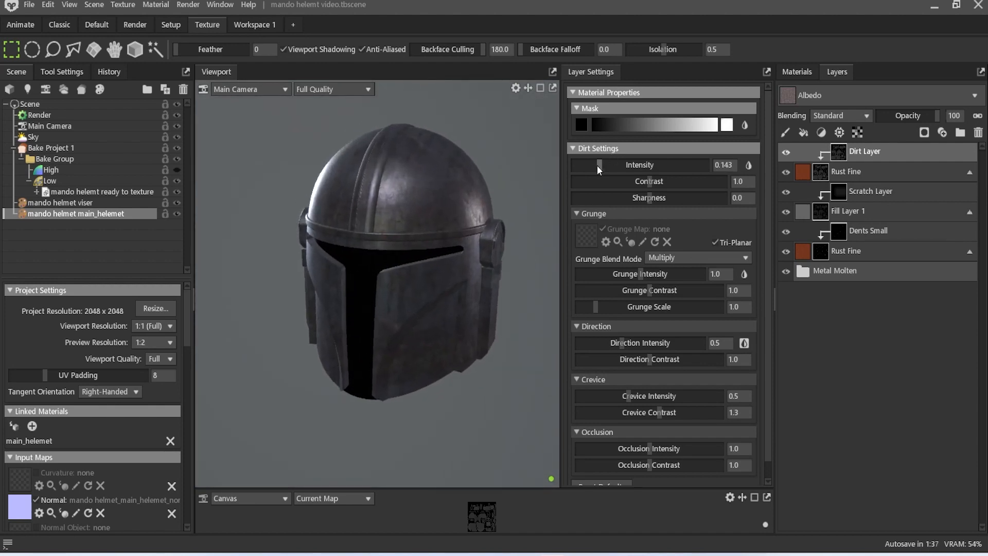
drag(599, 165, 601, 191)
drag(652, 189, 671, 211)
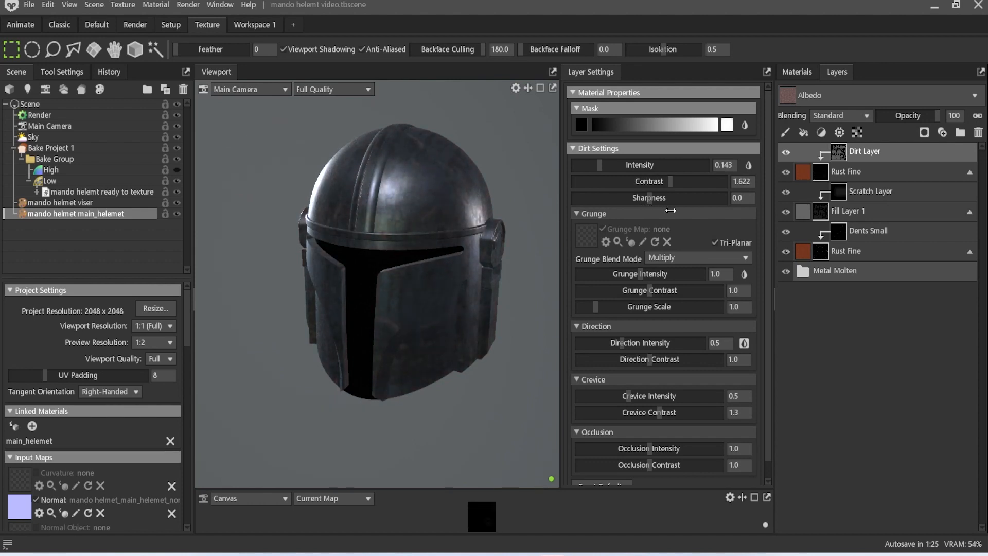
mouse_move(541, 187)
mouse_down()
mouse_move(527, 155)
mouse_move(467, 182)
mouse_move(473, 209)
mouse_move(456, 210)
mouse_move(420, 122)
mouse_move(467, 220)
mouse_move(452, 236)
mouse_move(361, 236)
mouse_move(357, 214)
mouse_move(440, 218)
mouse_move(463, 205)
mouse_move(460, 256)
mouse_move(497, 241)
mouse_move(504, 251)
mouse_move(520, 234)
mouse_move(502, 233)
mouse_move(534, 252)
mouse_move(379, 238)
mouse_move(377, 166)
mouse_move(247, 206)
mouse_move(153, 217)
mouse_move(295, 255)
mouse_move(586, 276)
mouse_move(503, 280)
mouse_move(404, 267)
mouse_move(512, 249)
mouse_up()
scroll(449, 212, up, 4)
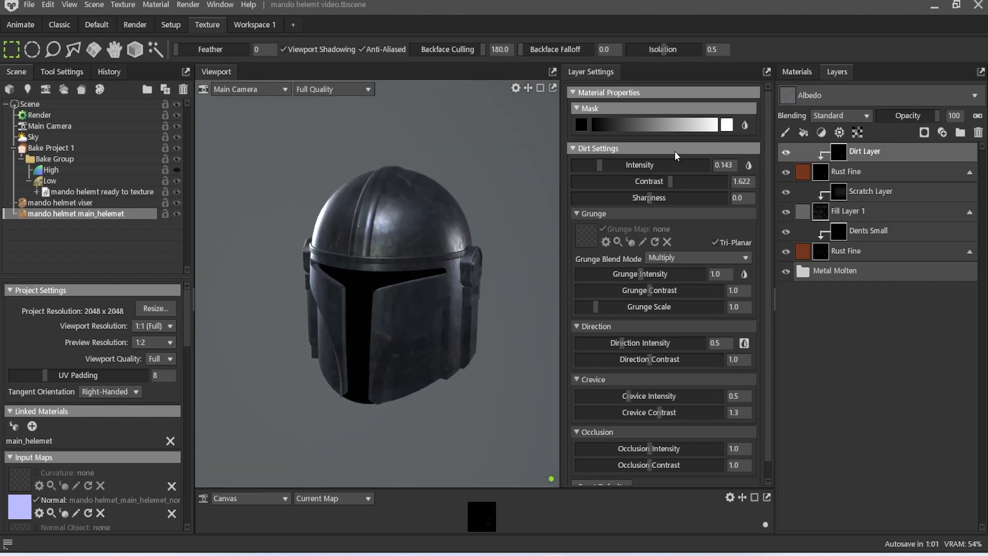
- Set the Dirt Layer's intensity to 0.074 and fine-tune its contrast to slightly below 1.536
drag(660, 166, 724, 192)
mouse_move(631, 194)
mouse_down()
mouse_move(548, 209)
mouse_move(625, 208)
mouse_up()
drag(646, 165, 591, 172)
drag(648, 187, 680, 194)
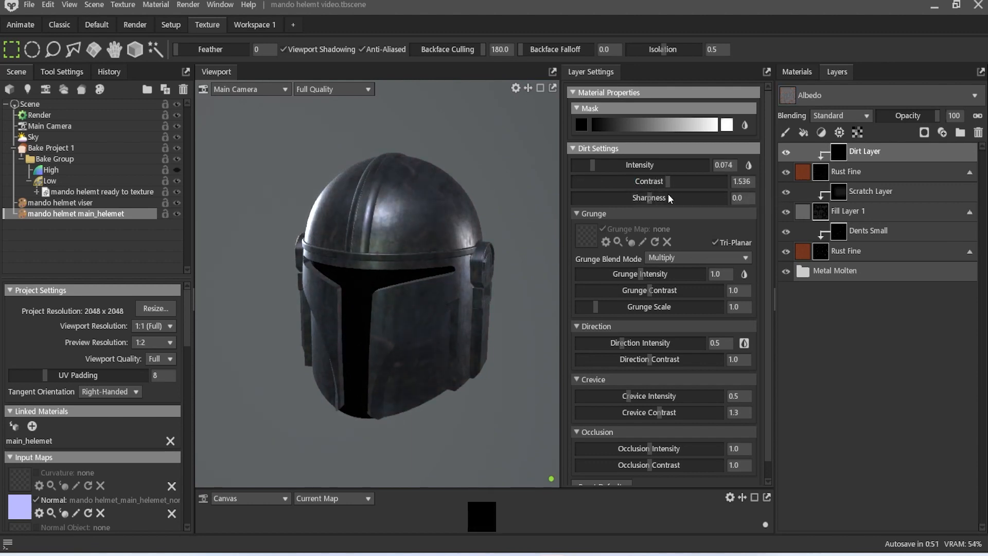
drag(482, 221, 439, 311)
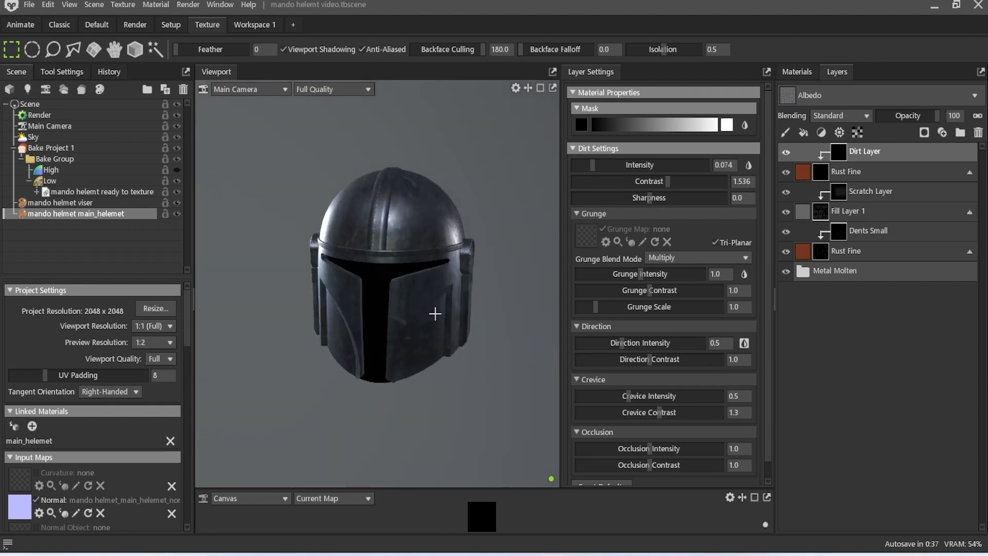
scroll(421, 328, up, 4)
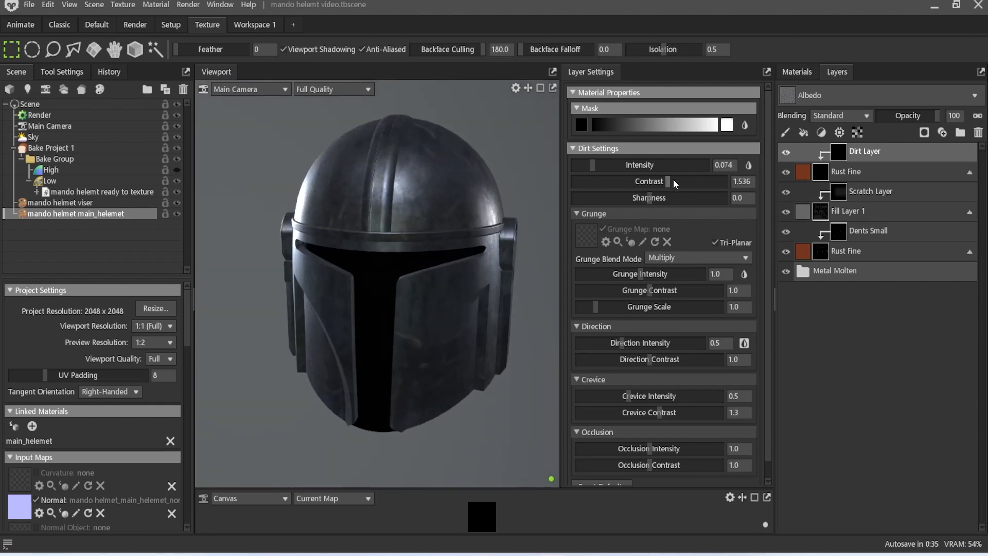
drag(668, 181, 661, 181)
- Set the intensity of the Scratch Layer on Fill Layer 1's mask to 0.362
click(886, 168)
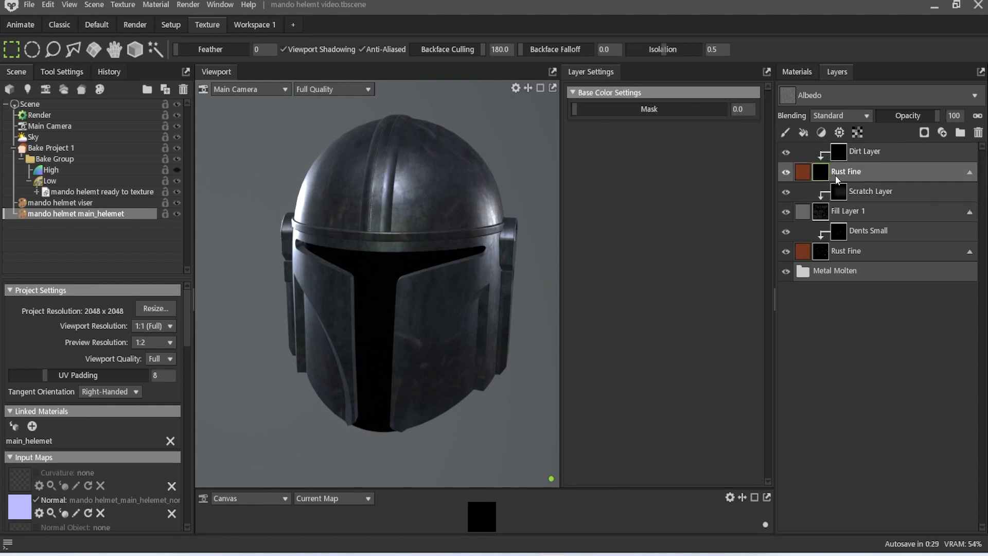
click(841, 191)
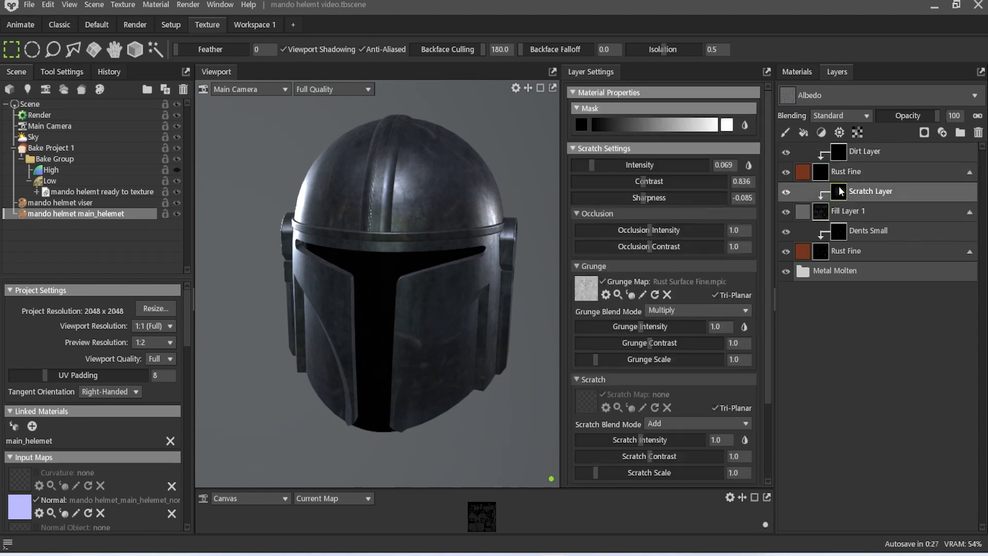
drag(593, 165, 612, 185)
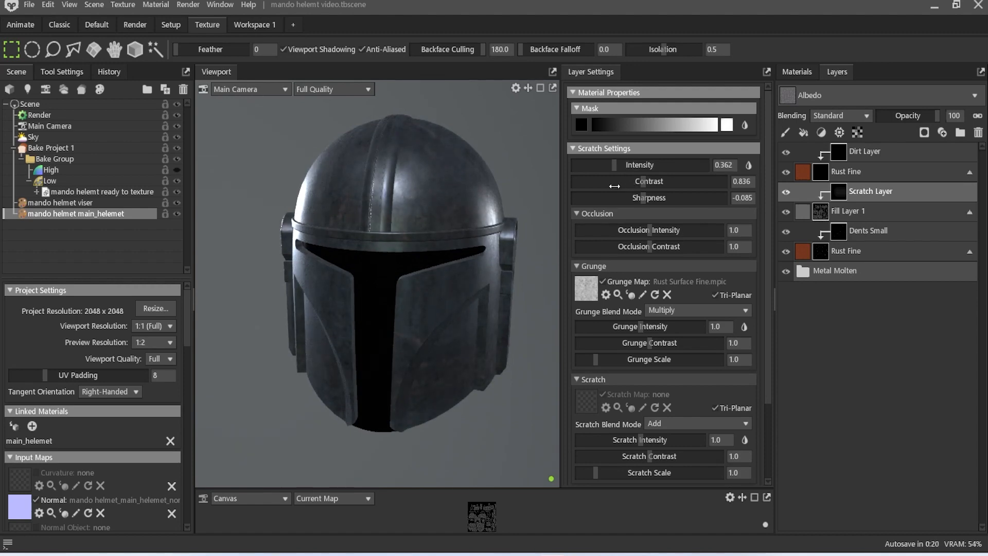
- Set the contrast of the Dents Small layer on Fill Layer 1's mask to 0.771
click(882, 231)
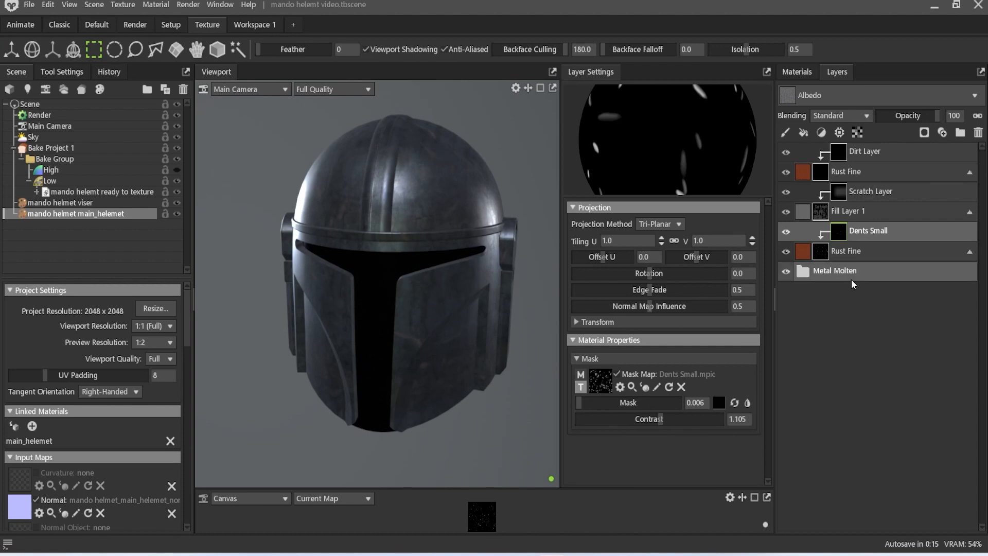
click(870, 249)
click(869, 227)
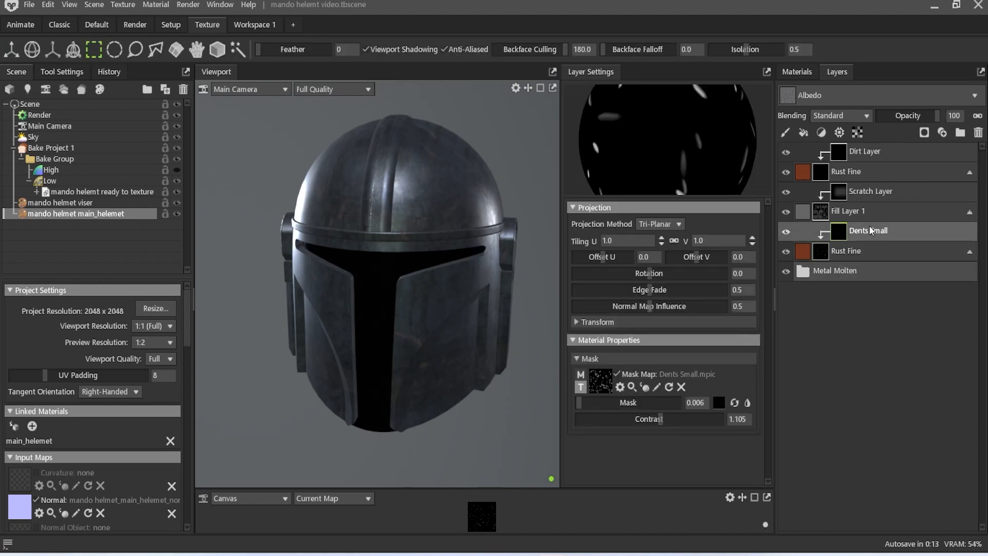
drag(663, 420, 650, 426)
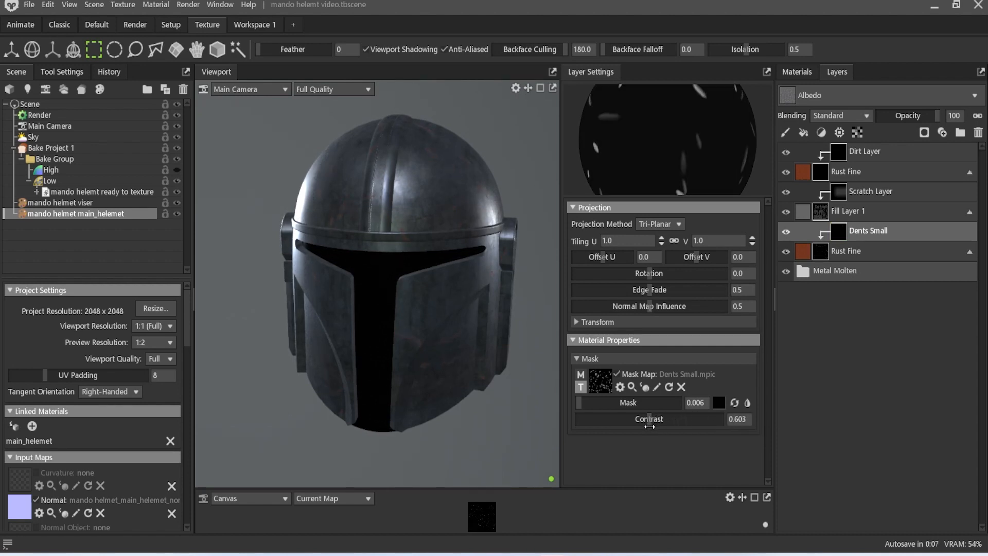
drag(200, 133, 342, 168)
scroll(377, 243, down, 3)
alt+drag(378, 243, 421, 289)
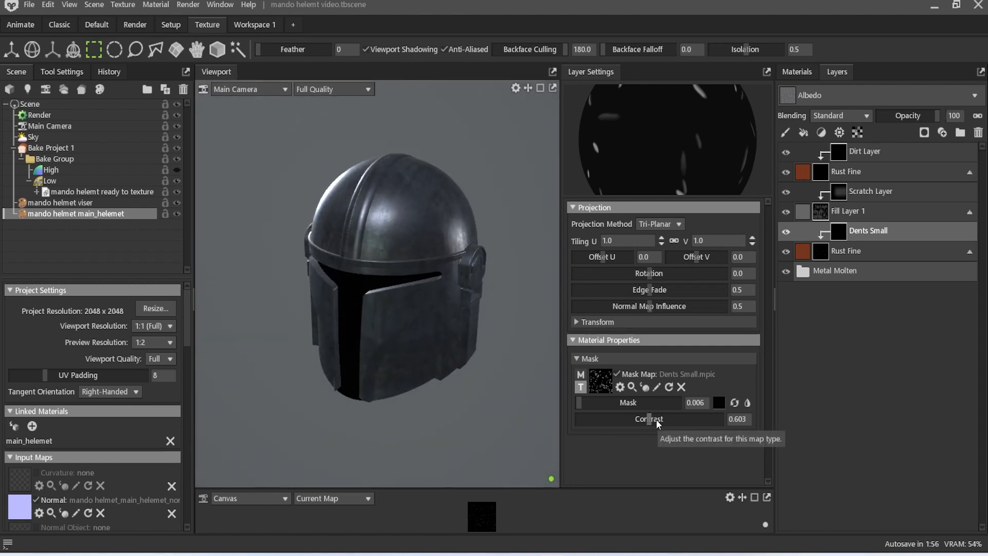
mouse_move(648, 419)
mouse_down()
mouse_move(661, 420)
mouse_move(657, 430)
mouse_up()
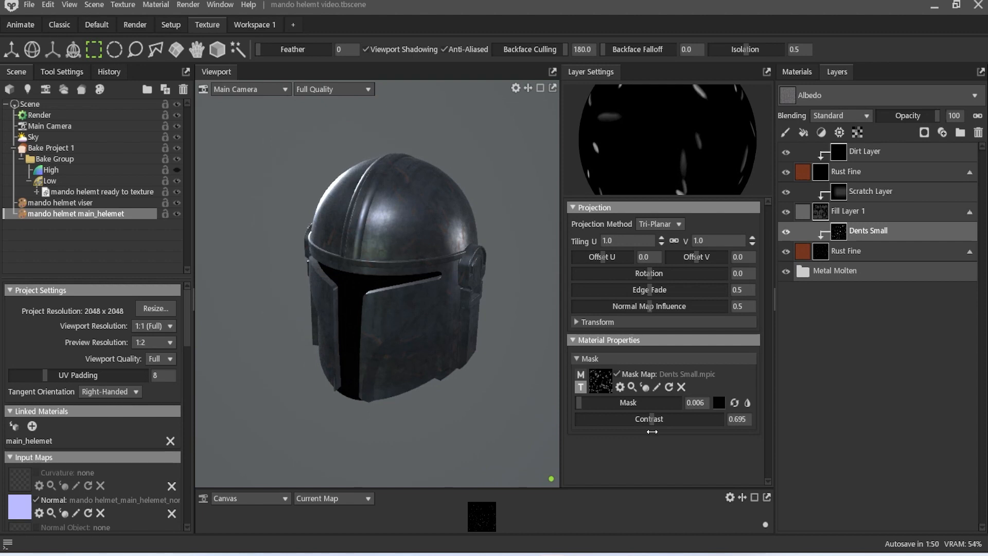
drag(385, 345, 508, 299)
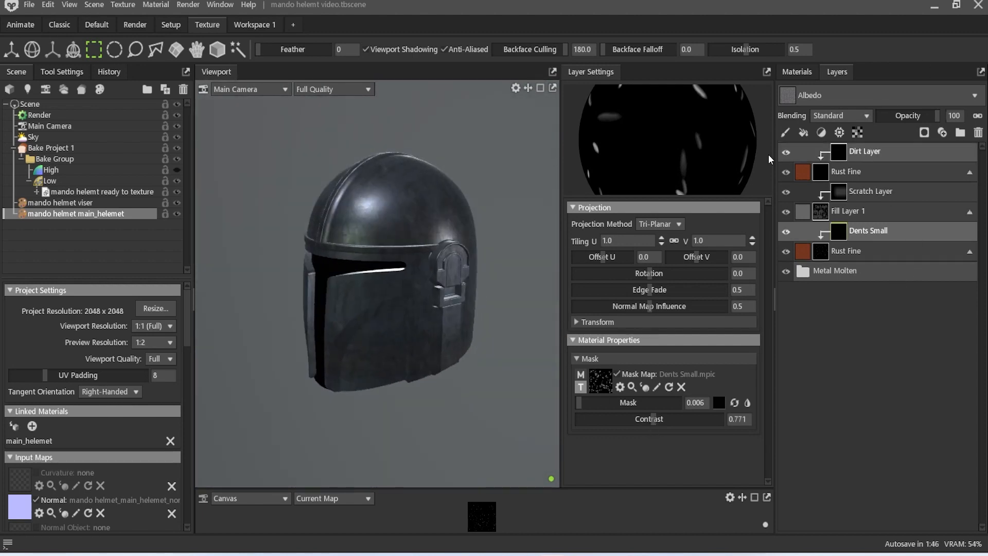
- Add a fill layer at the top of the stack with albedo color 9c0000 and give it a black color mask
click(804, 135)
drag(868, 233, 808, 145)
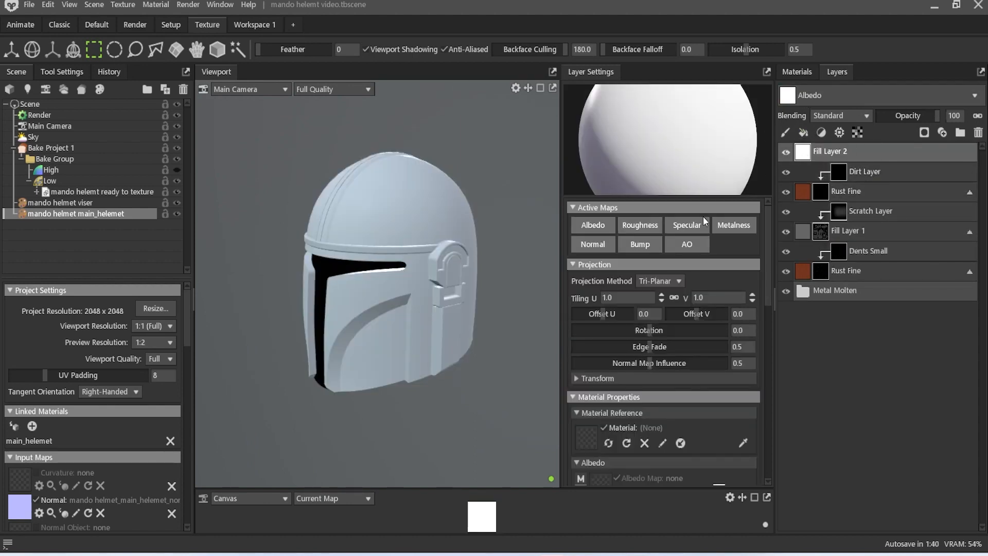
scroll(697, 423, down, 2)
click(720, 425)
mouse_move(344, 252)
mouse_down()
mouse_move(337, 354)
mouse_move(334, 260)
mouse_move(381, 200)
mouse_move(507, 180)
mouse_move(504, 206)
mouse_move(556, 228)
mouse_move(574, 247)
mouse_up()
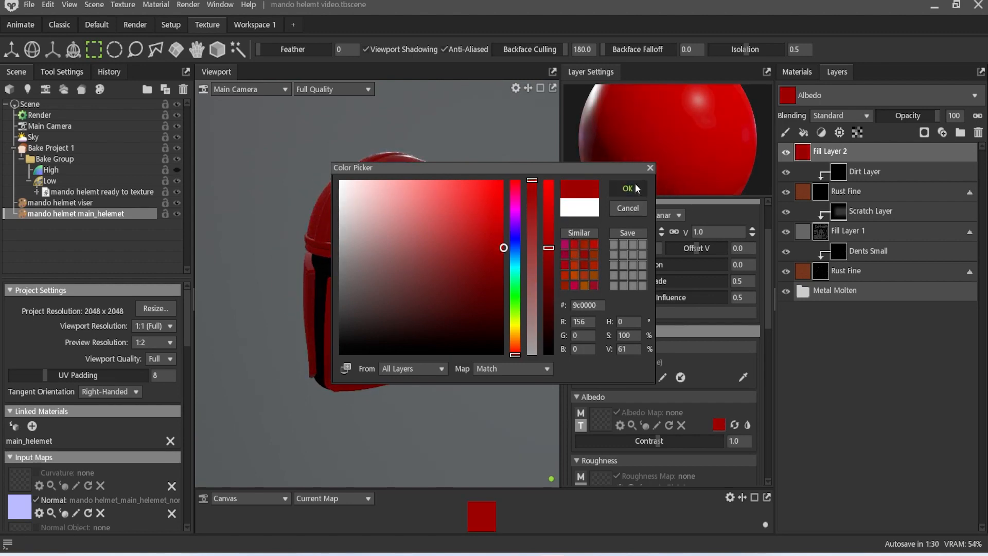
click(630, 188)
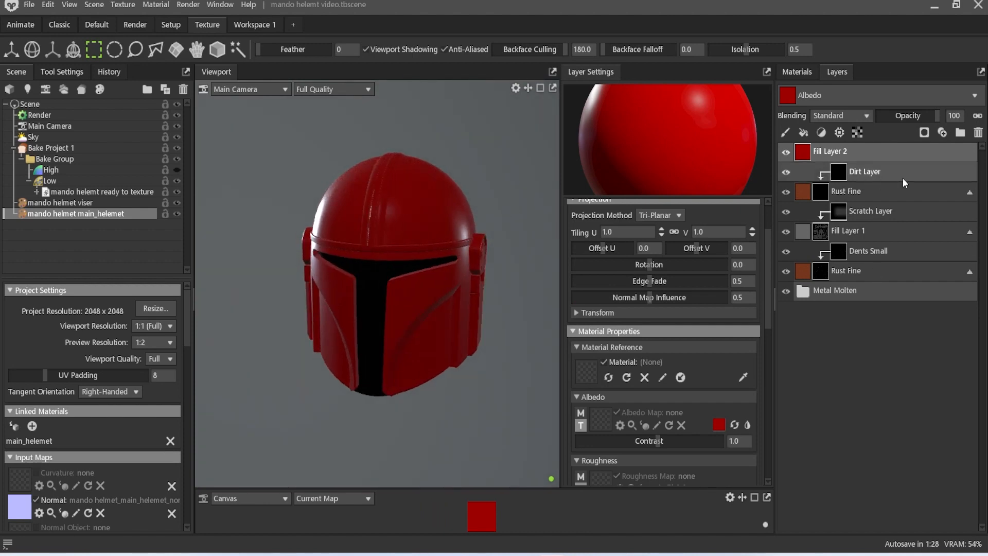
click(927, 133)
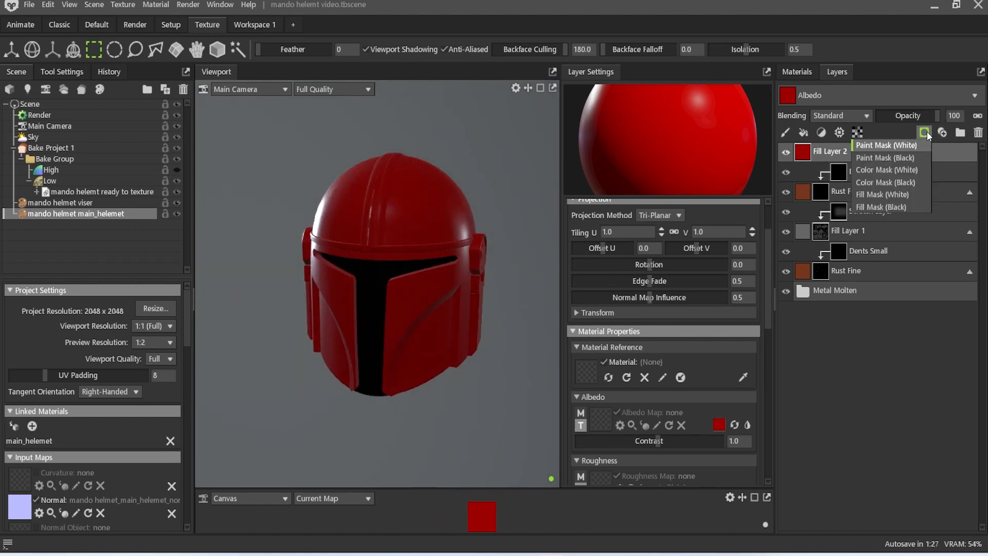
click(915, 182)
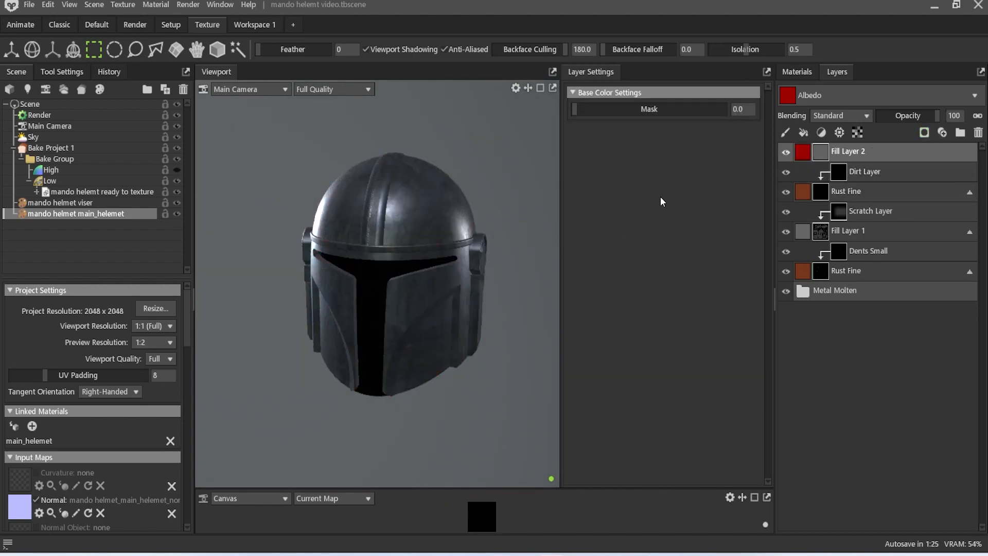
- Open the Library and search it for dents
click(224, 9)
click(251, 64)
click(489, 189)
text(dent)
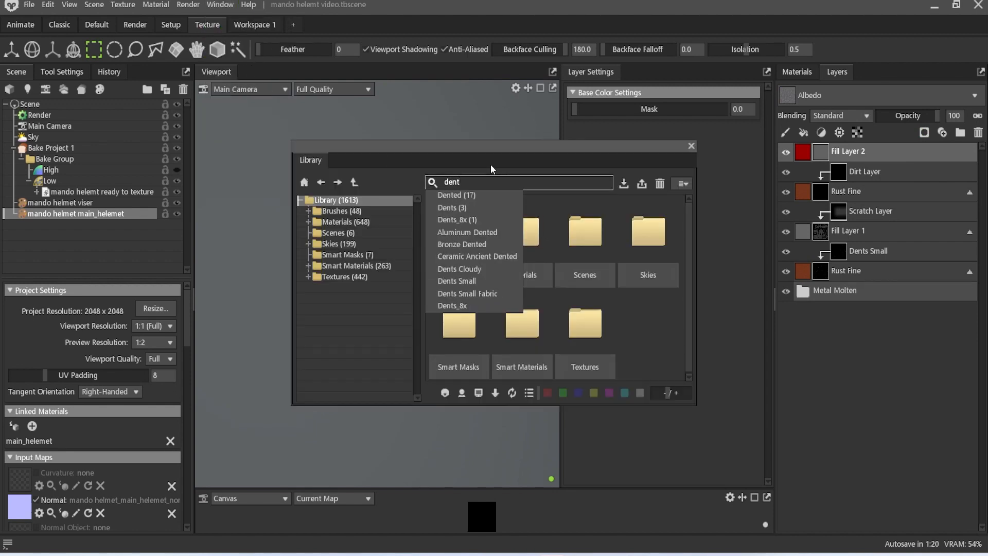
text(s)
key(Return)
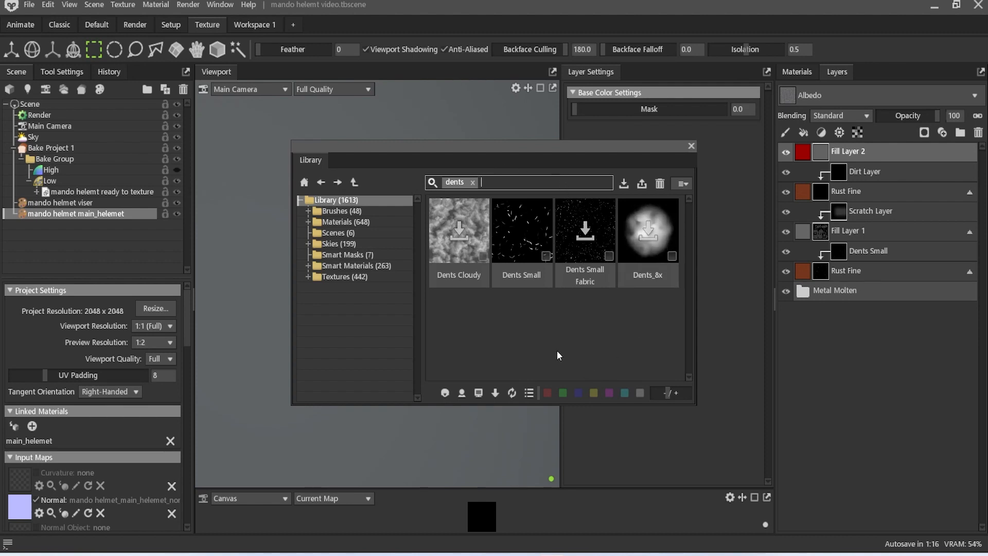
- Search the Library for Scratches textures and add Scratches Light Sparse to Fill Layer 2's mask
click(472, 182)
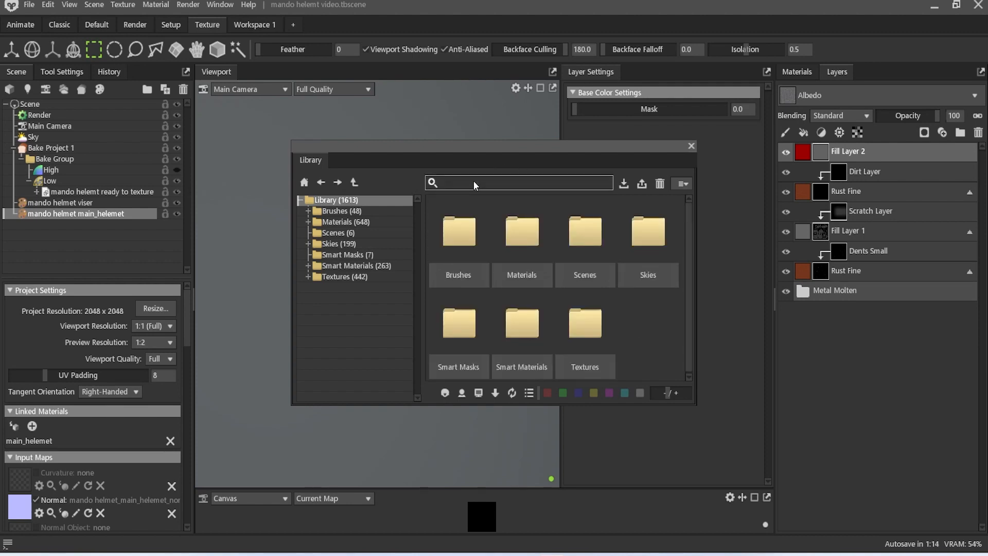
text(scrat)
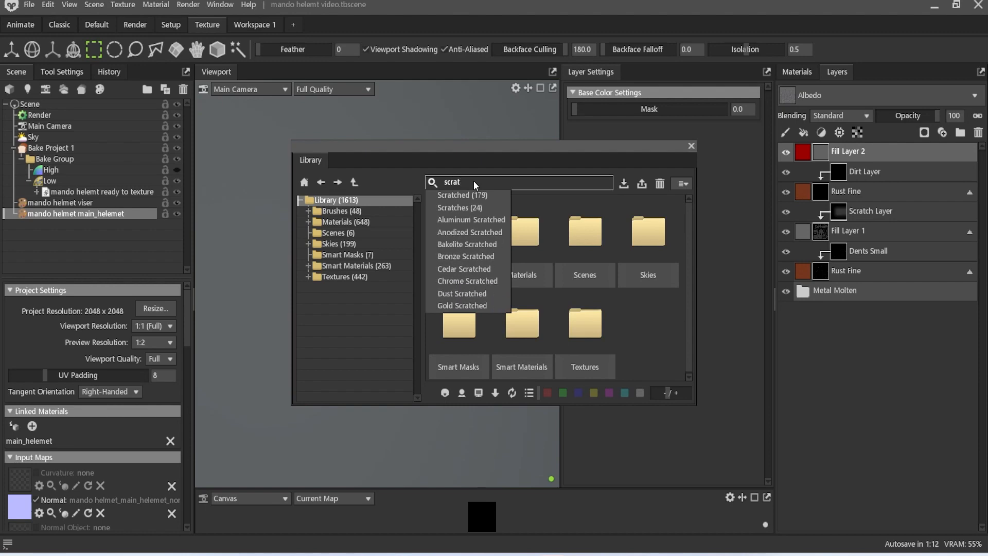
click(481, 206)
scroll(552, 252, down, 1)
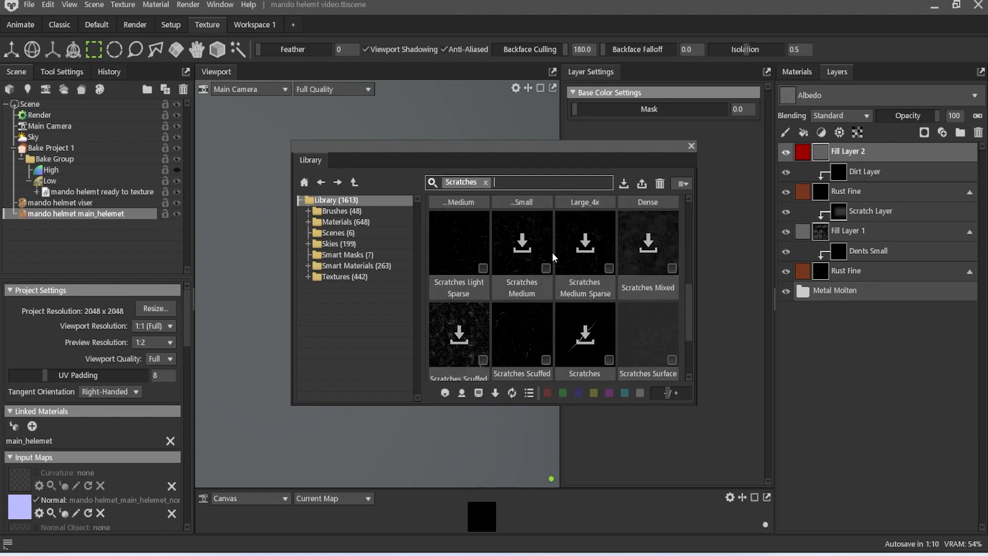
scroll(552, 252, down, 1)
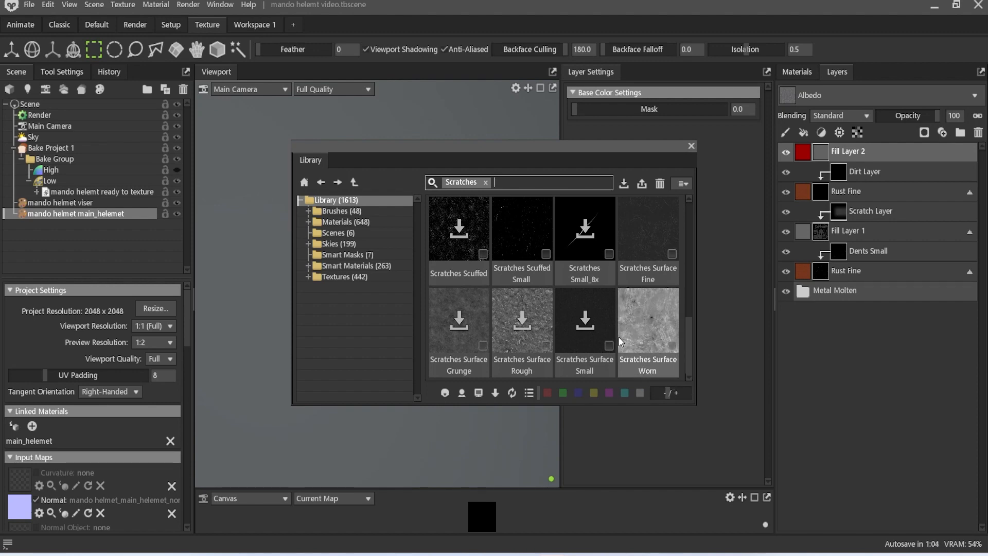
scroll(588, 327, up, 2)
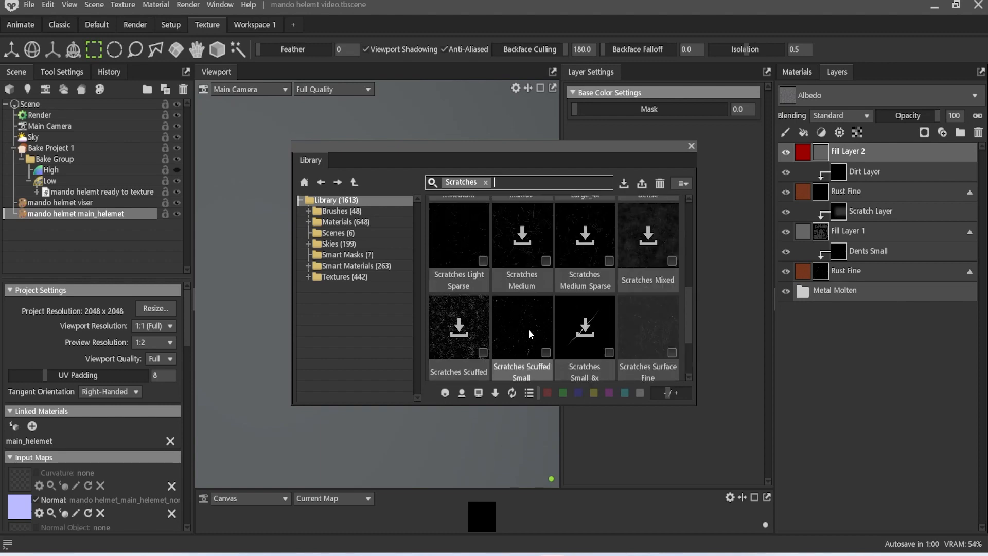
drag(529, 329, 824, 151)
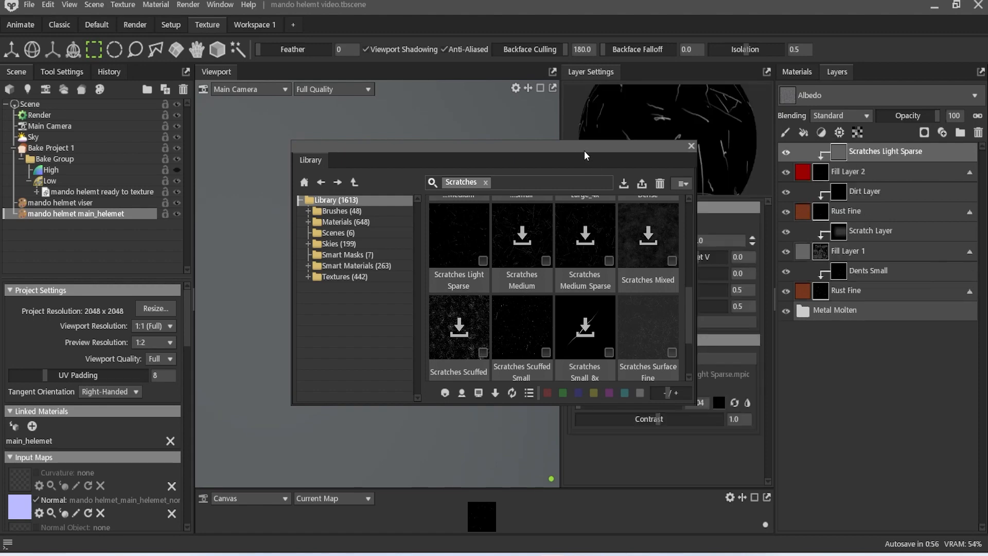
- Move the Library aside and examine the scratch detail on the helmet's surface up close
drag(632, 155, 890, 263)
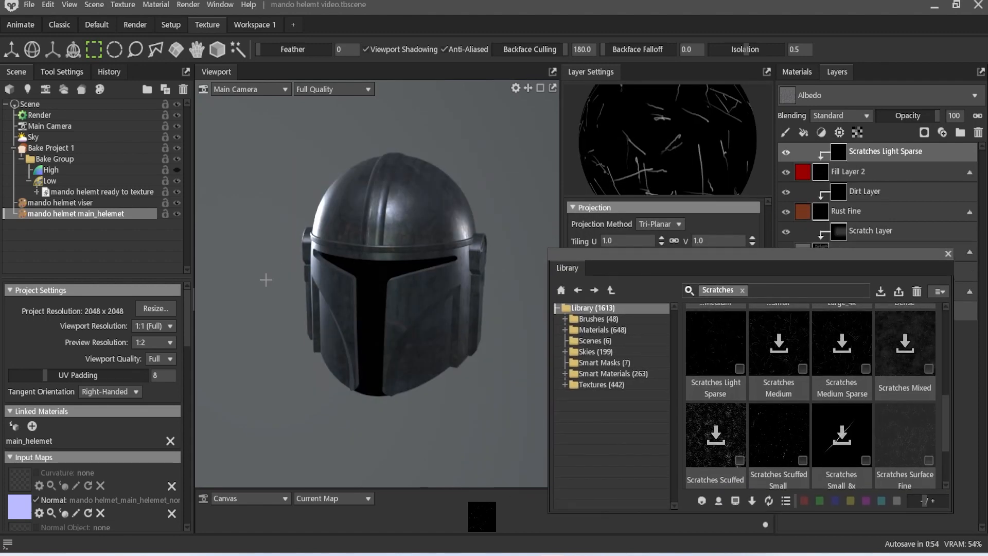
drag(465, 310, 404, 315)
scroll(396, 236, up, 5)
scroll(396, 234, up, 1)
scroll(396, 234, down, 3)
scroll(395, 235, up, 2)
scroll(395, 237, down, 2)
alt+drag(396, 237, 453, 239)
- Switch to the visor's texture project, search the Library for rust and add Rust Fine above the Plastic Glossy layer
click(90, 203)
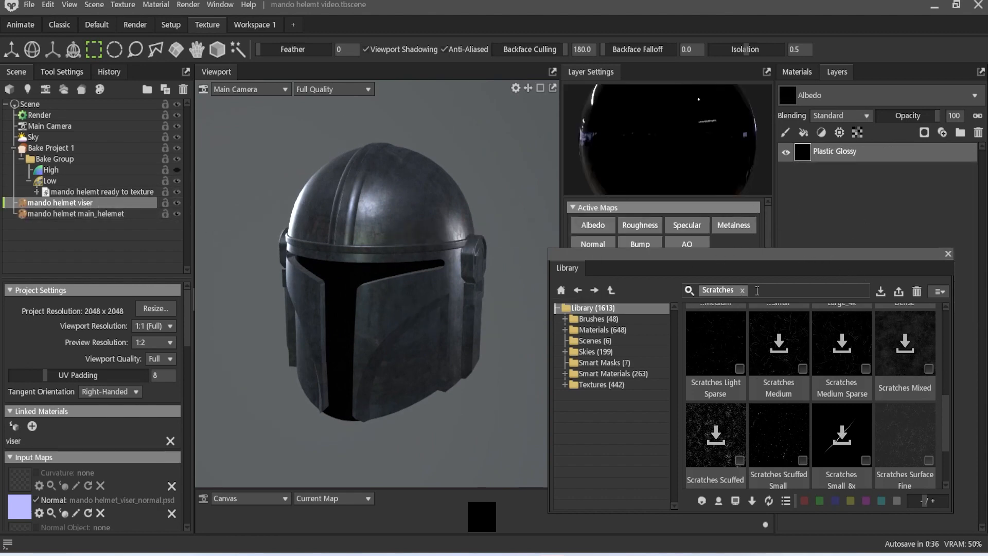
click(742, 291)
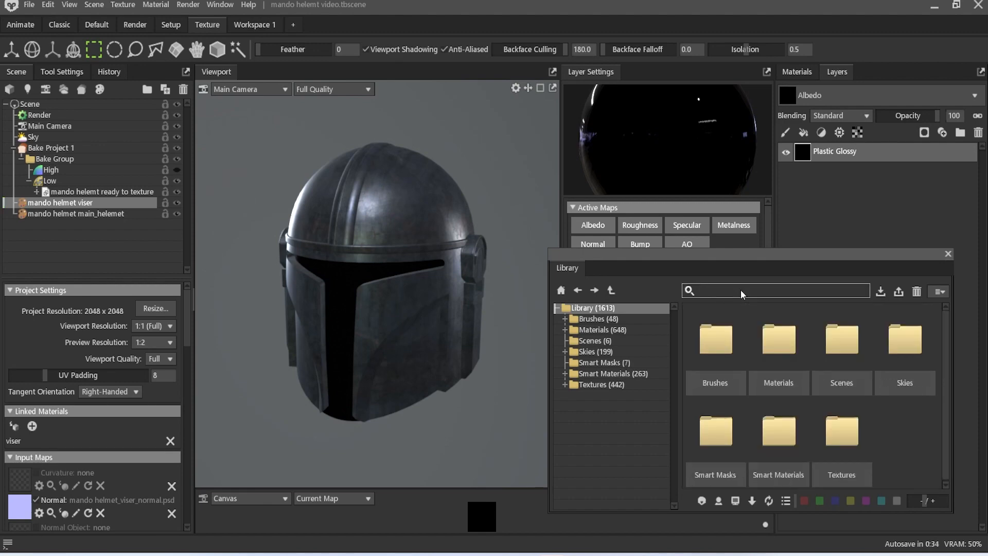
text(rust)
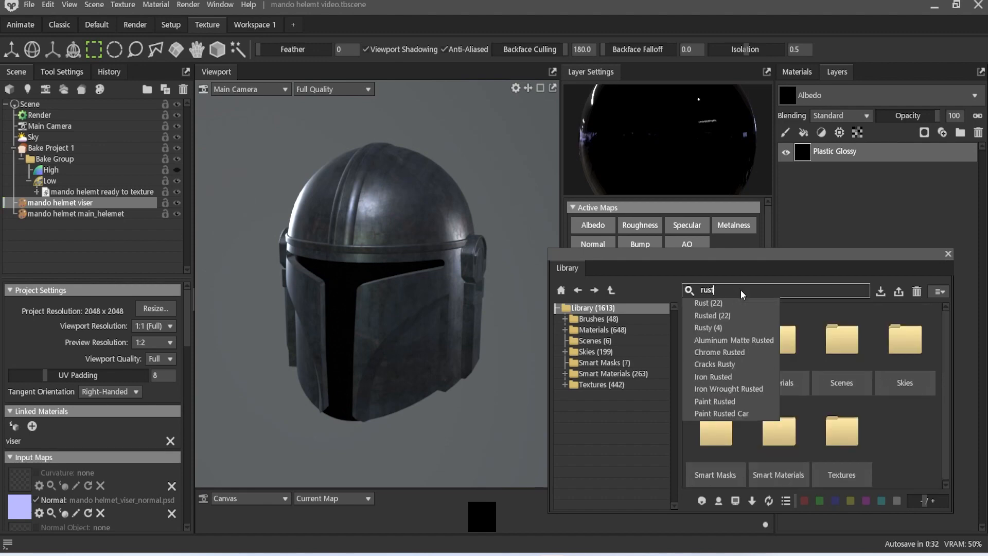
key(Return)
scroll(769, 402, down, 10)
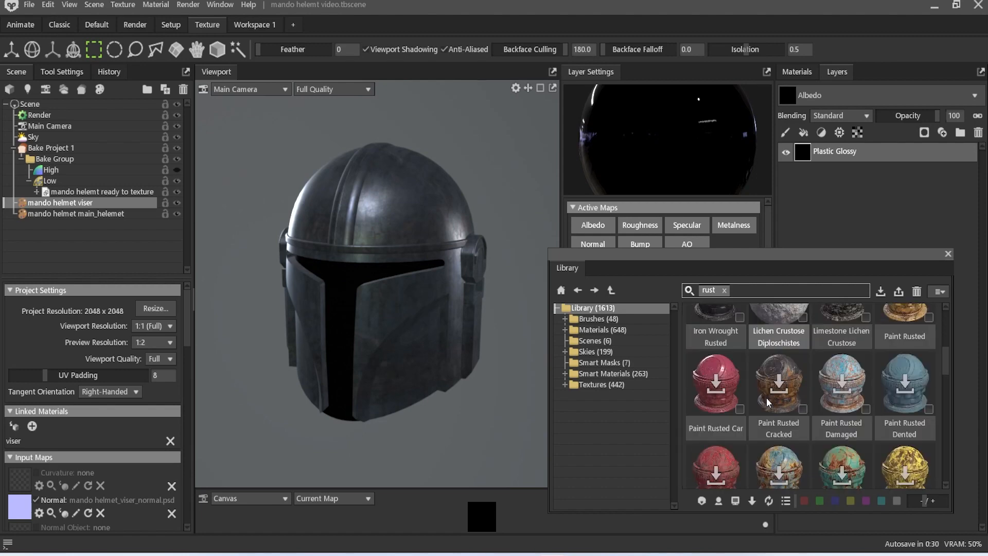
scroll(767, 402, down, 1)
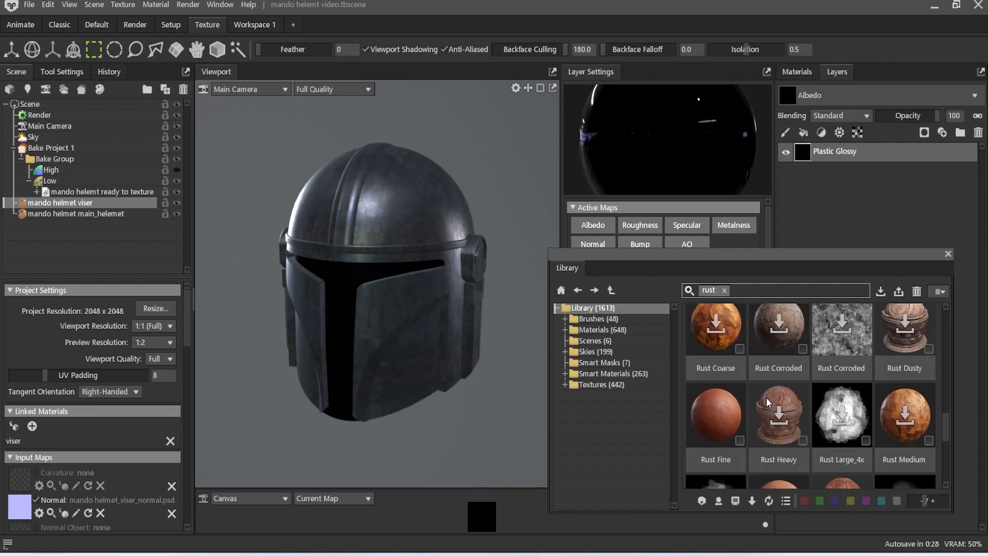
drag(715, 414, 826, 148)
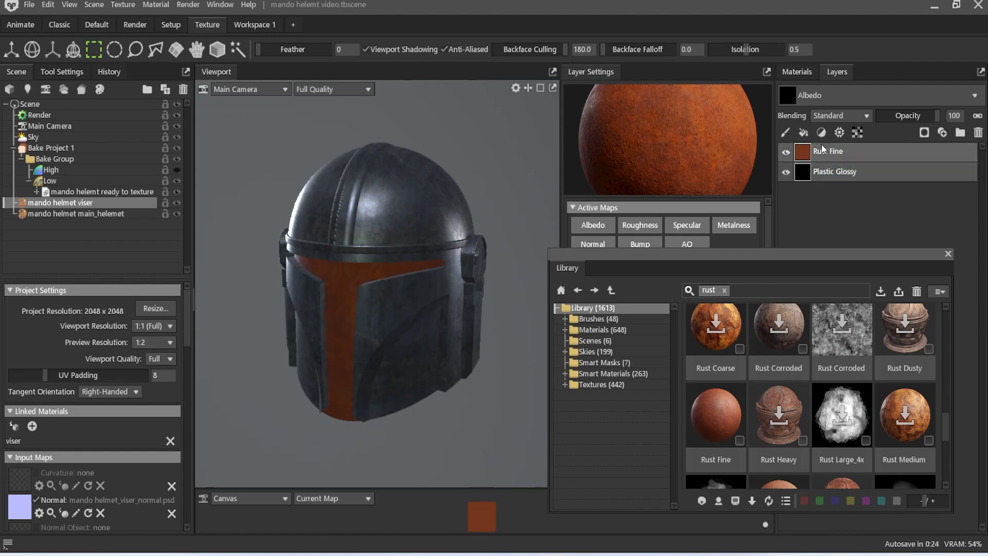
- Give the visor's Rust Fine layer a black color mask and add a Dirt processor layer to that mask
click(942, 132)
click(896, 175)
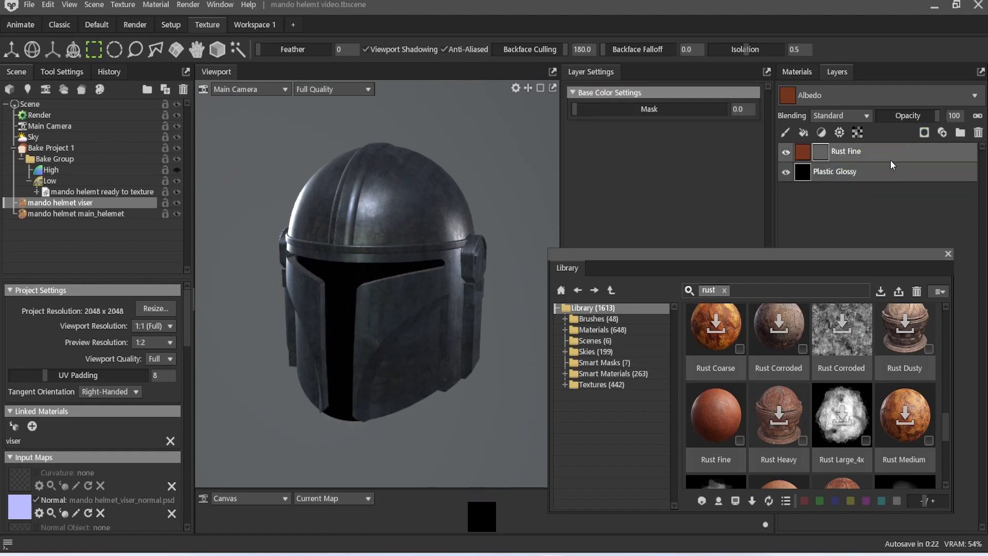
click(838, 133)
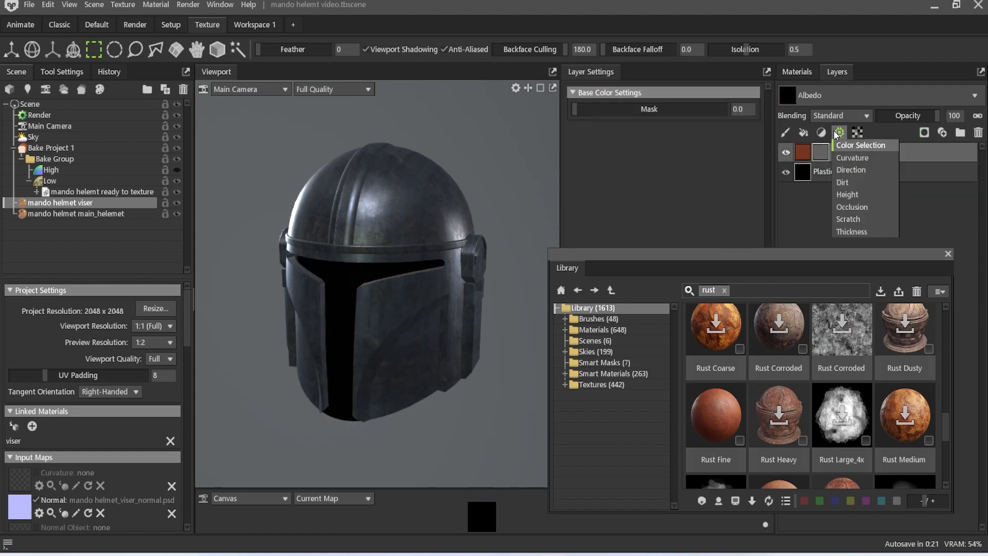
click(883, 182)
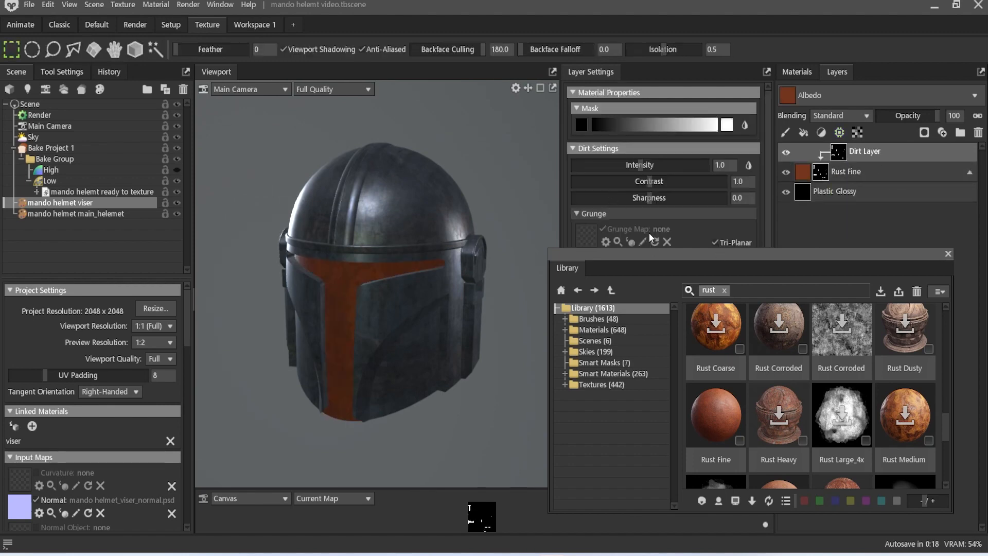
- Set the visor Dirt Layer's intensity to 0.074 and its contrast to 1.351
drag(640, 169, 595, 171)
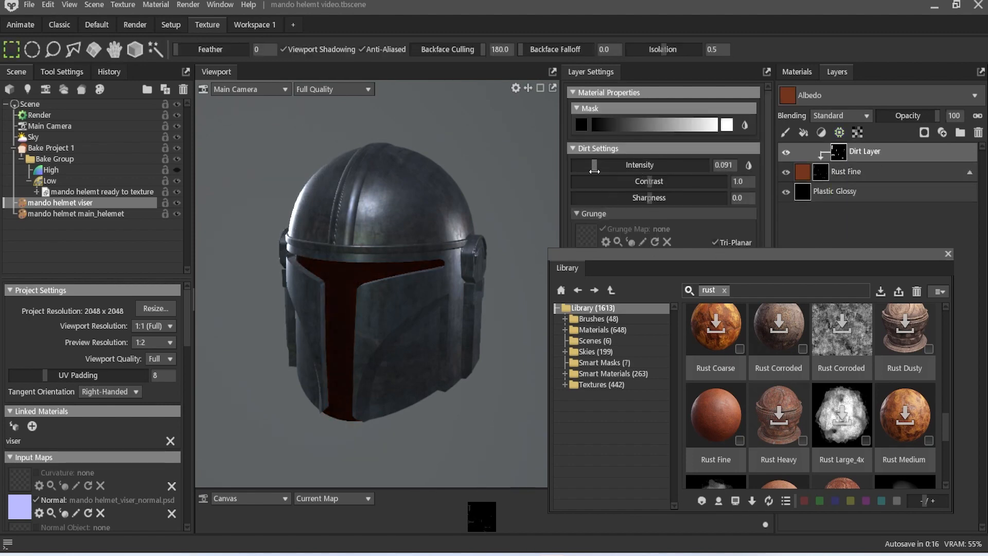
scroll(421, 233, up, 8)
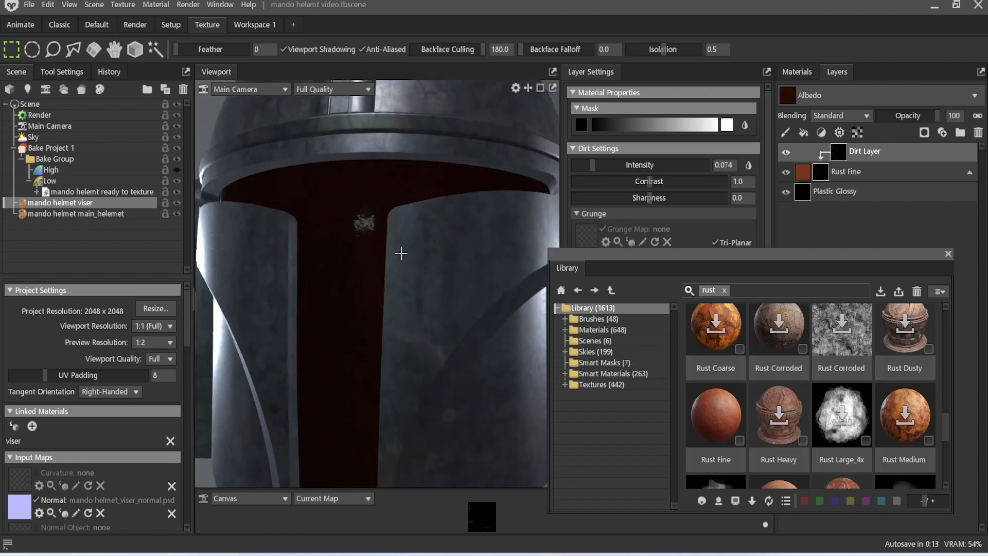
alt+drag(402, 253, 368, 323)
scroll(368, 322, down, 10)
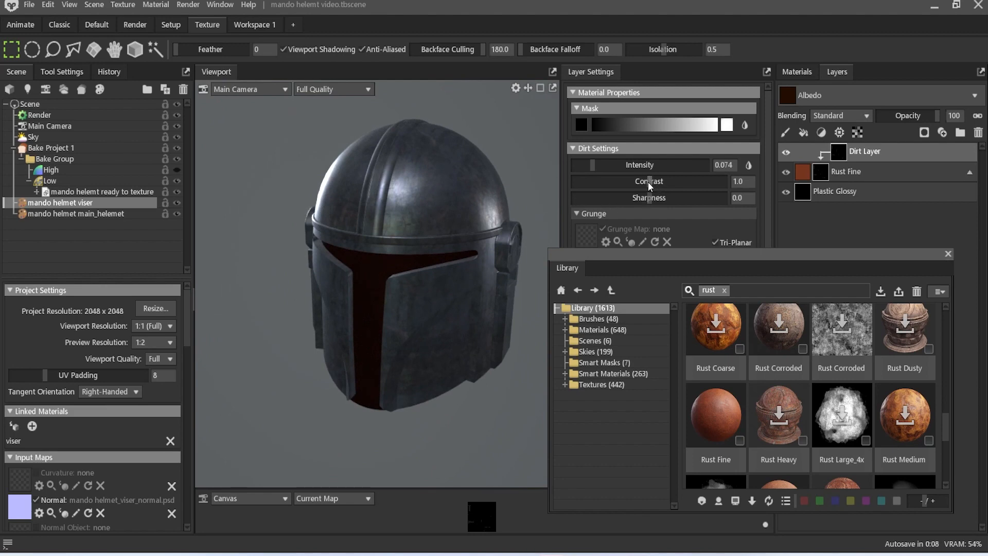
drag(591, 187, 670, 190)
alt+drag(494, 196, 372, 263)
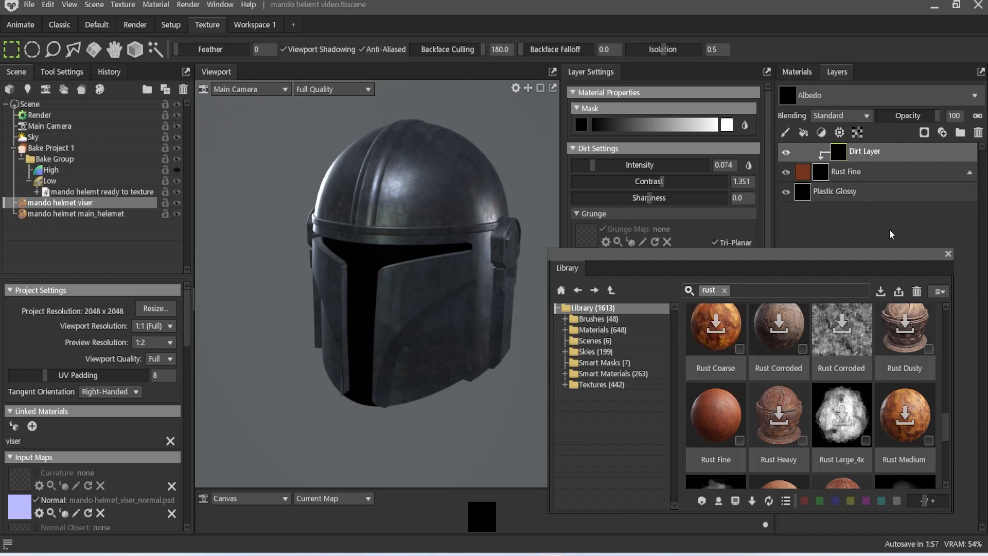
- Add a fill layer at the top of the visor's layer stack and set its albedo color to dark red 950202
click(801, 134)
drag(865, 156, 798, 144)
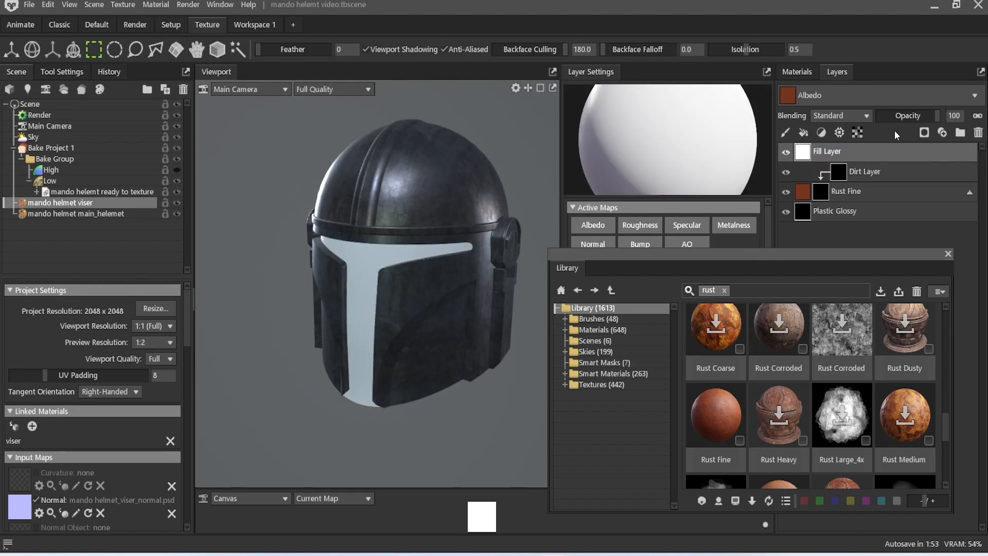
drag(722, 257, 710, 500)
scroll(662, 398, down, 3)
click(720, 423)
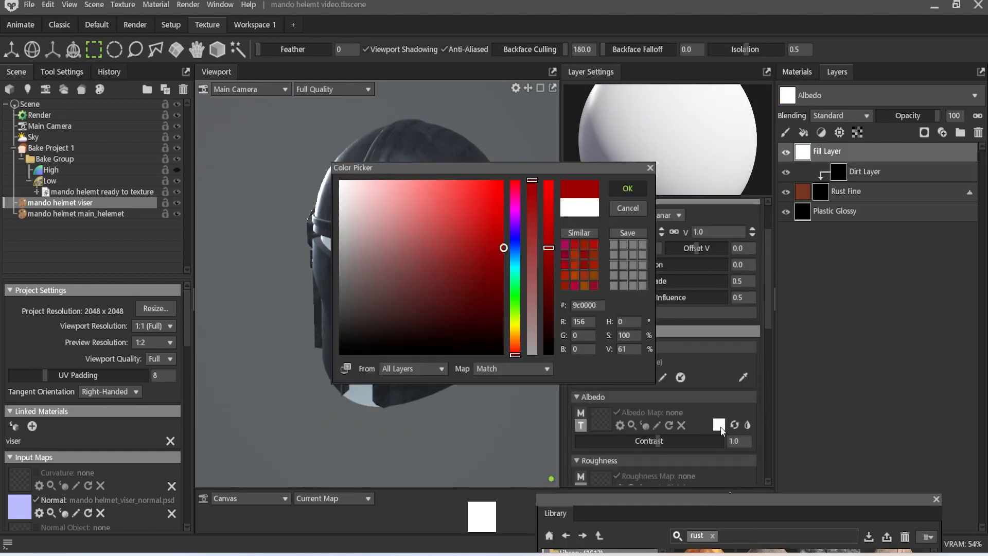
drag(497, 227, 502, 253)
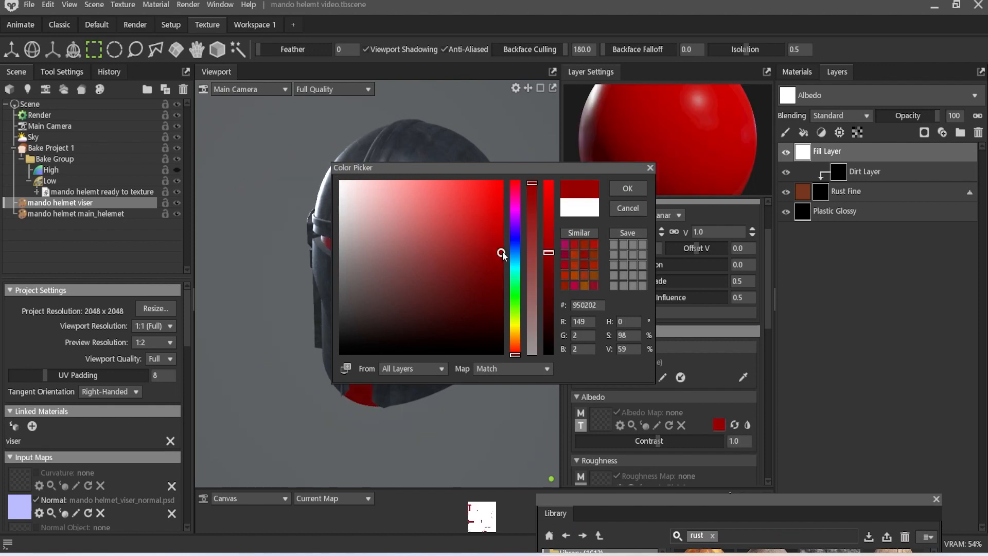
click(629, 189)
- Give the red fill layer a black color mask and add the Library's Scratches Scuffed Small texture to that mask
click(925, 133)
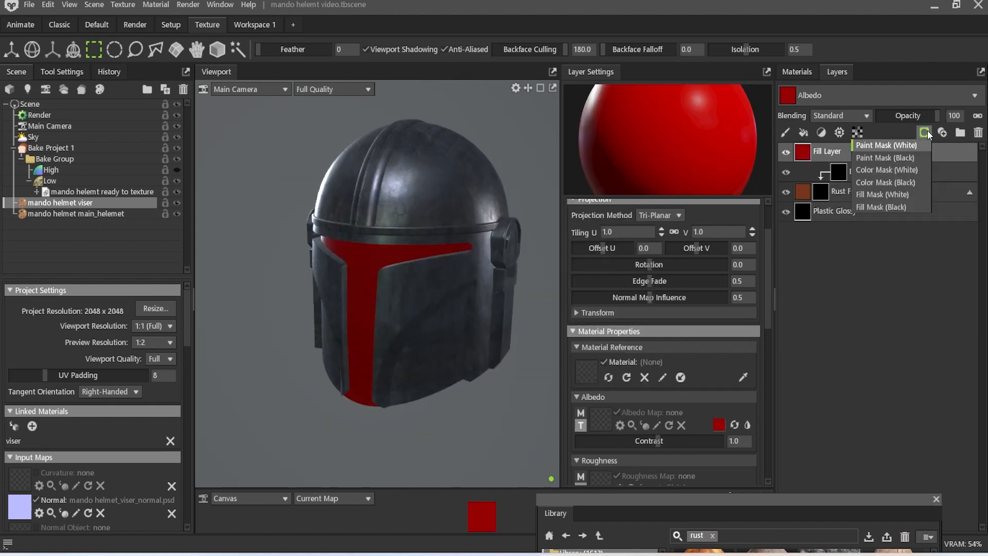
click(870, 180)
drag(754, 498, 734, 228)
click(689, 267)
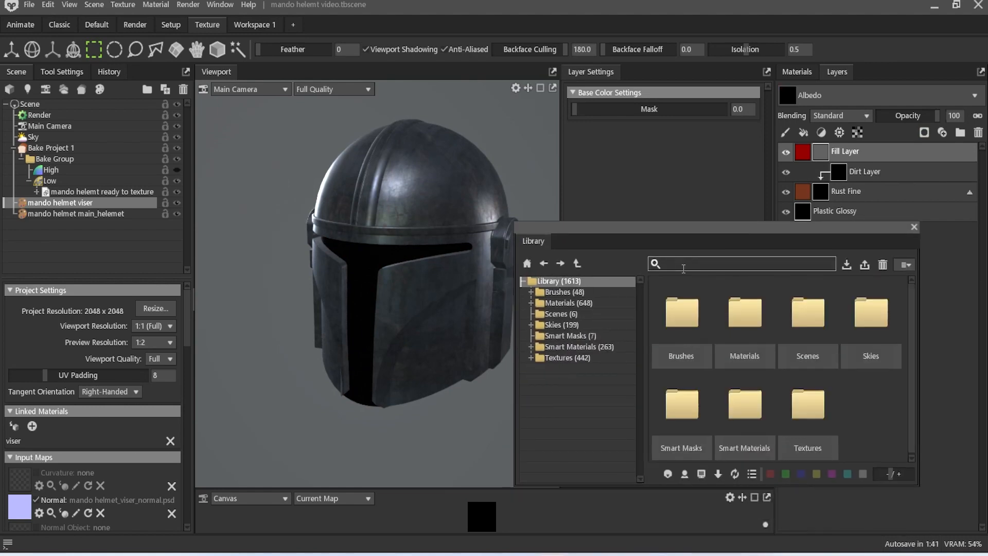
text(scrat)
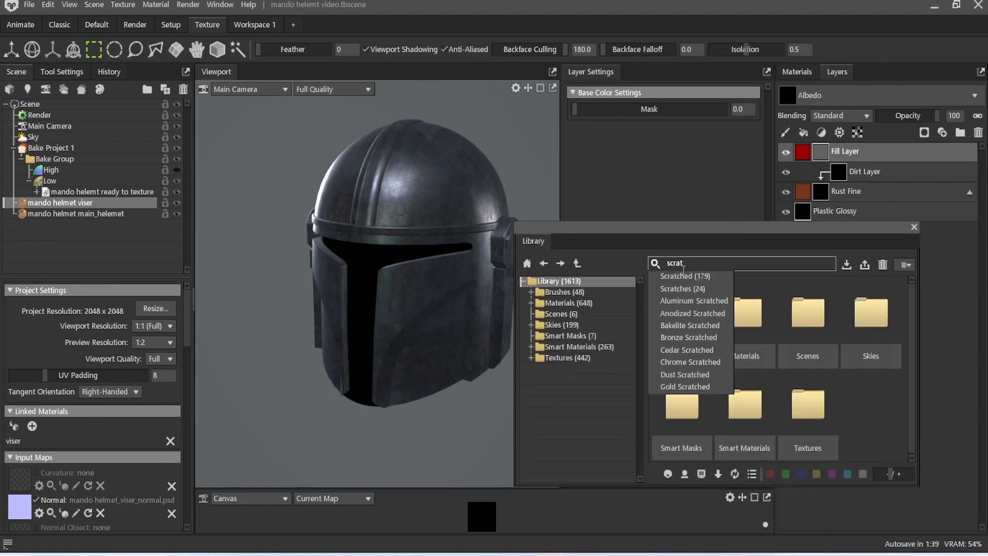
click(683, 288)
scroll(767, 350, down, 3)
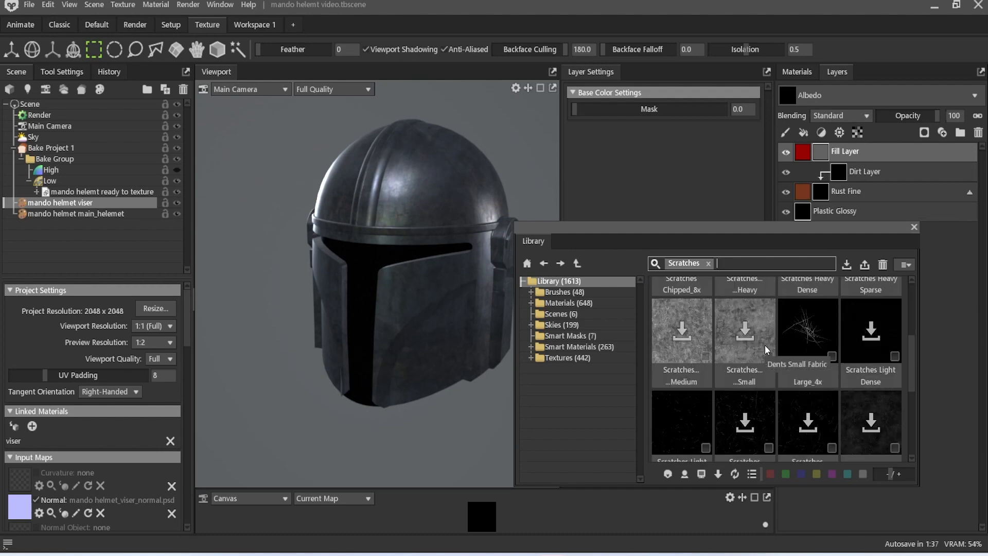
scroll(768, 350, down, 2)
scroll(767, 350, down, 2)
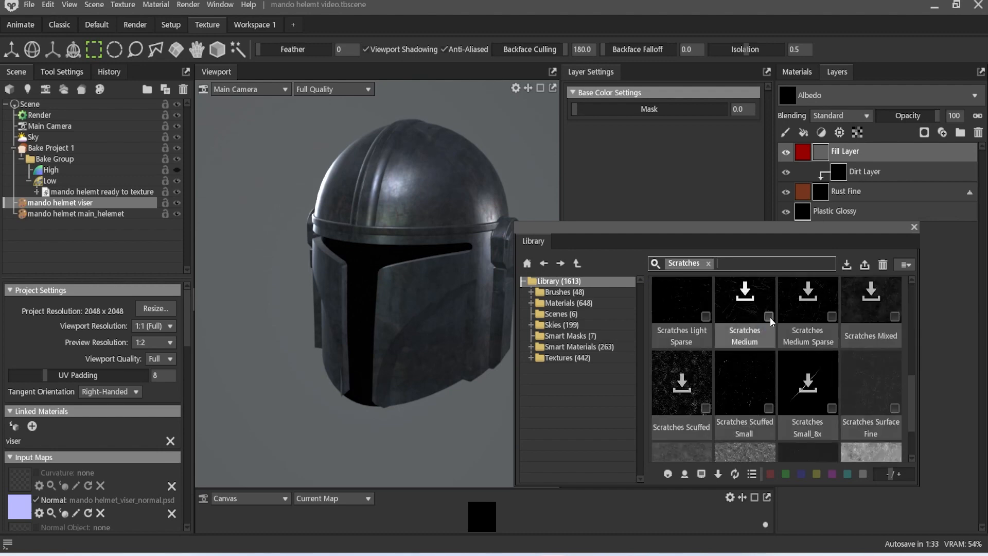
drag(744, 403, 826, 156)
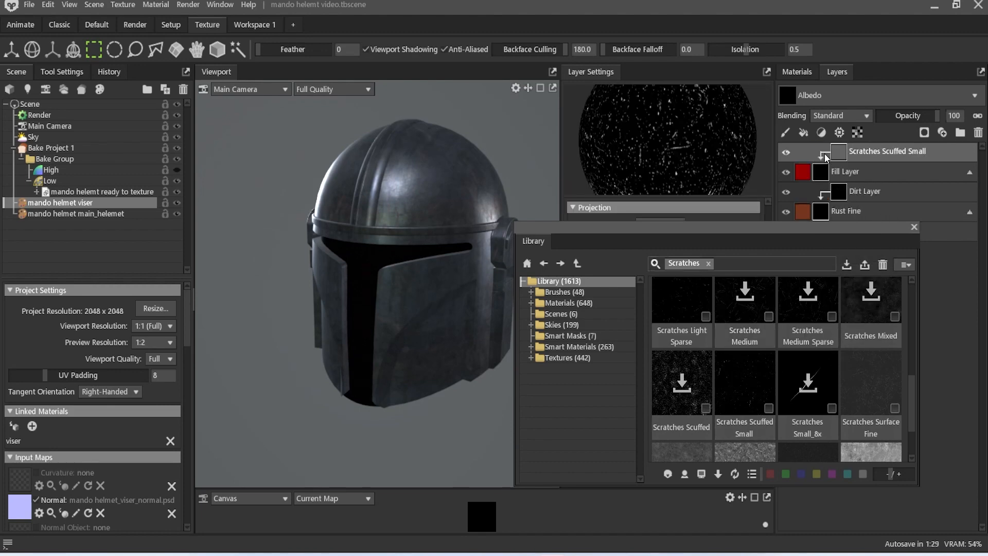
- Close the Library and set the Scratches Scuffed Small layer's mask value to 0.045 and its contrast to 0.03
scroll(379, 286, up, 10)
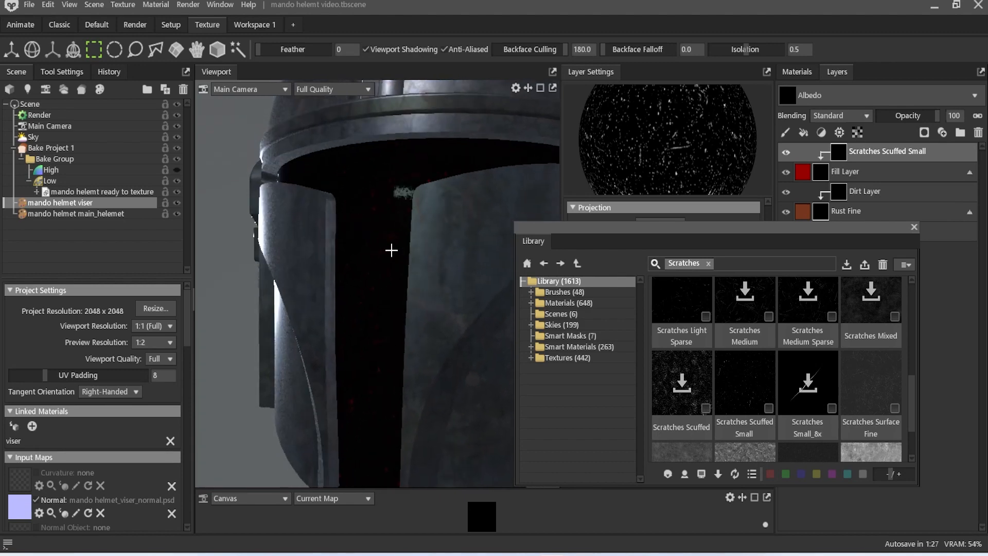
scroll(422, 254, down, 8)
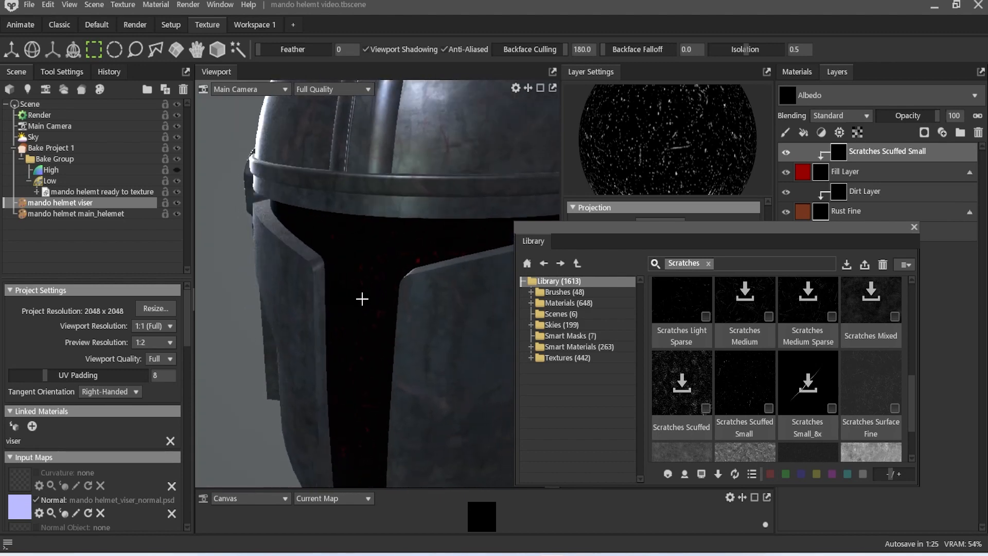
scroll(356, 306, down, 6)
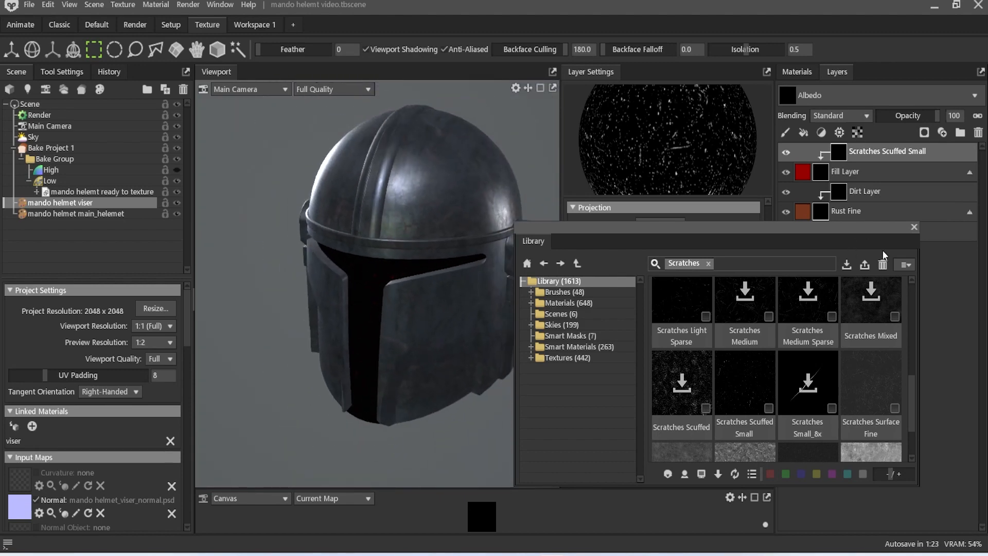
click(915, 227)
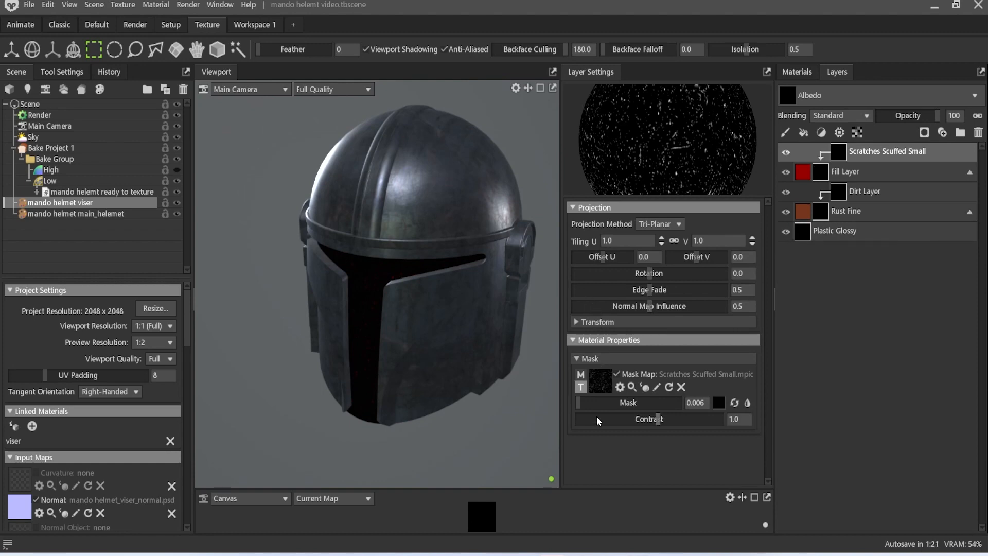
drag(659, 420, 582, 410)
drag(636, 425, 613, 419)
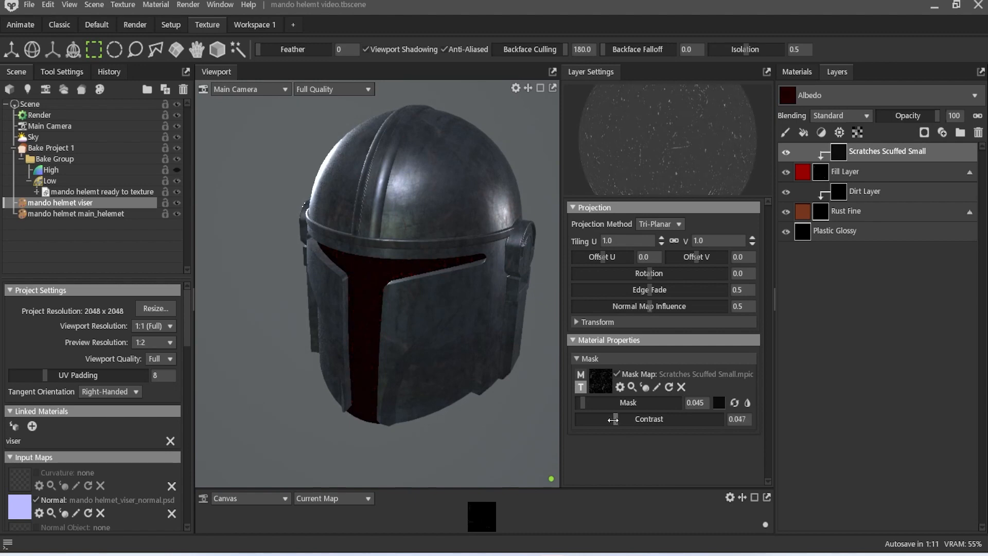
drag(403, 352, 463, 203)
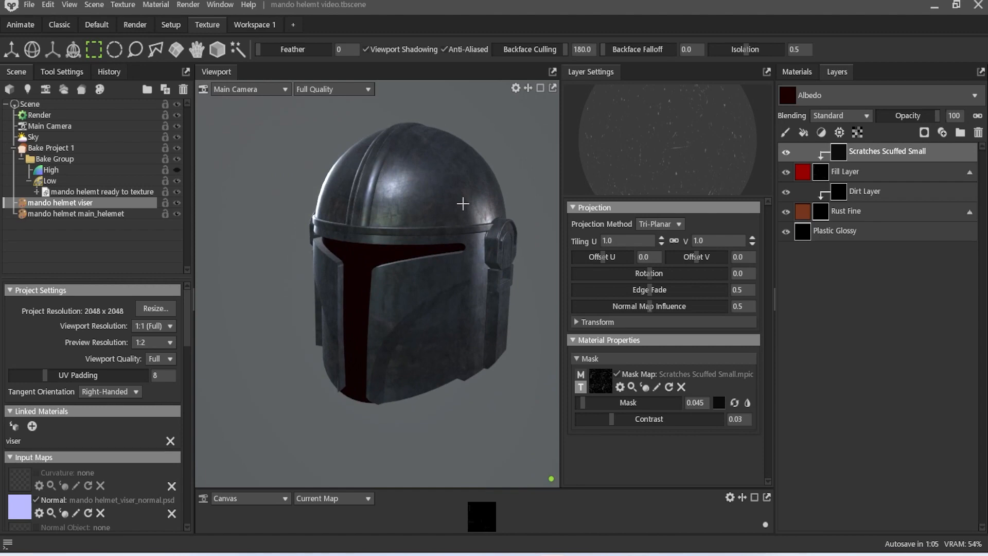
- Save the scene and enable ray tracing in the scene's render settings
click(29, 4)
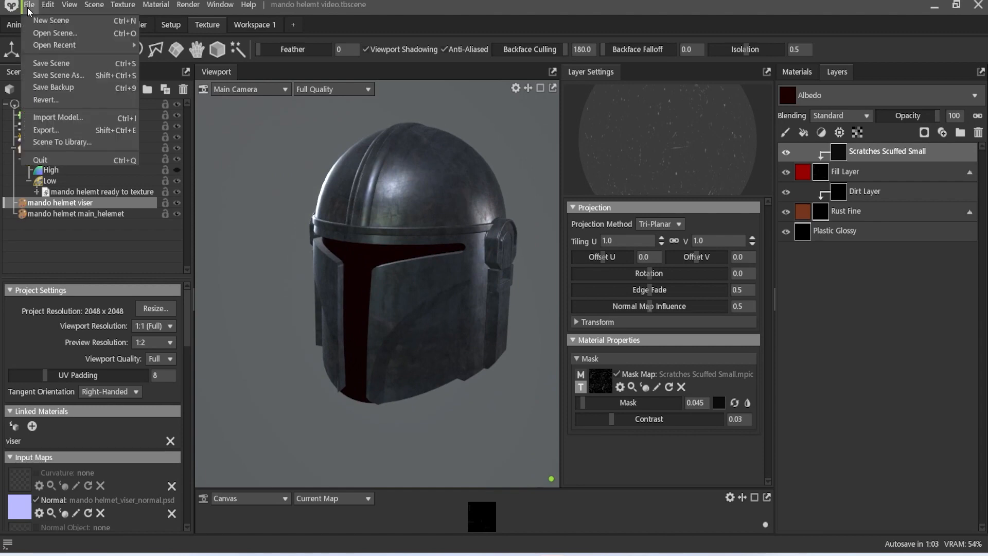
click(53, 71)
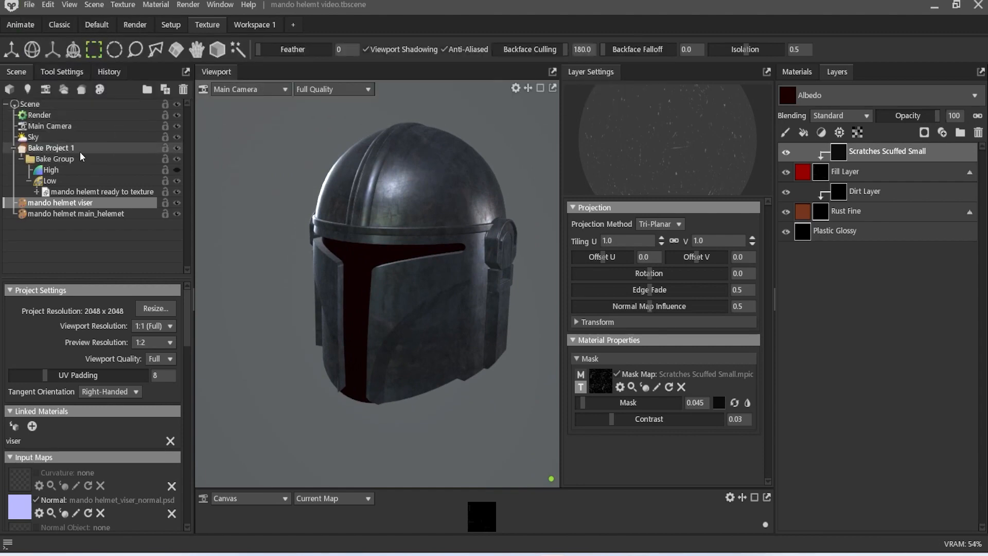
click(48, 116)
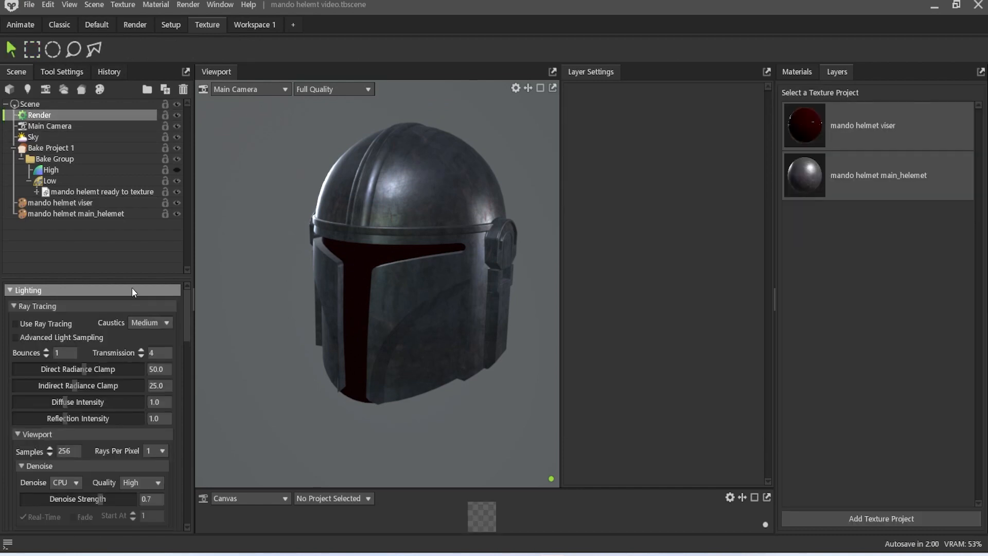
click(16, 324)
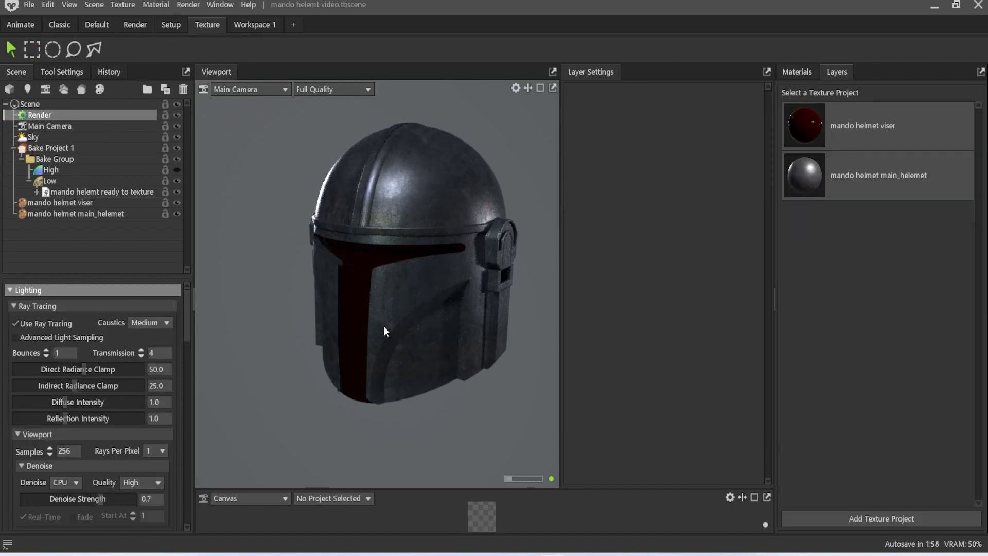
mouse_move(446, 318)
mouse_down()
mouse_move(407, 349)
mouse_move(556, 341)
mouse_move(325, 367)
mouse_up()
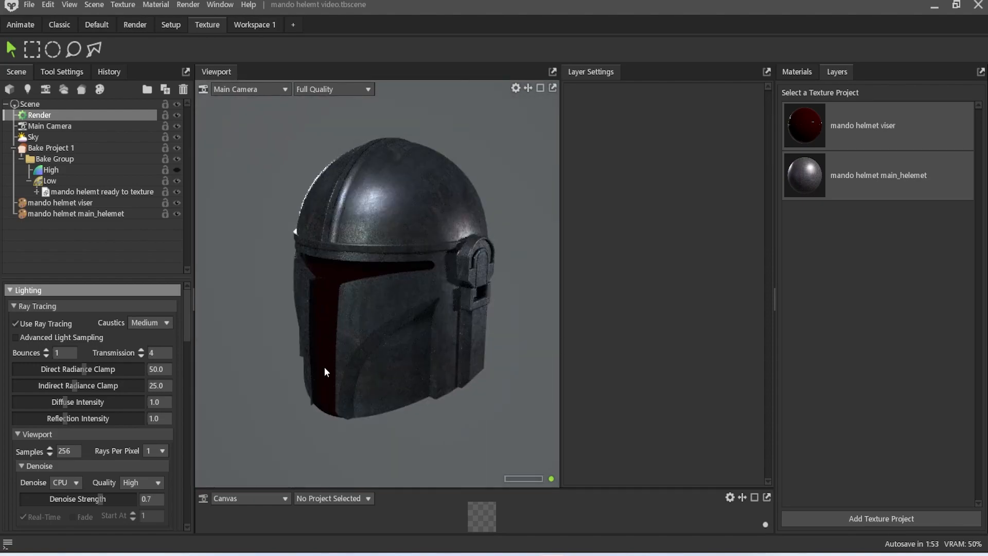
- Find the Studio Three Point sky in the Library, apply it as the scene's sky light and close the Library
click(72, 138)
scroll(103, 428, down, 2)
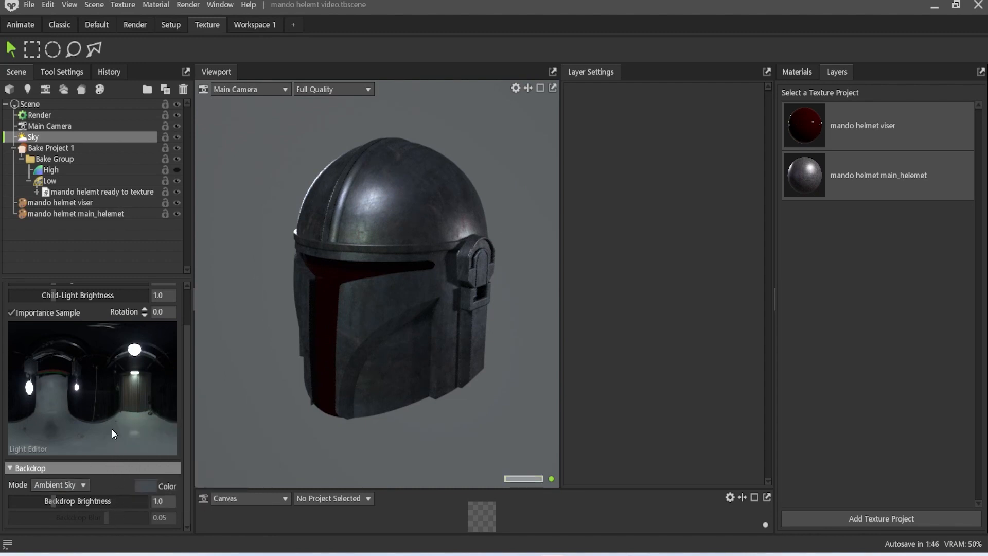
scroll(112, 428, up, 2)
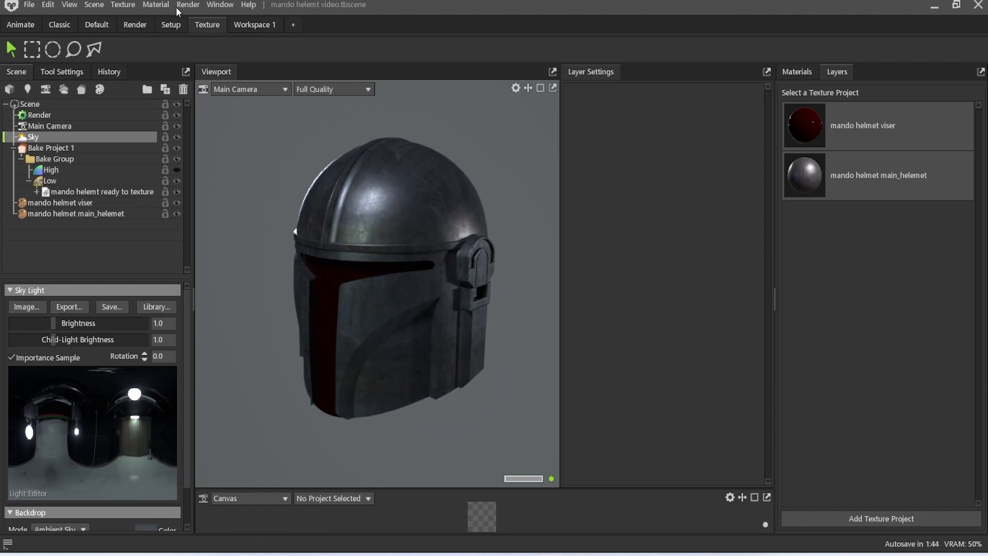
click(220, 5)
click(258, 62)
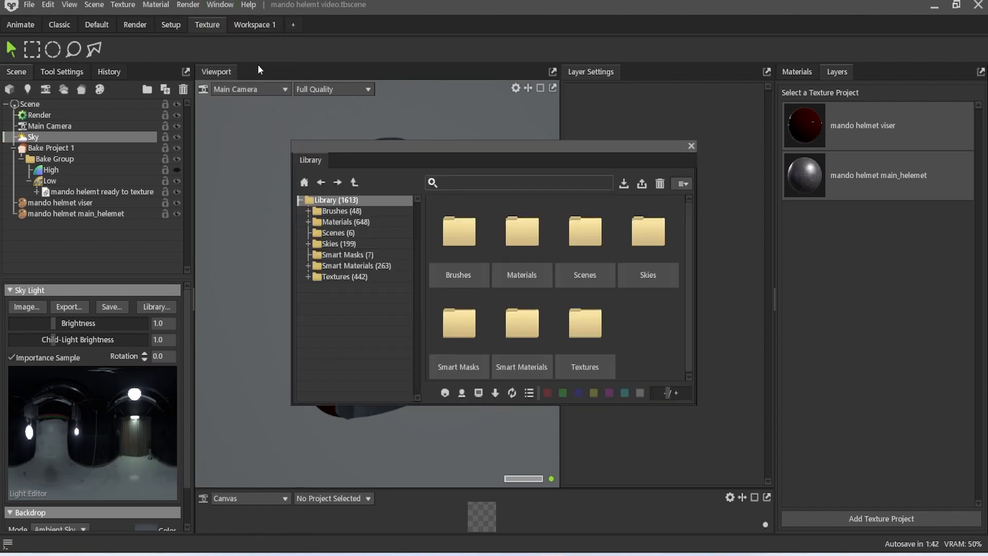
click(474, 187)
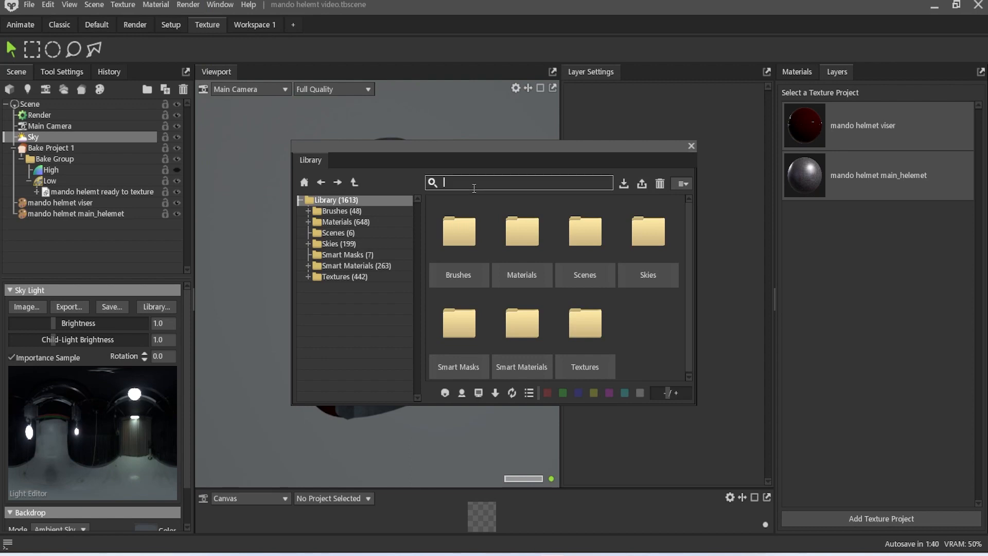
text(3)
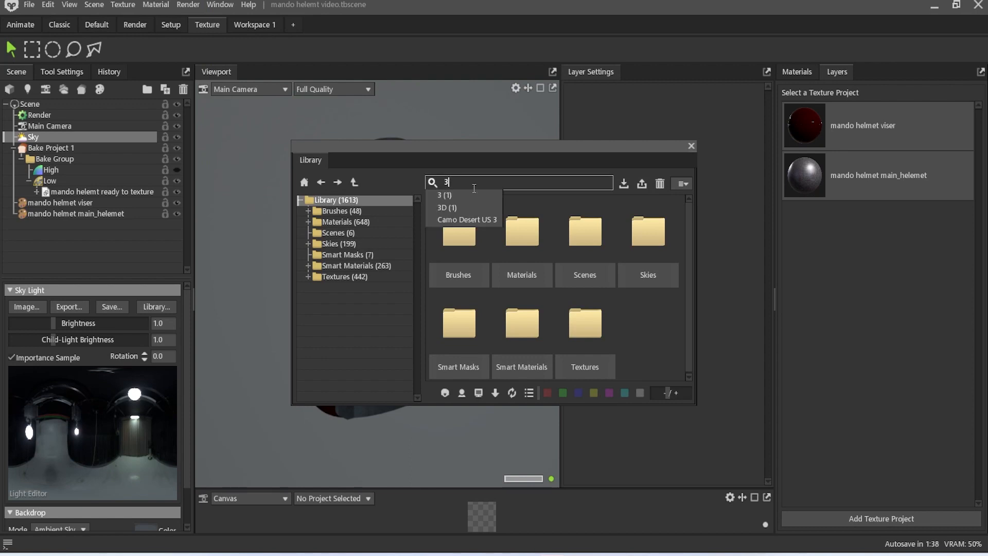
key(BackSpace)
text(thr)
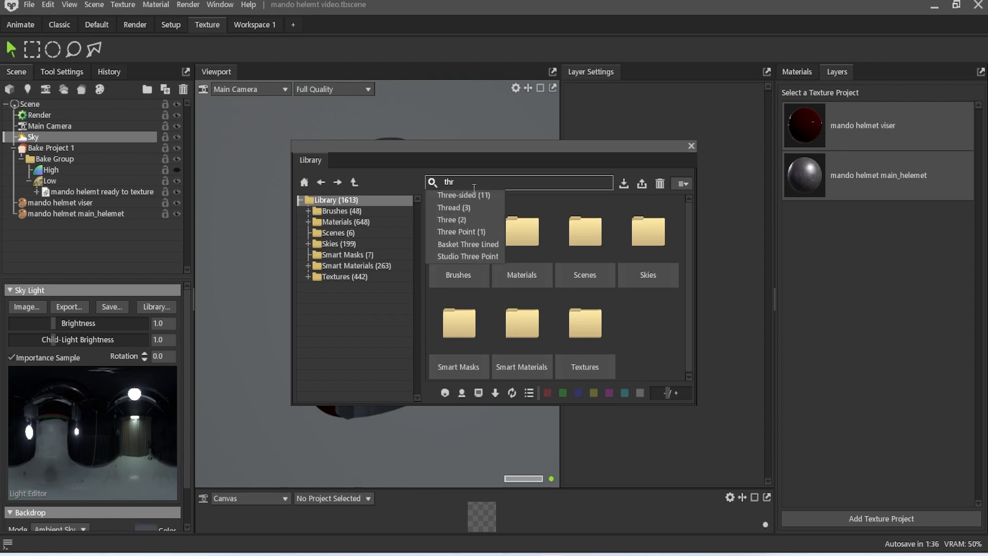
click(477, 232)
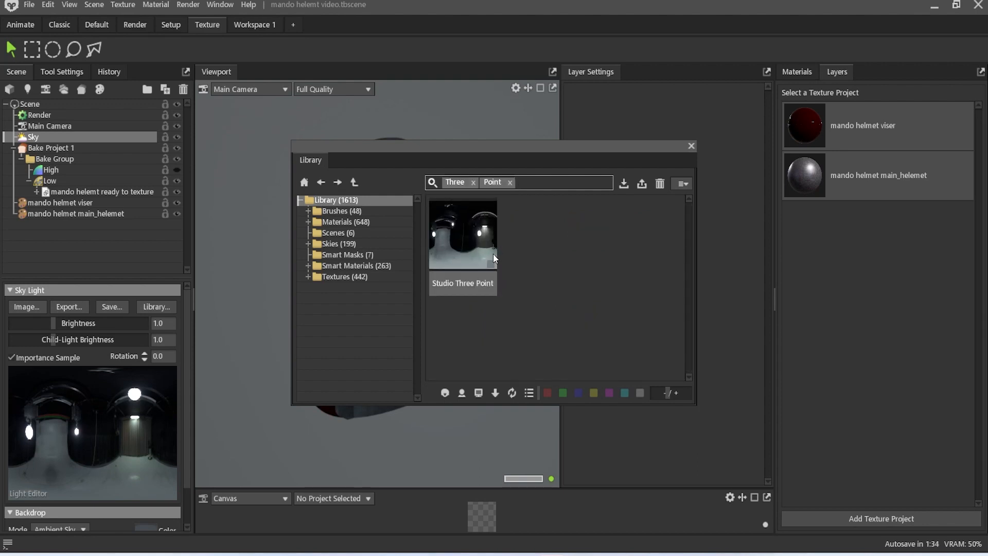
drag(475, 252, 444, 237)
double_click(444, 236)
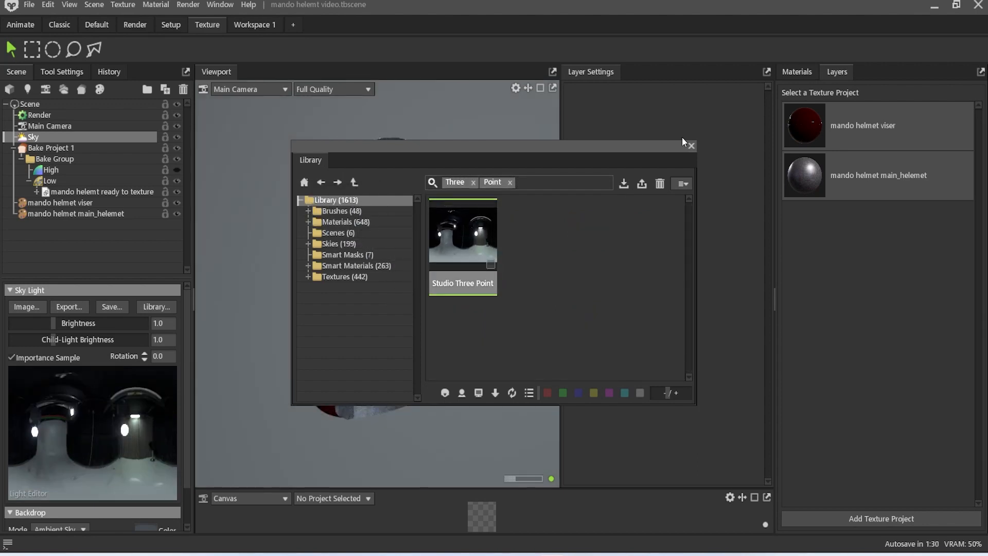
click(691, 145)
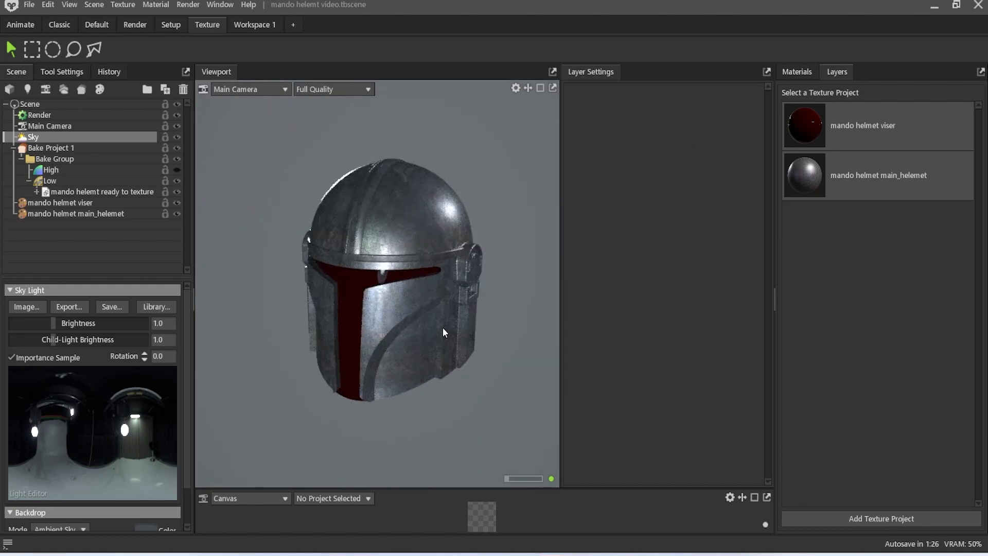
- Darken the sky's backdrop by setting the backdrop brightness to 0.2
scroll(128, 414, down, 1)
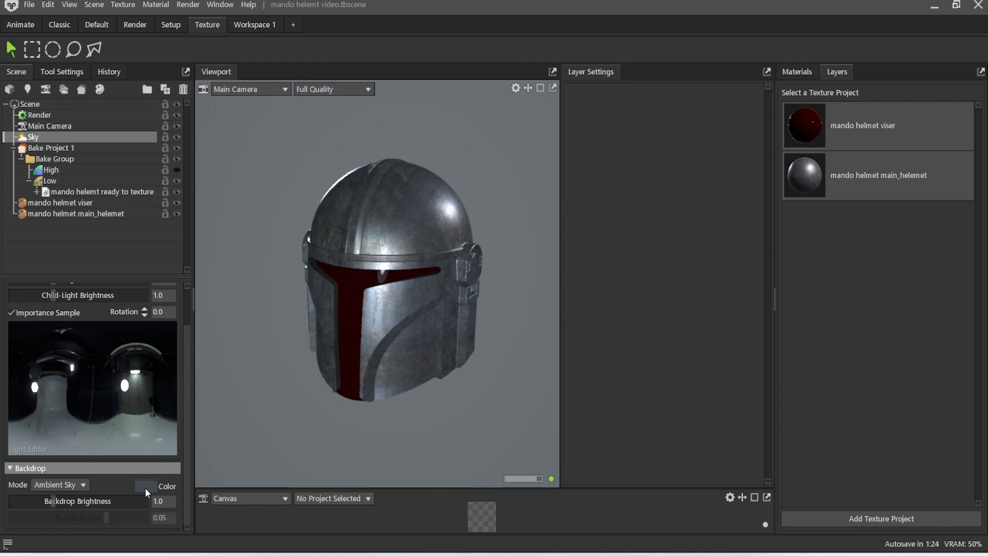
drag(60, 502, 4, 520)
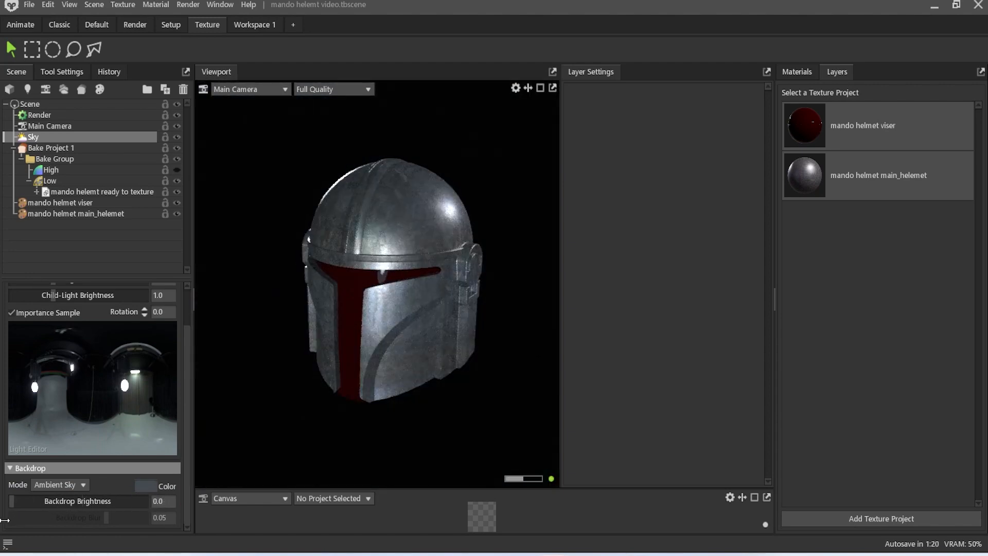
drag(4, 520, 40, 522)
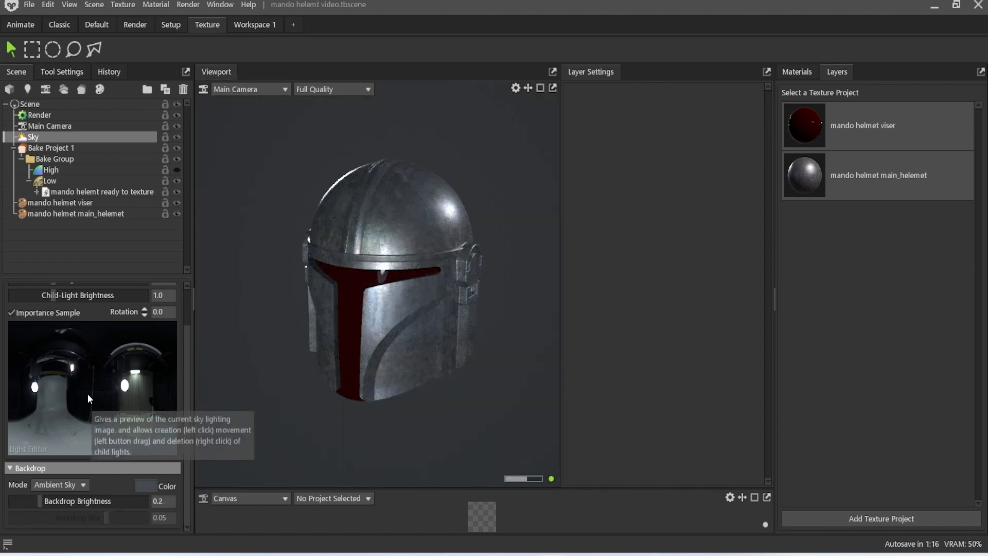
- Set the sky light's brightness to 1.211 and its child-light brightness to 83.78
scroll(87, 393, up, 2)
mouse_move(54, 323)
mouse_down()
mouse_move(123, 322)
mouse_move(56, 330)
mouse_up()
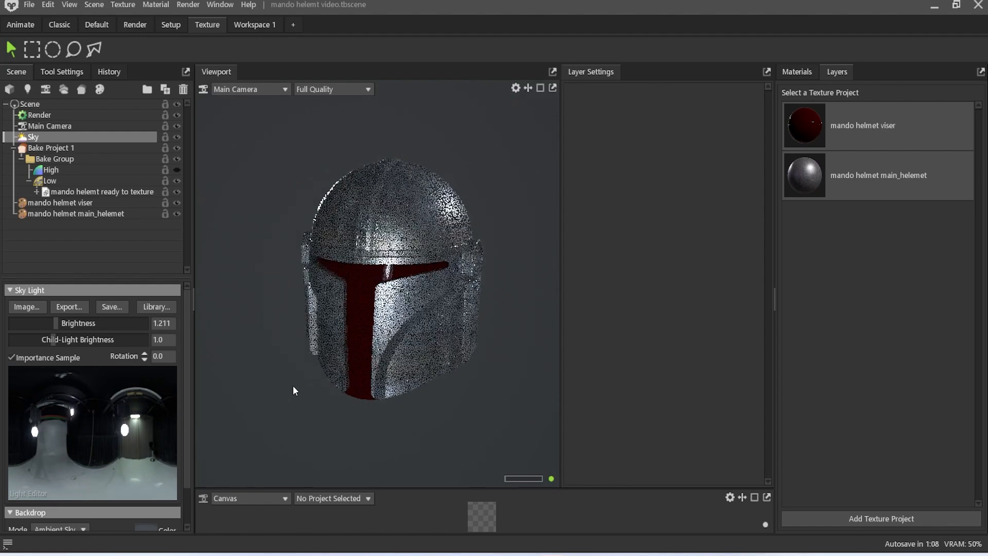
drag(60, 339, 17, 350)
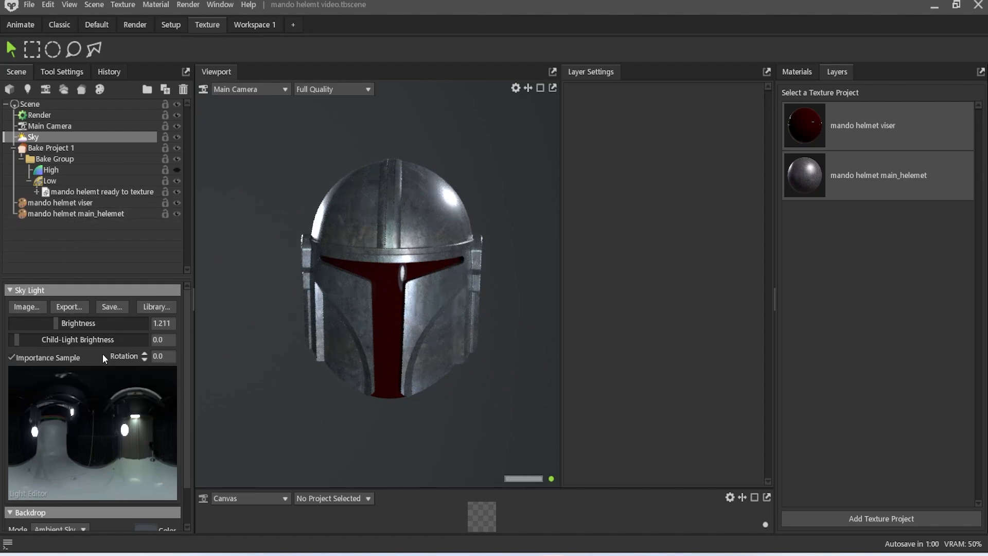
drag(16, 340, 139, 339)
drag(383, 354, 357, 344)
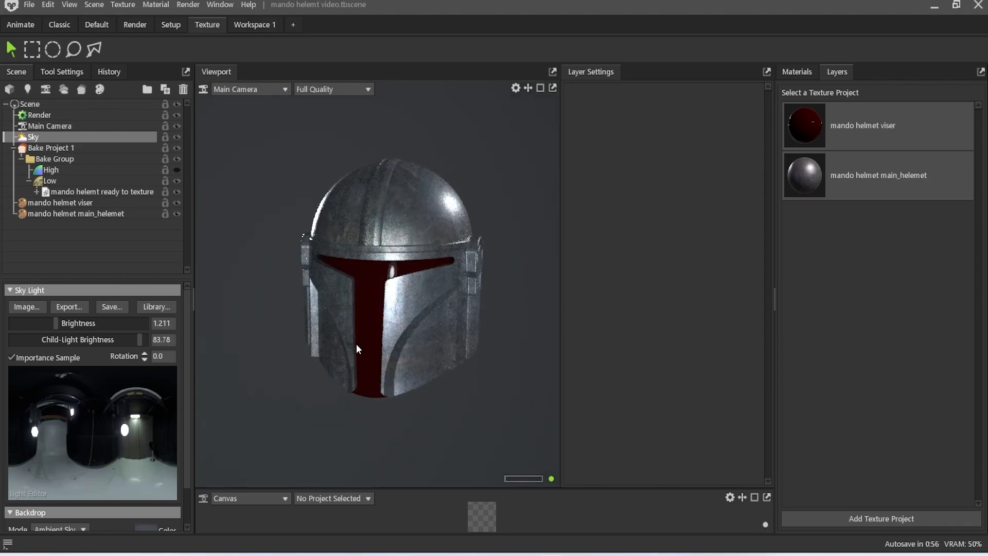
- Lower the sky light's child-light brightness to 5.343
scroll(357, 345, up, 3)
drag(138, 340, 76, 340)
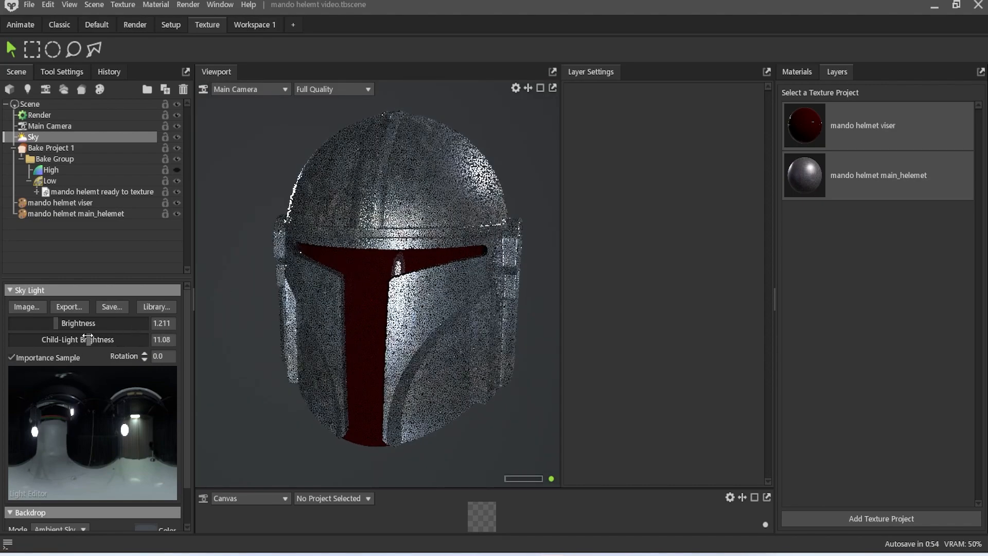
drag(387, 318, 416, 362)
scroll(425, 368, down, 1)
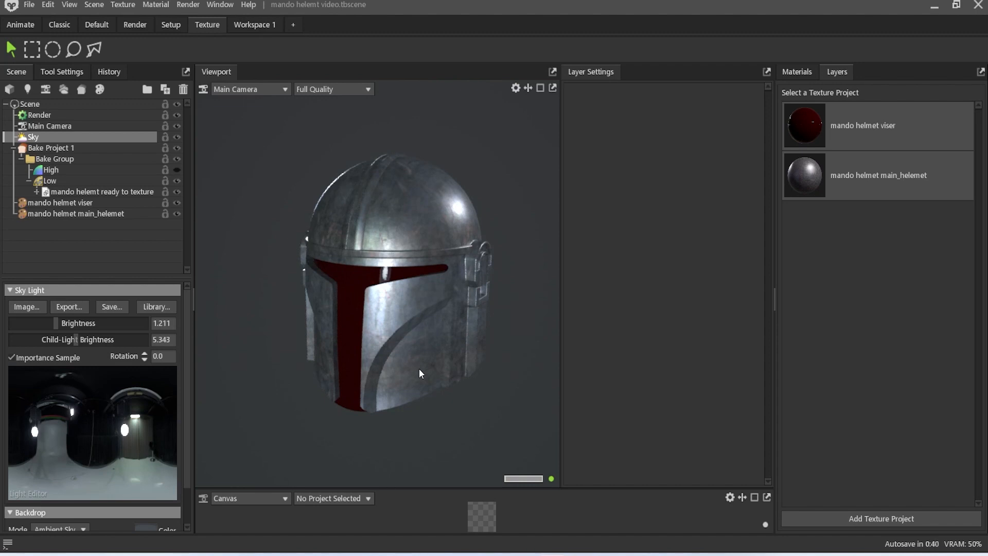
- Try the Blurred Sky backdrop mode for the sky and return it to Ambient Sky
scroll(132, 484, down, 2)
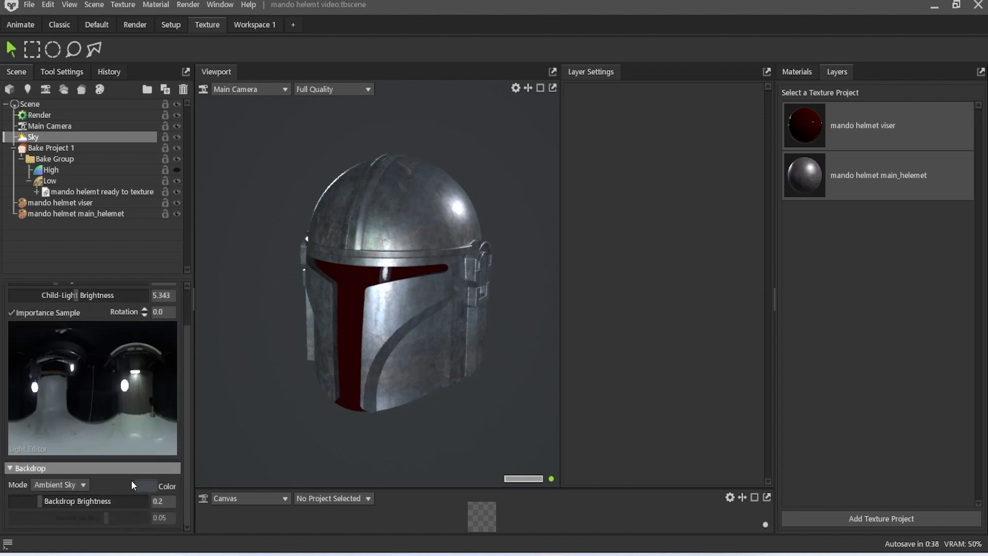
click(68, 487)
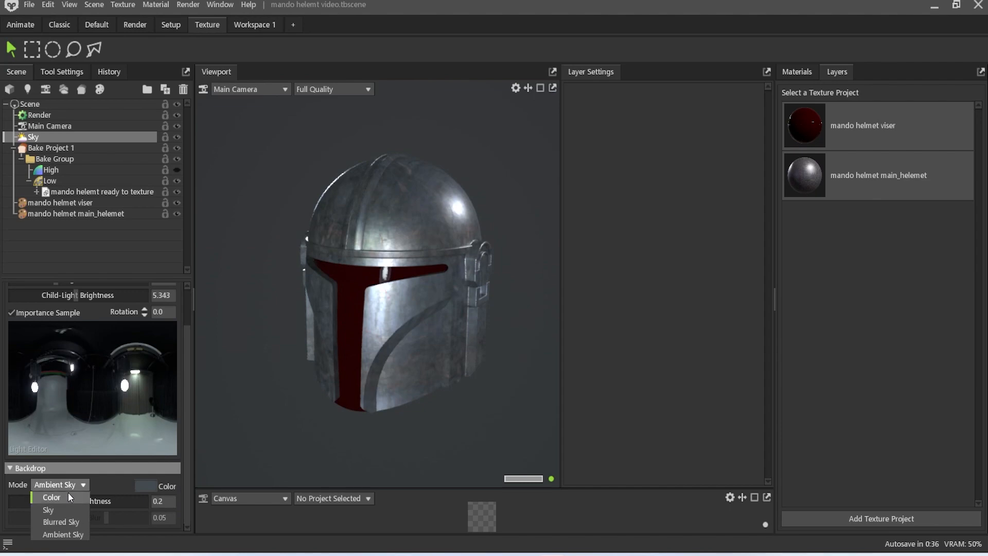
click(71, 520)
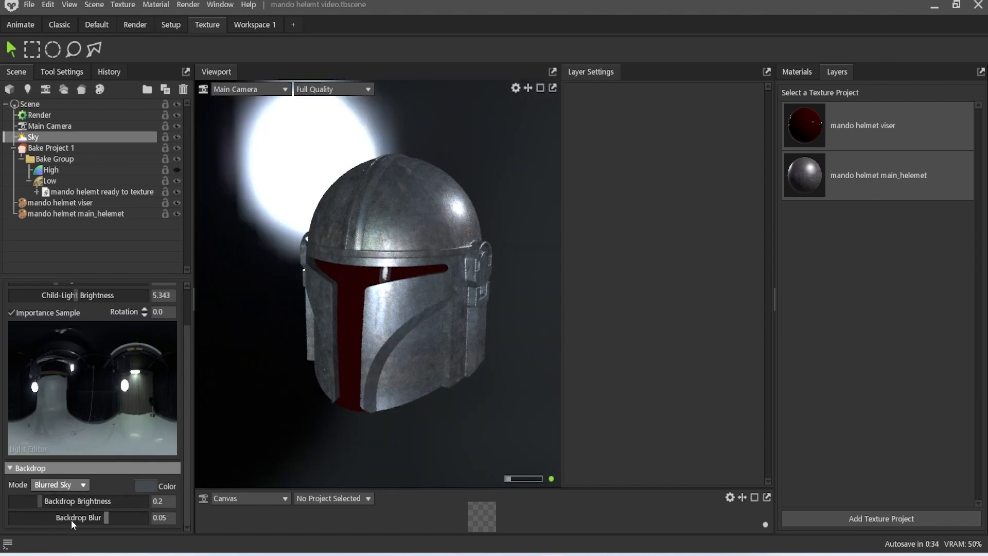
click(65, 485)
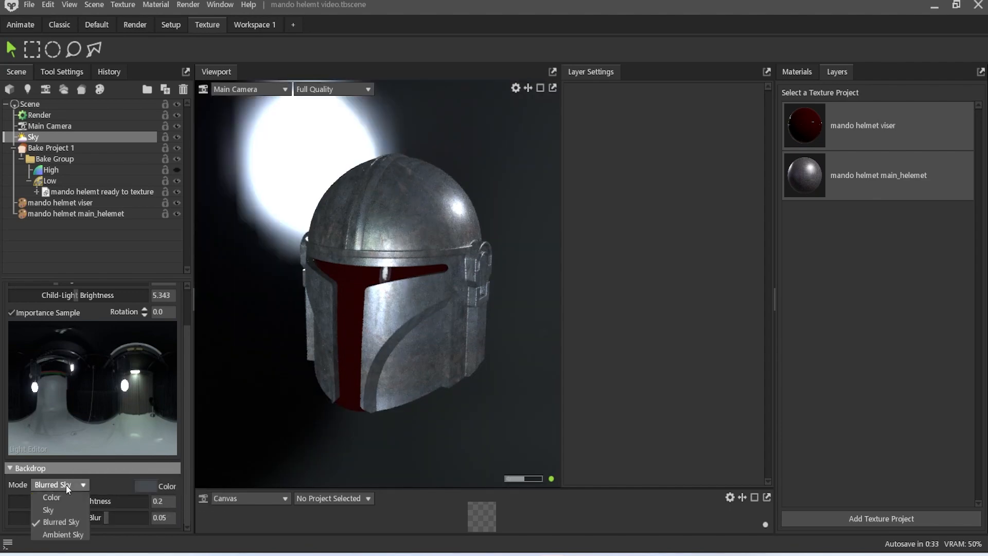
click(75, 533)
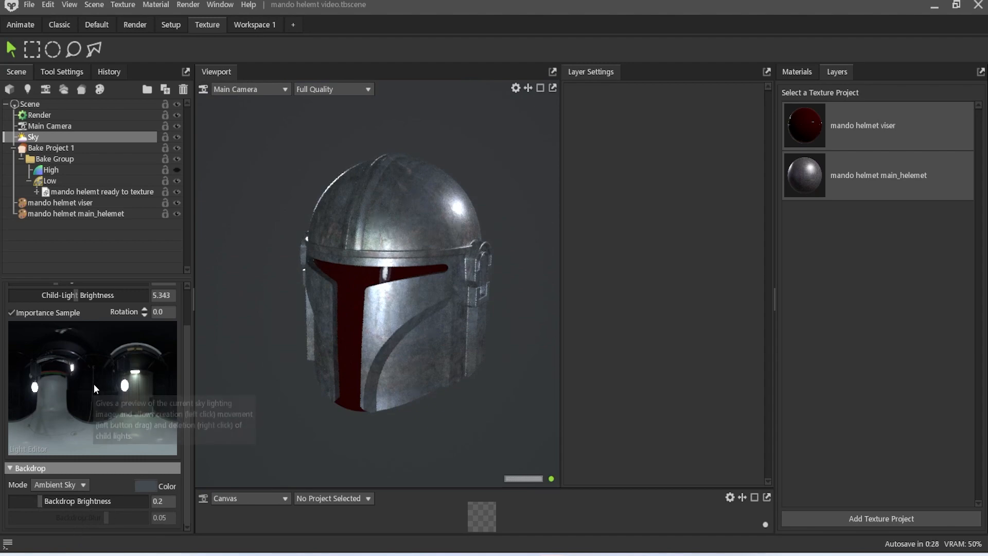
- Set the sky light's brightness to 0.842 and its child-light brightness to 23.62
scroll(102, 406, up, 1)
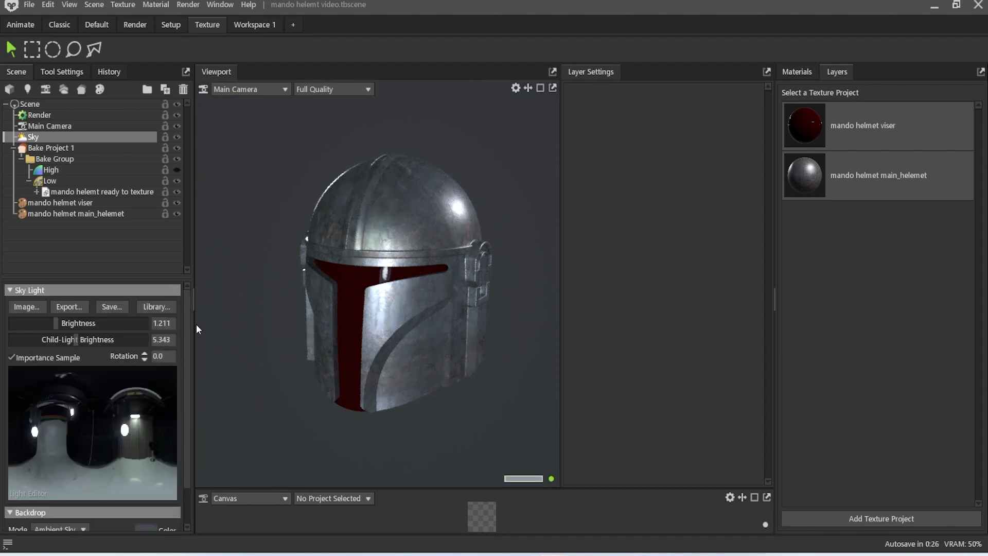
click(99, 324)
drag(98, 323, 105, 348)
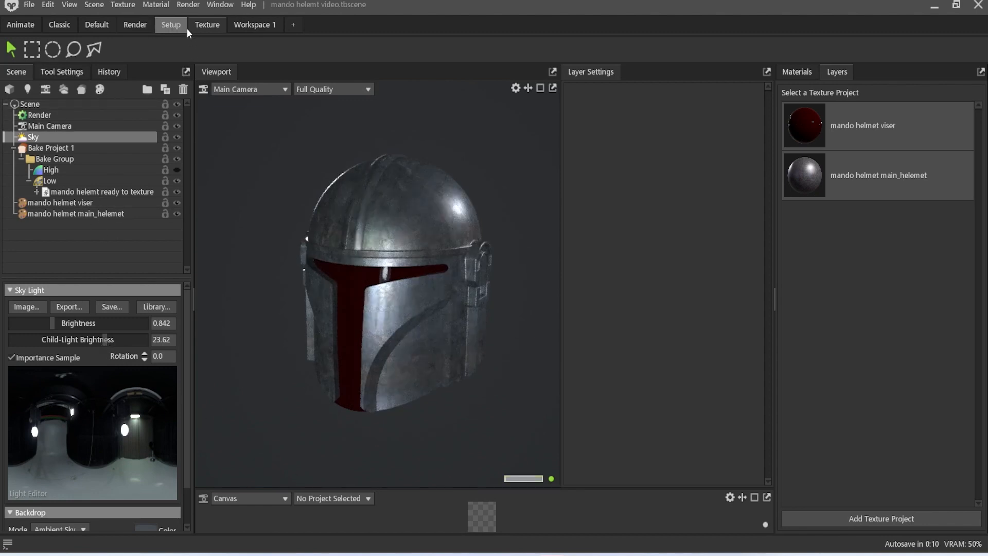
- Set the Scratches Scuffed Small layer in the mando helmet viser project to mask 0.032 and contrast 0.001
click(115, 203)
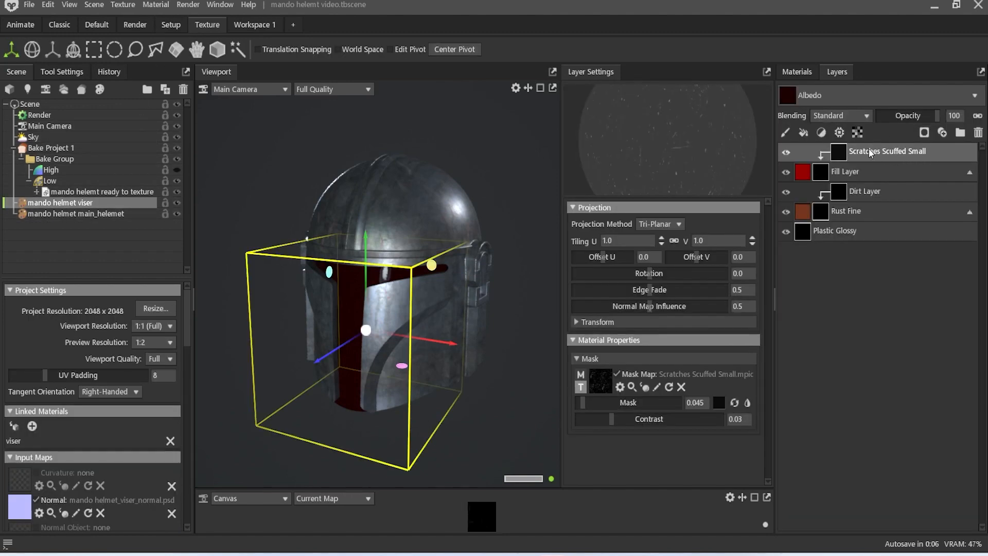
drag(612, 420, 582, 406)
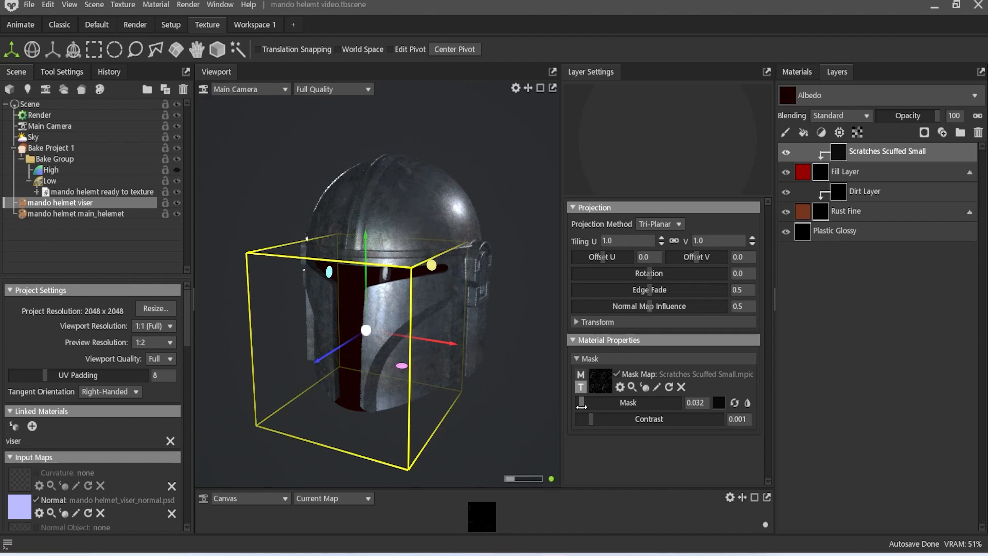
- Reframe the helmet and set the render's image output file to "mando helmet renders" as a PNG on the Desktop
click(66, 115)
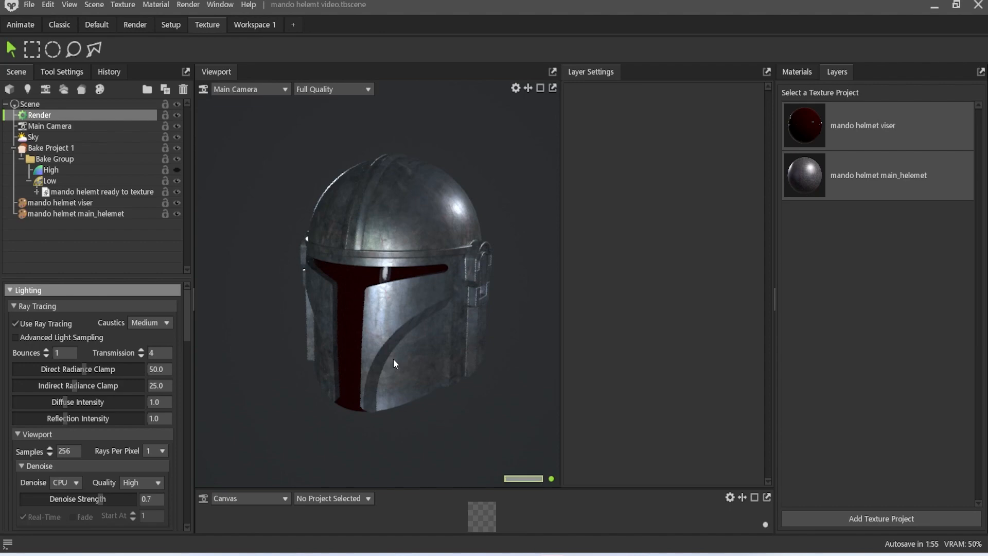
middle_drag(393, 359, 417, 358)
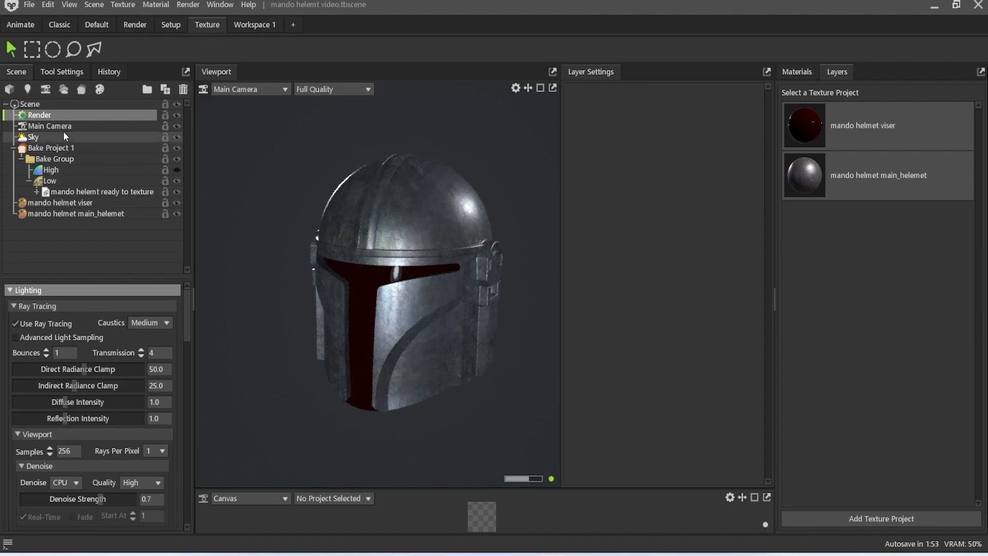
scroll(88, 446, down, 3)
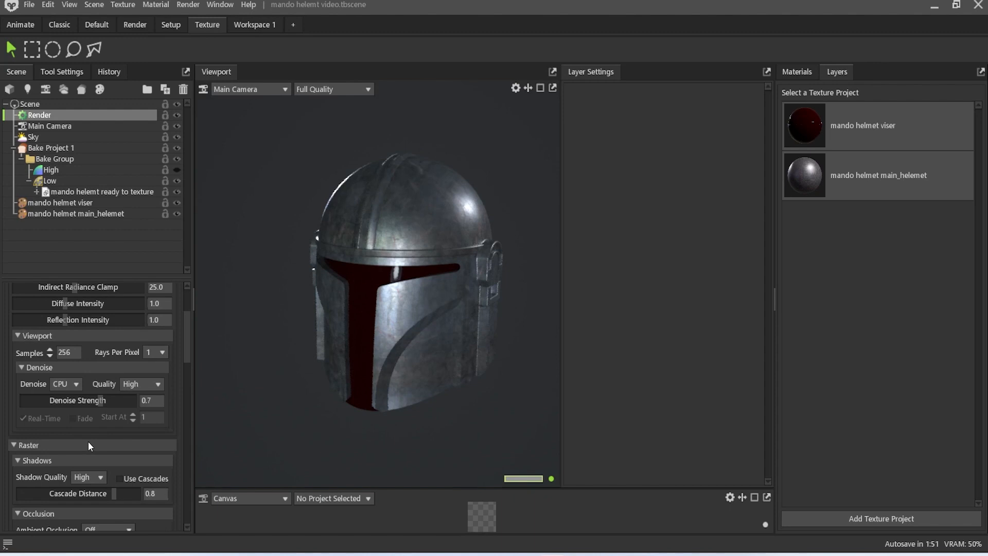
scroll(88, 441, down, 6)
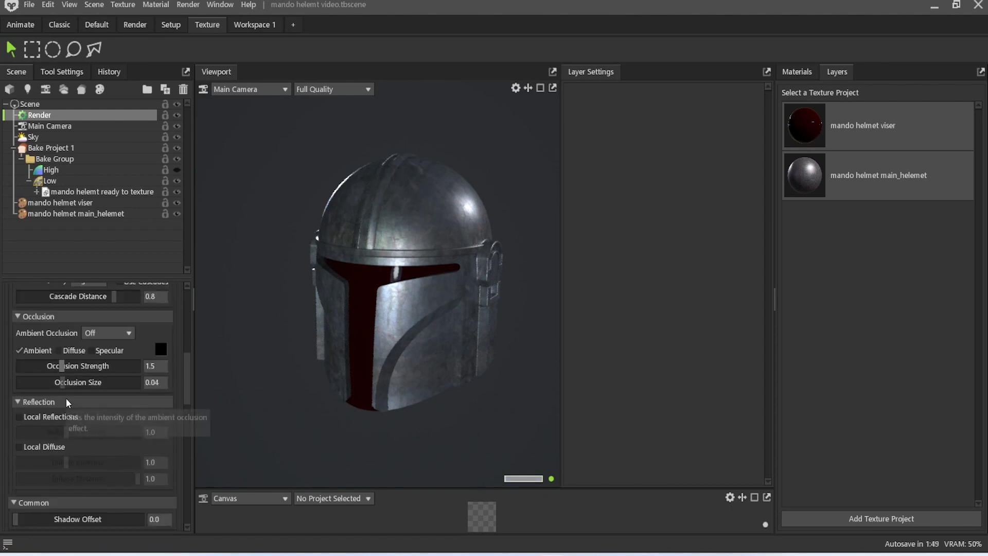
scroll(65, 399, down, 6)
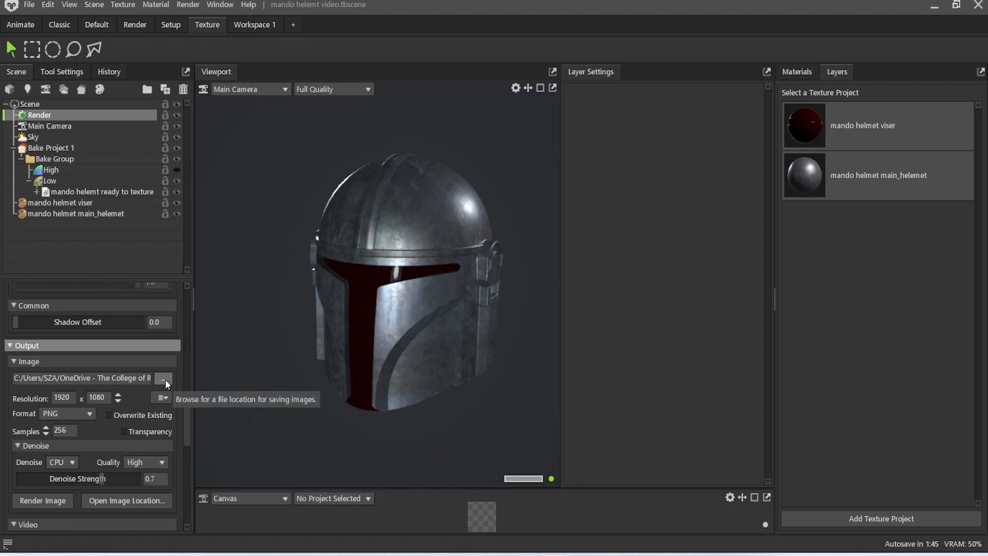
click(164, 379)
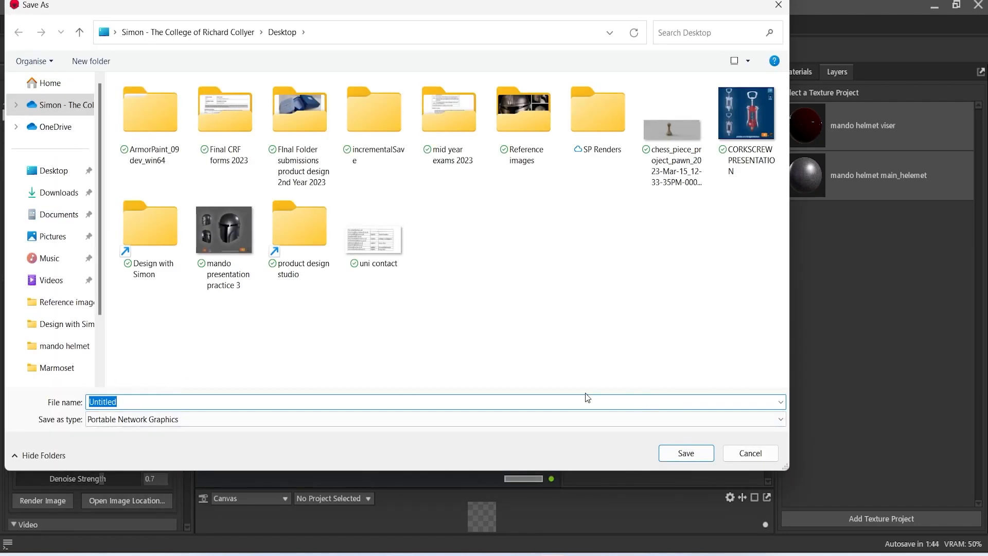
text(mando hel)
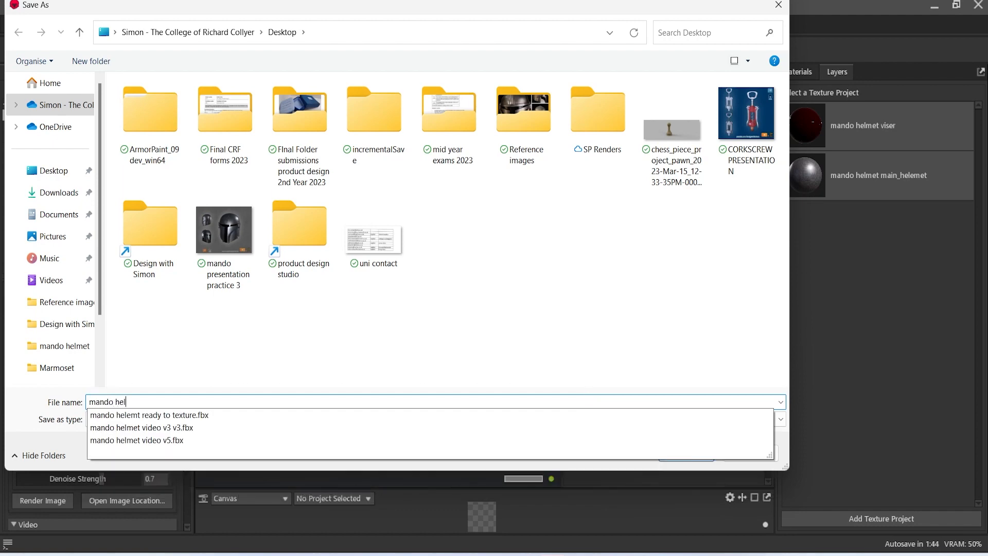
text(me)
key(BackSpace)
text(met rend)
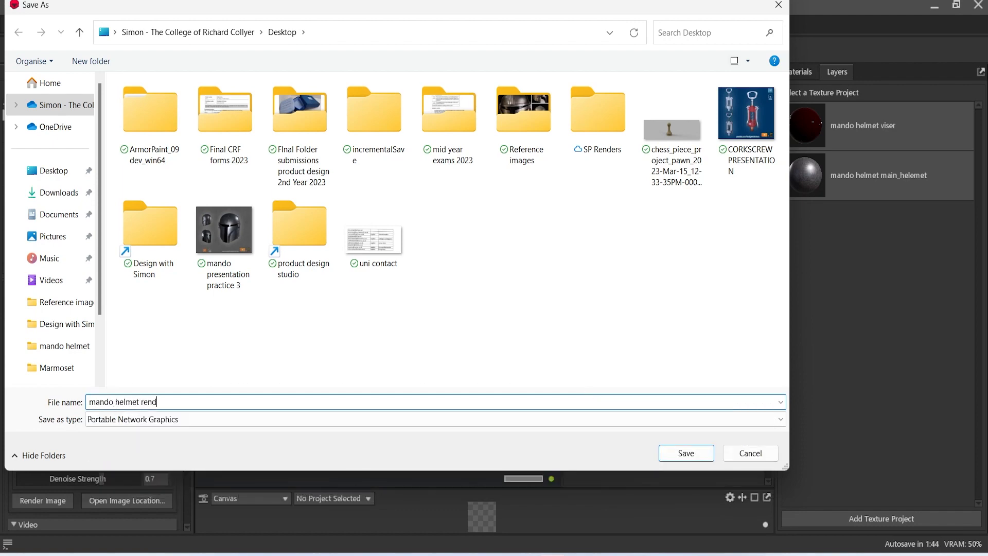
key(Return)
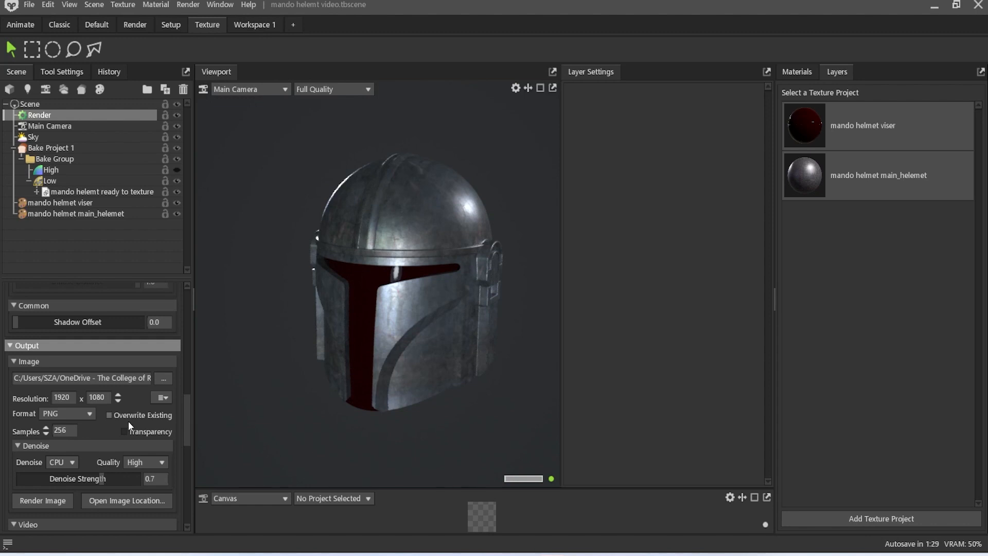
- Enable transparency for the image output and render the image
scroll(128, 421, down, 1)
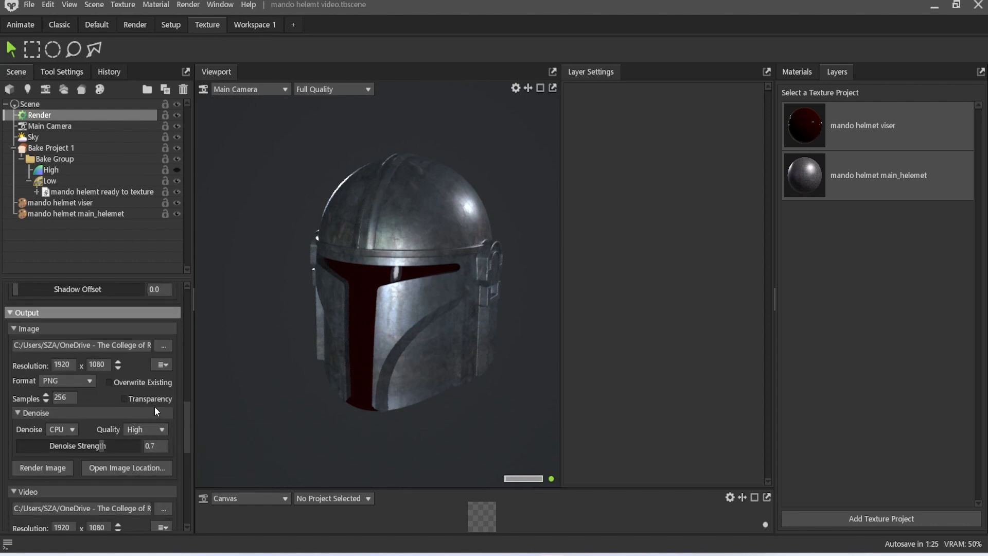
click(125, 399)
click(51, 466)
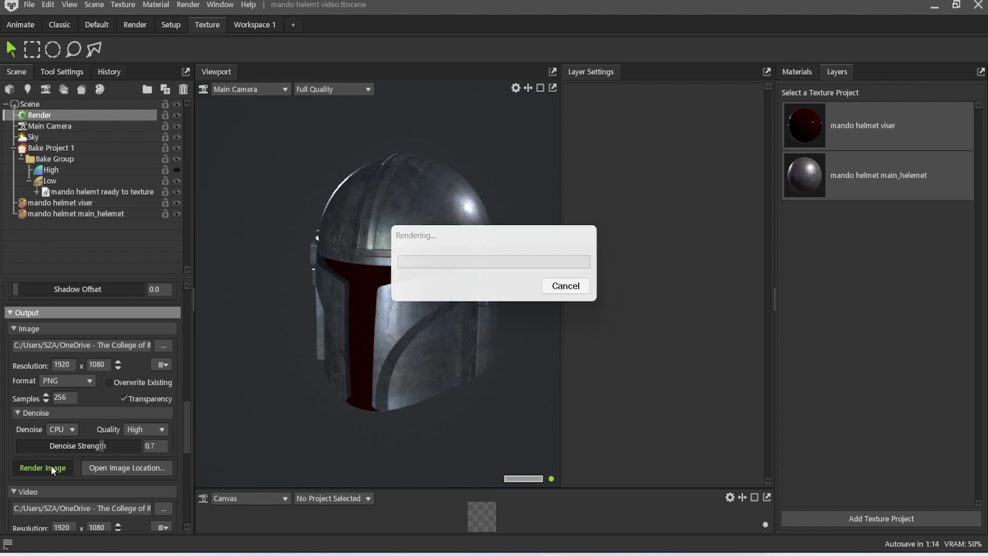
- Open the image output folder, inspect the "mando helmet renders" image in a maximized viewer, and return to Marmoset Toolbag
click(134, 468)
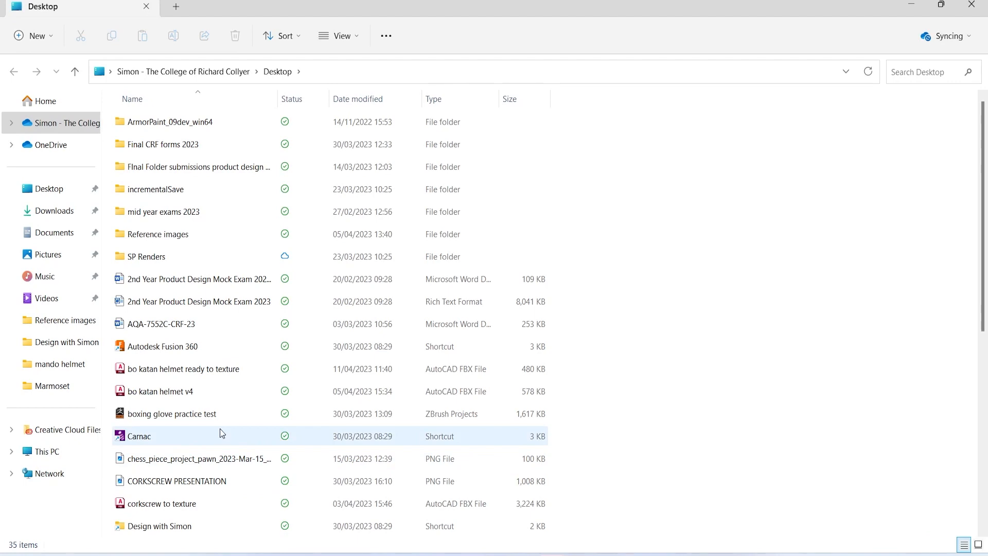
scroll(224, 381, down, 4)
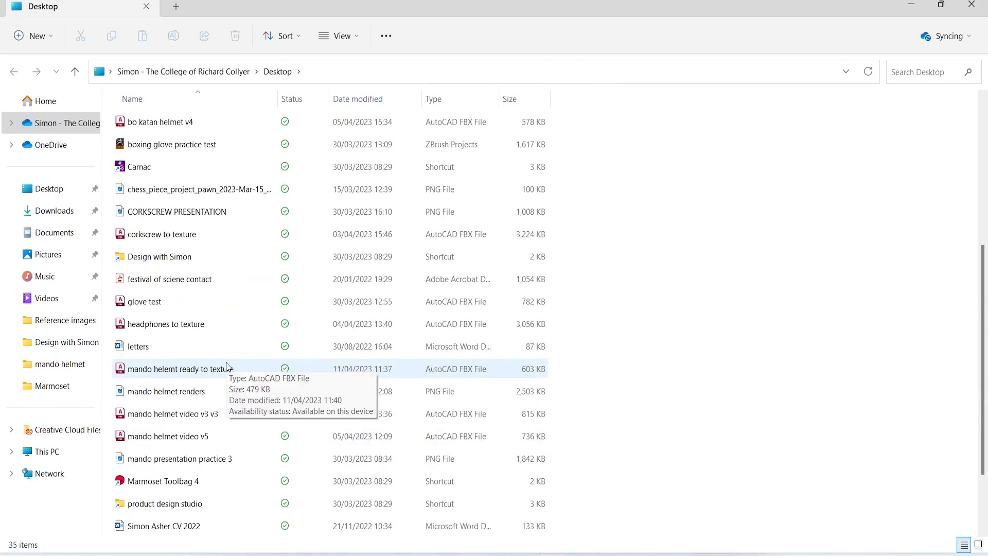
double_click(196, 396)
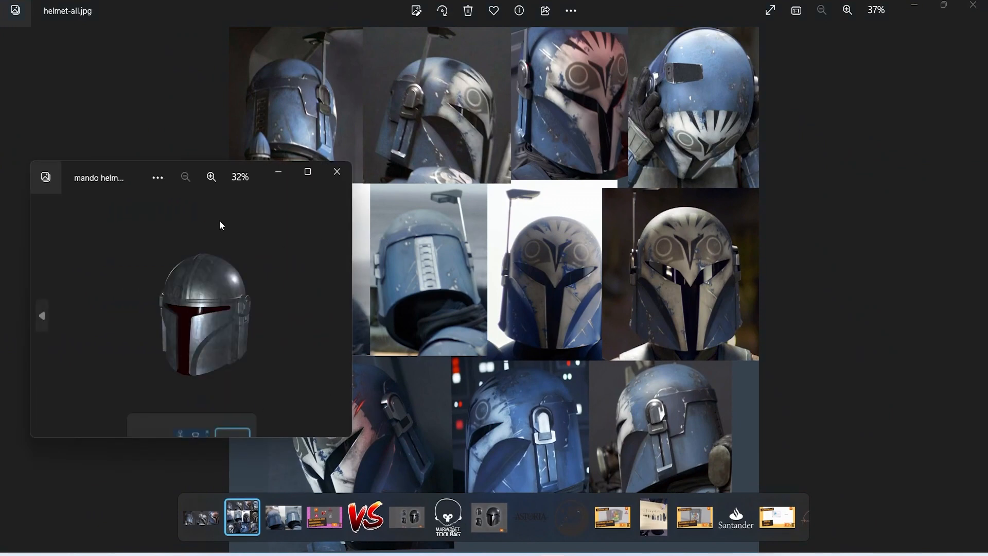
double_click(311, 173)
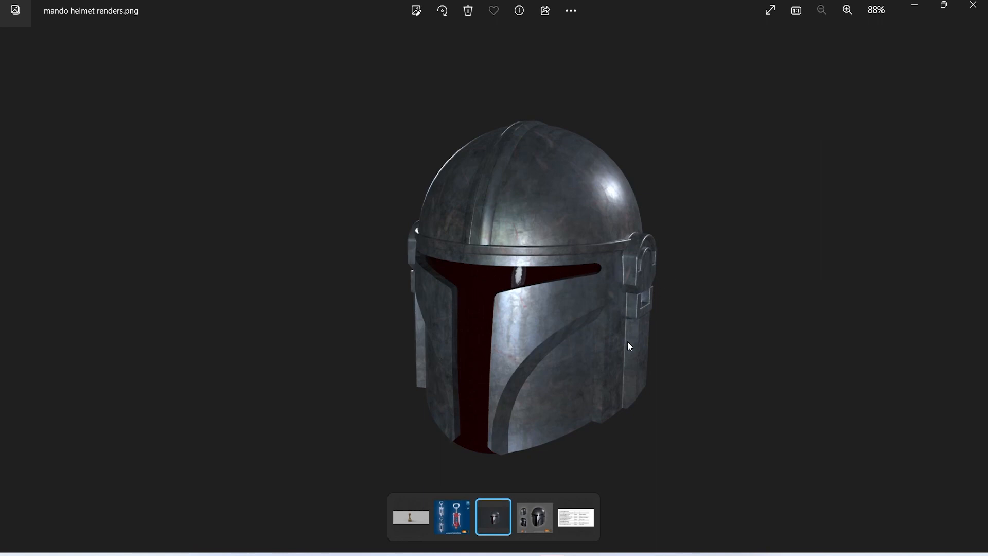
click(972, 5)
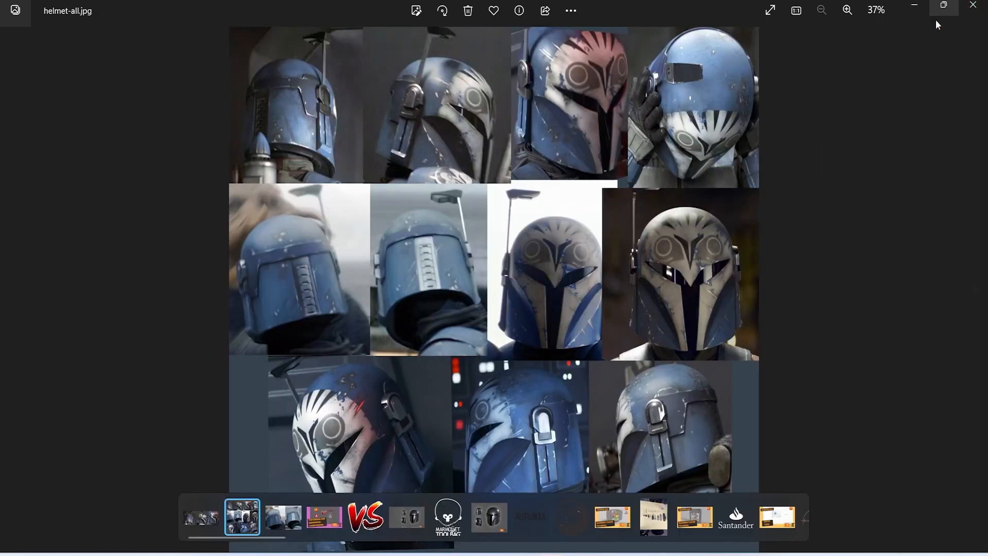
click(914, 9)
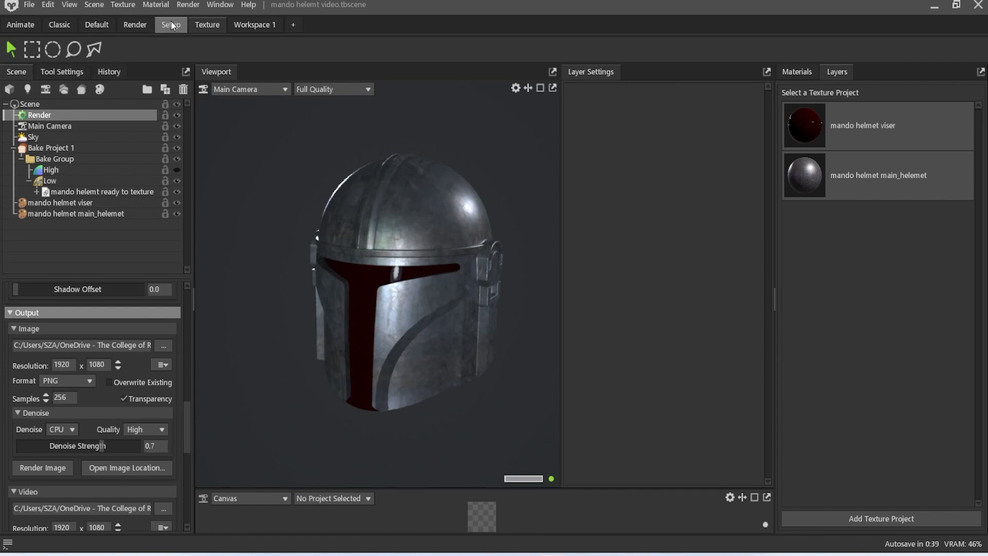
- Open the Library, filter it by Clay and browse to the Porcelain Matte material
click(218, 6)
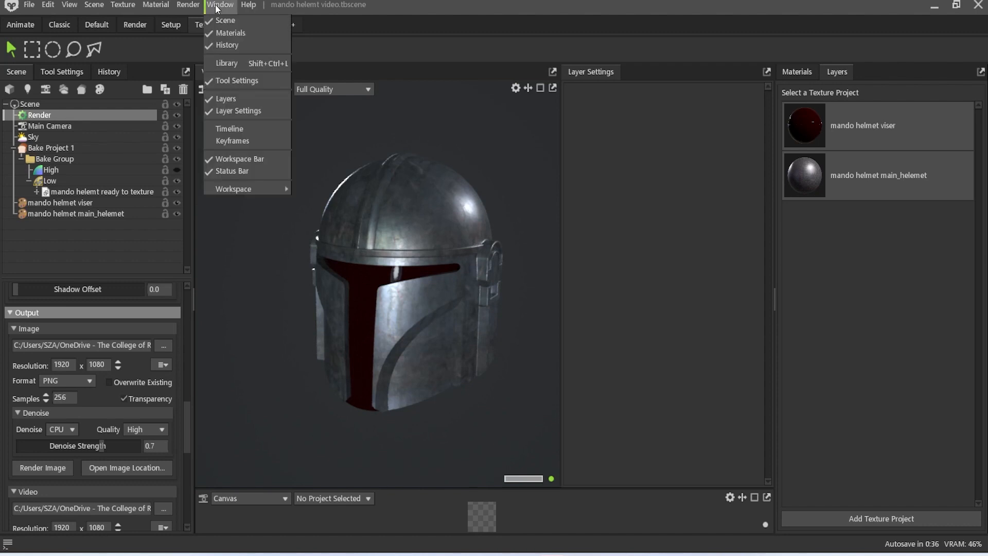
click(271, 69)
click(470, 182)
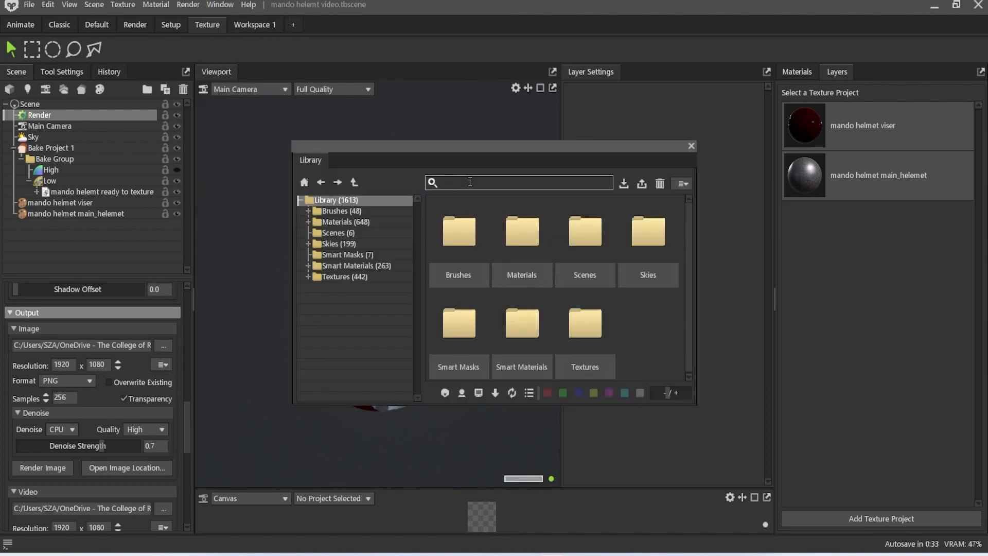
text(clay)
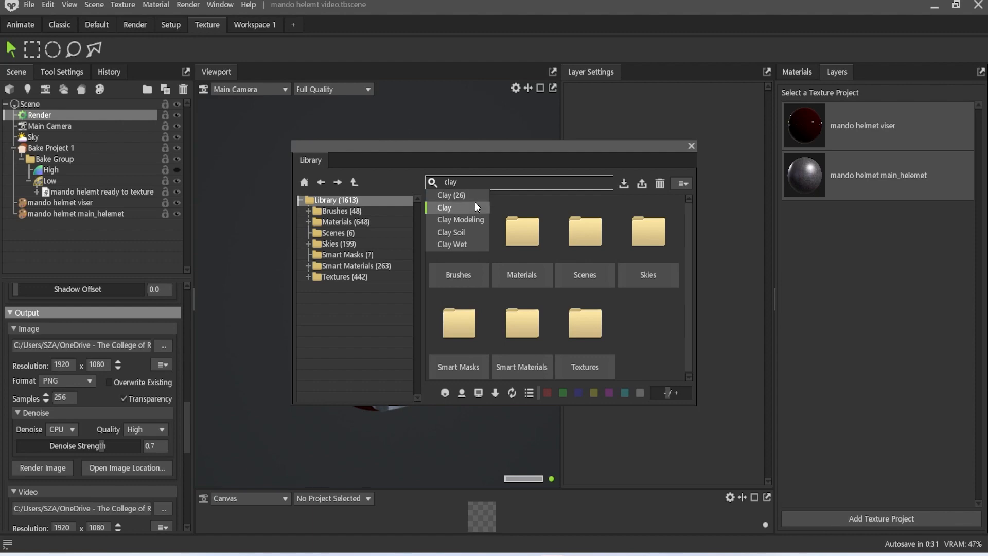
click(475, 206)
scroll(548, 268, down, 3)
scroll(548, 267, down, 2)
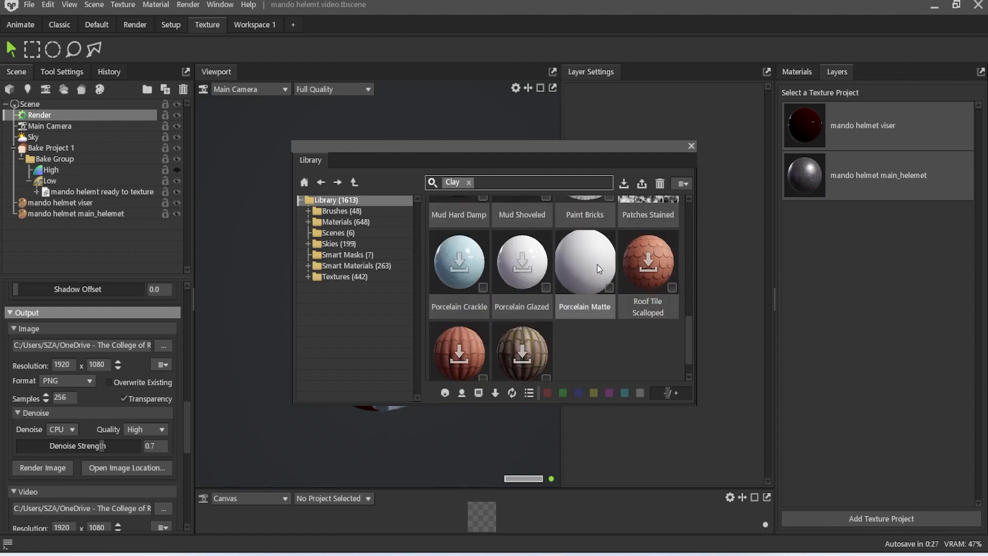
- Add Porcelain Matte as the bottom layer of both the mando helmet viser and mando helmet main_helemet texture projects
click(115, 202)
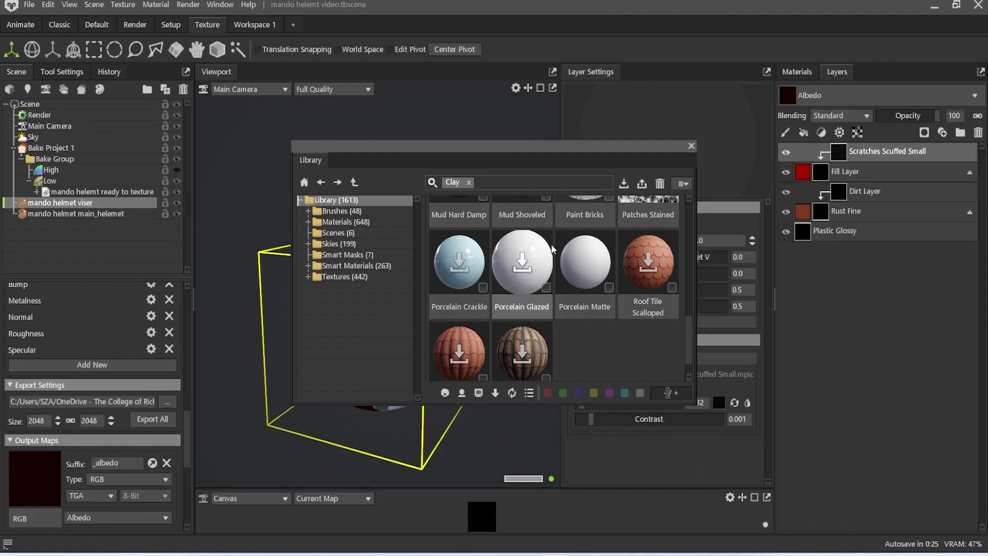
drag(585, 261, 845, 355)
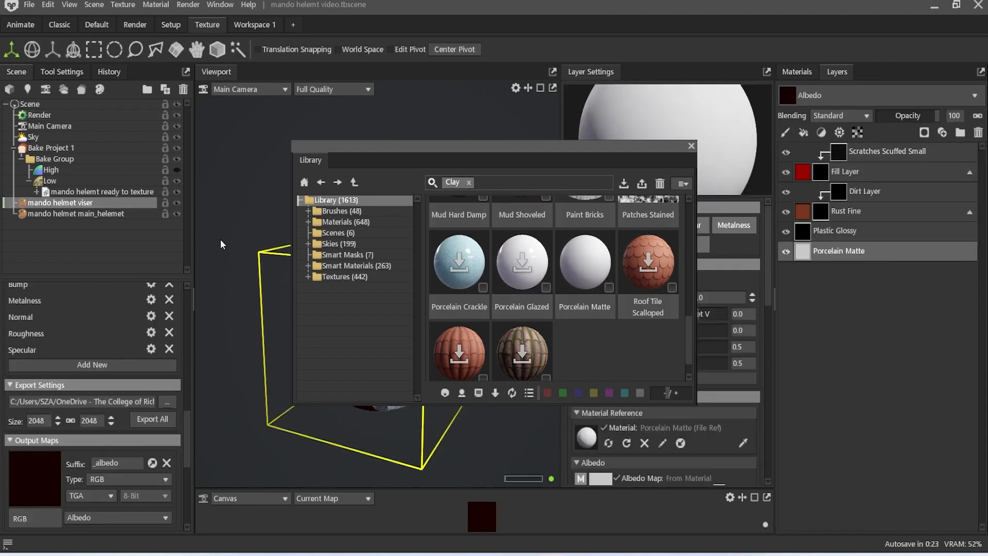
click(54, 213)
drag(581, 274, 880, 411)
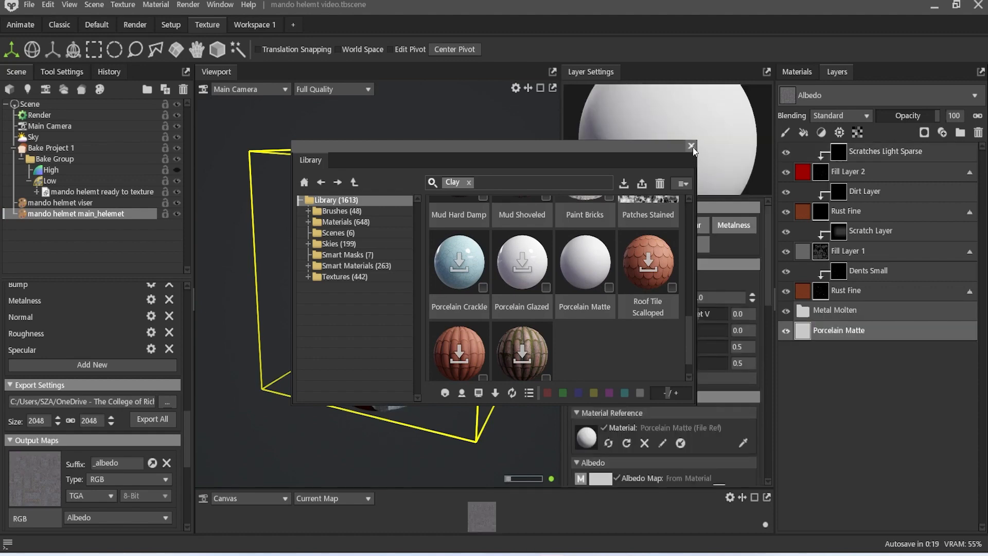
- Close the Library and hide every layer above Porcelain Matte in the mando helmet main_helemet texture project
click(691, 146)
click(786, 151)
click(786, 171)
click(786, 192)
click(786, 211)
click(786, 232)
click(786, 252)
click(786, 271)
click(786, 291)
click(786, 311)
- Hide every layer above Porcelain Matte in the mando helmet viser texture project
click(60, 202)
click(786, 151)
click(786, 171)
click(786, 192)
click(786, 211)
click(786, 232)
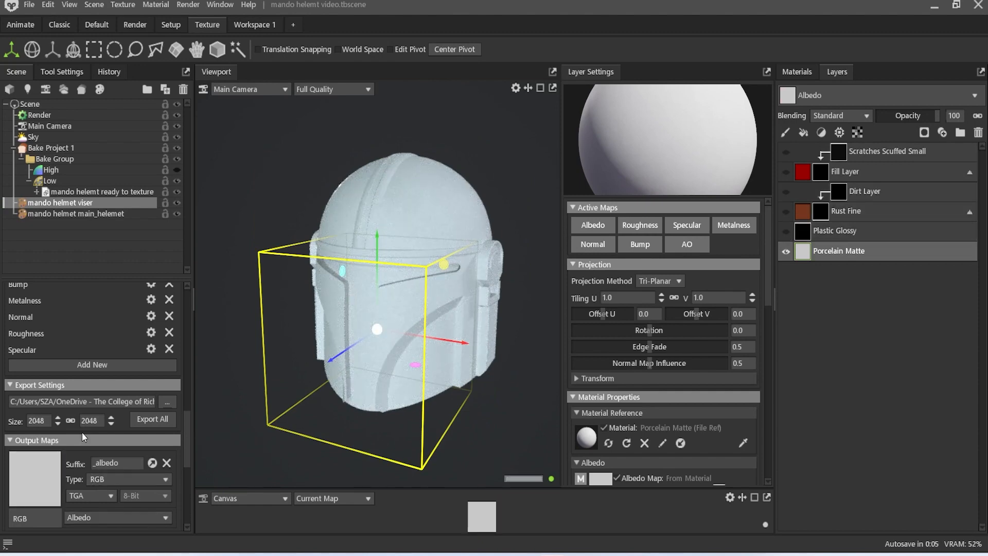
- Open the Render object's image output settings and render the clay helmet from the current angle
scroll(82, 432, down, 3)
scroll(82, 433, down, 3)
scroll(82, 433, up, 3)
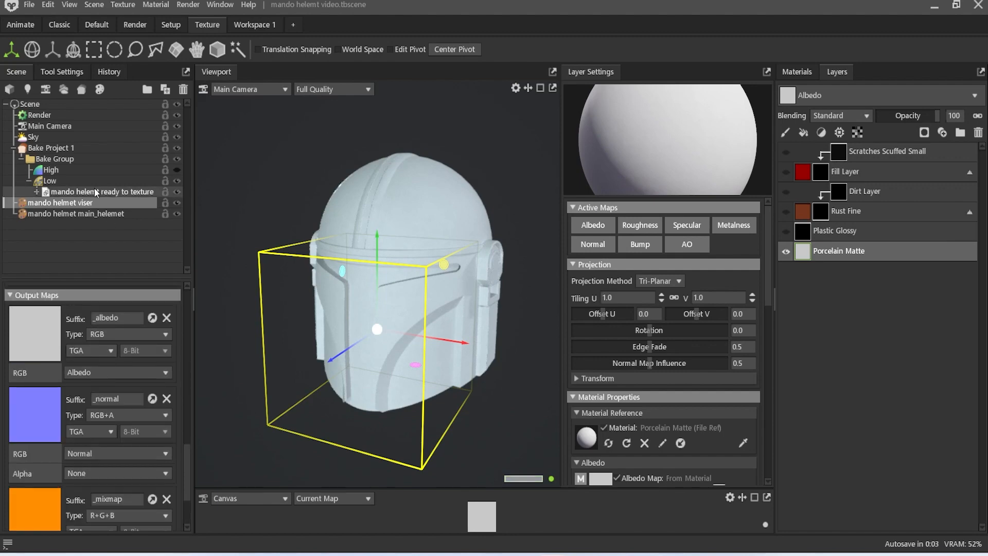
click(47, 116)
scroll(108, 371, down, 2)
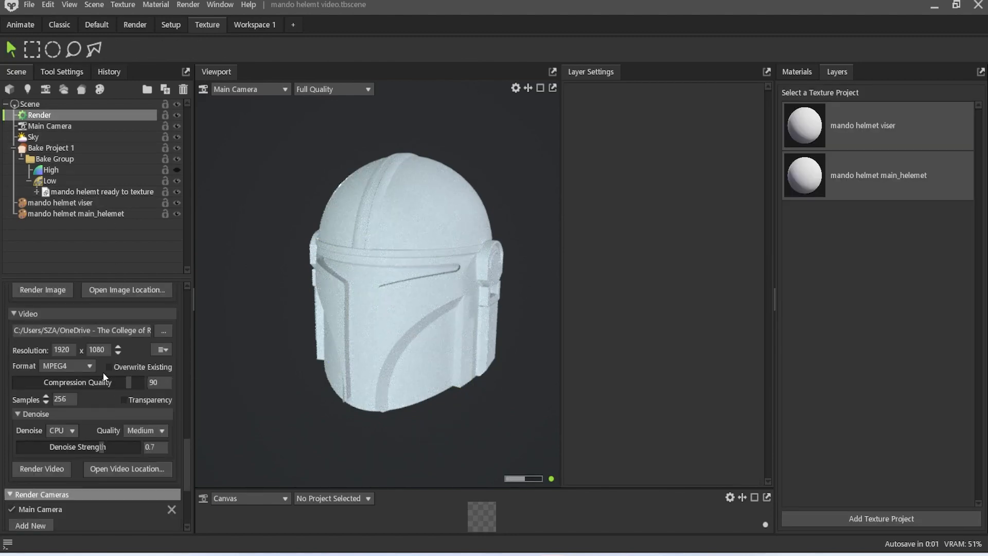
scroll(87, 431, up, 6)
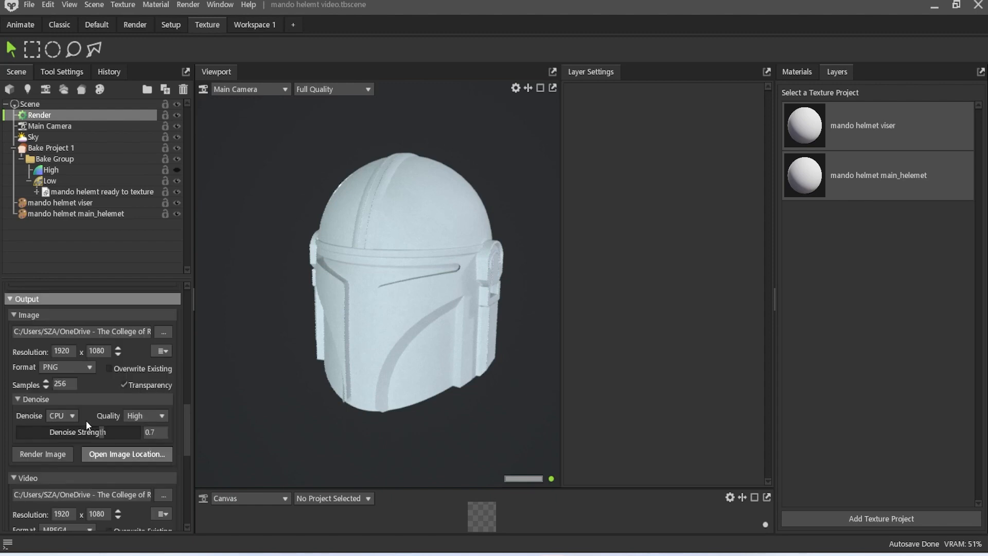
click(56, 490)
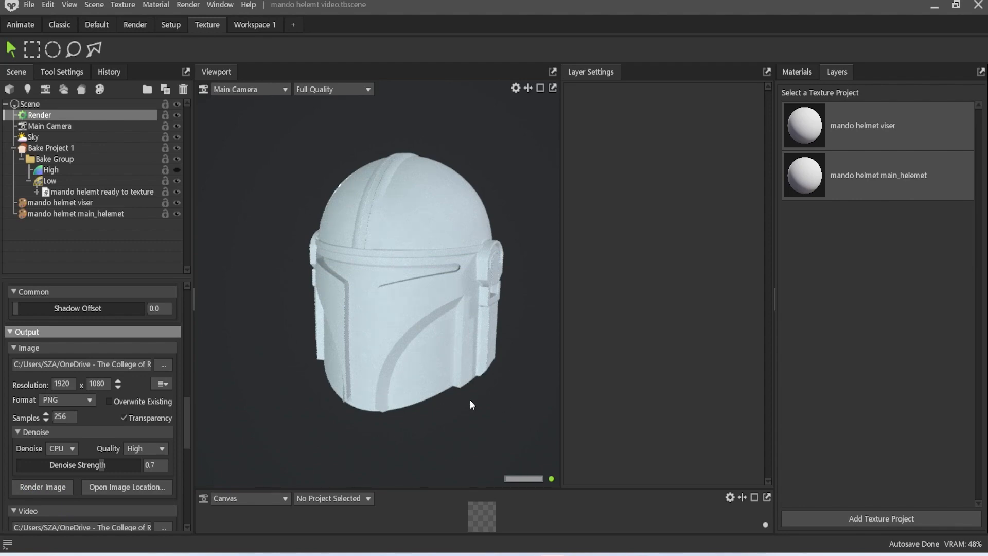
- Try GPU denoising for the image output and inspect the clay helmet from the back and side
click(67, 449)
click(71, 489)
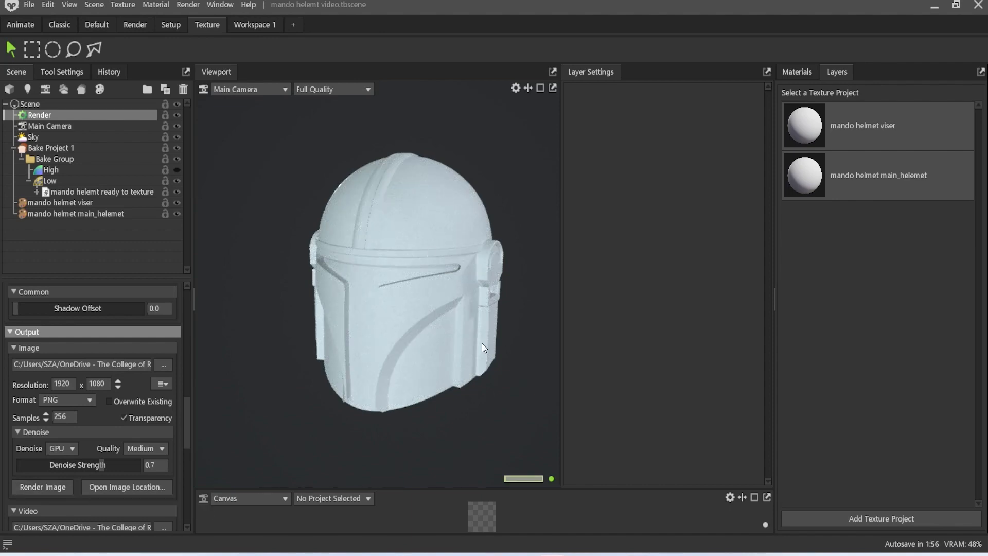
drag(482, 343, 151, 336)
drag(351, 352, 463, 367)
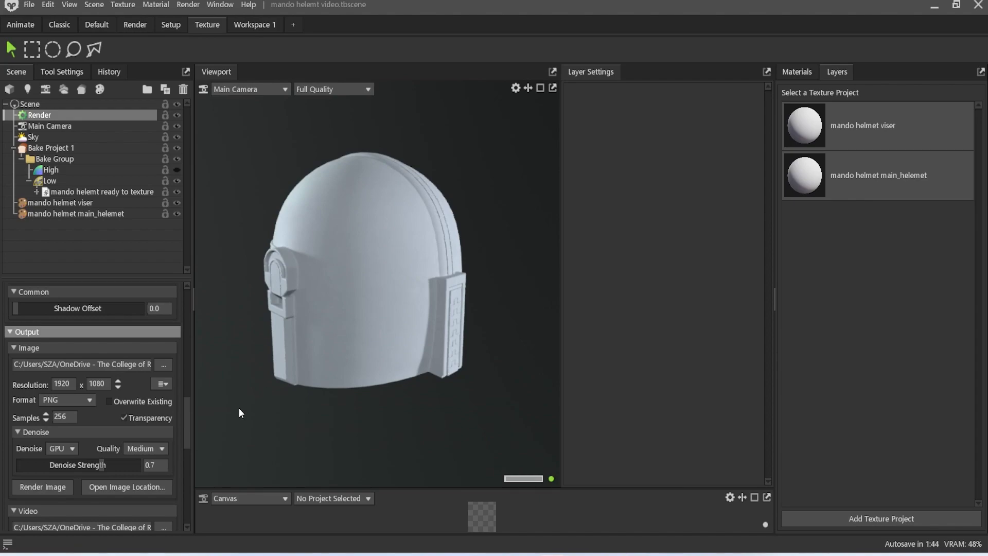
drag(309, 415, 425, 389)
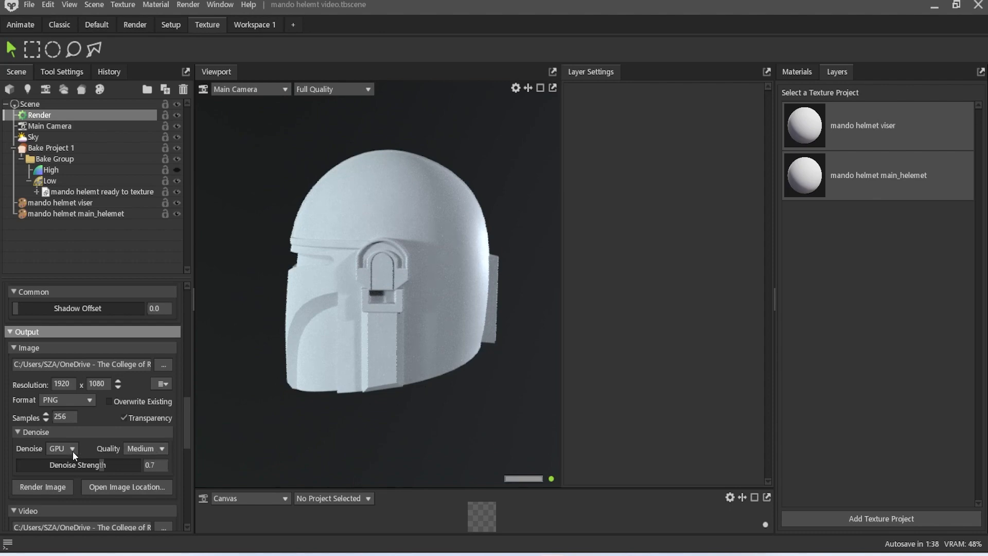
- Set the image output denoiser back to CPU with High quality
click(68, 471)
click(160, 447)
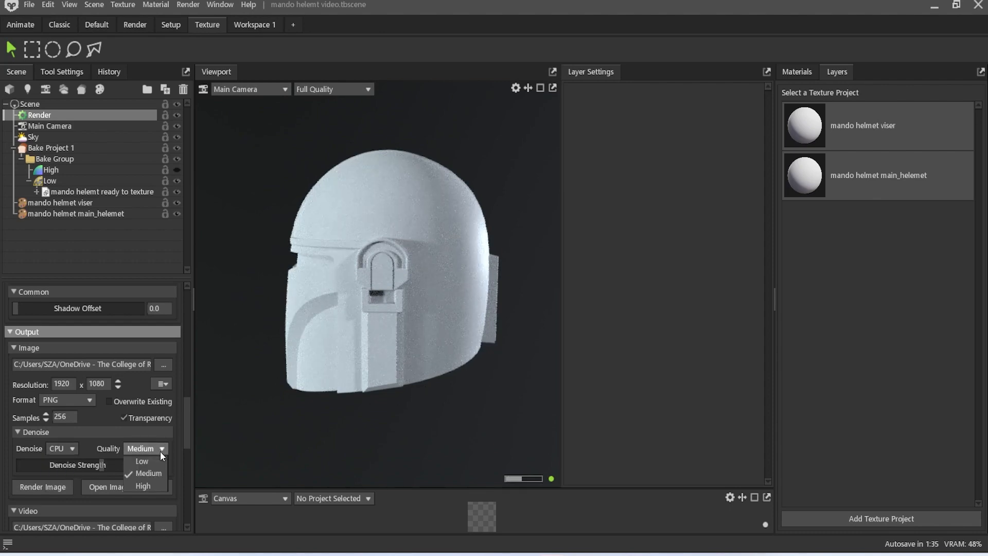
click(147, 488)
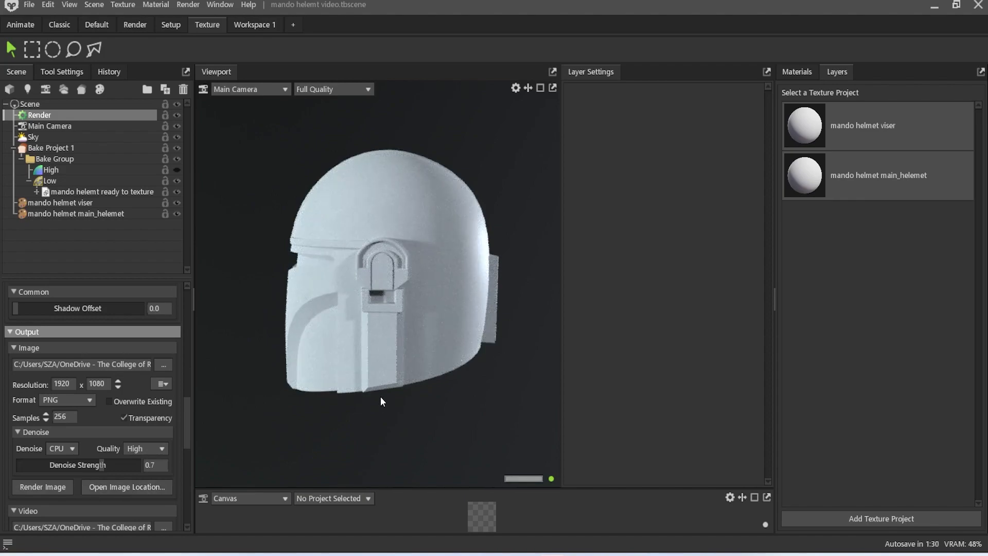
- Turn the clay helmet to a straight front view and render the image
drag(381, 397, 493, 409)
drag(550, 396, 508, 382)
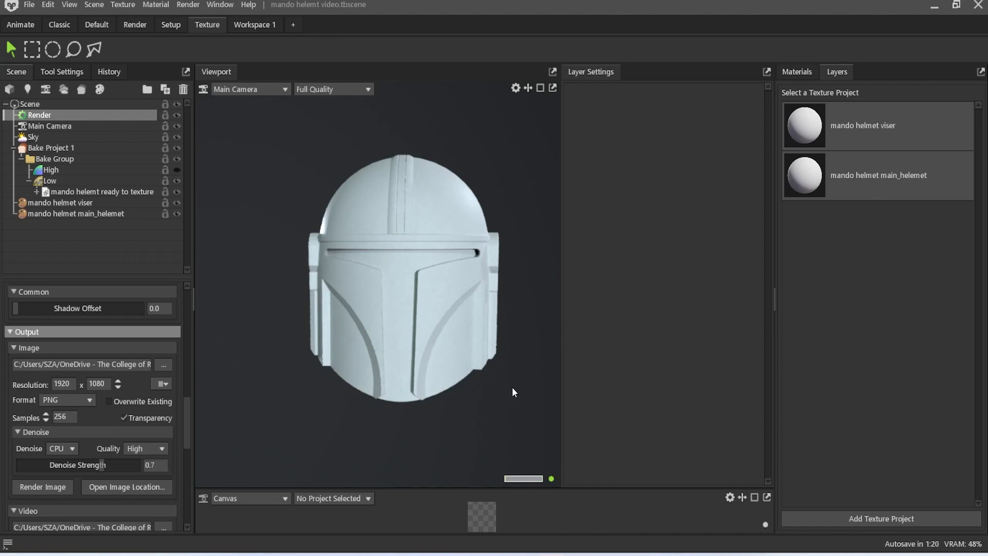
alt+drag(513, 387, 519, 393)
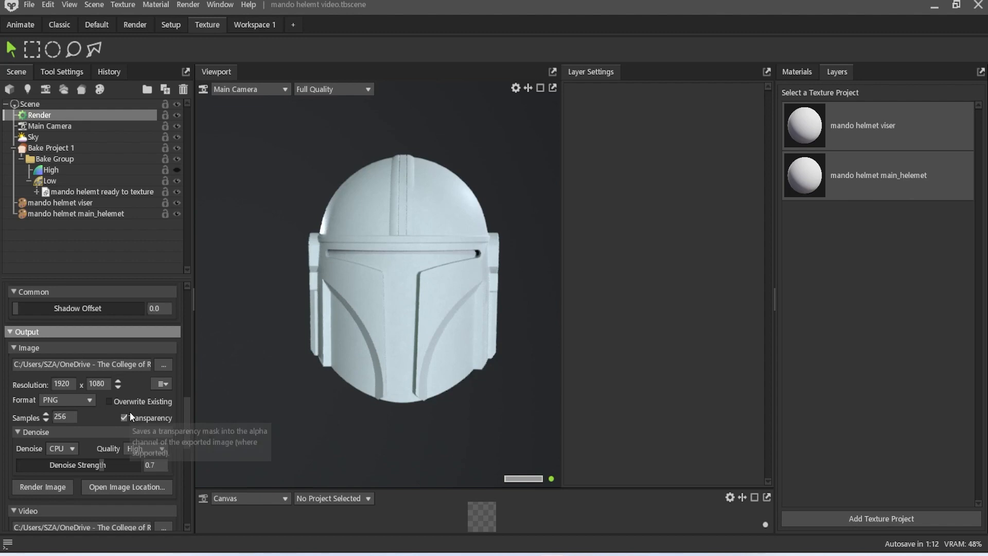
scroll(130, 411, down, 2)
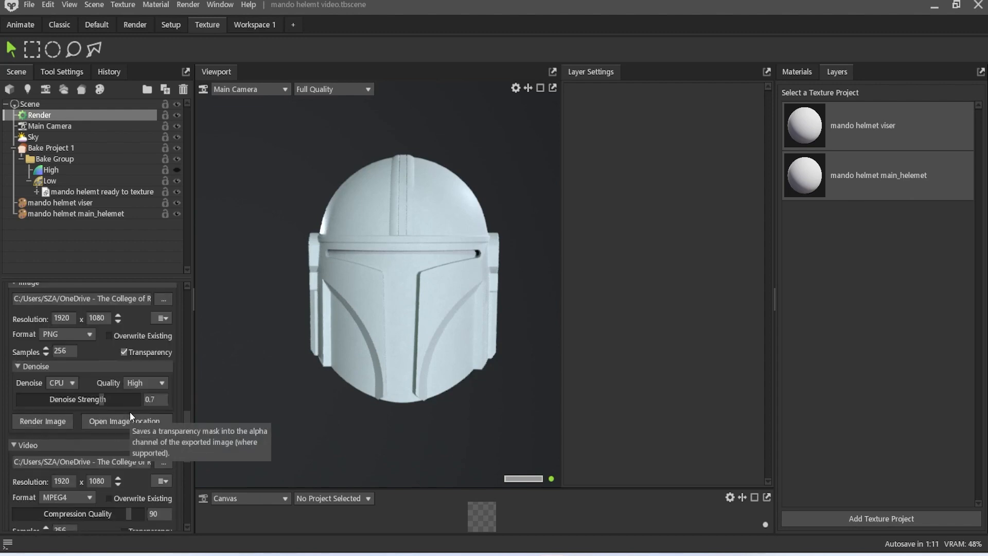
click(53, 422)
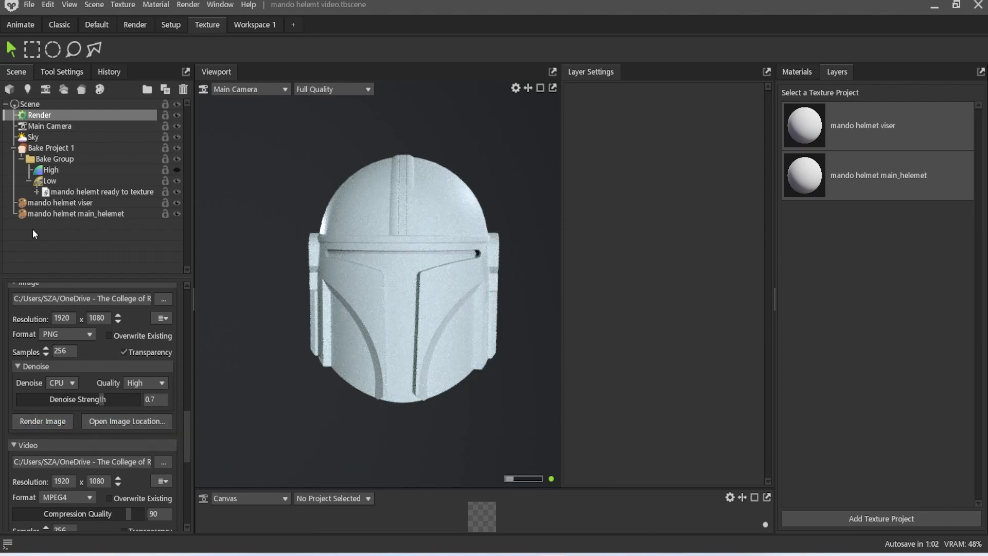
- Show all texture layers of the mando helmet viser project again and hide its Porcelain Matte layer
click(98, 203)
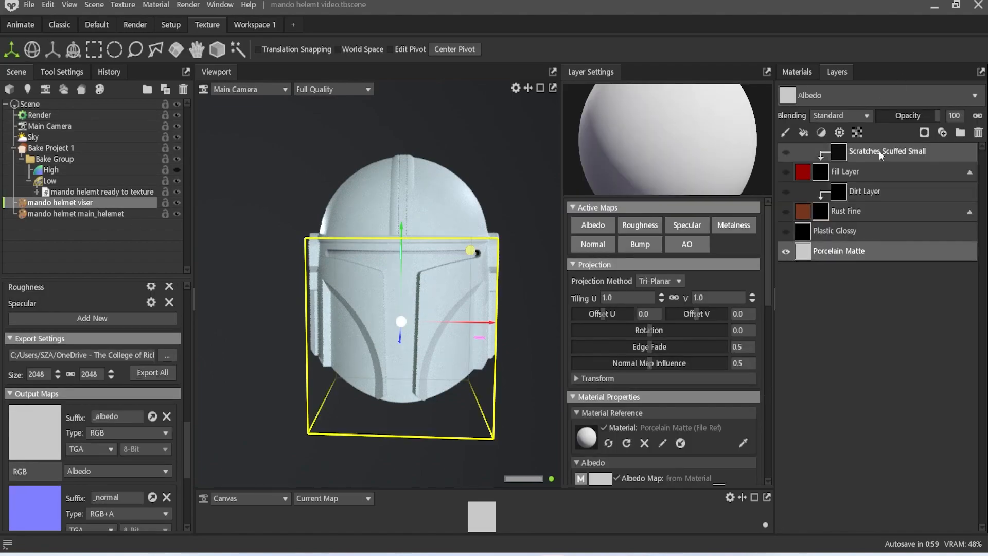
click(786, 172)
click(787, 191)
click(786, 212)
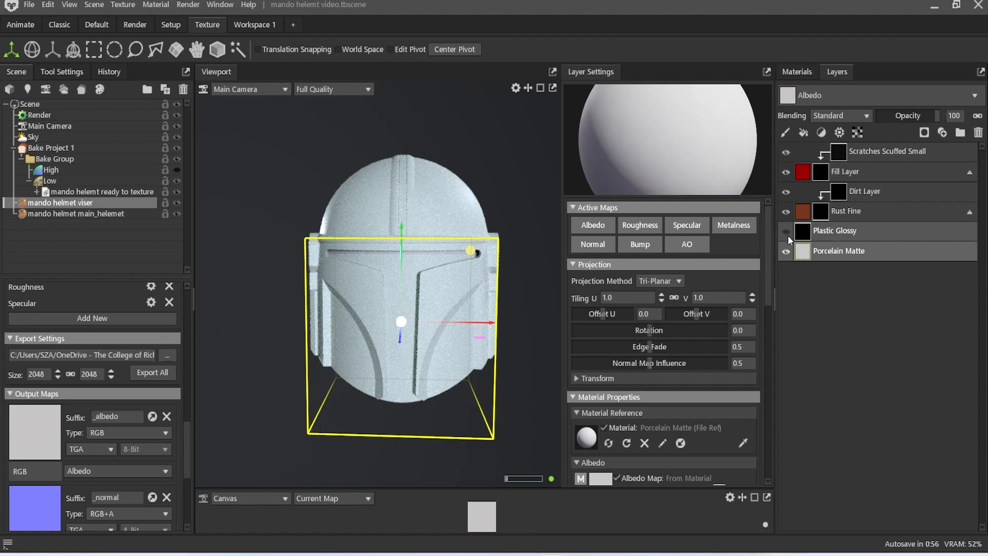
click(787, 232)
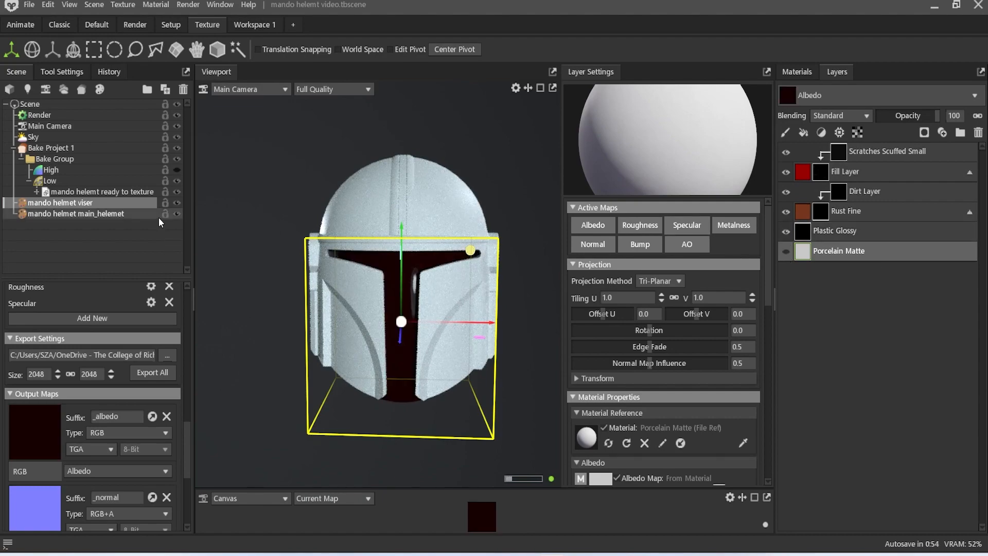
- Show all texture layers of the mando helmet main_helemet project again and hide its Porcelain Matte layer
click(138, 224)
click(128, 212)
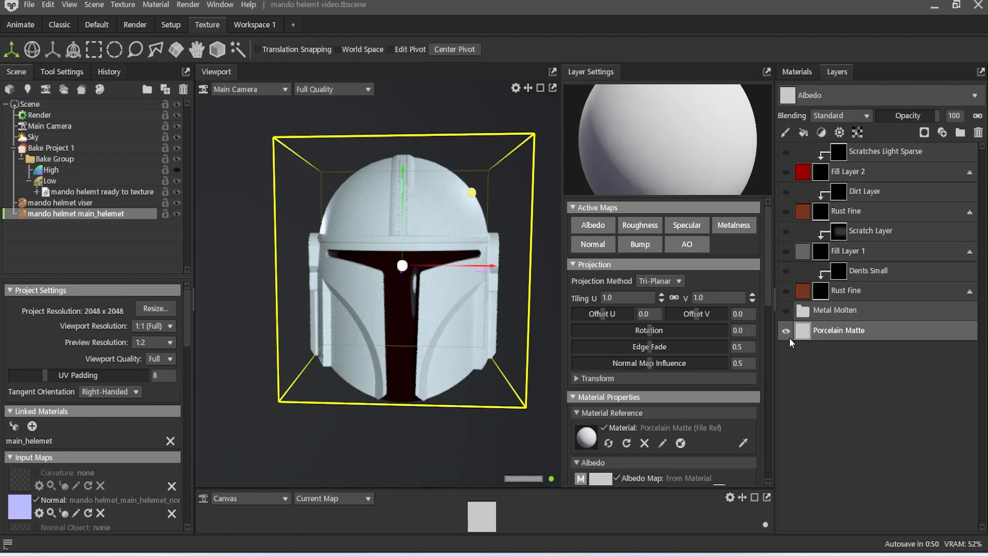
click(786, 311)
click(786, 292)
click(786, 271)
click(786, 252)
click(786, 232)
click(786, 211)
click(786, 192)
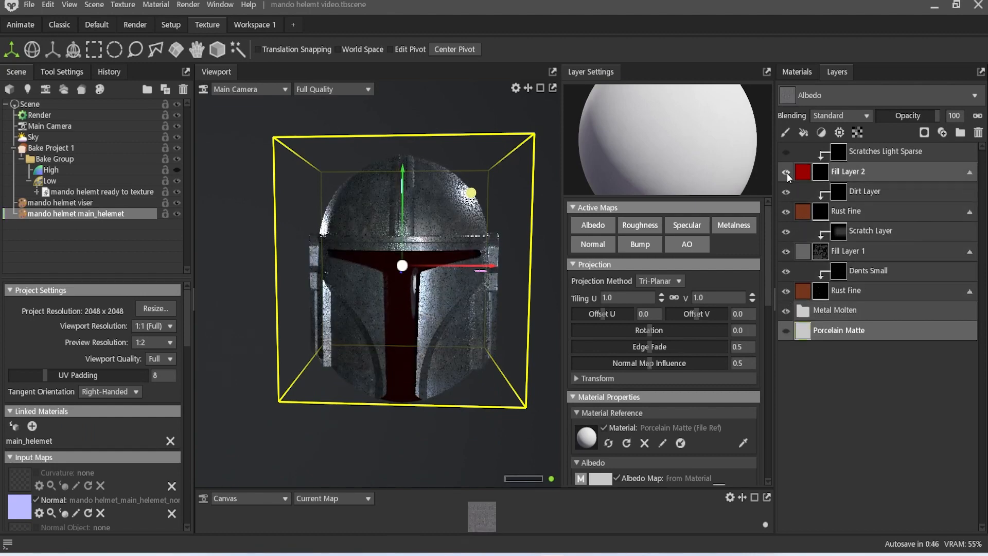
click(786, 152)
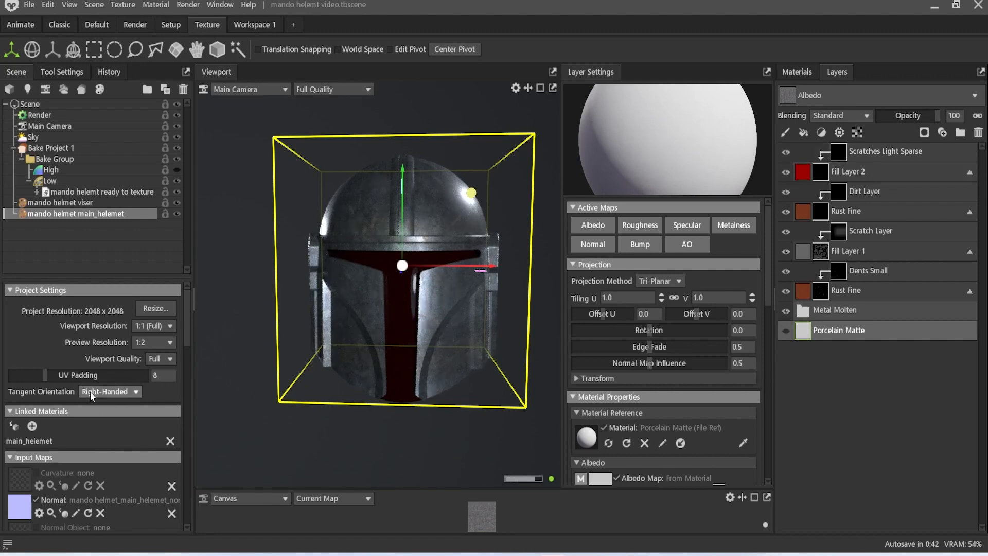
- Return to the Render object's image output settings and render the fully textured helmet from the front
click(45, 117)
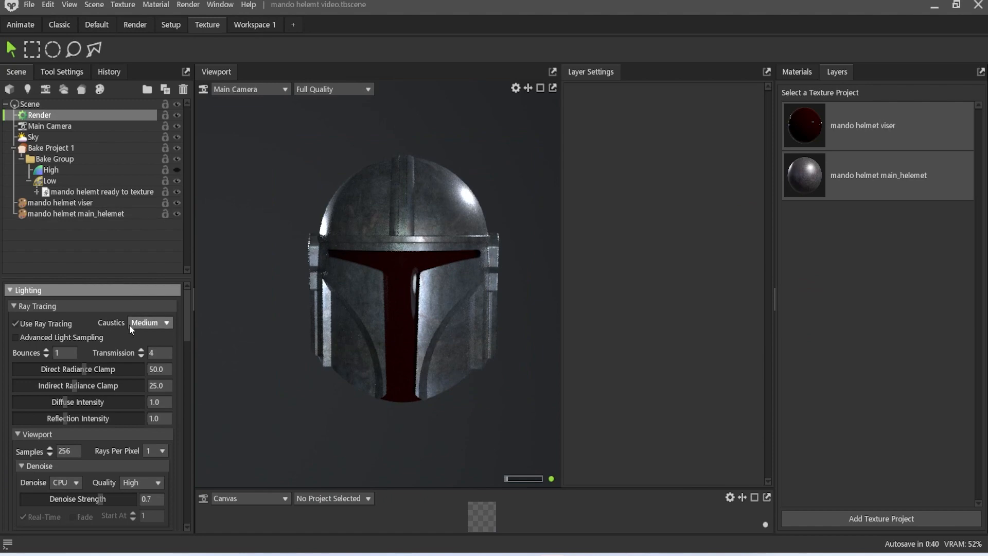
scroll(128, 338, down, 10)
scroll(128, 340, down, 5)
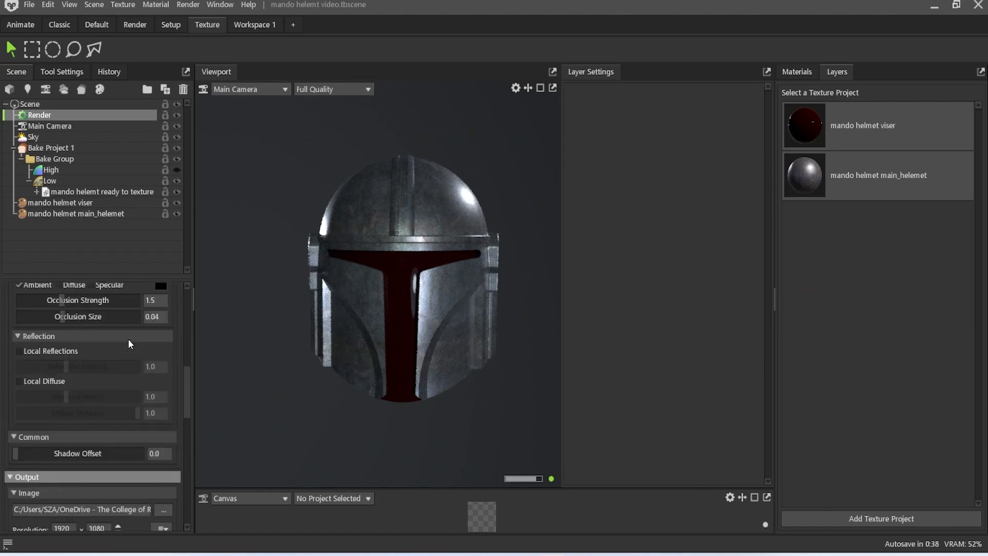
scroll(127, 342, down, 3)
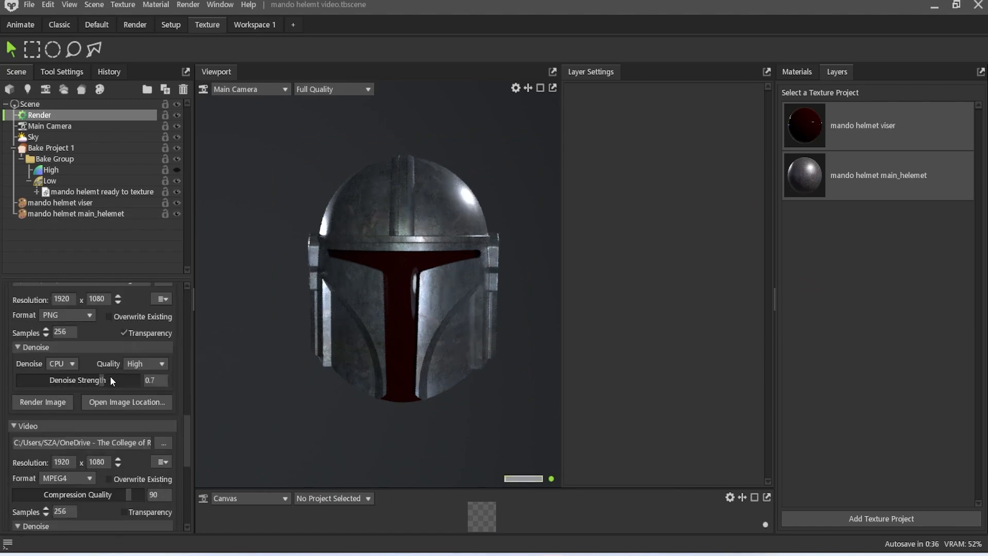
click(56, 409)
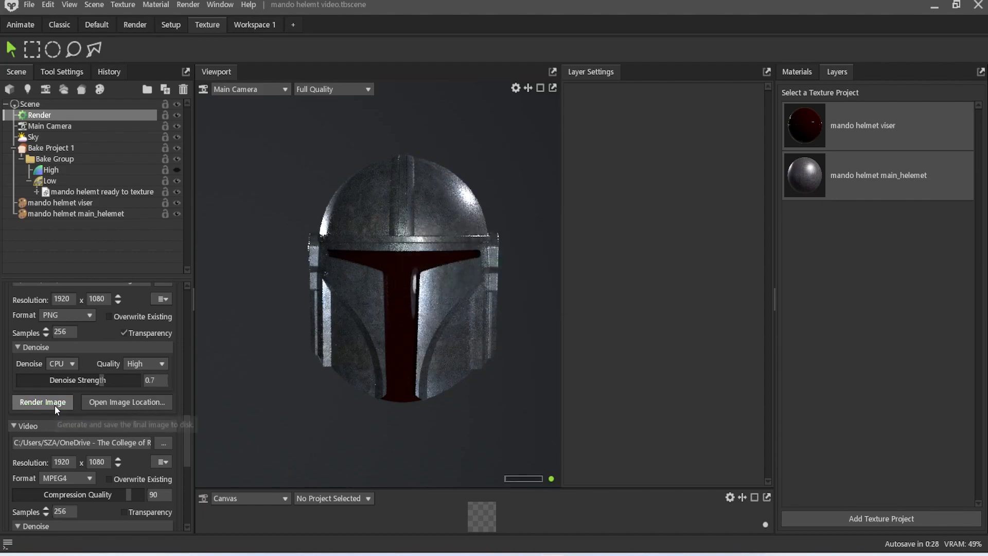
- Frame the textured helmet closely in a three-quarter view from its other side and render the image
drag(456, 343, 722, 335)
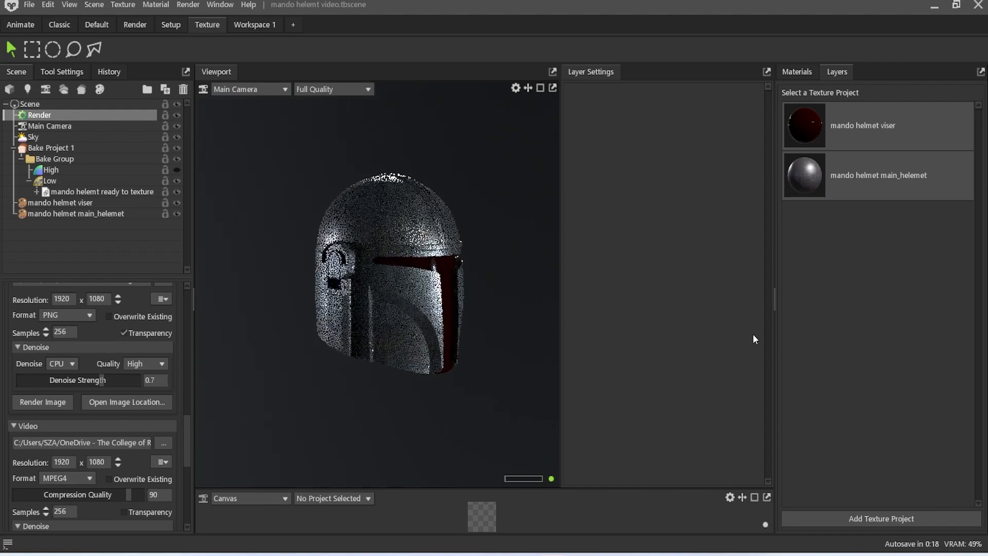
drag(406, 357, 409, 386)
scroll(410, 387, up, 4)
middle_drag(454, 383, 429, 372)
drag(441, 392, 437, 393)
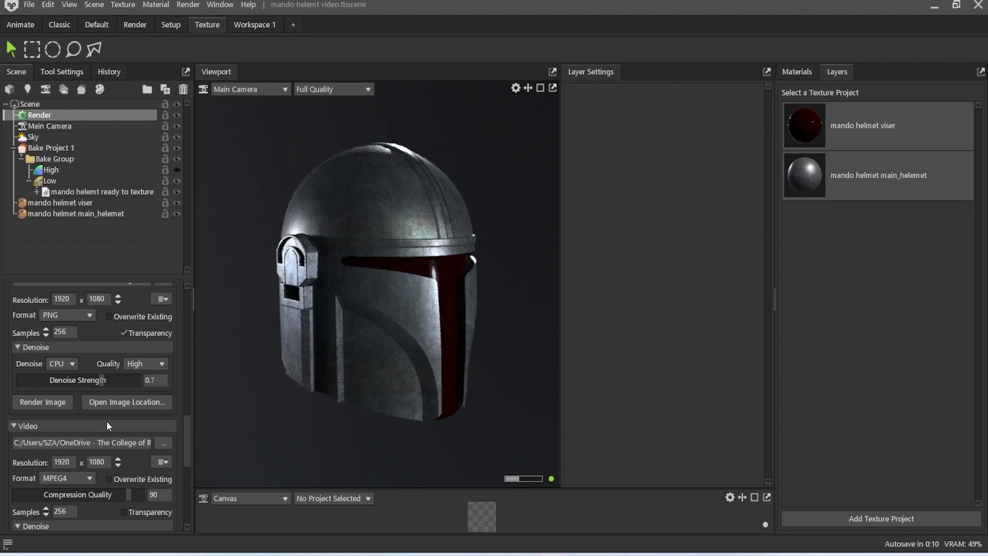
scroll(107, 421, down, 3)
scroll(103, 419, up, 1)
scroll(91, 407, up, 3)
click(49, 434)
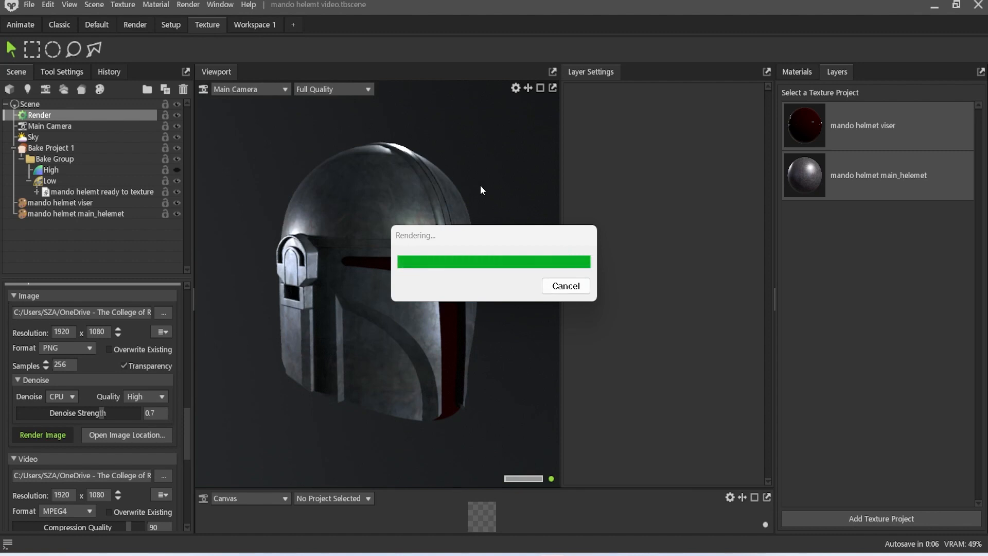
- Switch the mando helmet viser project to clay by hiding its upper layers and showing only Porcelain Matte
click(98, 204)
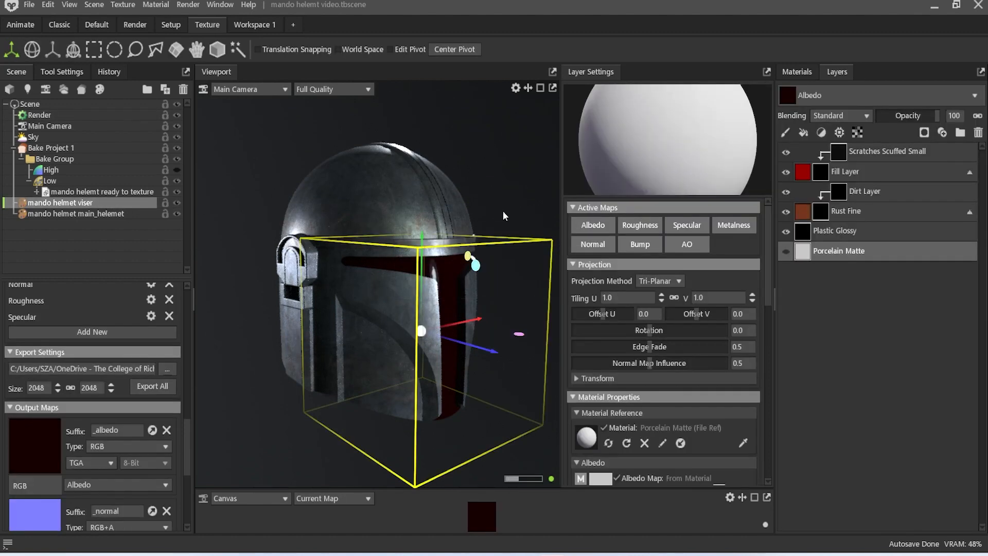
click(786, 152)
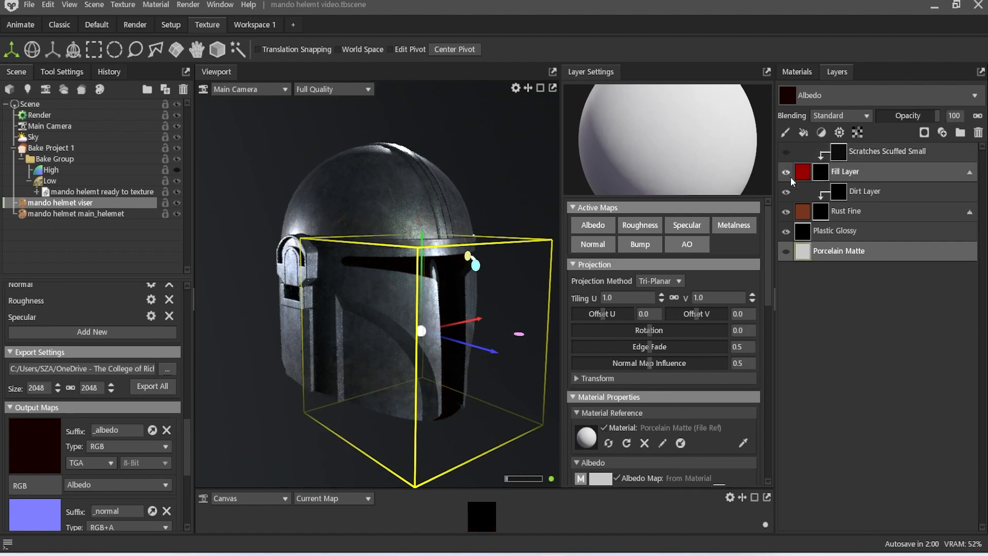
click(786, 172)
click(786, 191)
click(786, 212)
click(786, 232)
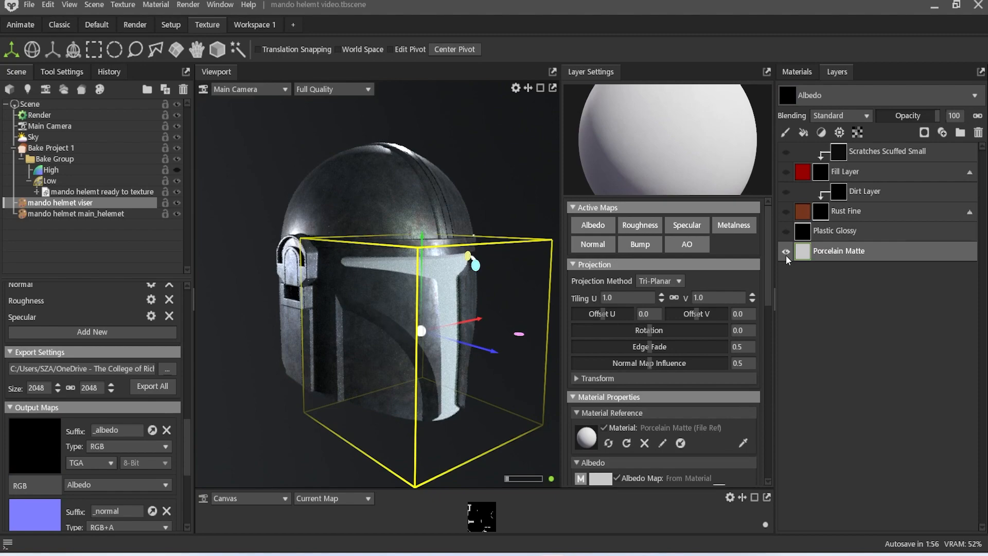
- Switch the mando helmet main_helemet project to clay by hiding its upper layers and showing only Porcelain Matte
click(72, 213)
click(786, 152)
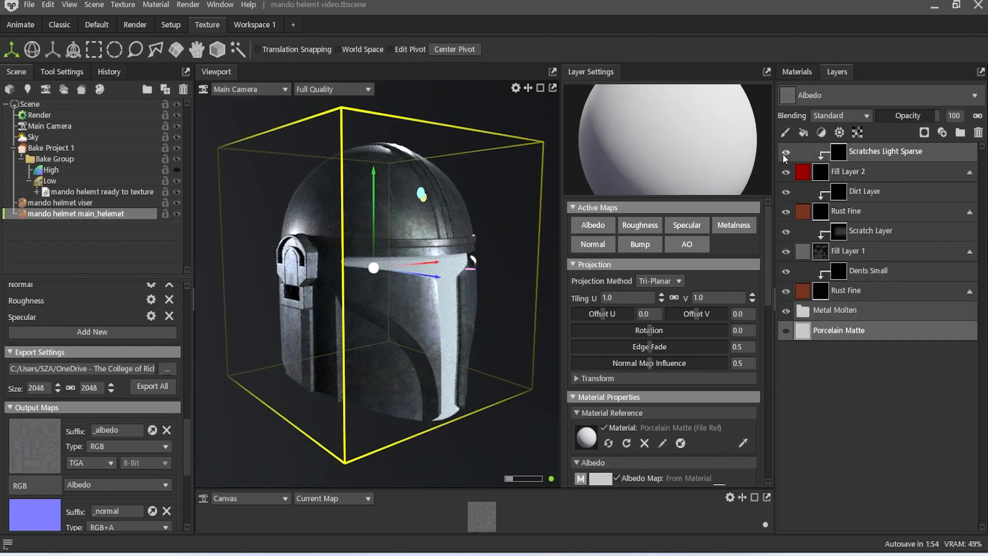
click(787, 172)
click(786, 192)
click(786, 211)
click(786, 232)
click(786, 251)
click(786, 272)
click(787, 292)
click(787, 311)
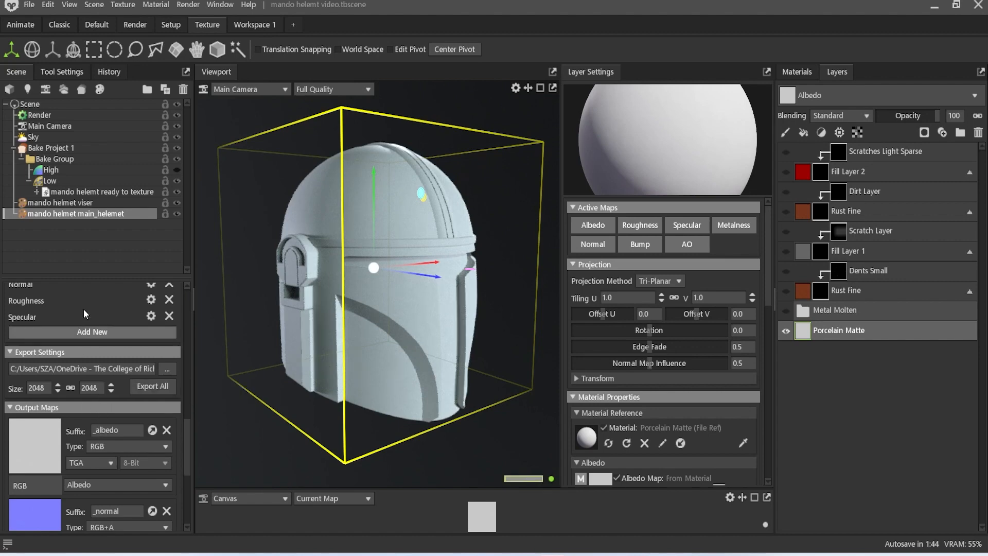
- Return to the Render object's image output settings and render the clay helmet in the current three-quarter view
click(44, 119)
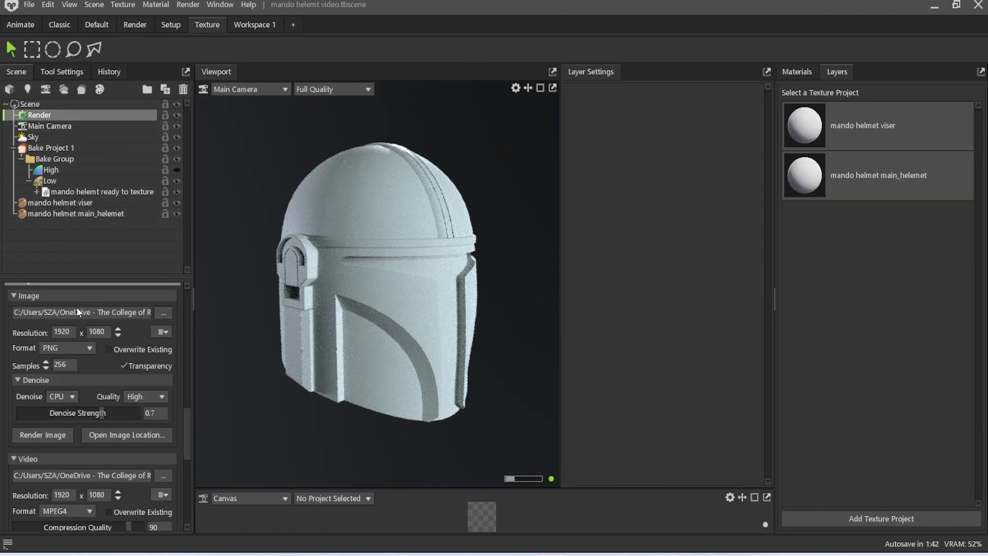
scroll(106, 397, down, 5)
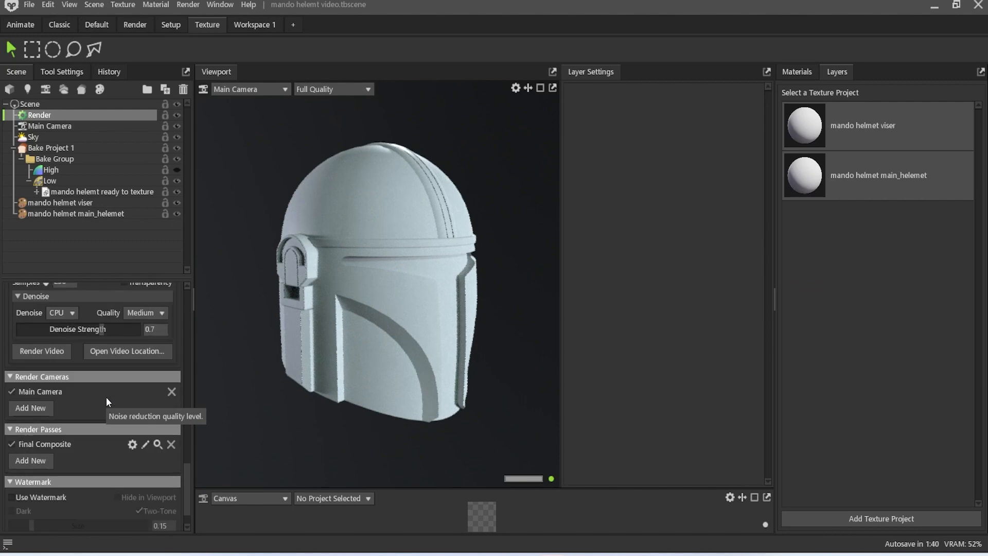
scroll(104, 406, up, 6)
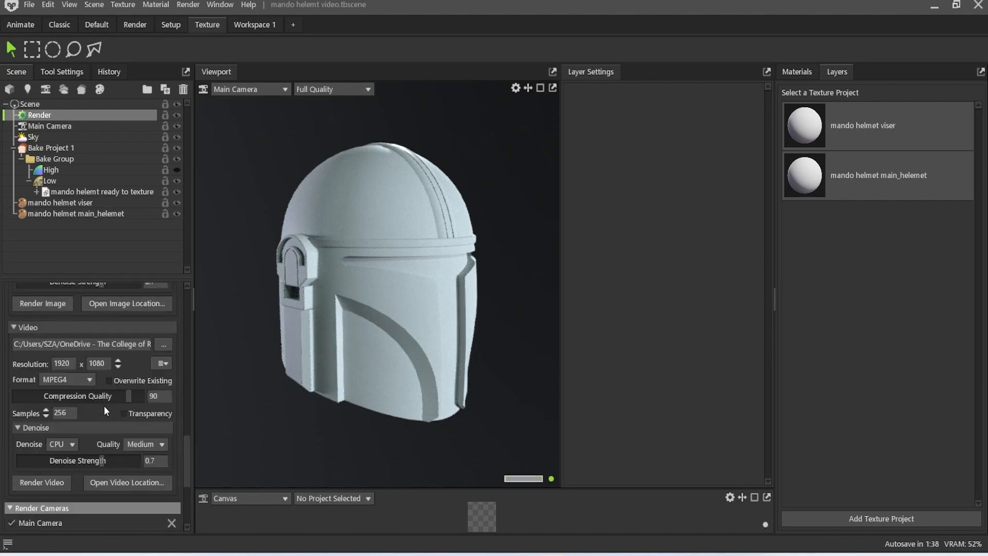
click(36, 369)
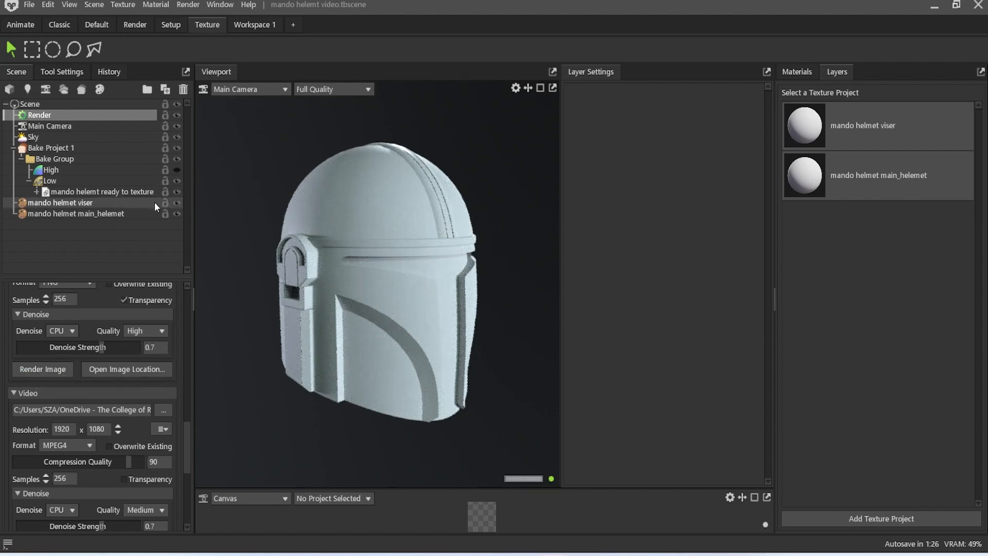
- Turn off ray tracing in the Render object's lighting settings
click(109, 203)
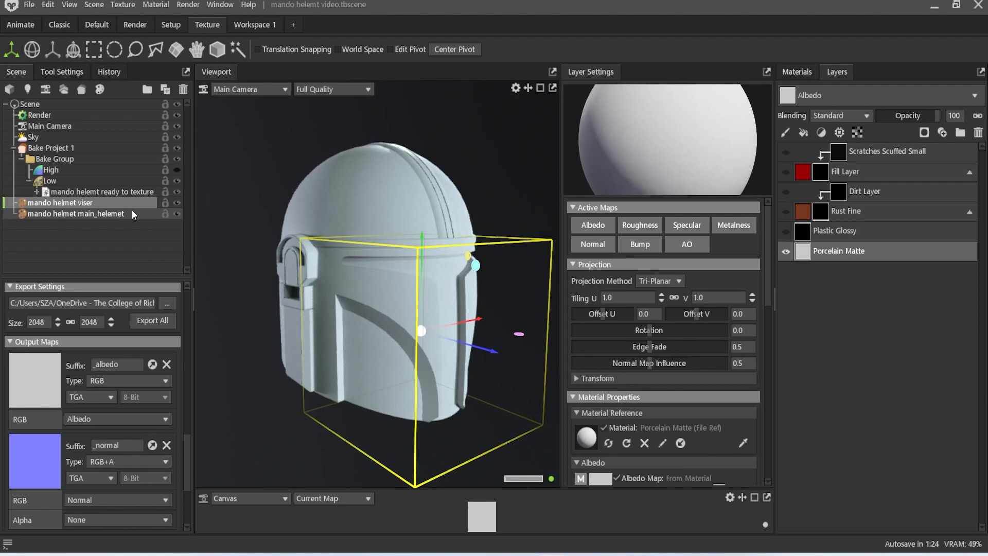
click(56, 114)
scroll(84, 324, up, 10)
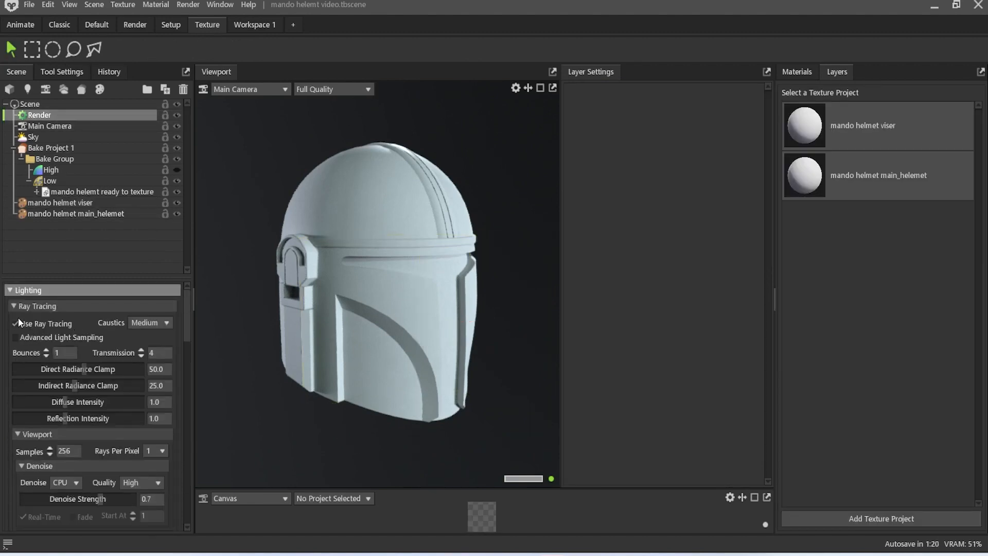
click(14, 323)
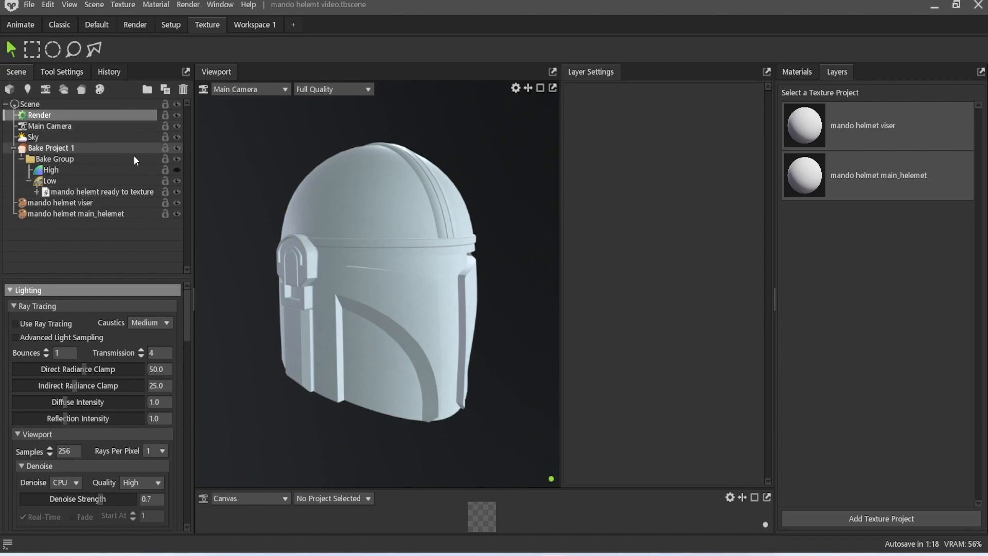
- Restore the textured look of the mando helmet viser project by hiding Porcelain Matte and showing all layers above it
click(116, 205)
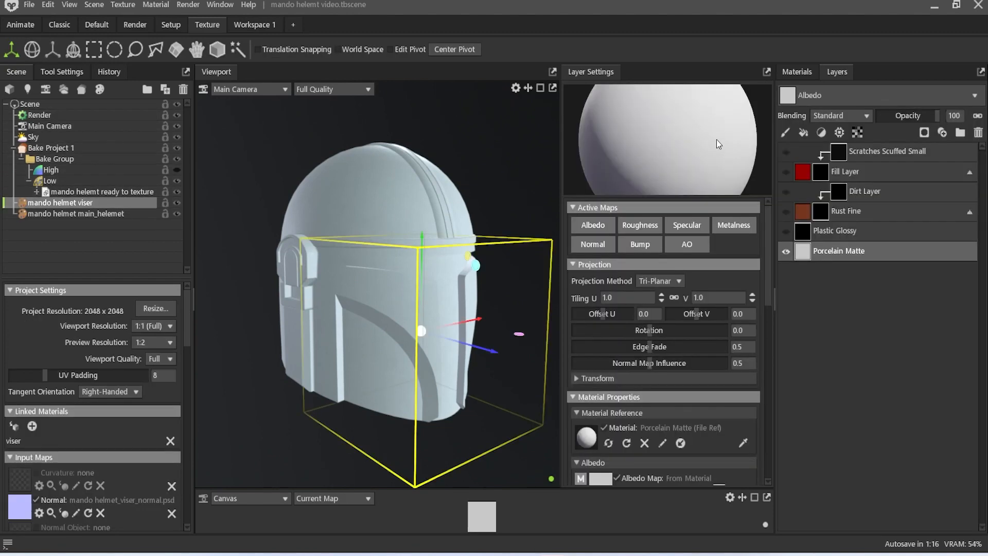
click(786, 252)
click(786, 230)
click(786, 211)
click(786, 193)
- Restore the textured look of the mando helmet main_helemet project by hiding Porcelain Matte and showing the Metal Molten folder and all layers above it
click(138, 214)
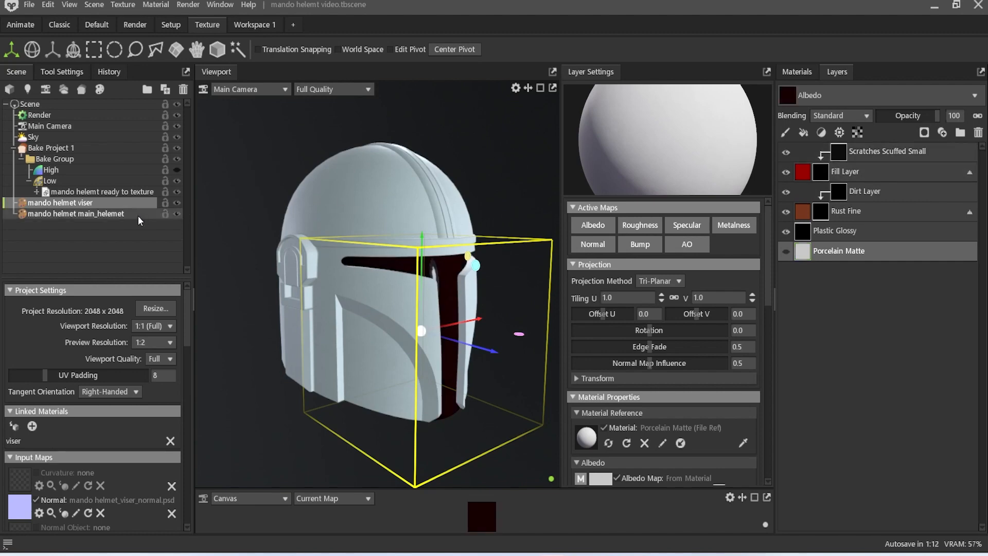
click(786, 331)
click(786, 311)
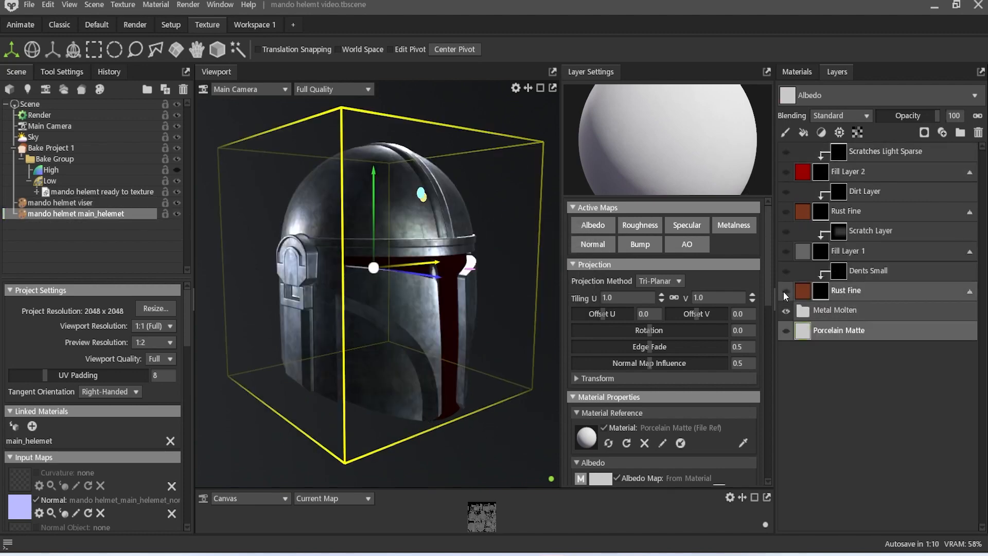
click(787, 291)
click(786, 271)
click(786, 252)
click(786, 232)
click(786, 212)
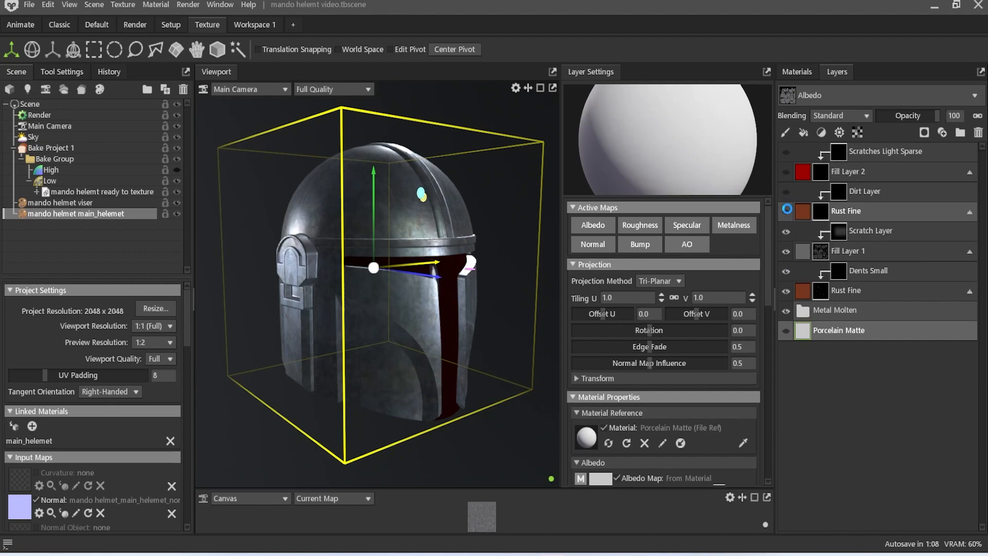
click(786, 192)
click(786, 172)
click(786, 152)
drag(476, 265, 317, 242)
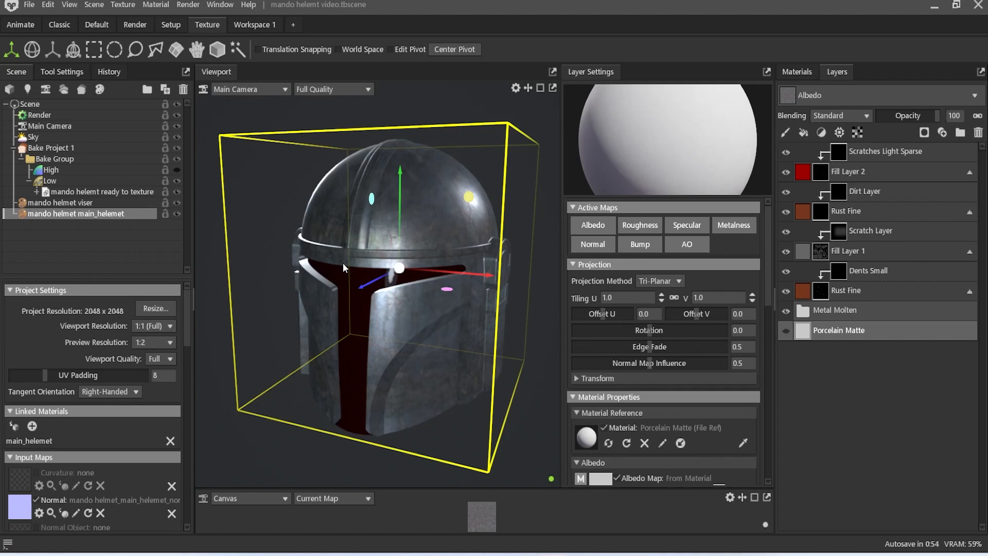
drag(460, 365, 453, 327)
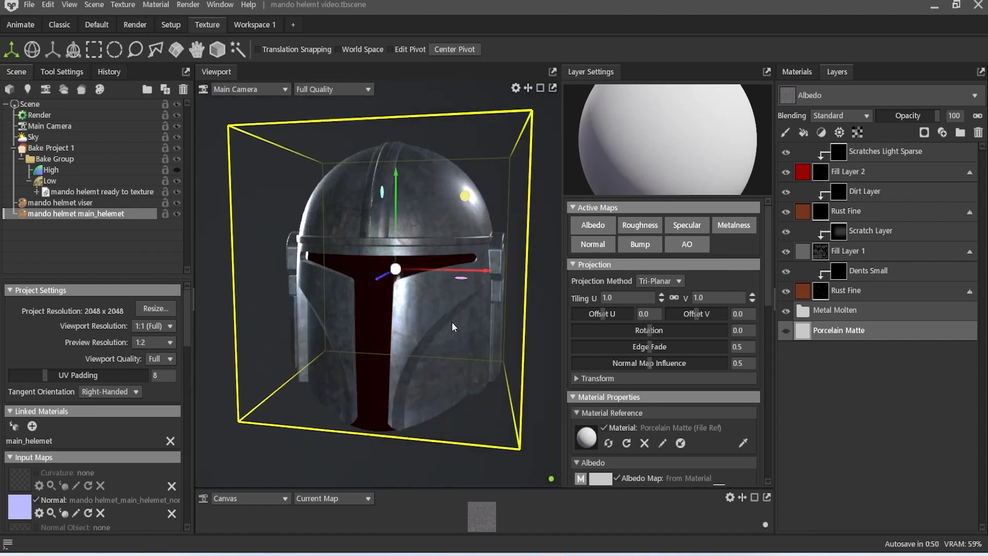